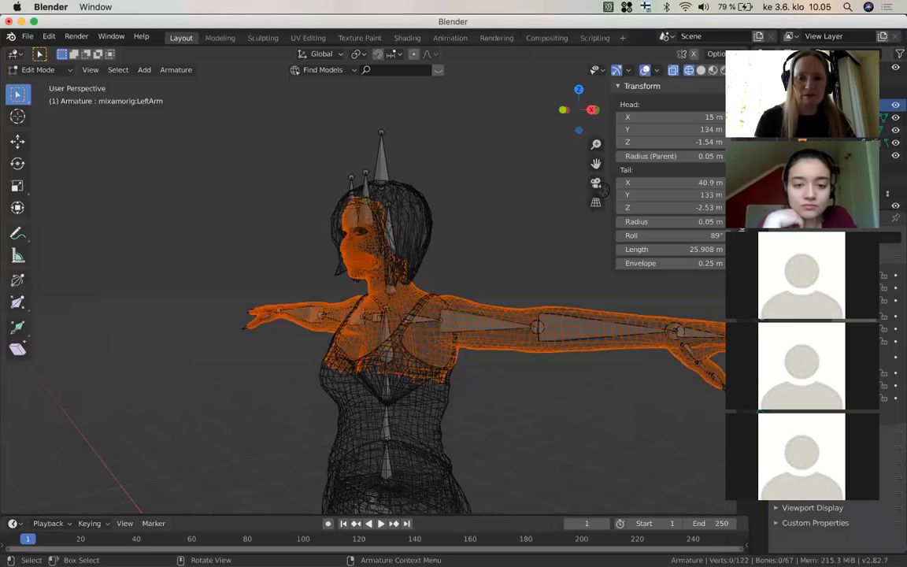
Check the video call app, return to Blender, then bring Chrome's Google Drive course folder forward
mouse_move(4, 344)
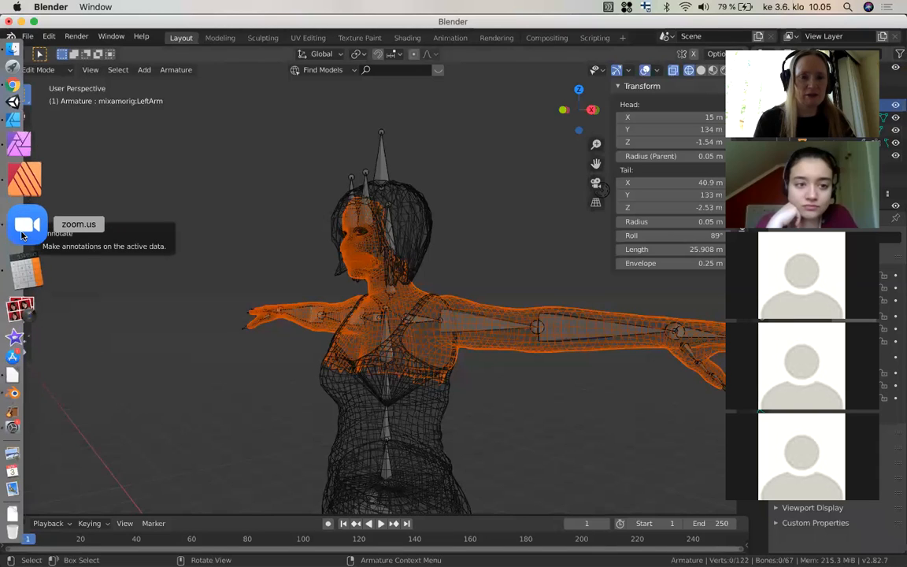
click(23, 229)
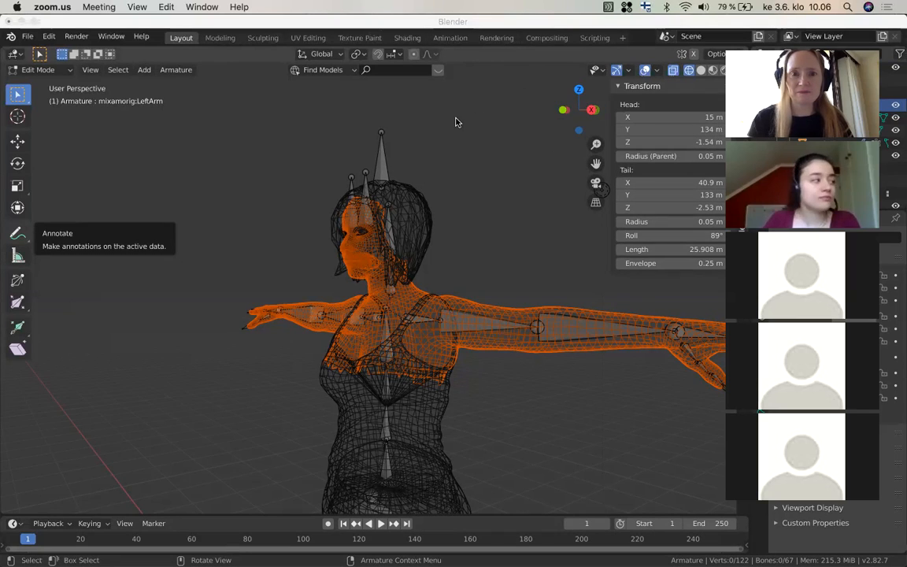
click(171, 383)
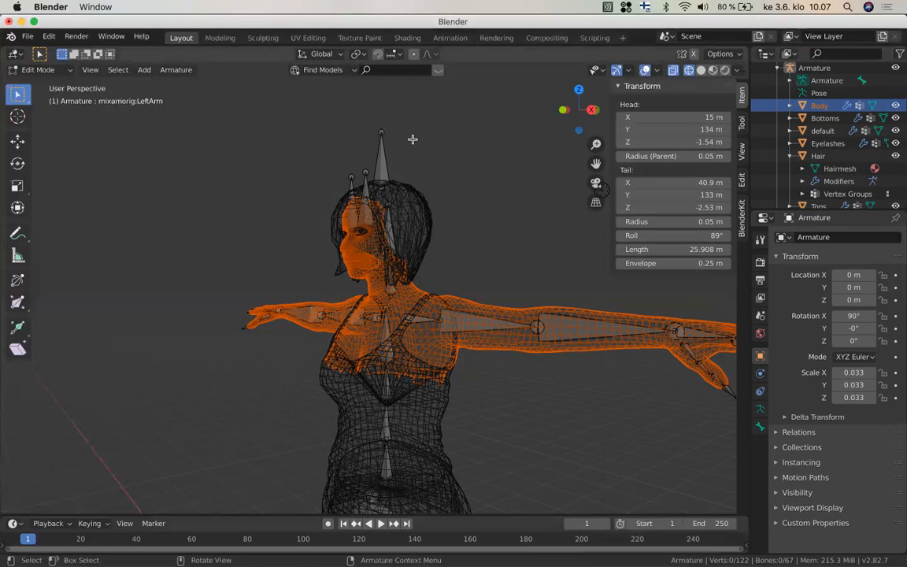
mouse_move(4, 233)
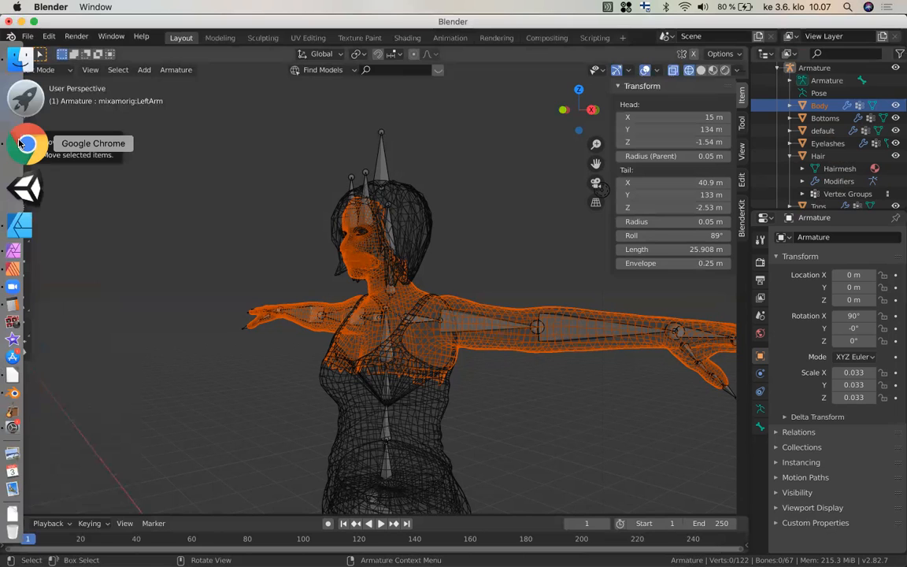
click(20, 143)
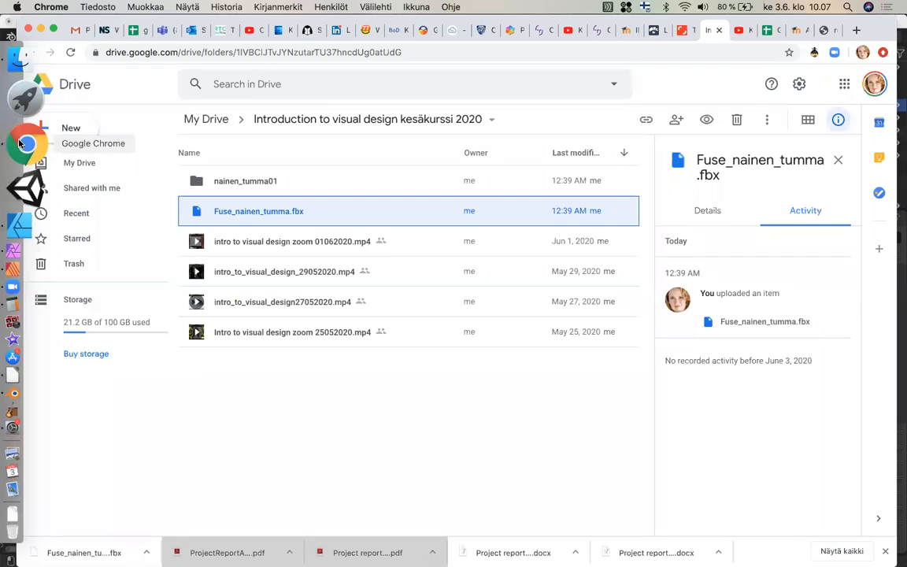
Open blender.org in a new Chrome window, scroll through it, then switch back to Blender
key(super+n)
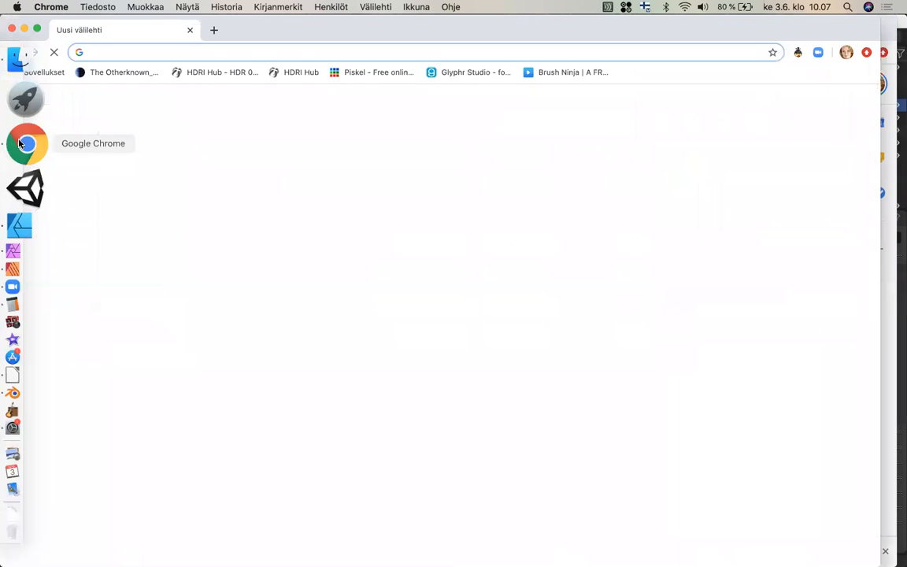
text(bl)
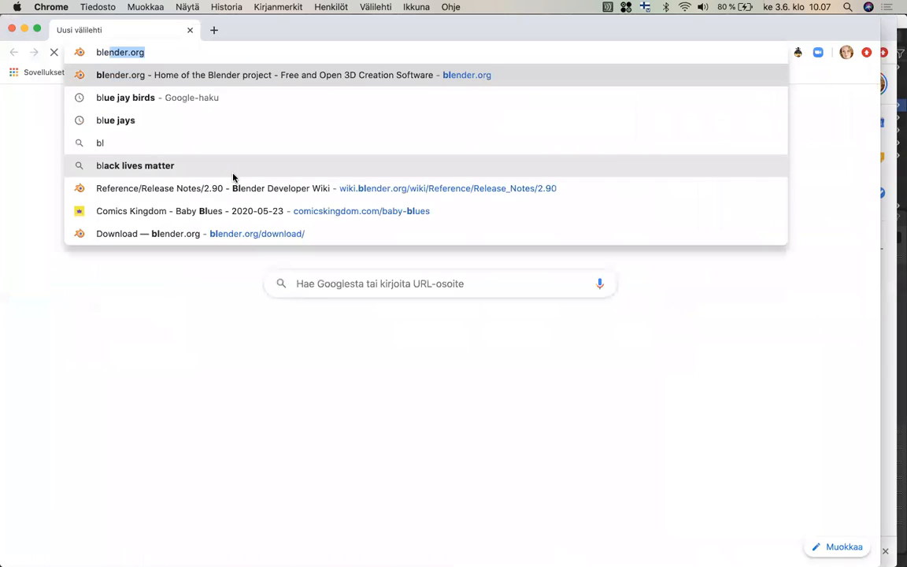
text(e)
key(Return)
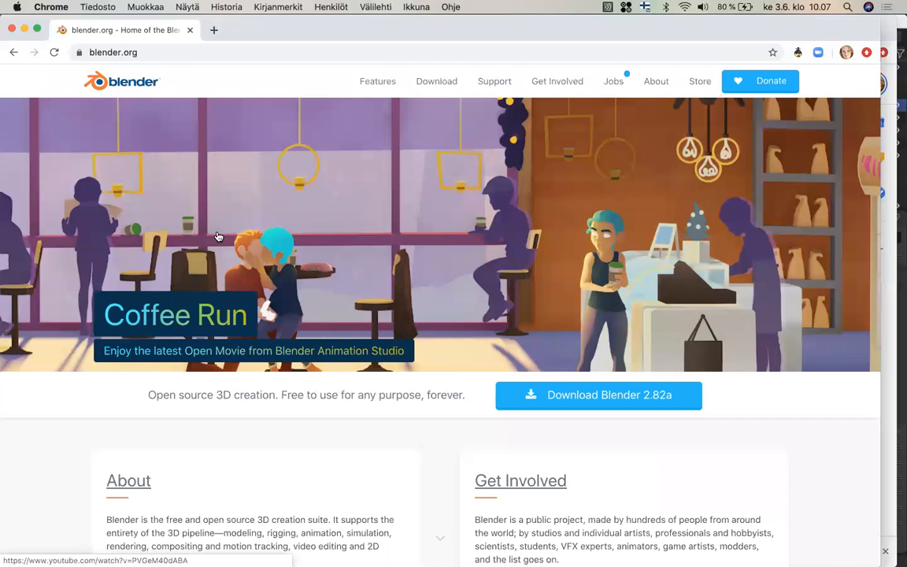
scroll(218, 237, down, 1)
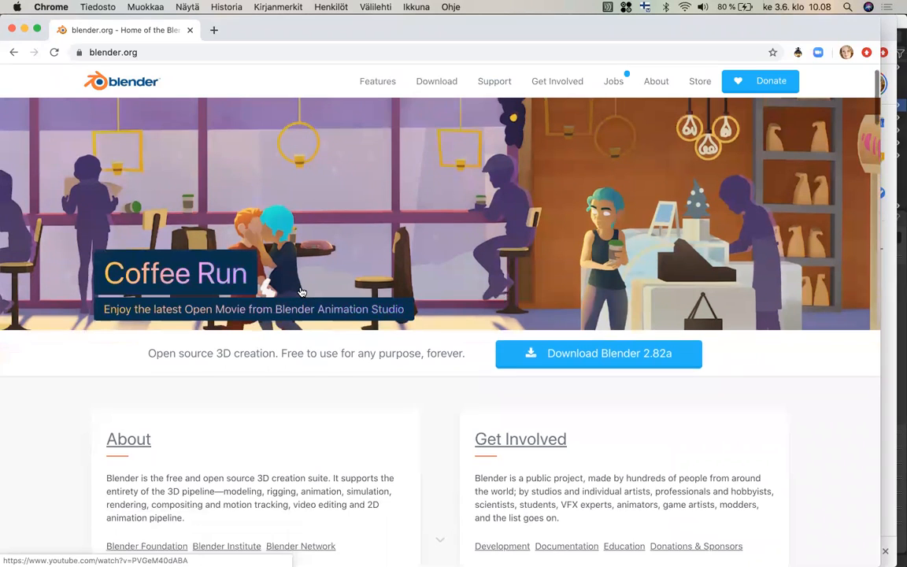
scroll(299, 292, down, 2)
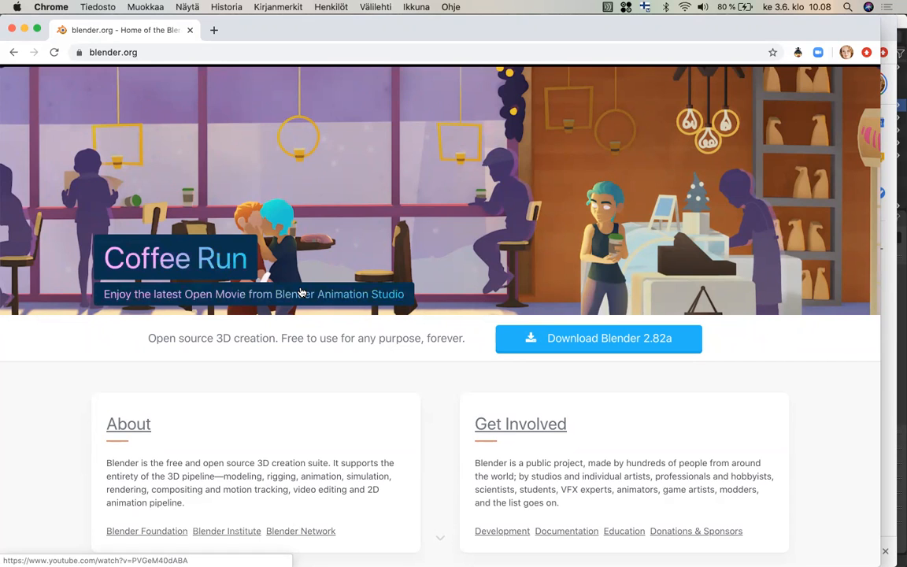
mouse_move(3, 301)
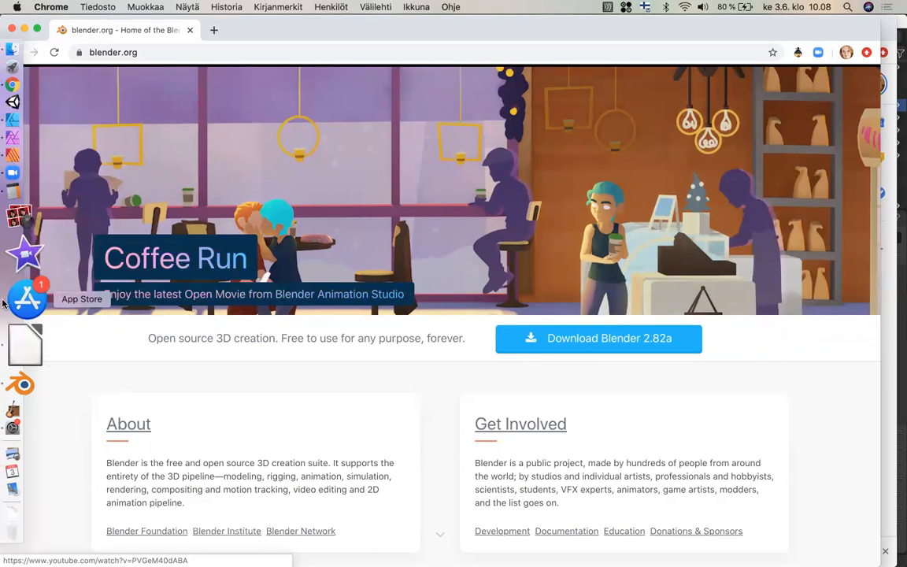
click(19, 337)
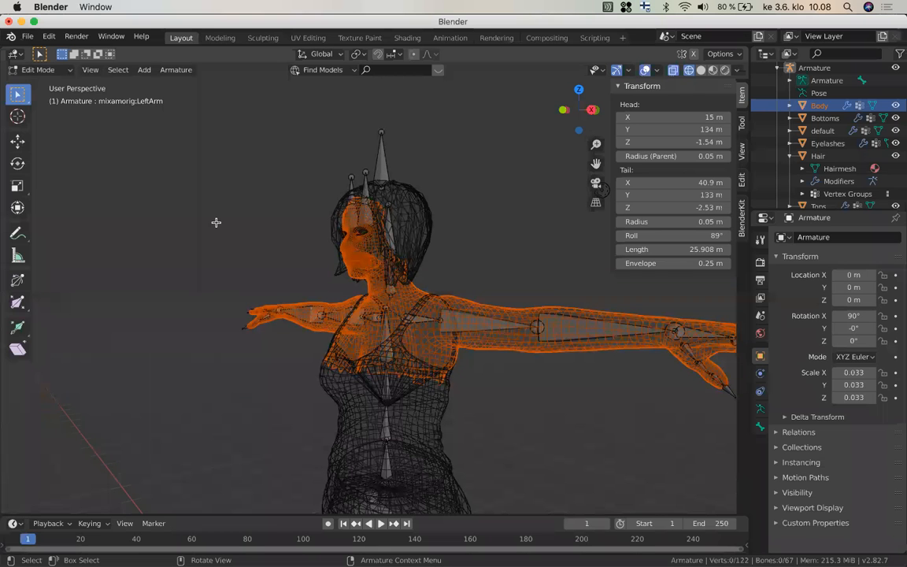
Start a new General file, discarding the character scene without saving
key(super+n)
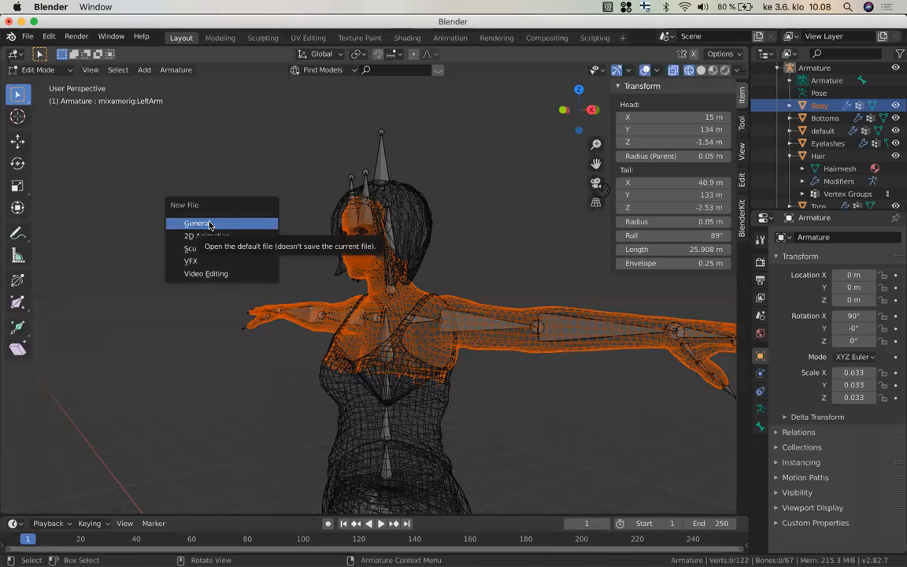
click(197, 224)
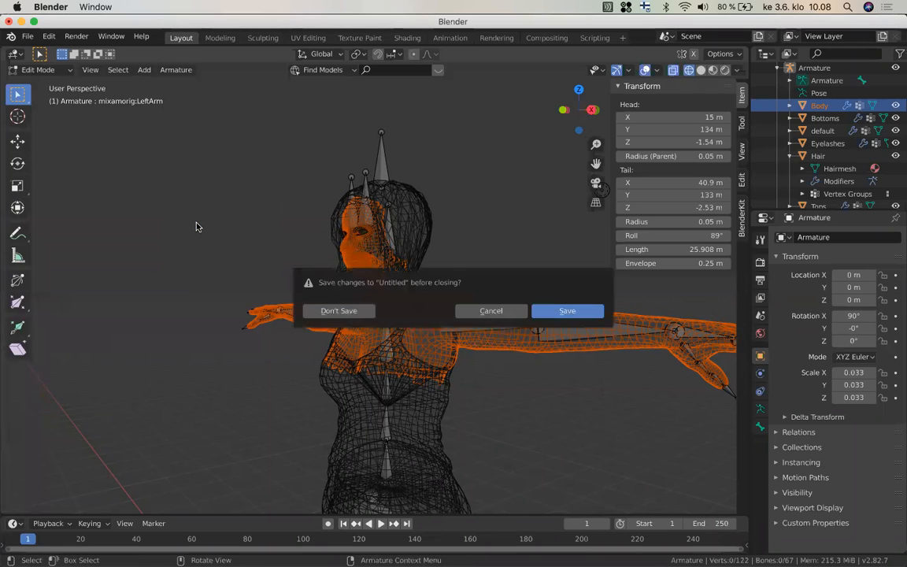
click(328, 311)
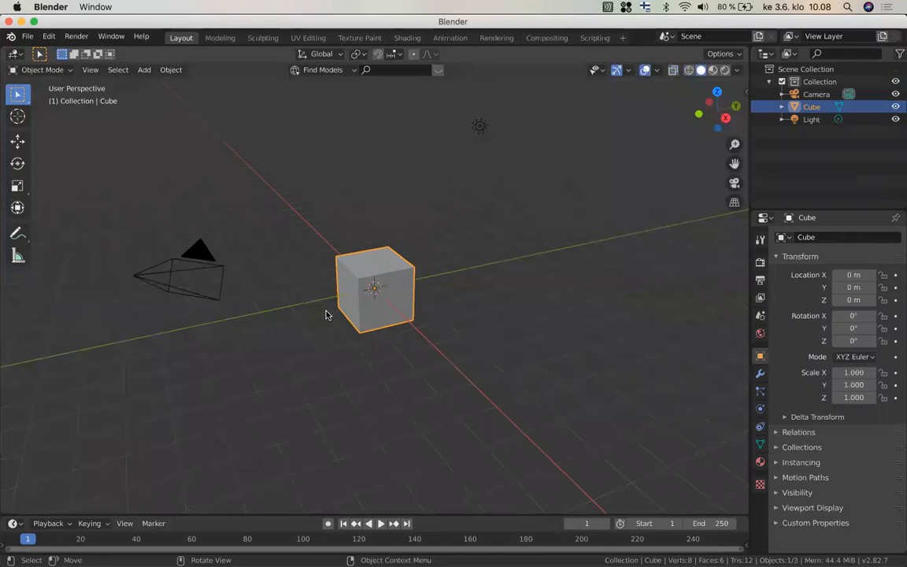
scroll(326, 314, down, 3)
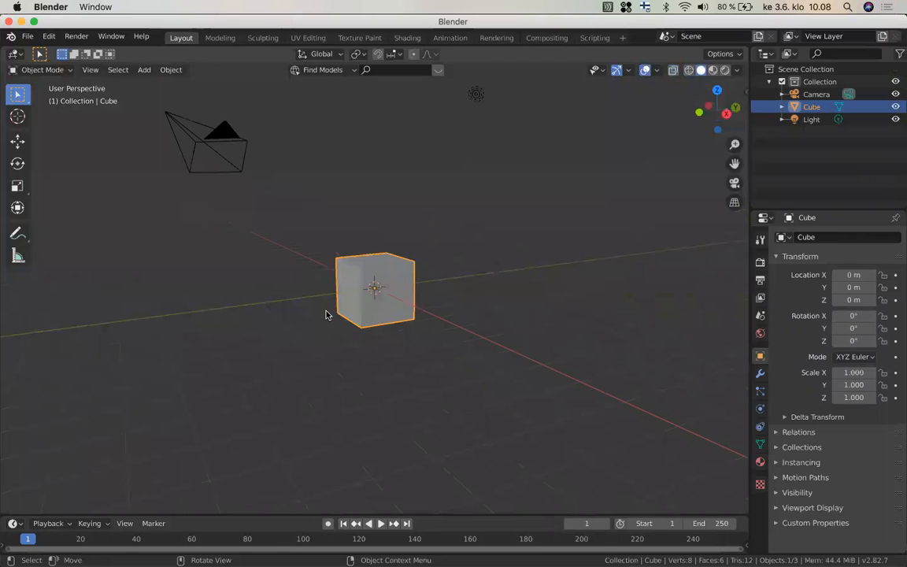
scroll(326, 314, right, 5)
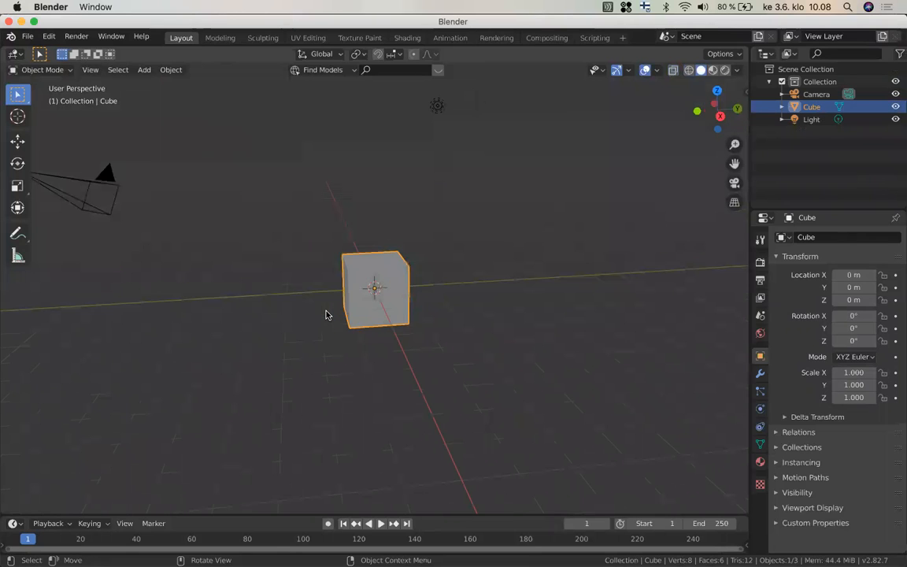
scroll(325, 314, right, 3)
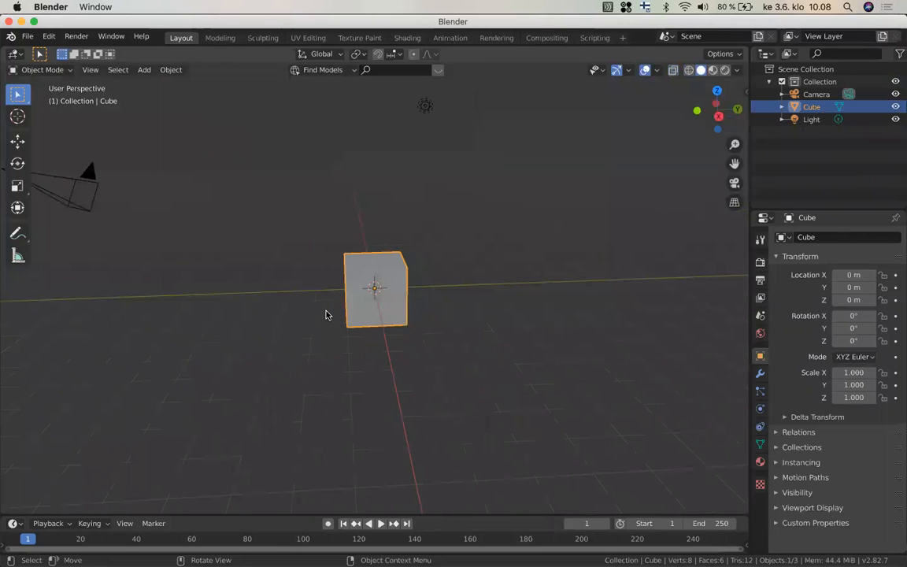
scroll(326, 315, right, 5)
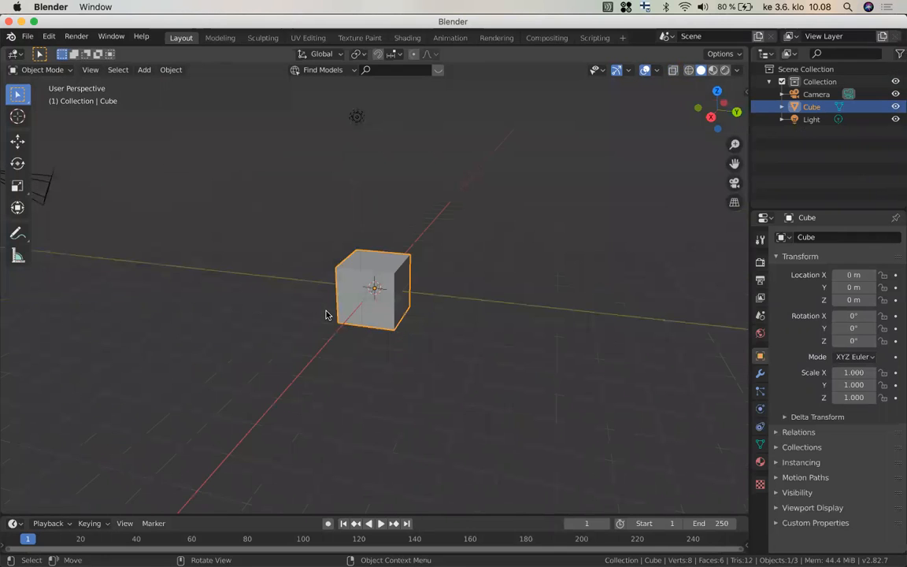
scroll(326, 315, right, 2)
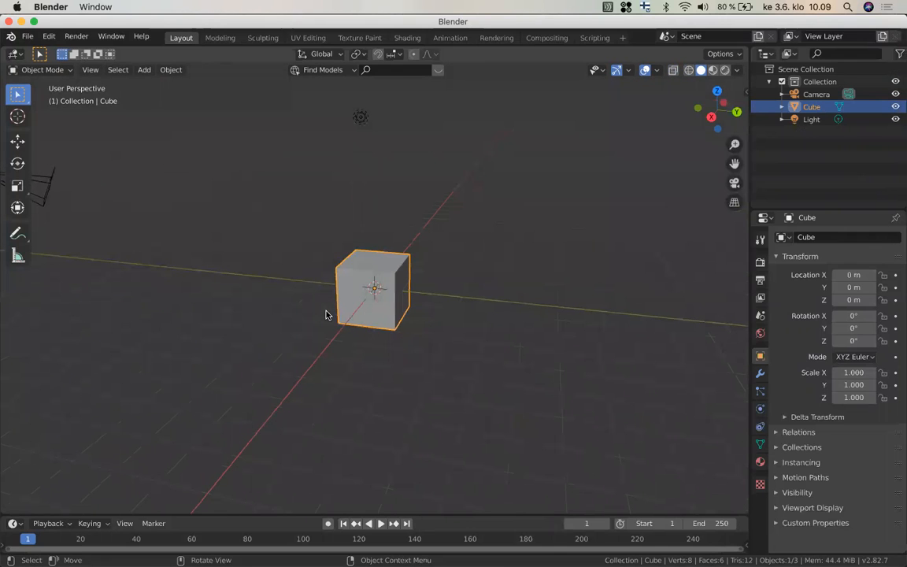
scroll(326, 315, right, 3)
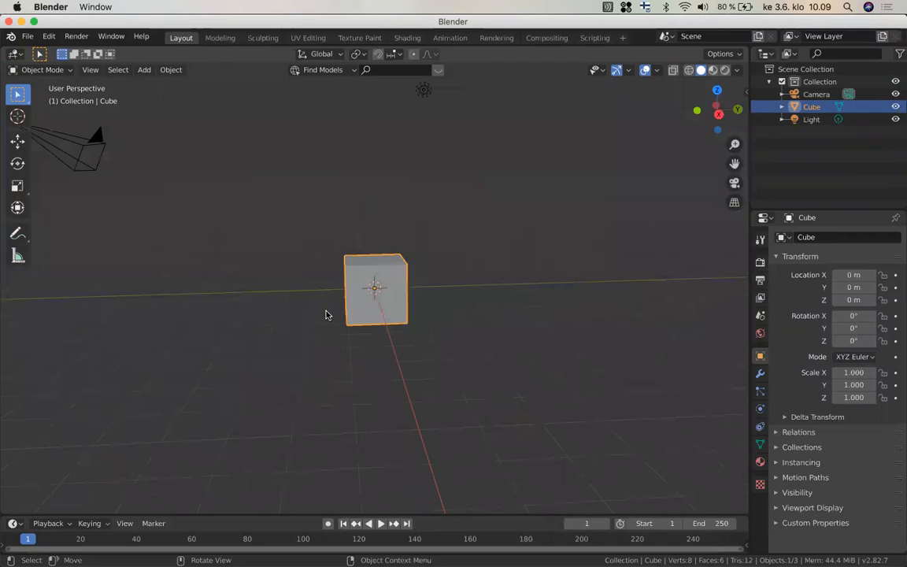
scroll(326, 314, right, 3)
scroll(326, 315, down, 2)
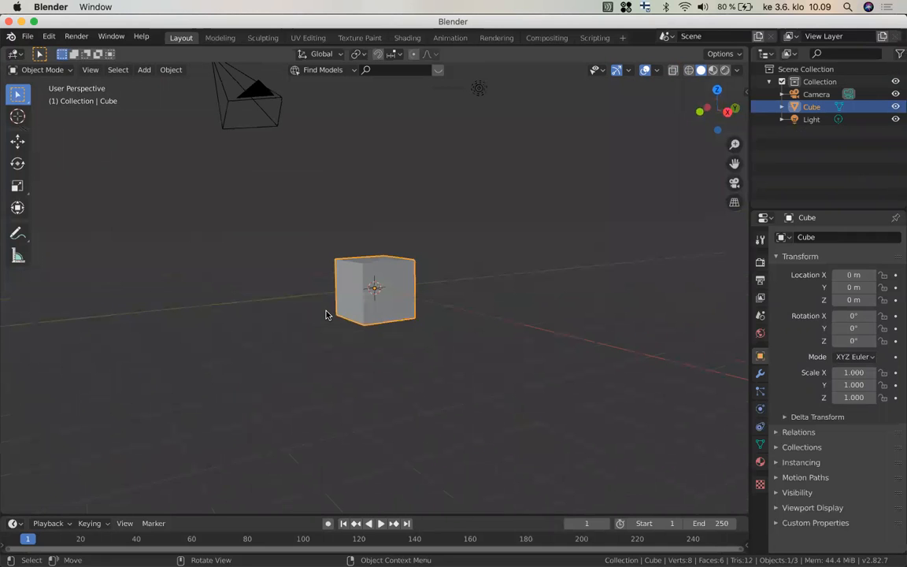
scroll(326, 315, down, 5)
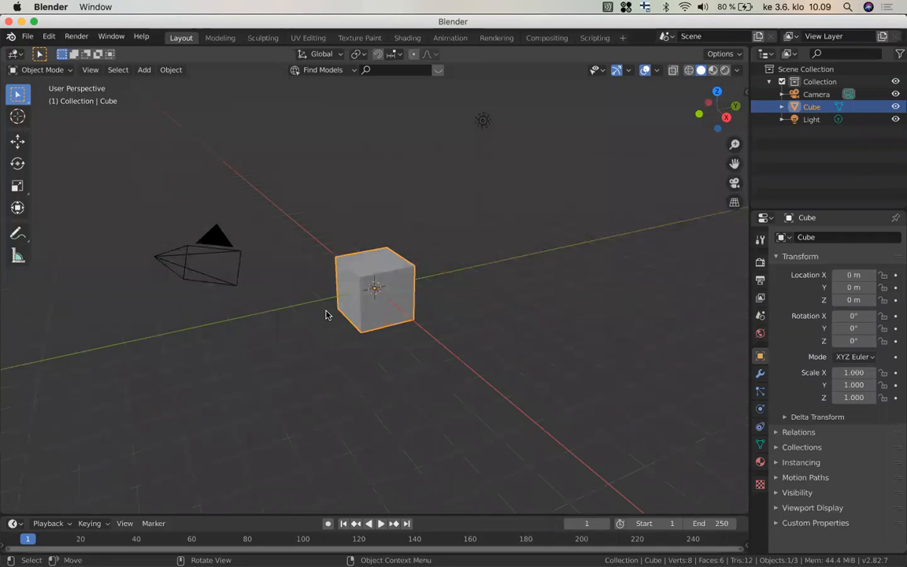
scroll(325, 314, right, 3)
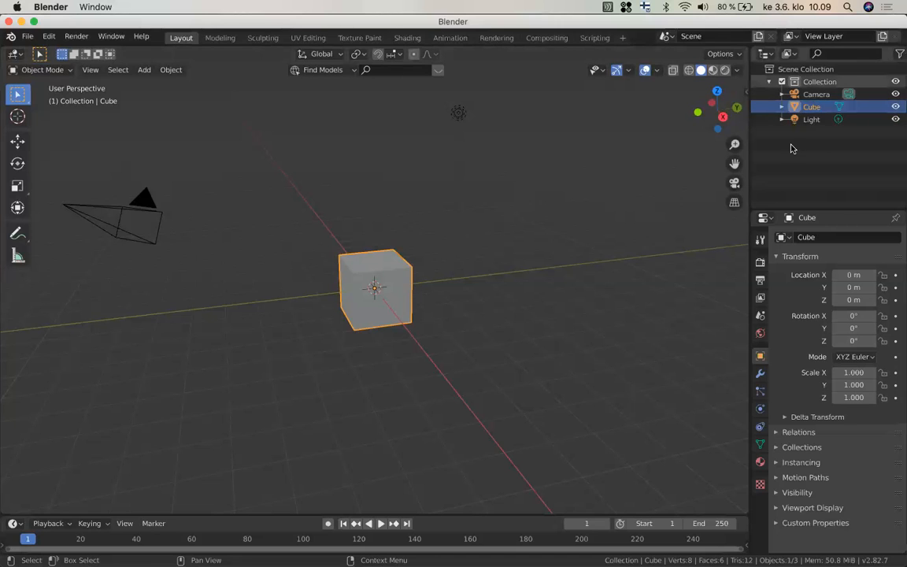
Select the Camera and view the scene through it, framing the default cube
click(814, 95)
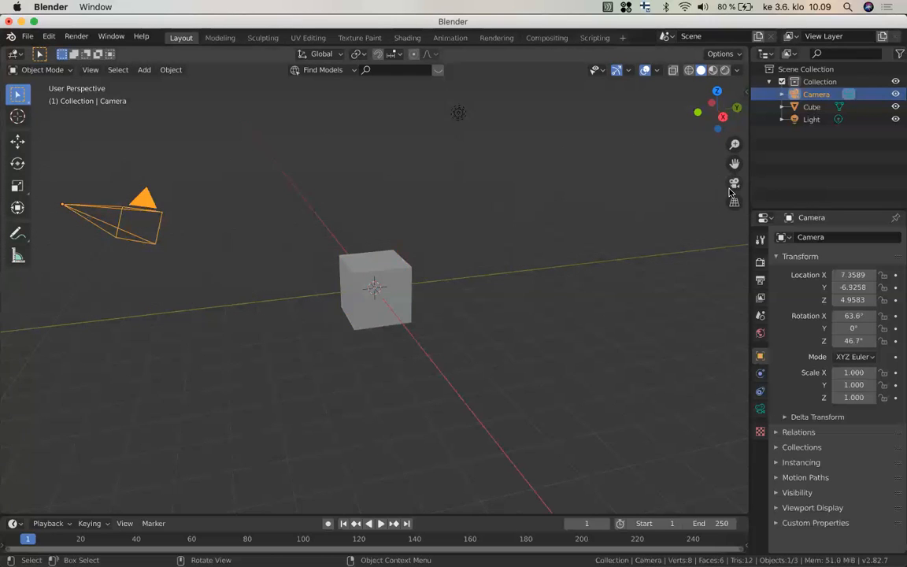
click(733, 185)
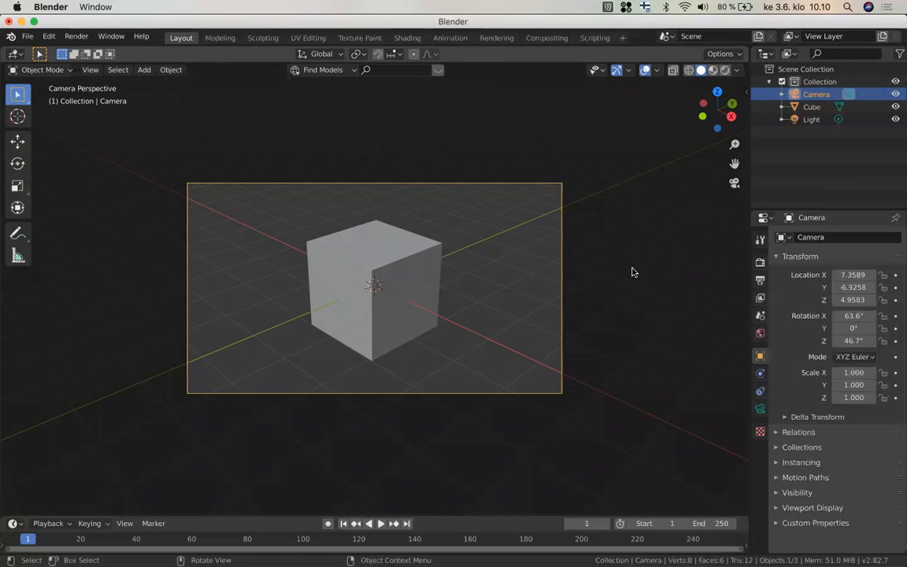
Orbit the view and select the Light, located at 4.0762, 1.0055, 5.9039
scroll(632, 271, down, 1)
scroll(632, 271, right, 3)
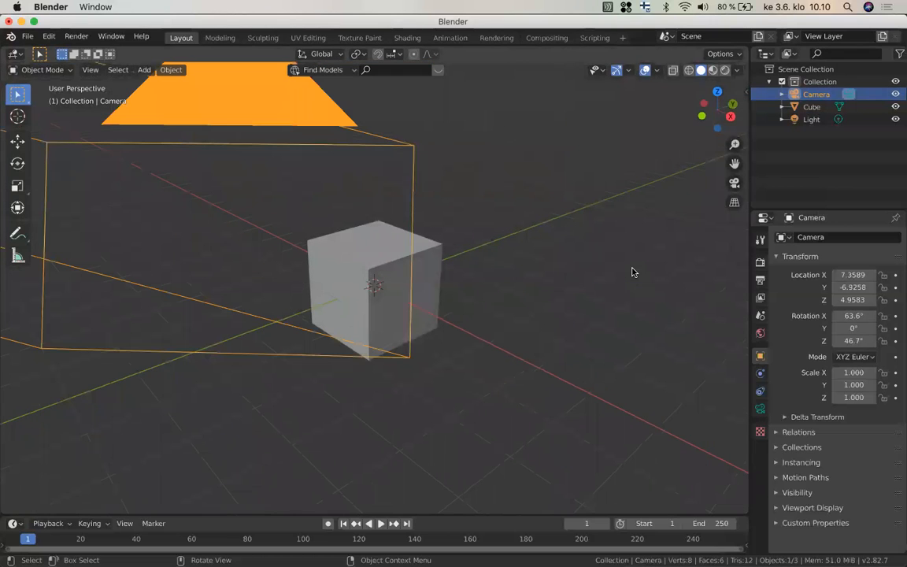
scroll(632, 272, left, 3)
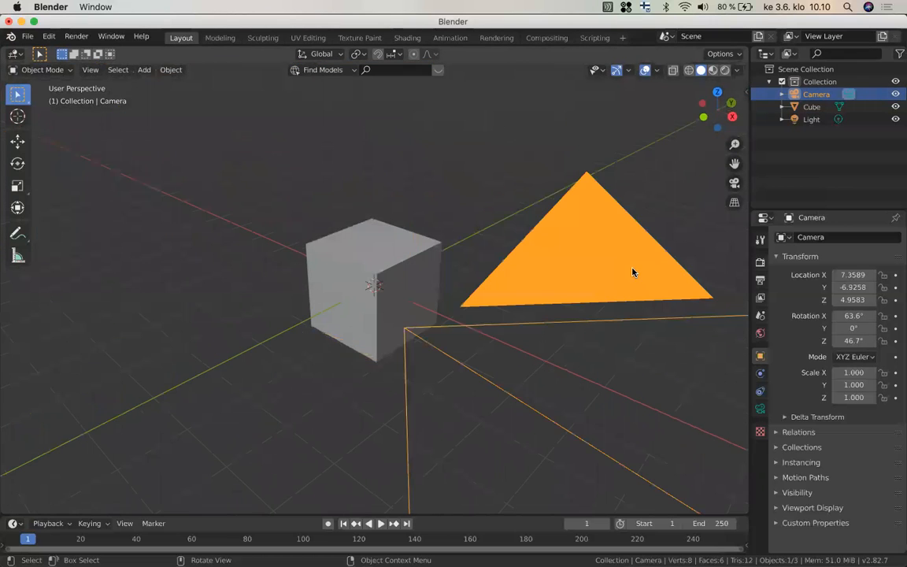
scroll(632, 272, right, 3)
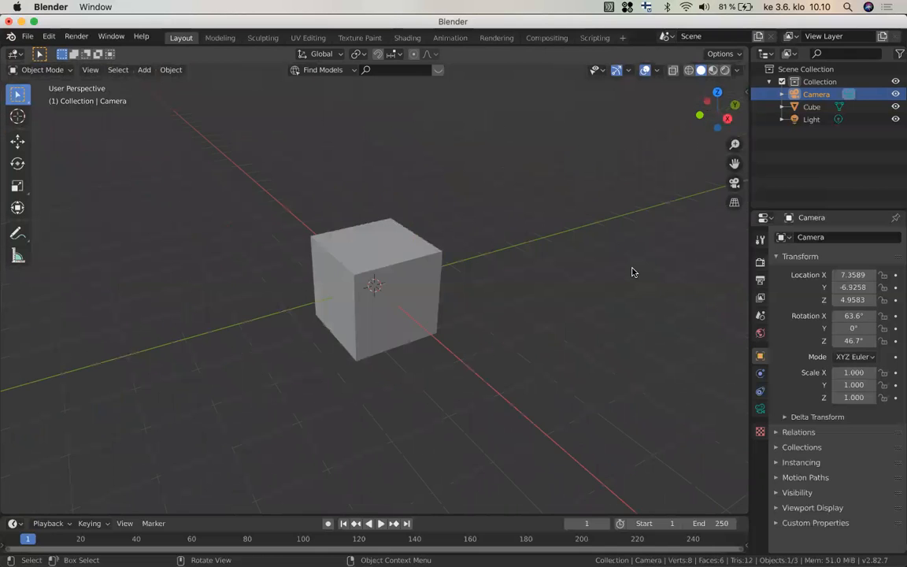
scroll(632, 271, down, 1)
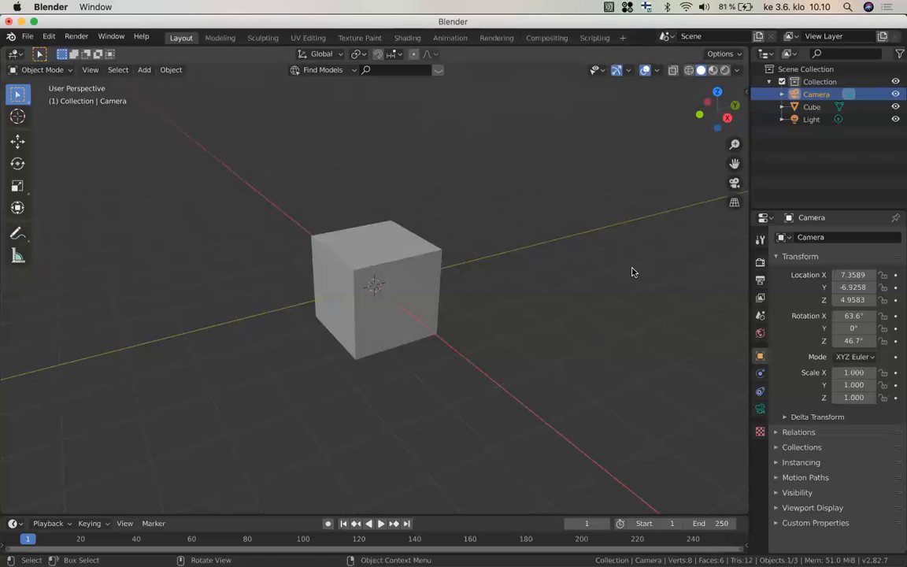
scroll(632, 272, down, 1)
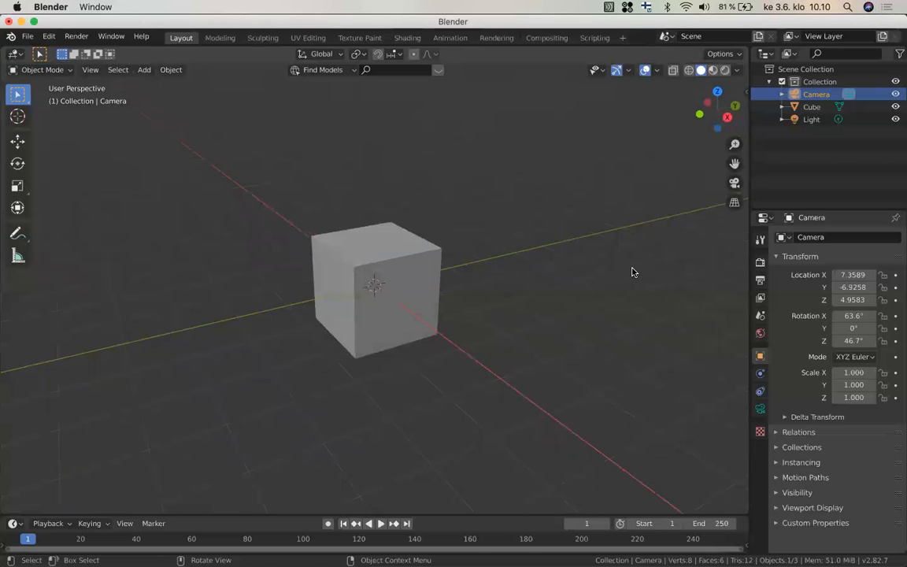
scroll(632, 271, left, 3)
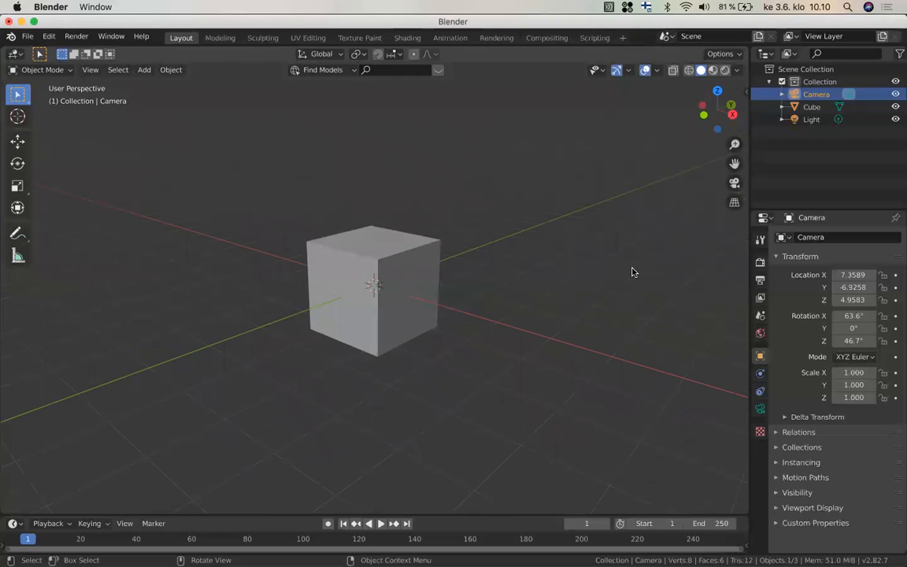
click(809, 120)
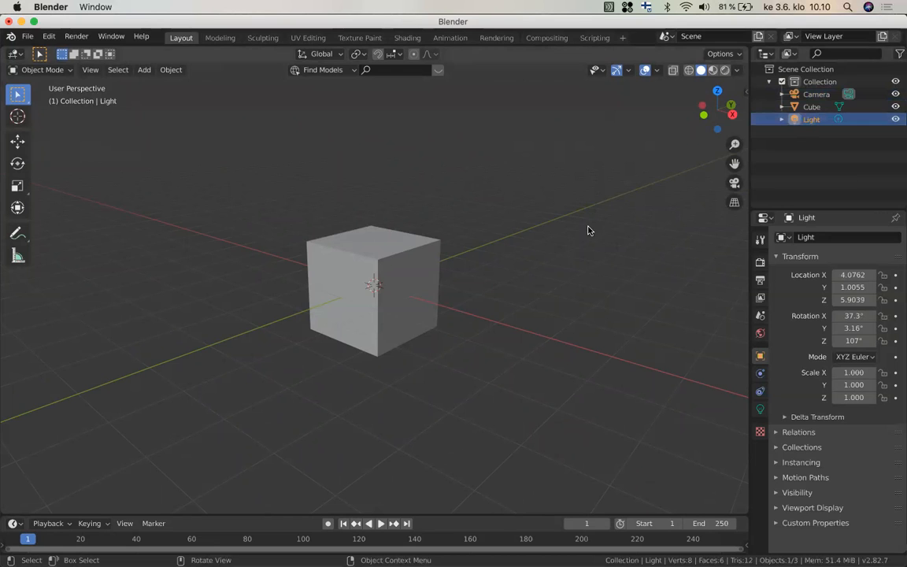
Zoom out, orbit around the cube, and make the Cube the active object
scroll(587, 229, down, 2)
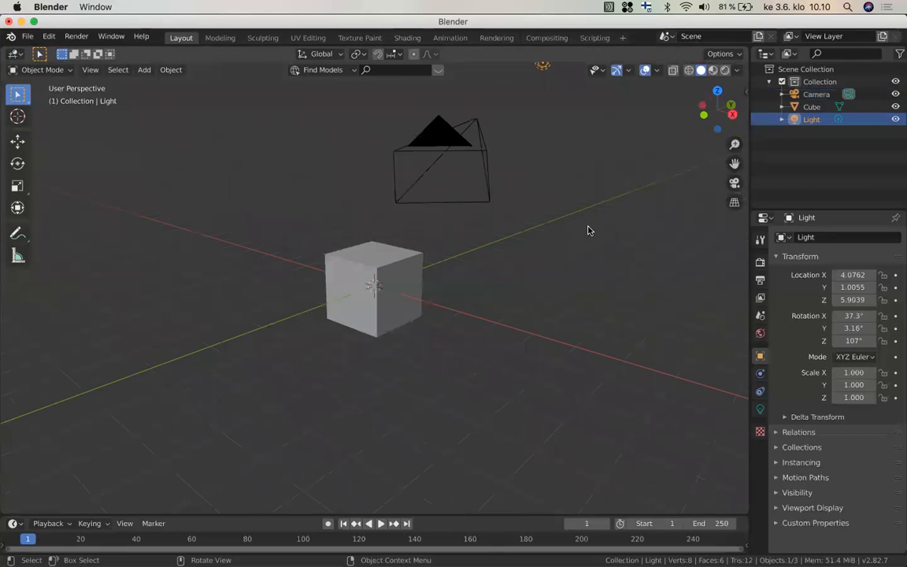
scroll(587, 230, down, 1)
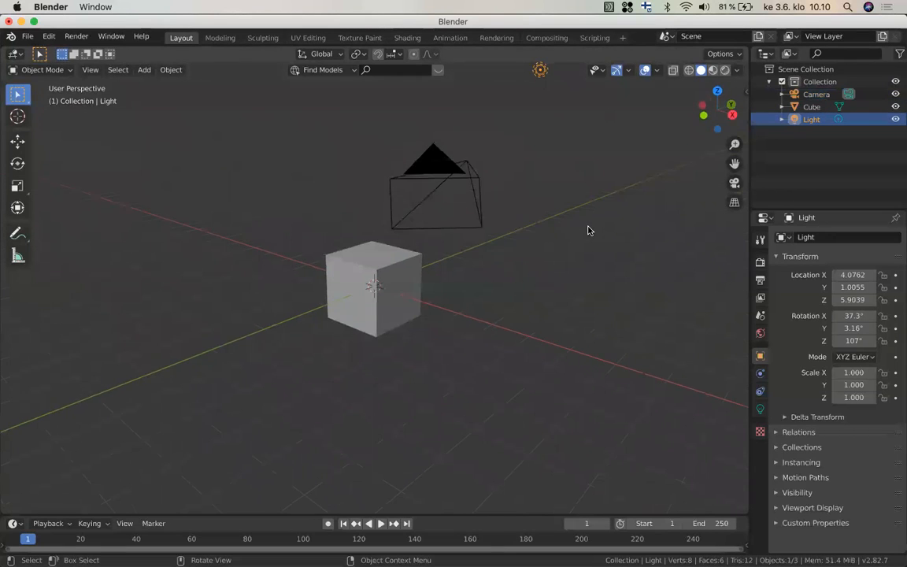
middle_drag(588, 229, 548, 125)
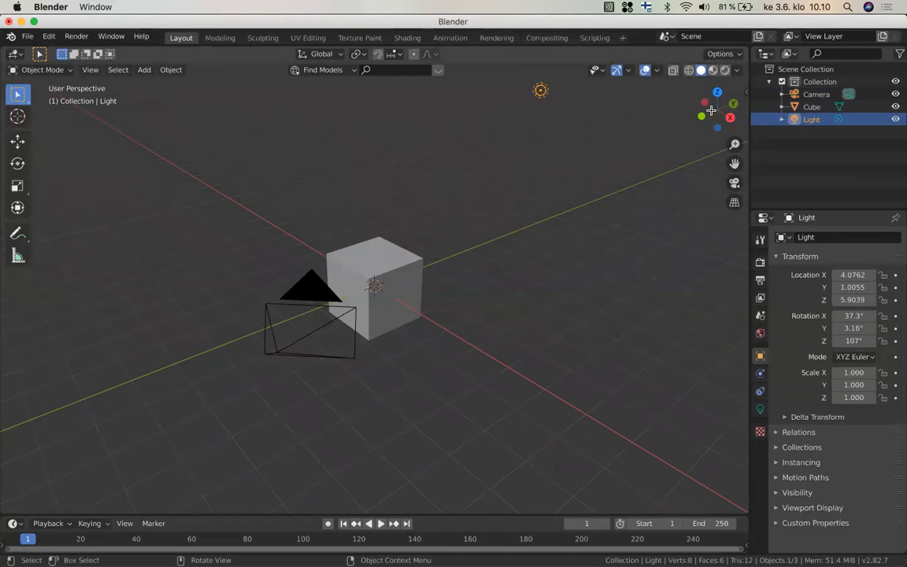
click(813, 112)
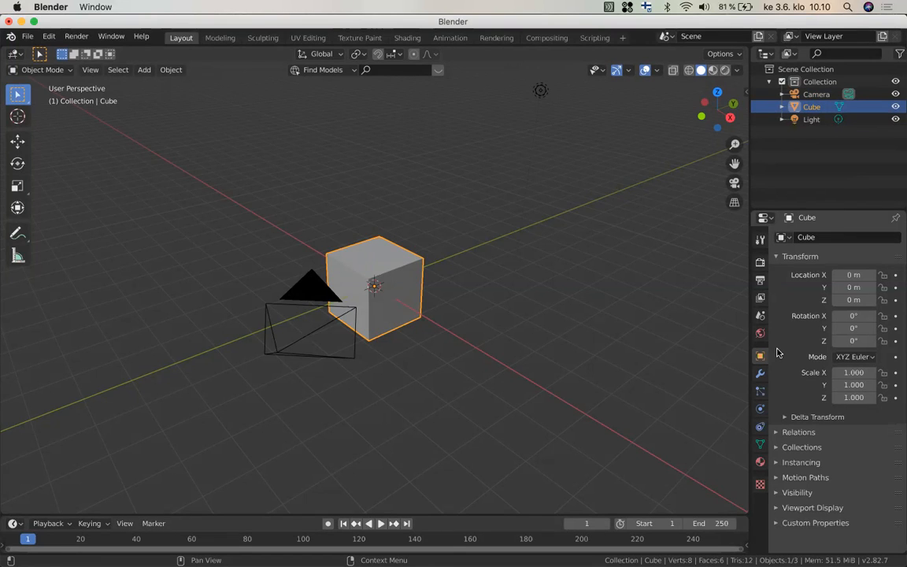
Display the Cube's material: Principled BSDF with white base color and 0.500 specular
click(760, 464)
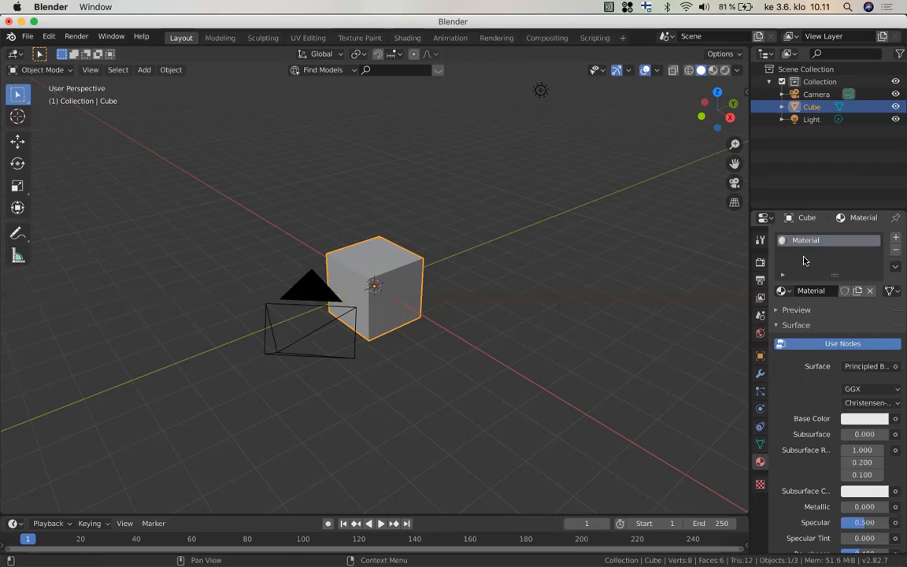
Change the default Light to a Sun lamp with strength 1000 and 11.4° angle
click(812, 120)
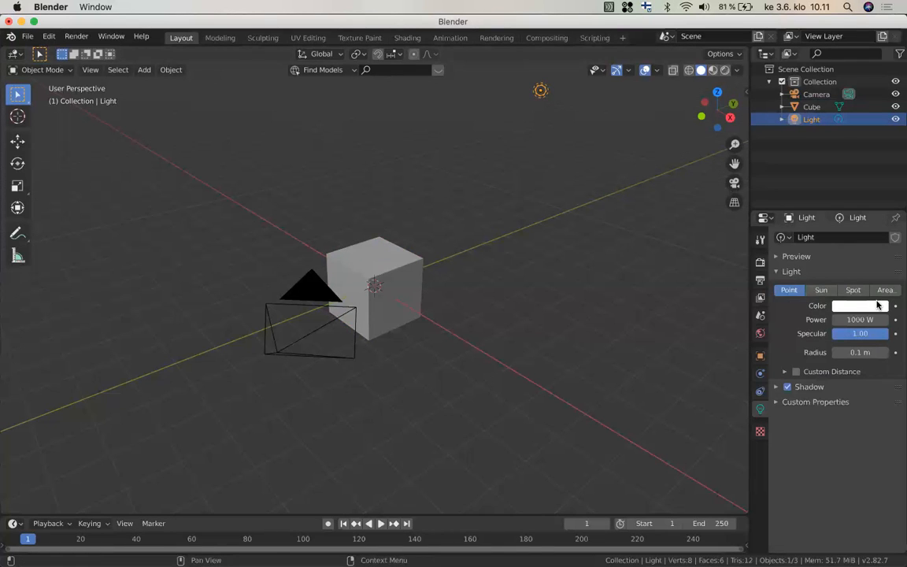
click(819, 291)
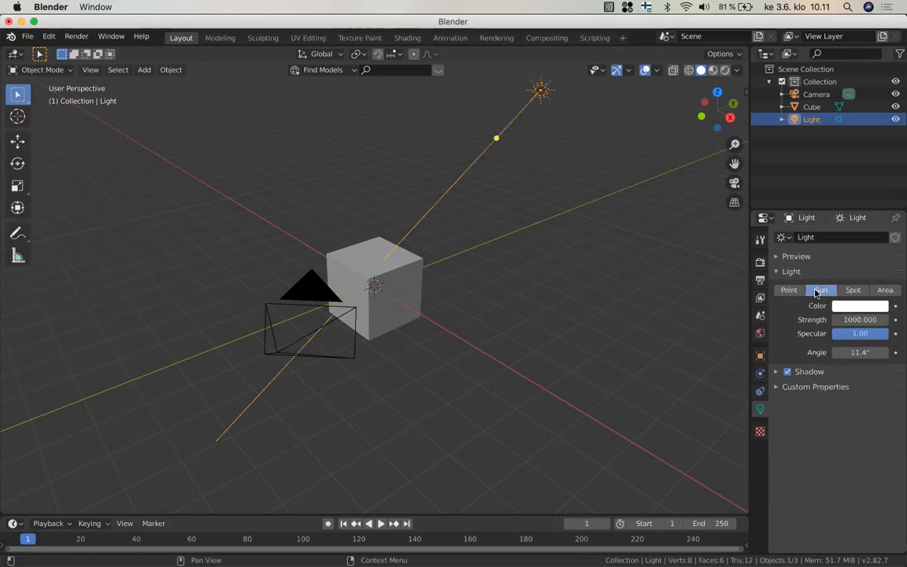
Switch the Light to a Spot lamp with 1000 W power and 75° spot size
click(852, 291)
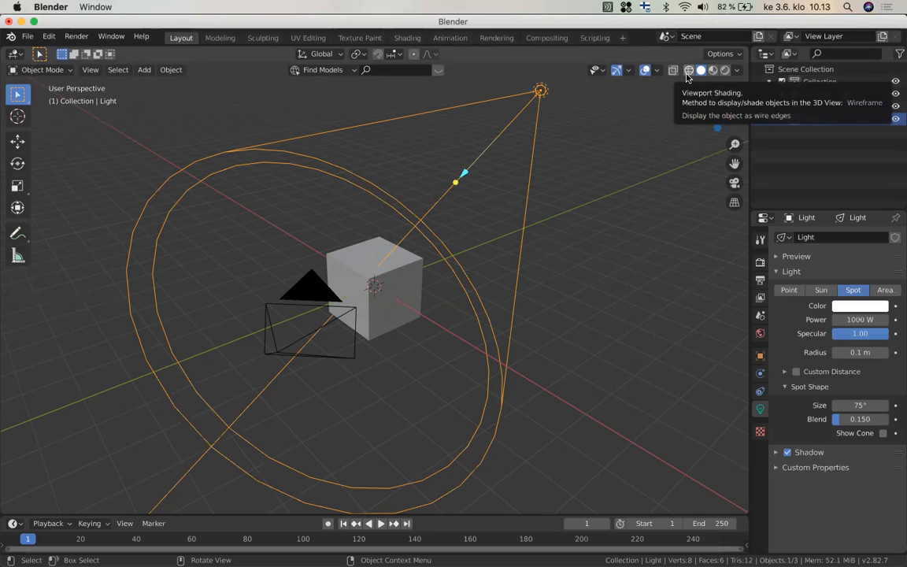
Cycle viewport shading through Wireframe and Solid to Material Preview, then select the Cube
click(687, 72)
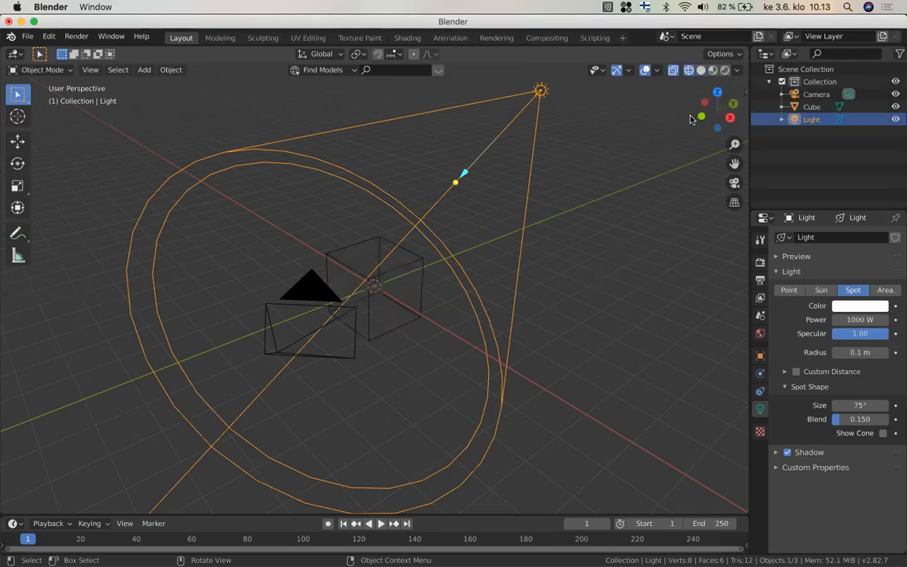
click(702, 70)
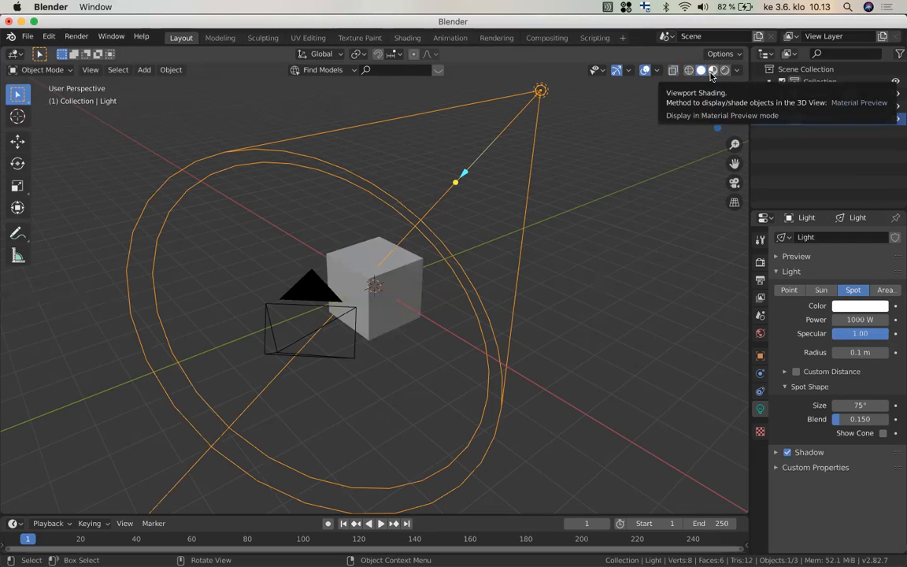
click(713, 71)
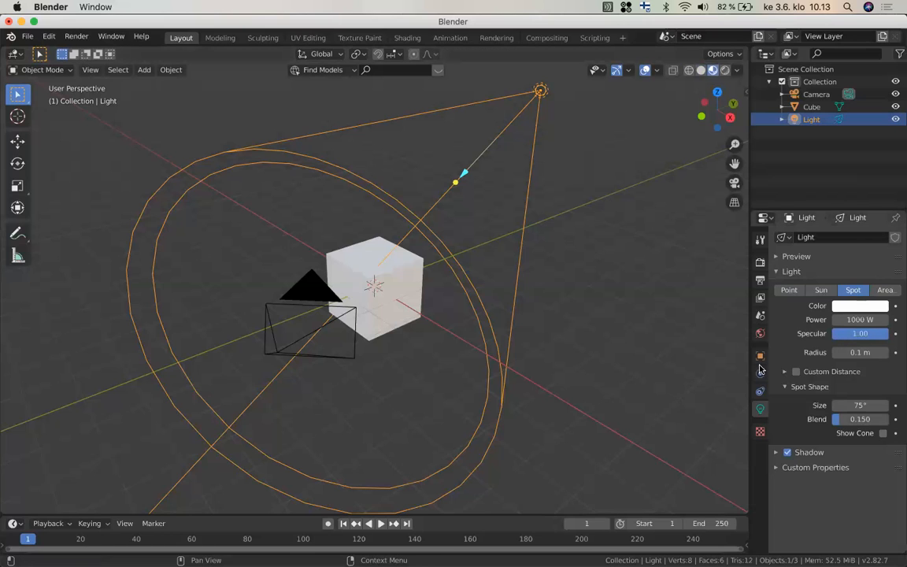
click(395, 281)
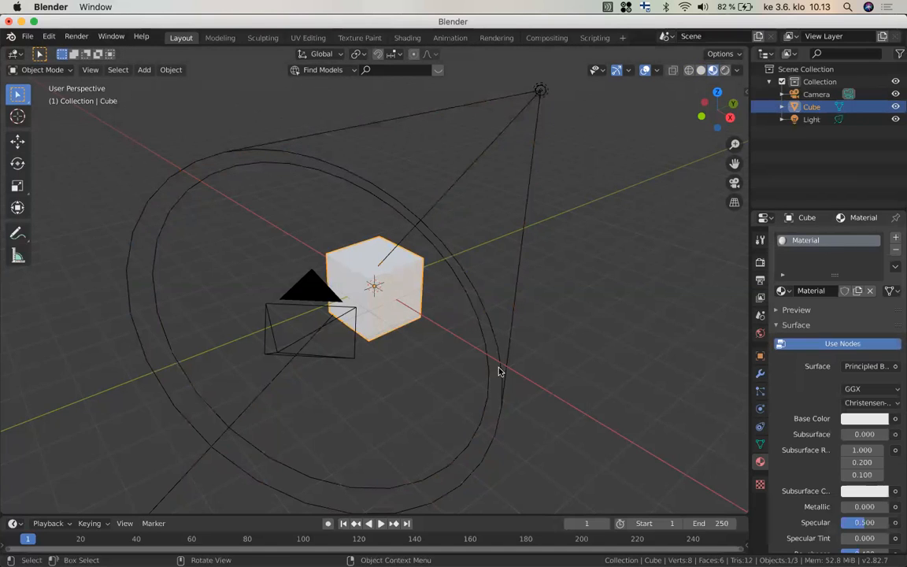
Try several hues for the Cube's Base Color, settling on blue (H 0.688, S 0.706, V 0.707)
click(863, 418)
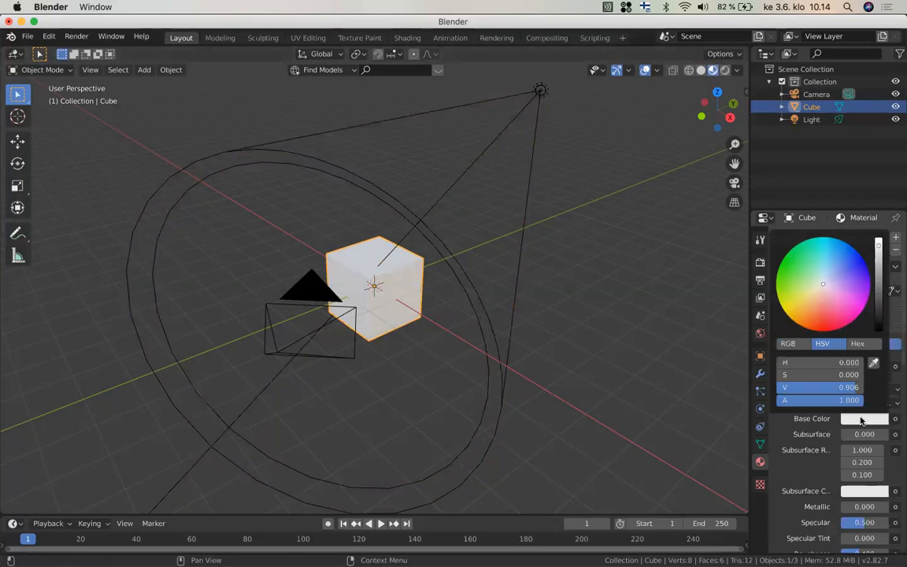
click(824, 306)
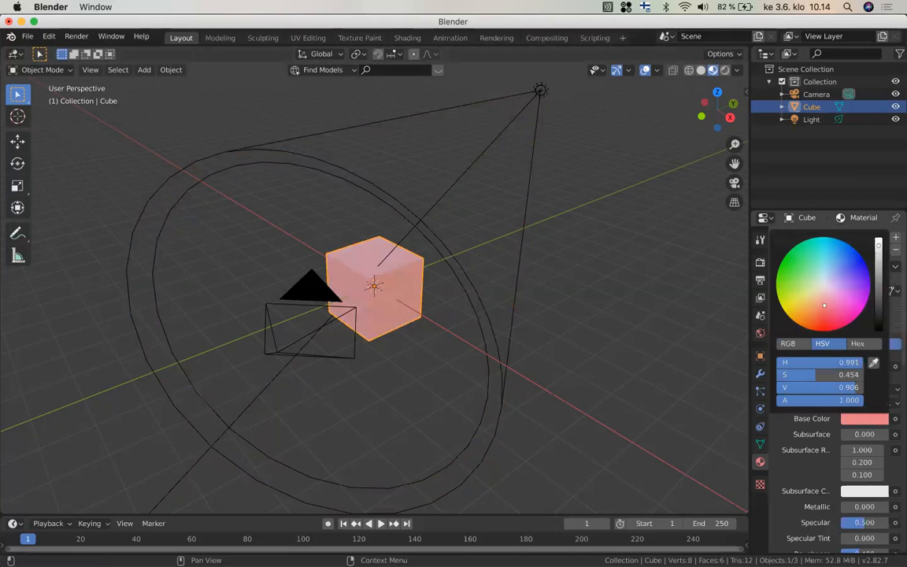
click(853, 272)
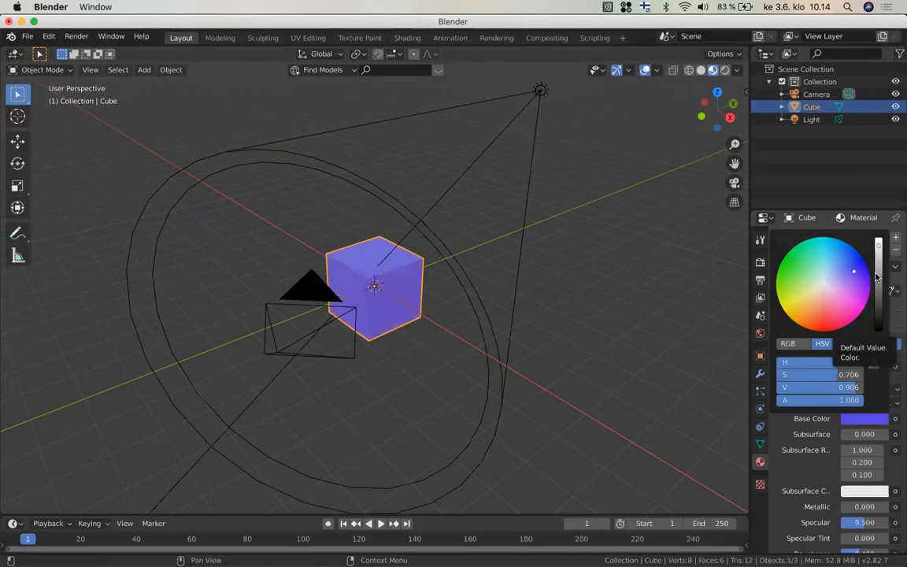
click(877, 274)
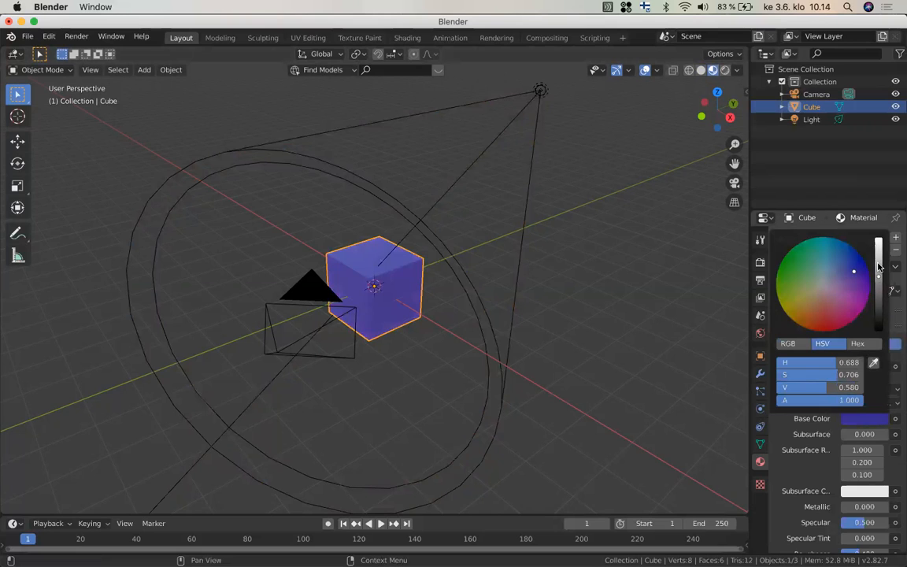
click(878, 265)
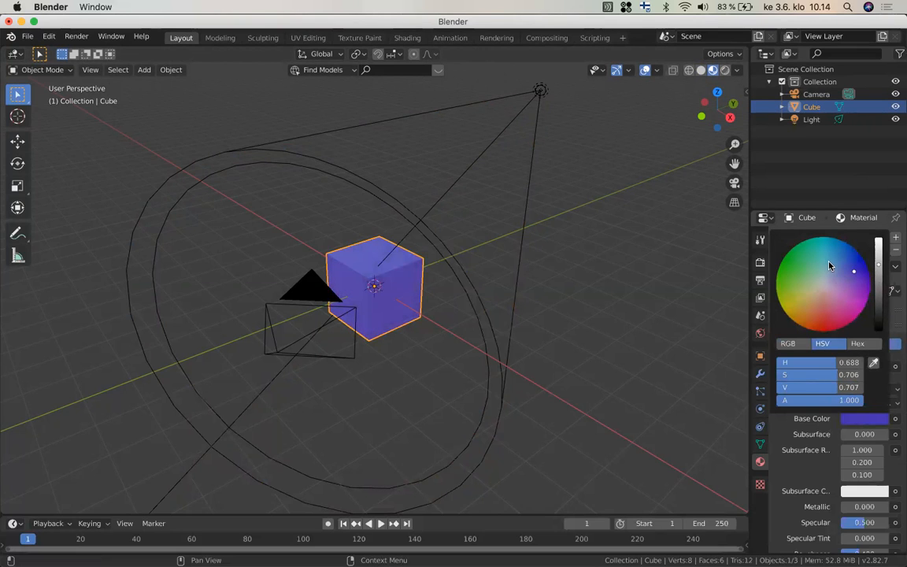
click(829, 263)
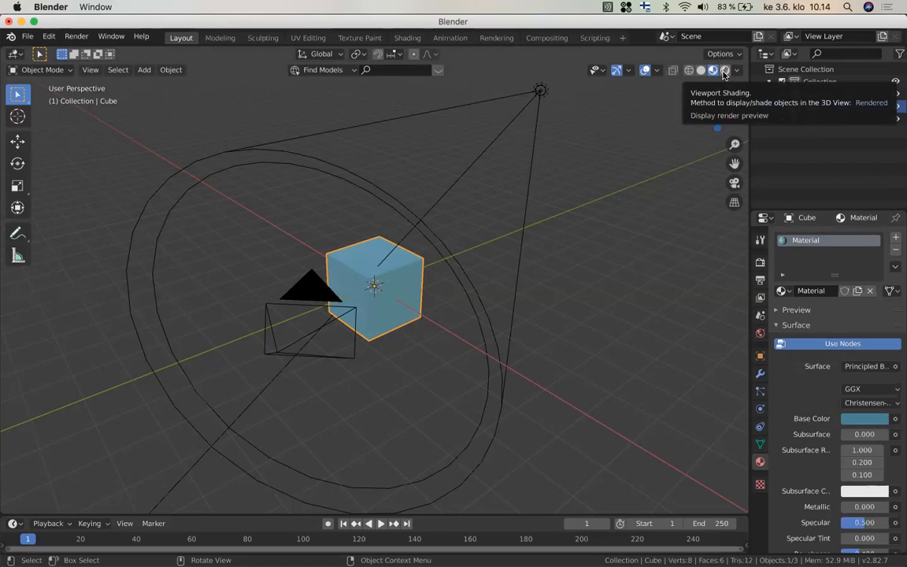
Switch the viewport to Rendered shading and orbit around the spot-lit blue cube
click(723, 71)
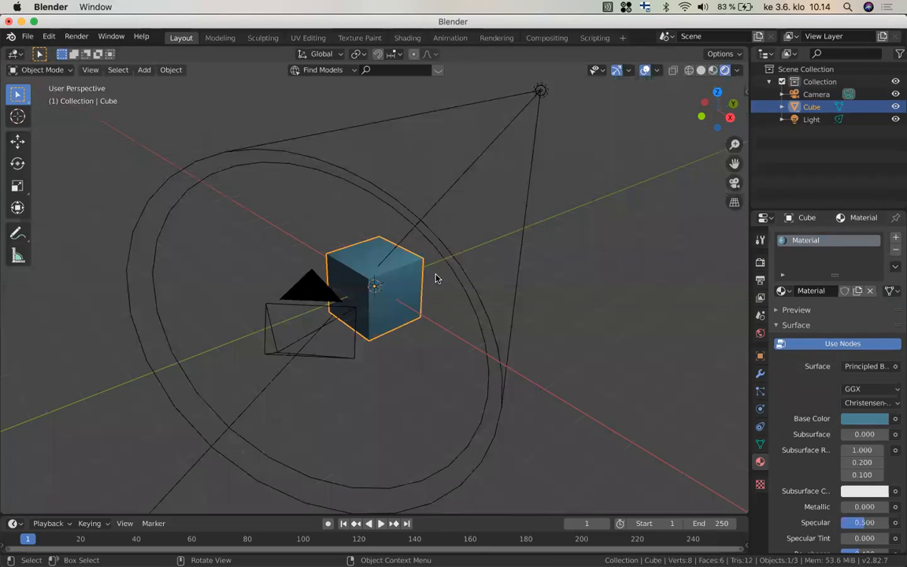
scroll(435, 278, down, 1)
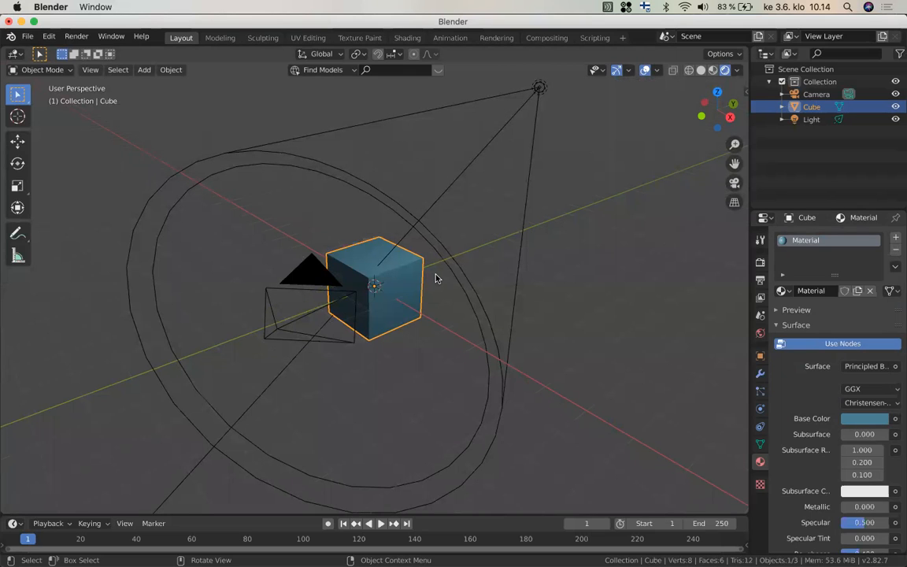
scroll(435, 278, down, 2)
scroll(435, 278, right, 1)
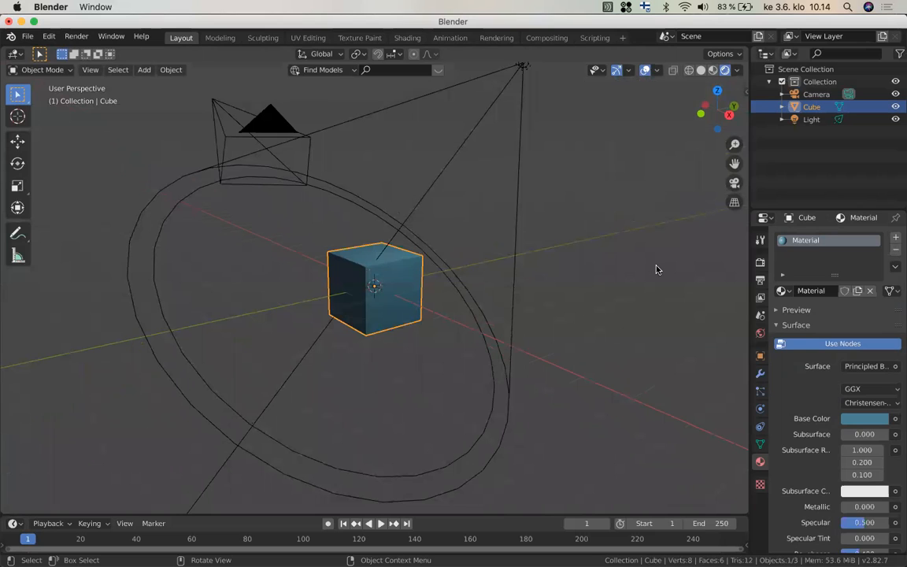
Browse the Output and View Layer properties, ending on the Render properties showing Eevee
click(761, 282)
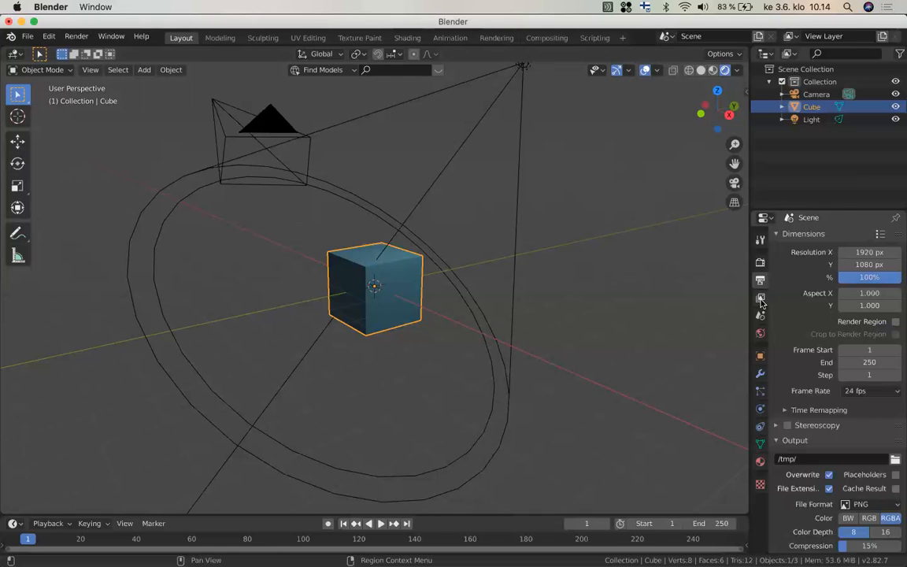
click(760, 299)
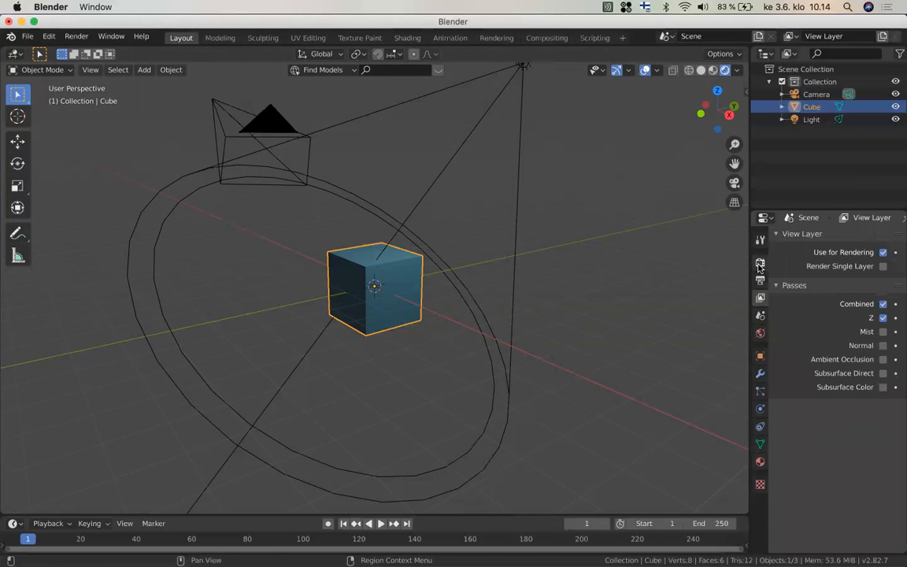
click(760, 263)
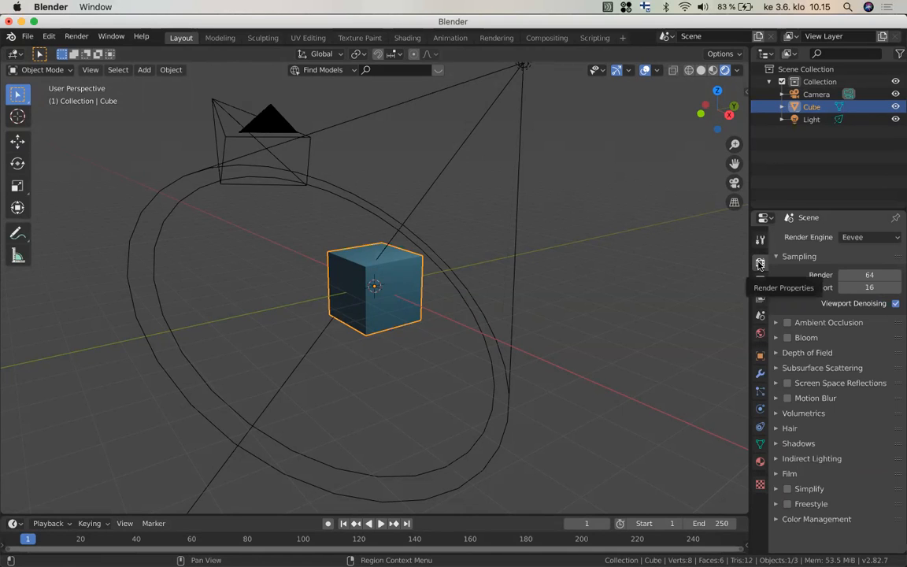
Keep Eevee as the render engine and return the viewport to Solid shading
click(888, 238)
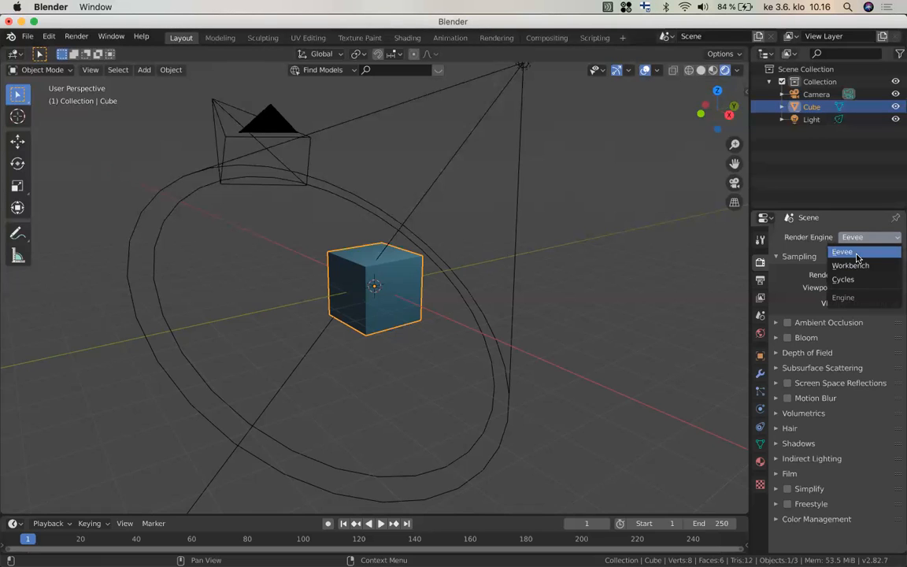
click(856, 252)
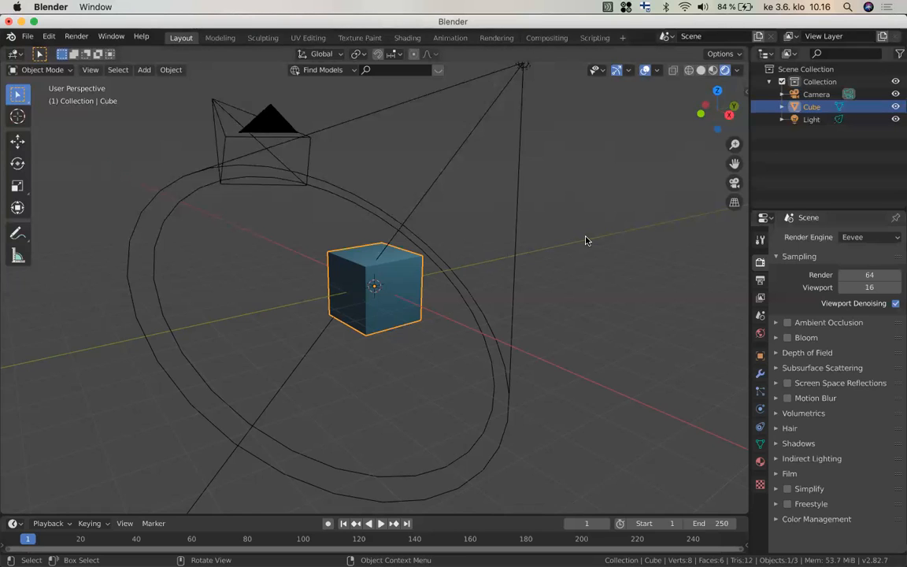
click(700, 72)
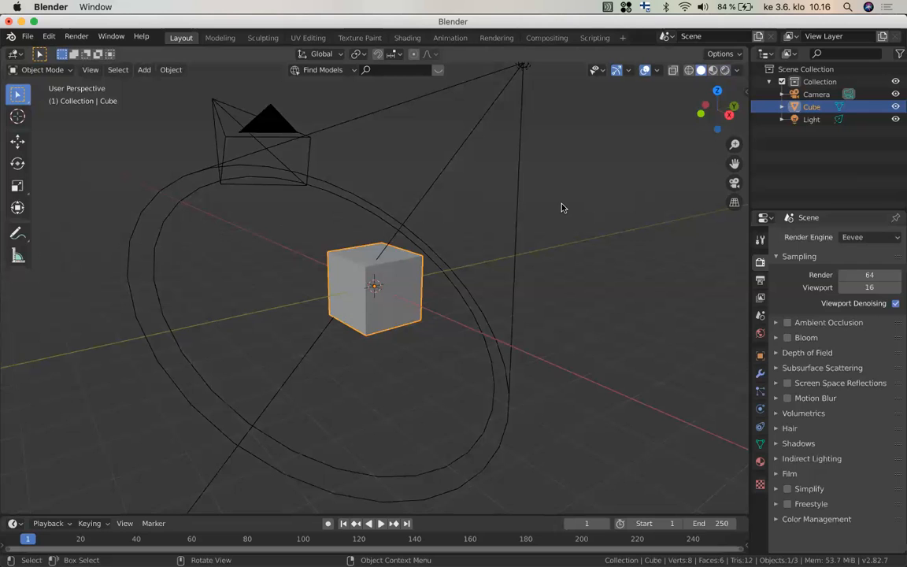
Bring up the viewport shading pie menu with Z
key(z)
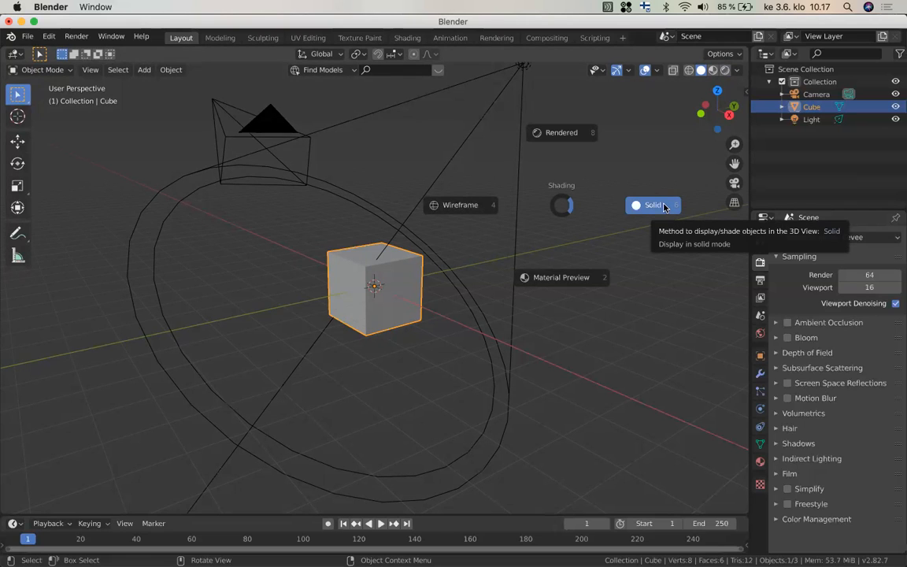
Choose Rendered from the shading pie and orbit around the blue cube
click(562, 135)
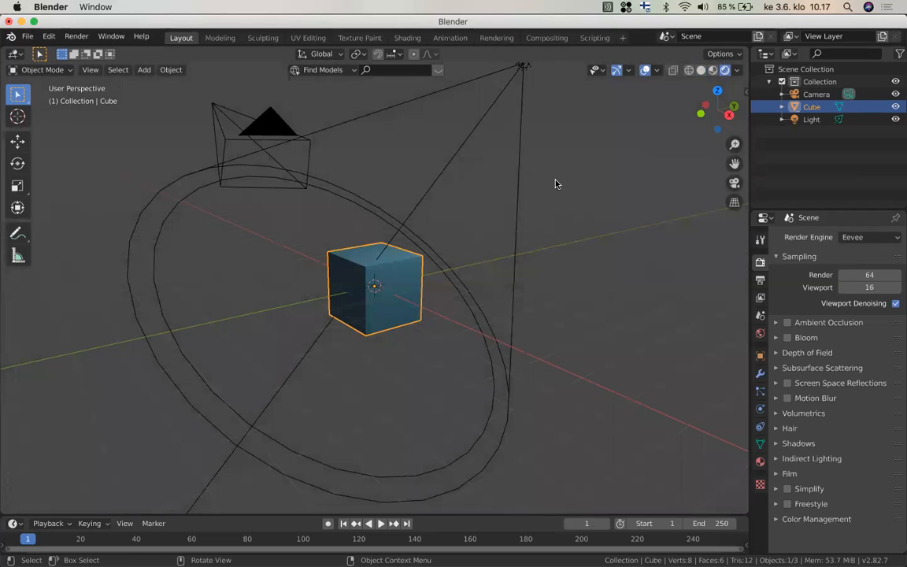
scroll(555, 183, down, 3)
scroll(555, 183, up, 1)
scroll(555, 183, up, 1)
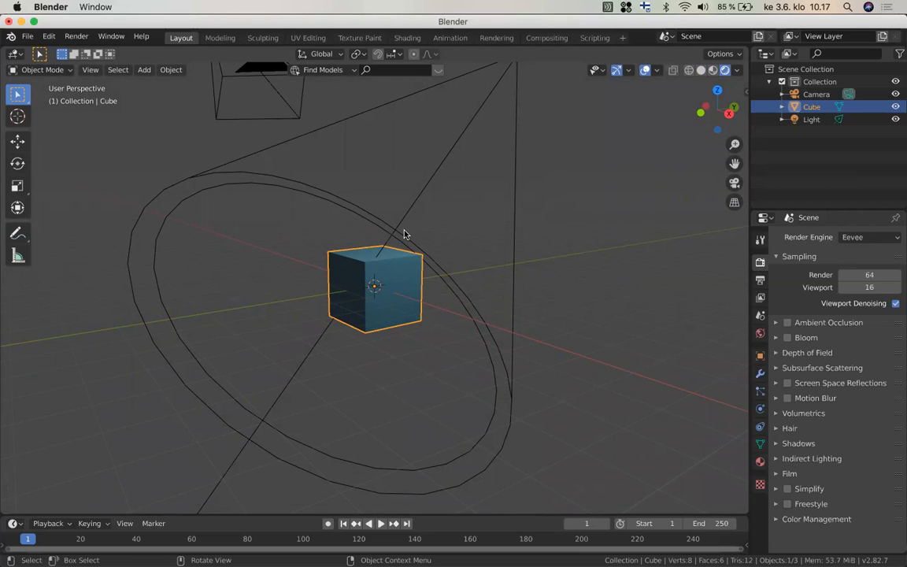
scroll(404, 234, up, 1)
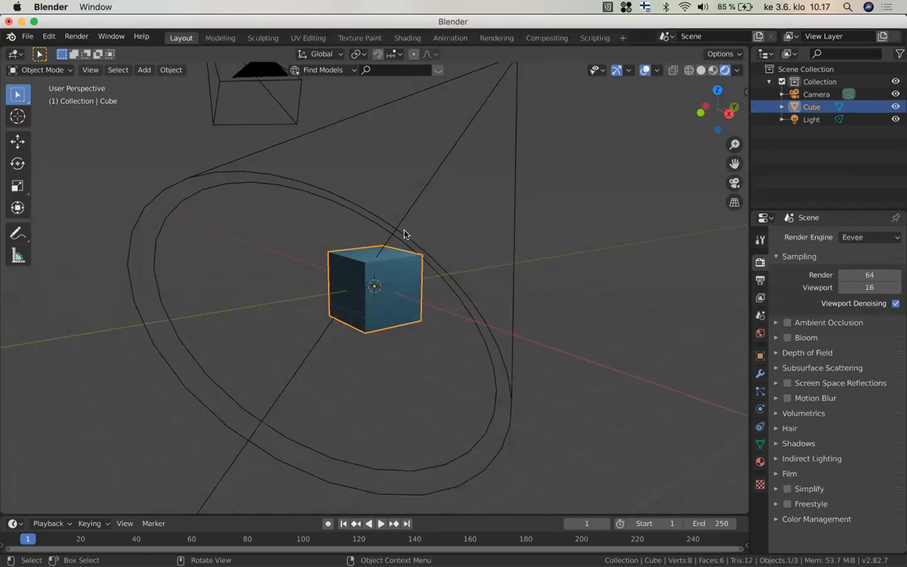
scroll(403, 233, left, 3)
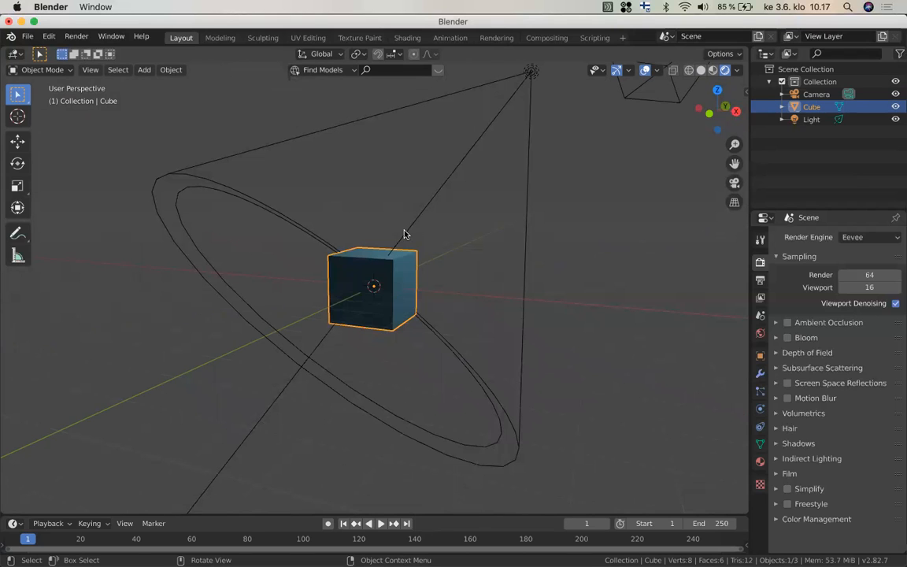
scroll(364, 233, up, 1)
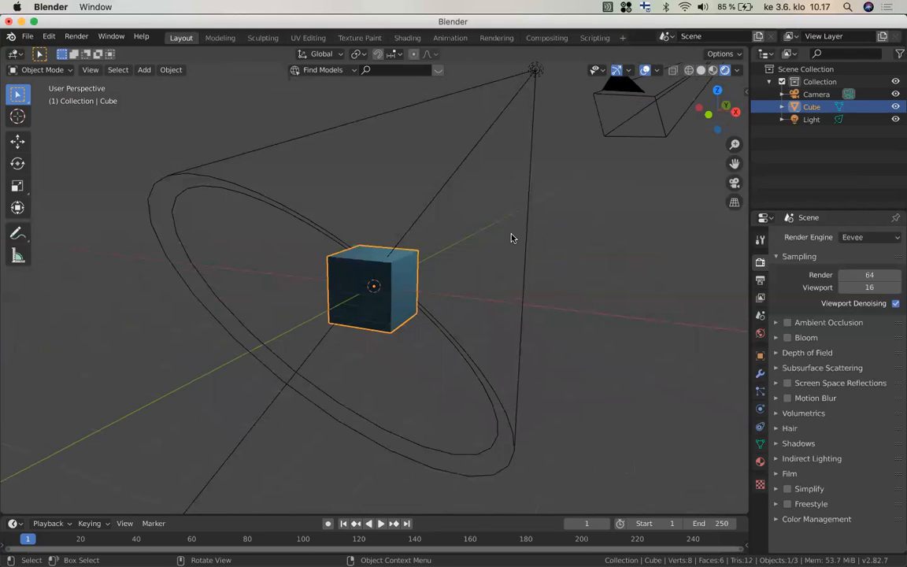
Slide the cube's Location X in Object properties, then reset its location to 0 m with Alt+G
click(760, 356)
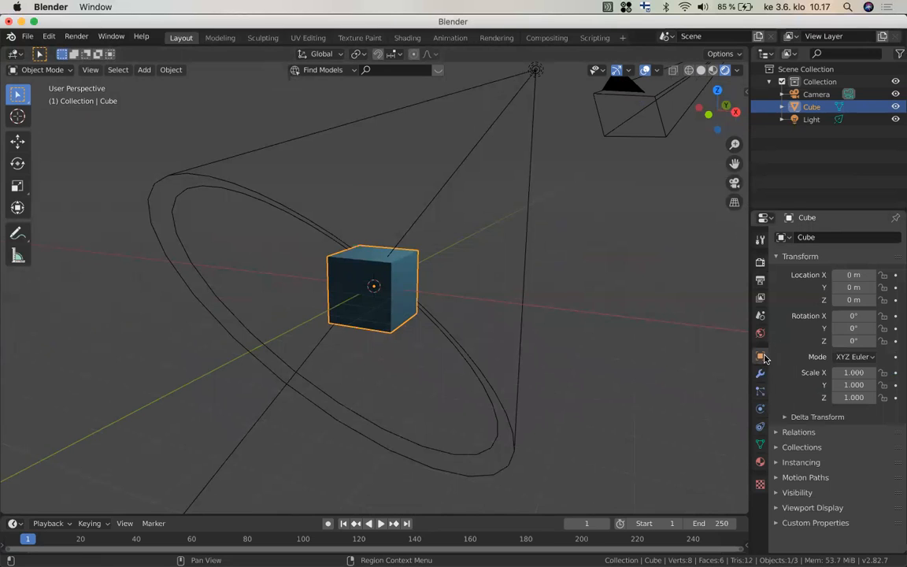
click(850, 272)
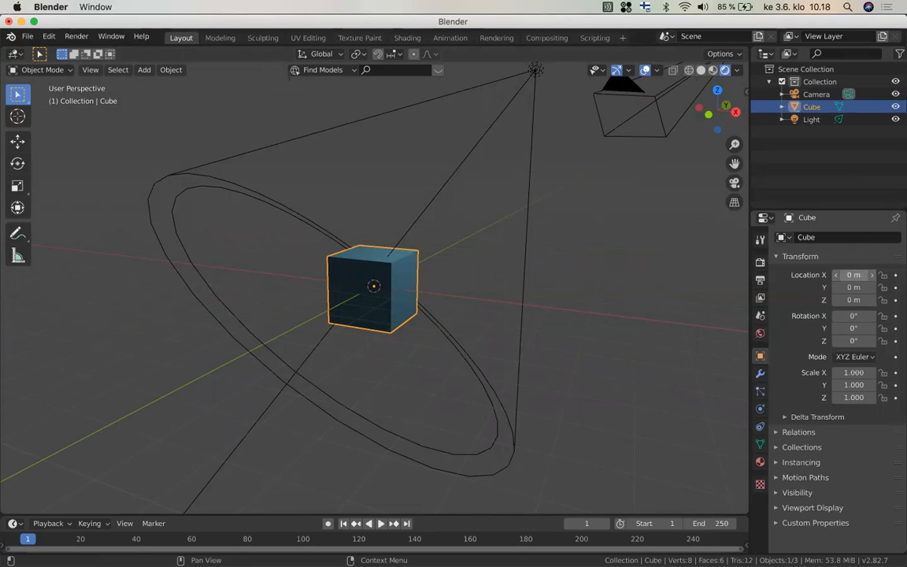
mouse_move(849, 272)
mouse_down()
mouse_move(876, 272)
mouse_move(862, 272)
mouse_up()
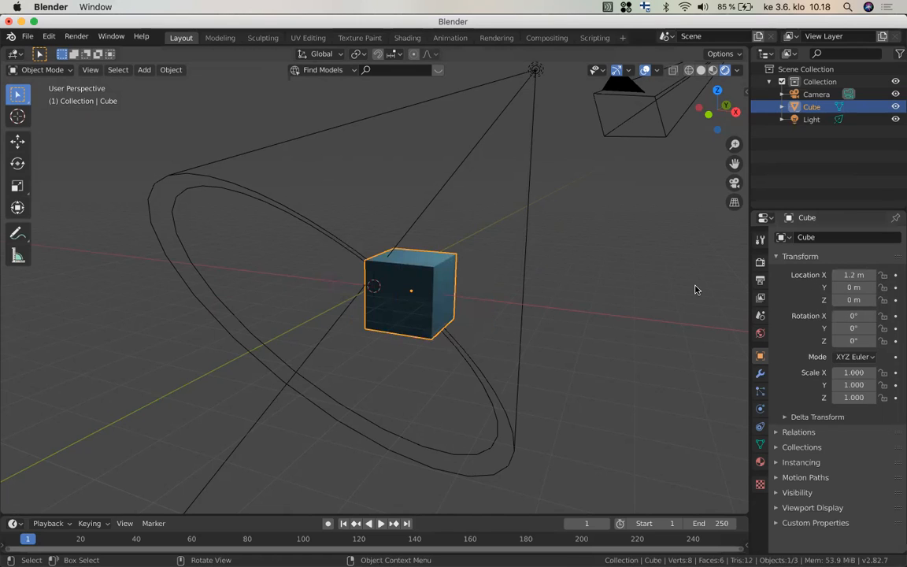
key(ctrl)
key(alt+g)
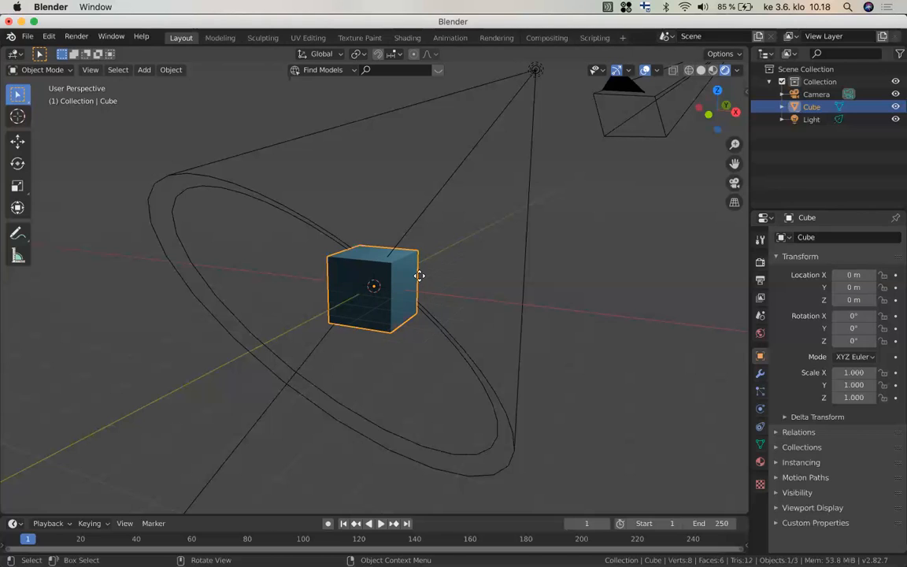
key(g)
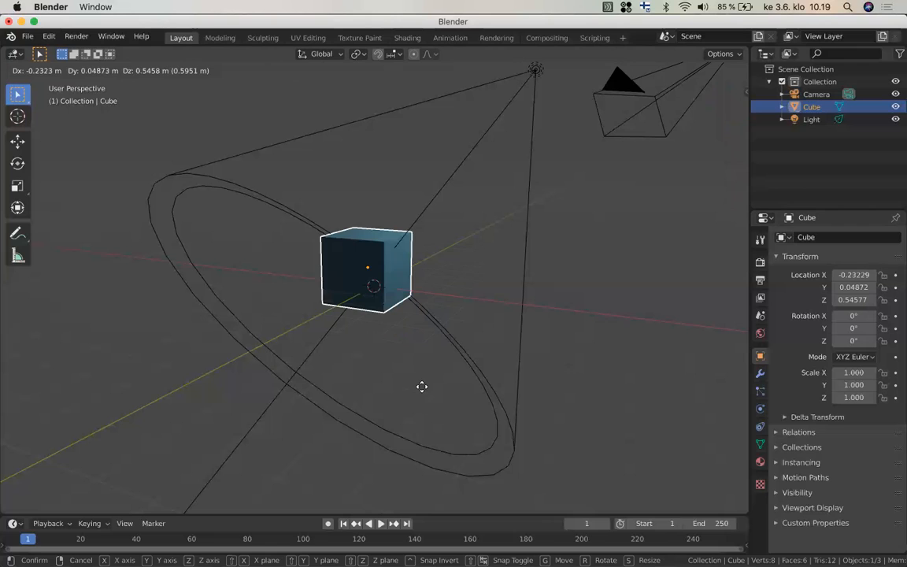
click(515, 276)
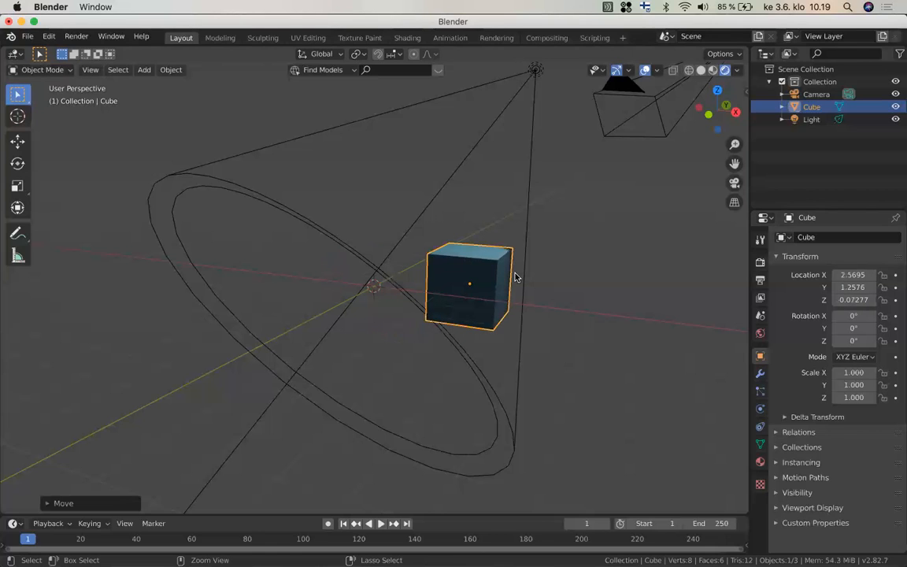
key(alt+g)
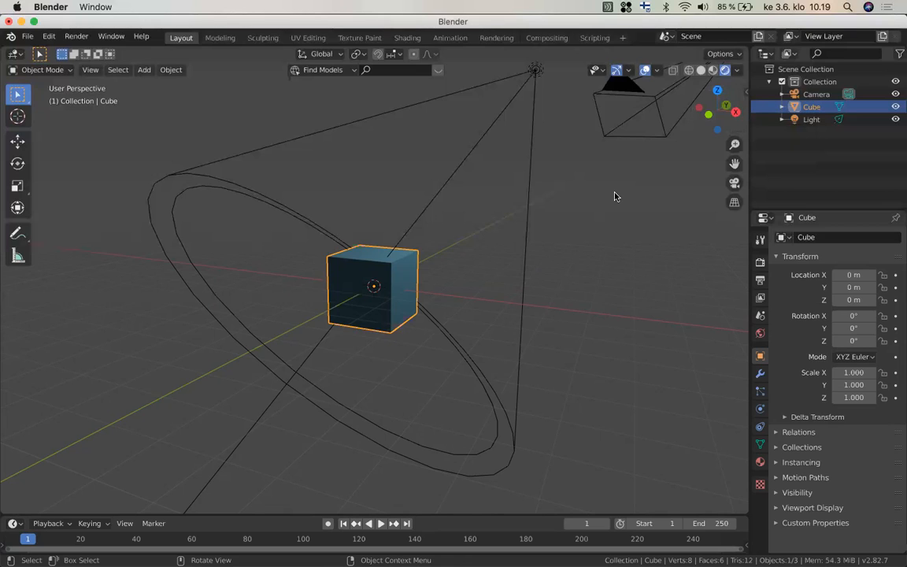
In Solid shading, move the cube along Y, then undo the move back to the origin
click(702, 71)
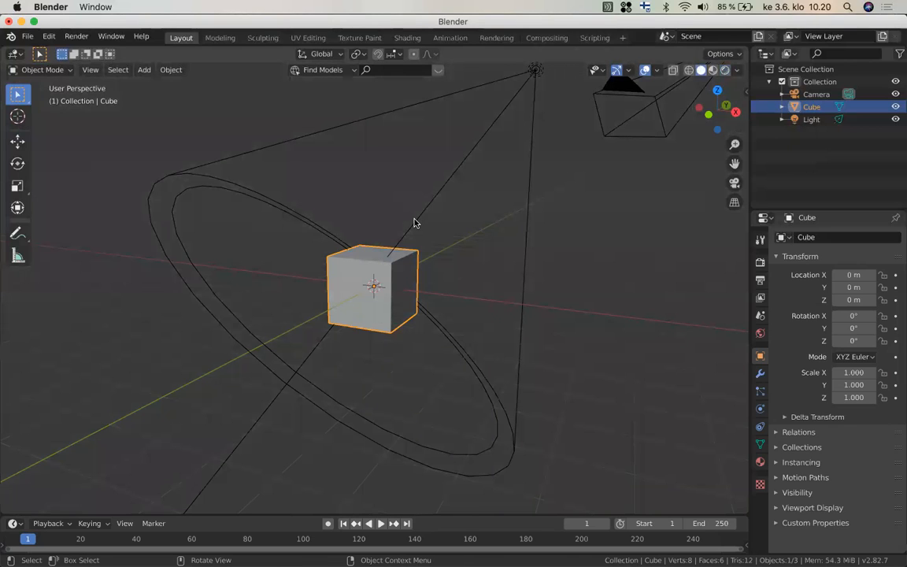
key(g)
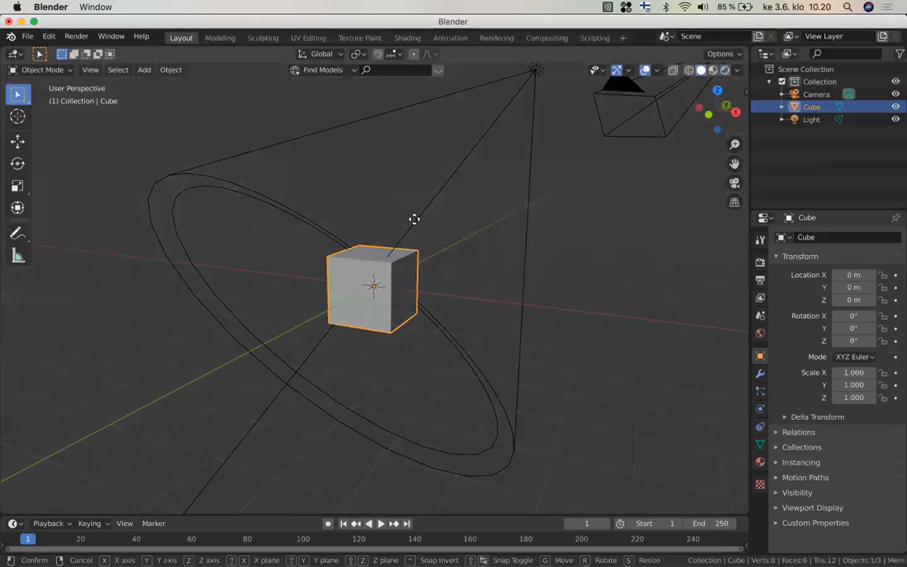
key(y)
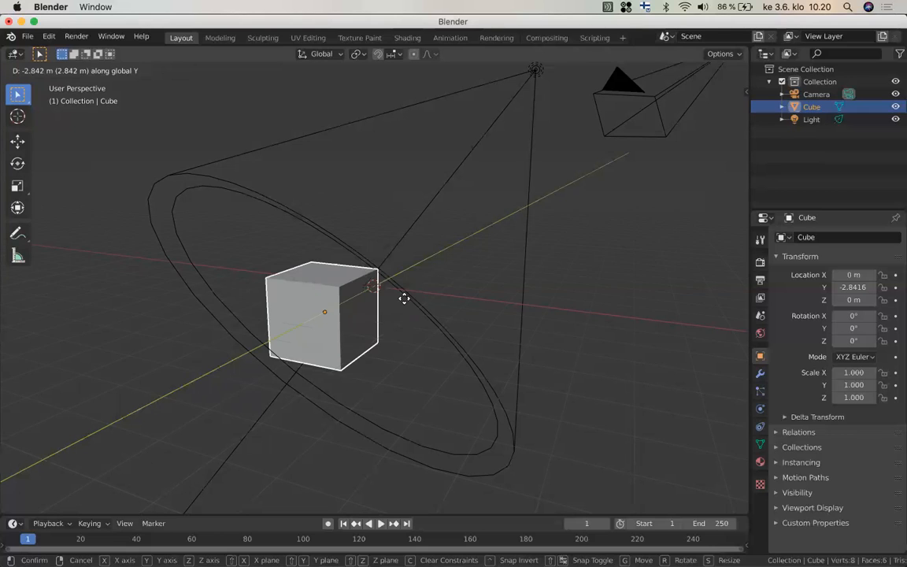
click(438, 288)
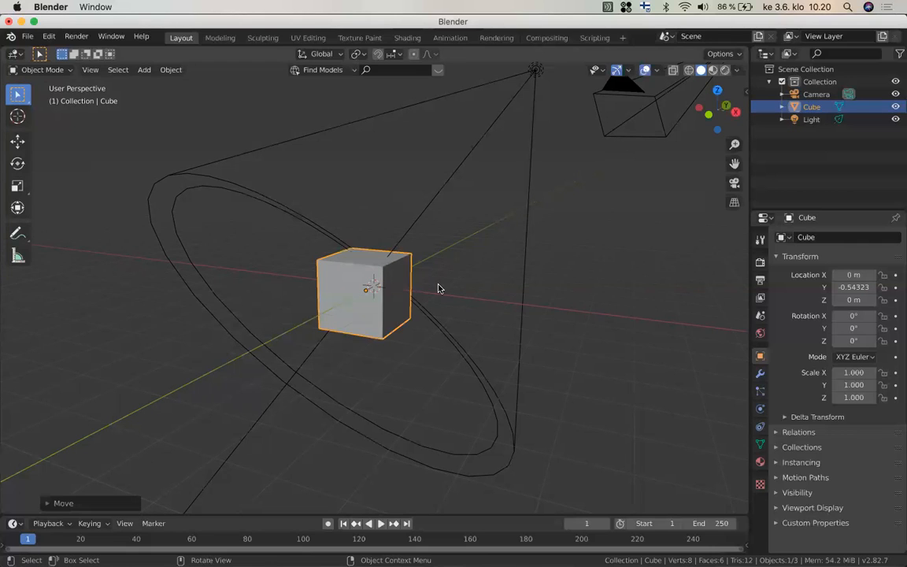
key(ctrl)
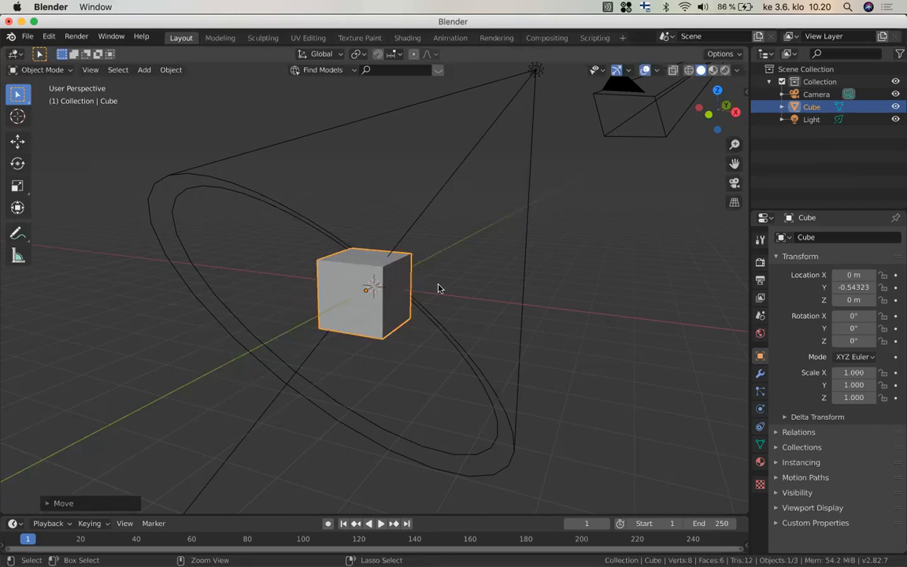
key(ctrl+z)
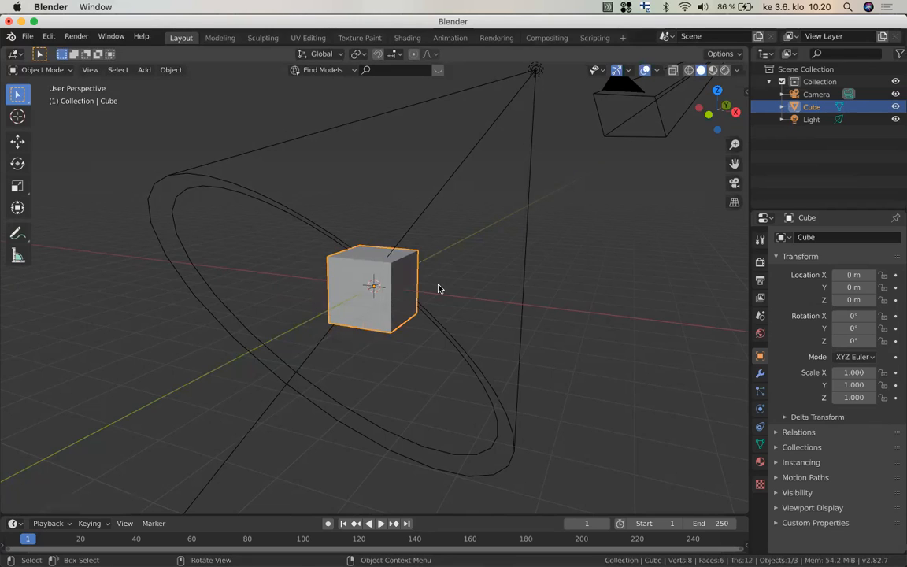
click(17, 207)
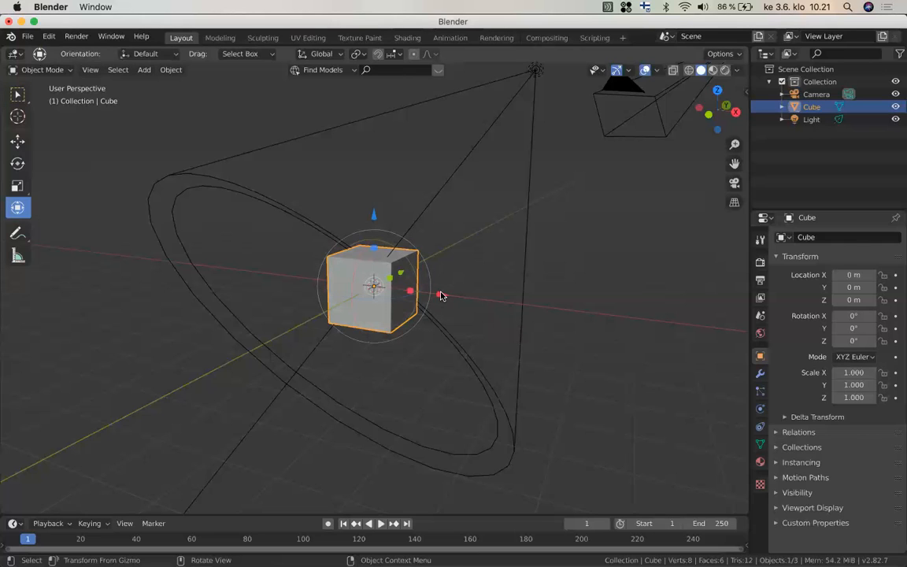
drag(444, 295, 536, 301)
key(super+z)
drag(401, 300, 485, 289)
key(Escape)
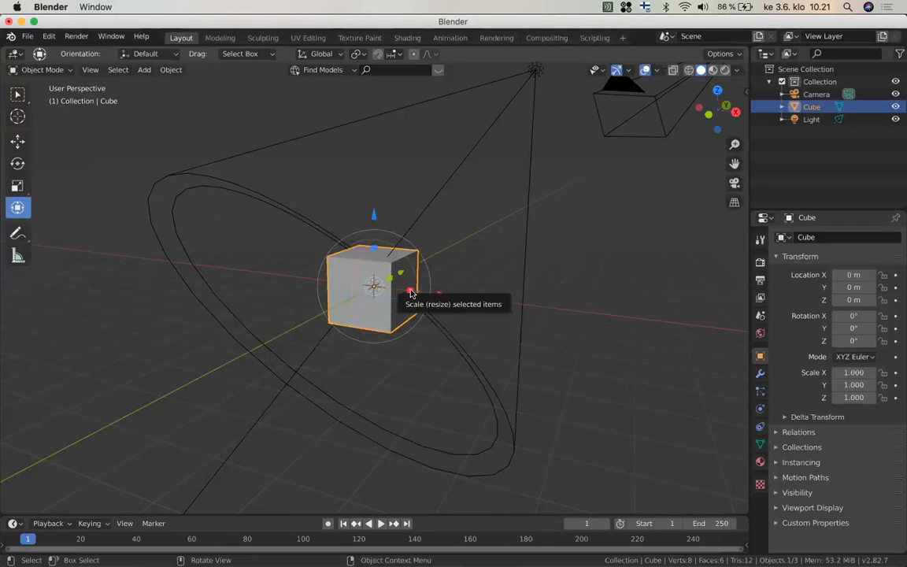
drag(410, 291, 434, 311)
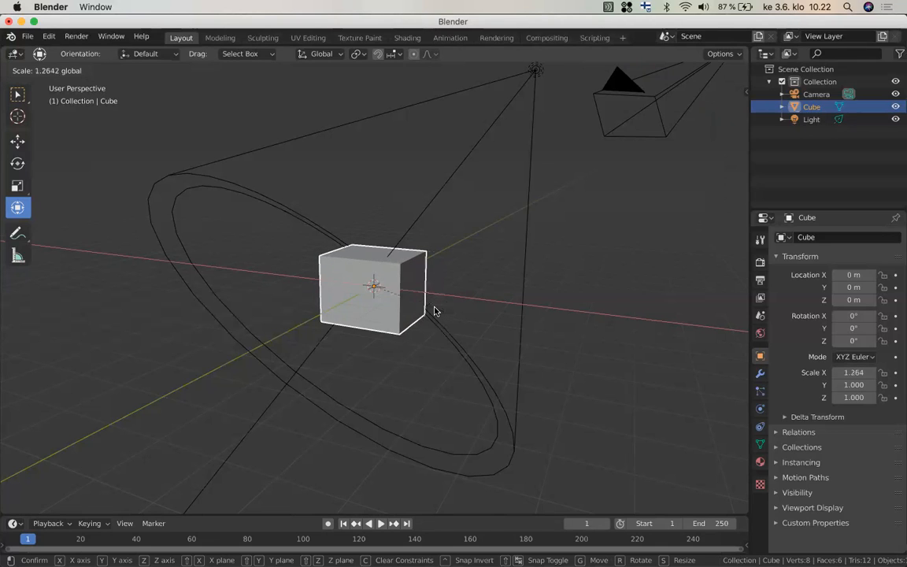
key(Escape)
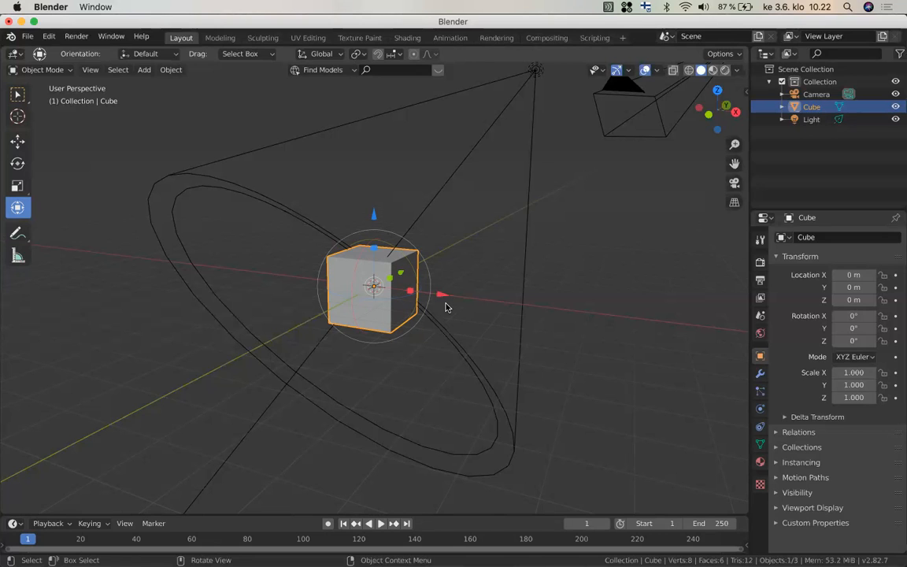
Flatten the cube to Z scale 0.185, then stretch it to X 2.956 and Y 2.081
key(s)
key(z)
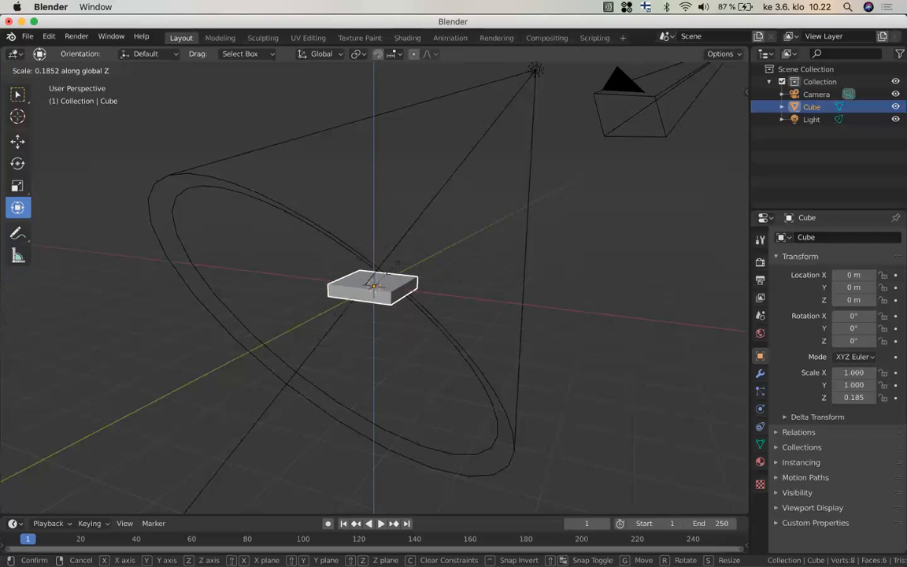
click(393, 268)
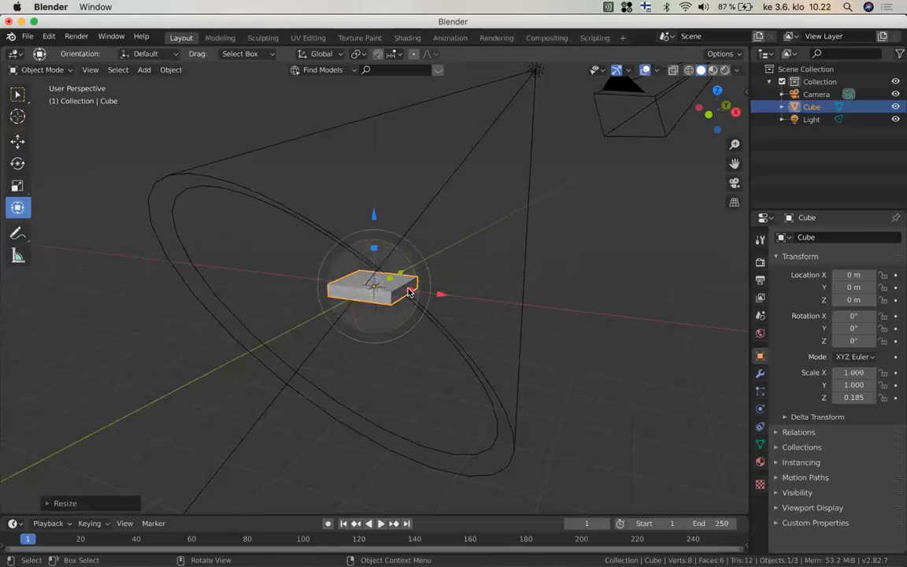
drag(410, 290, 491, 307)
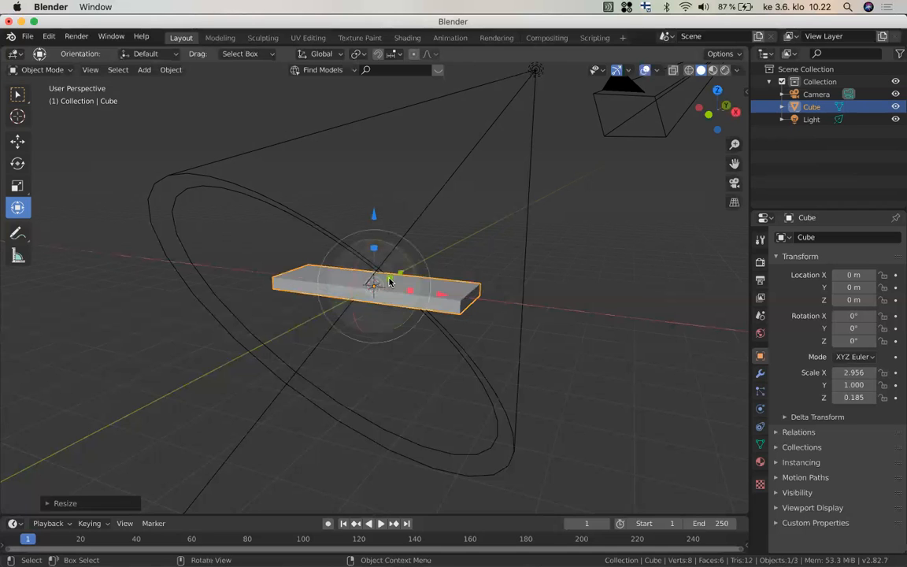
drag(389, 280, 411, 272)
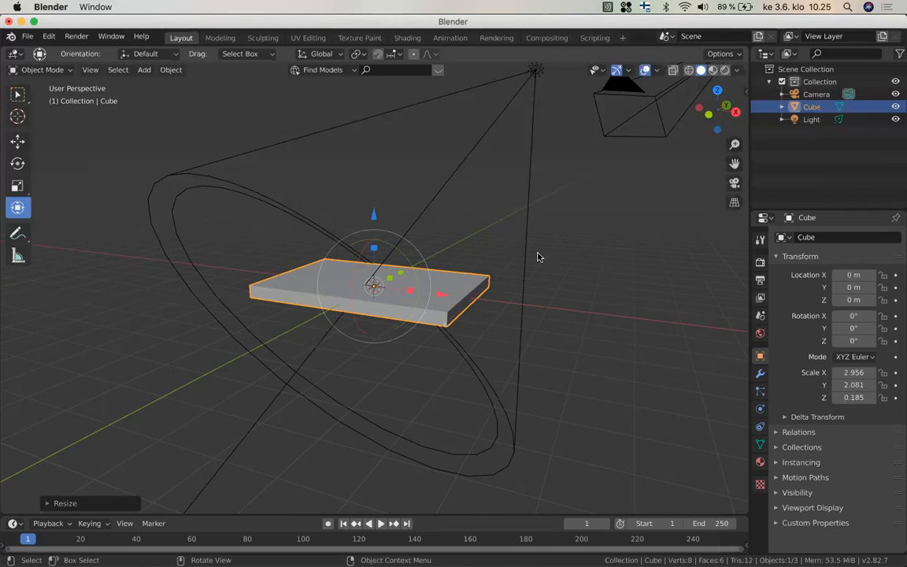
scroll(538, 256, down, 1)
scroll(538, 256, down, 2)
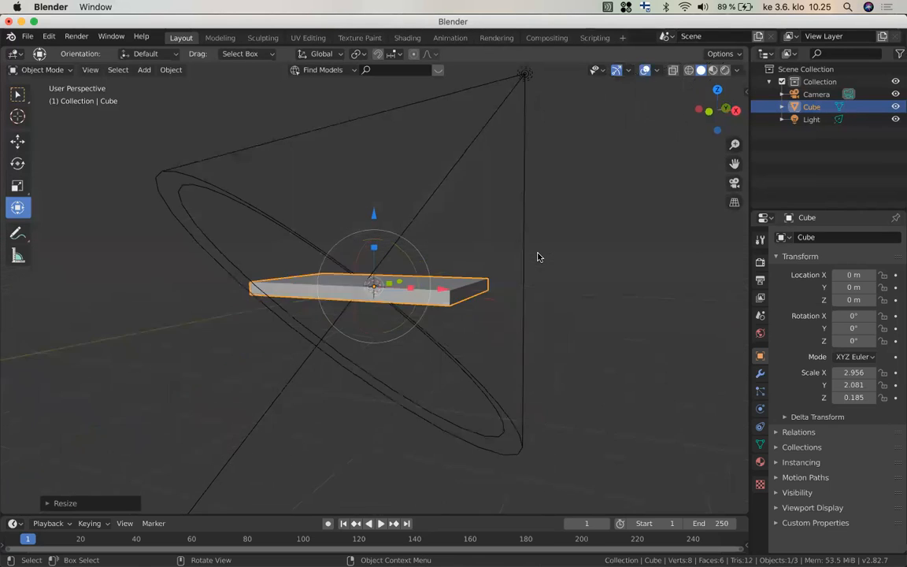
scroll(537, 257, down, 3)
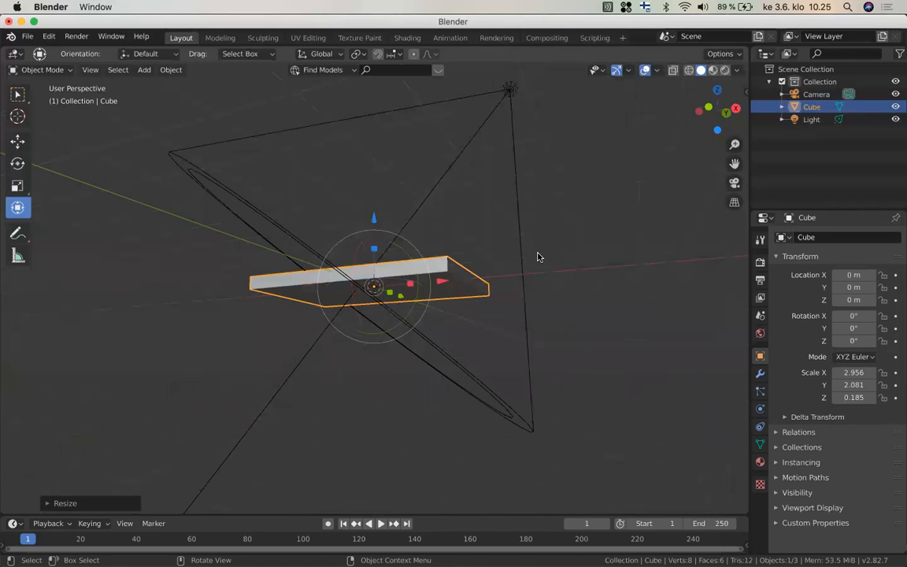
scroll(538, 256, up, 2)
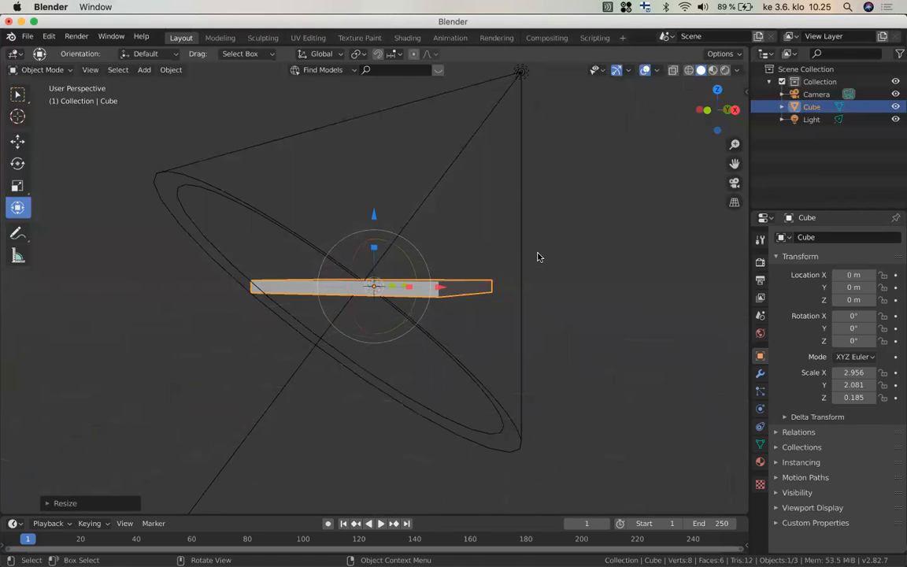
scroll(537, 257, up, 3)
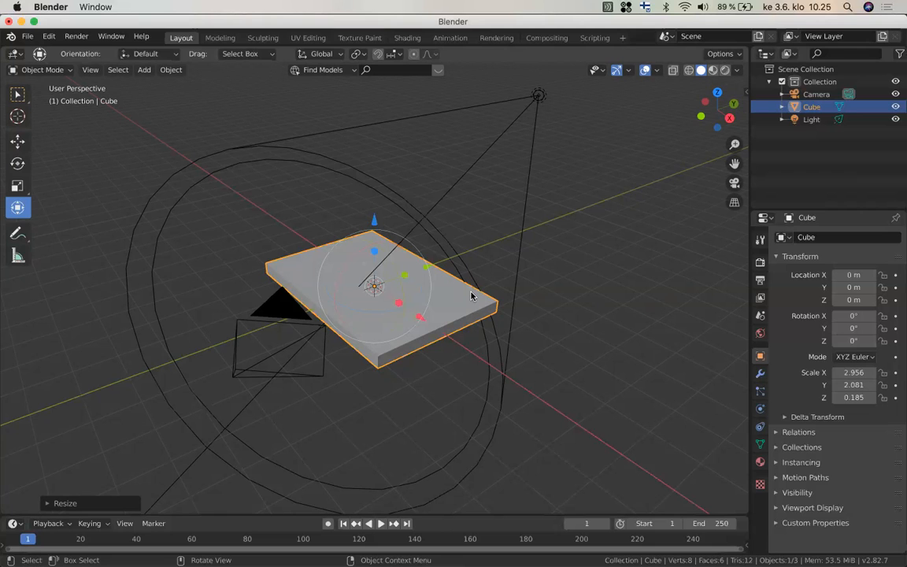
scroll(470, 295, up, 1)
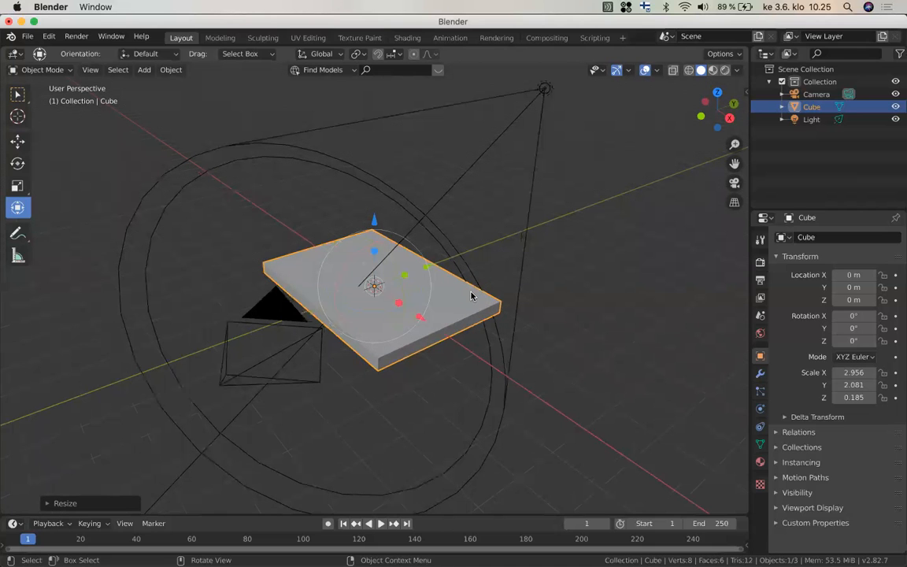
scroll(470, 295, up, 2)
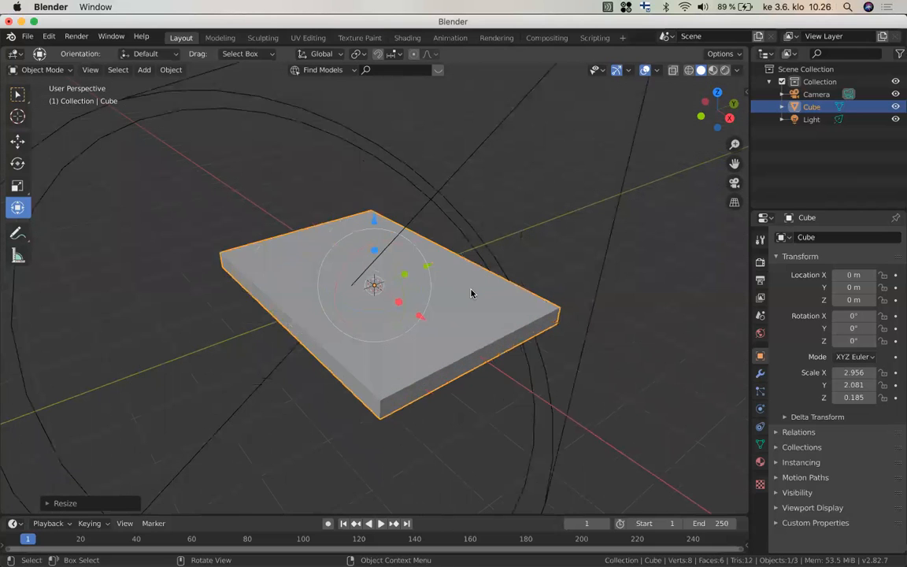
scroll(471, 293, up, 2)
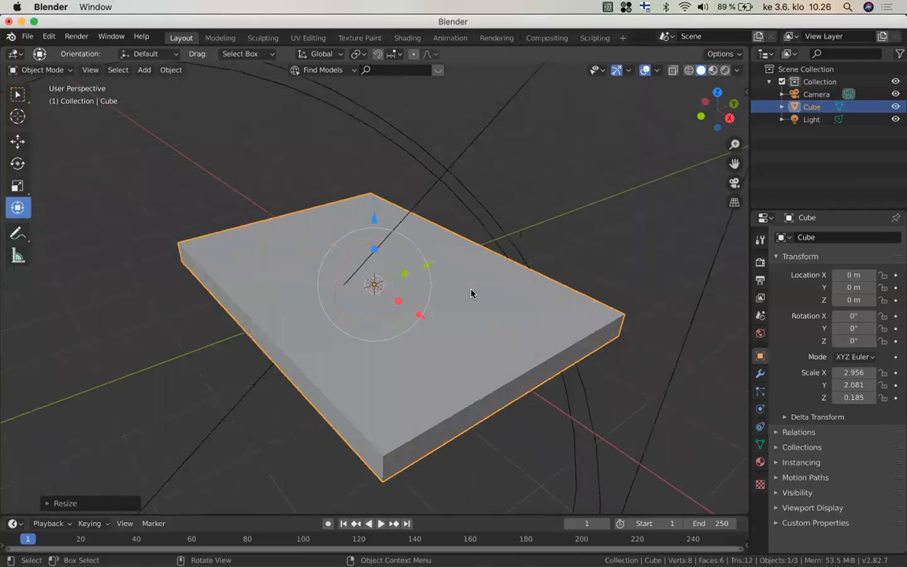
scroll(471, 294, down, 3)
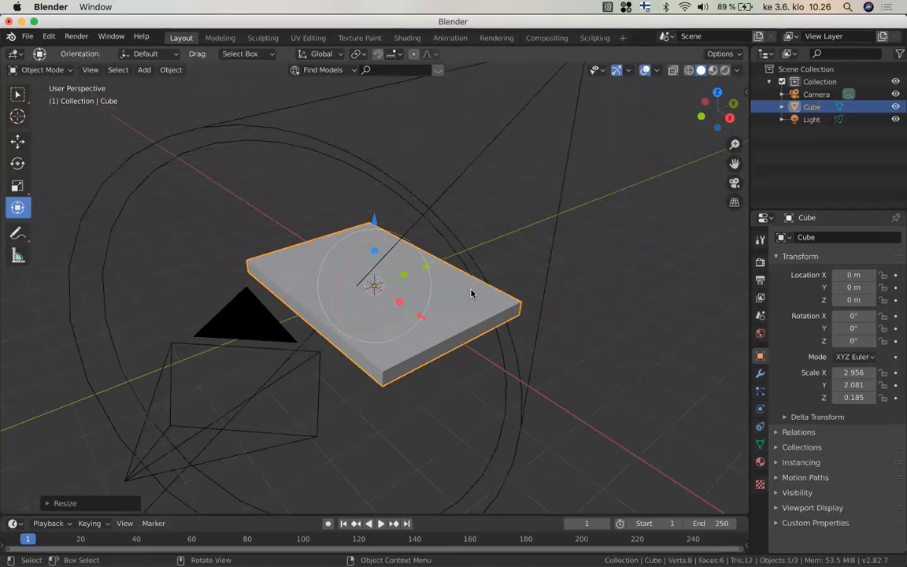
scroll(470, 293, up, 2)
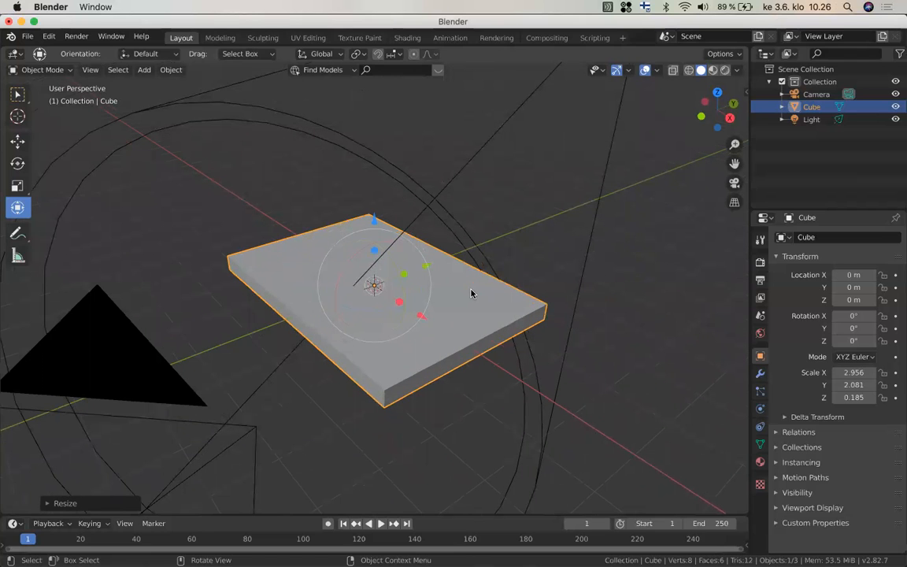
scroll(470, 293, up, 1)
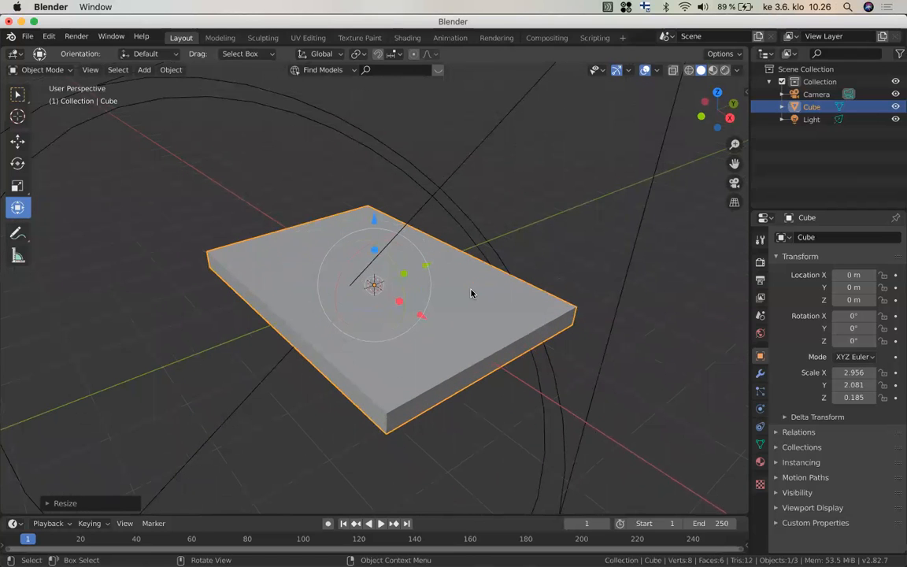
scroll(470, 294, down, 1)
scroll(471, 294, down, 2)
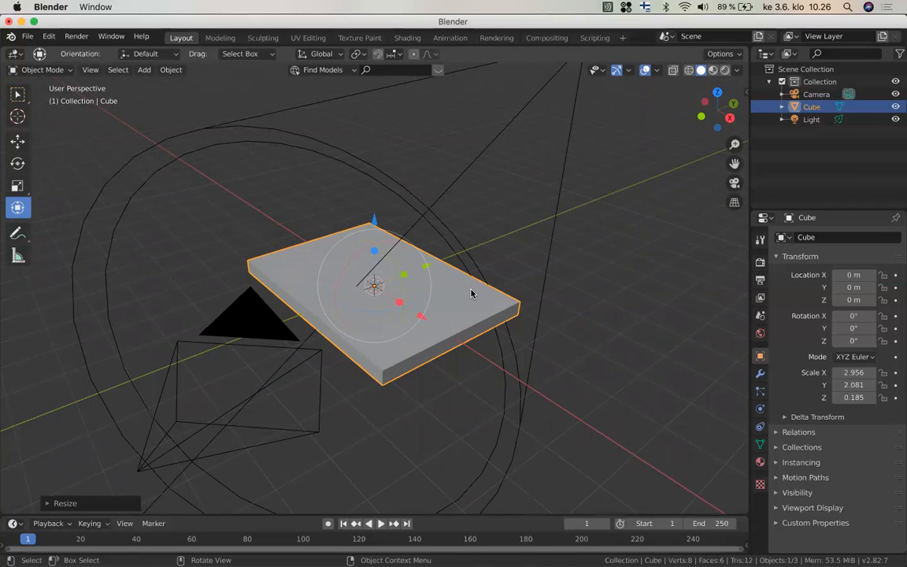
scroll(471, 294, up, 1)
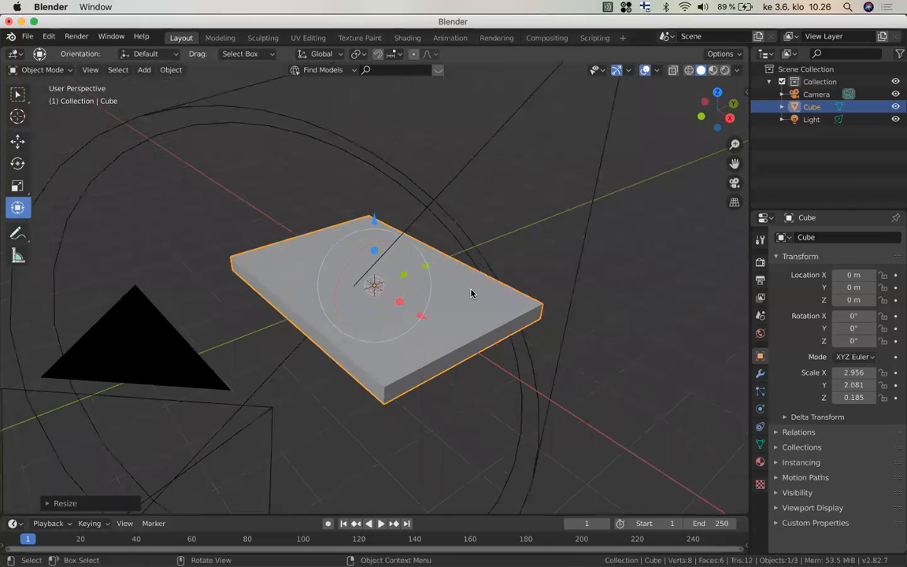
scroll(471, 294, up, 1)
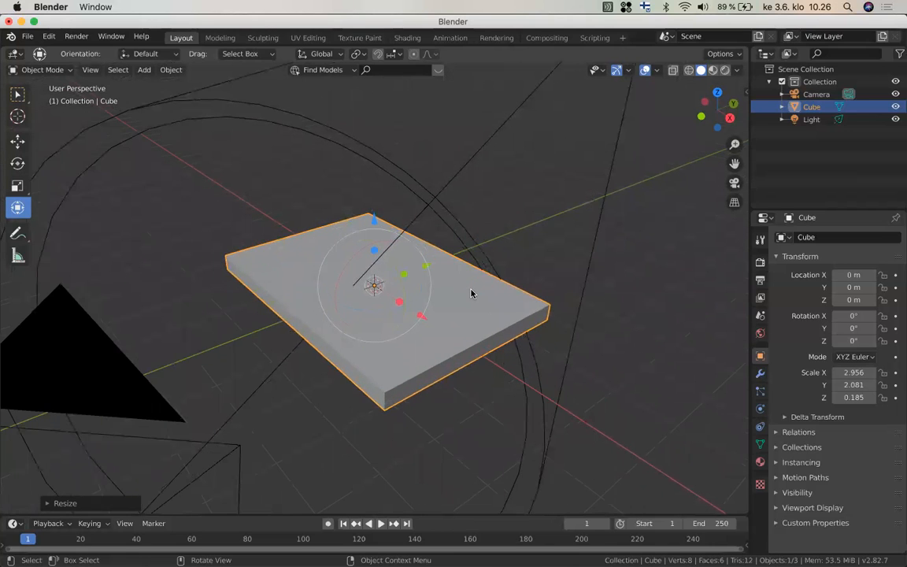
scroll(471, 294, down, 1)
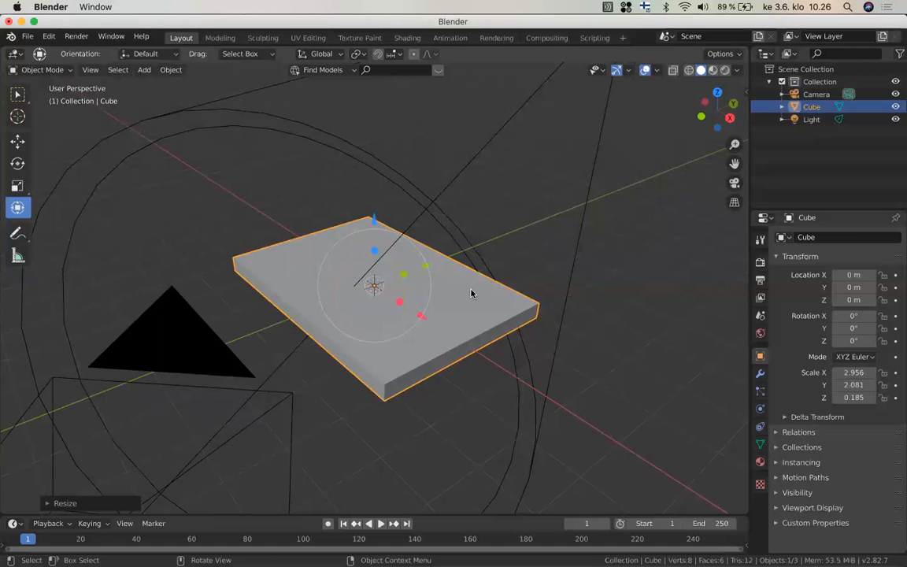
scroll(471, 294, left, 1)
scroll(470, 293, right, 2)
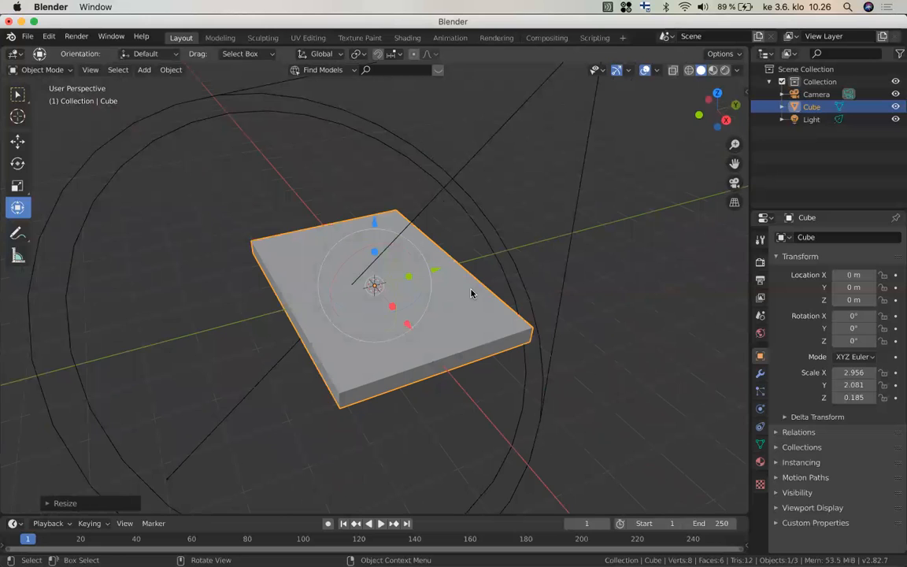
scroll(471, 294, right, 3)
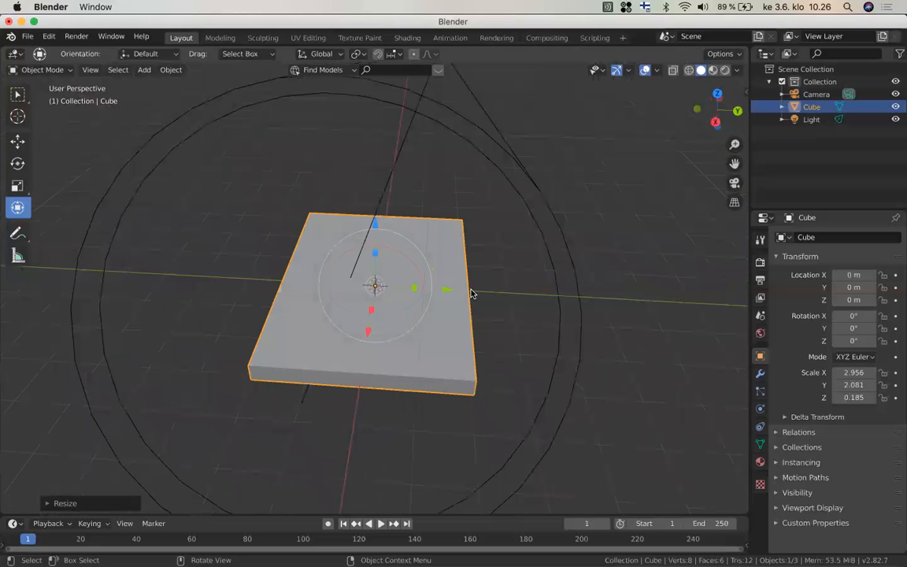
scroll(471, 293, left, 1)
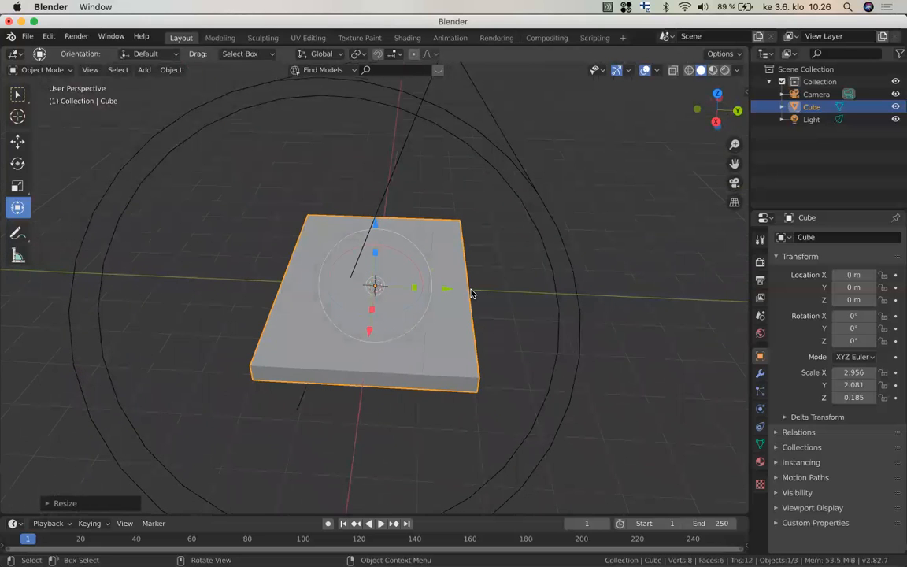
scroll(471, 294, left, 3)
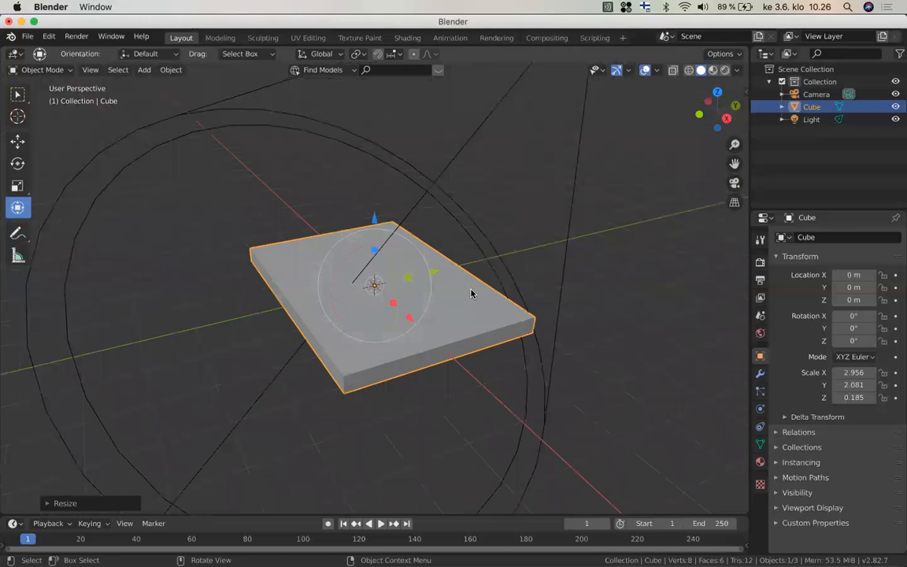
scroll(471, 293, right, 1)
scroll(471, 294, right, 3)
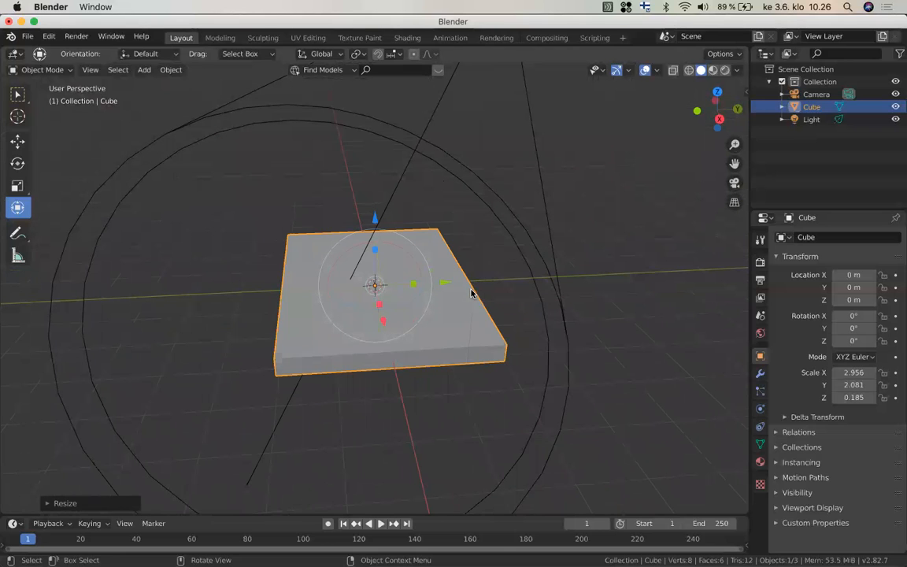
scroll(471, 293, left, 3)
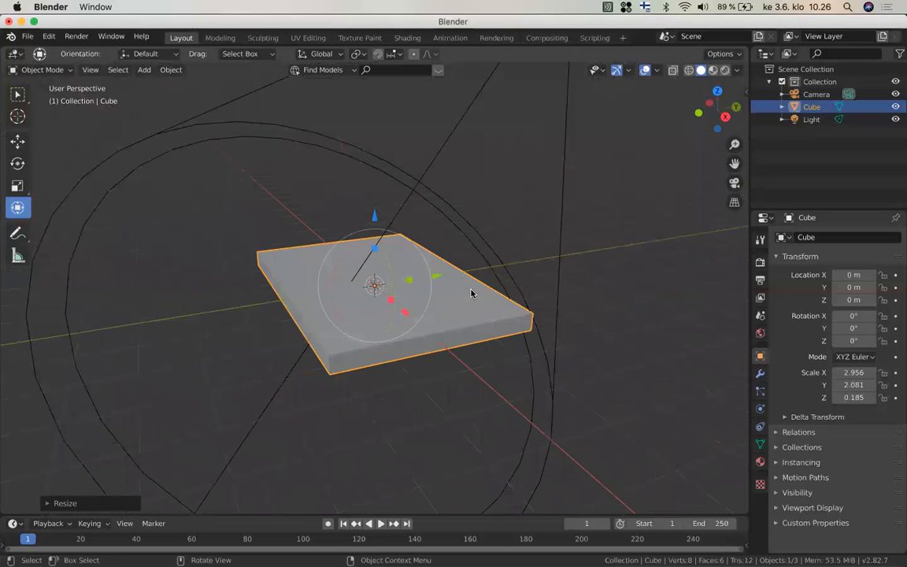
scroll(470, 293, right, 2)
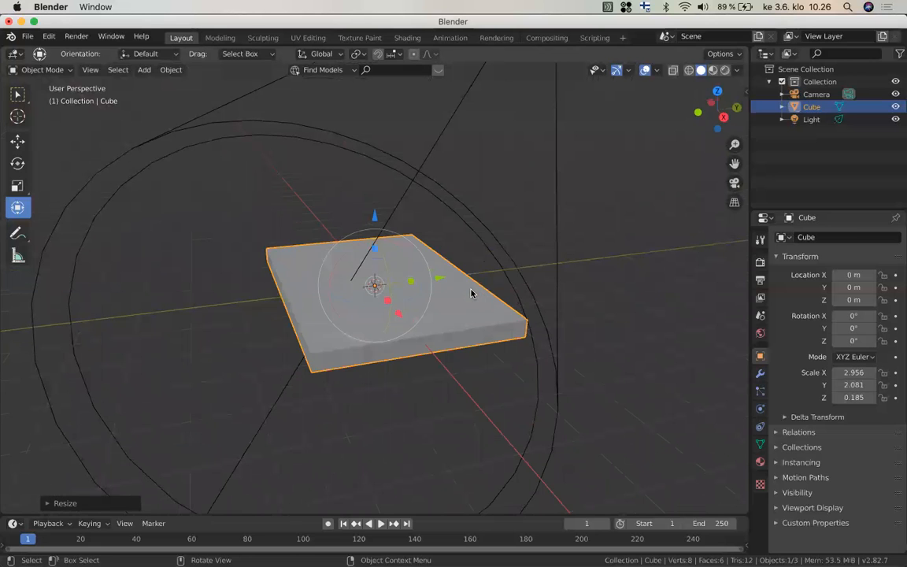
scroll(470, 294, right, 3)
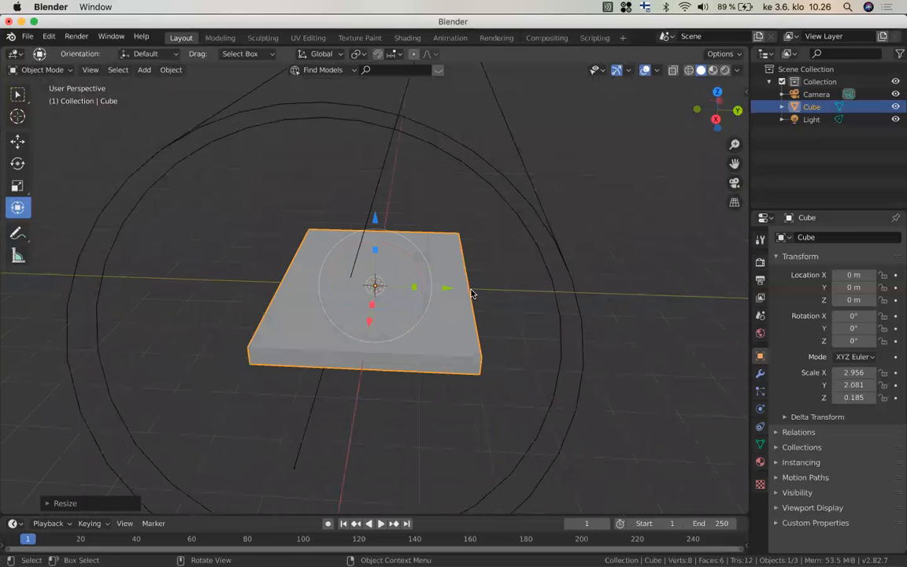
scroll(470, 293, right, 3)
scroll(471, 293, right, 3)
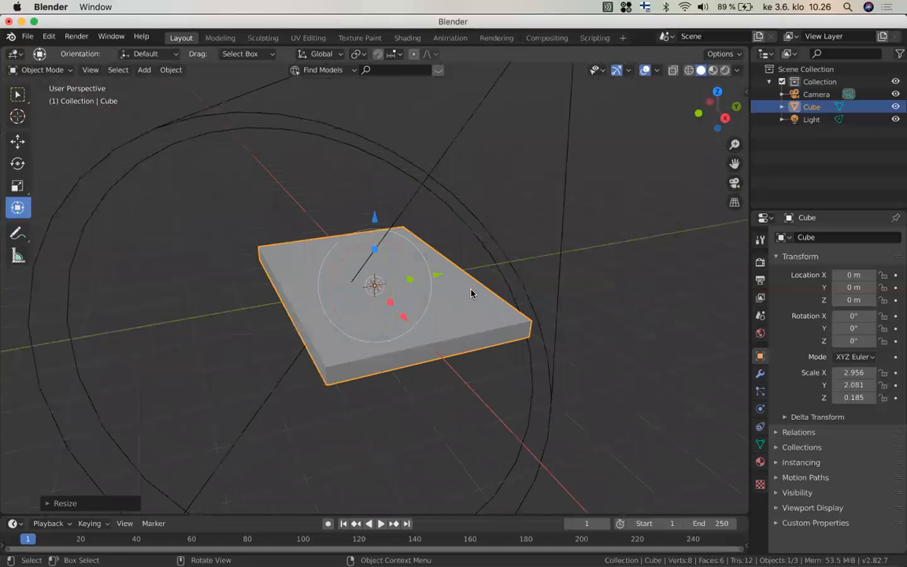
scroll(471, 294, right, 2)
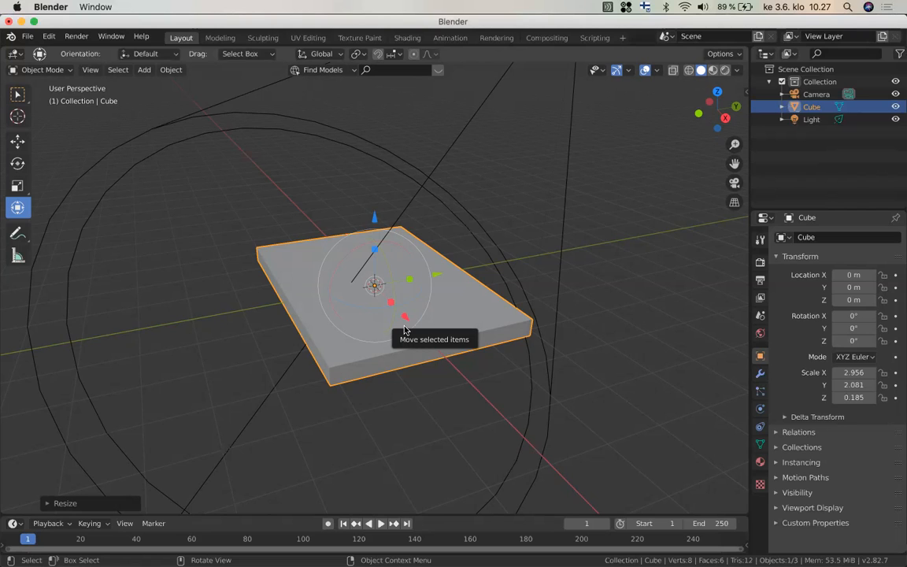
scroll(405, 329, down, 1)
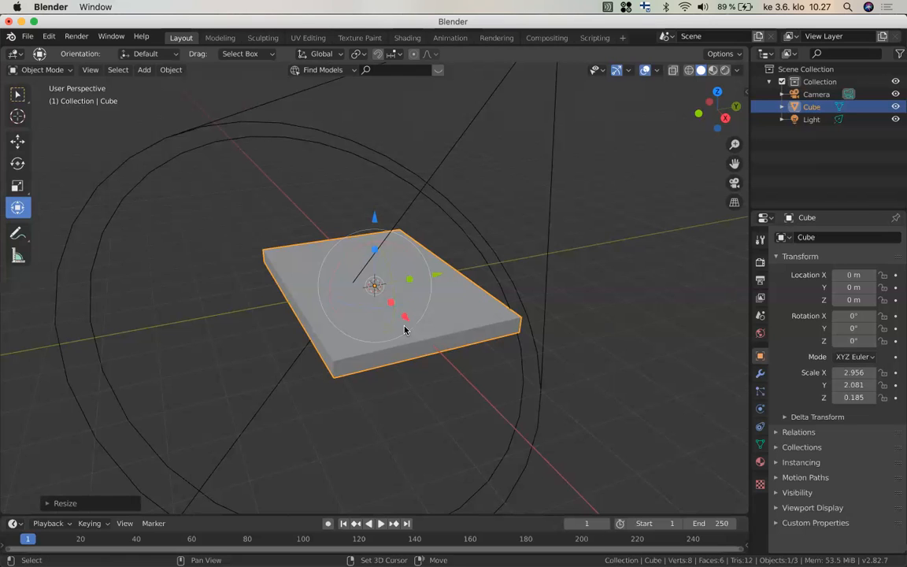
shift+scroll(405, 329, left, 2)
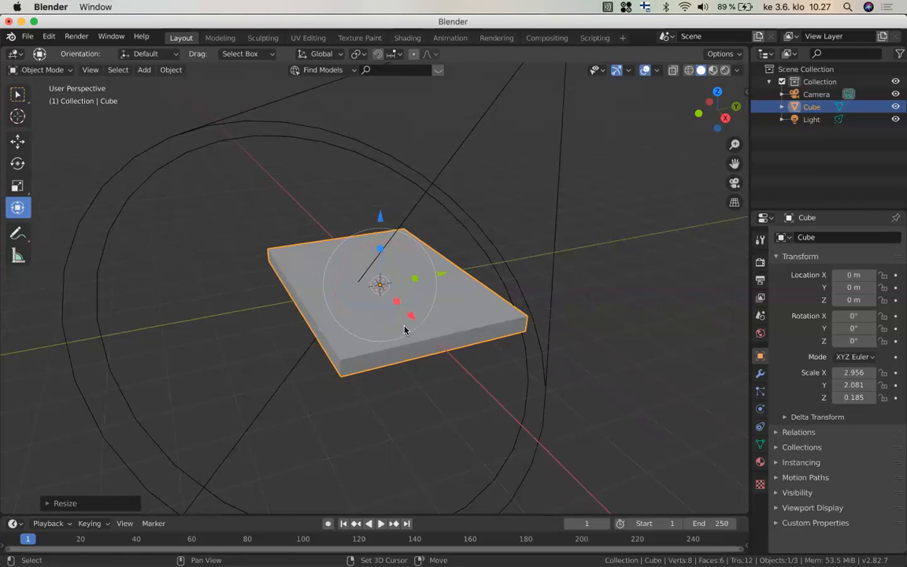
shift+scroll(404, 329, left, 10)
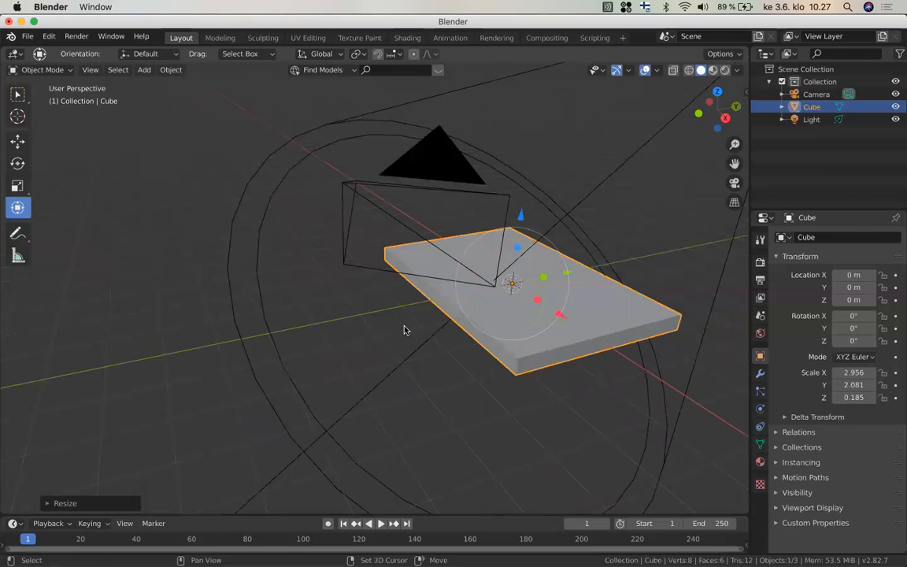
shift+scroll(404, 329, right, 10)
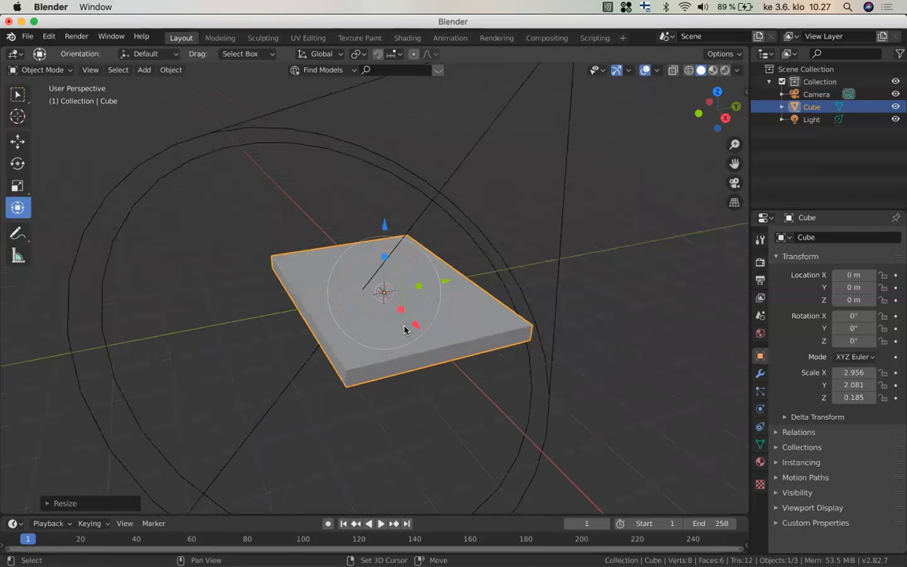
shift+scroll(404, 329, up, 2)
scroll(405, 329, down, 3)
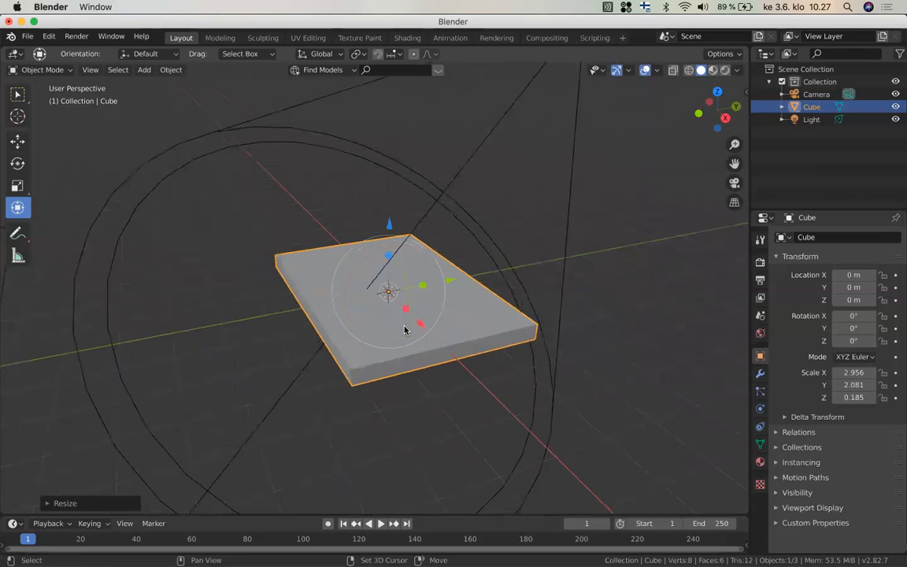
scroll(405, 329, down, 2)
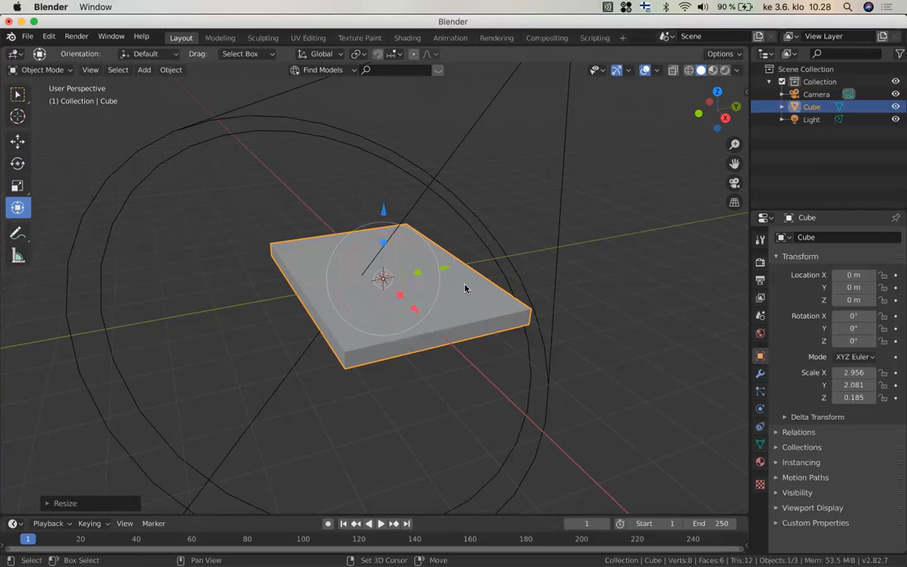
Zoom and orbit the view down until the thin slab is seen nearly edge-on
shift+scroll(465, 288, up, 3)
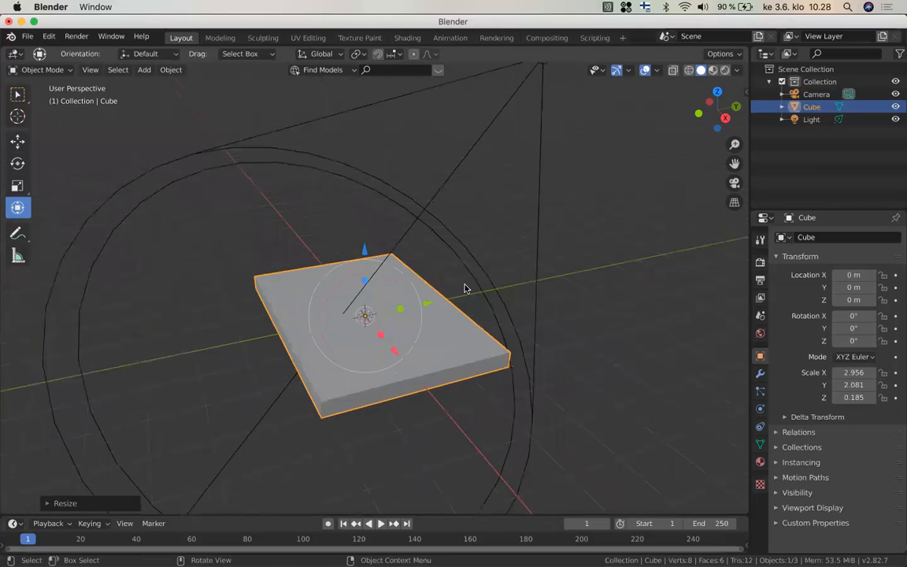
scroll(464, 288, down, 1)
scroll(465, 288, down, 1)
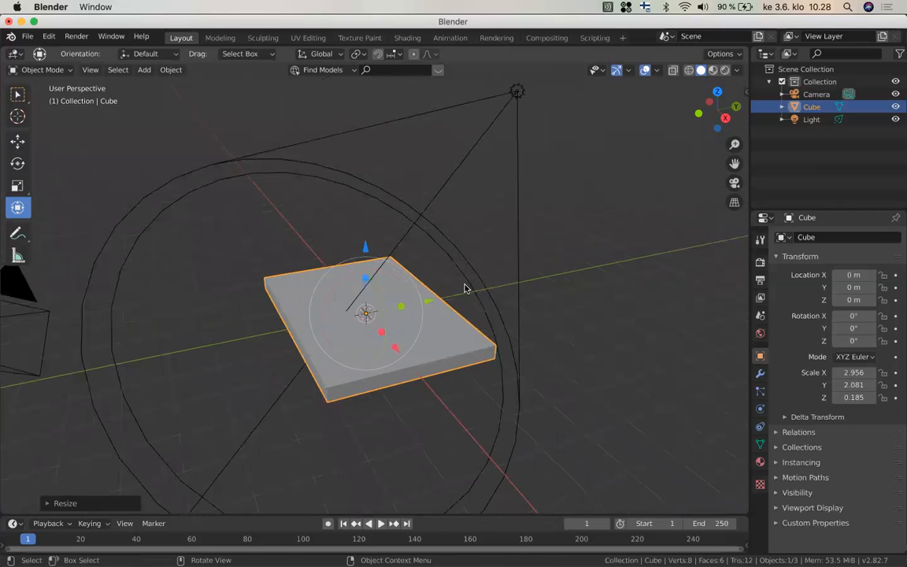
scroll(464, 288, down, 4)
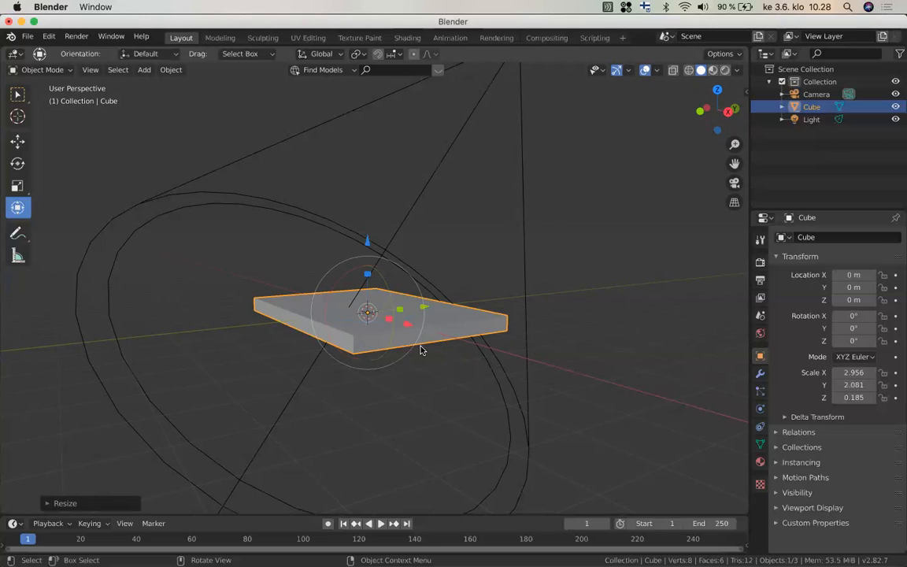
Deselect and reselect the slab, select all objects with A, then deselect everything
click(589, 296)
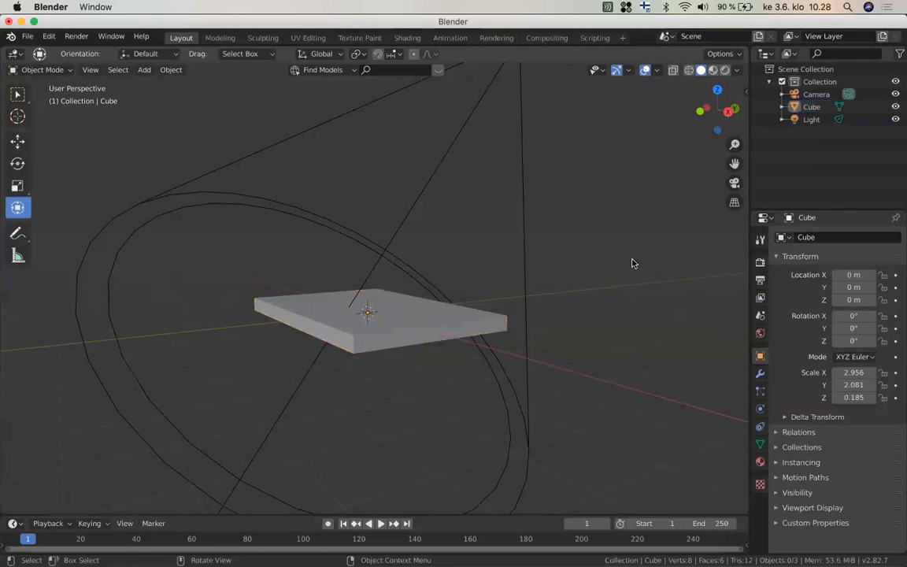
click(470, 313)
key(a)
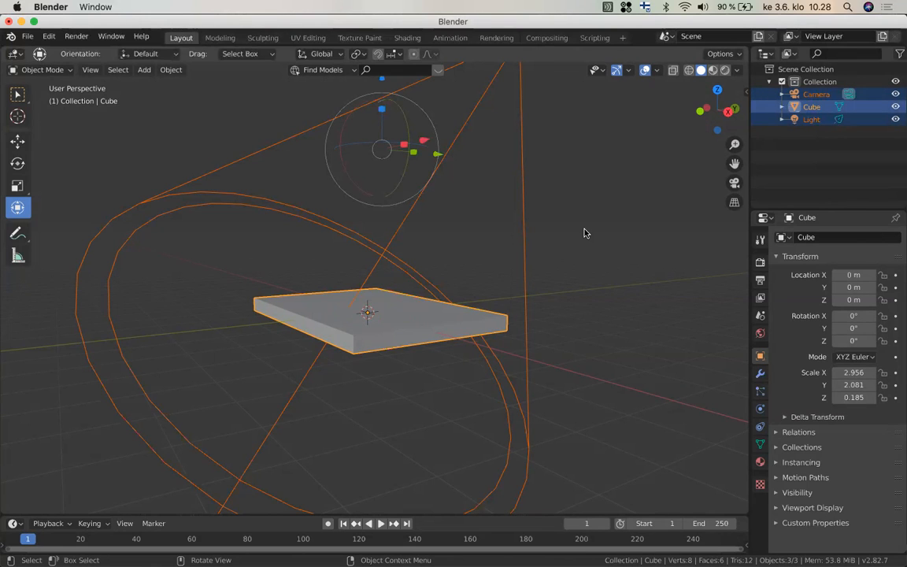
click(584, 232)
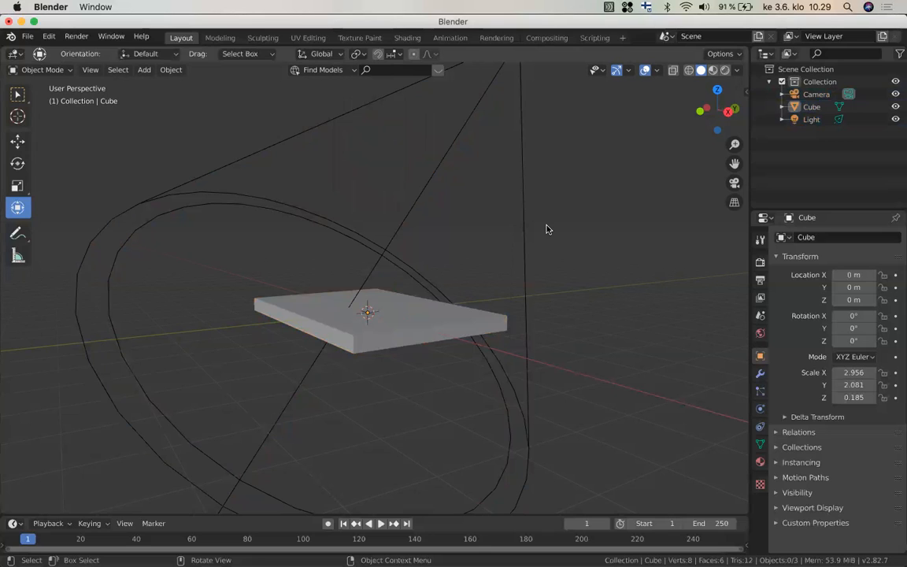
click(144, 72)
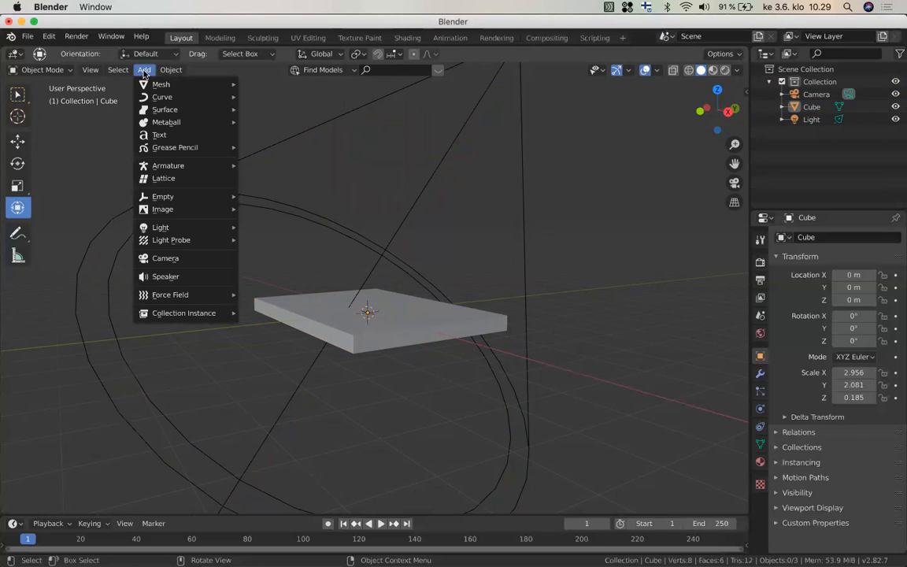
click(144, 72)
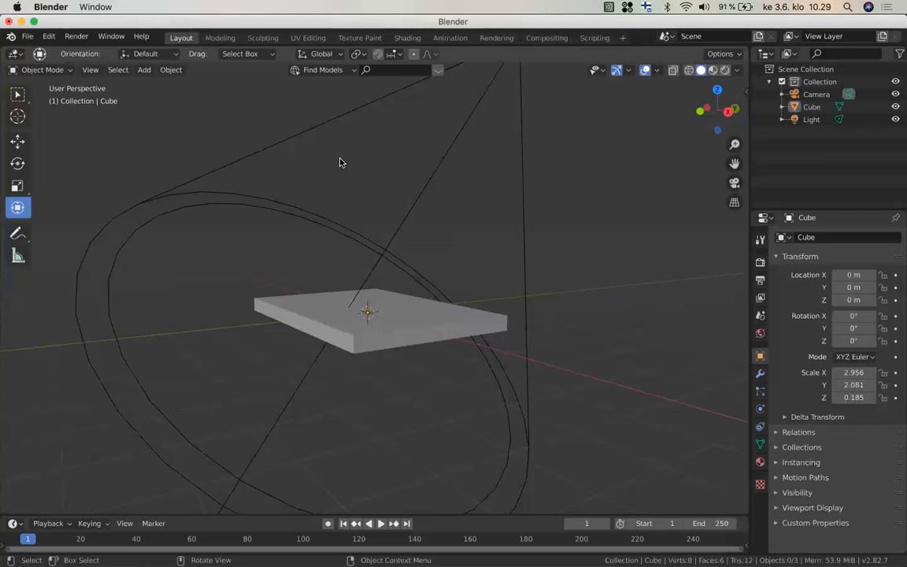
Use Shift+A to browse the Add menu's Empty, Light, Force Field, Metaball and Mesh submenus
key(shift)
key(shift+a)
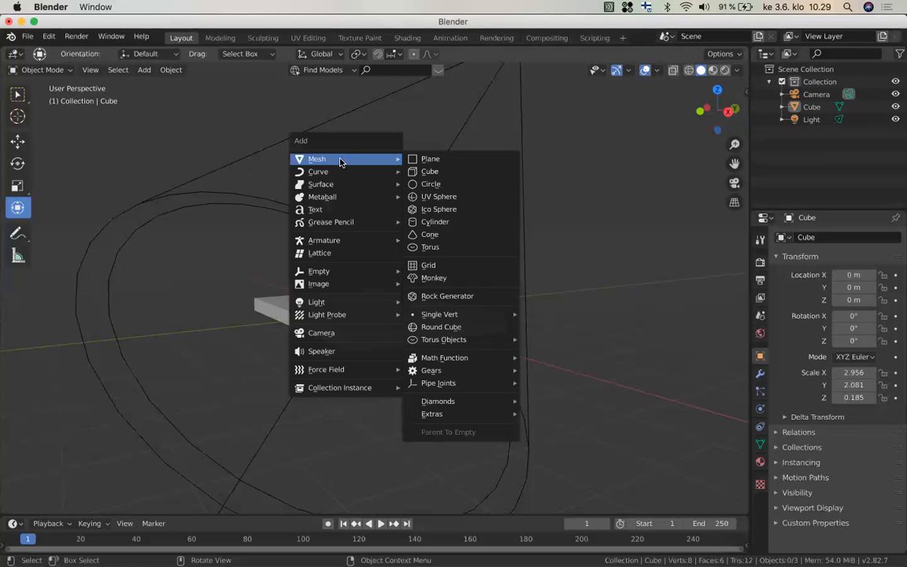
mouse_move(335, 188)
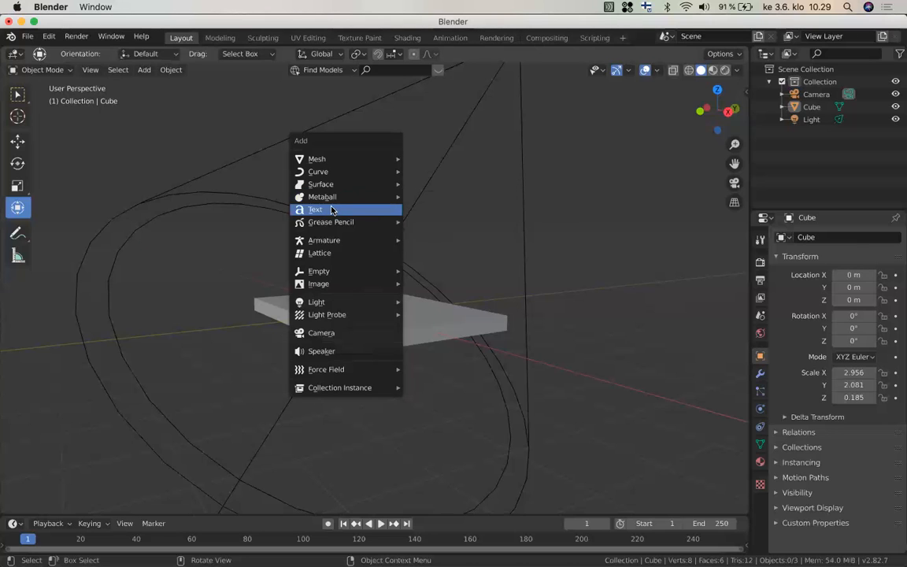
mouse_move(325, 246)
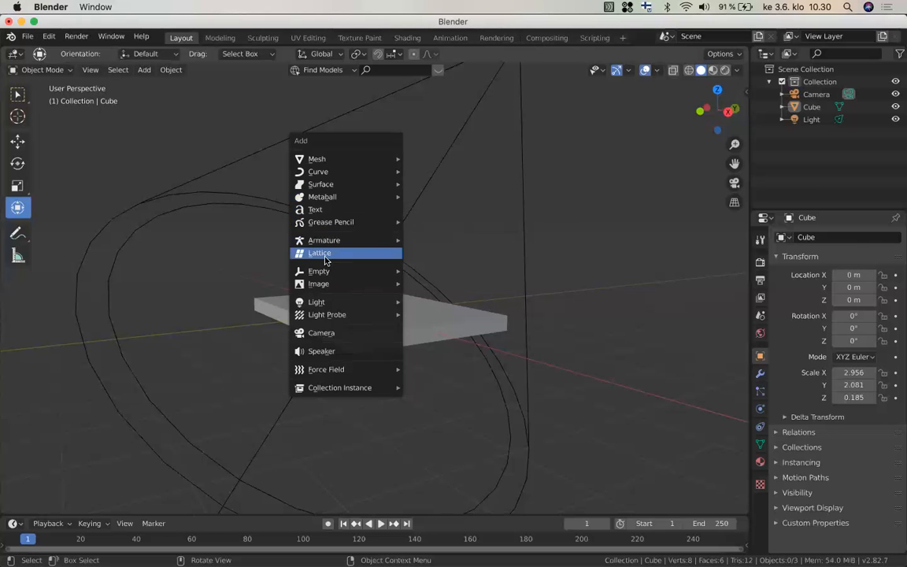
mouse_move(329, 272)
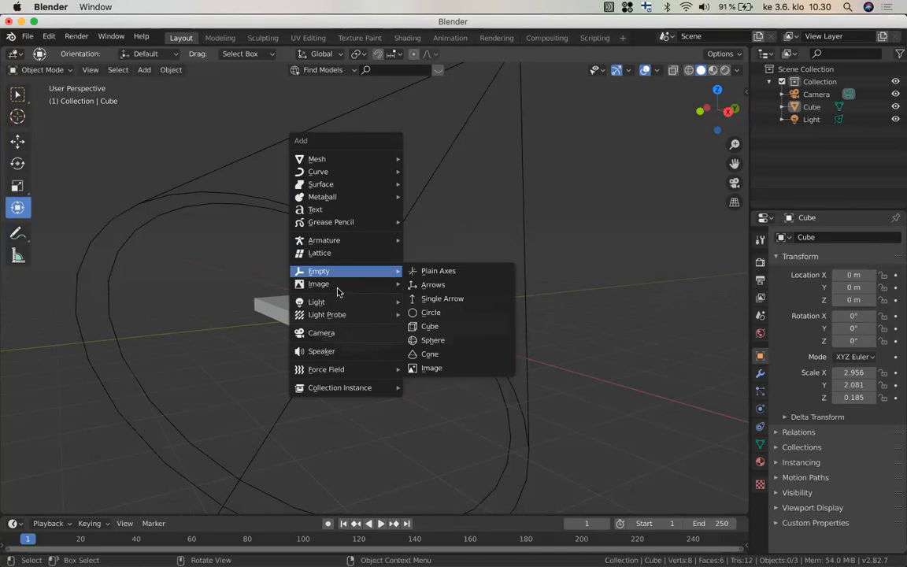
mouse_move(332, 304)
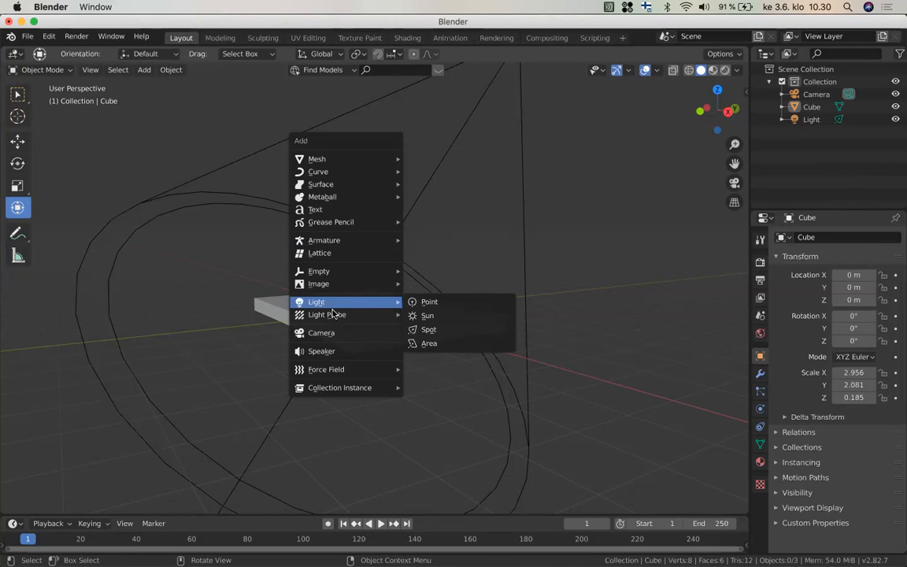
mouse_move(340, 320)
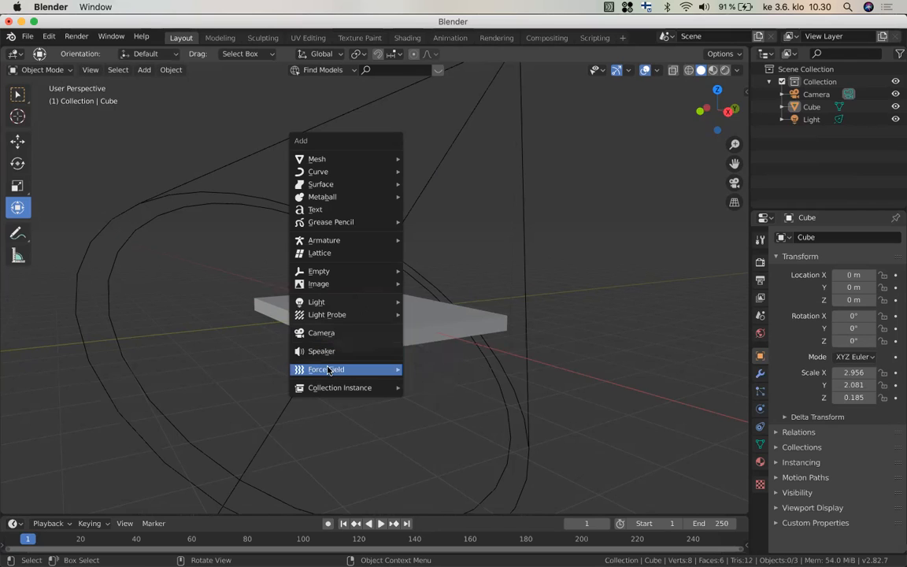
mouse_move(329, 370)
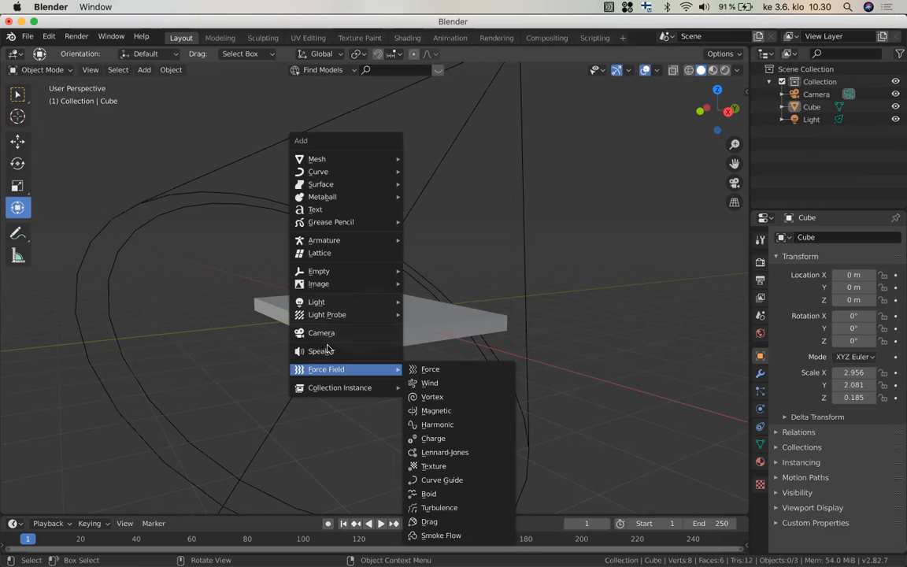
mouse_move(327, 161)
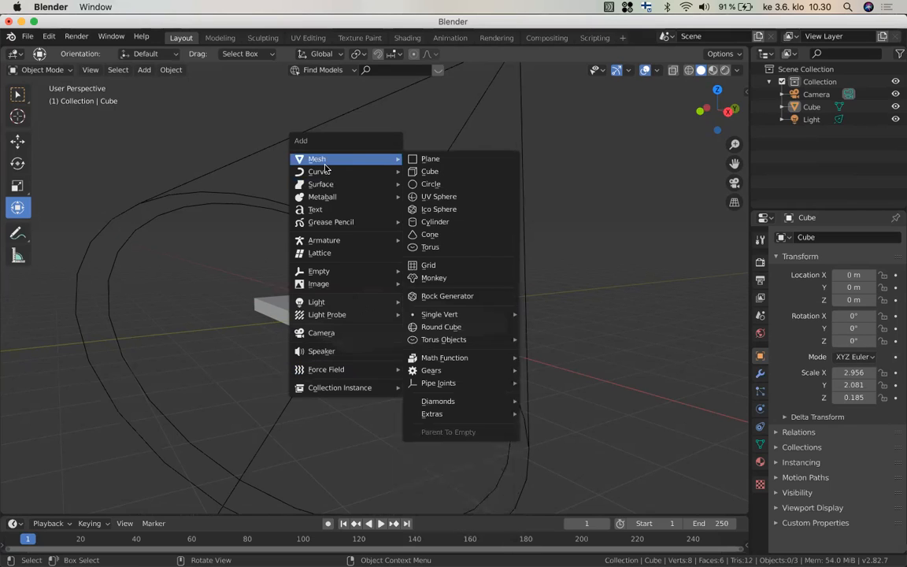
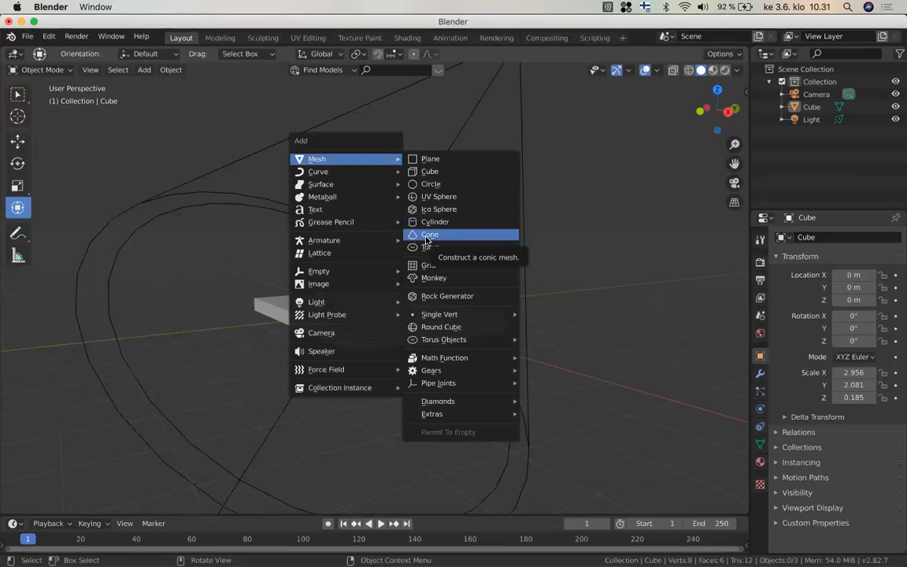
Add a cone mesh, delete it, and add a fresh cone at the origin through the slab
mouse_move(379, 285)
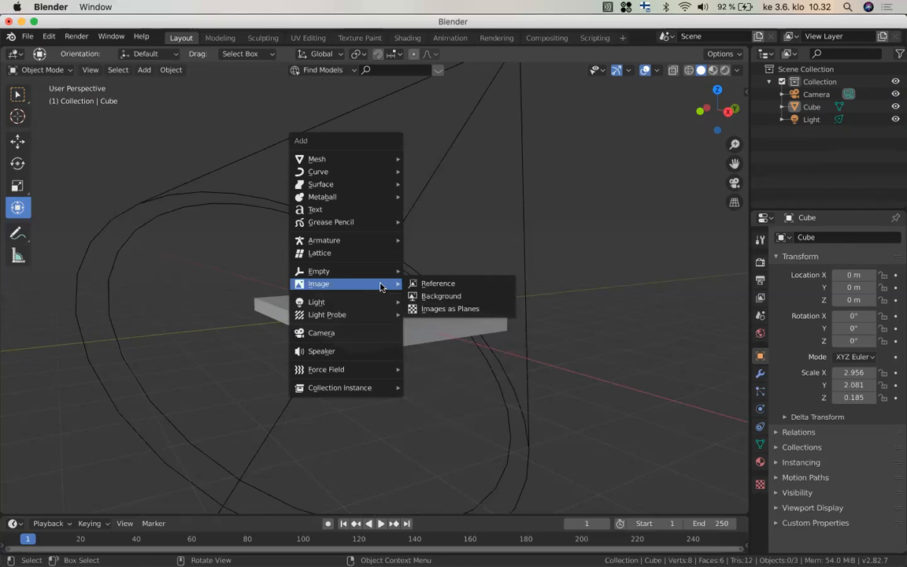
mouse_move(394, 159)
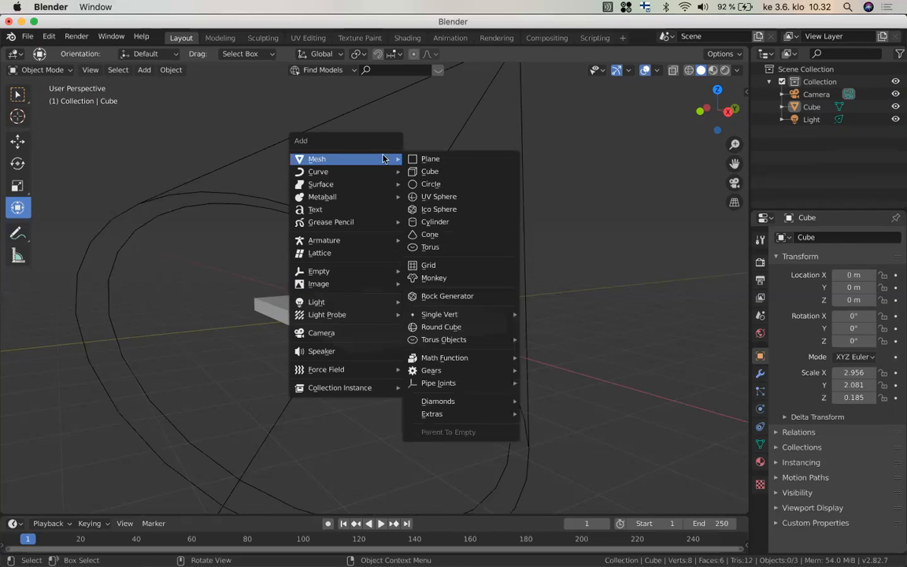
click(430, 234)
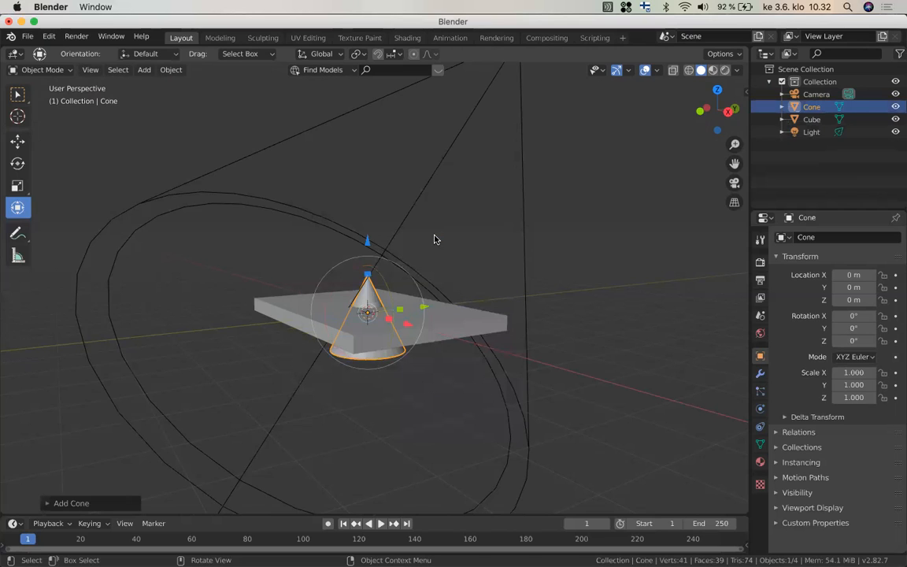
click(366, 245)
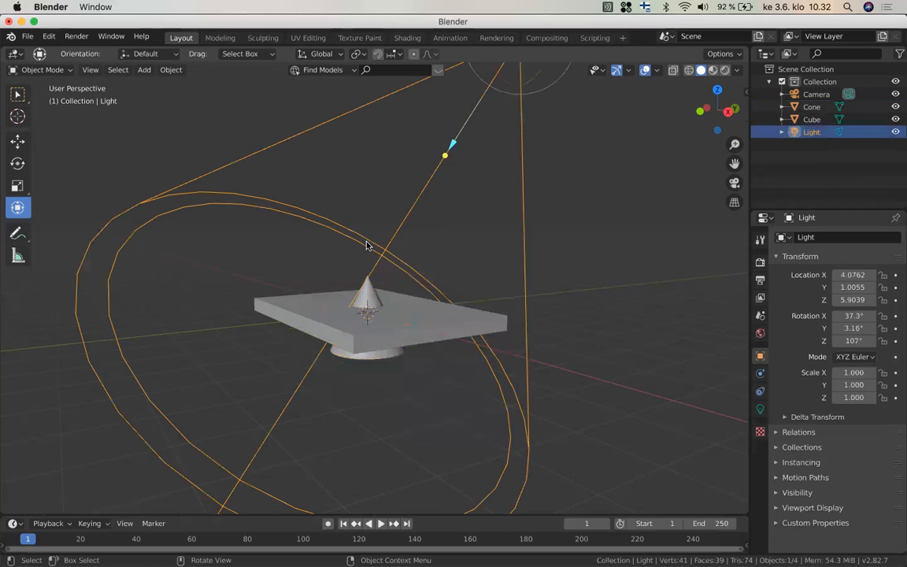
click(366, 244)
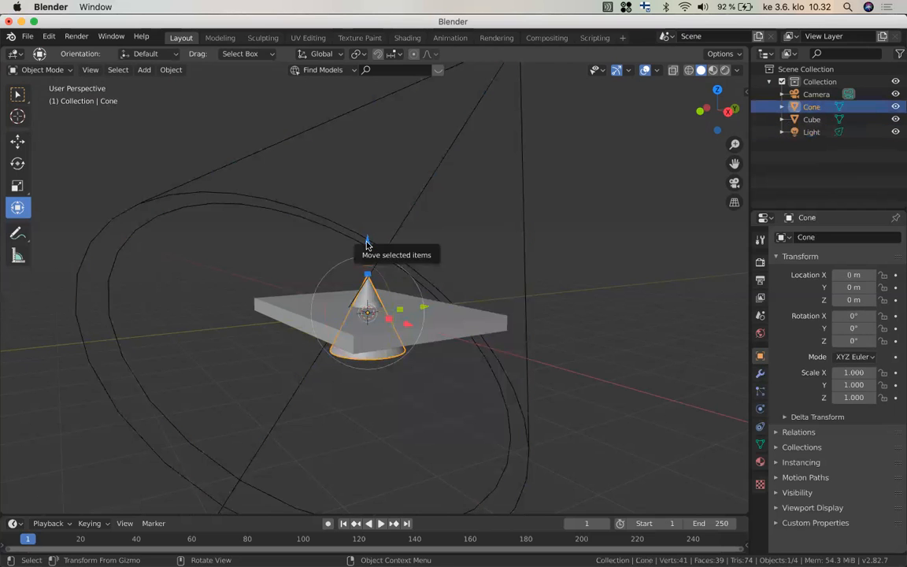
key(Delete)
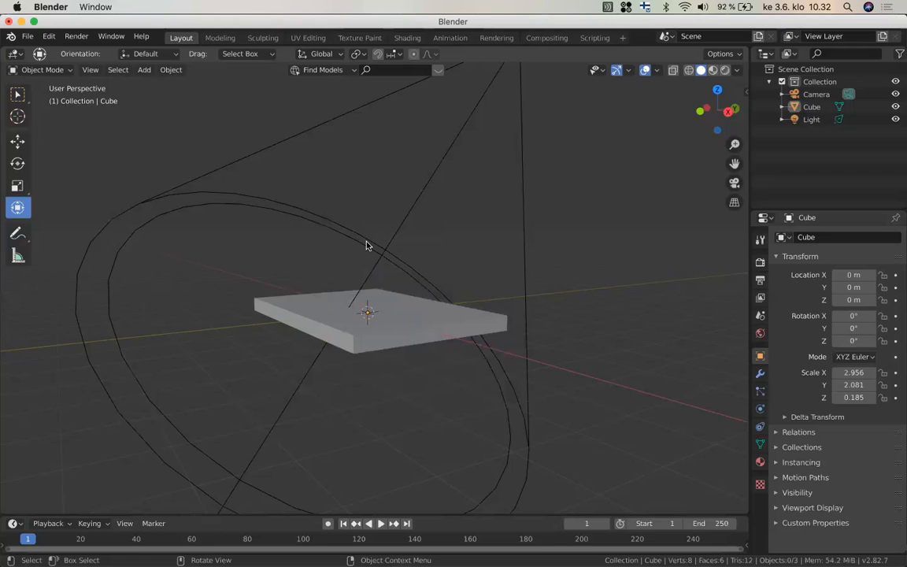
key(shift+a)
mouse_move(384, 245)
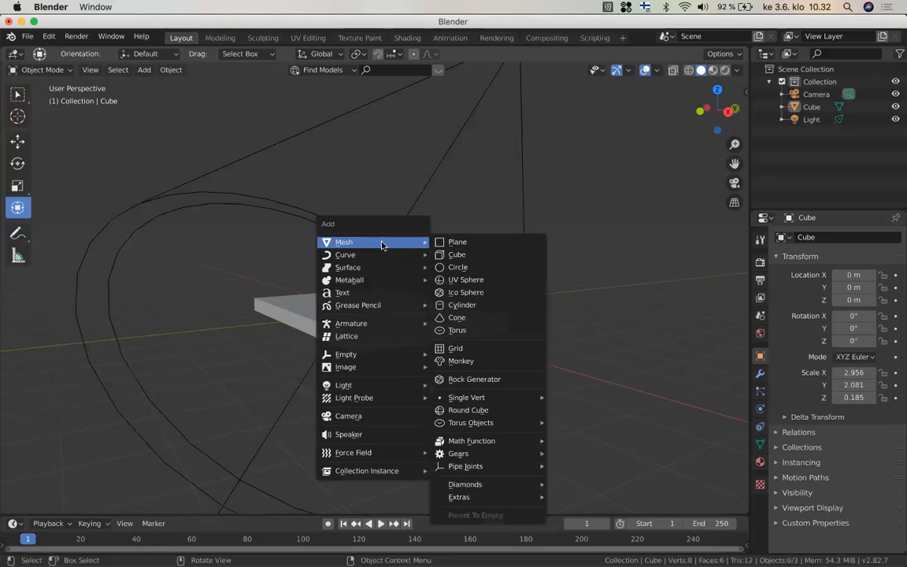
click(466, 319)
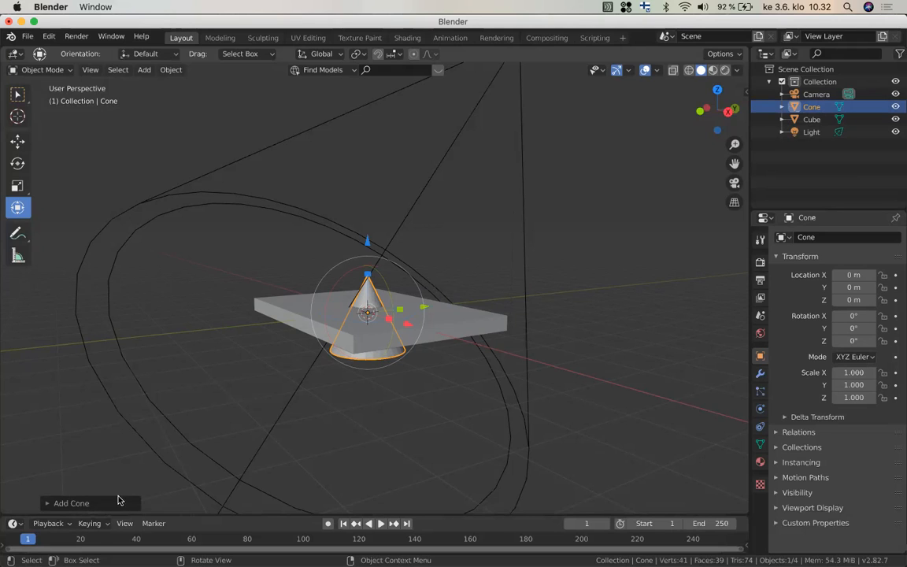
In the Add Cone panel, set the cone's Vertices count to 20
click(48, 504)
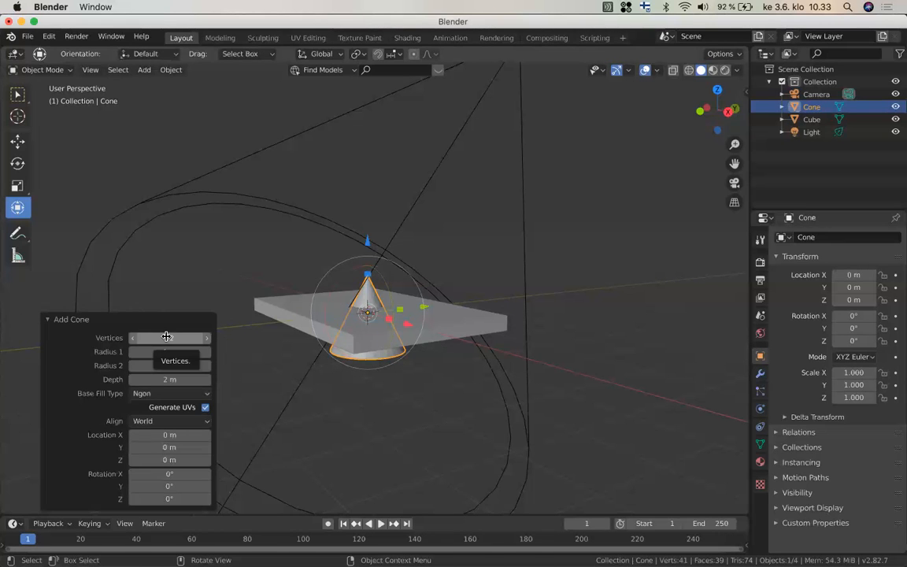
click(166, 336)
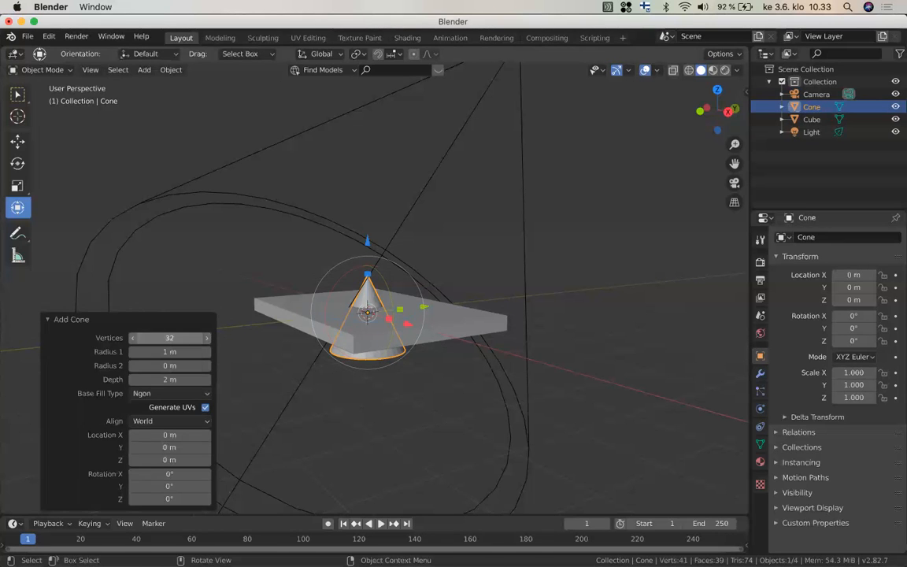
drag(168, 337, 206, 337)
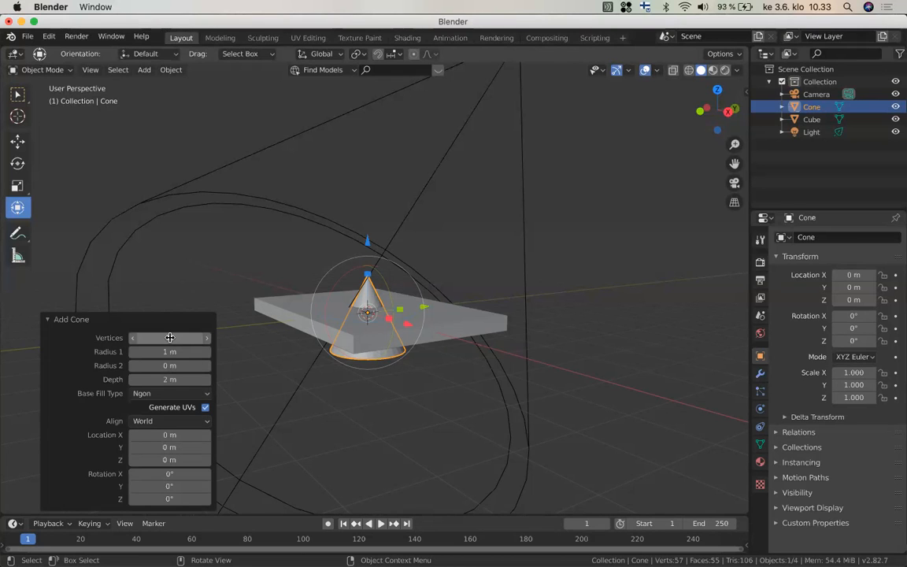
drag(167, 338, 154, 339)
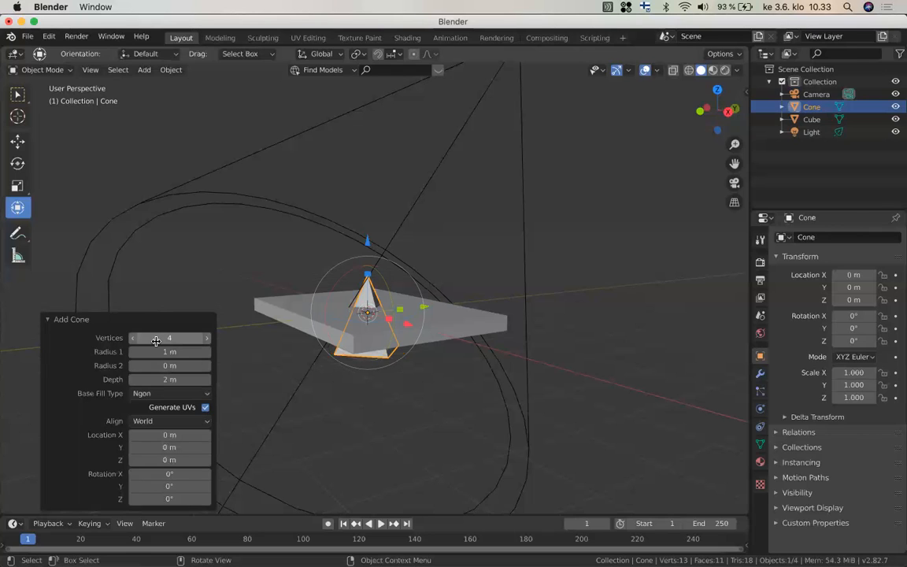
mouse_move(156, 341)
mouse_down()
mouse_move(187, 340)
mouse_move(140, 340)
mouse_up()
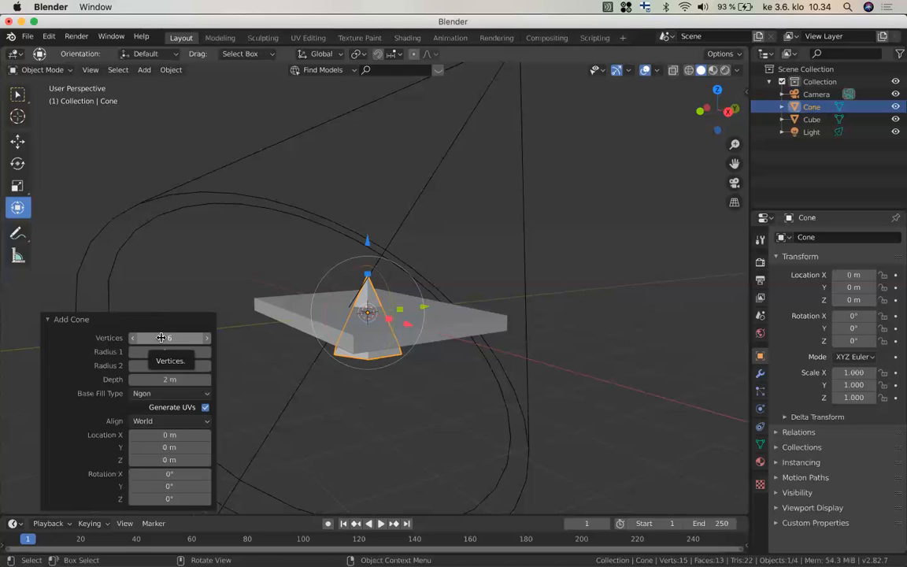
drag(161, 338, 189, 337)
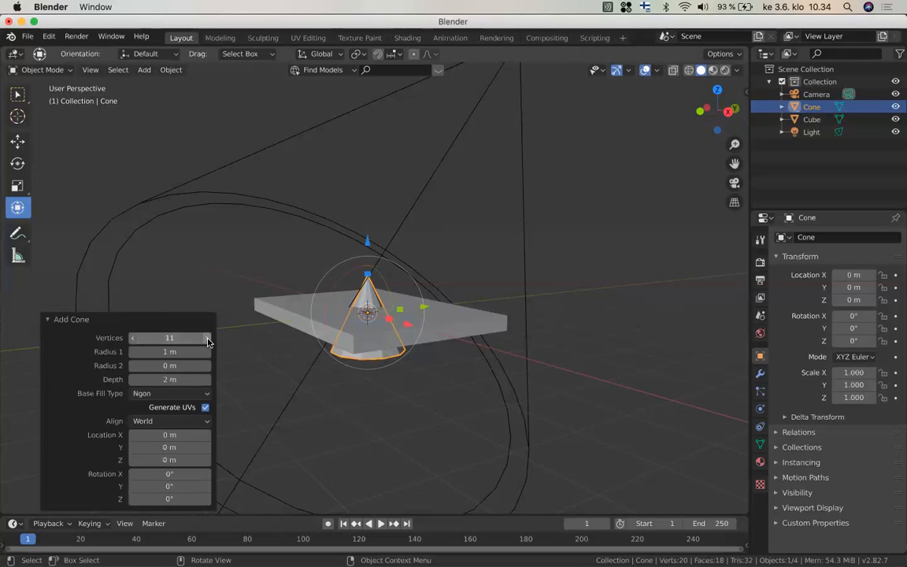
click(208, 338)
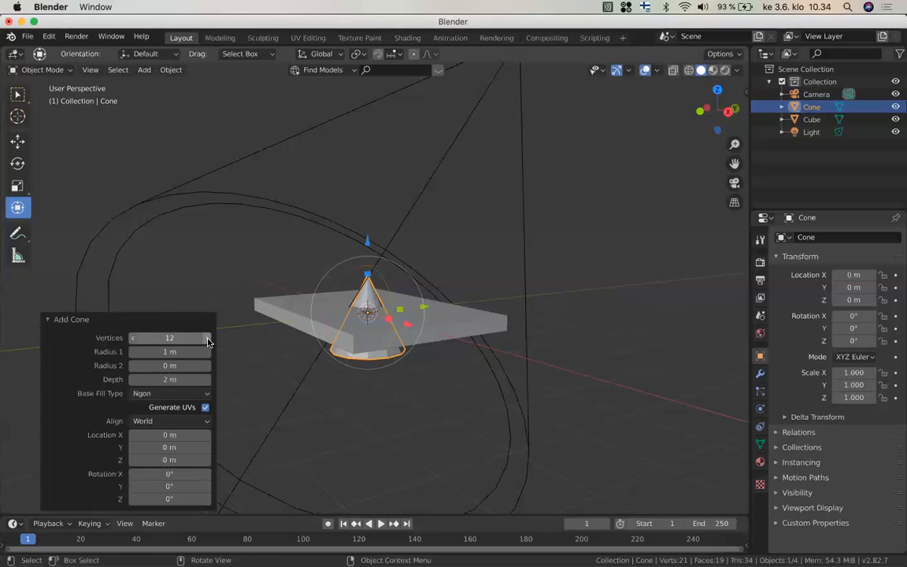
click(208, 339)
click(208, 338)
click(207, 338)
click(208, 339)
click(208, 338)
click(208, 339)
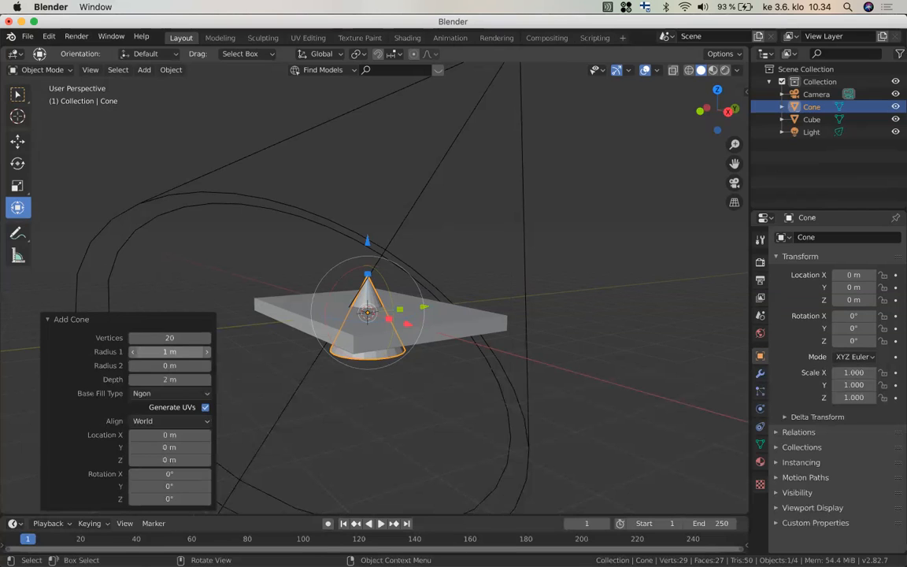
Set the cone's Radius 1 to 0.92 m and Depth to 2.38 m
mouse_move(183, 351)
mouse_down()
mouse_move(194, 350)
mouse_move(179, 351)
mouse_up()
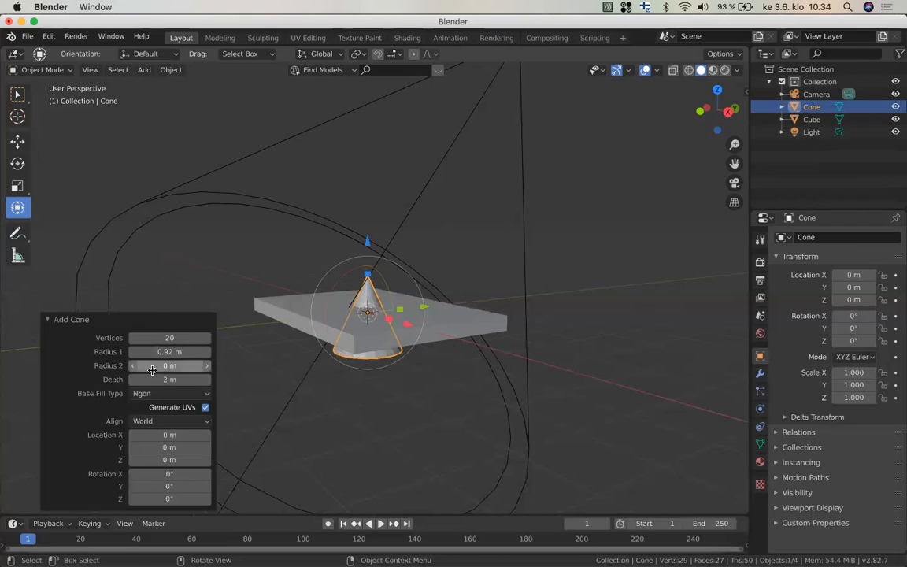
mouse_move(156, 378)
mouse_down()
mouse_move(183, 379)
mouse_move(157, 379)
mouse_up()
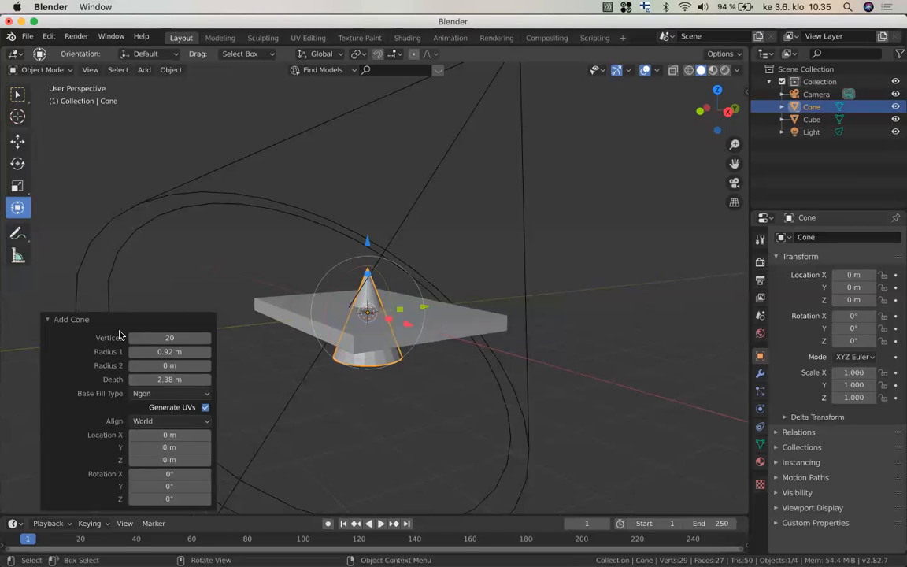
click(284, 373)
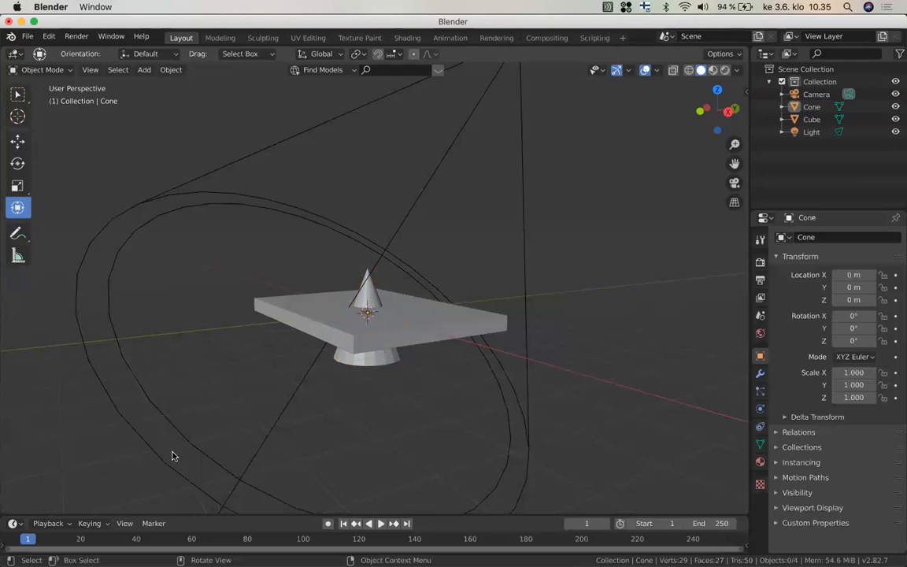
Select the cone and drag it down the Z axis to -1.0806 m
click(380, 361)
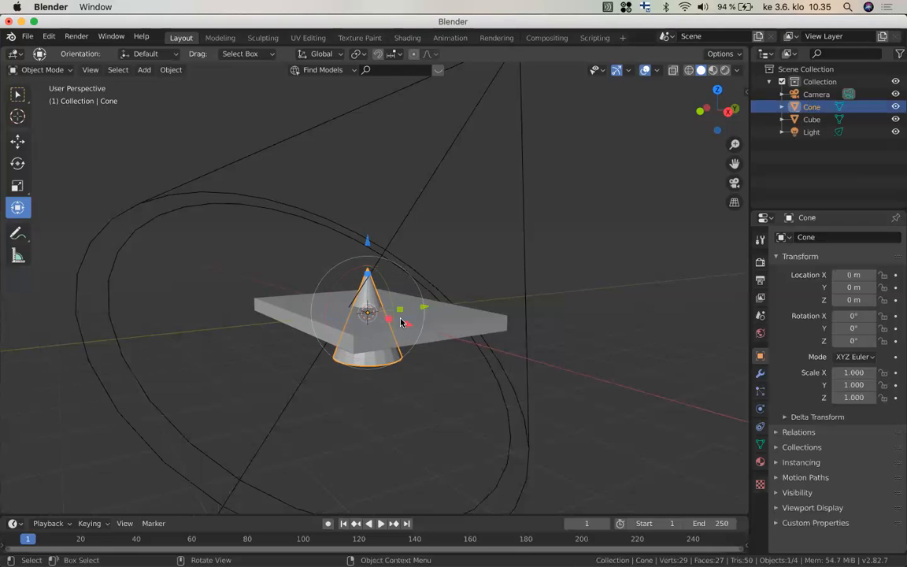
scroll(401, 322, right, 3)
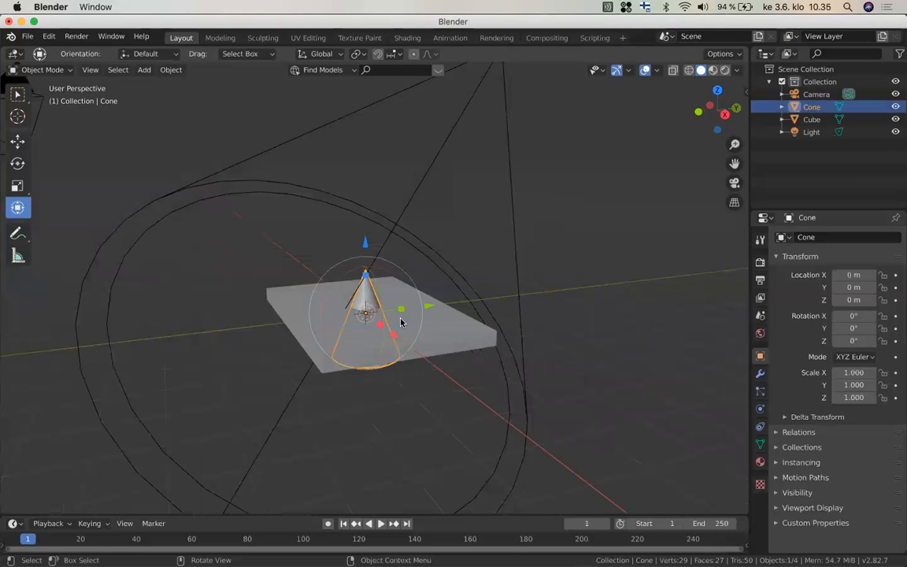
scroll(401, 322, right, 3)
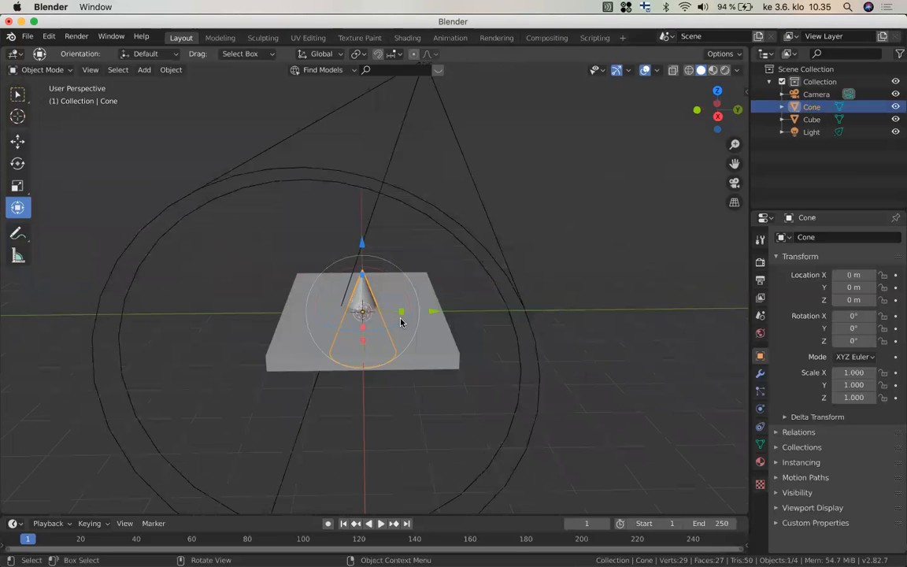
scroll(401, 321, right, 3)
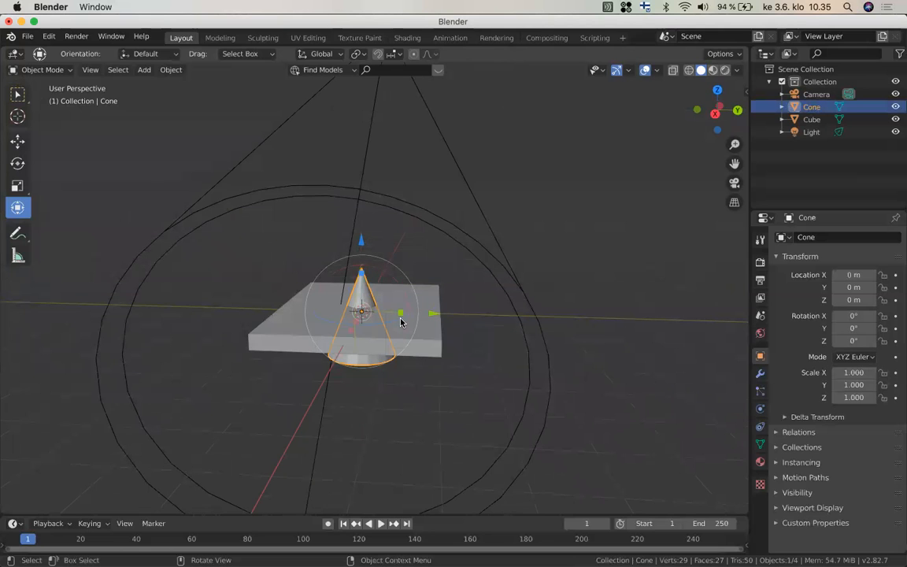
scroll(401, 322, right, 5)
scroll(401, 322, right, 2)
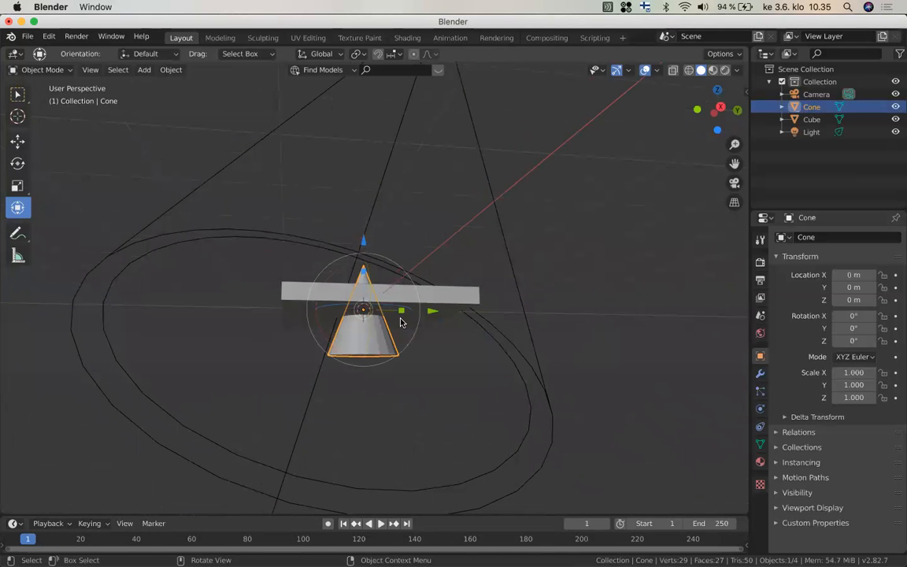
drag(363, 246, 366, 275)
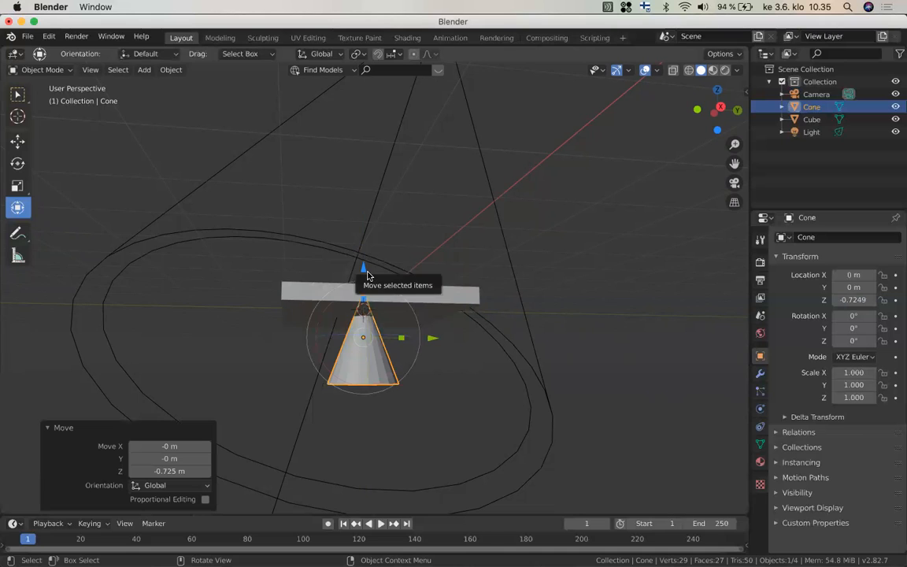
scroll(364, 273, up, 5)
drag(362, 274, 364, 287)
scroll(364, 285, down, 5)
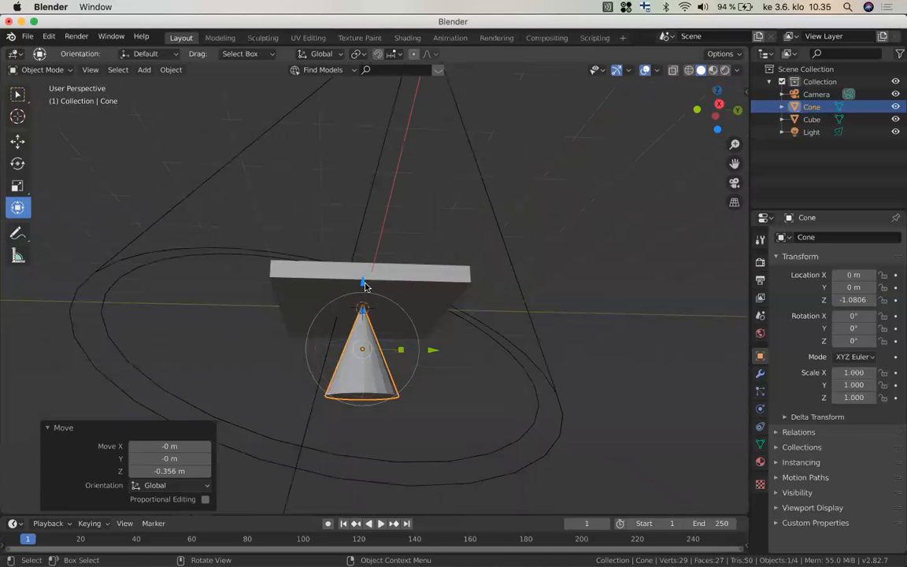
scroll(364, 286, down, 2)
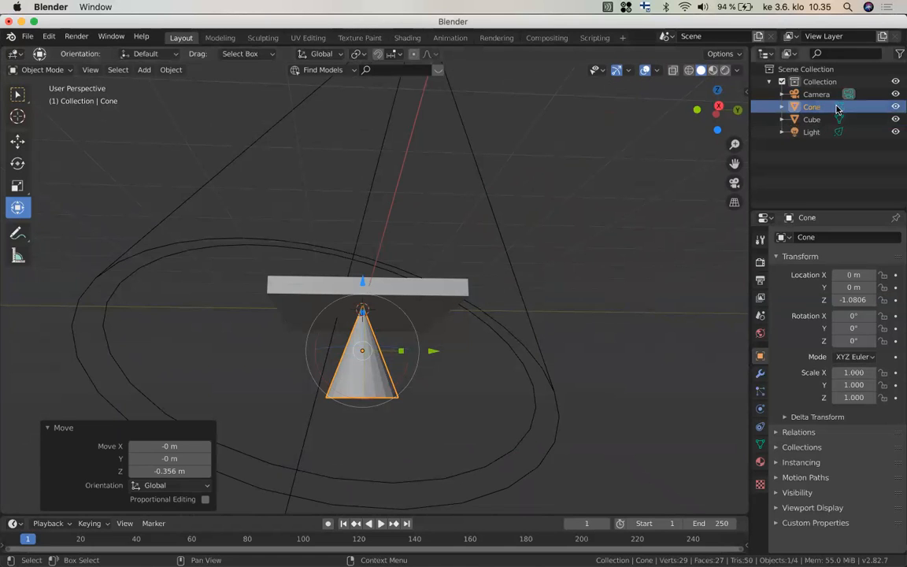
Bring the hidden flattened cube back into view with Alt+H
click(895, 120)
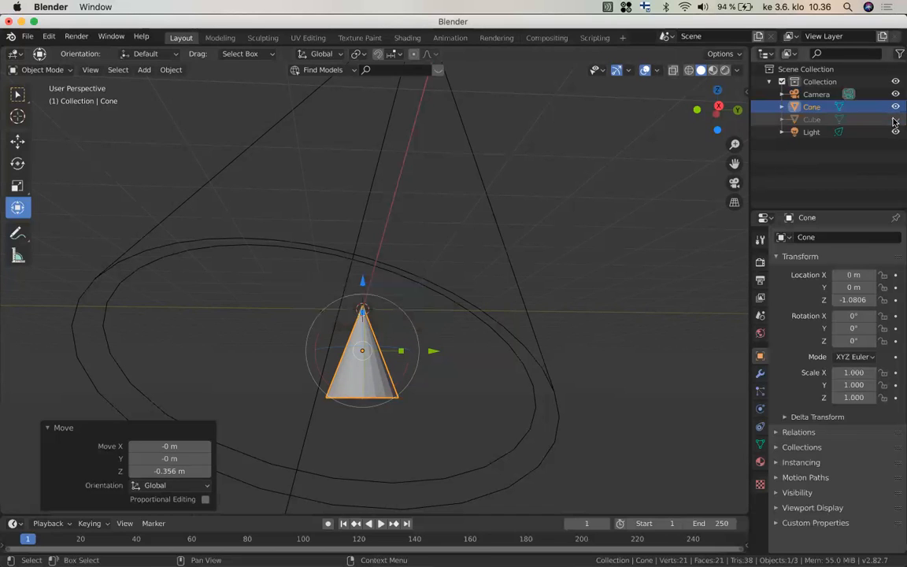
click(816, 120)
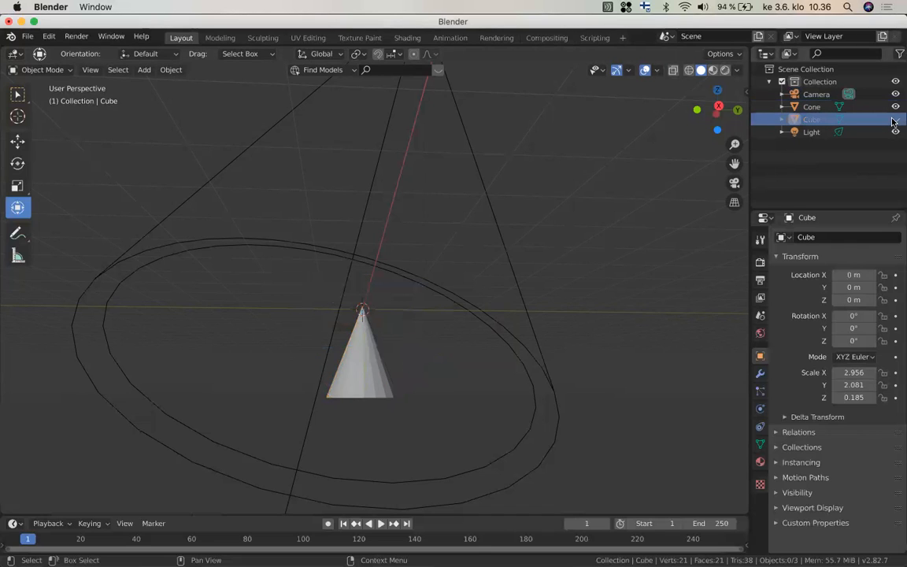
key(alt+h)
Rename the cube 'tabletop', hide it, and select the Cone
click(814, 120)
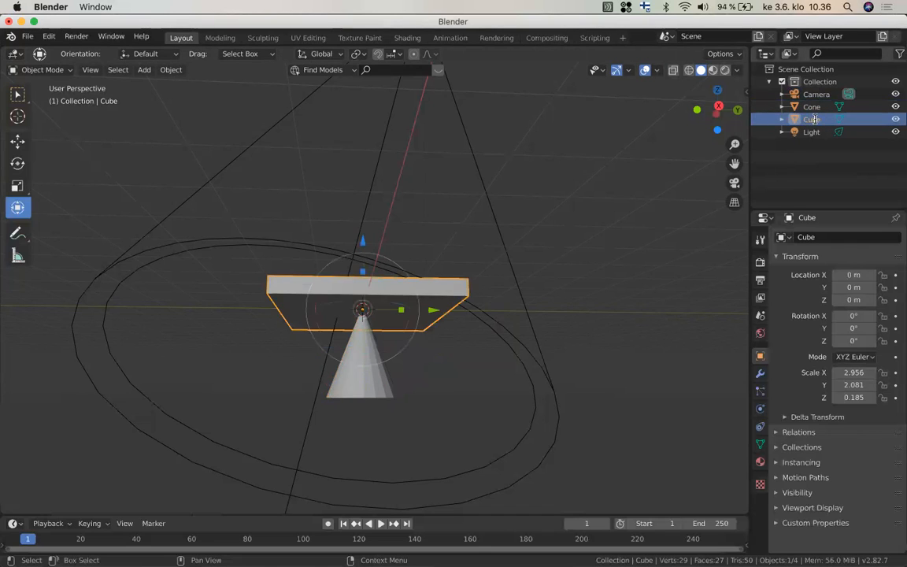
double_click(814, 120)
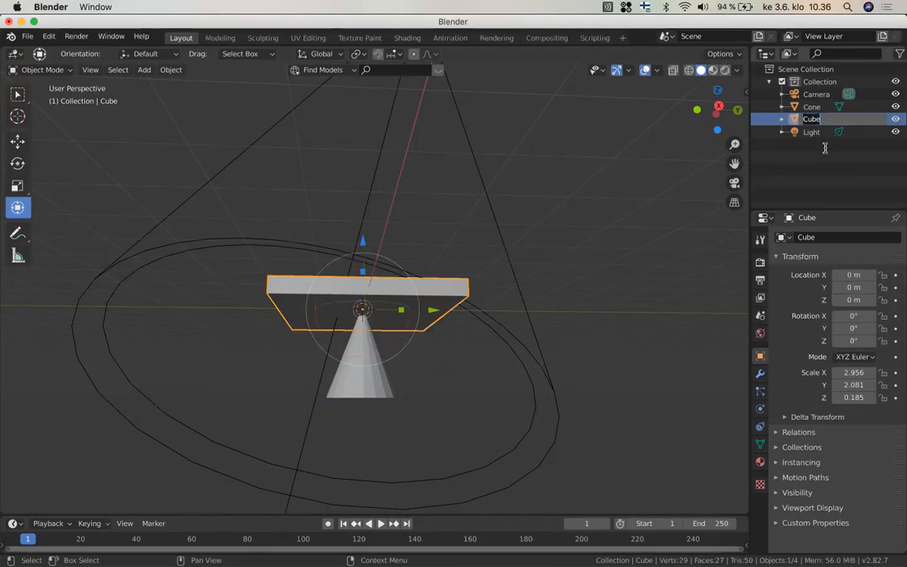
text(tabletop)
key(Return)
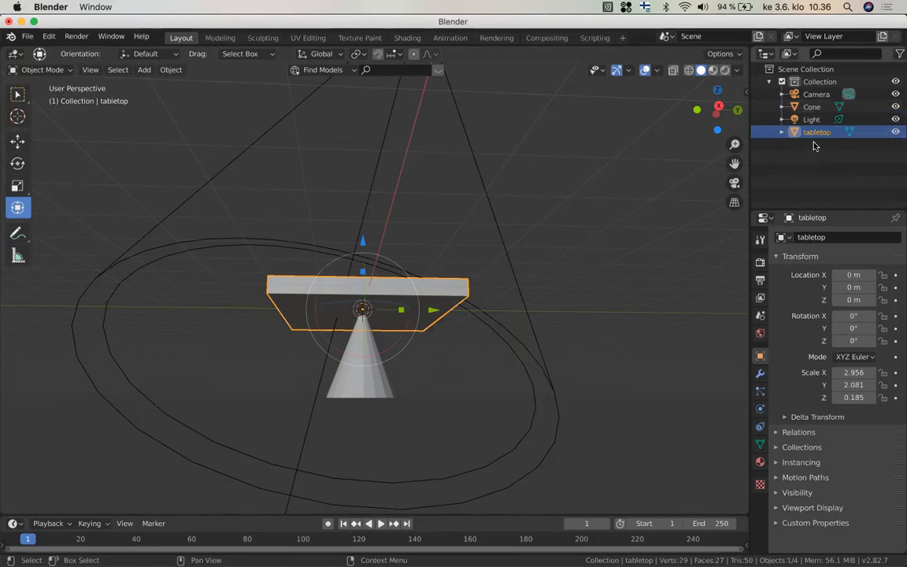
click(895, 132)
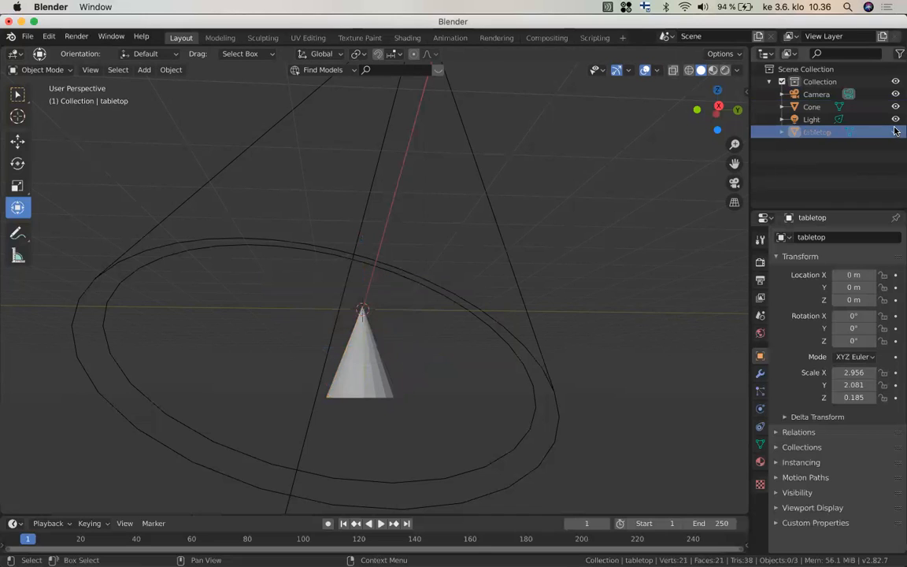
click(813, 107)
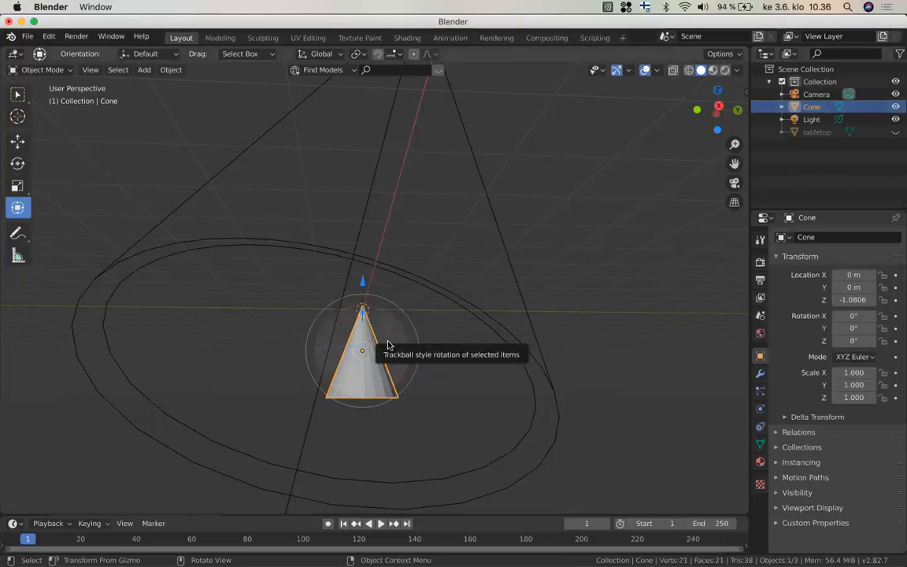
Switch the viewport to the orthographic Front view of the cone
scroll(387, 345, up, 1)
scroll(387, 345, up, 3)
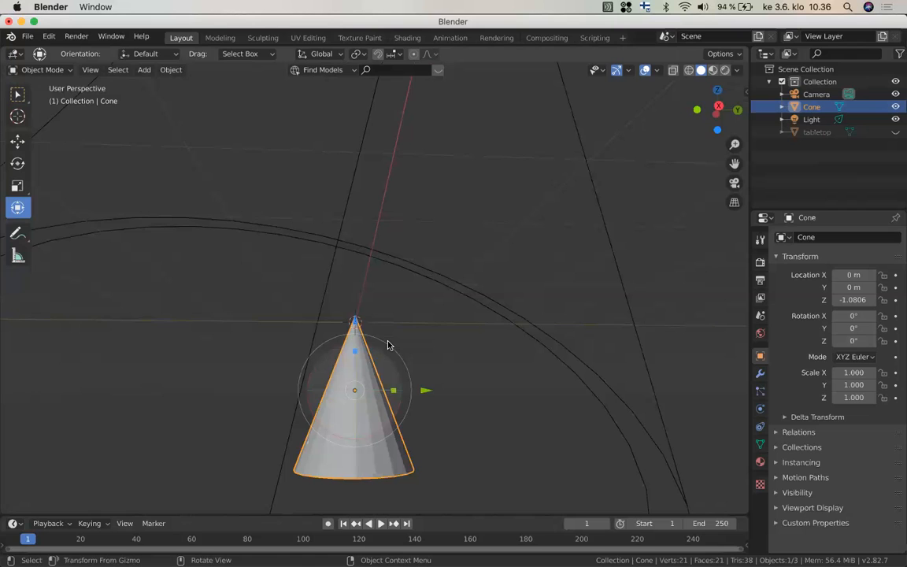
scroll(387, 345, right, 1)
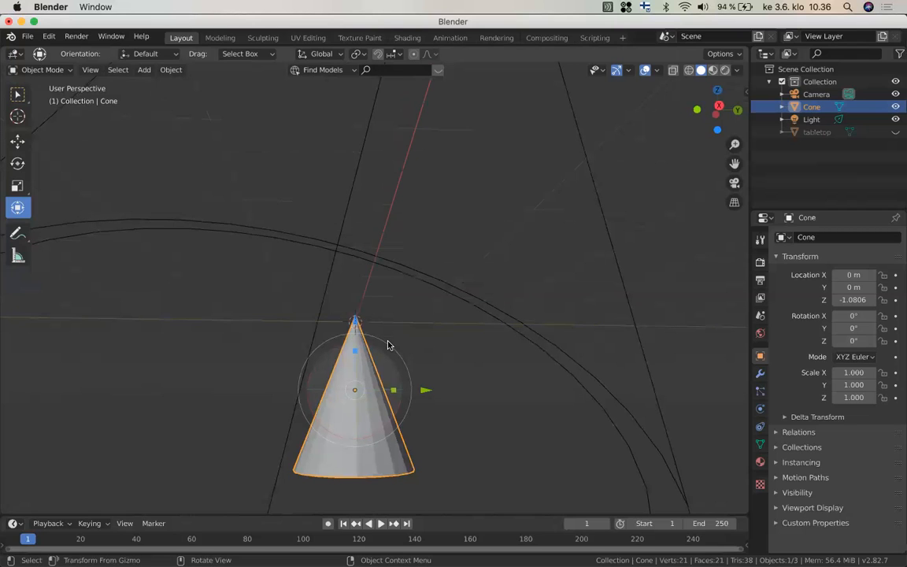
scroll(387, 345, left, 3)
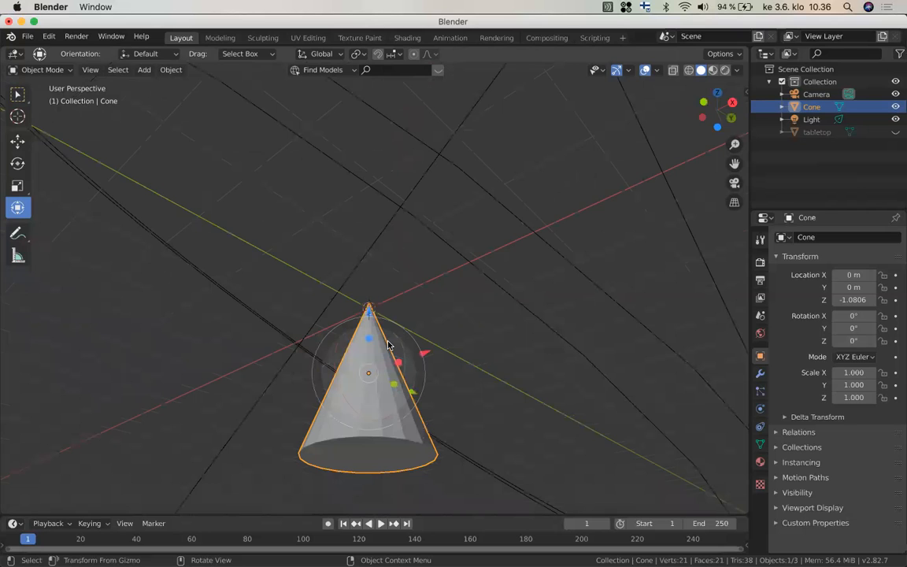
scroll(388, 345, up, 3)
scroll(388, 345, up, 2)
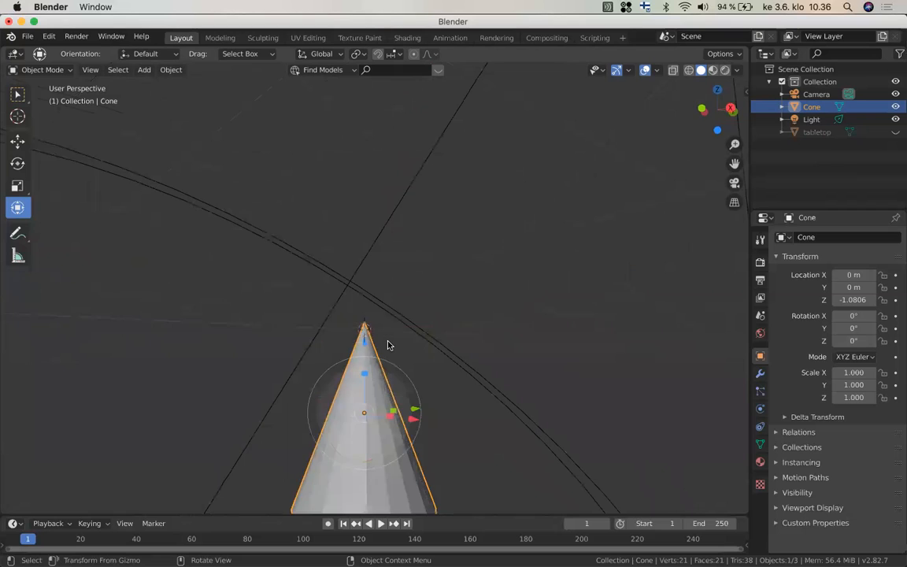
scroll(388, 343, up, 3)
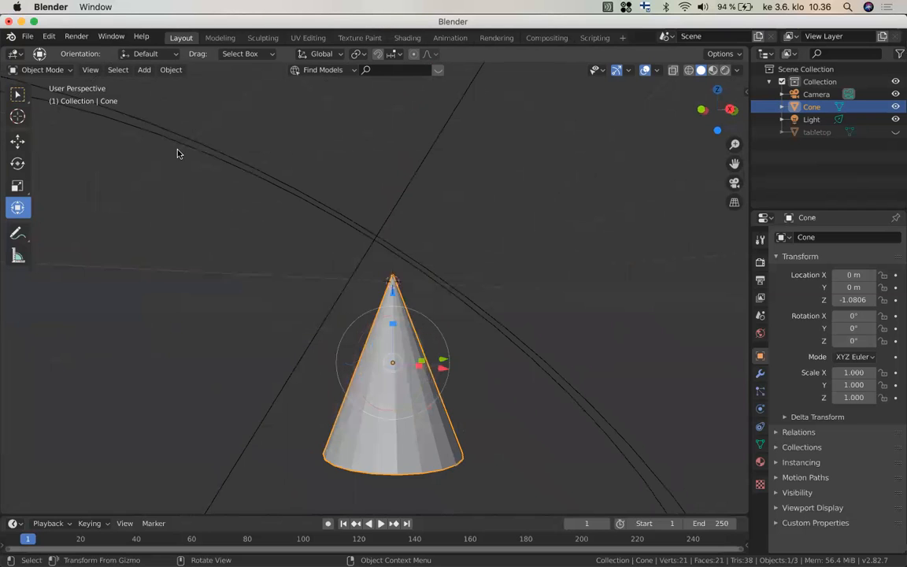
click(171, 70)
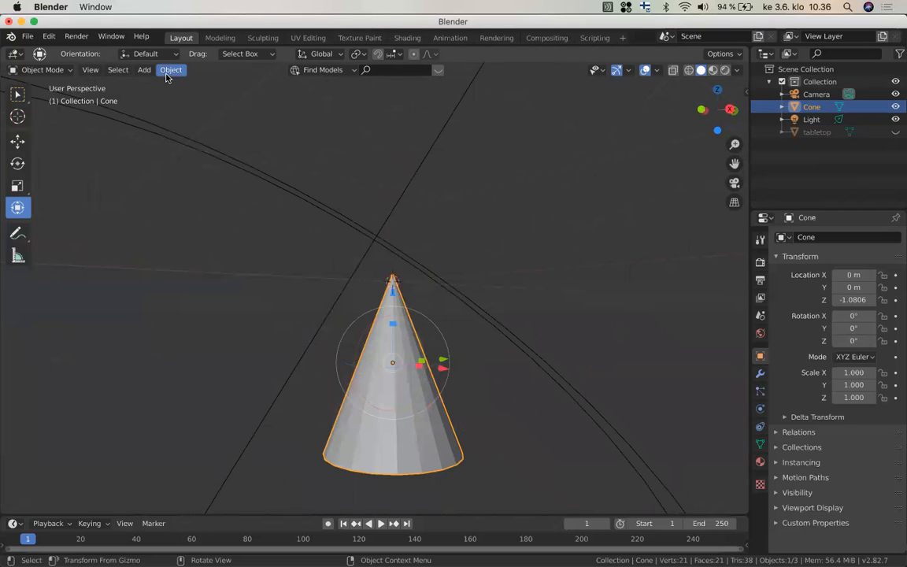
click(90, 71)
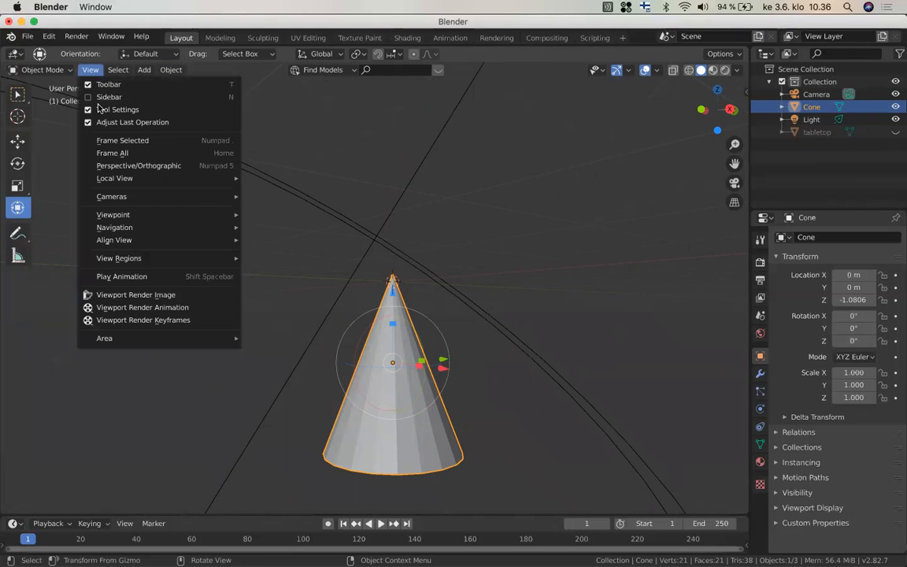
mouse_move(118, 215)
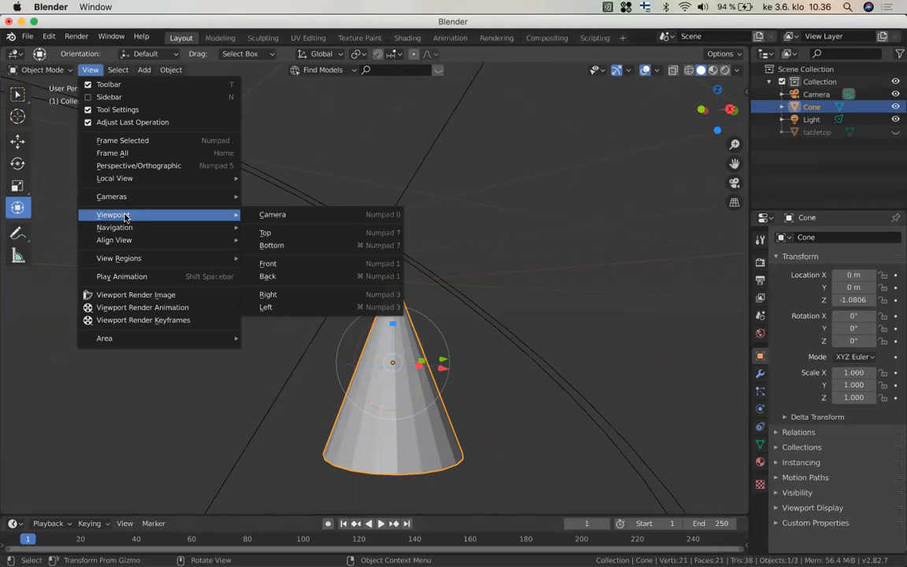
click(302, 266)
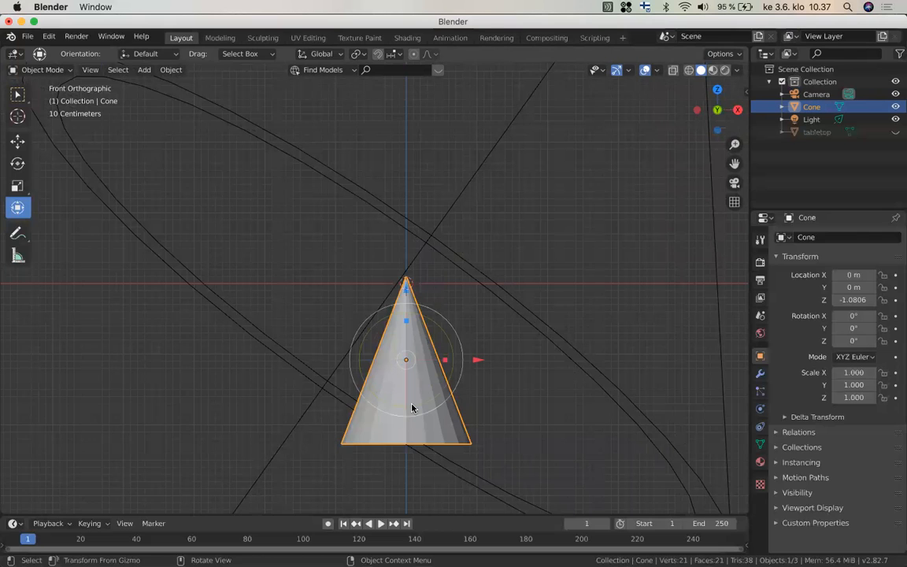
Open the Object Mode dropdown to list the interaction modes
scroll(411, 406, up, 2)
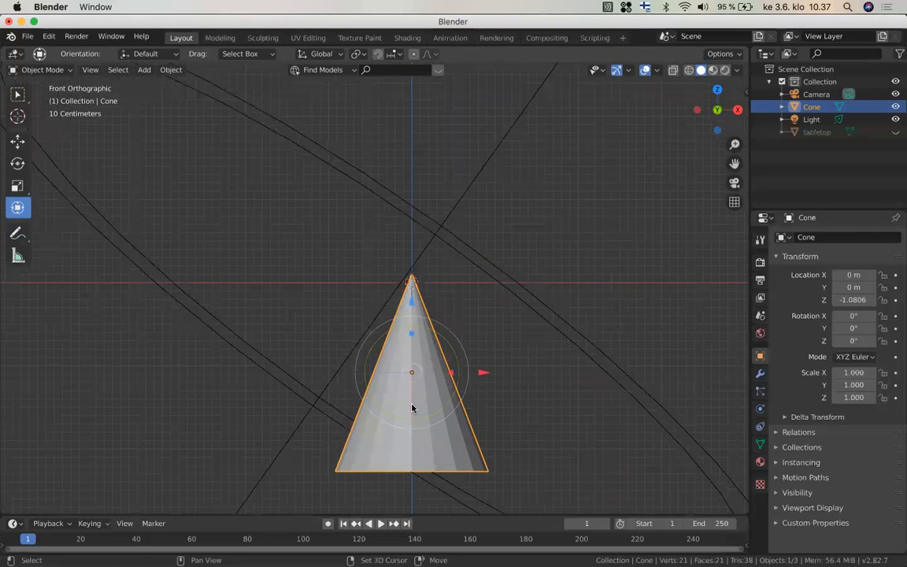
shift+scroll(410, 407, down, 2)
shift+scroll(411, 407, down, 5)
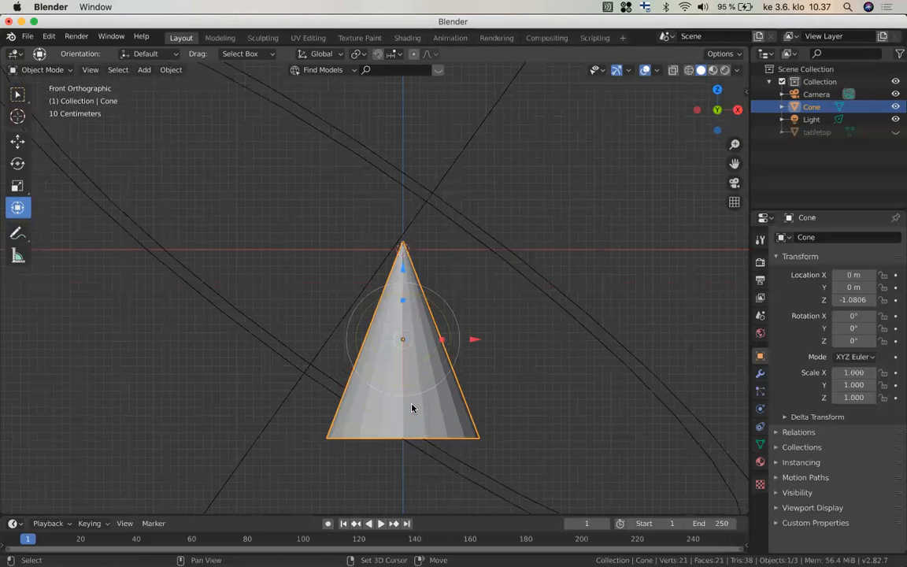
shift+scroll(410, 335, up, 1)
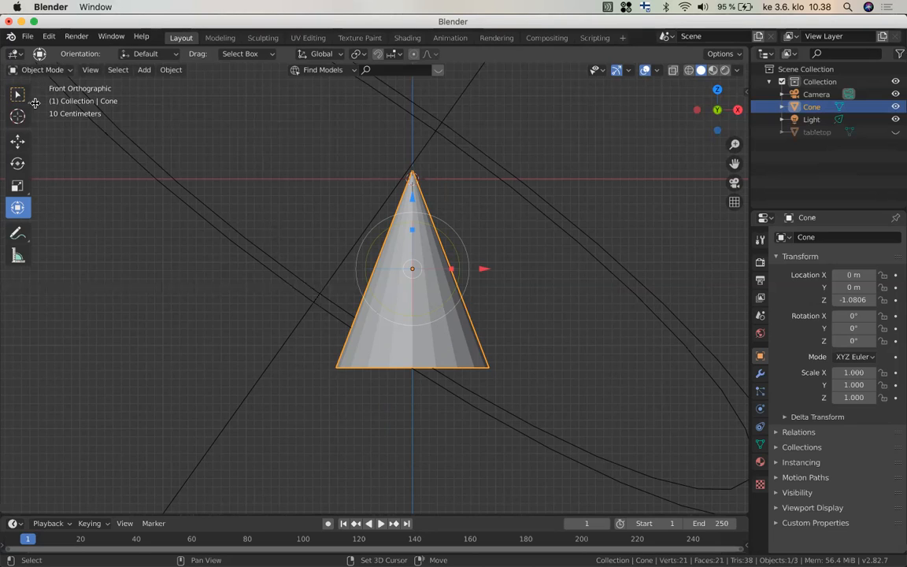
click(44, 71)
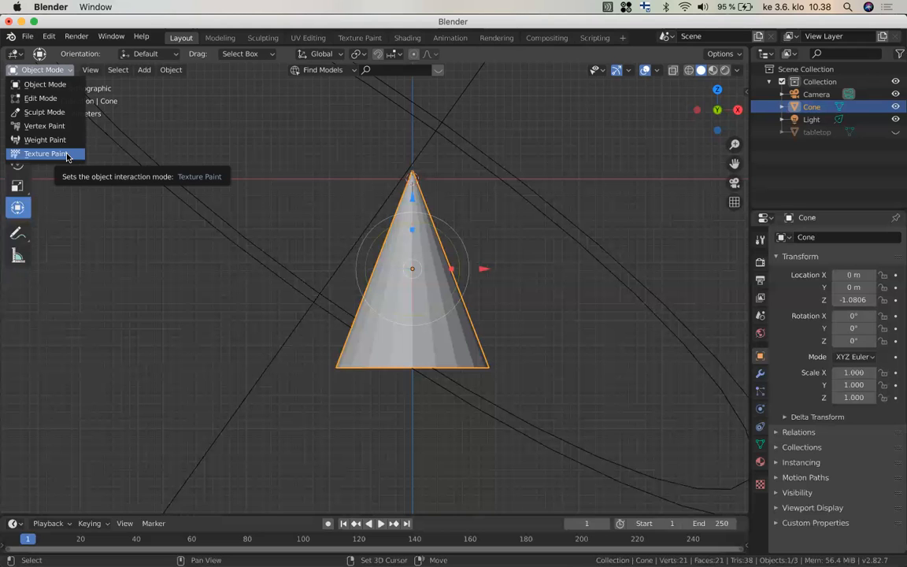
Put the cone into Edit Mode and turn on snapping with Shift+Tab
click(62, 99)
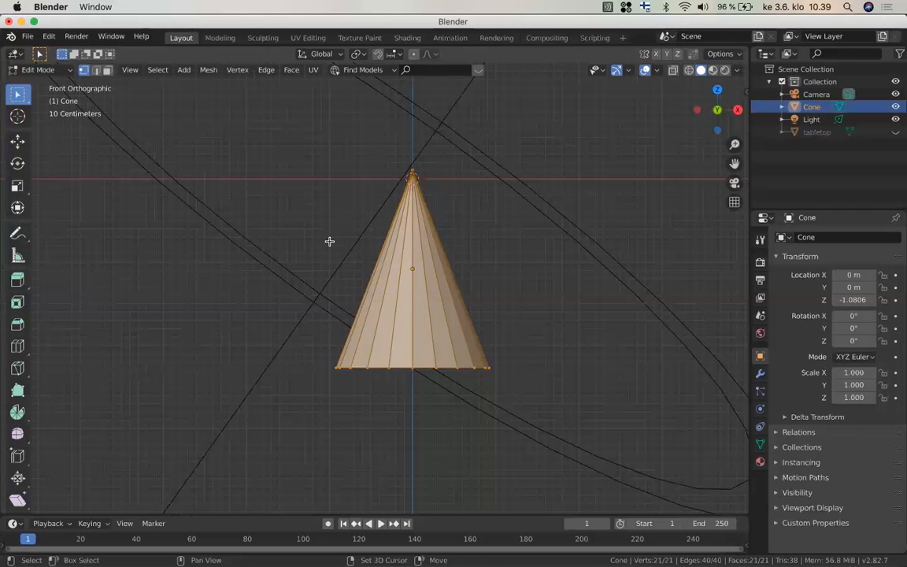
key(shift+Tab)
scroll(312, 274, down, 2)
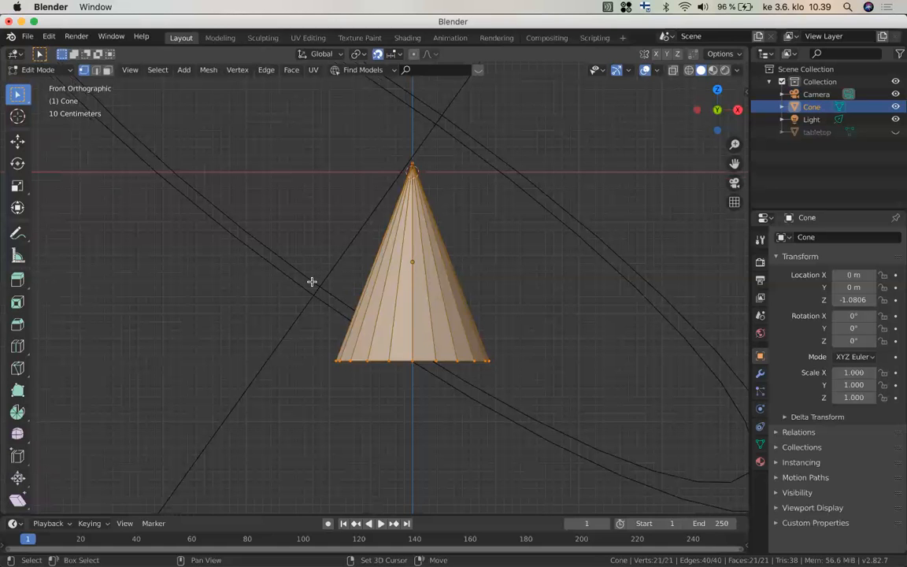
scroll(313, 279, down, 5)
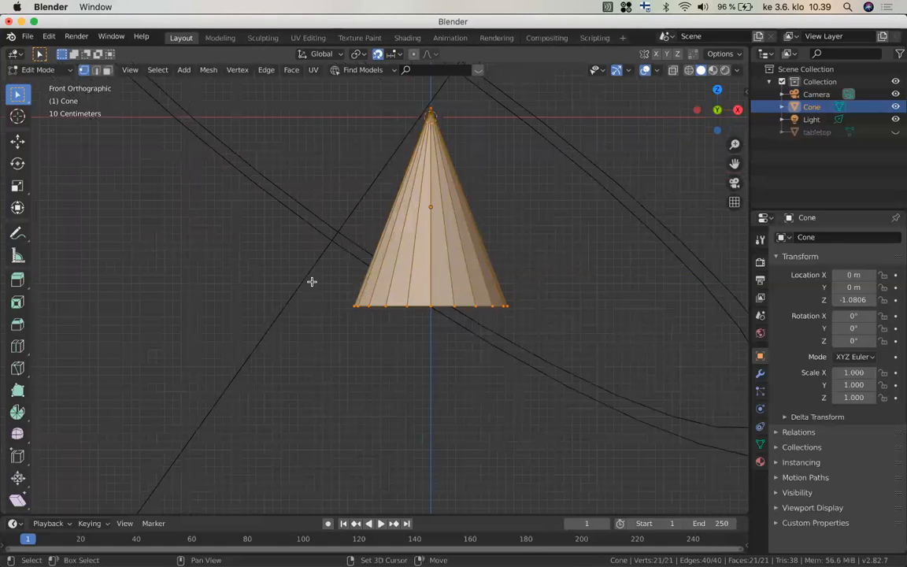
scroll(312, 281, down, 3)
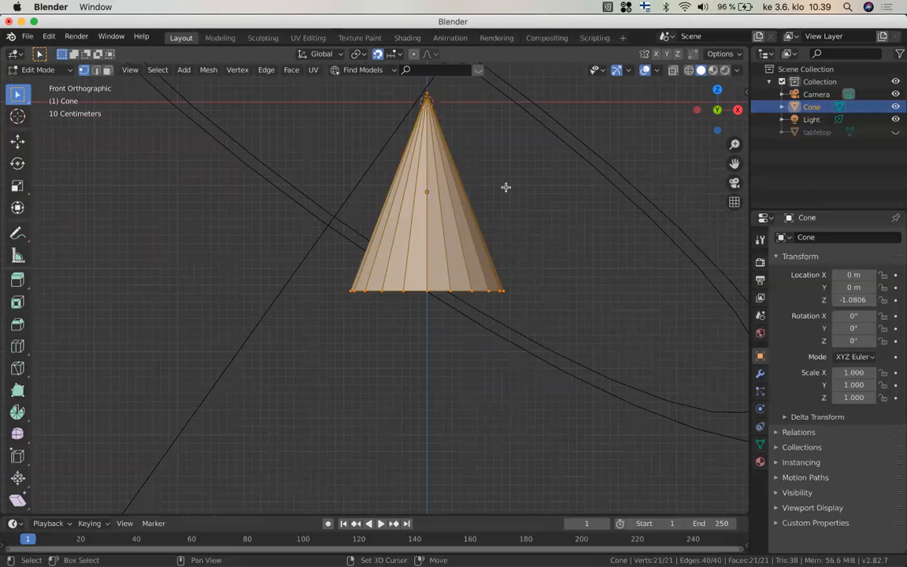
shift+scroll(505, 186, up, 3)
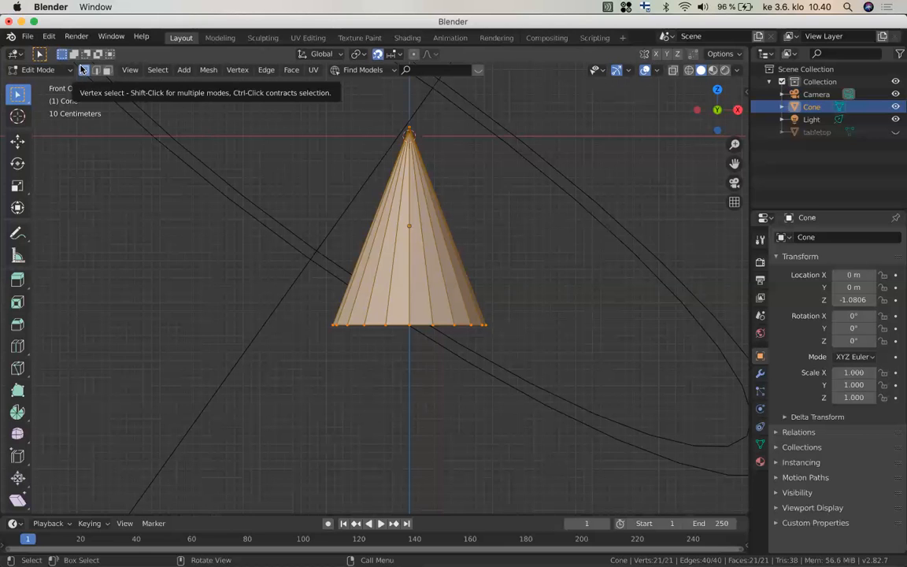
Select base rim vertices, then two base rim edges in edge select mode
click(409, 325)
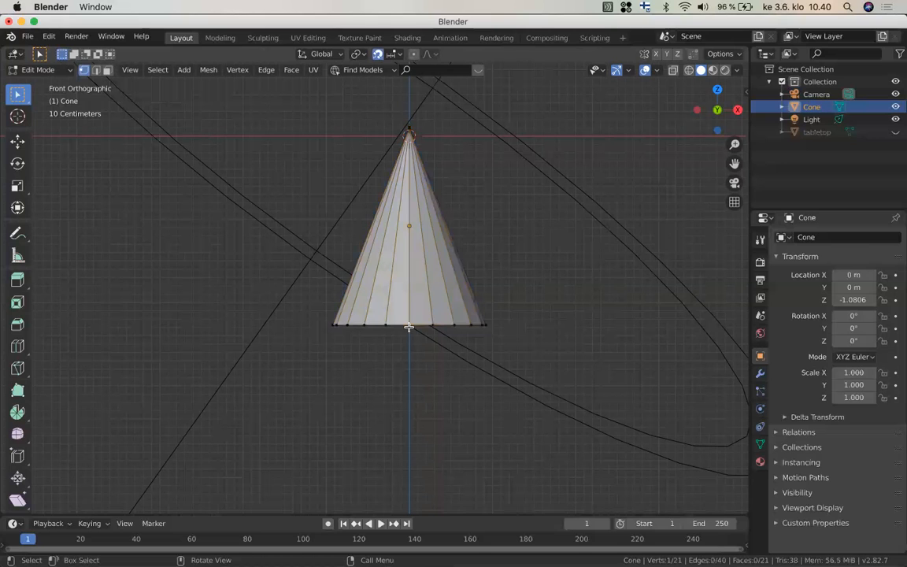
click(453, 323)
click(469, 323)
middle_drag(489, 337, 454, 274)
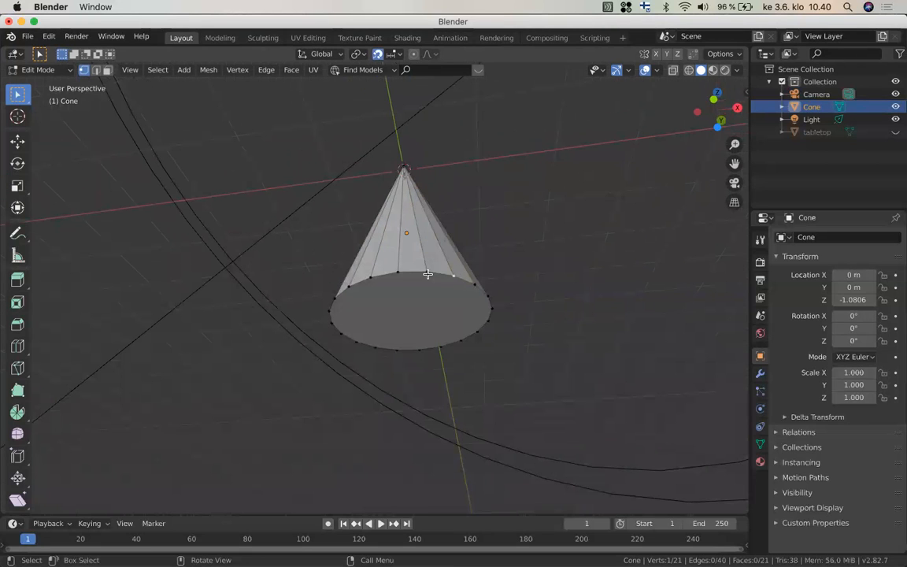
click(428, 273)
click(96, 73)
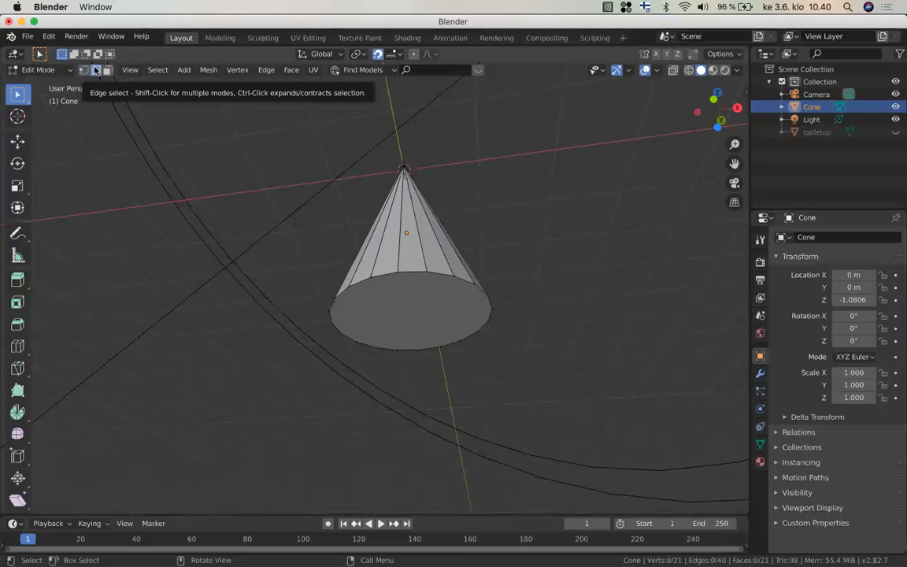
click(415, 271)
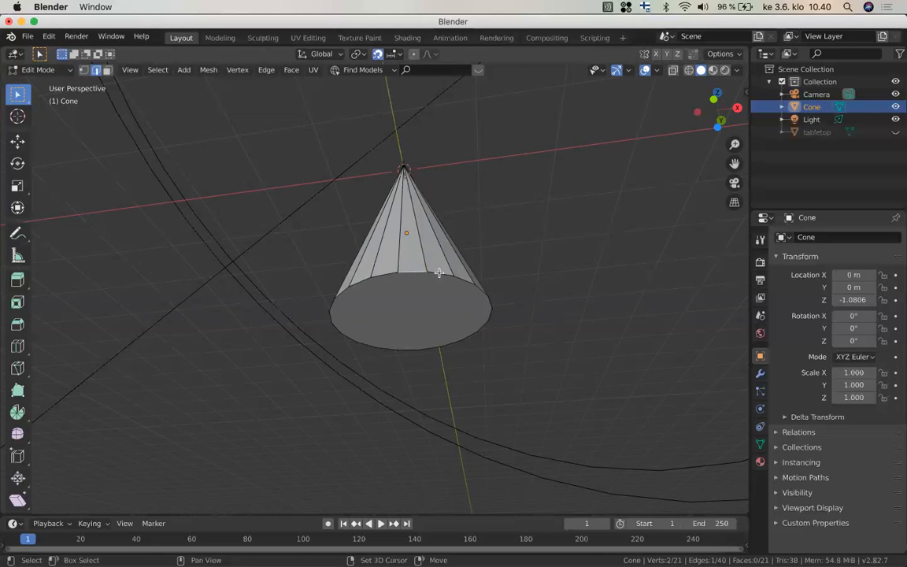
shift+click(439, 272)
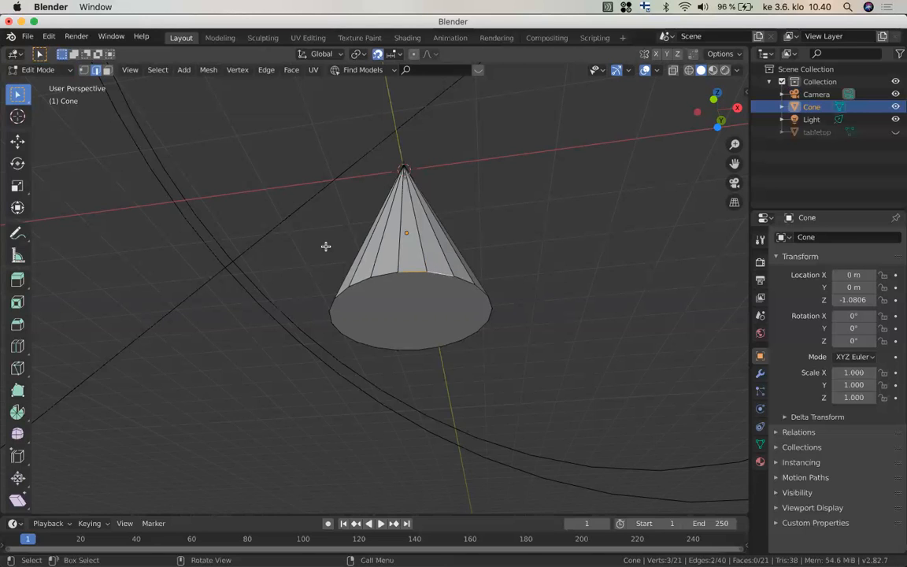
Switch to face select and pick a single side face of the cone
click(107, 71)
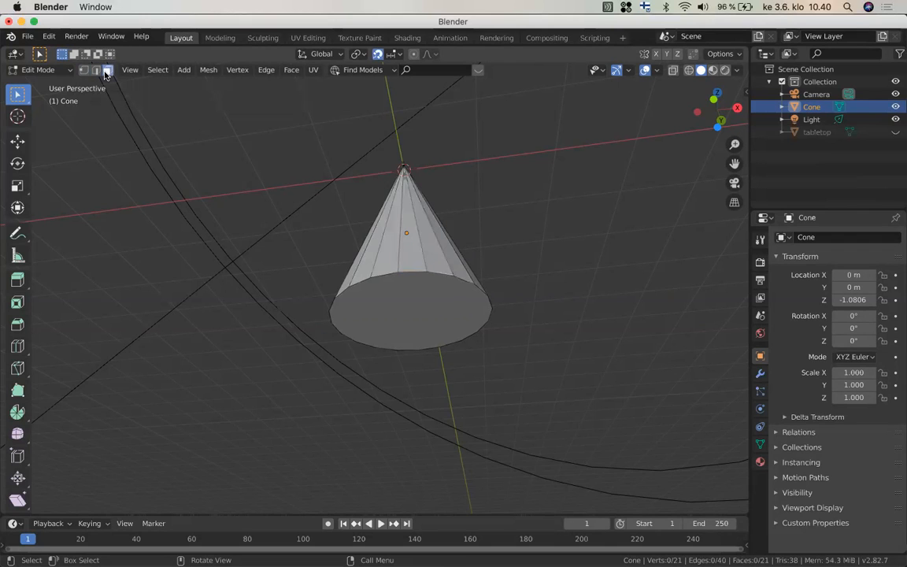
click(407, 237)
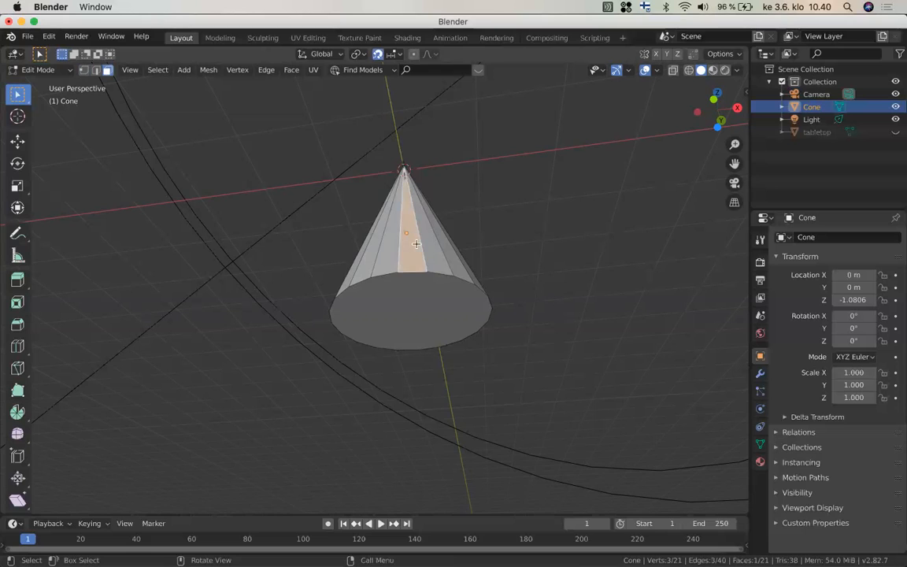
click(440, 299)
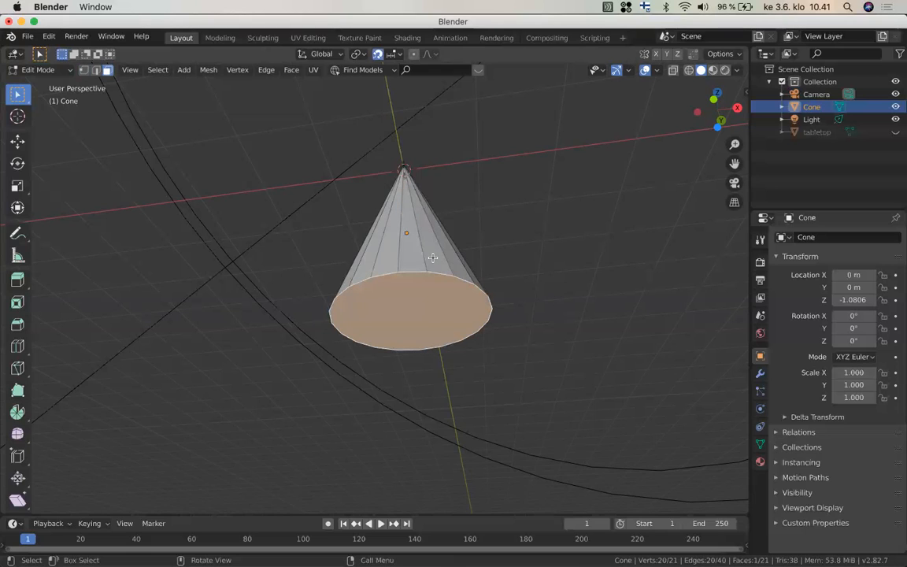
click(432, 257)
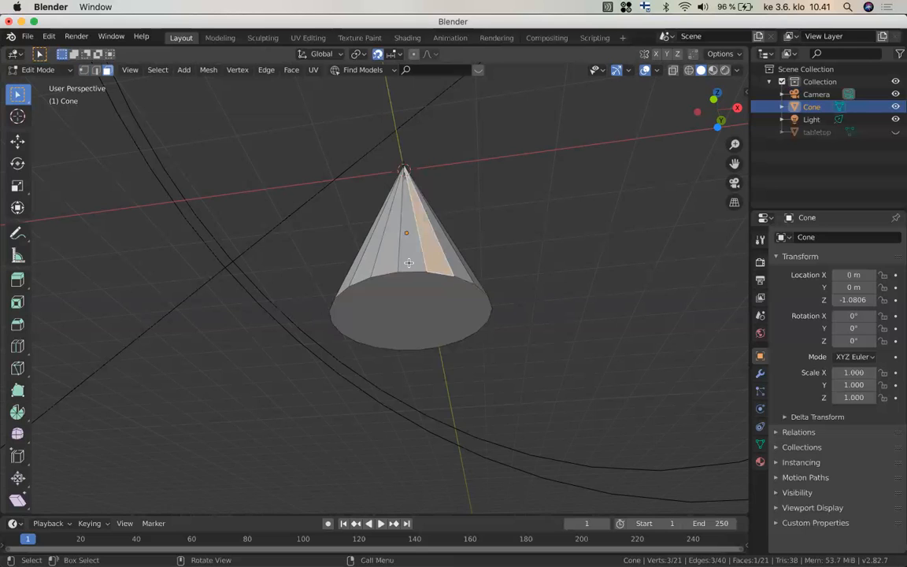
click(409, 262)
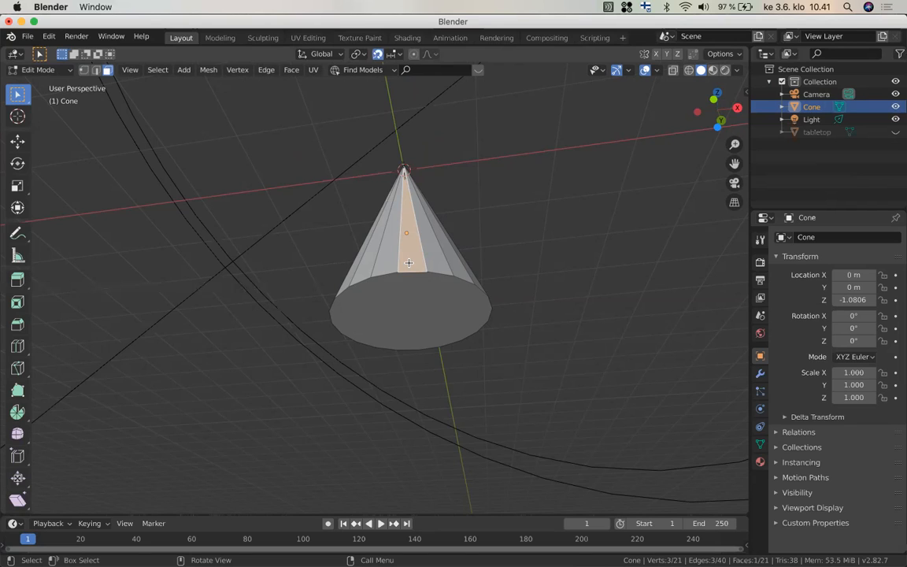
Unhide the tabletop, return to Object Mode, and select the tabletop
click(406, 311)
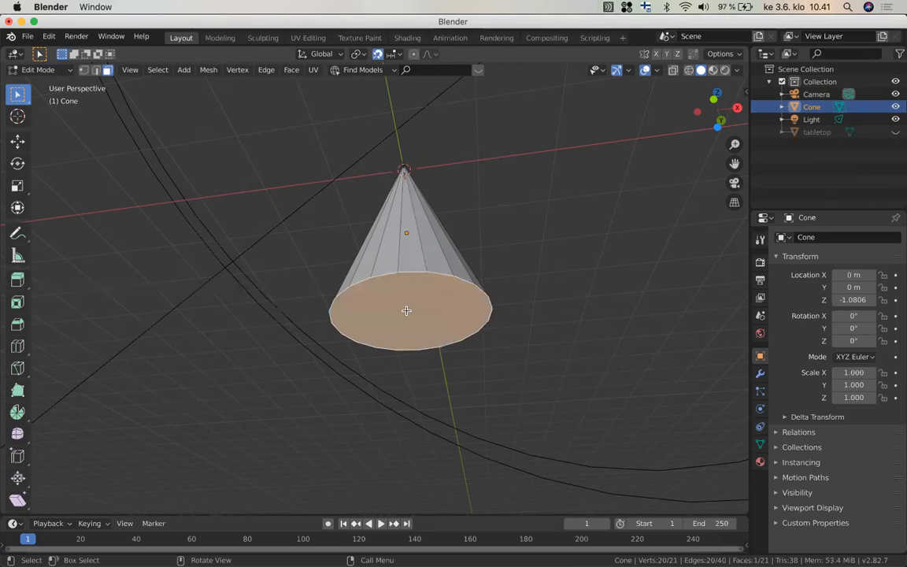
click(894, 132)
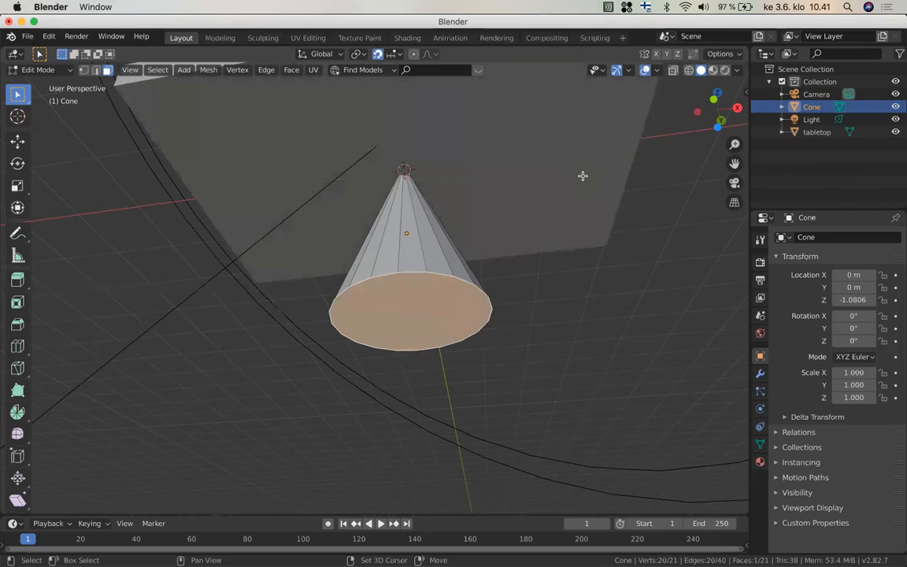
shift+scroll(582, 175, up, 3)
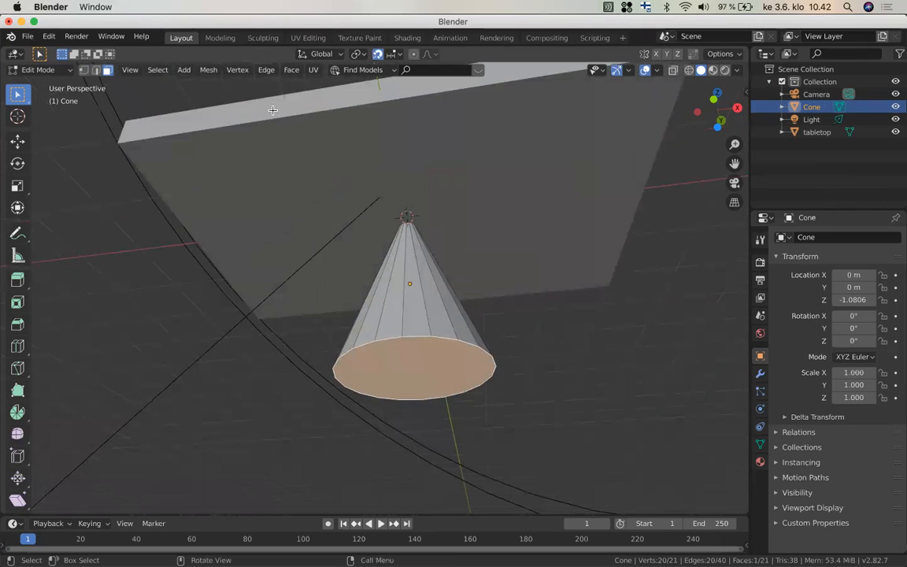
click(272, 110)
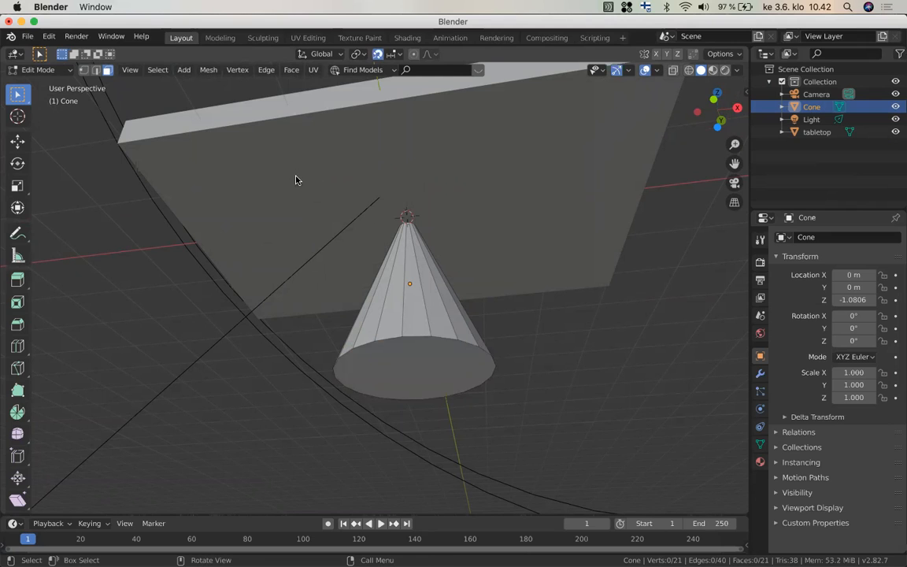
key(Tab)
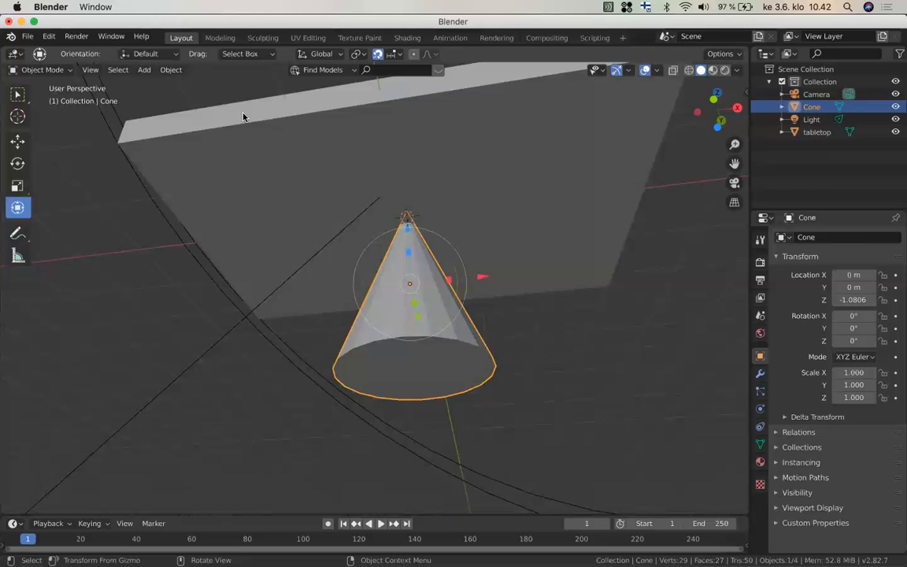
click(243, 117)
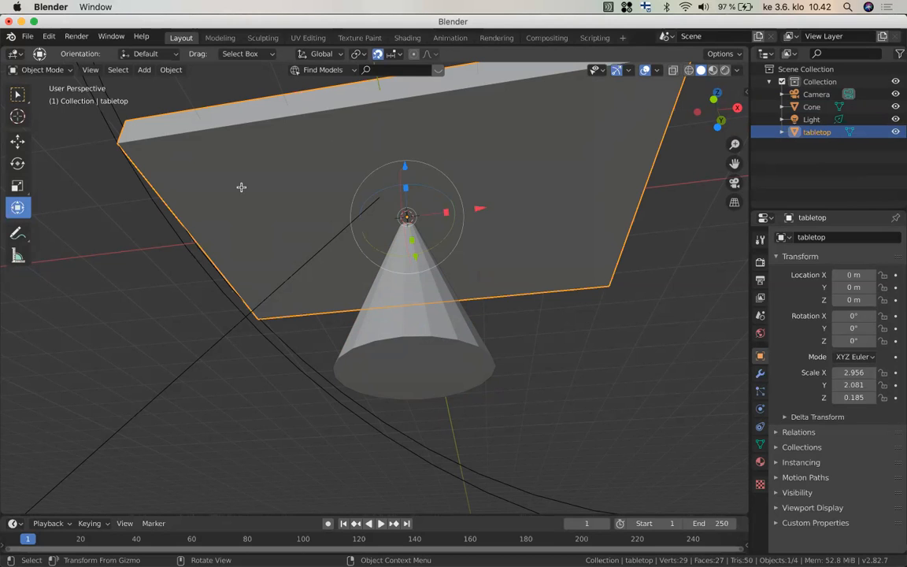
Inspect the tabletop's top strip and main face in Edit Mode, then select the cone
key(Tab)
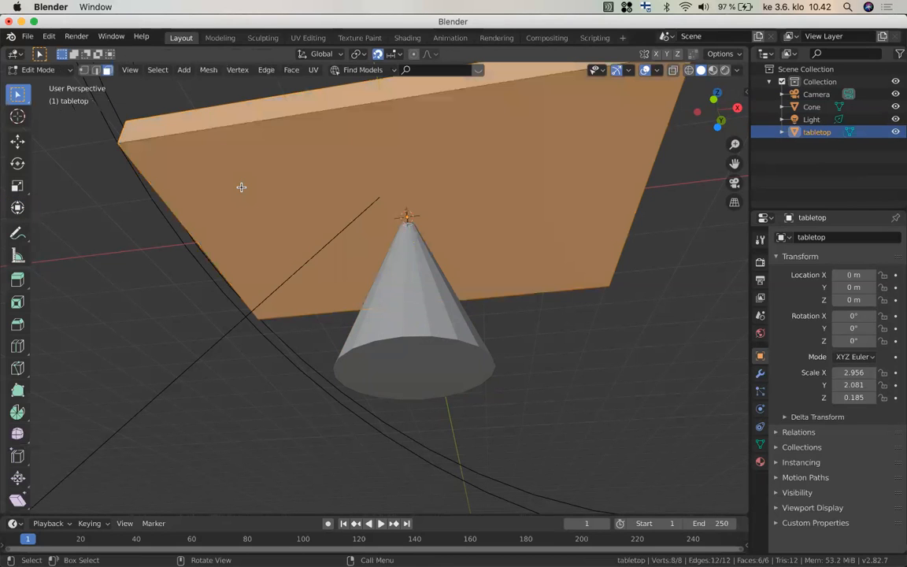
click(277, 102)
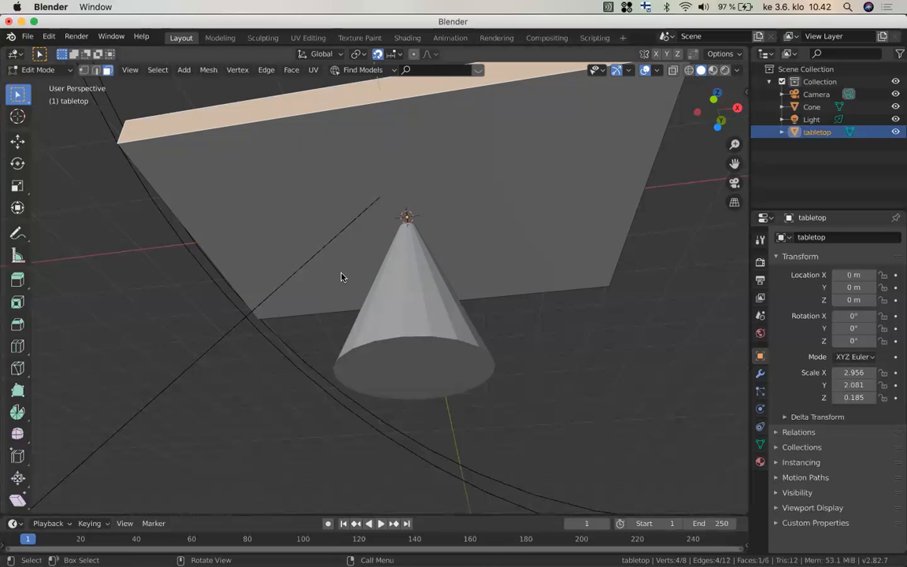
click(408, 288)
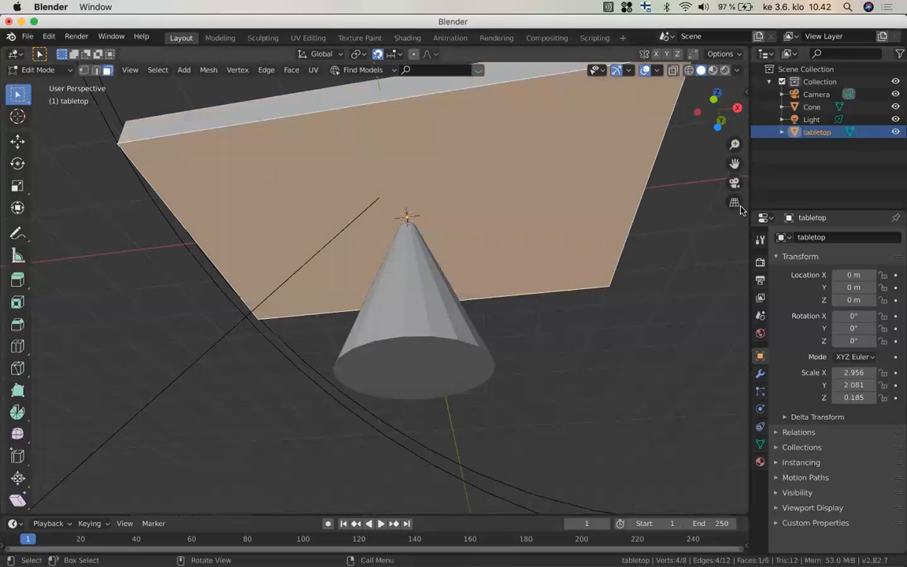
key(Tab)
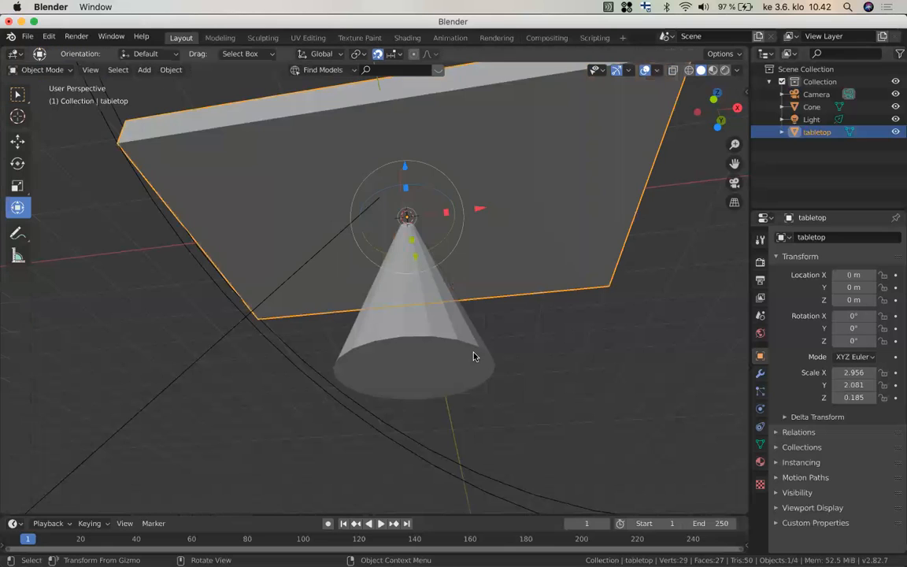
click(460, 361)
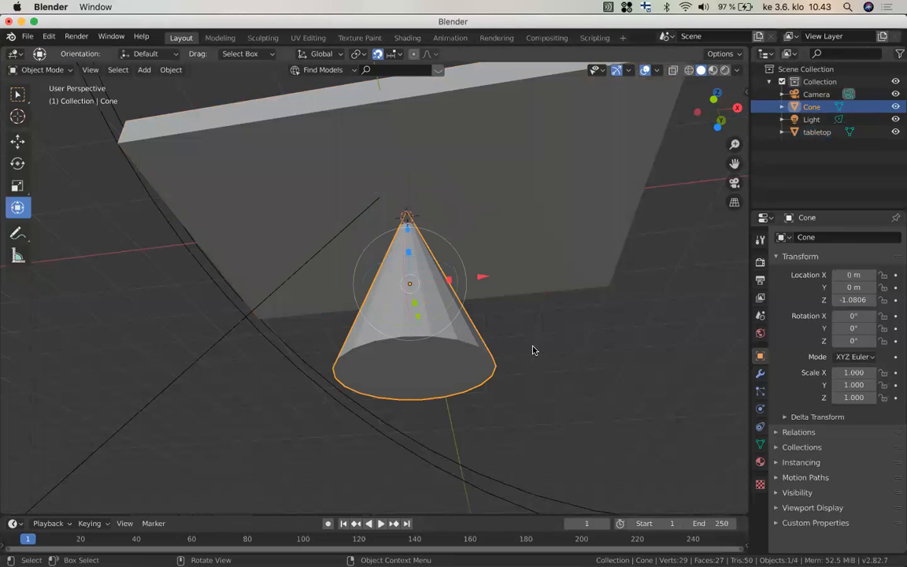
Put the cone in Edit Mode, select one side face, and activate the Transform tool
key(Tab)
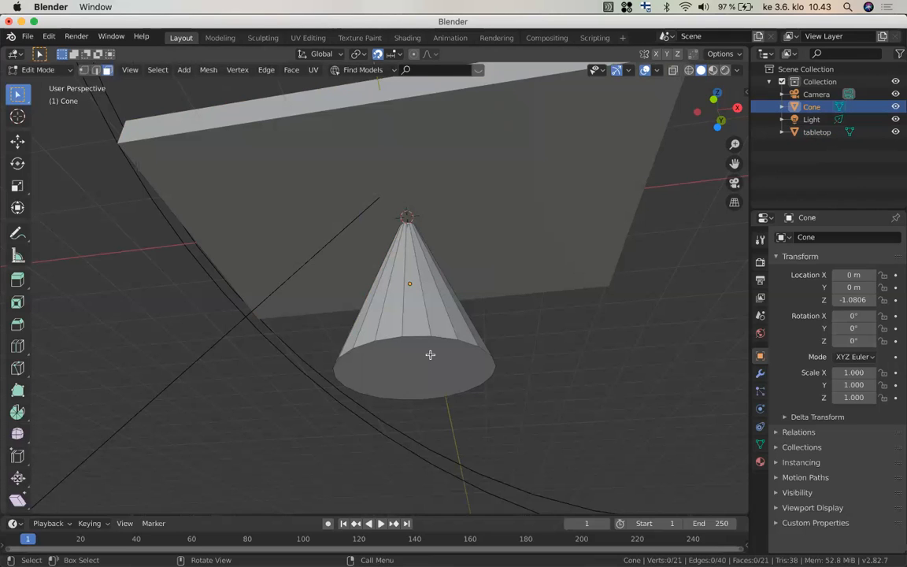
key(a)
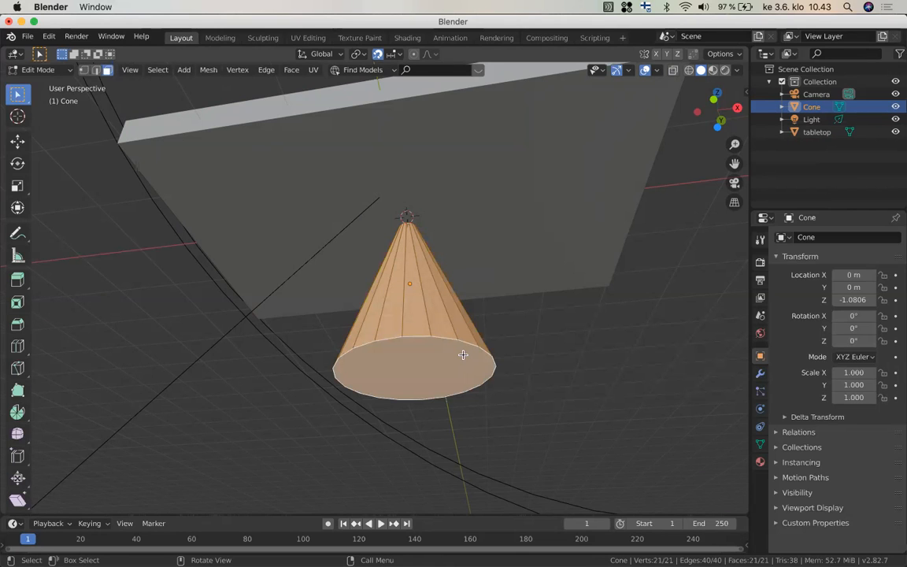
scroll(463, 355, up, 3)
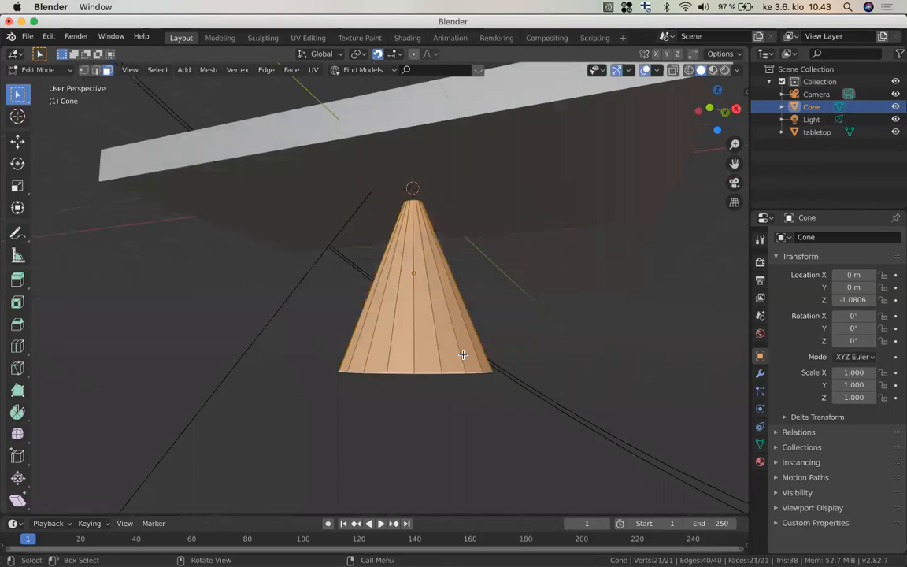
scroll(462, 354, down, 1)
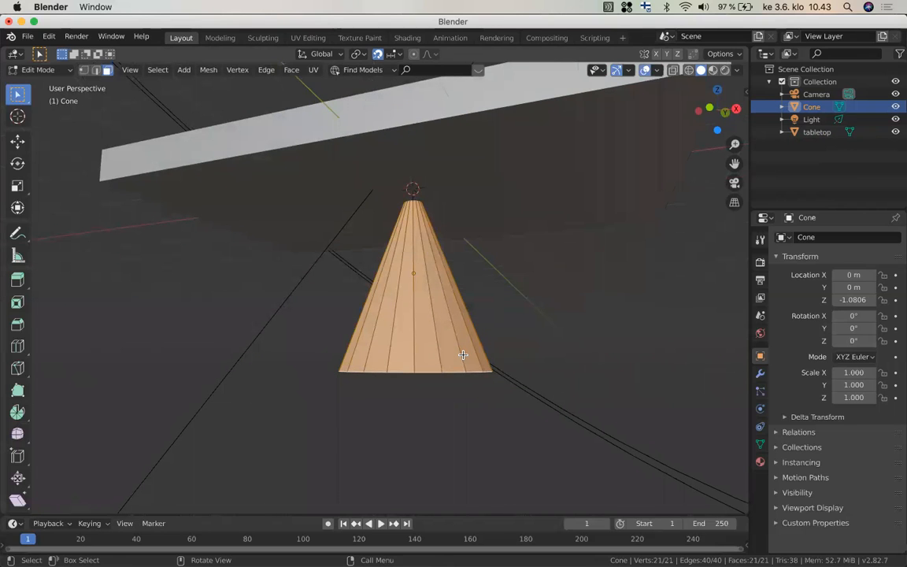
scroll(463, 354, down, 2)
scroll(463, 354, up, 2)
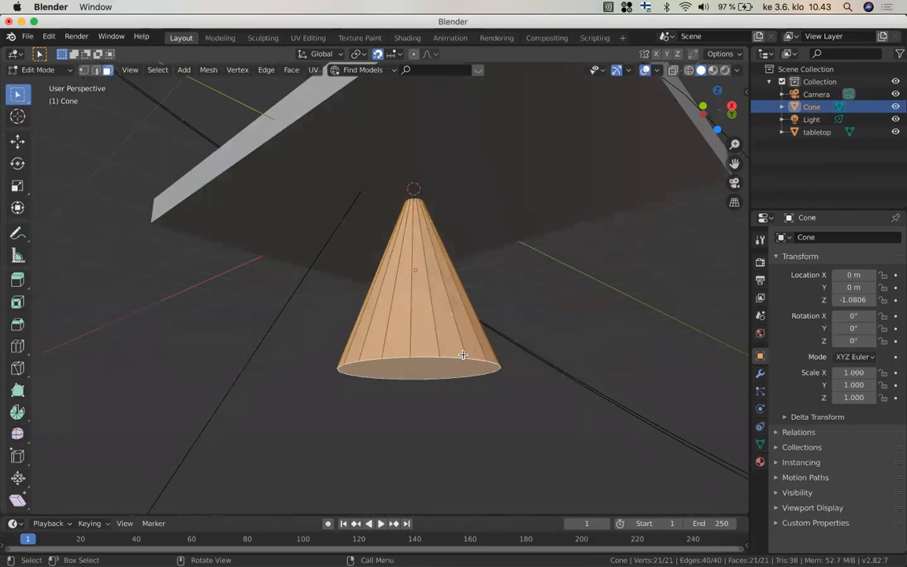
click(462, 355)
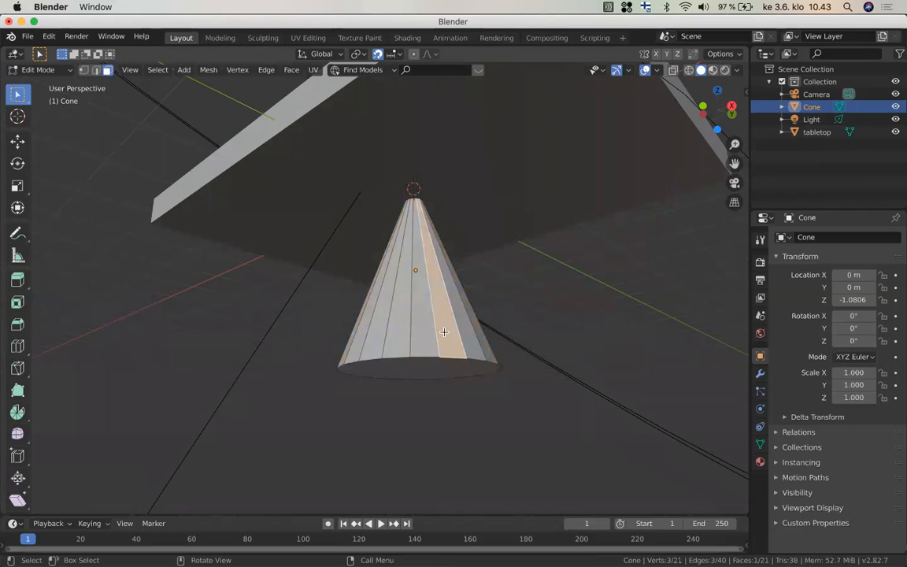
click(18, 208)
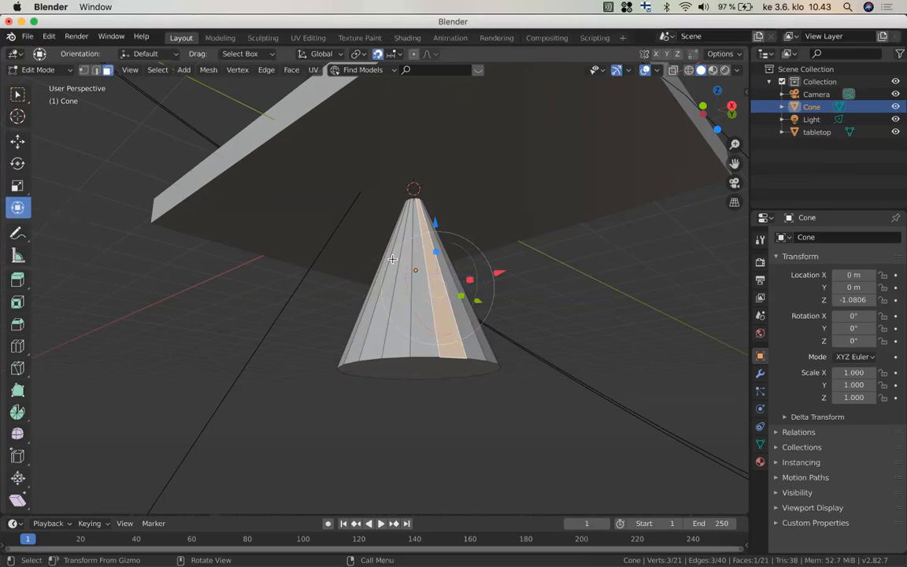
middle_drag(434, 278, 464, 275)
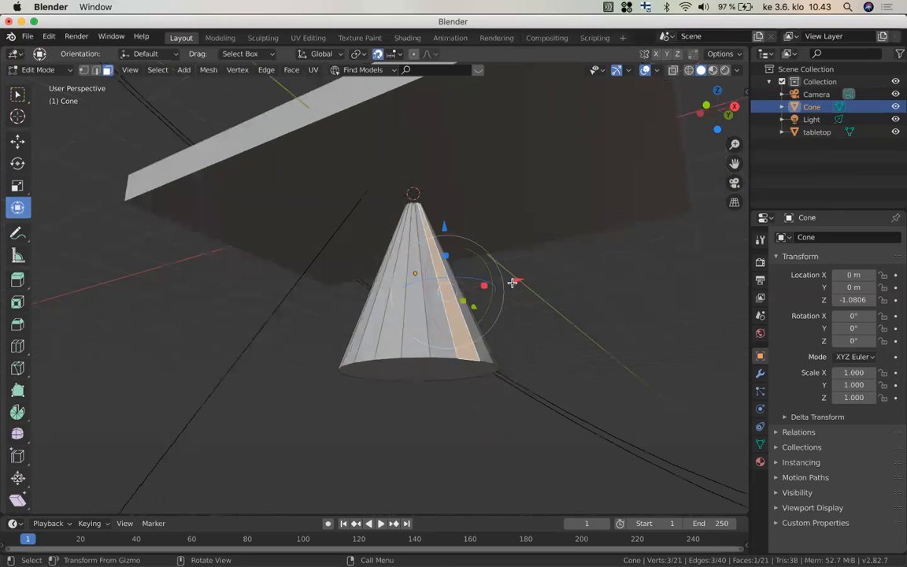
drag(516, 281, 552, 278)
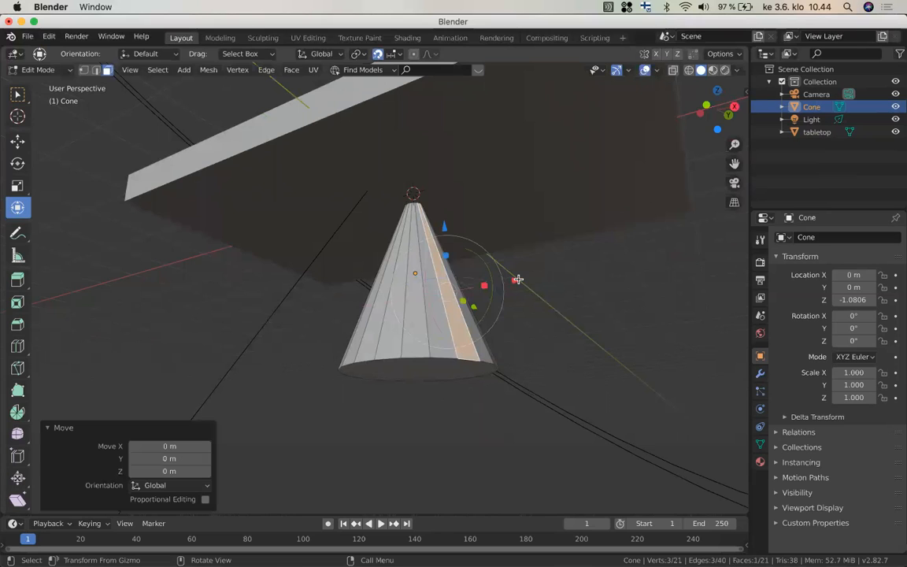
drag(517, 277, 558, 275)
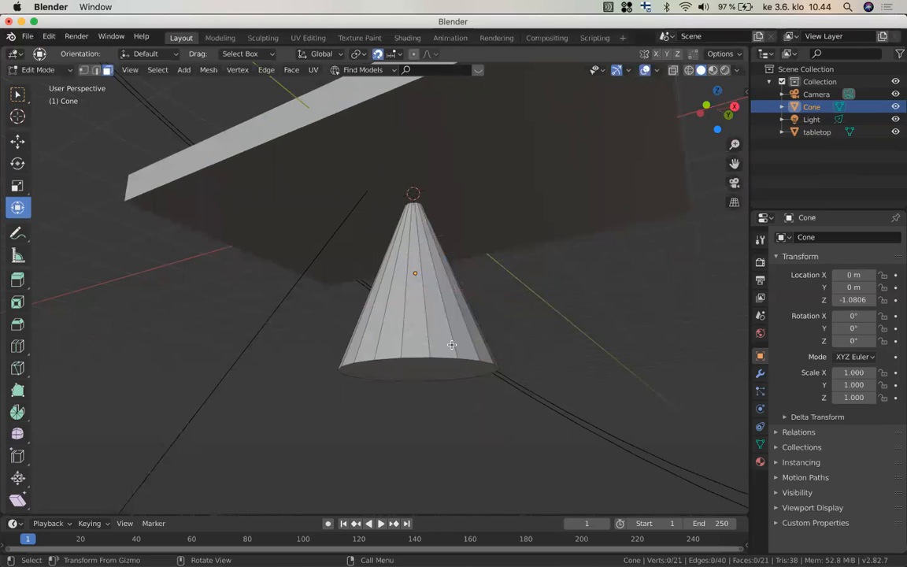
click(463, 345)
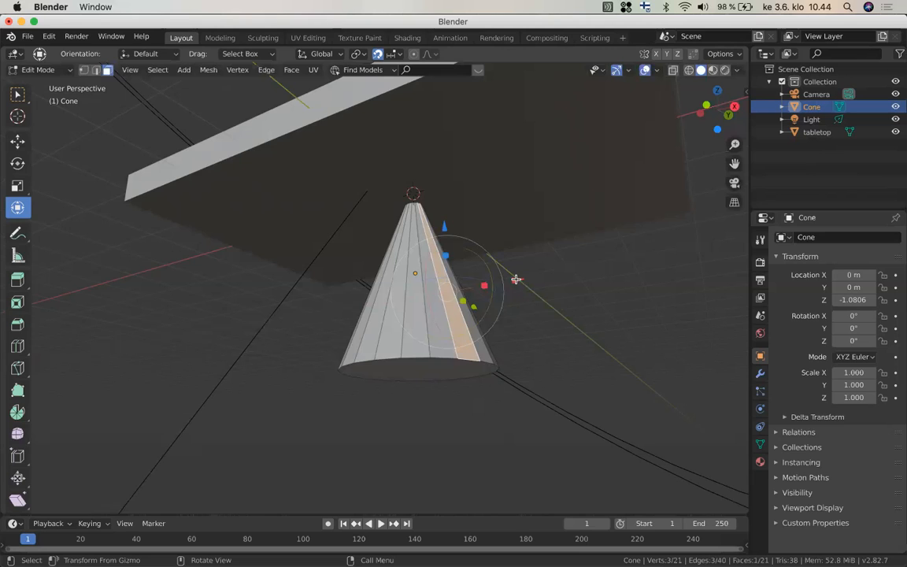
click(95, 70)
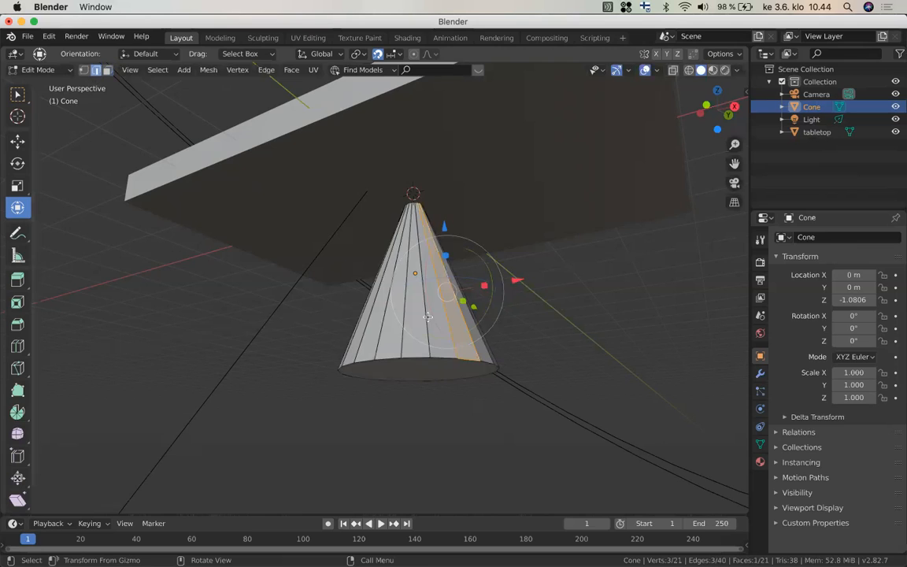
click(472, 361)
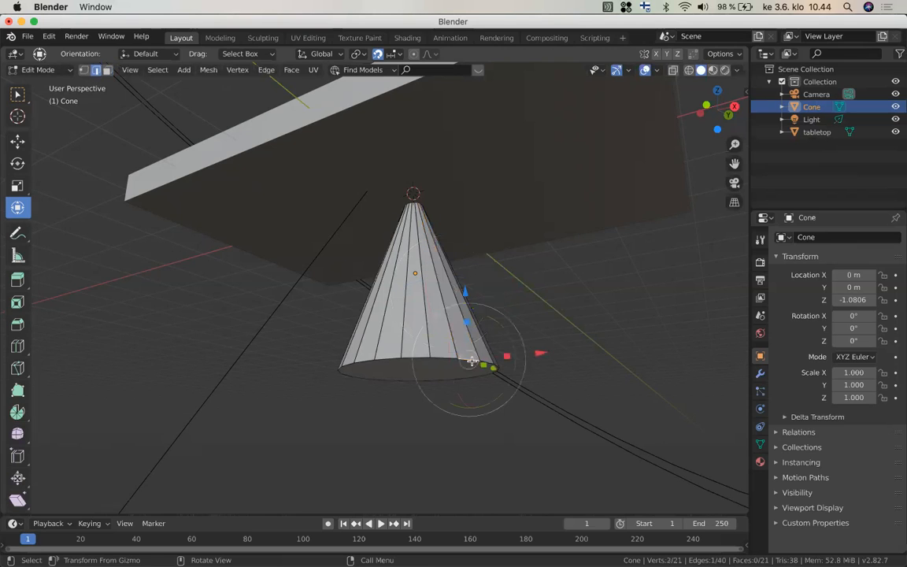
drag(467, 292, 467, 319)
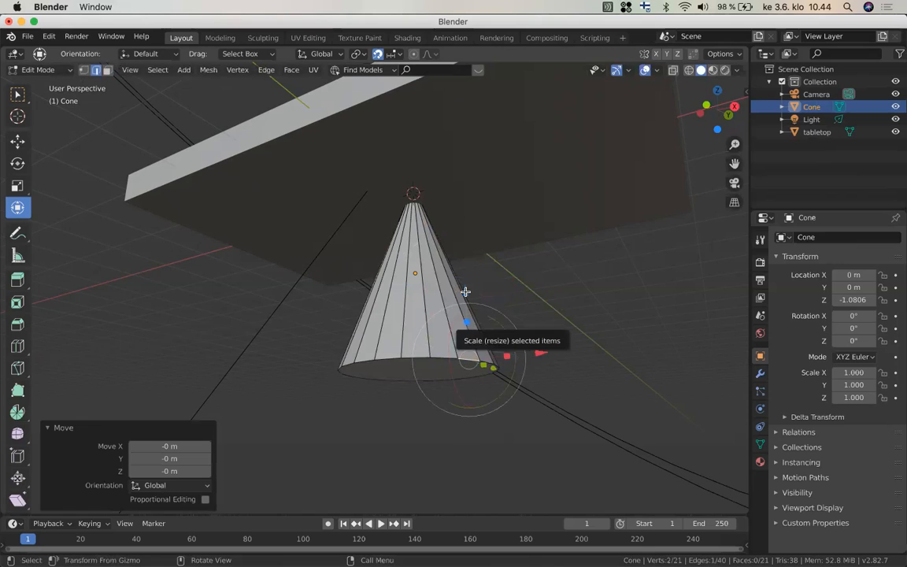
drag(470, 345, 551, 294)
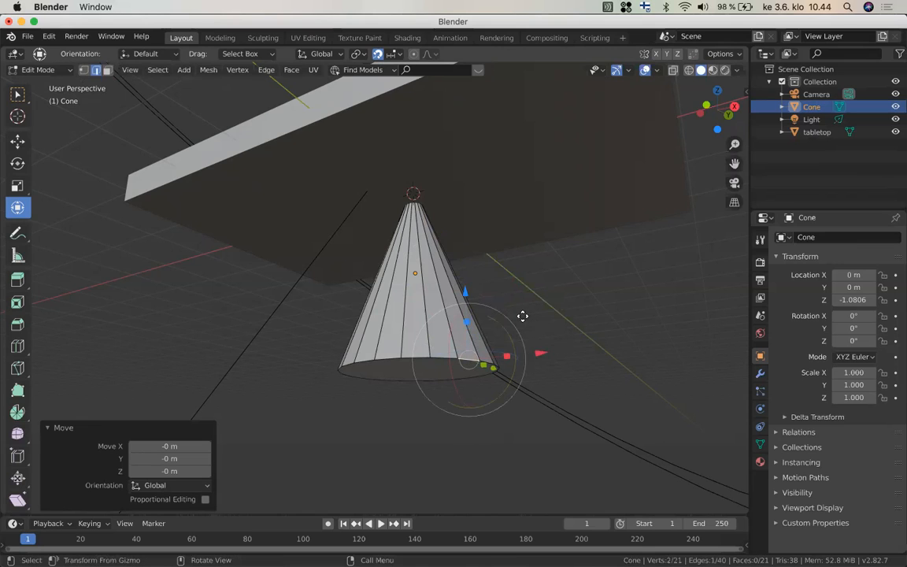
key(g)
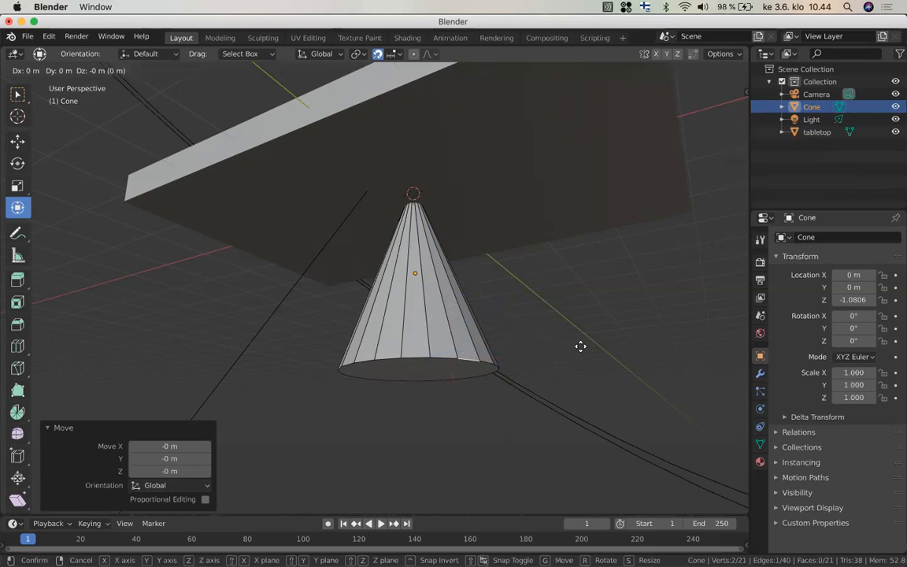
click(580, 347)
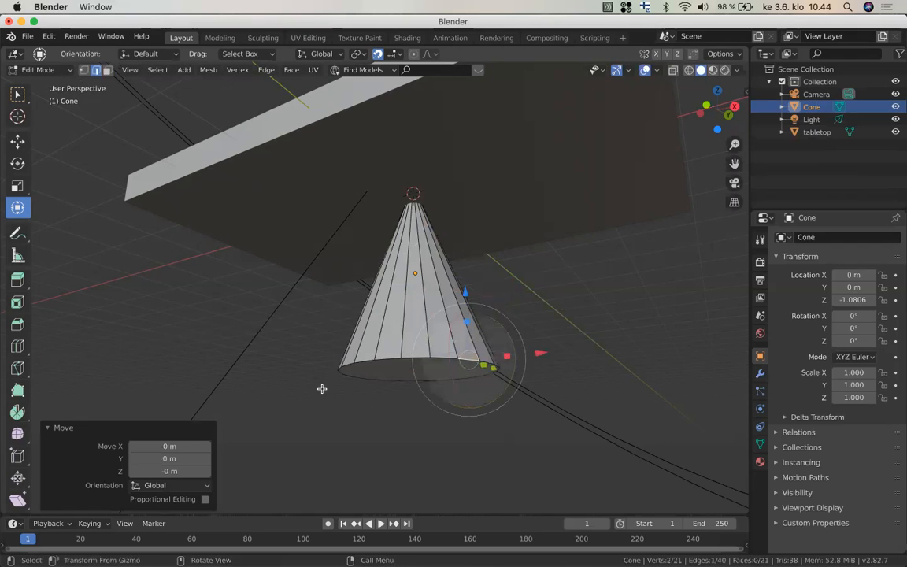
scroll(321, 389, right, 5)
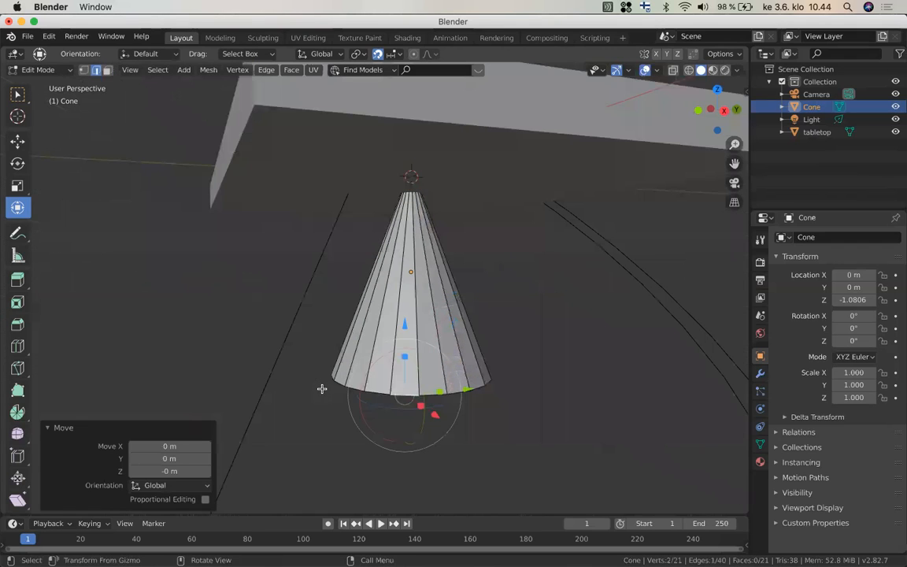
scroll(322, 389, right, 1)
scroll(322, 389, right, 5)
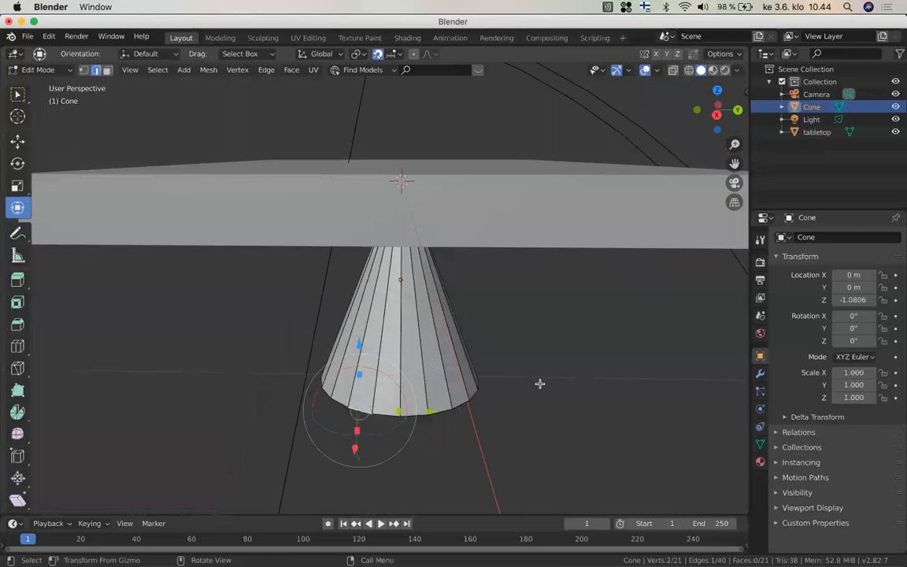
scroll(540, 383, right, 2)
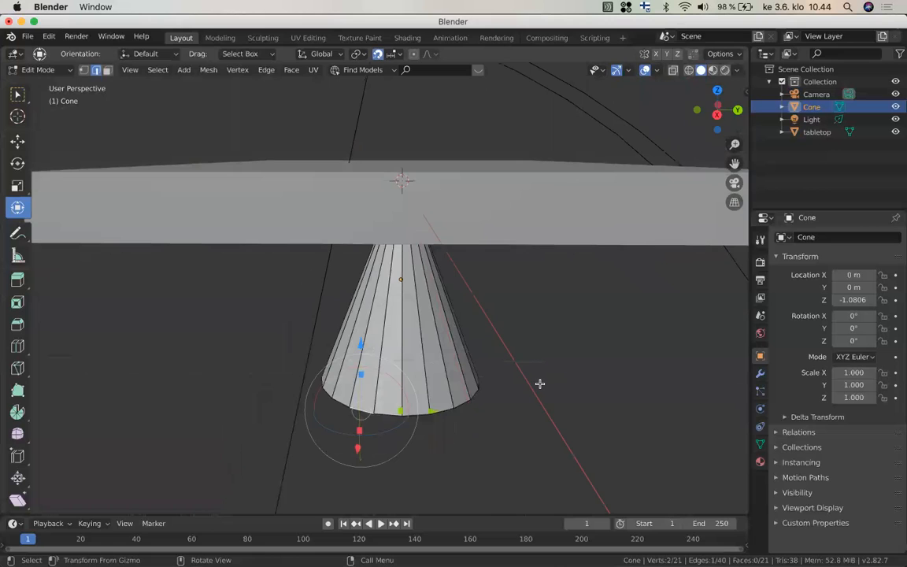
scroll(540, 384, right, 6)
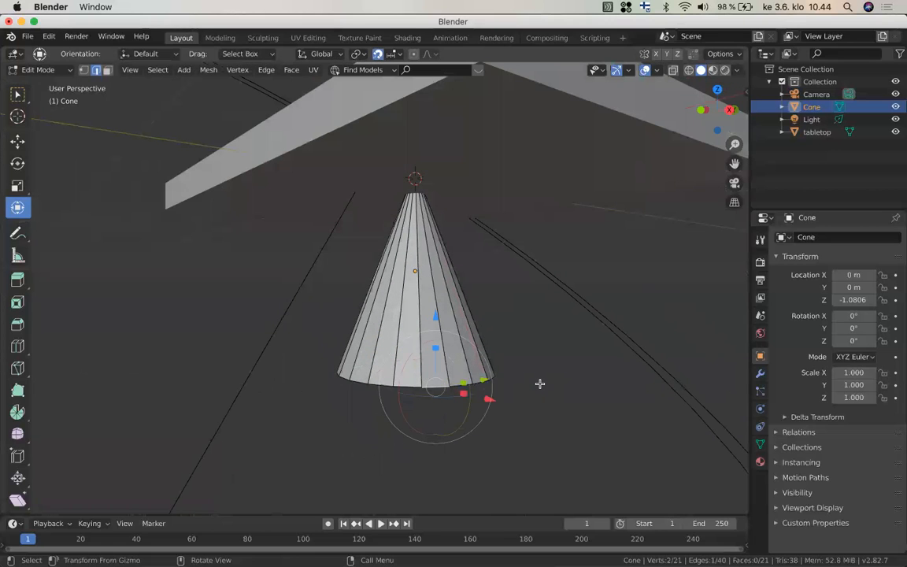
scroll(540, 383, right, 2)
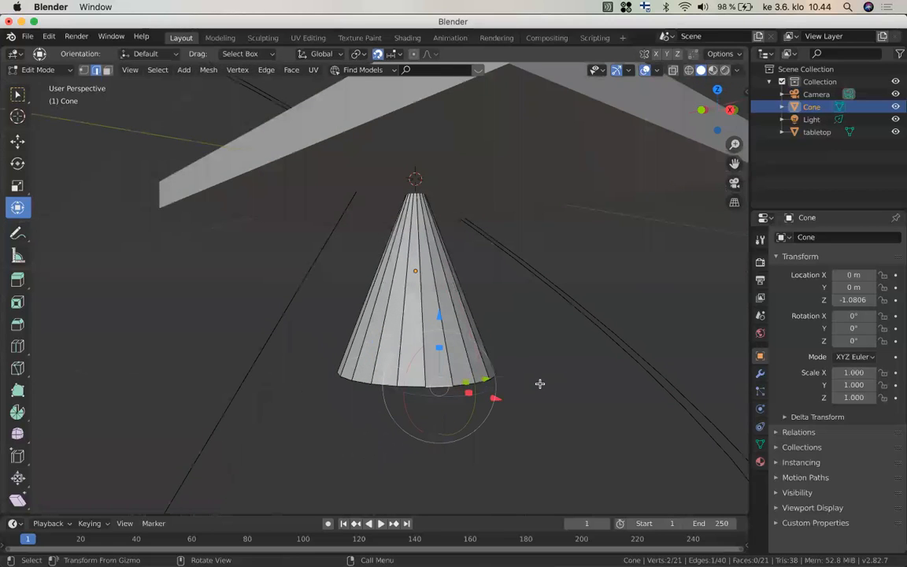
scroll(540, 383, right, 3)
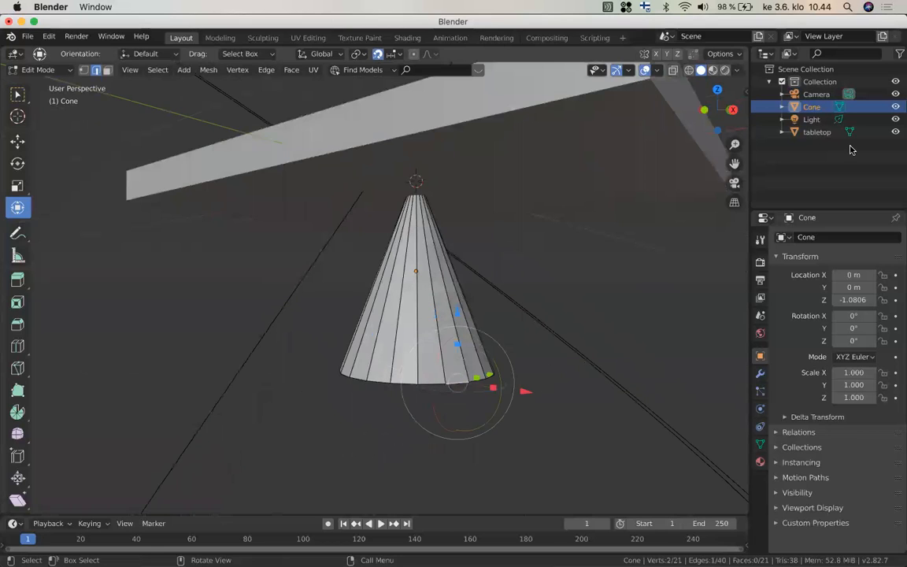
Hide the tabletop from the viewport using its Outliner eye icon
click(895, 132)
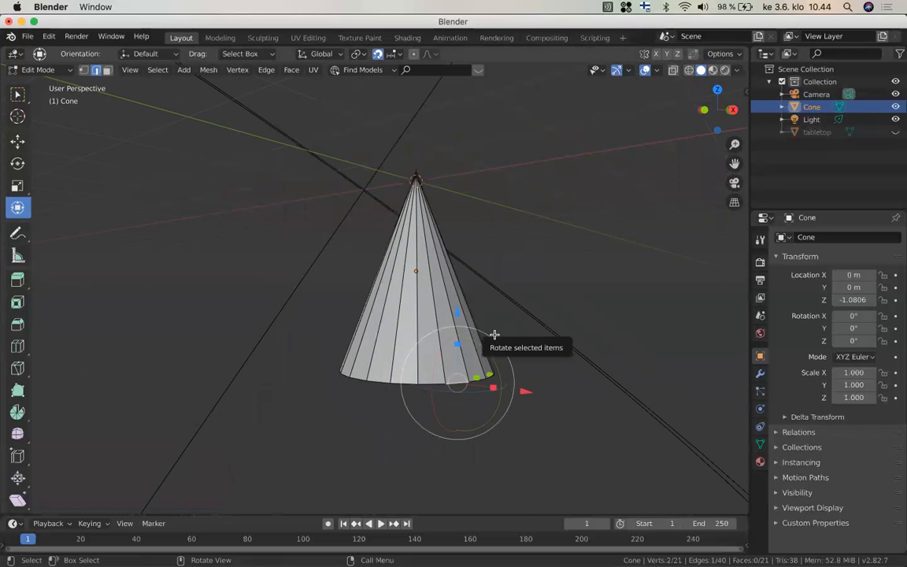
scroll(494, 334, down, 3)
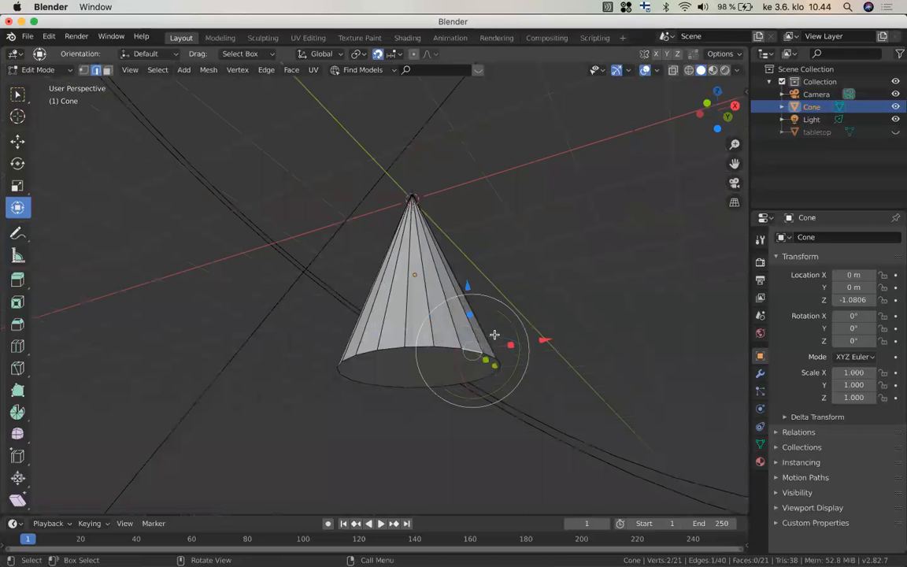
scroll(494, 335, down, 3)
scroll(495, 334, down, 3)
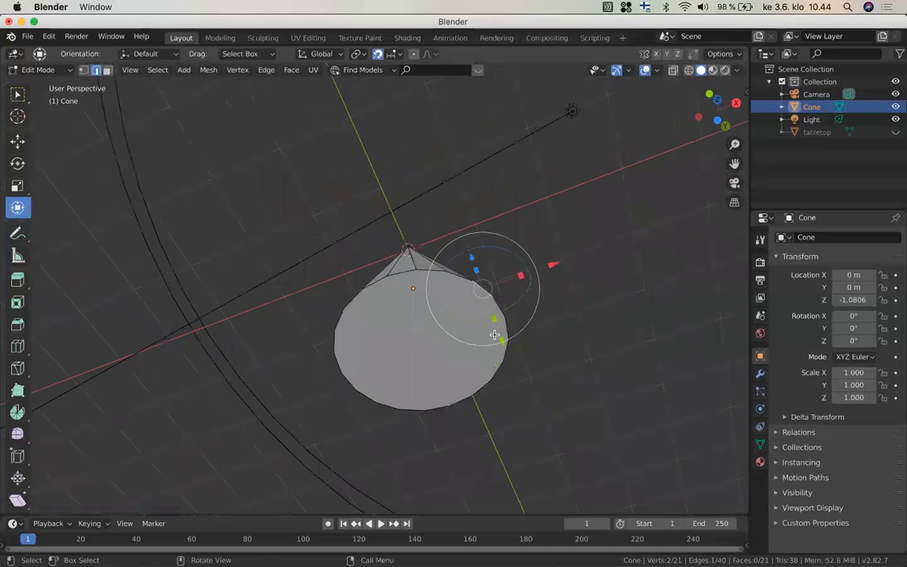
scroll(494, 335, down, 1)
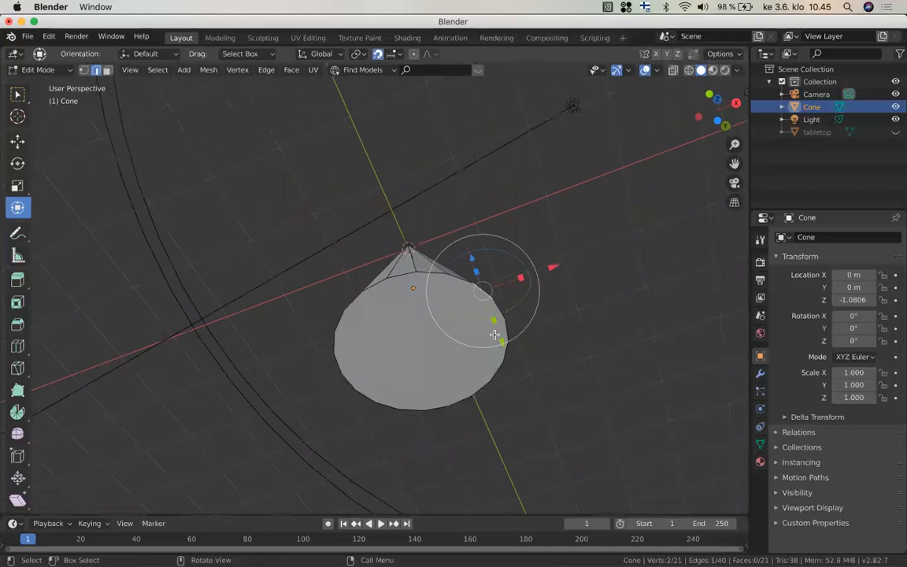
scroll(494, 334, up, 2)
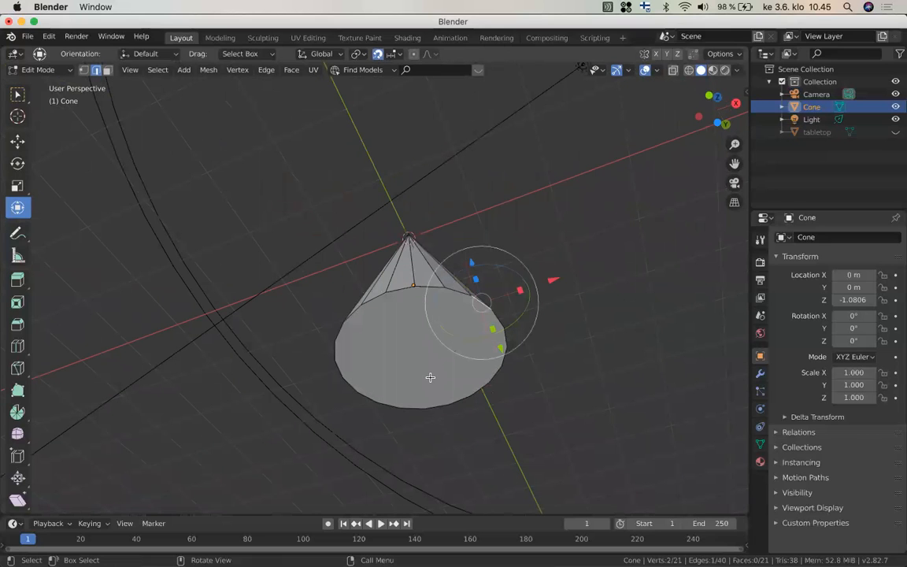
Orbit toward the cone's base and add another base edge to the selection
middle_drag(431, 375, 431, 406)
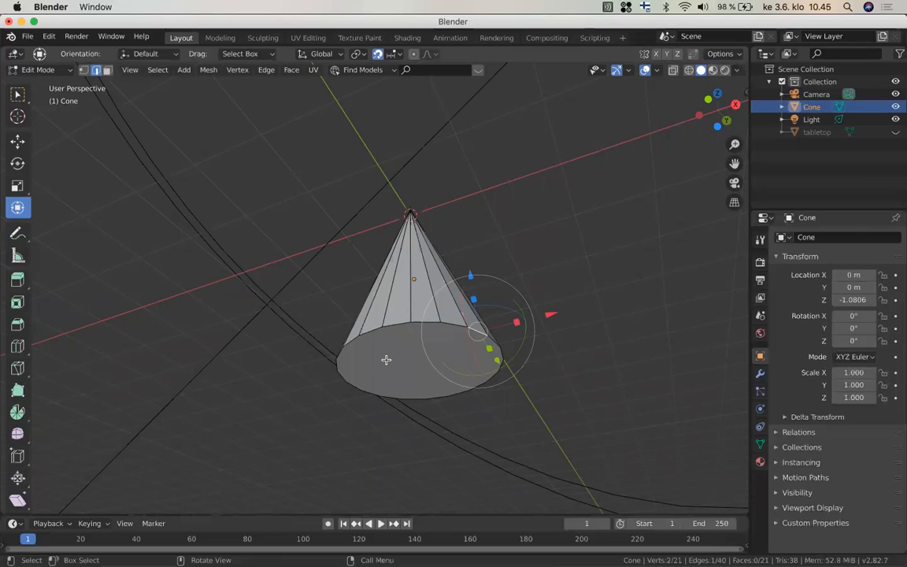
middle_drag(358, 345, 359, 341)
middle_drag(507, 392, 507, 409)
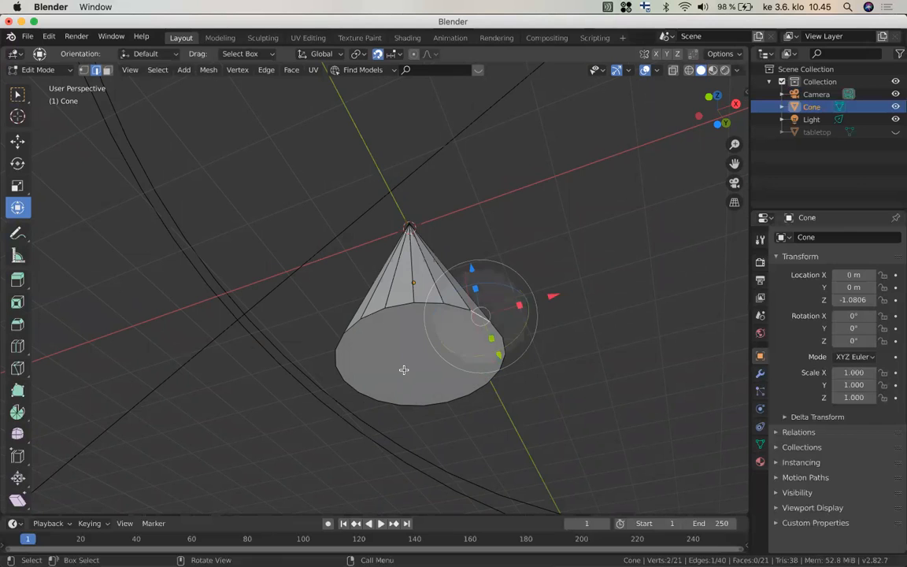
scroll(403, 370, up, 3)
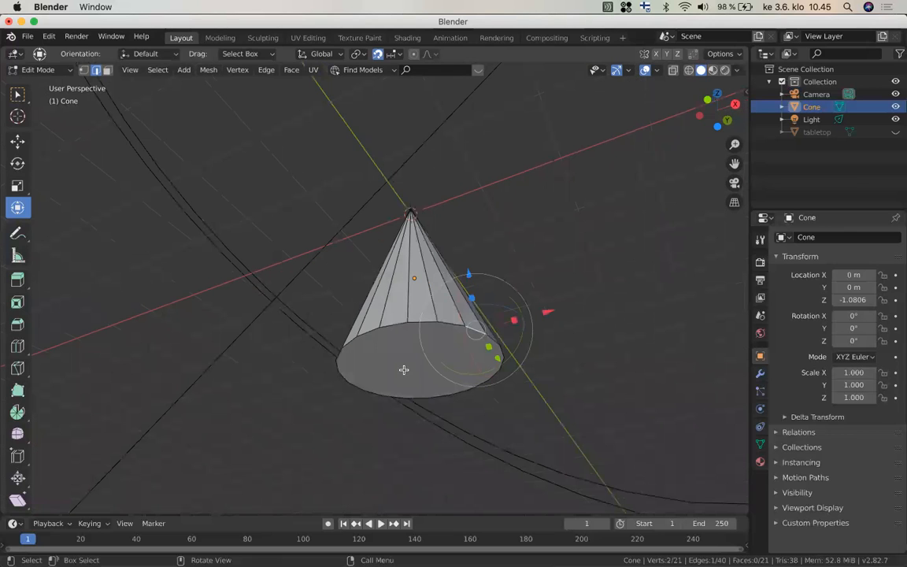
shift+click(392, 323)
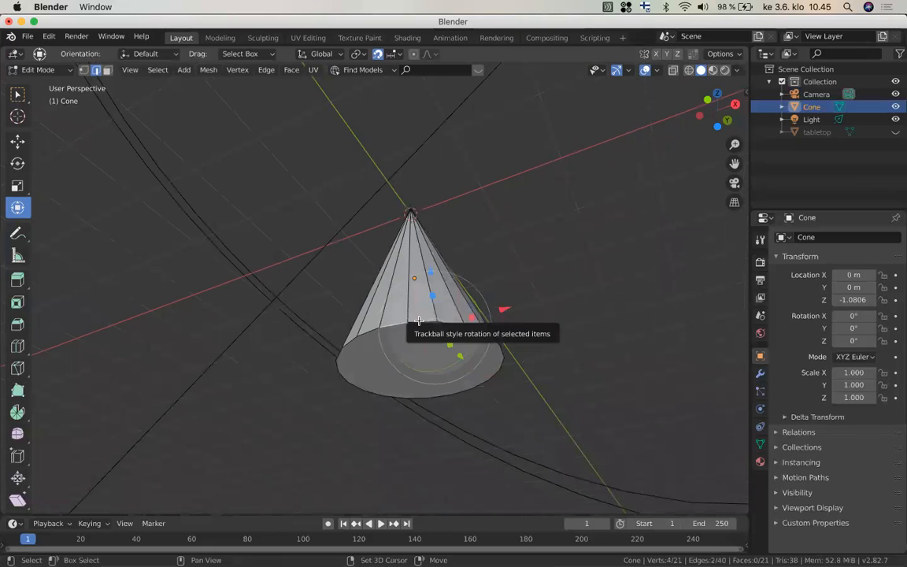
Select the cone's full base edge loop and face, then switch to Edge select mode
shift+click(450, 325)
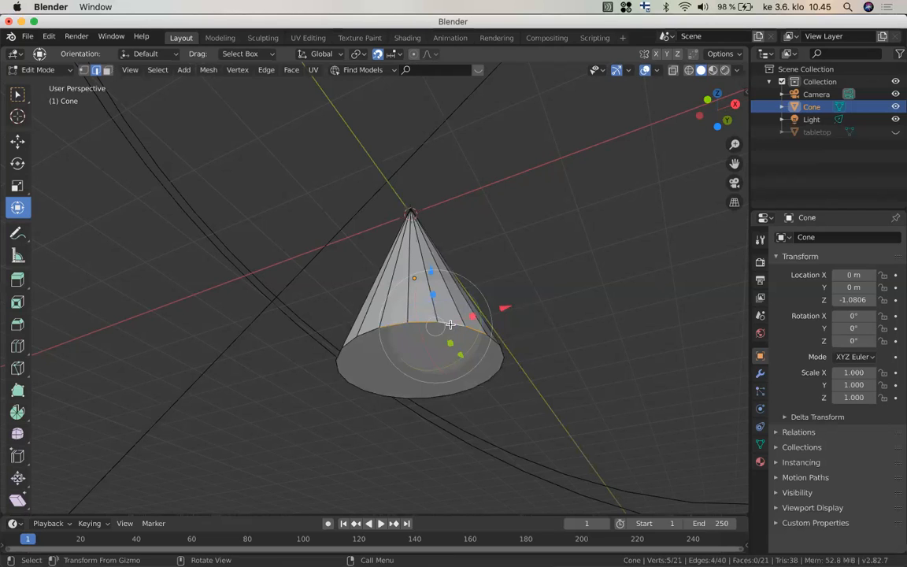
alt+click(368, 330)
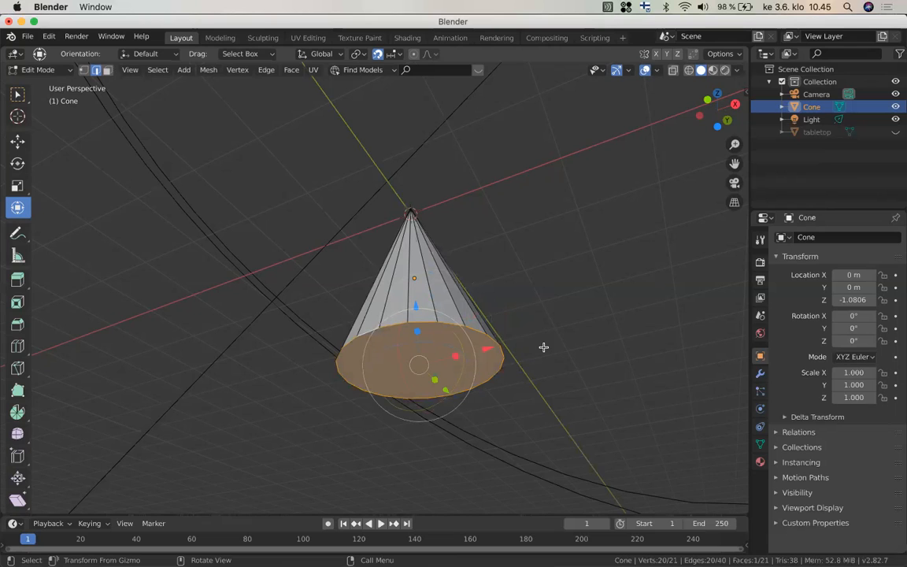
middle_drag(543, 347, 524, 340)
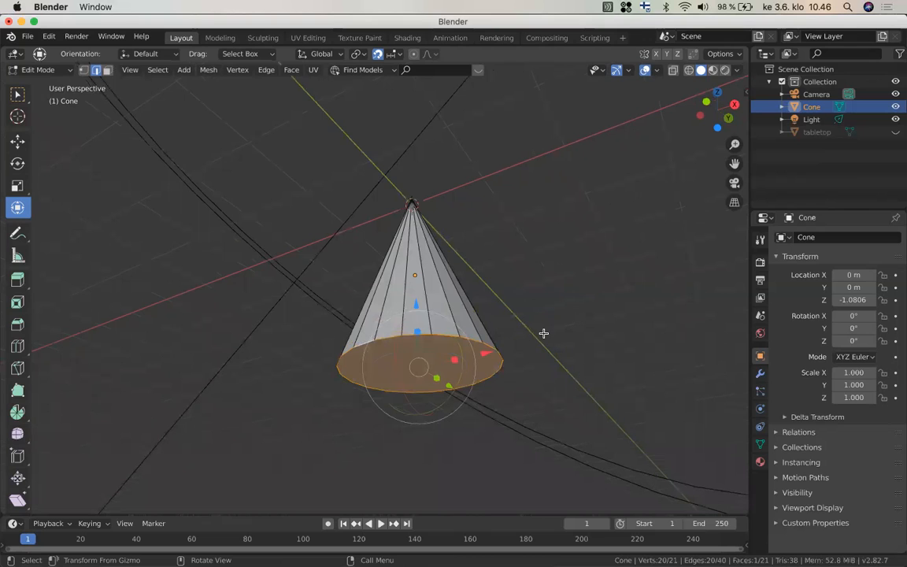
click(581, 310)
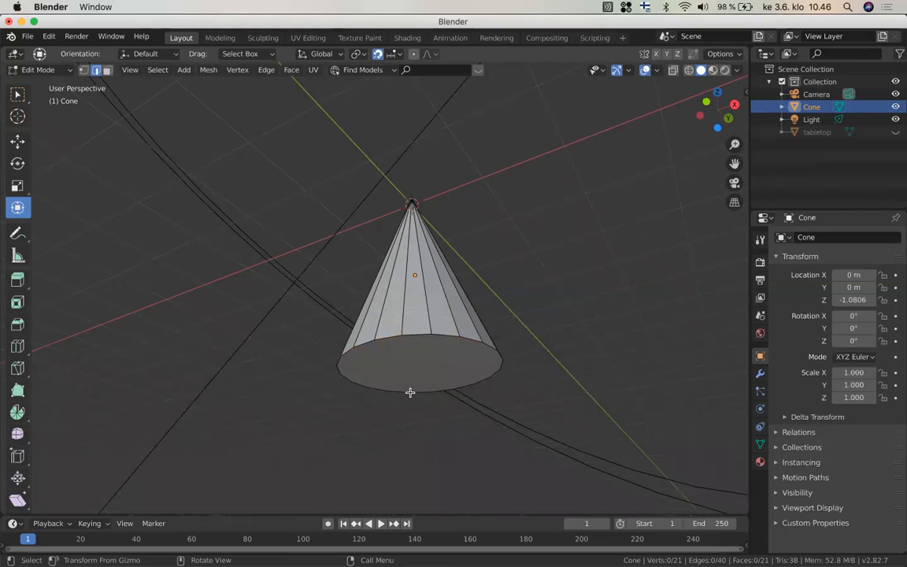
alt+click(445, 333)
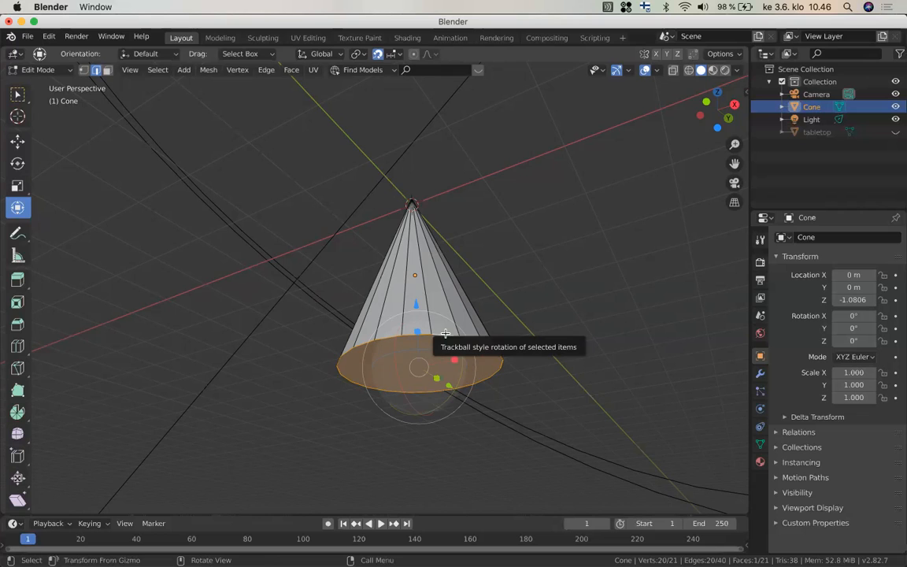
click(96, 70)
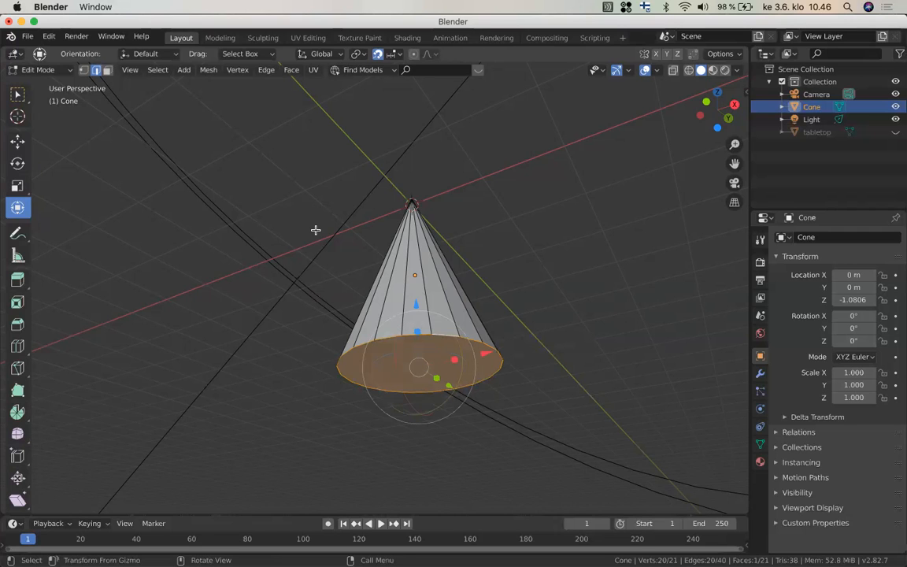
scroll(316, 230, up, 3)
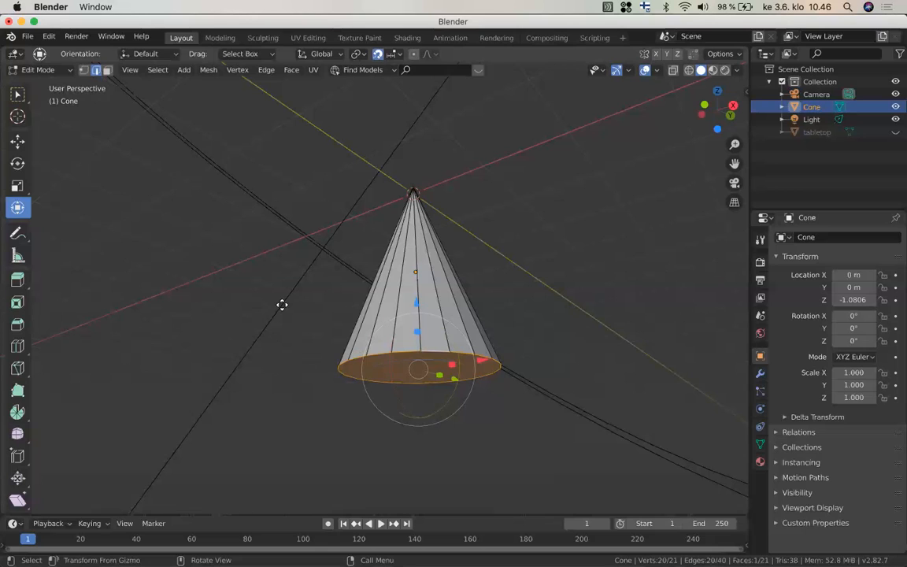
Extrude the cone's base face 1 m
key(e)
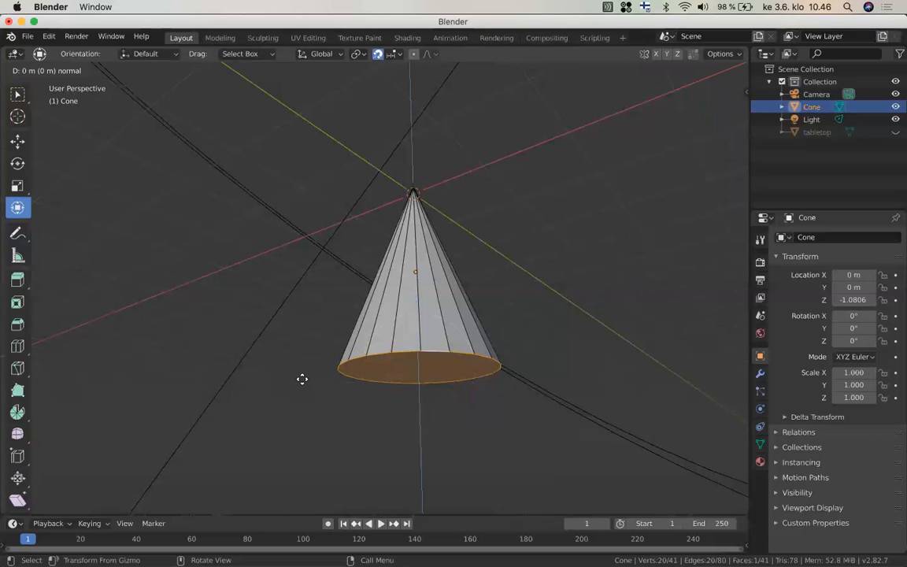
key(1)
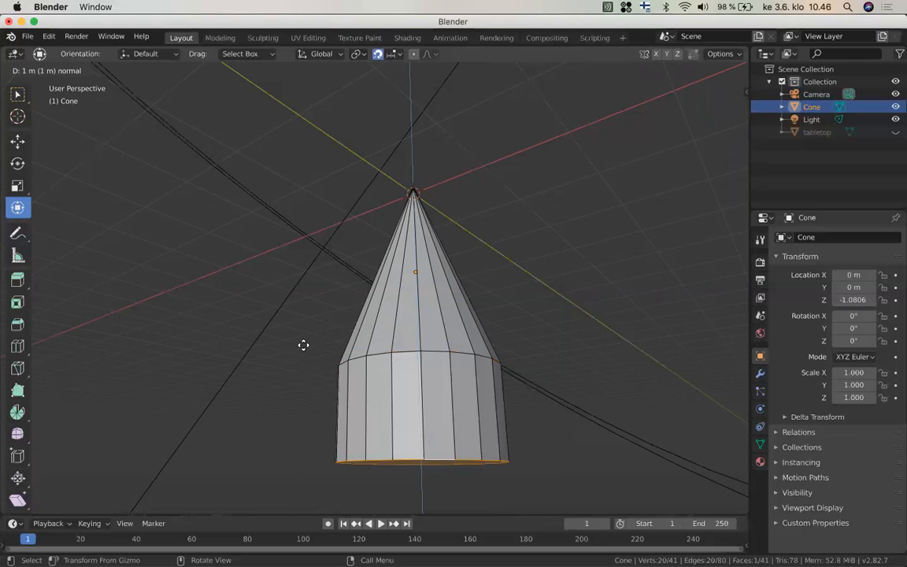
key(BackSpace)
key(1)
key(Return)
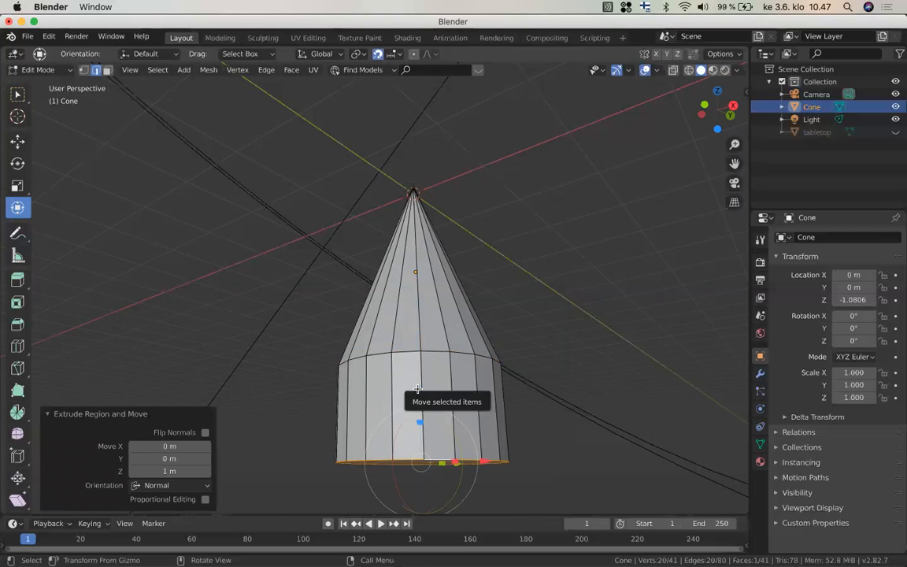
Drag the new bottom ring vertically and begin scaling it
mouse_move(417, 388)
mouse_down()
mouse_move(417, 360)
mouse_move(418, 376)
mouse_up()
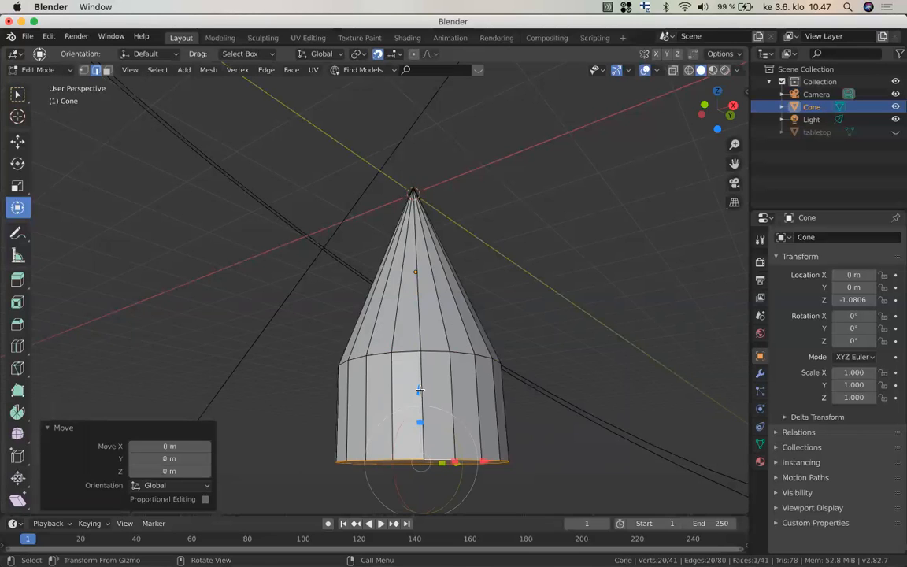
drag(420, 389, 420, 389)
drag(419, 384, 416, 353)
scroll(350, 358, right, 1)
scroll(350, 359, right, 2)
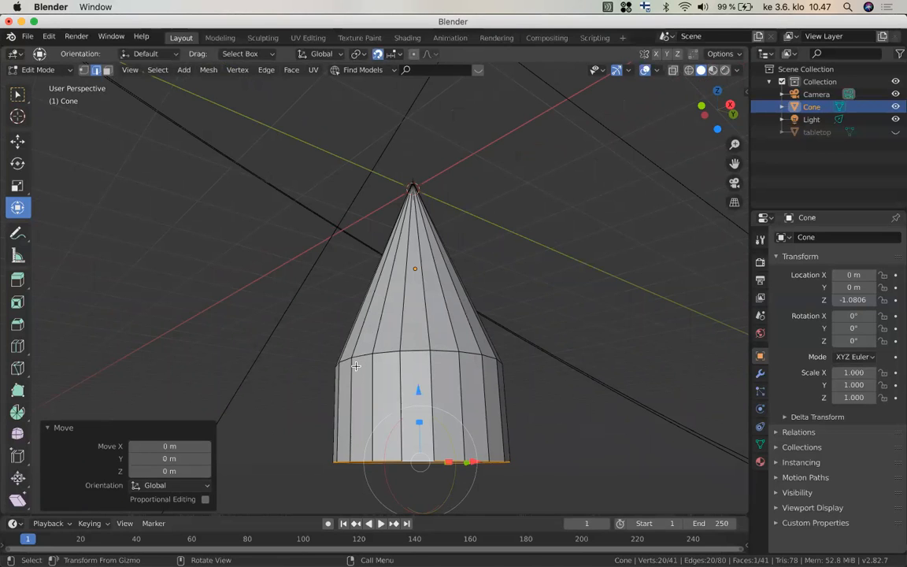
key(s)
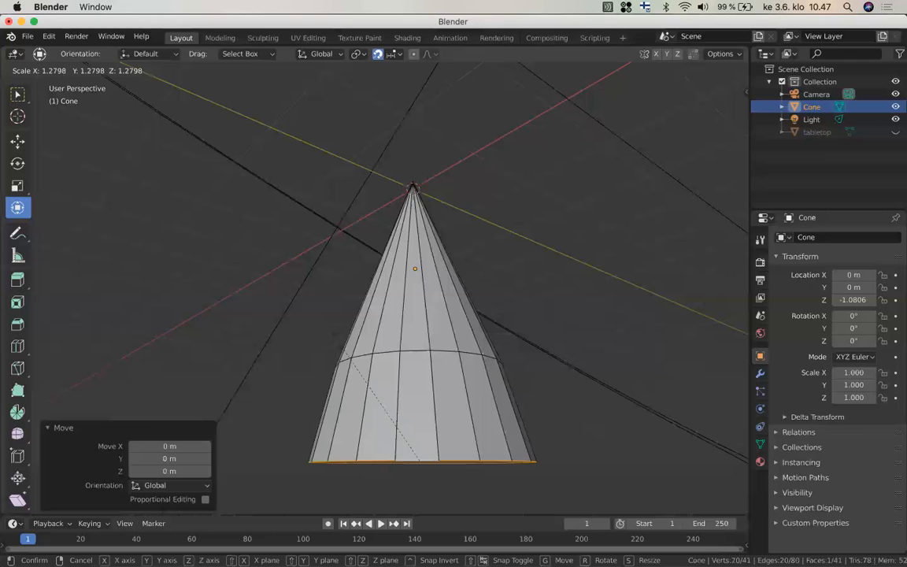
Widen the bottom ring to 1.645 and confirm a zero-offset vertical move
click(310, 306)
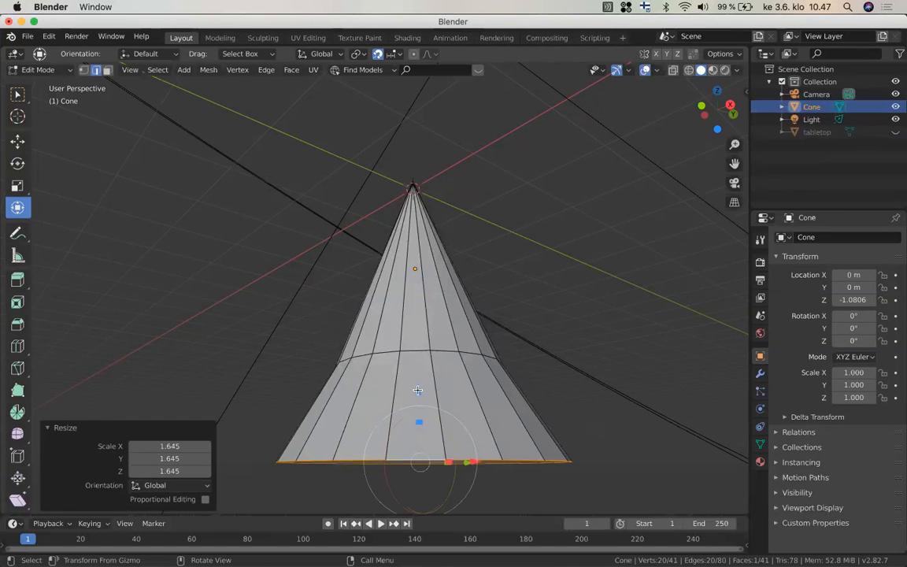
key(g)
key(z)
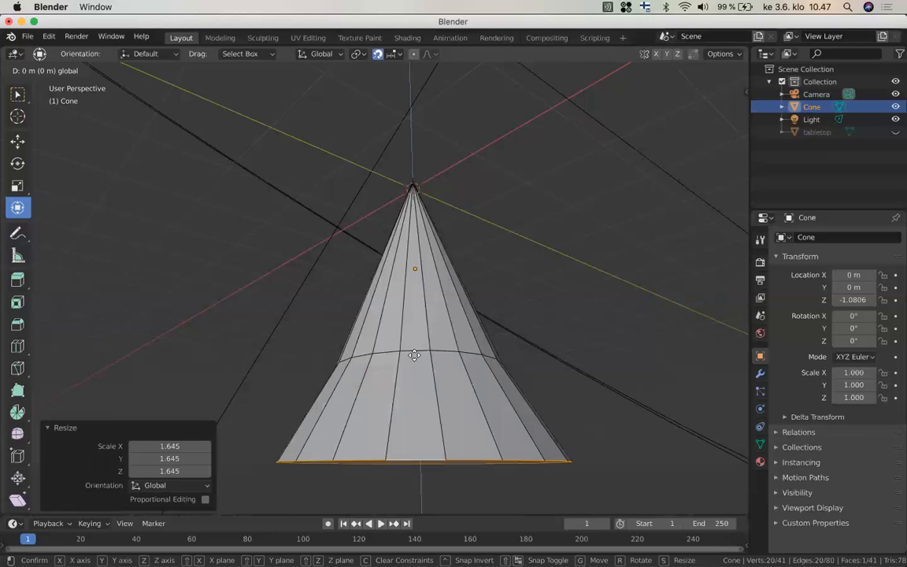
click(415, 358)
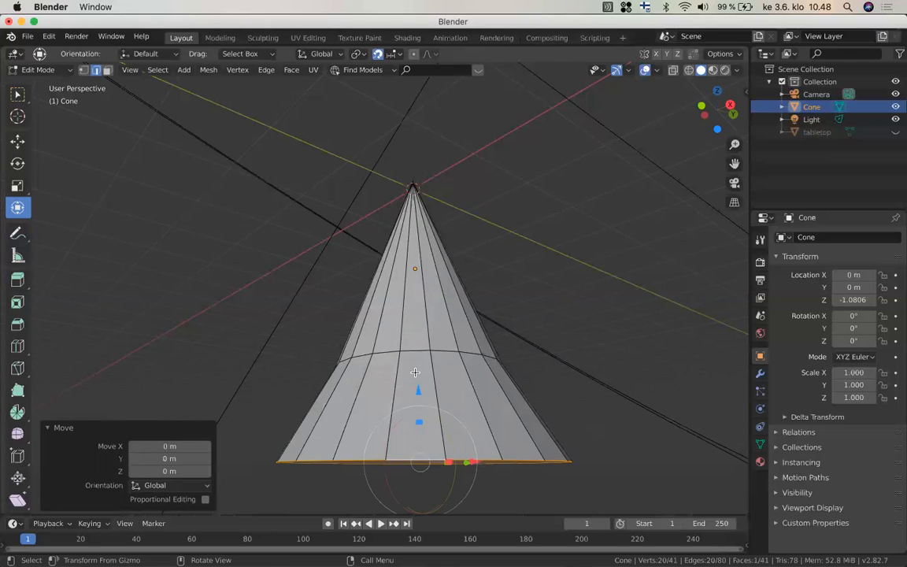
Quit Blender without saving the Untitled scene
key(ctrl)
key(super+q)
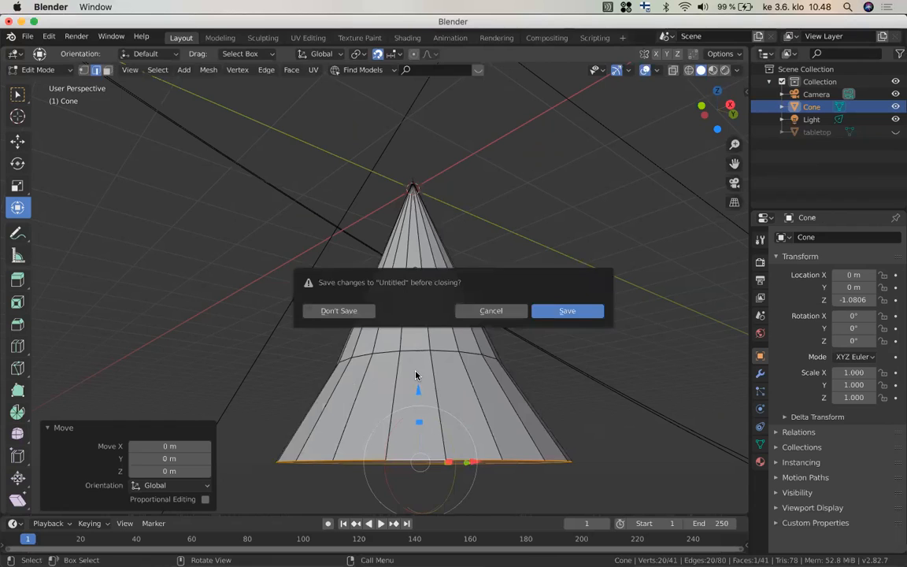
click(339, 312)
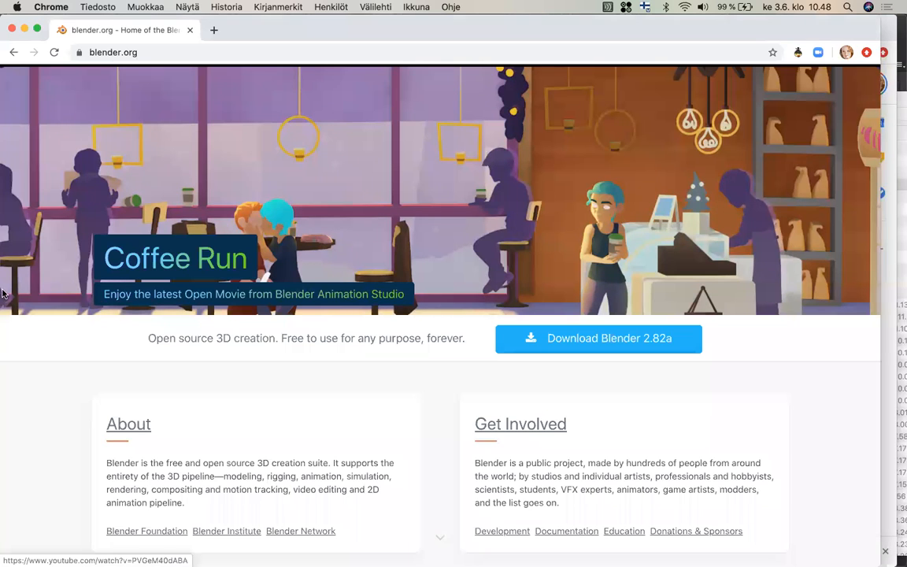
Relaunch Blender from the macOS Dock
mouse_move(4, 311)
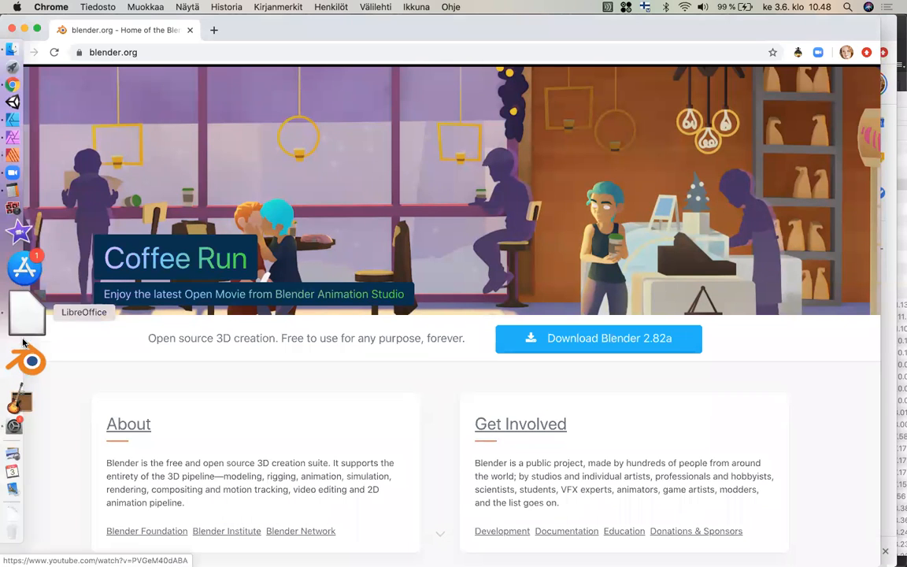
click(23, 335)
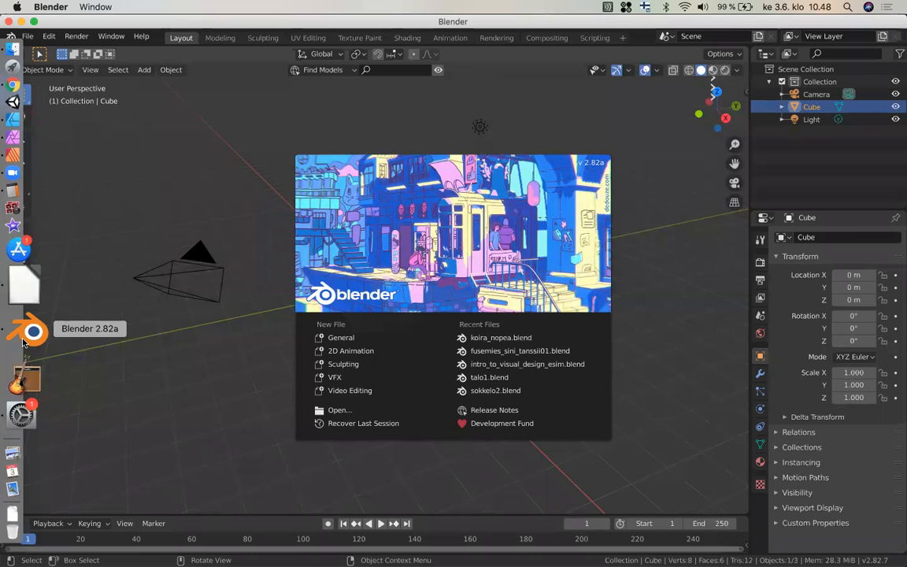
Dismiss the start-up splash screen and browse the BlenderKit asset thumbnails
click(232, 389)
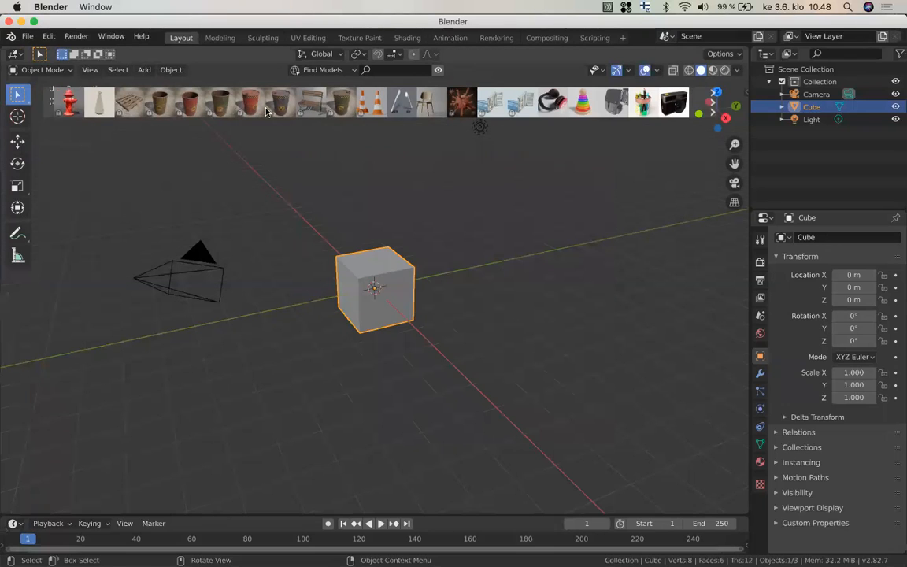
mouse_move(312, 111)
mouse_move(397, 100)
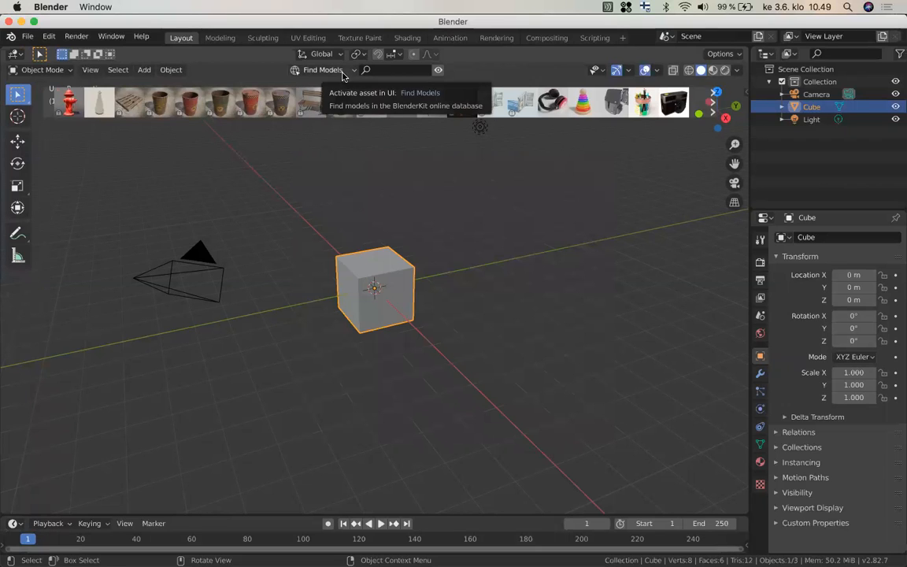
Hide the BlenderKit asset bar, toggle the cube's Edit Mode, and select the Transform tool
click(439, 71)
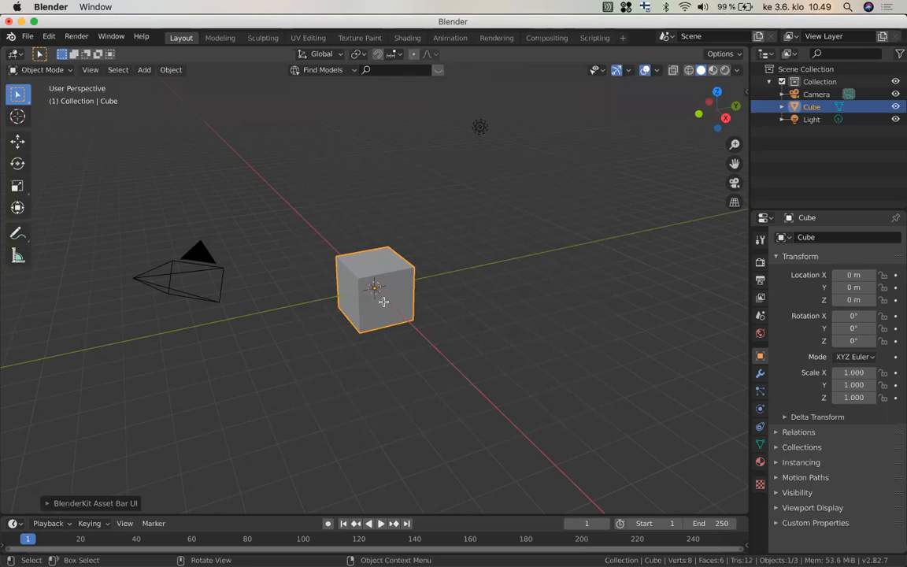
key(Tab)
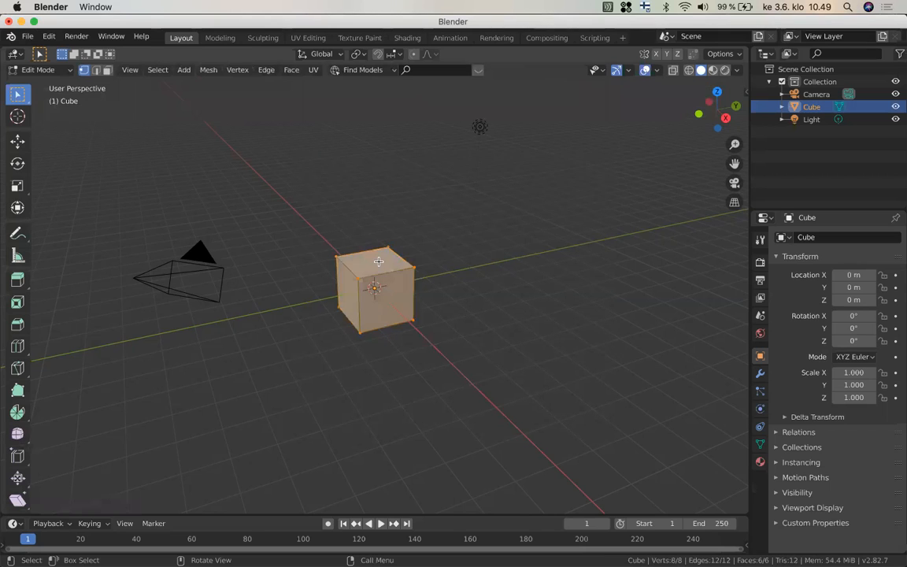
key(Tab)
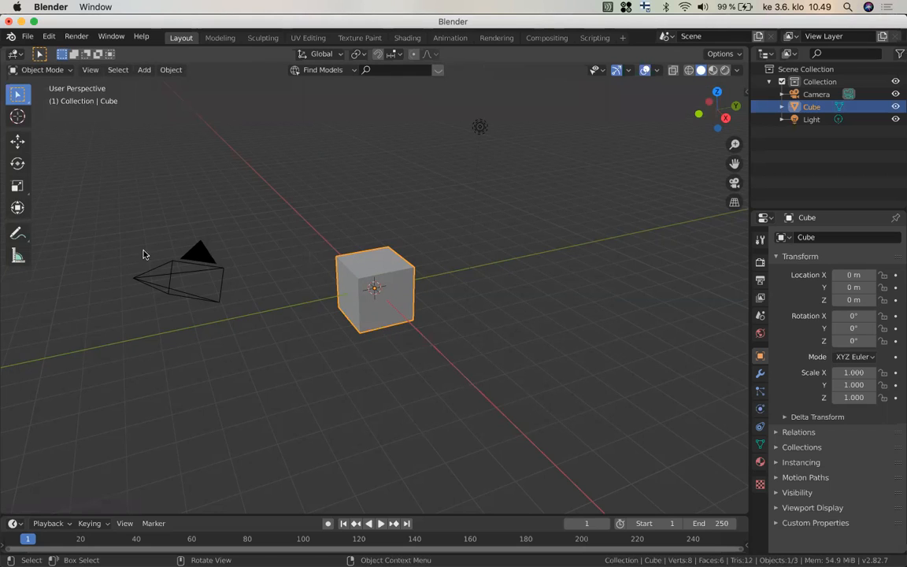
click(17, 208)
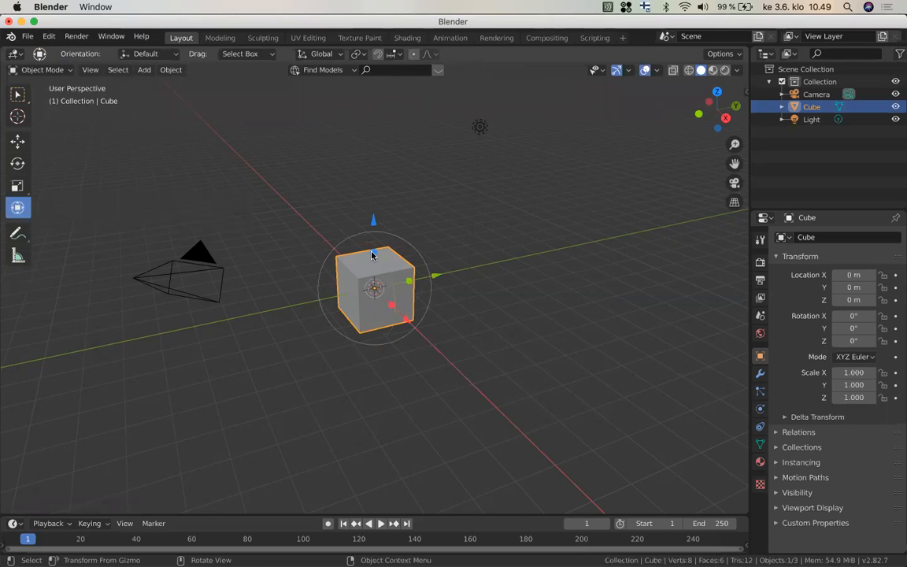
Scale the cube into a flat slab of 2.895 × 2.846 × 0.193
drag(374, 252, 377, 285)
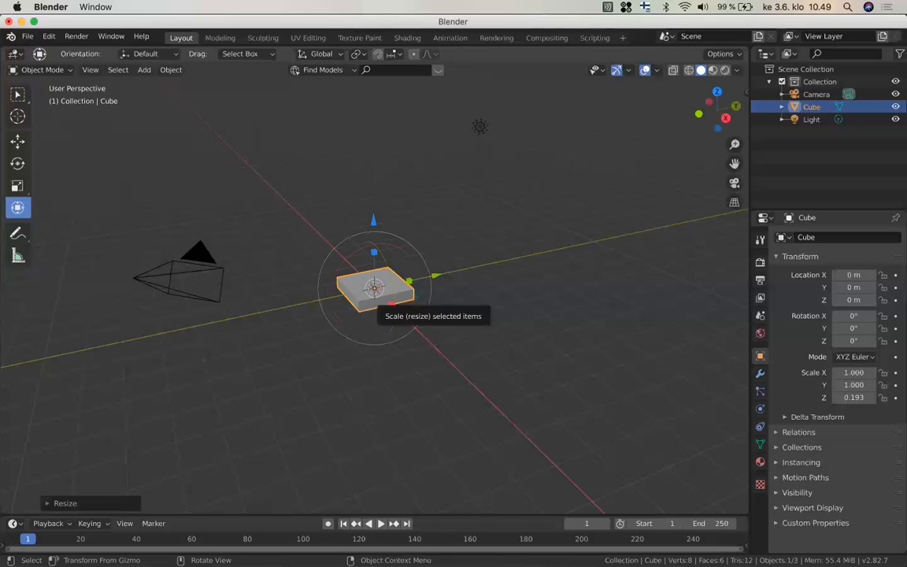
drag(391, 302, 410, 283)
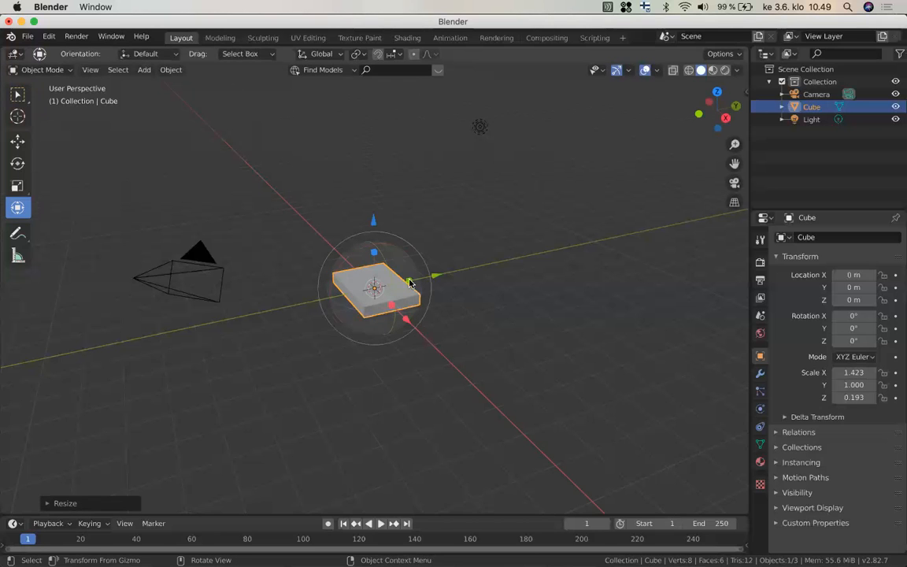
drag(409, 280, 370, 299)
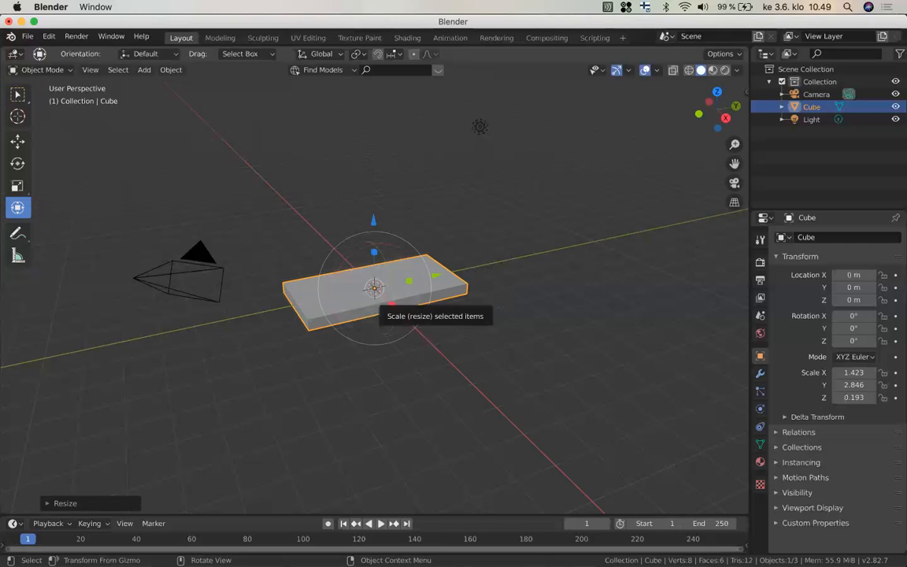
drag(391, 303, 415, 329)
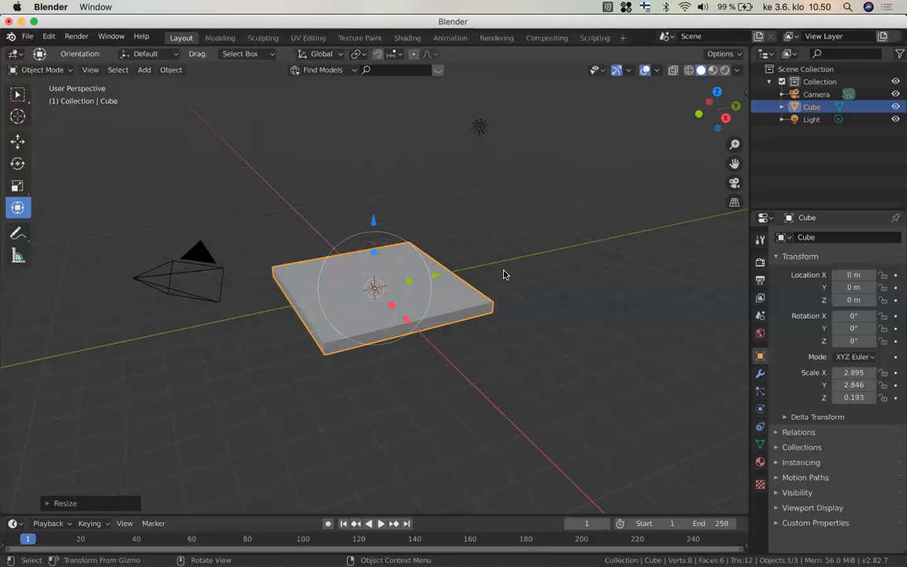
Add a new cone and raise it above the slab's centre to Z 2.8099 m
click(581, 267)
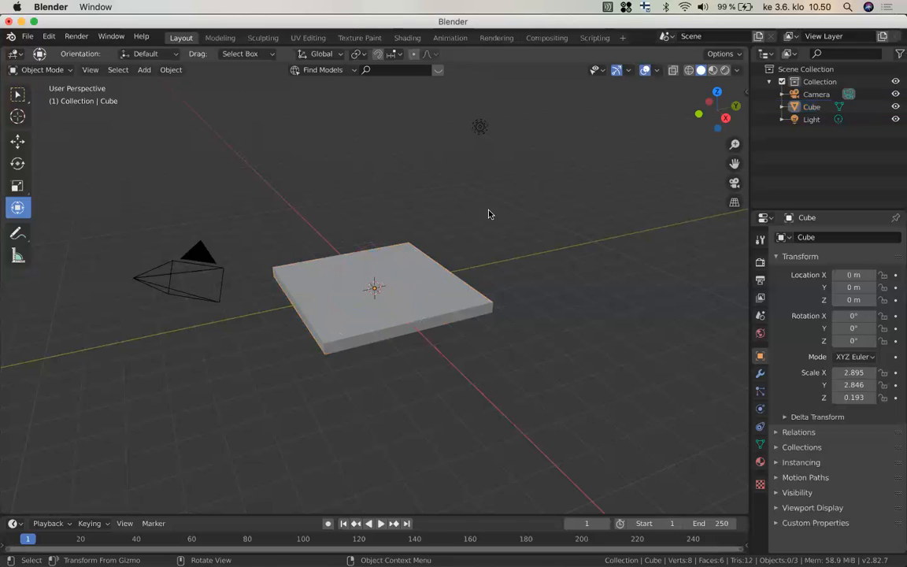
key(shift+a)
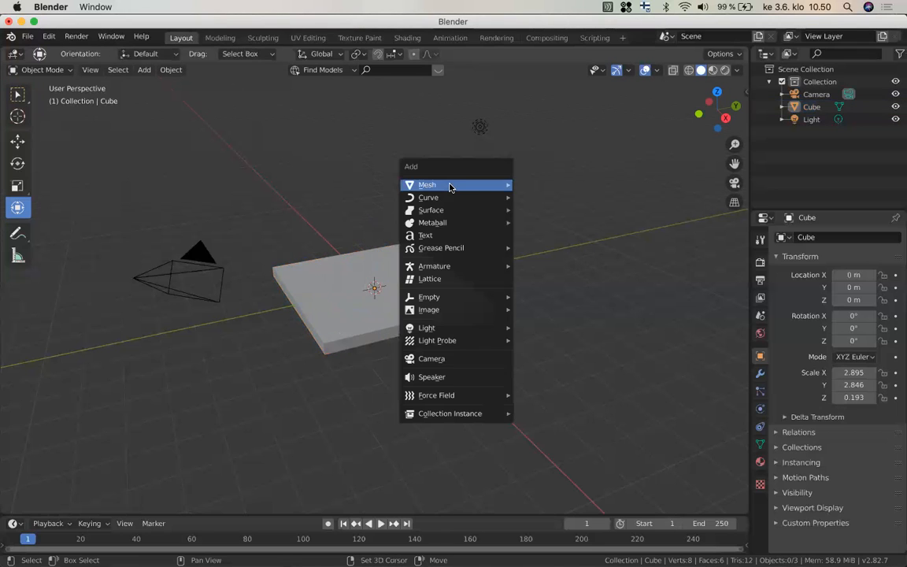
mouse_move(449, 186)
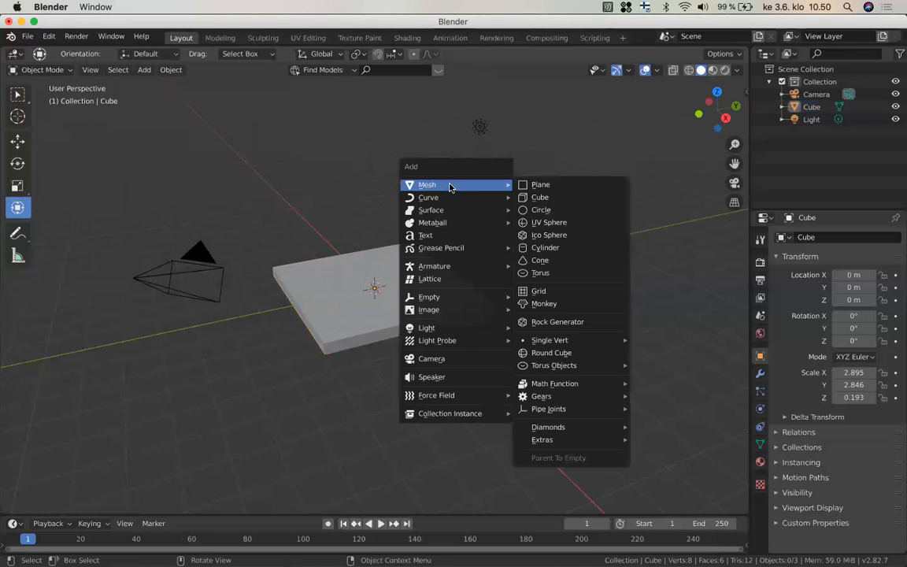
click(543, 260)
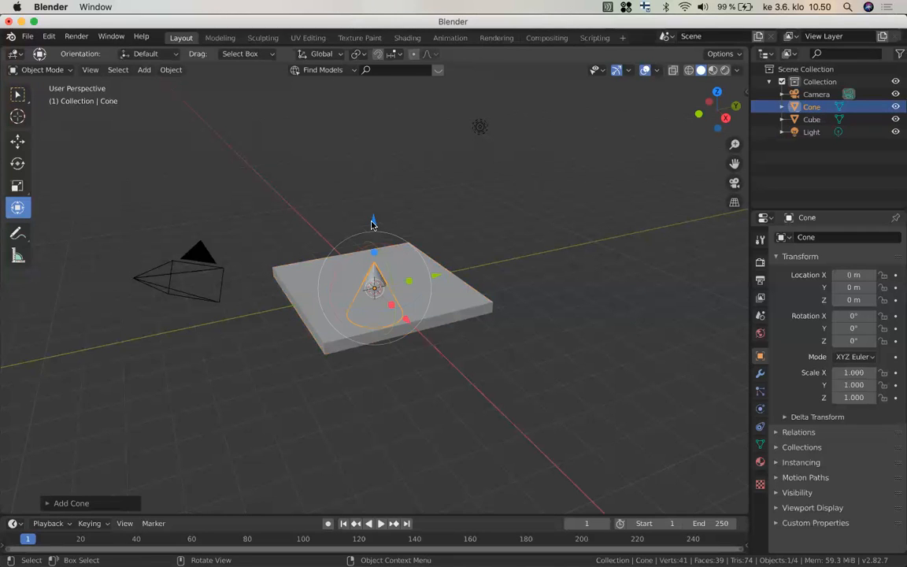
drag(374, 224, 364, 144)
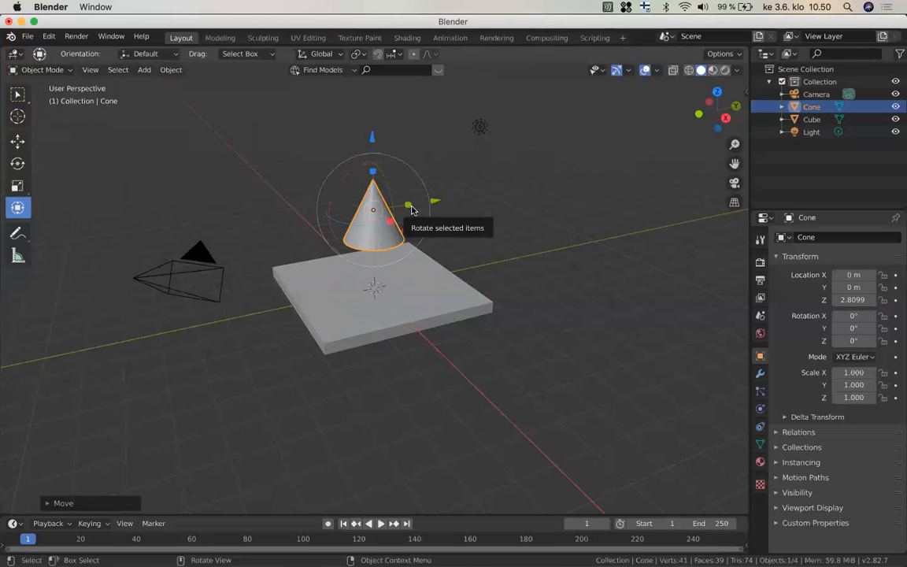
scroll(411, 210, up, 3)
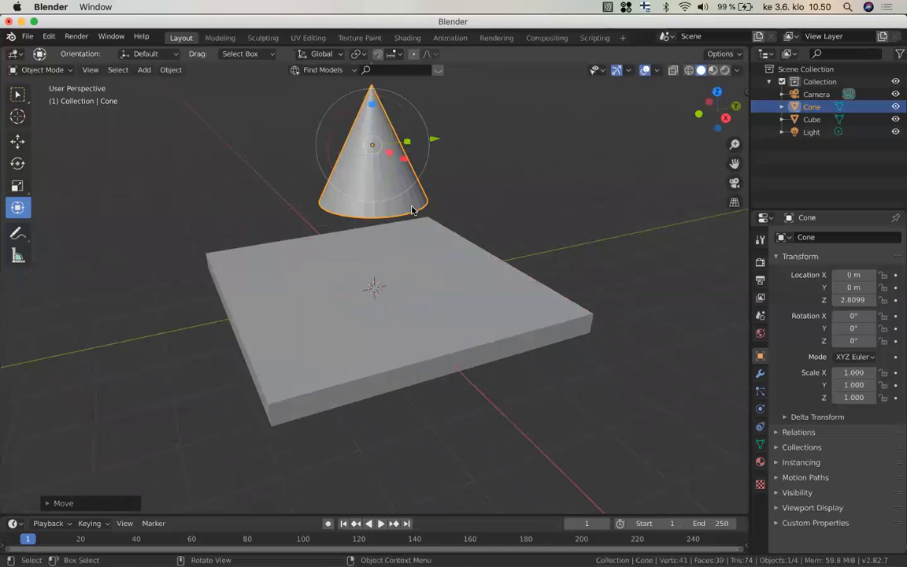
scroll(411, 210, up, 3)
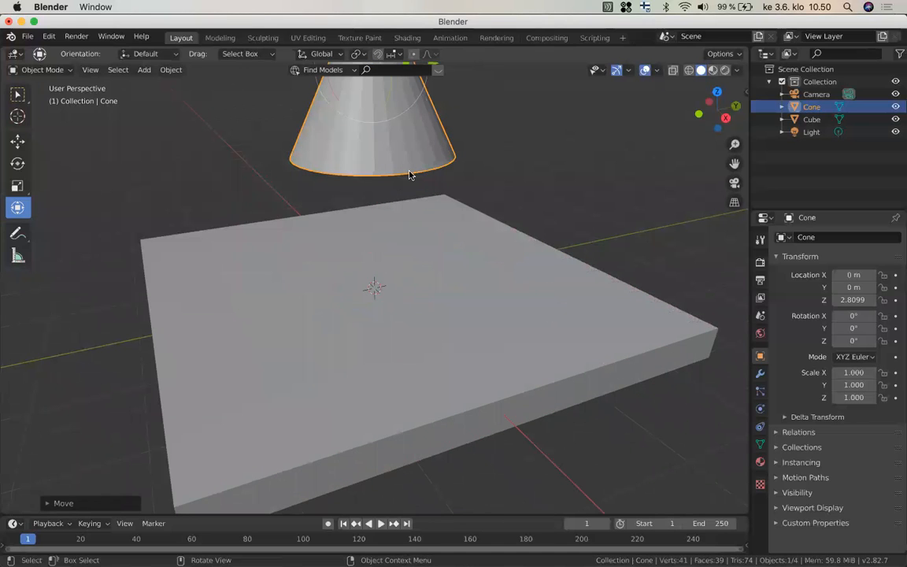
shift+scroll(409, 174, up, 3)
shift+scroll(410, 175, up, 3)
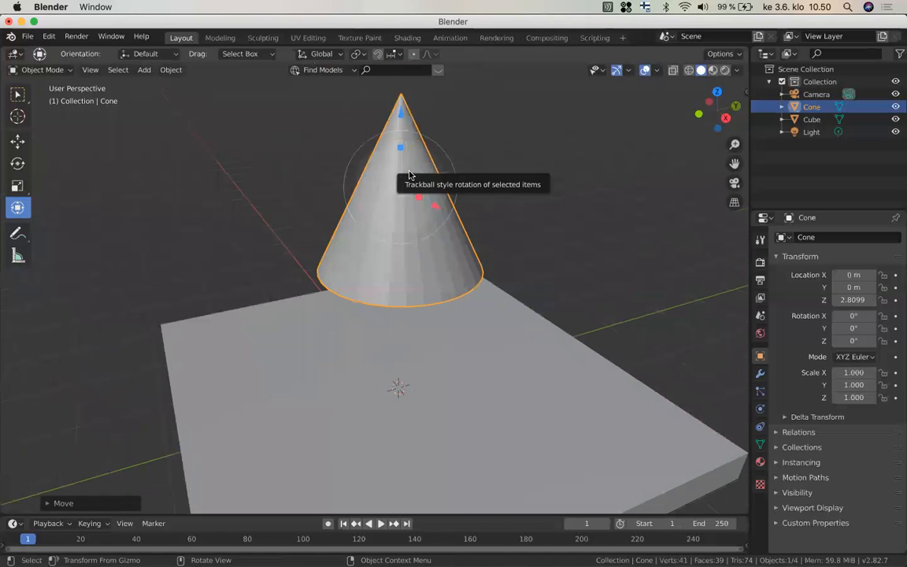
click(163, 73)
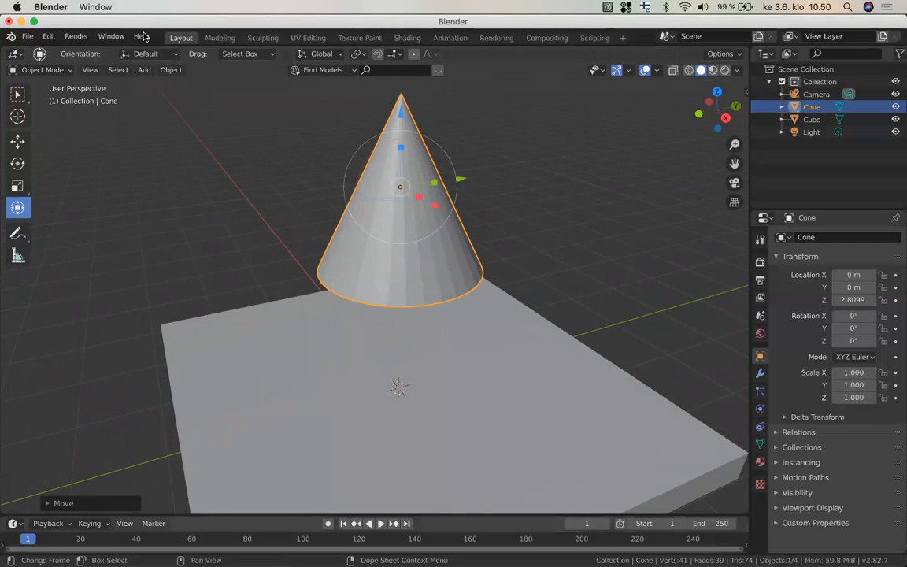
click(163, 71)
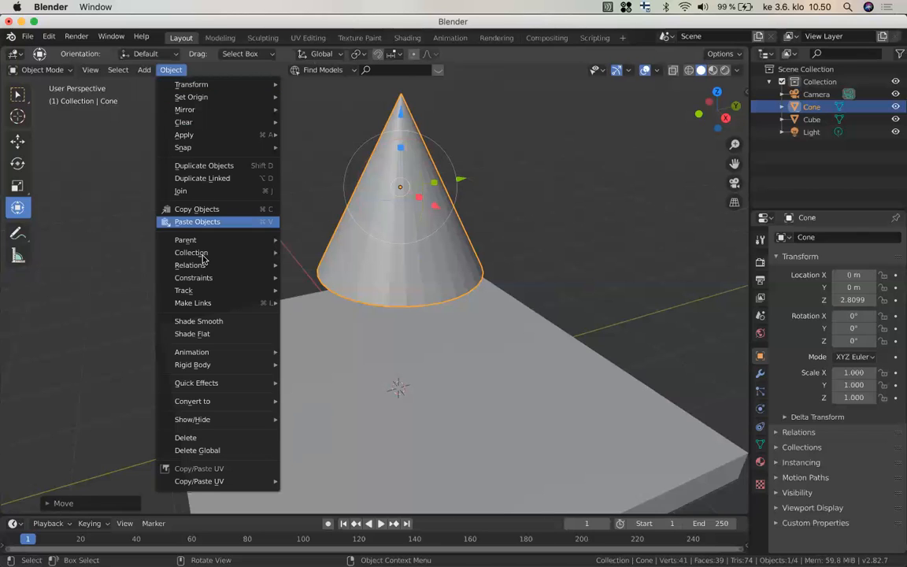
click(218, 327)
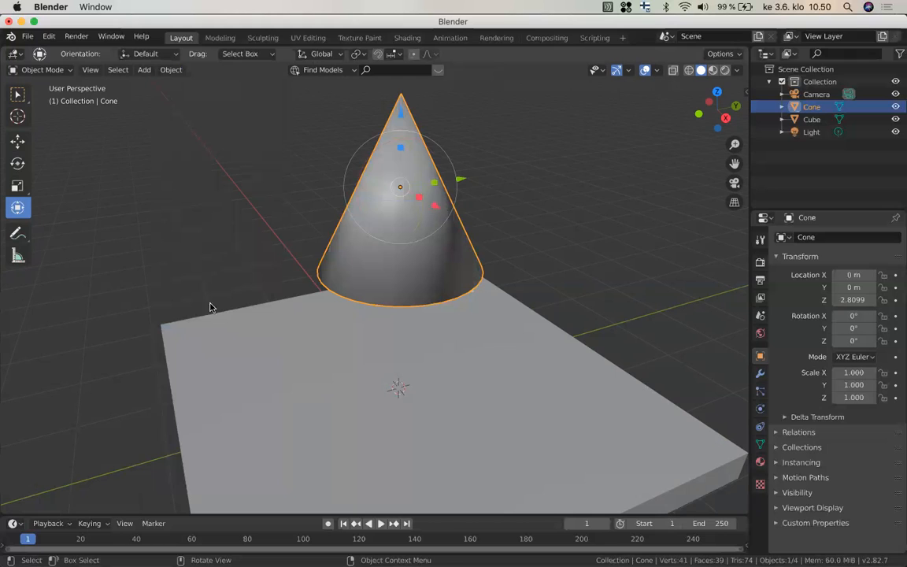
click(171, 71)
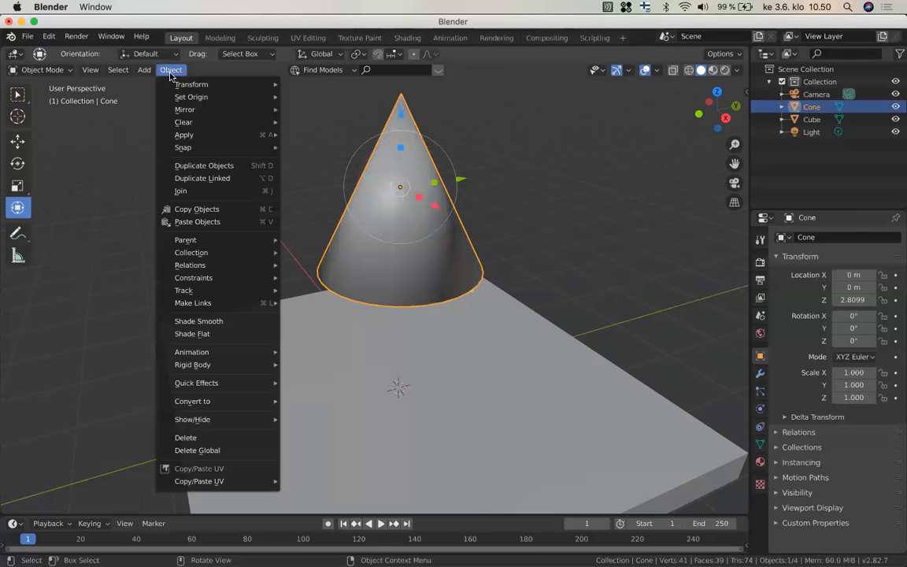
click(222, 339)
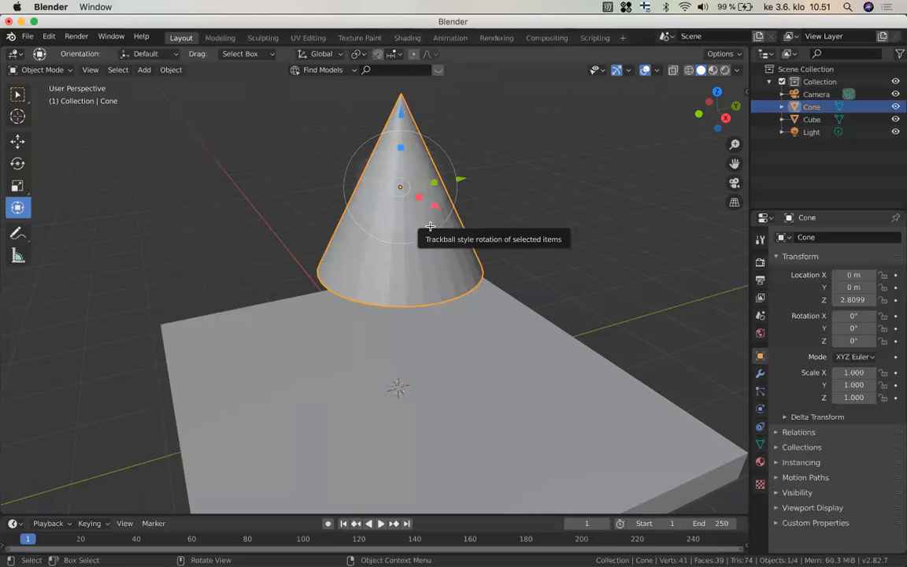
In Edit Mode, extrude the cone's bottom face about 0.28 m down into a short band
key(Tab)
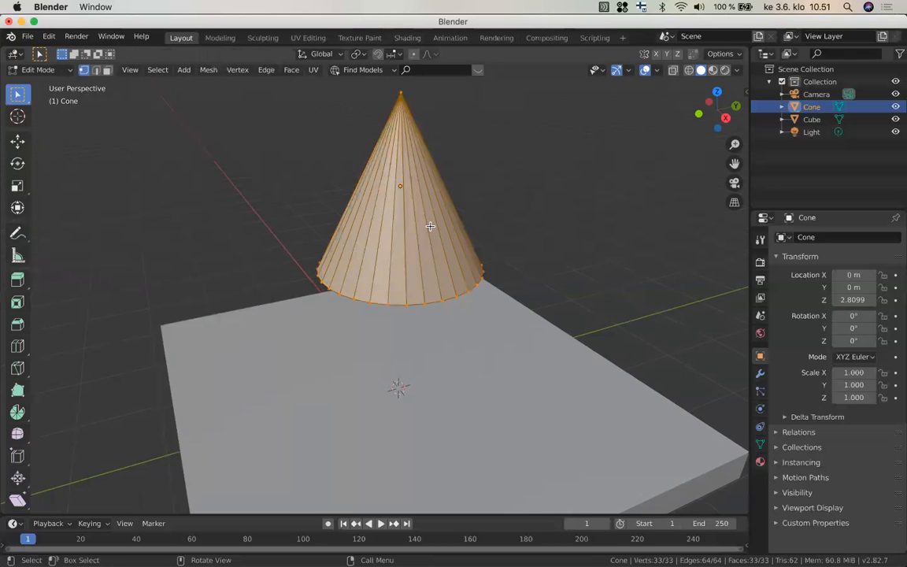
scroll(430, 226, down, 5)
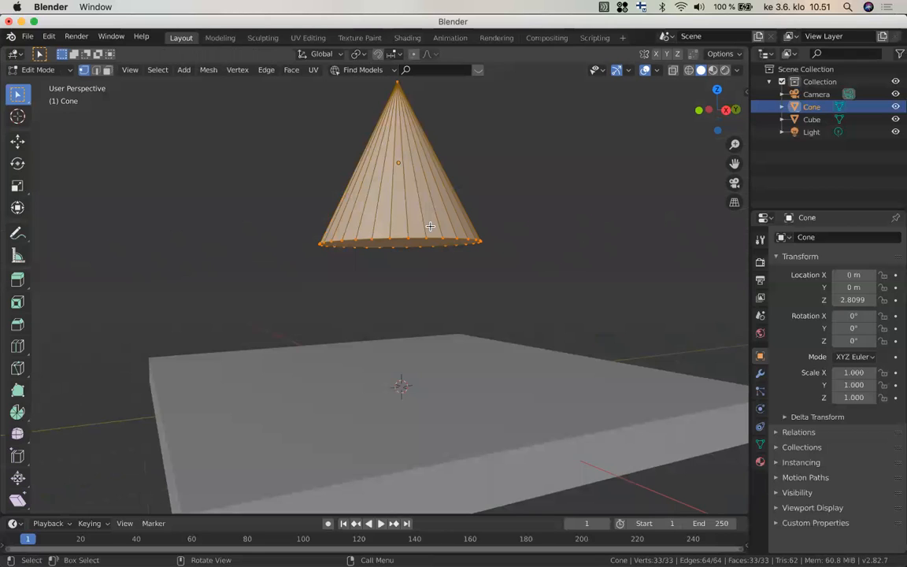
scroll(431, 224, down, 3)
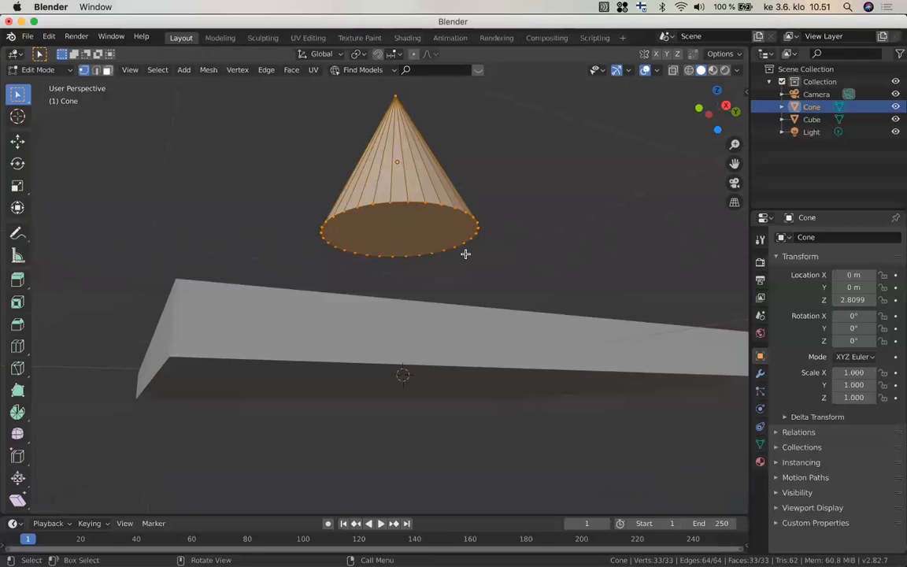
key(3)
click(421, 224)
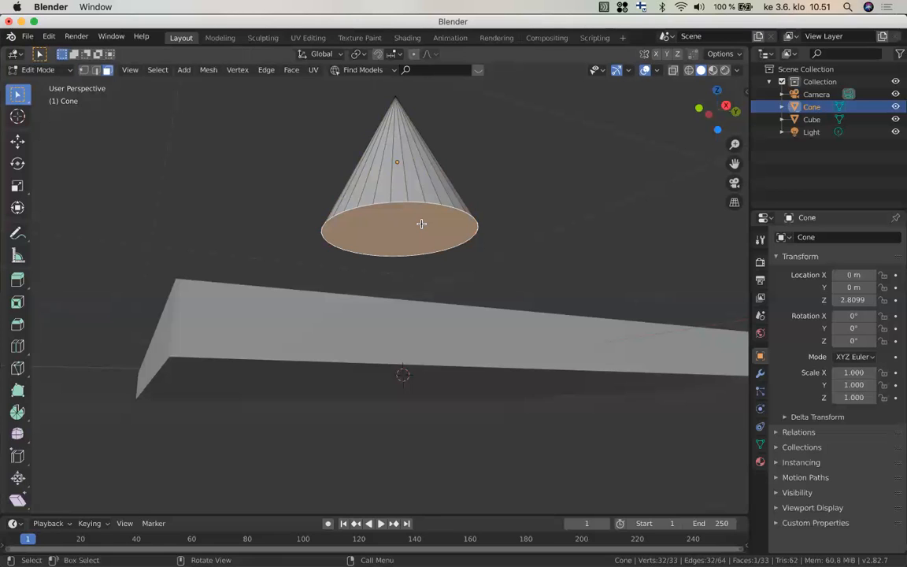
key(e)
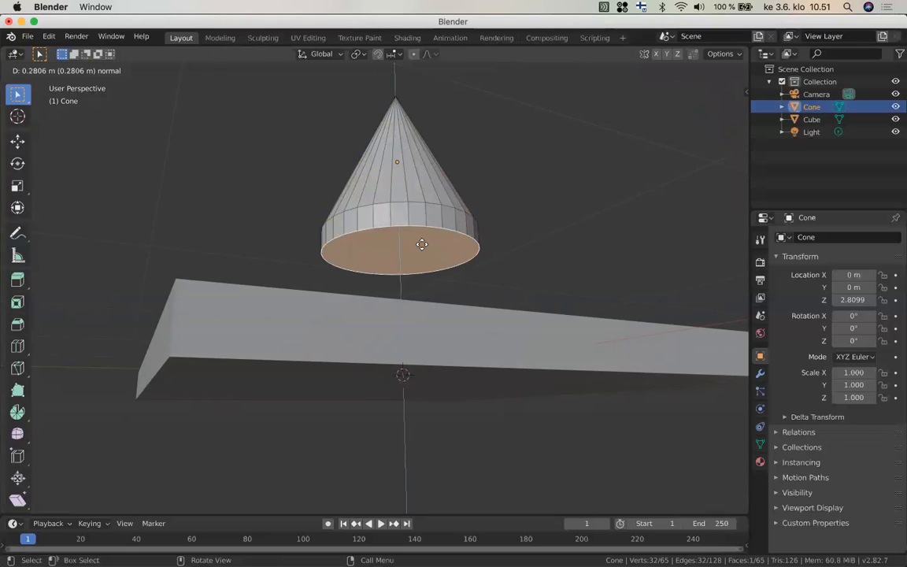
click(422, 244)
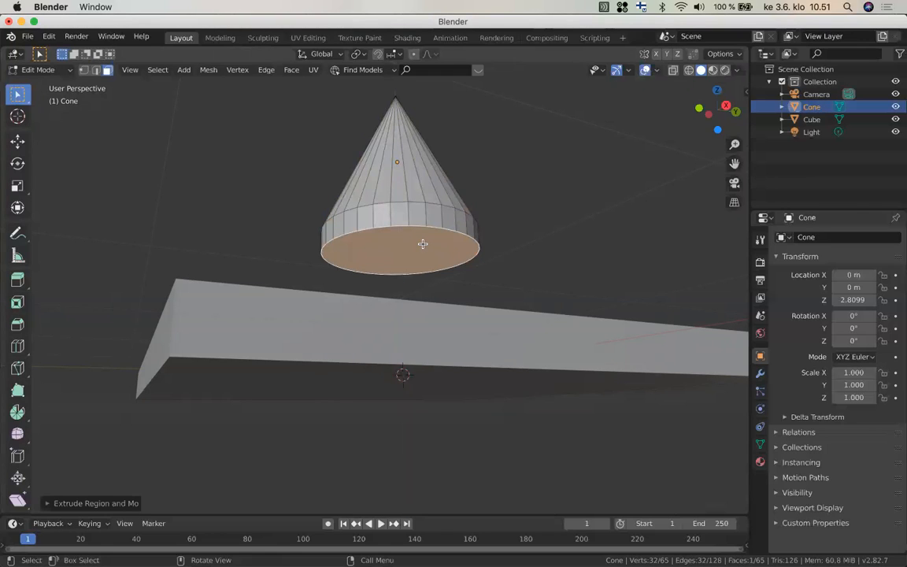
scroll(422, 244, up, 2)
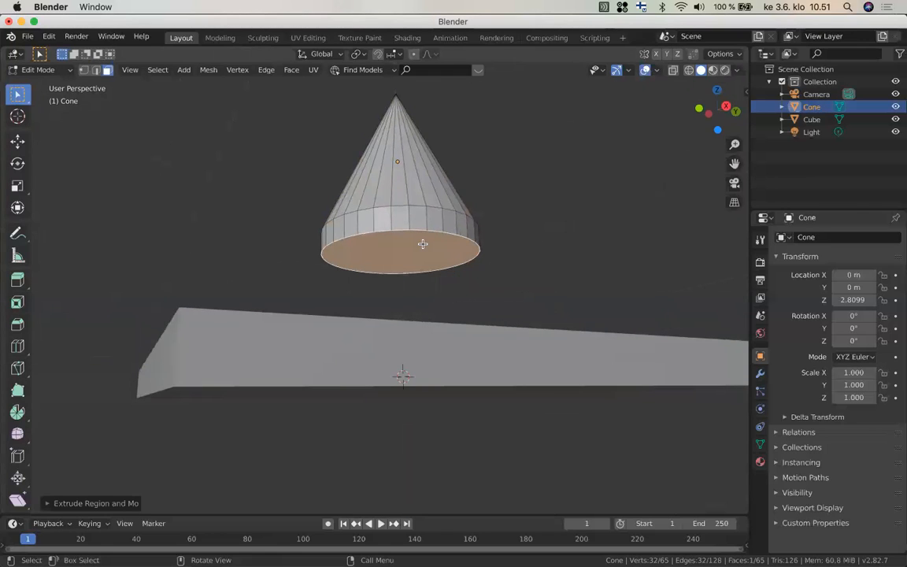
scroll(423, 244, up, 5)
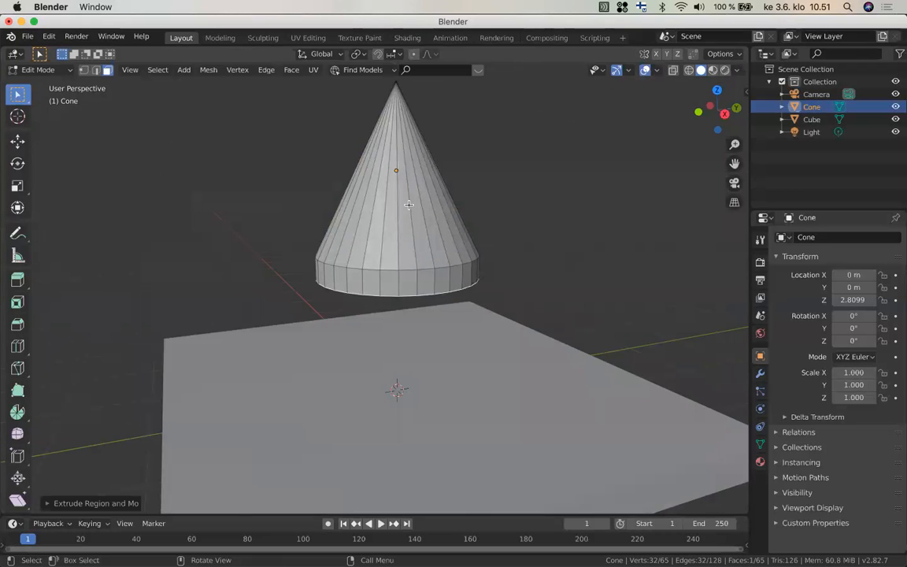
key(ctrl)
Cancel a first loop-cut attempt and switch the cone's mesh to edge select mode
key(ctrl+r)
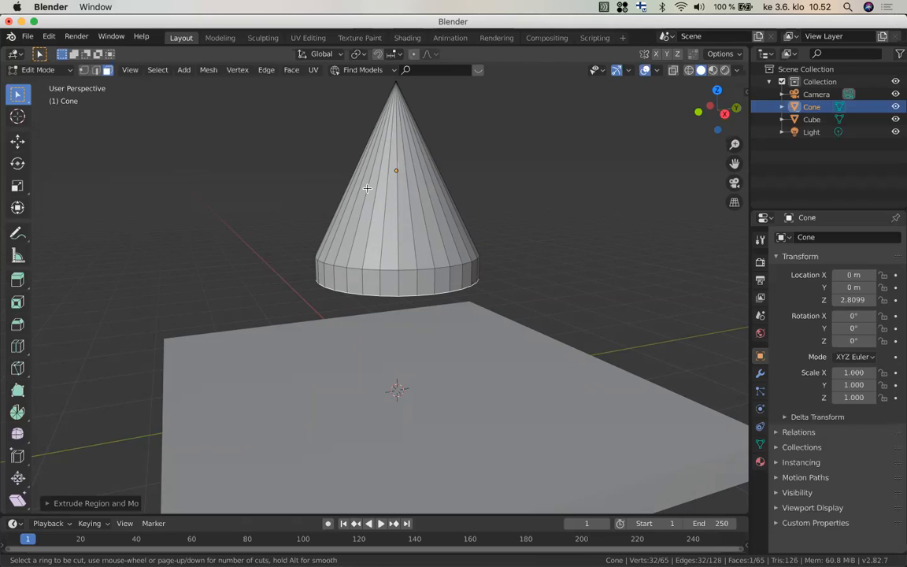
key(Escape)
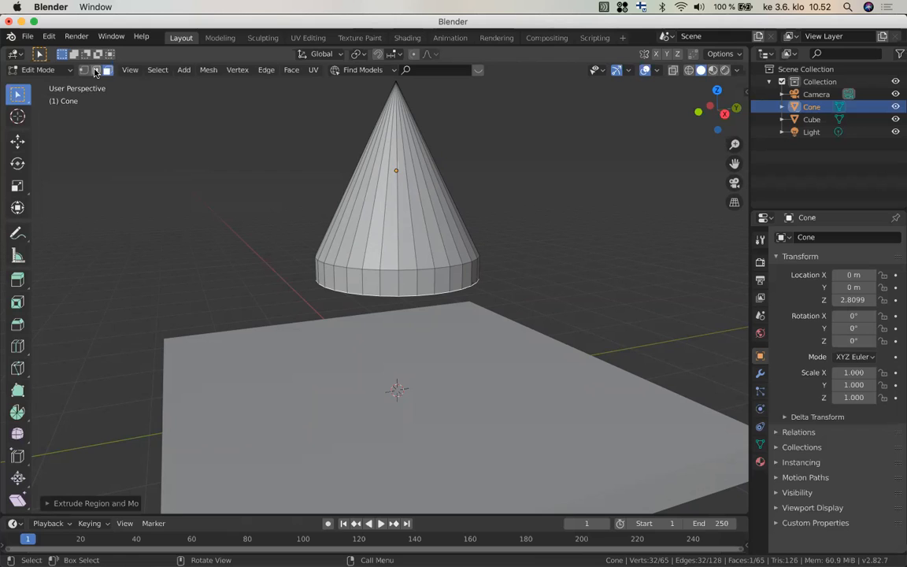
click(96, 70)
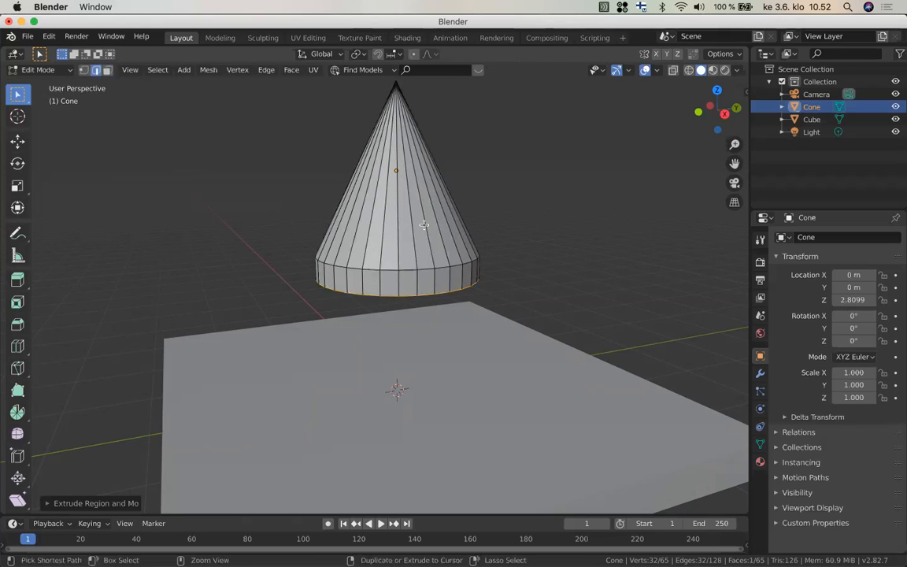
key(ctrl+r)
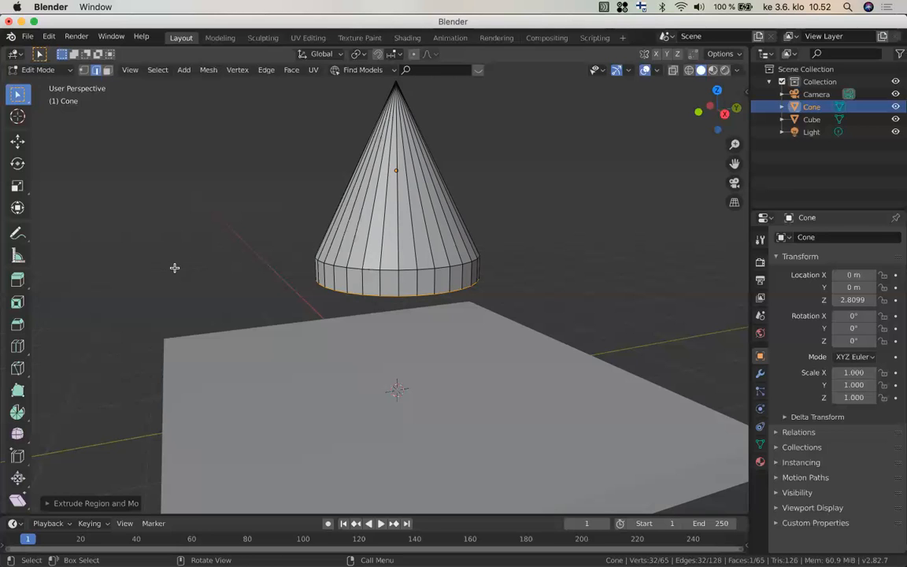
With the Loop Cut tool, add an edge loop to the cone, then undo it
click(19, 346)
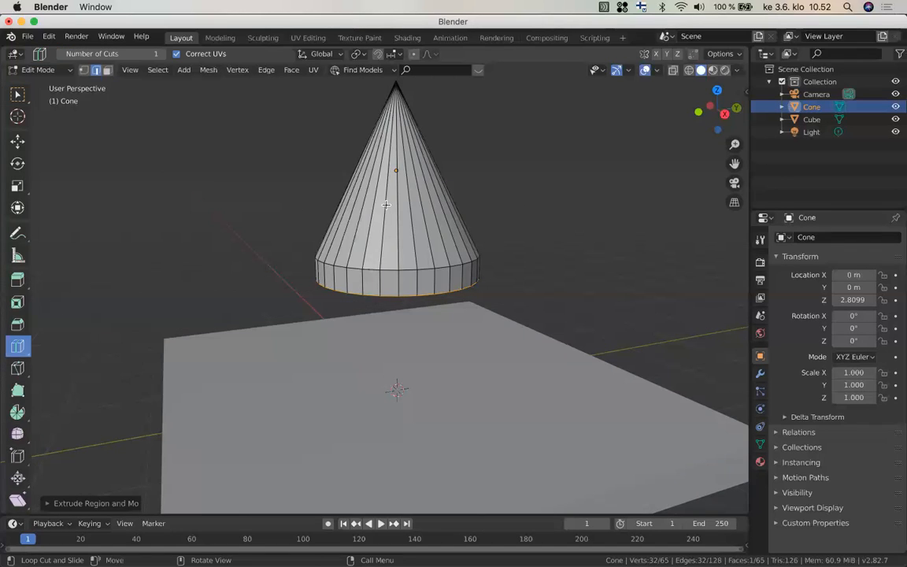
click(397, 203)
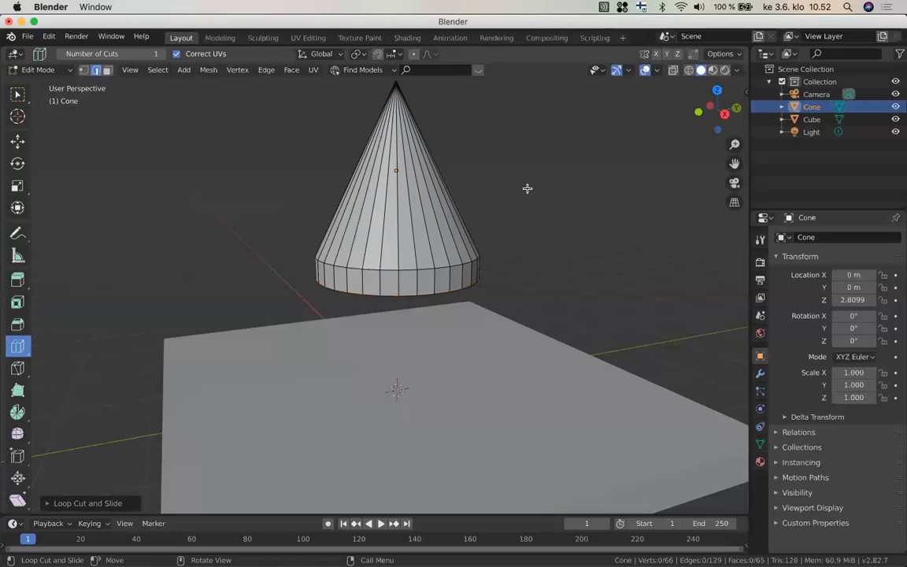
key(ctrl+z)
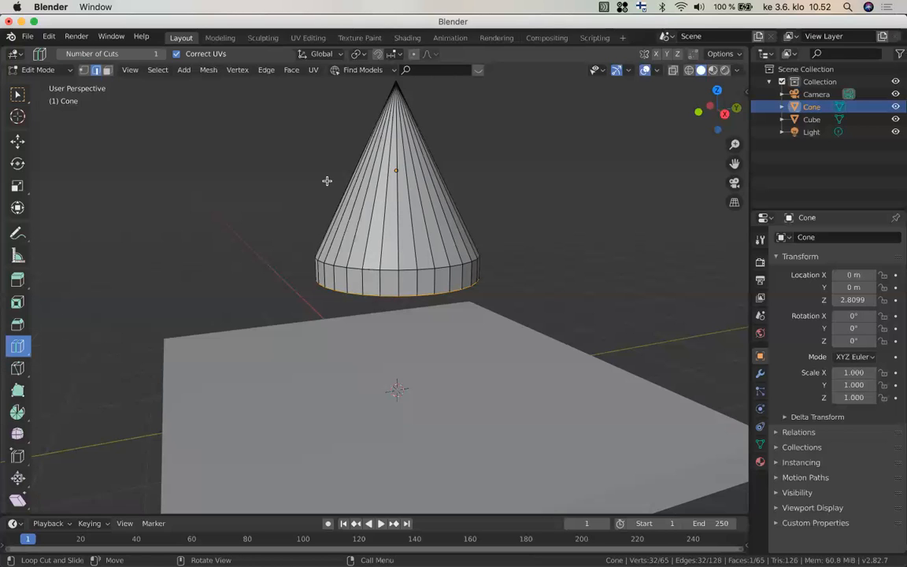
scroll(327, 181, down, 1)
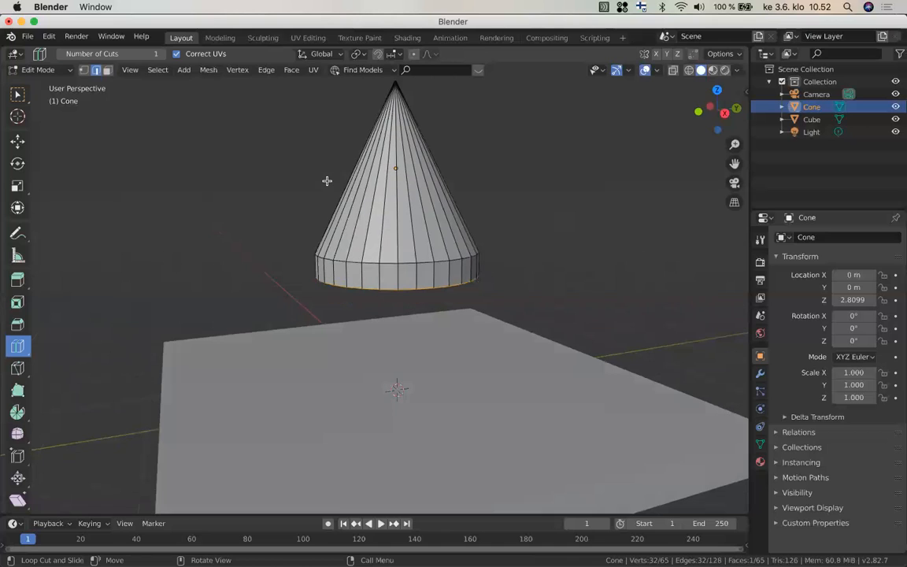
scroll(327, 181, down, 2)
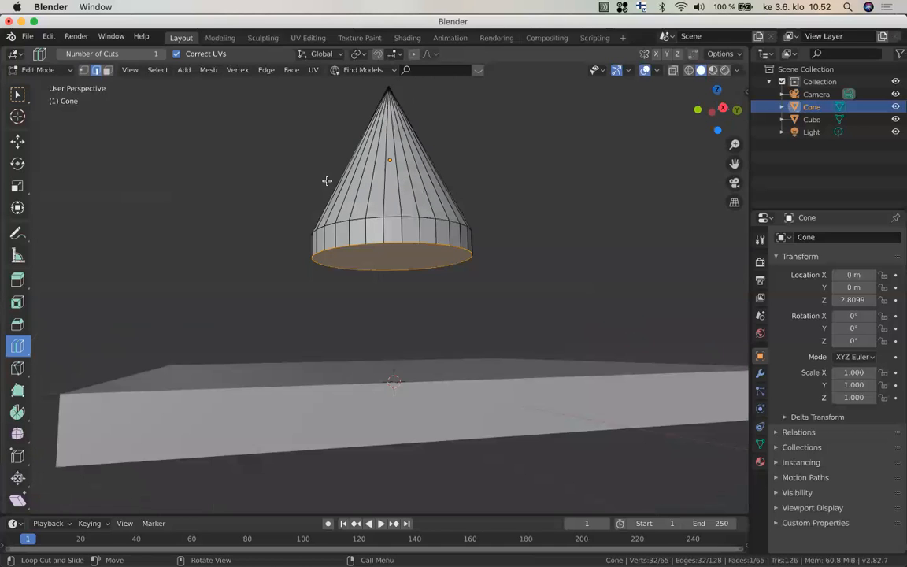
Try further loop cuts along the cone's side, undoing the misplaced upper cut
click(327, 181)
scroll(326, 181, up, 3)
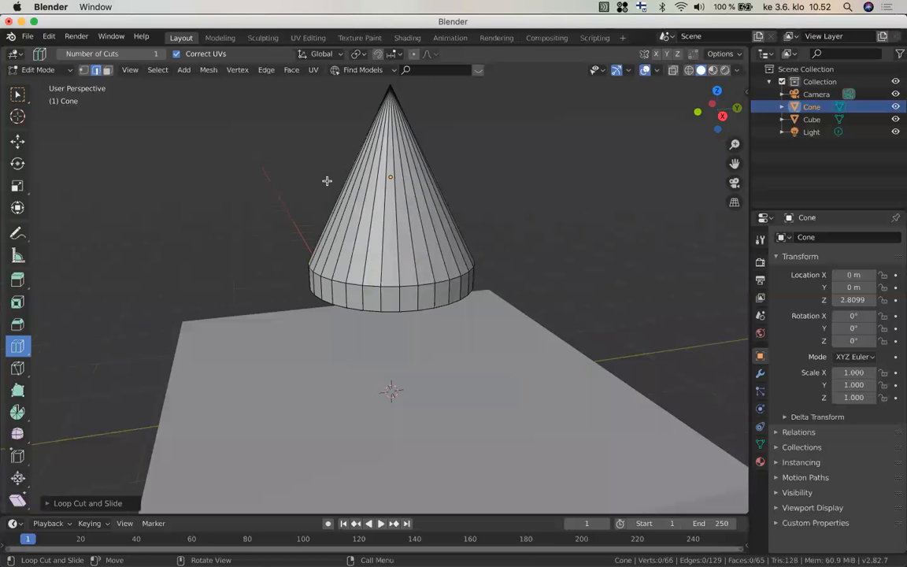
scroll(327, 181, down, 1)
scroll(327, 181, down, 1)
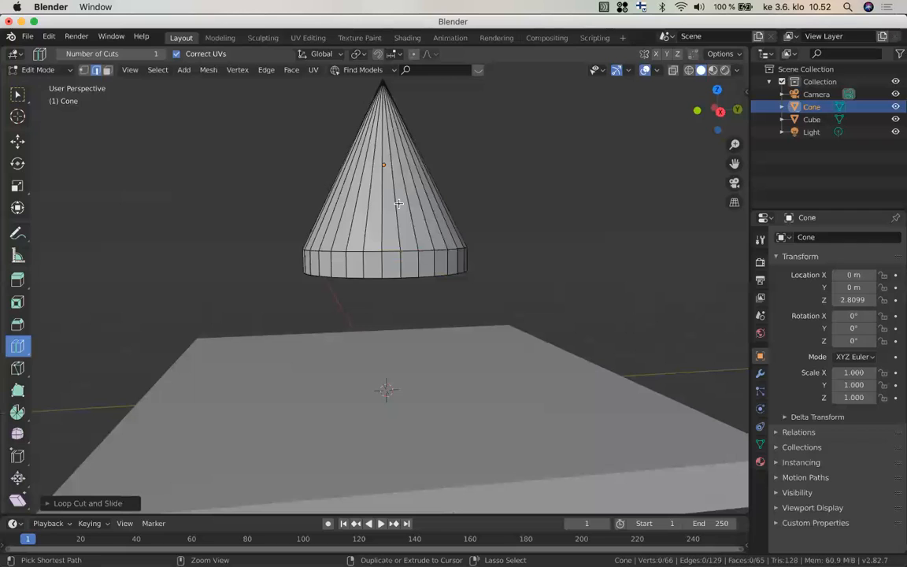
drag(367, 161, 438, 224)
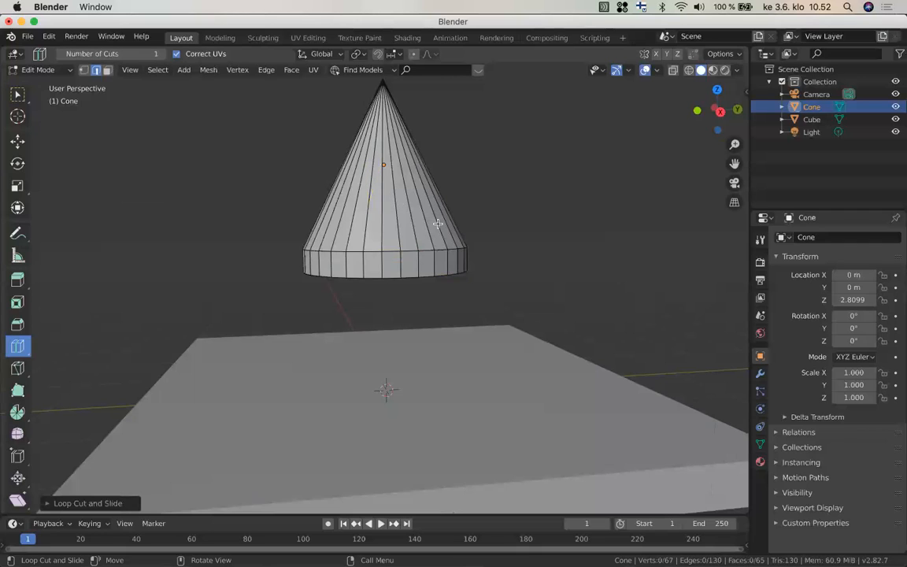
click(369, 152)
scroll(369, 152, up, 1)
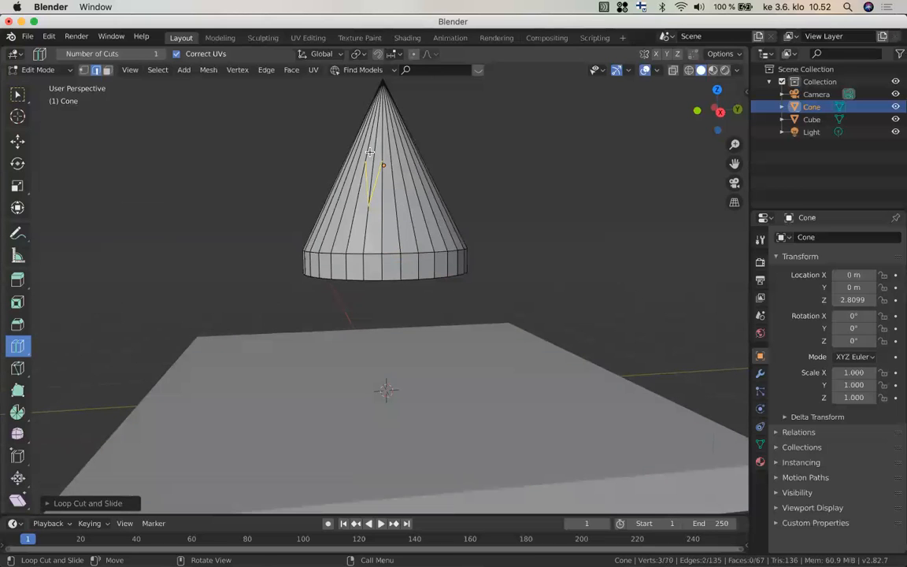
scroll(369, 152, up, 2)
scroll(369, 152, left, 3)
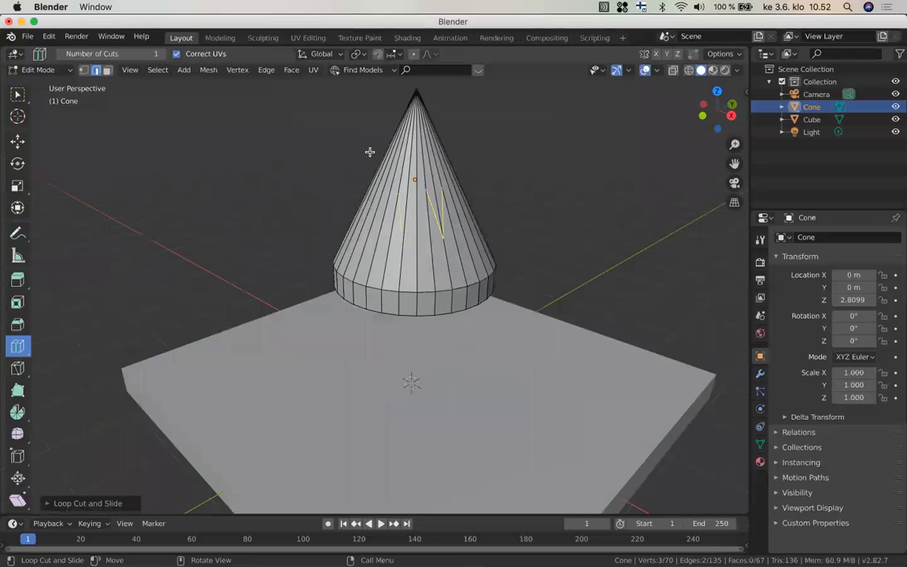
scroll(369, 152, left, 2)
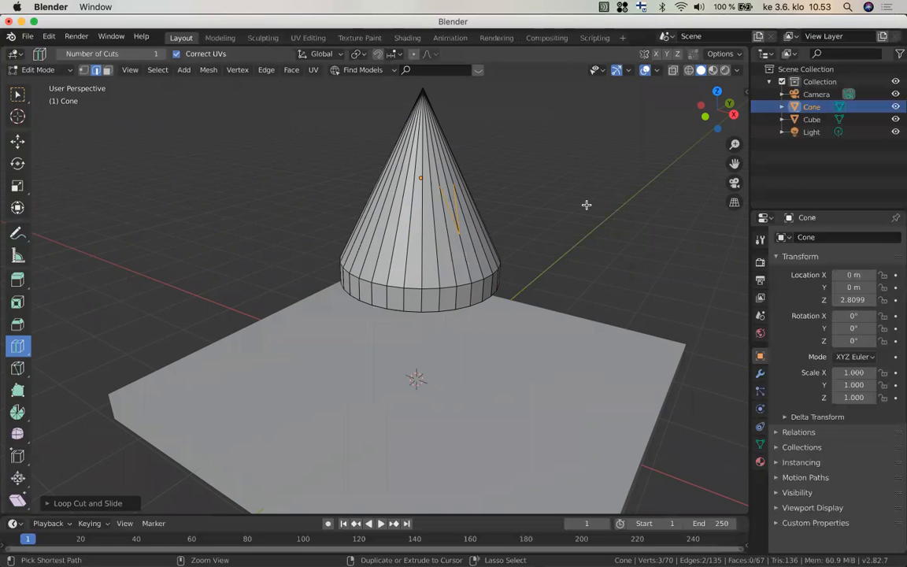
key(ctrl+z)
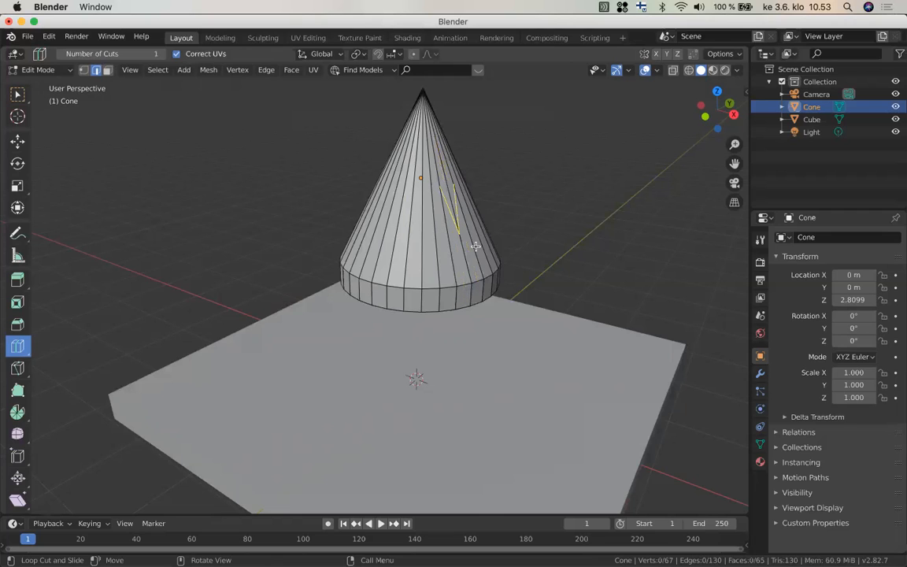
Cut edge loops around the cone's lower base band, adjusting the number of cuts
click(474, 295)
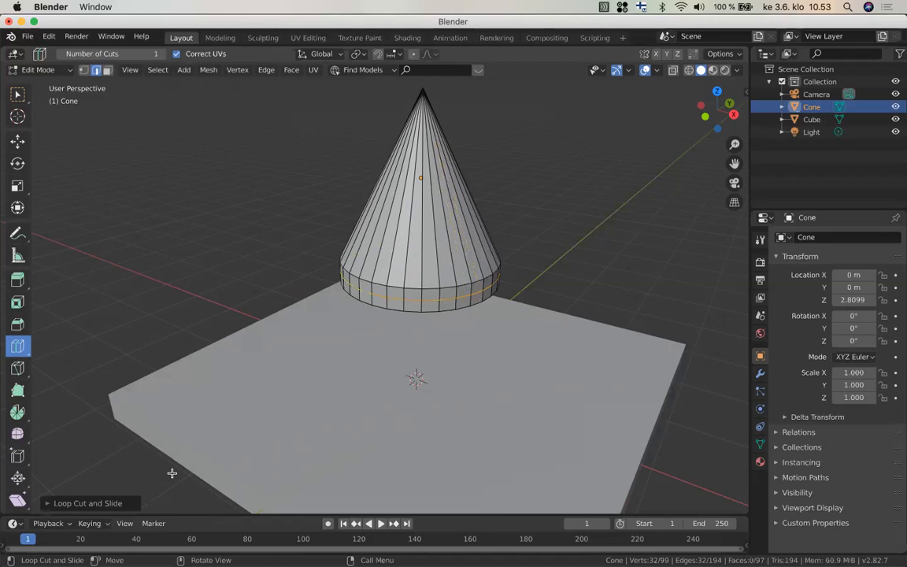
click(78, 505)
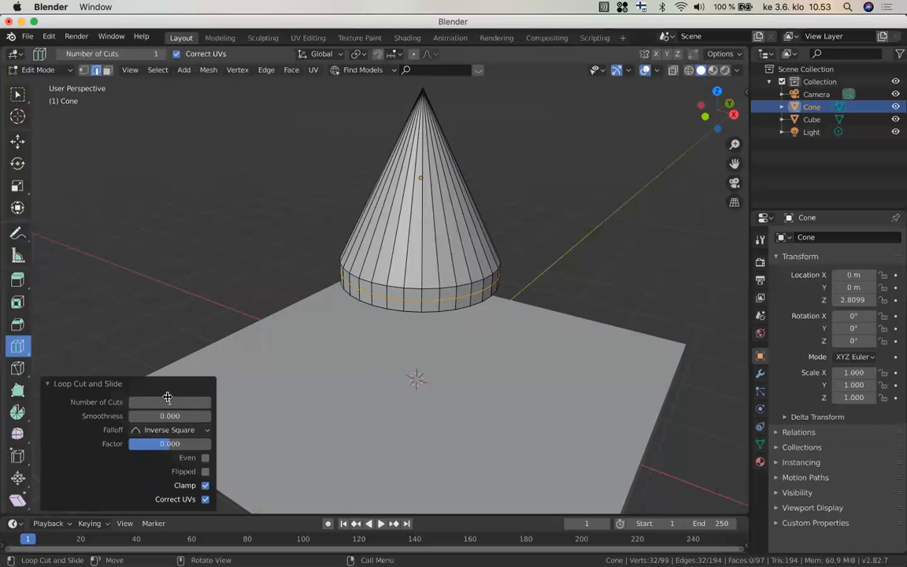
click(206, 405)
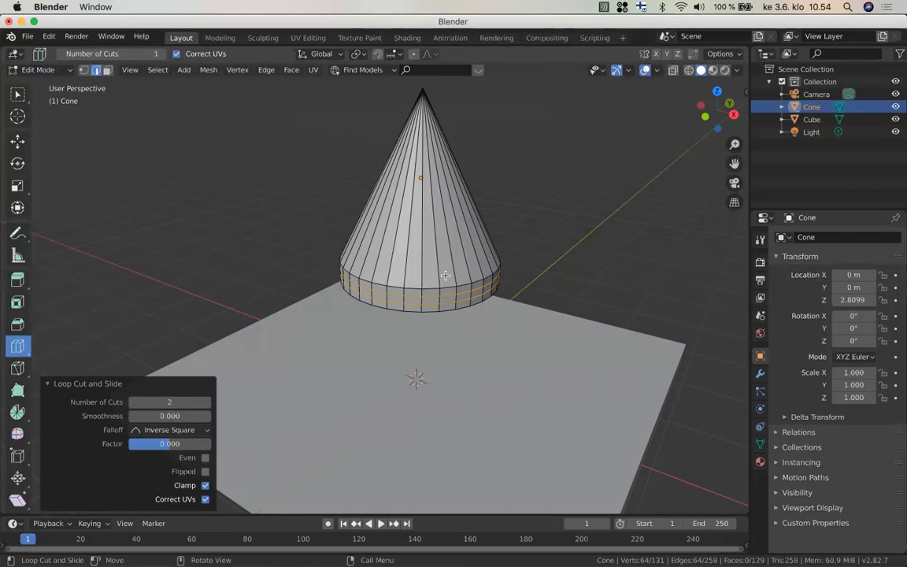
click(472, 291)
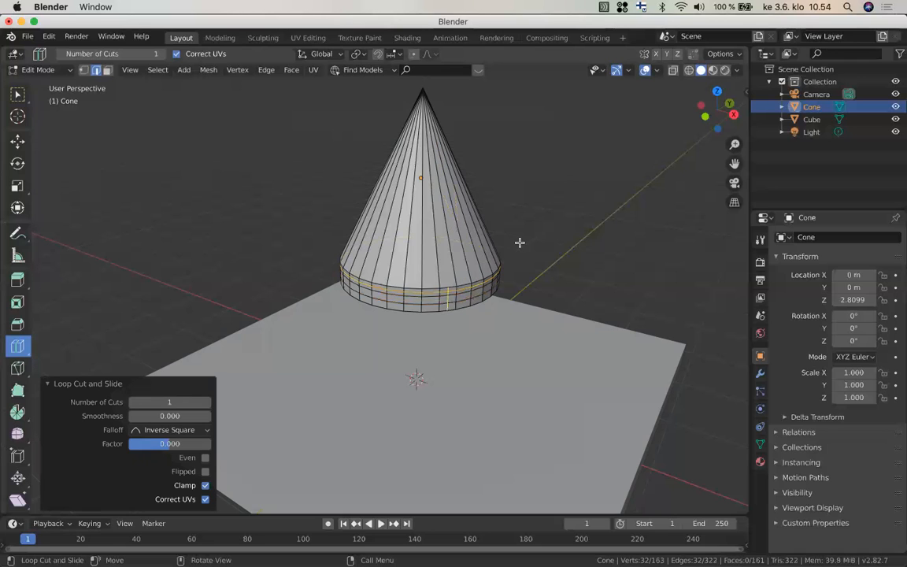
key(a)
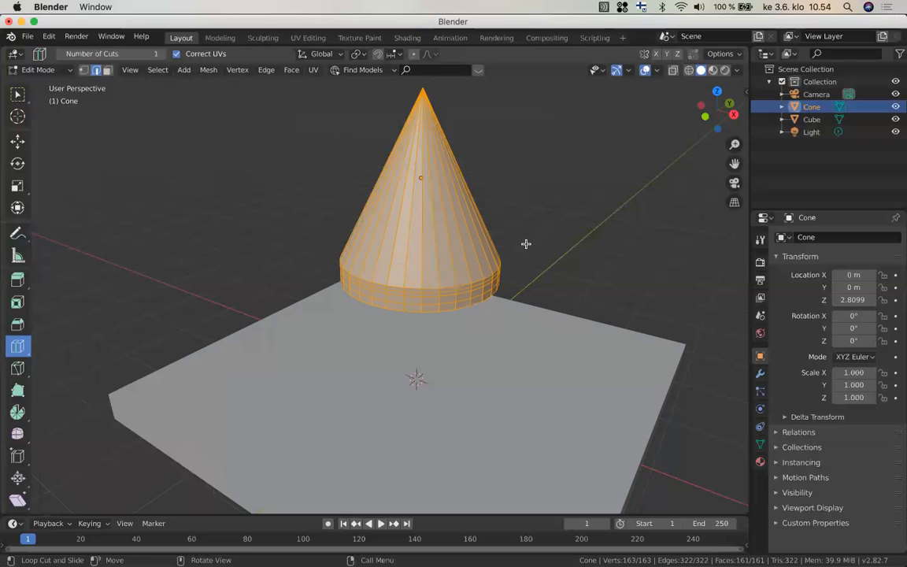
click(526, 244)
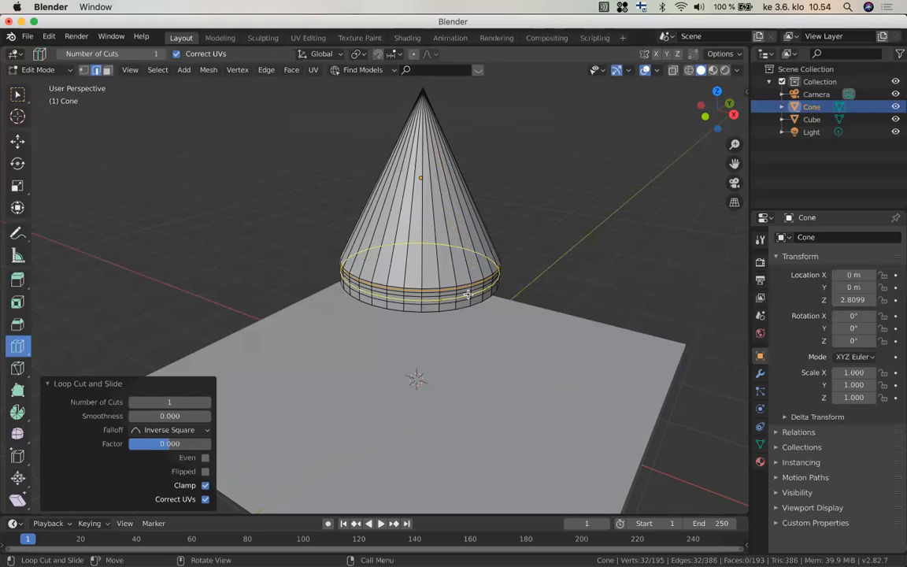
click(52, 383)
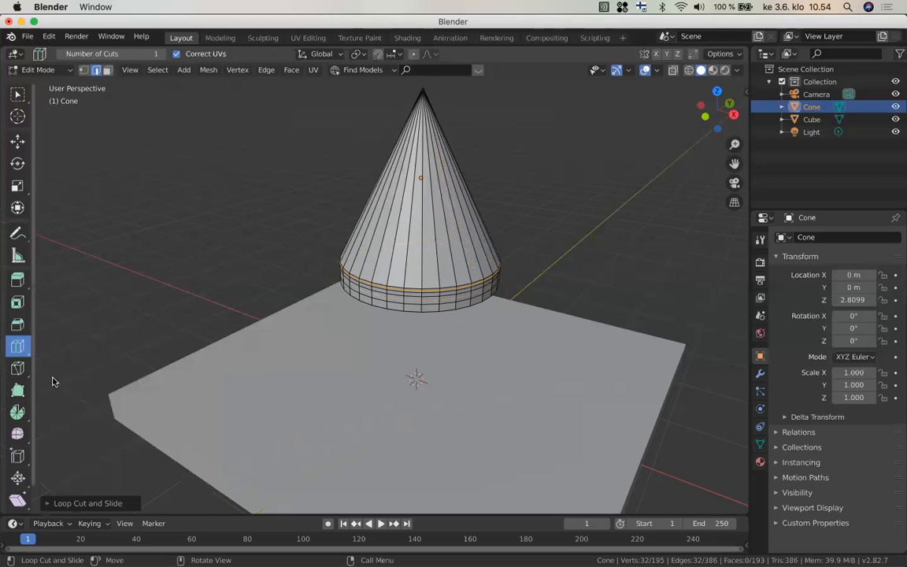
click(439, 297)
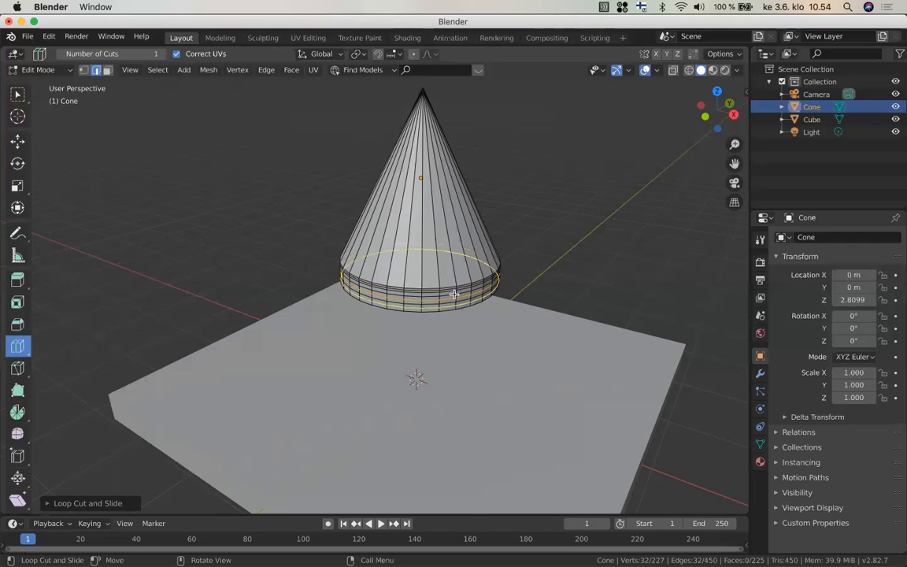
Slide the edge loop above the lower band up the cone, then return to Object Mode
key(Tab)
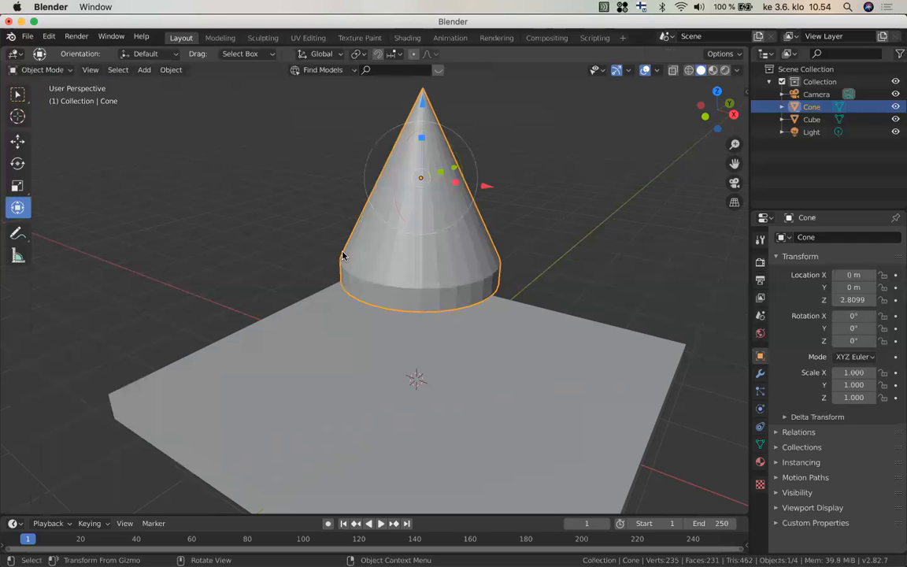
key(Tab)
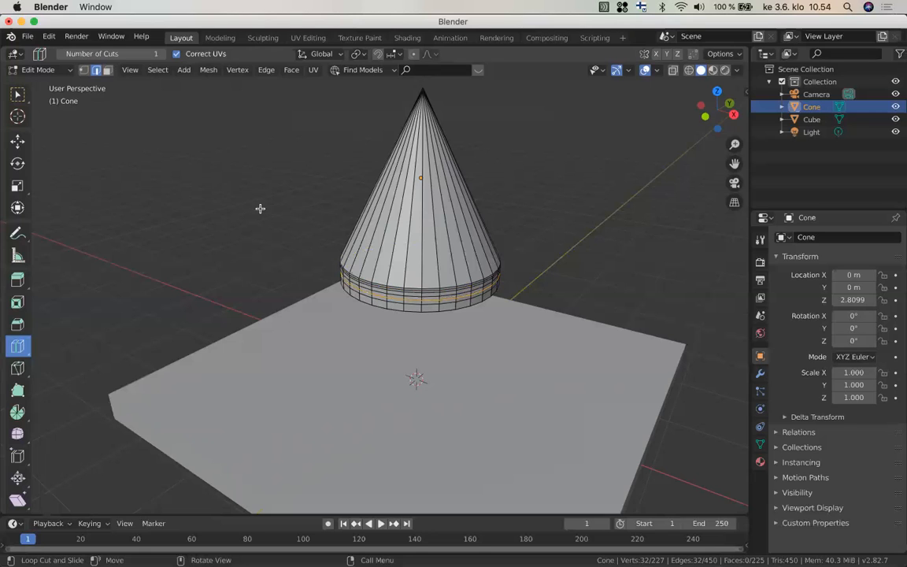
key(w)
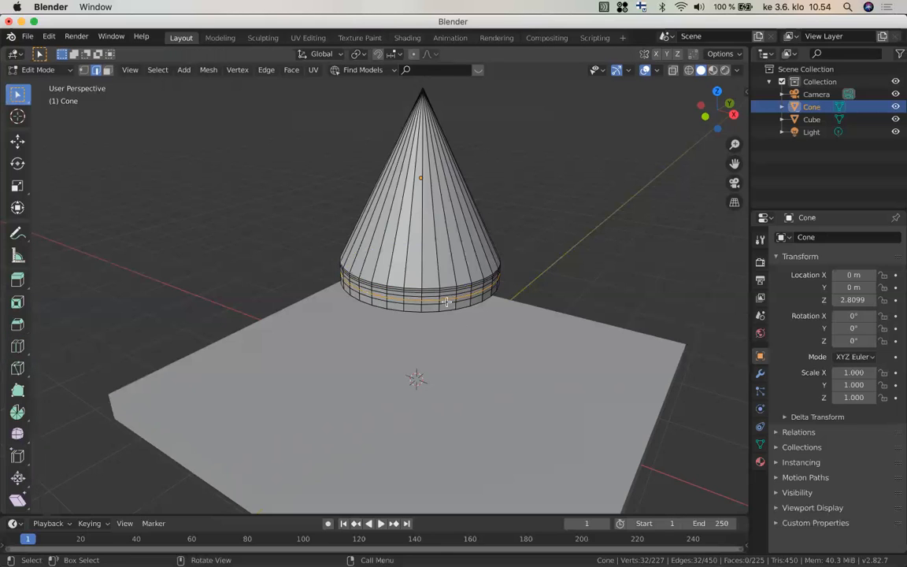
scroll(446, 301, up, 2)
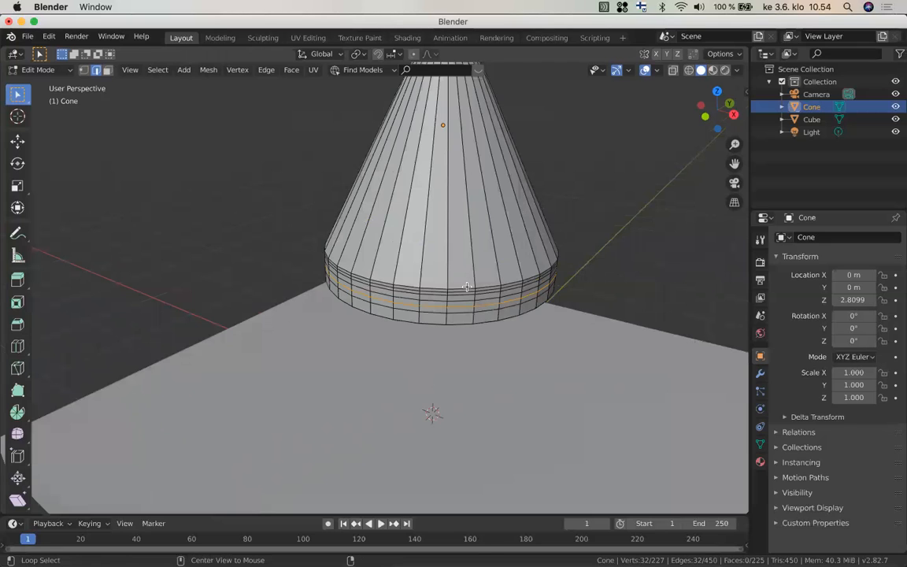
alt+click(467, 286)
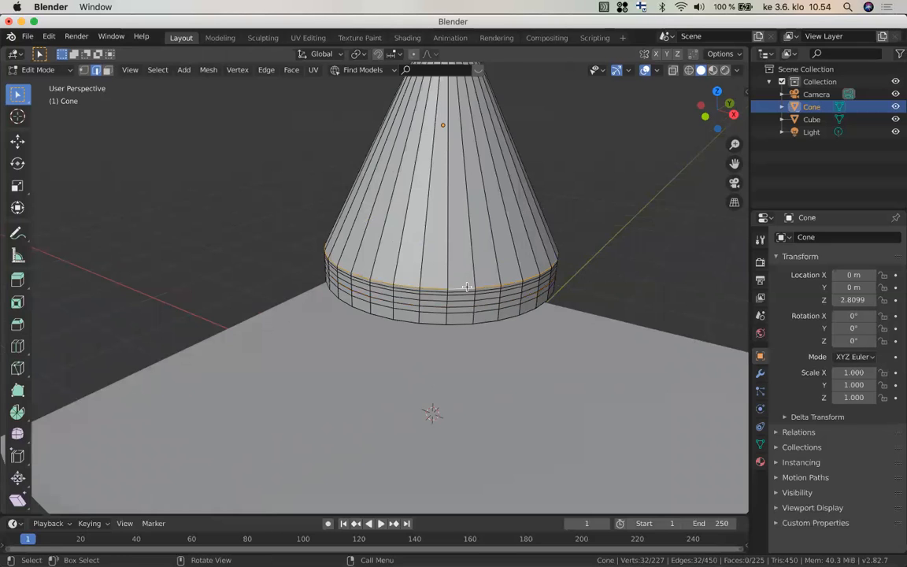
scroll(467, 287, down, 1)
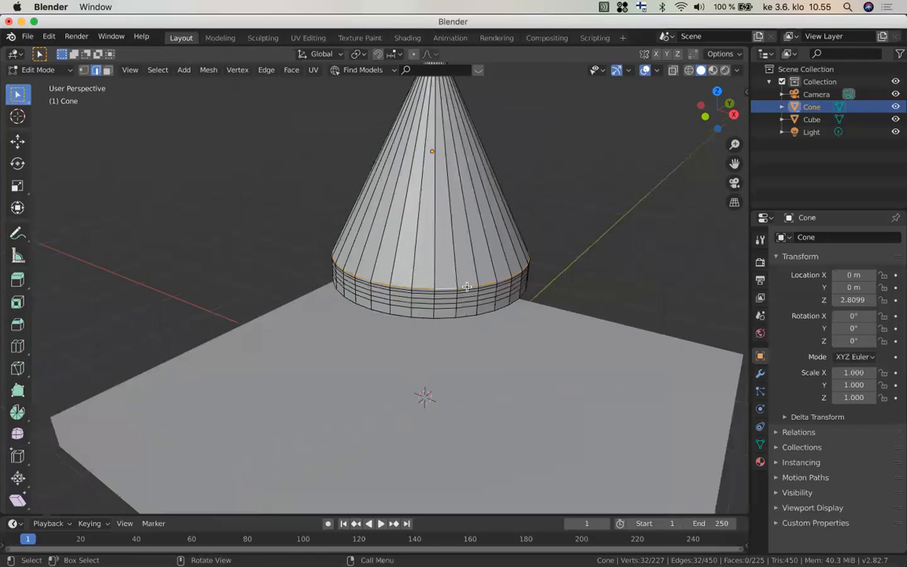
click(17, 208)
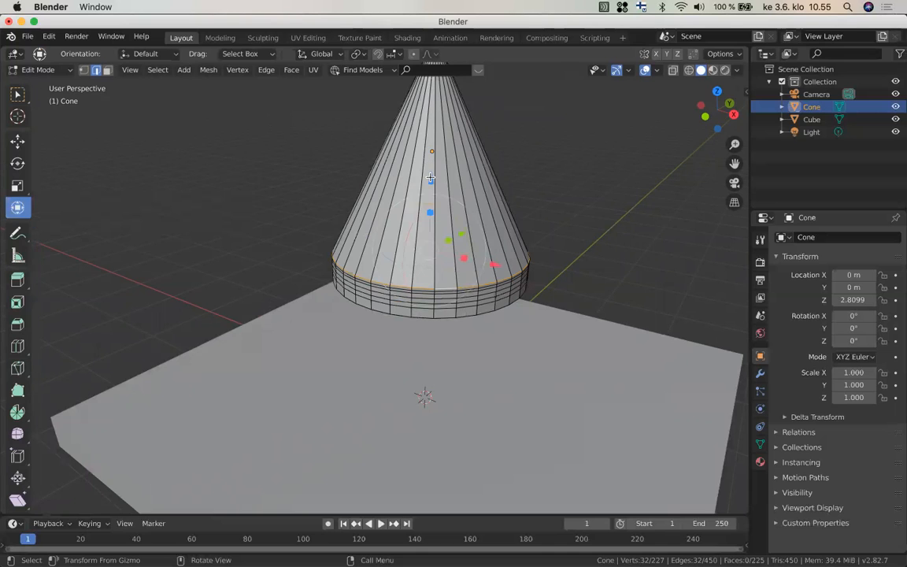
drag(425, 131, 428, 152)
key(Tab)
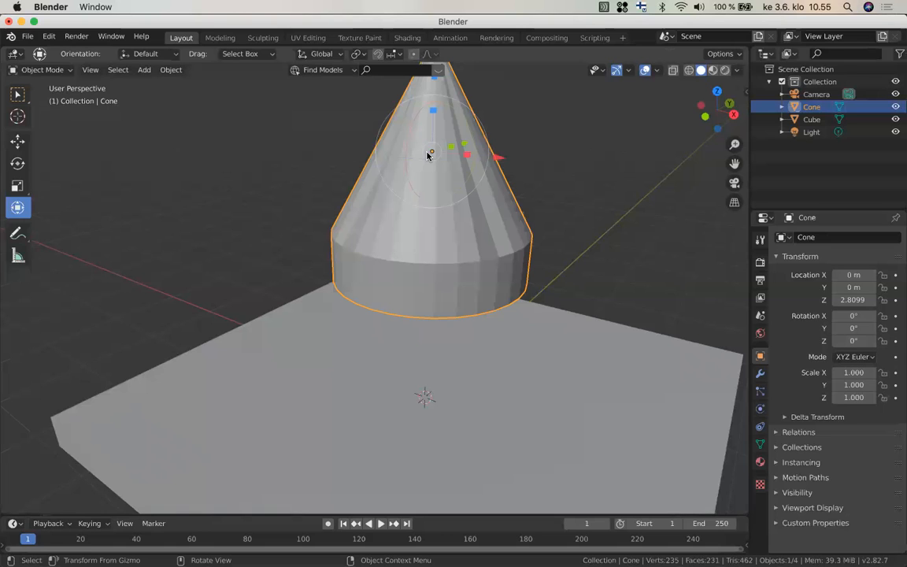
Delete the cone
middle_drag(428, 154, 419, 172)
scroll(419, 172, down, 2)
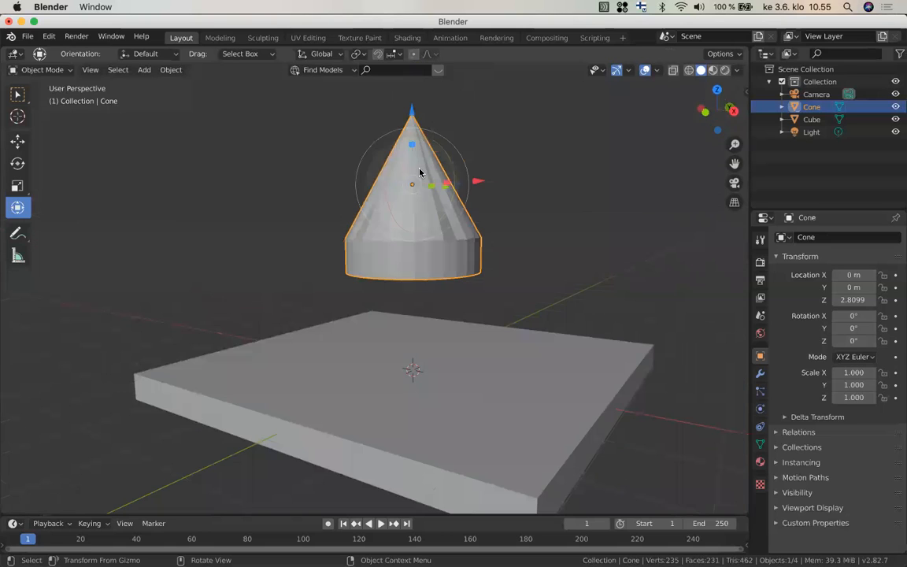
key(x)
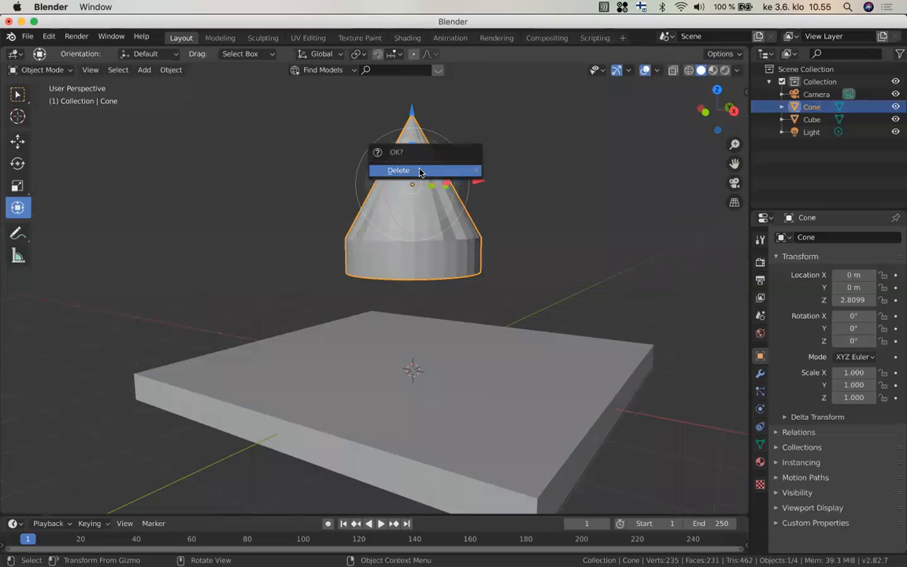
click(419, 171)
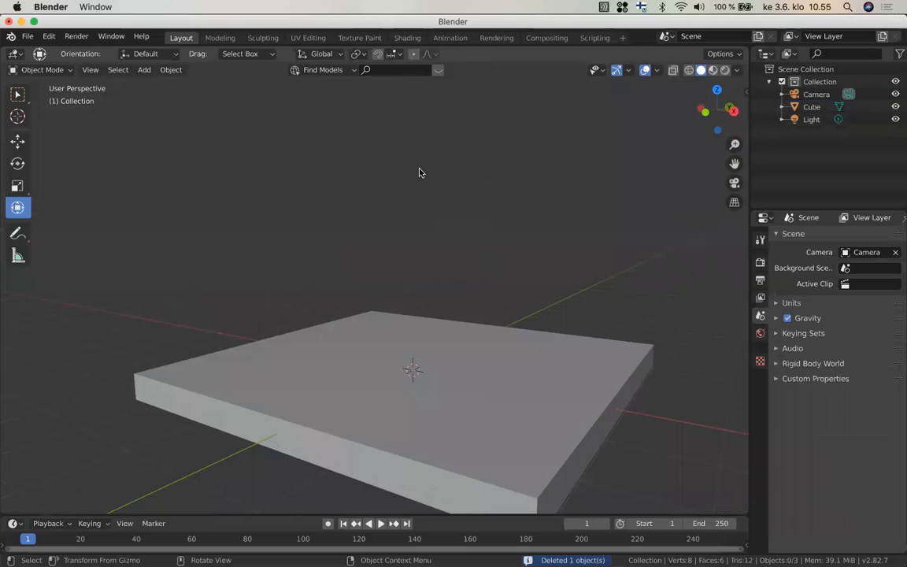
Add a cylinder, raise it onto the slab at Z 1.418 m, and enter Edit Mode
key(shift+a)
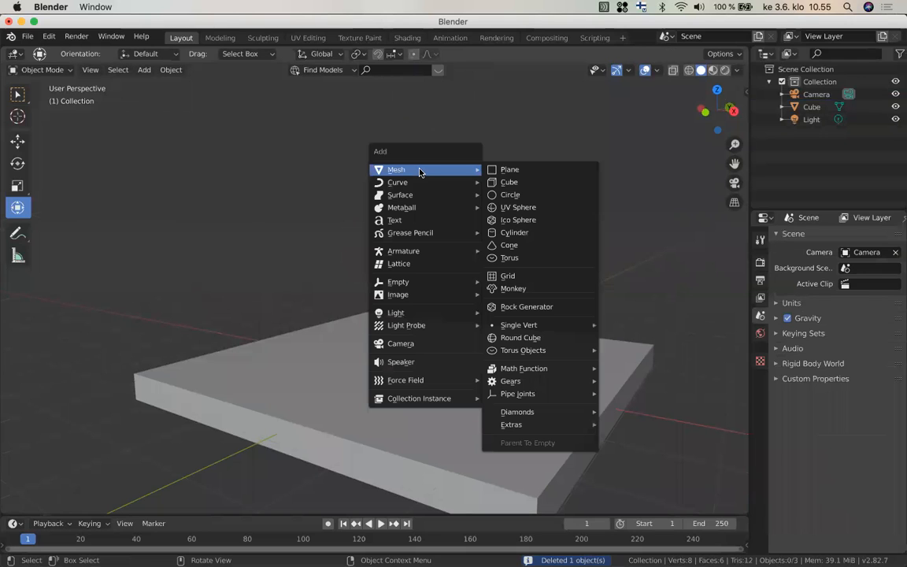
click(526, 238)
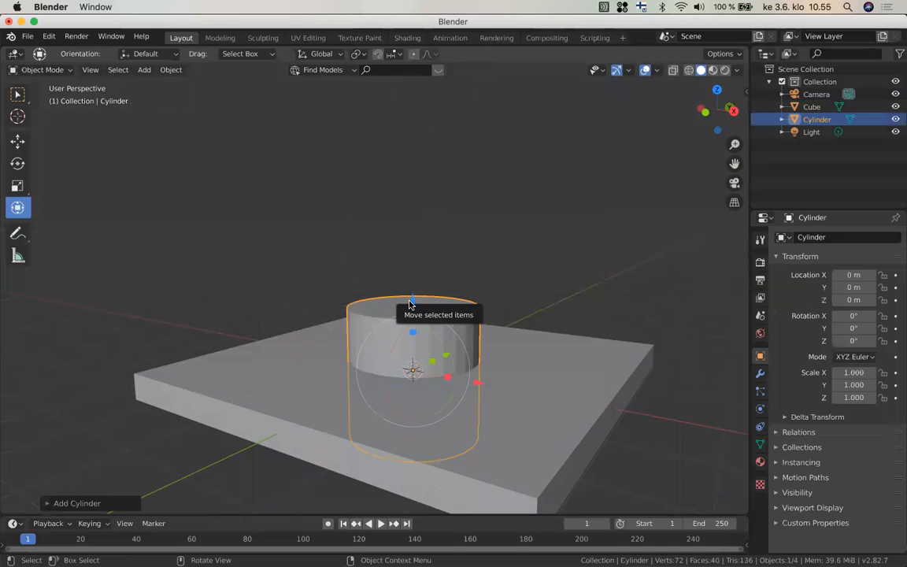
drag(409, 304, 397, 211)
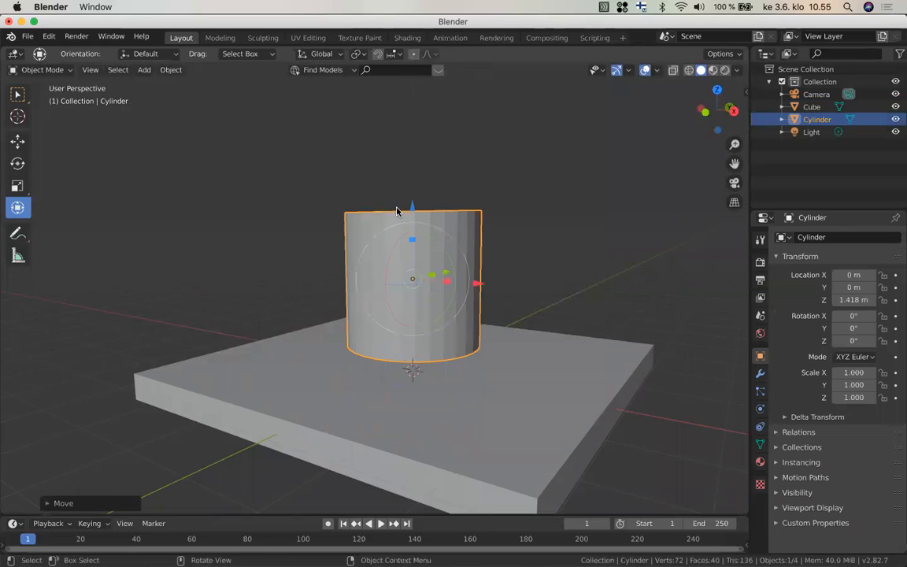
scroll(452, 226, up, 3)
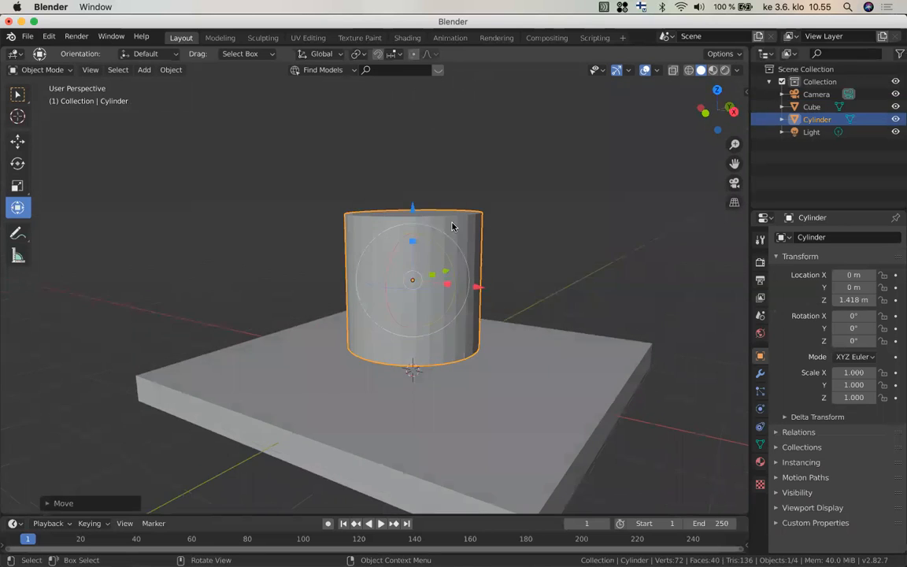
key(Tab)
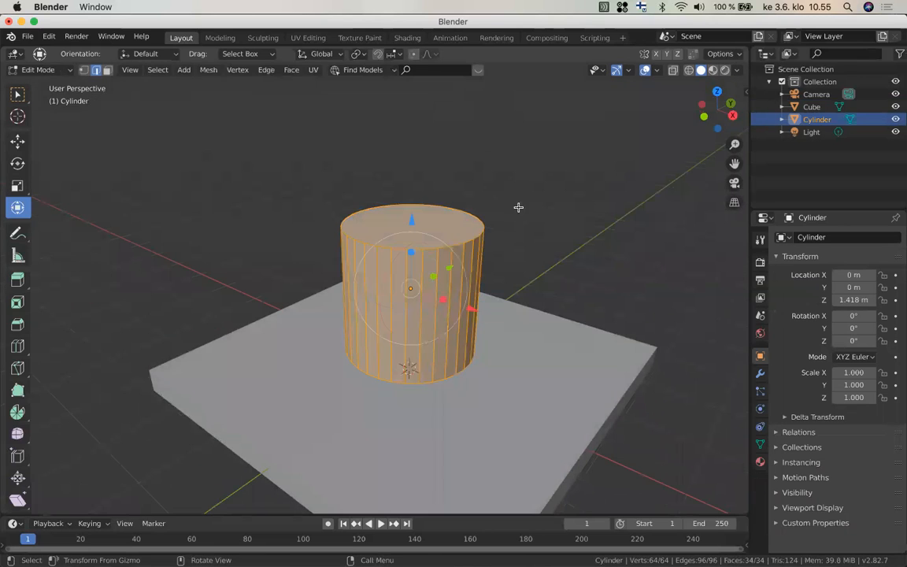
Select only the cylinder's top face and scale it down to 0.0927
click(107, 70)
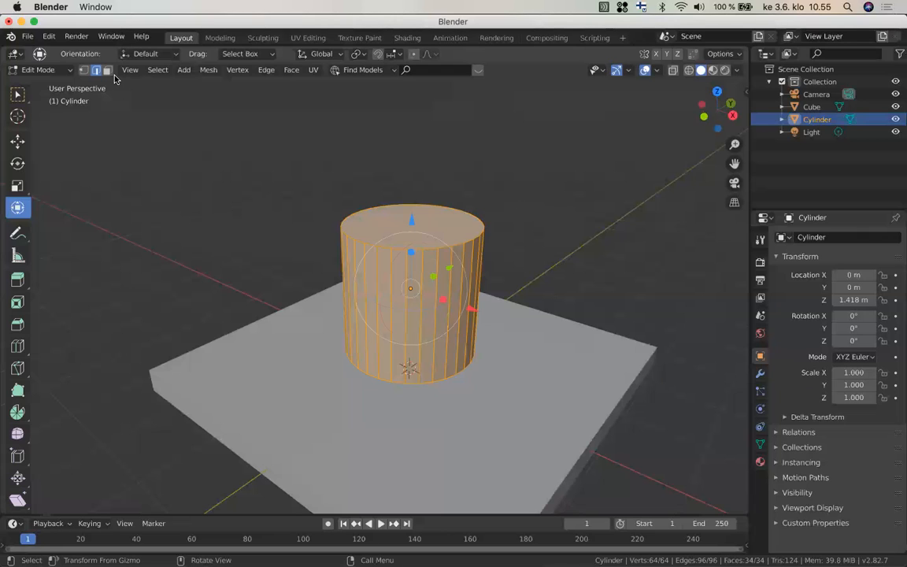
key(alt+a)
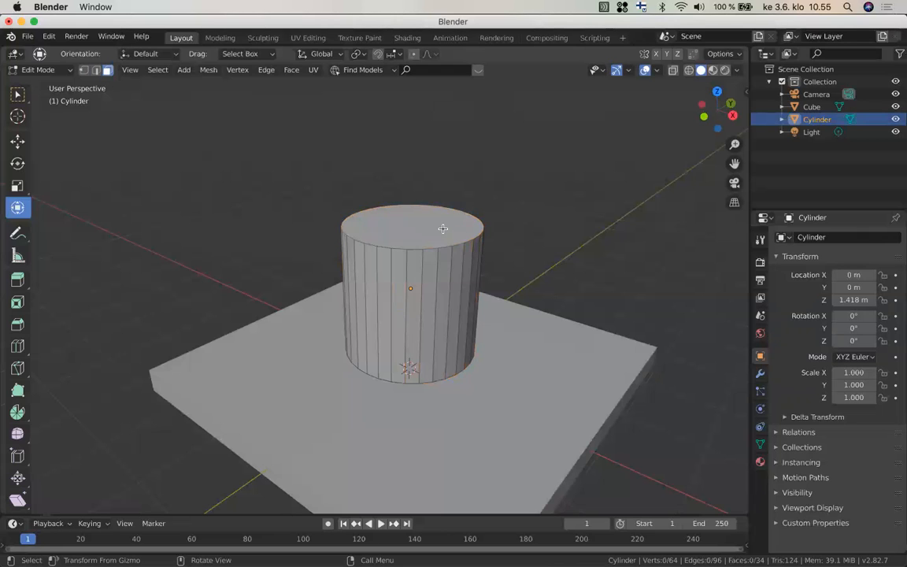
click(446, 228)
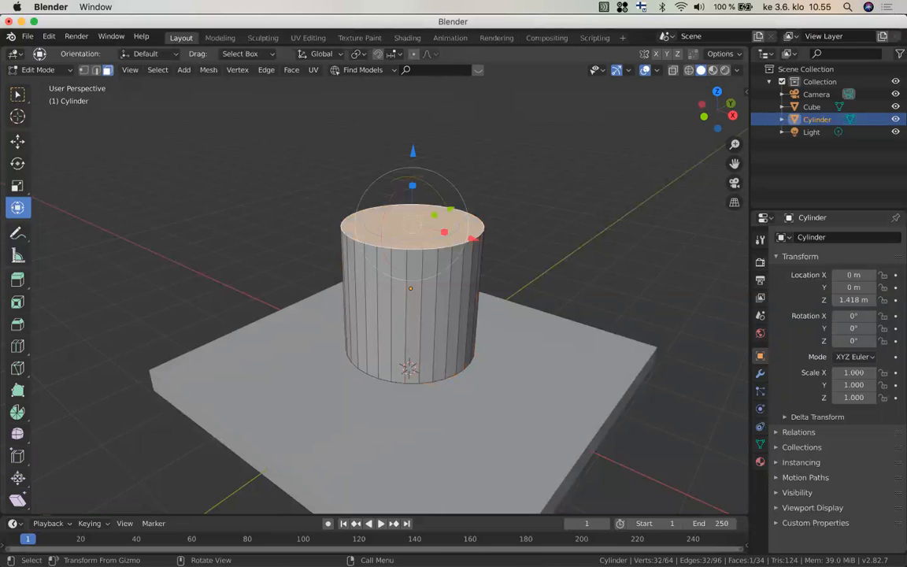
key(s)
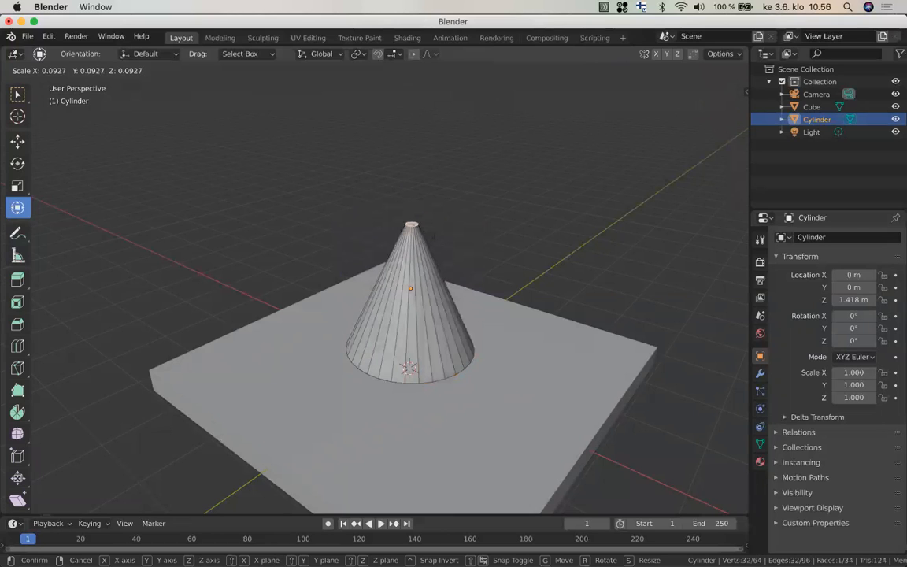
click(426, 233)
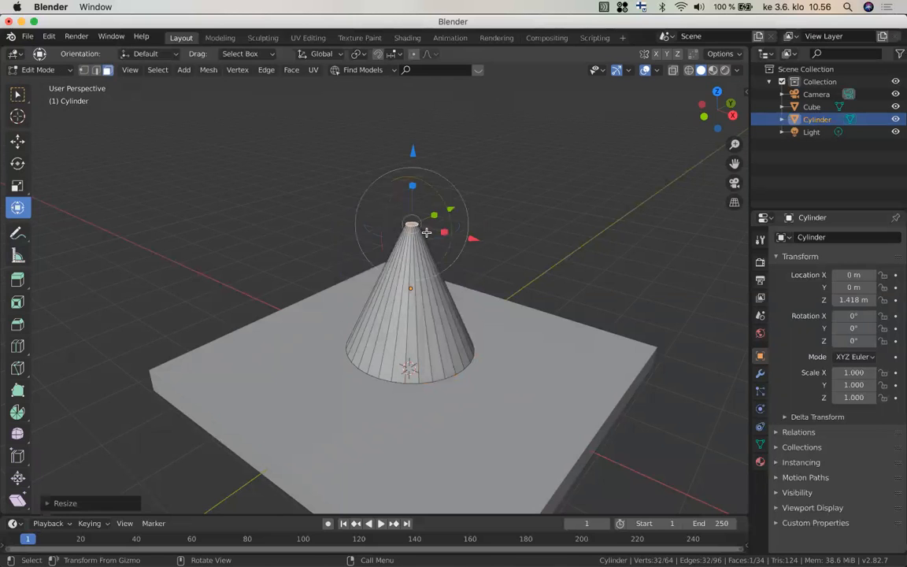
middle_drag(426, 232, 426, 220)
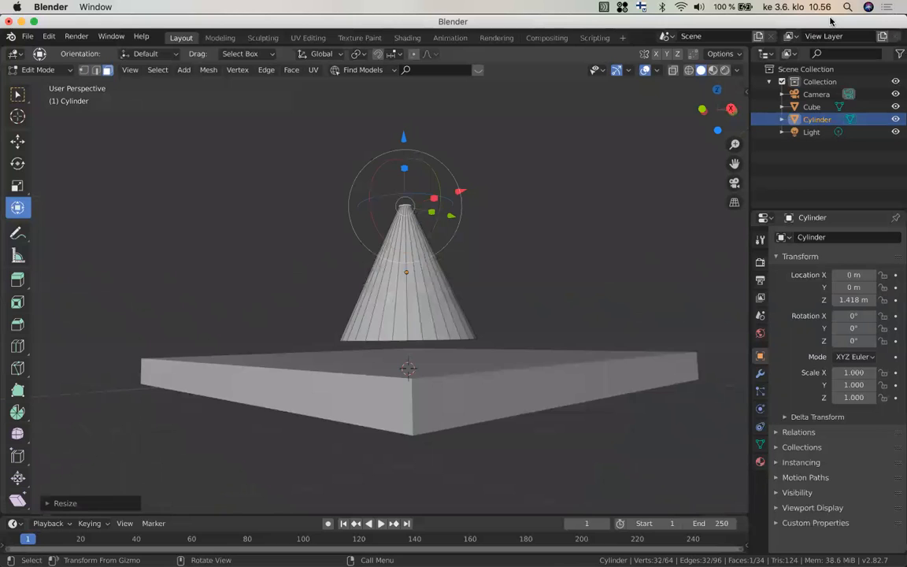
Hide the Cube slab and extrude the cone's bottom face down into a short straight band
click(895, 107)
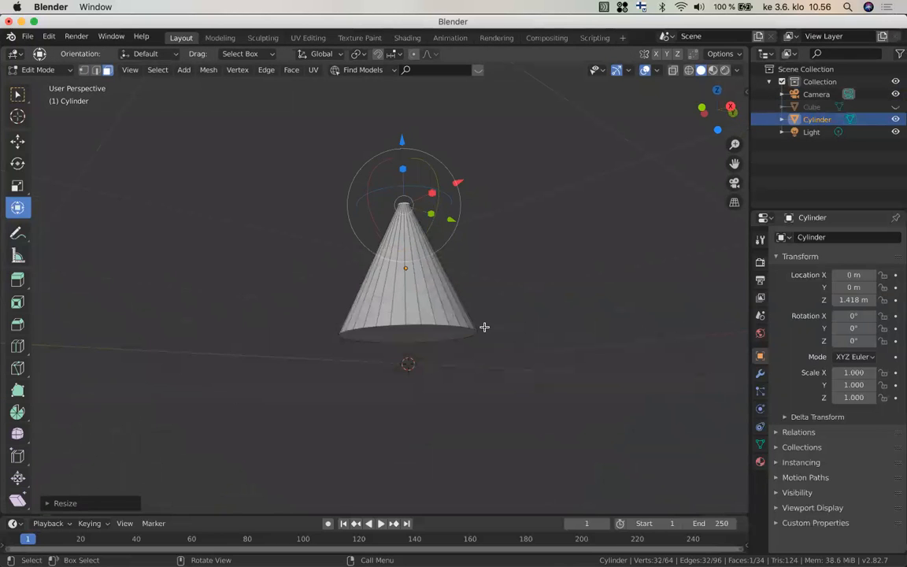
middle_drag(422, 321, 422, 320)
click(418, 312)
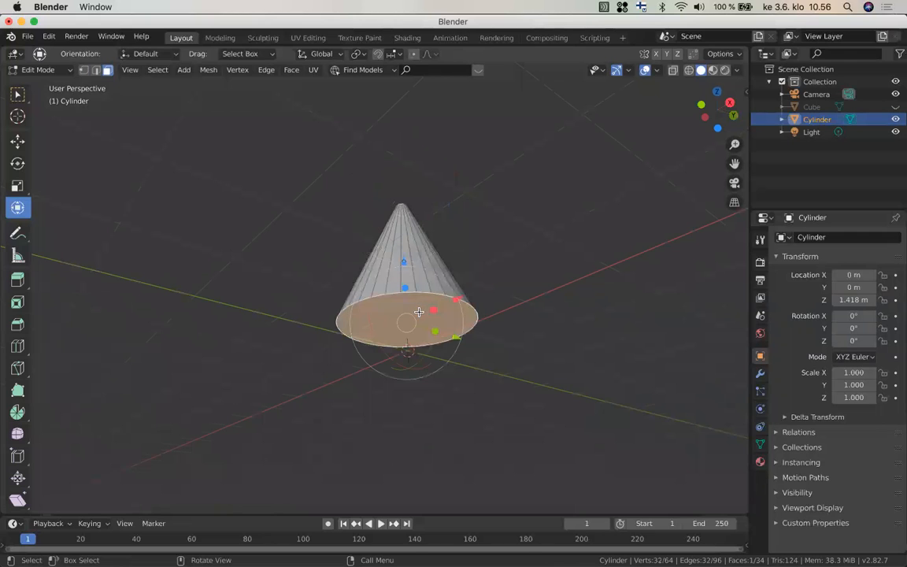
drag(474, 300, 475, 319)
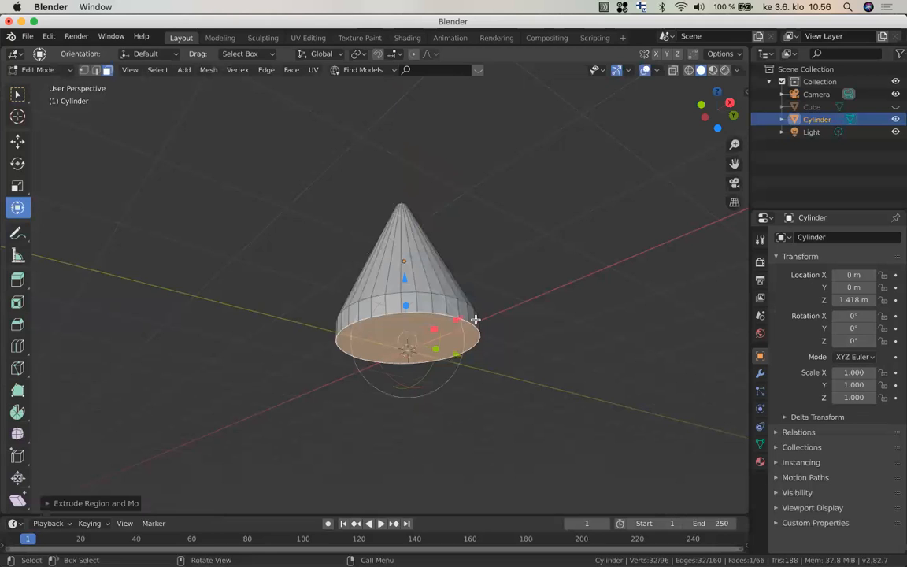
middle_drag(386, 260, 429, 289)
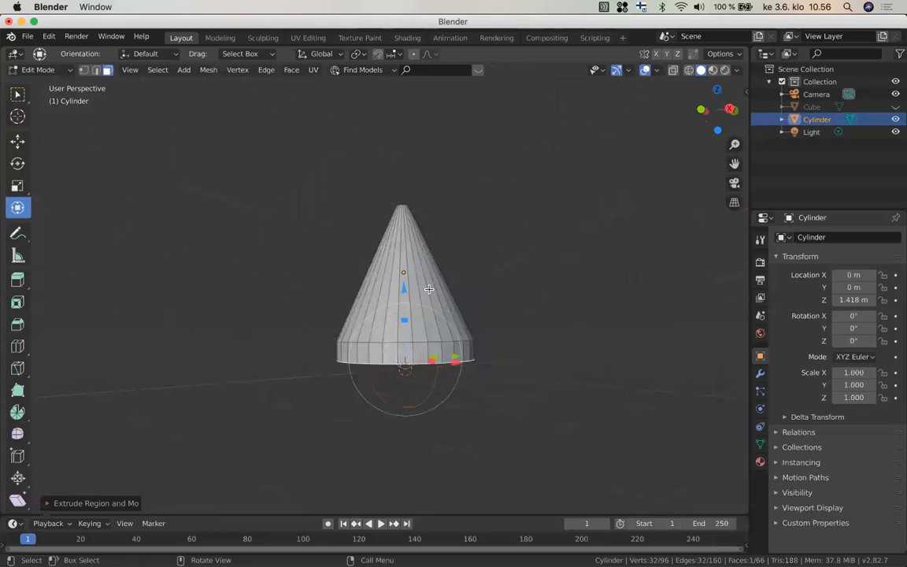
key(ctrl)
key(ctrl+r)
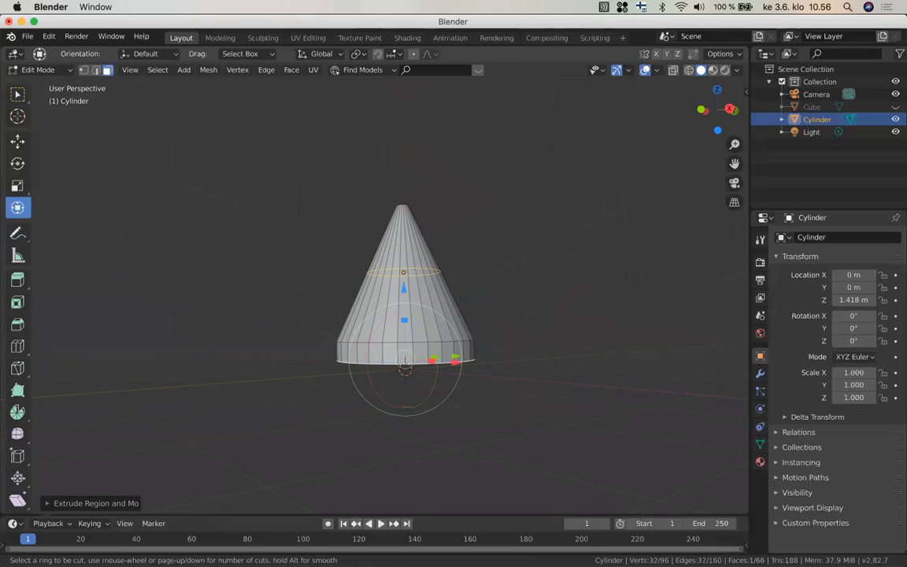
Add a loop cut with 3 cuts around the tapered cylinder's sides
click(428, 289)
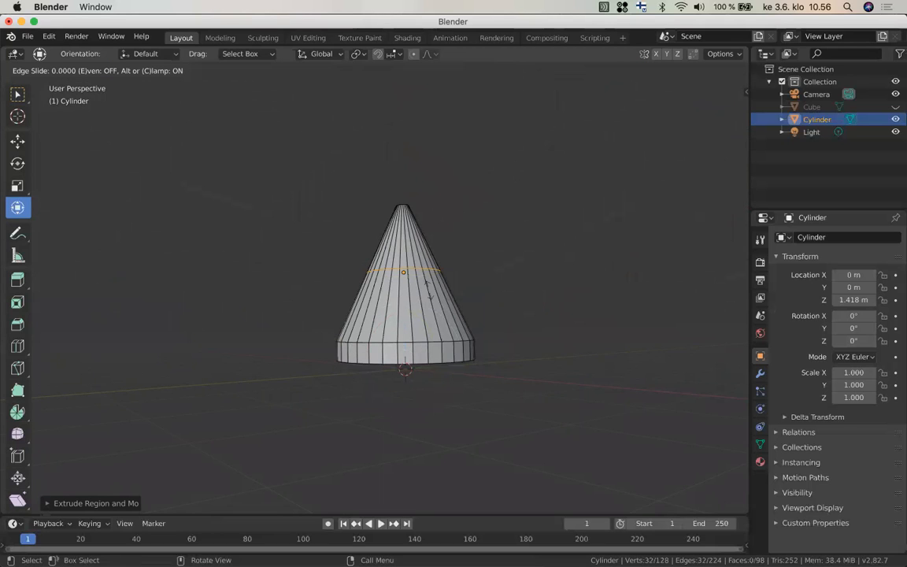
drag(428, 293, 433, 322)
click(433, 321)
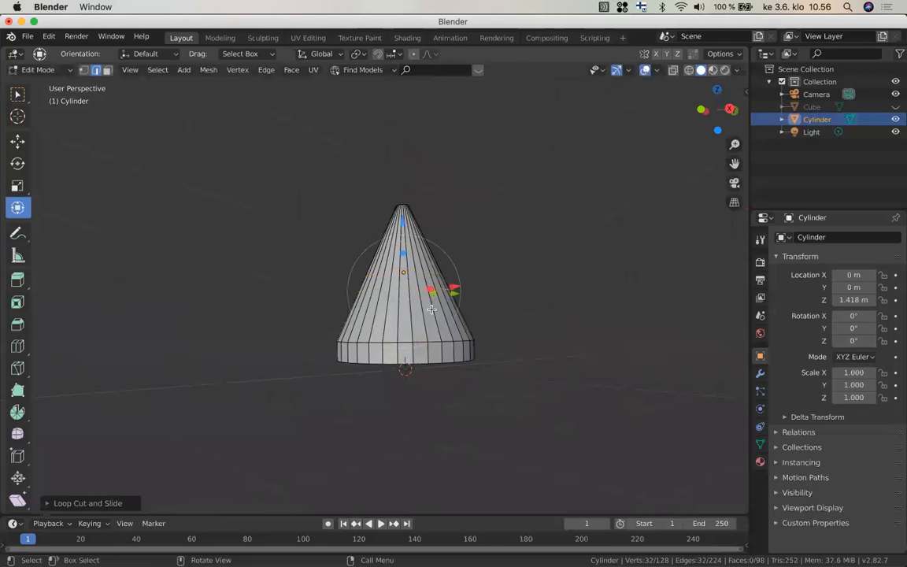
click(67, 503)
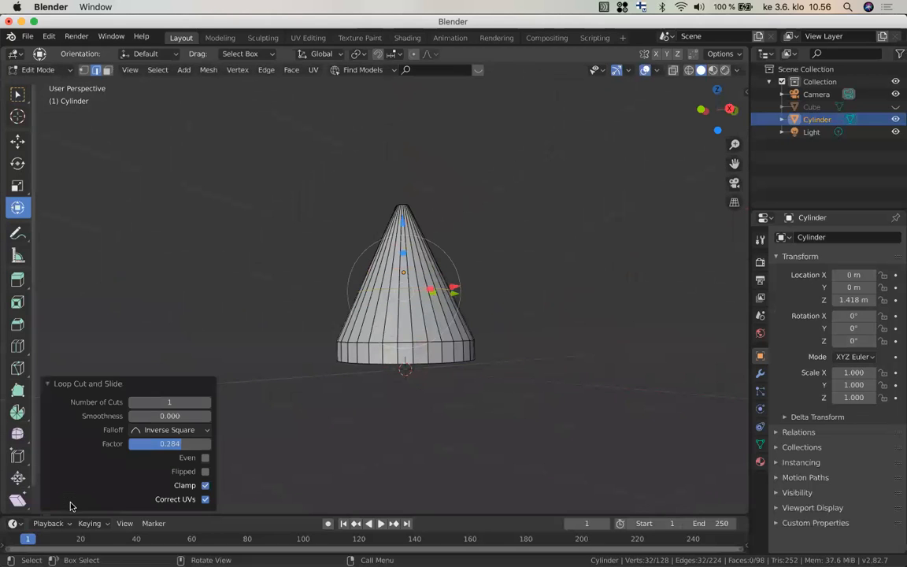
click(204, 405)
click(204, 405)
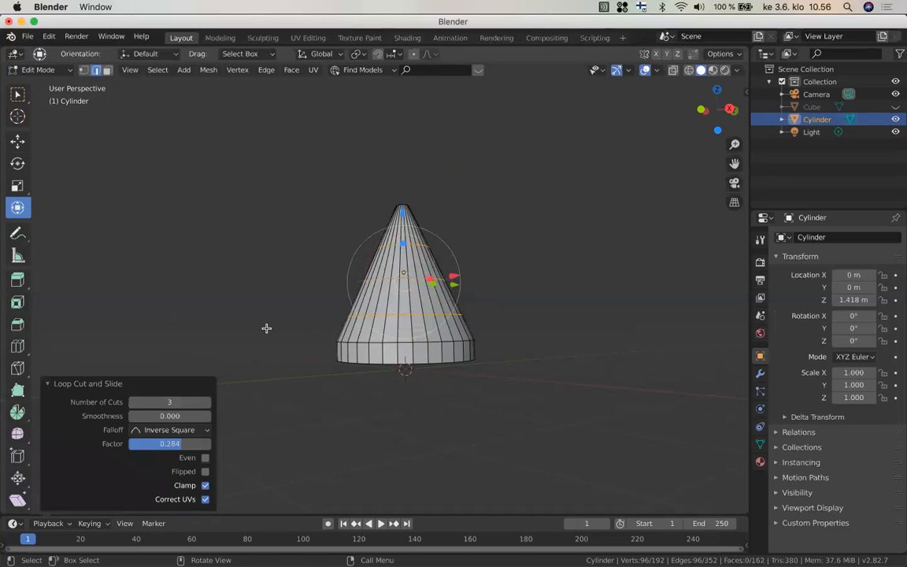
click(478, 319)
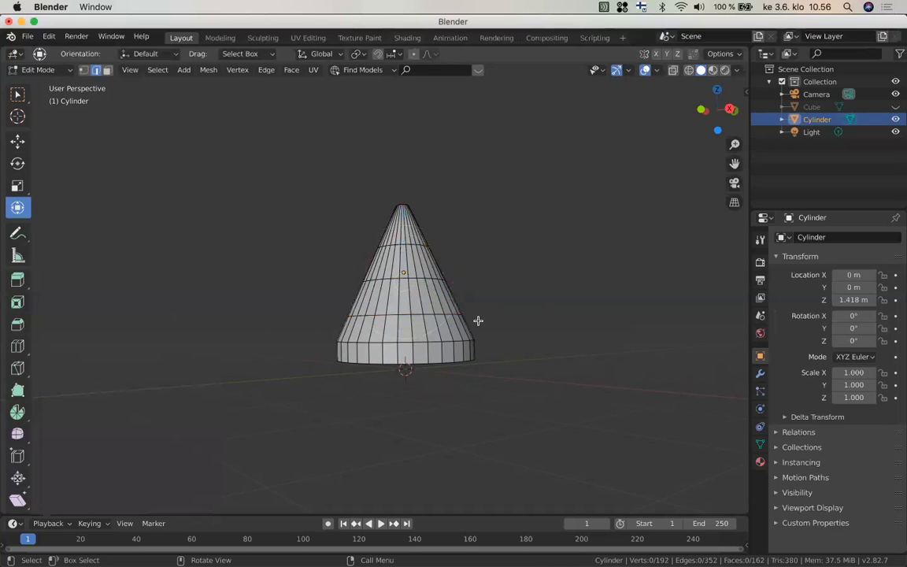
Loop-select a full horizontal edge ring around the cone's middle
click(440, 310)
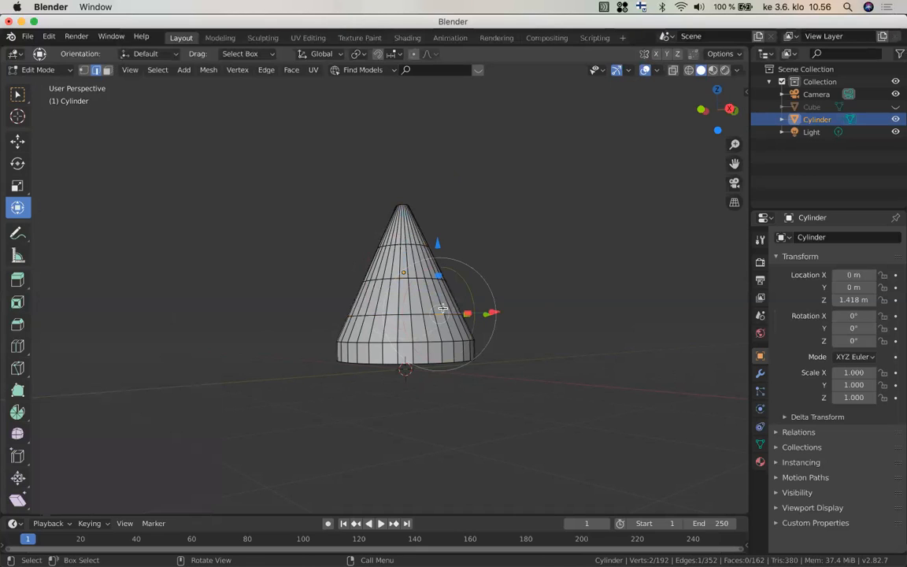
click(373, 314)
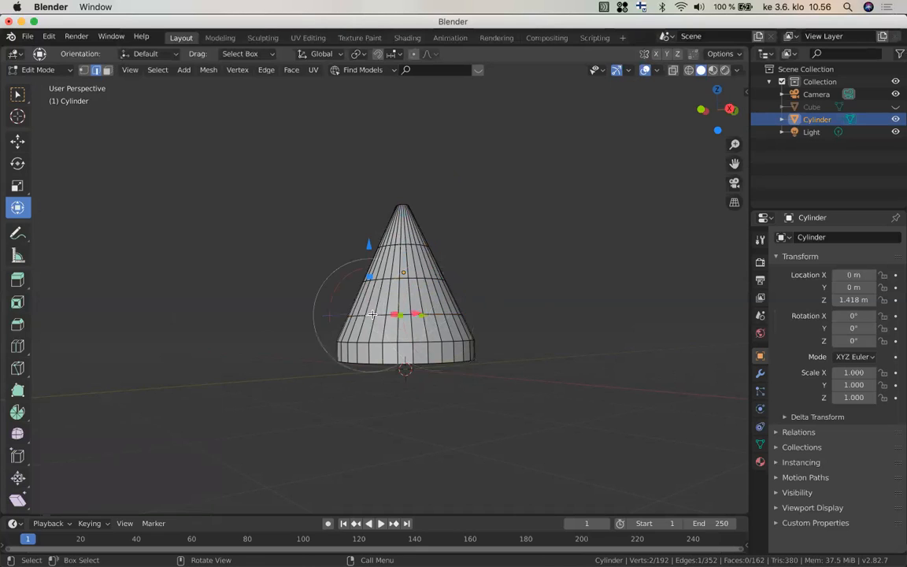
alt+click(447, 314)
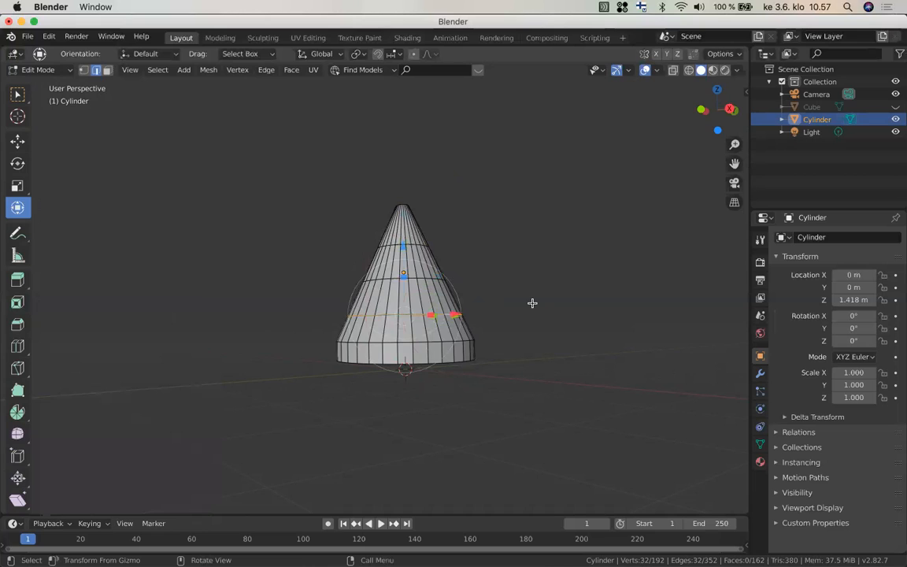
Scale the middle ring to 0.746 and the ring near the tip to 0.802
middle_drag(532, 302, 512, 319)
key(g)
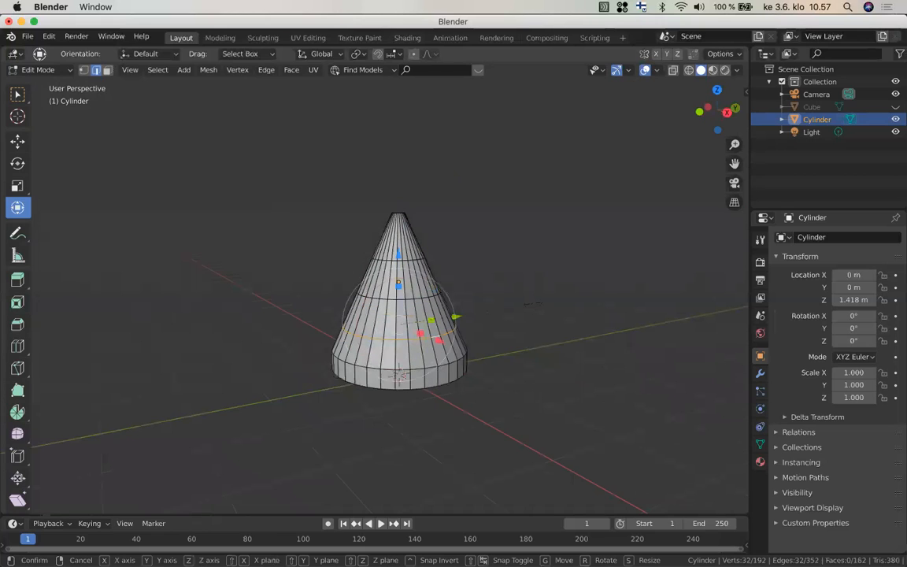
key(s)
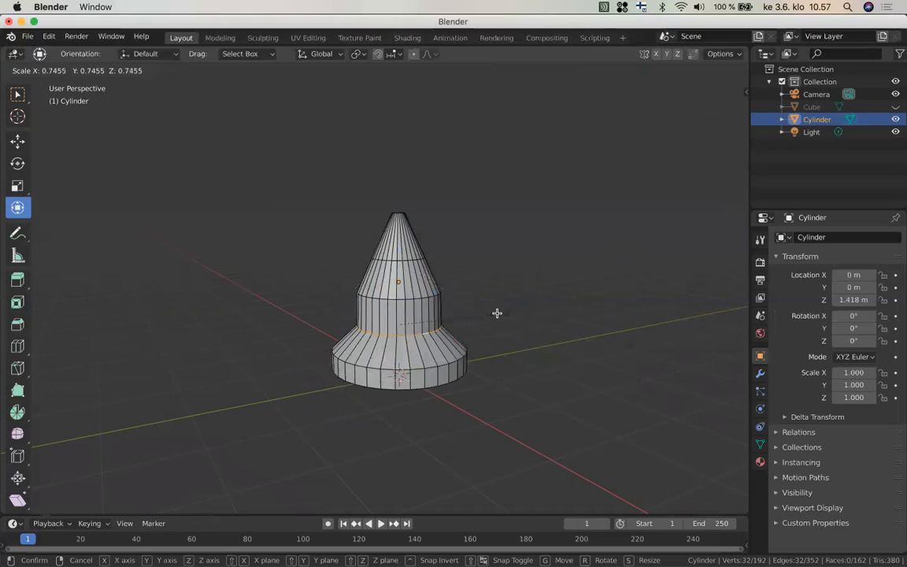
click(497, 313)
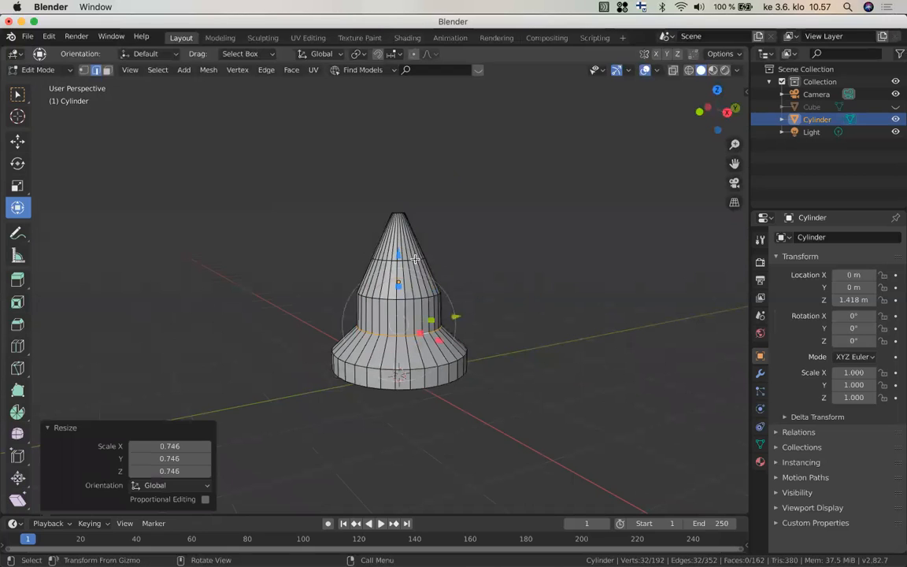
alt+click(414, 258)
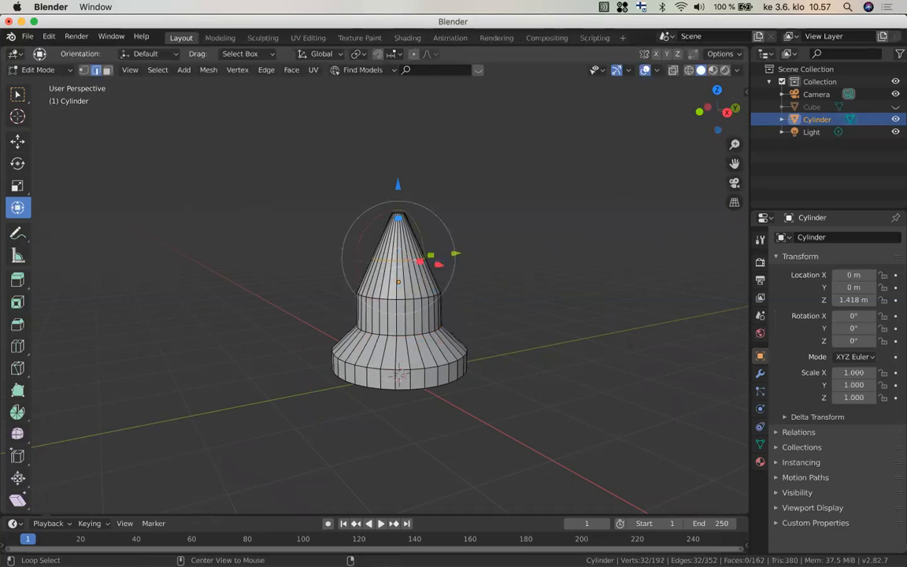
key(s)
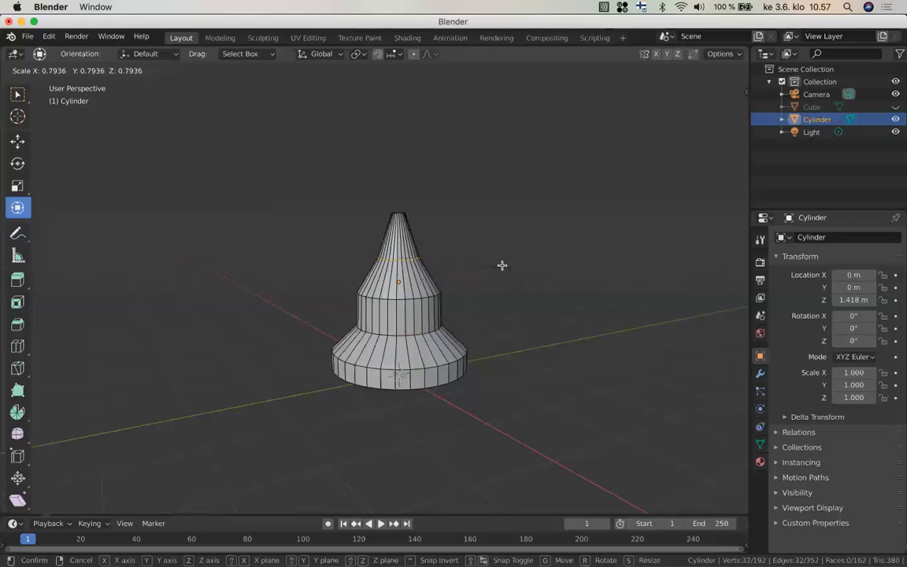
click(429, 296)
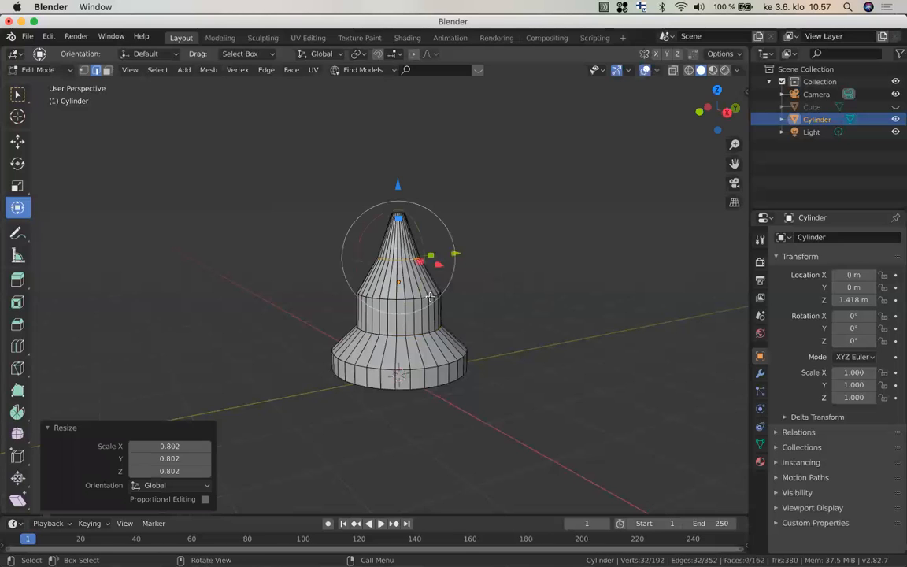
Move a ring down and scale it to 0.585, then lower another ring 0.193 m
drag(430, 296, 430, 332)
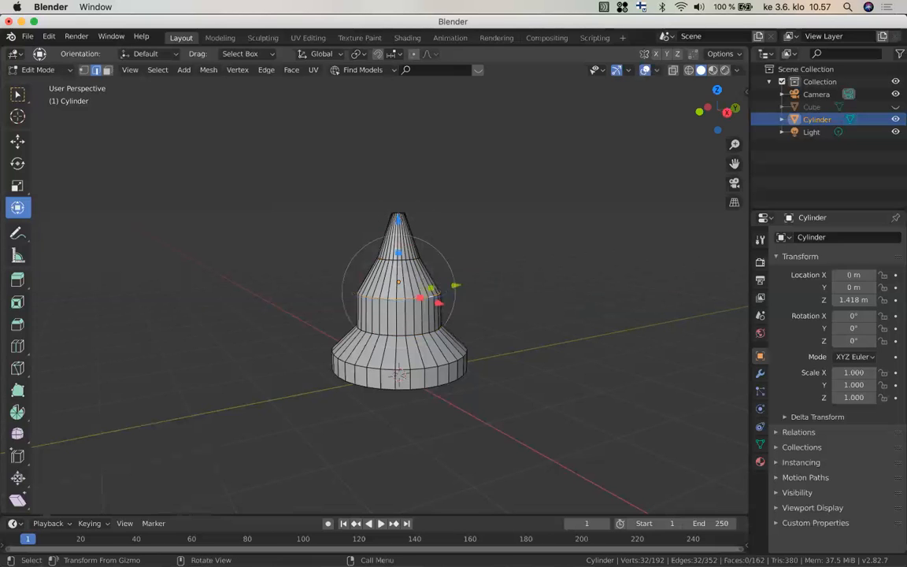
key(s)
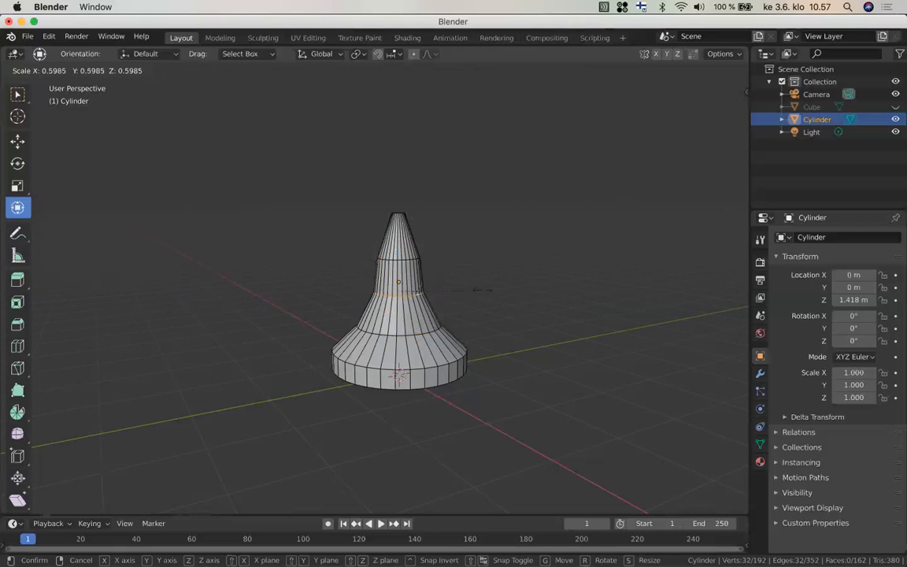
click(503, 320)
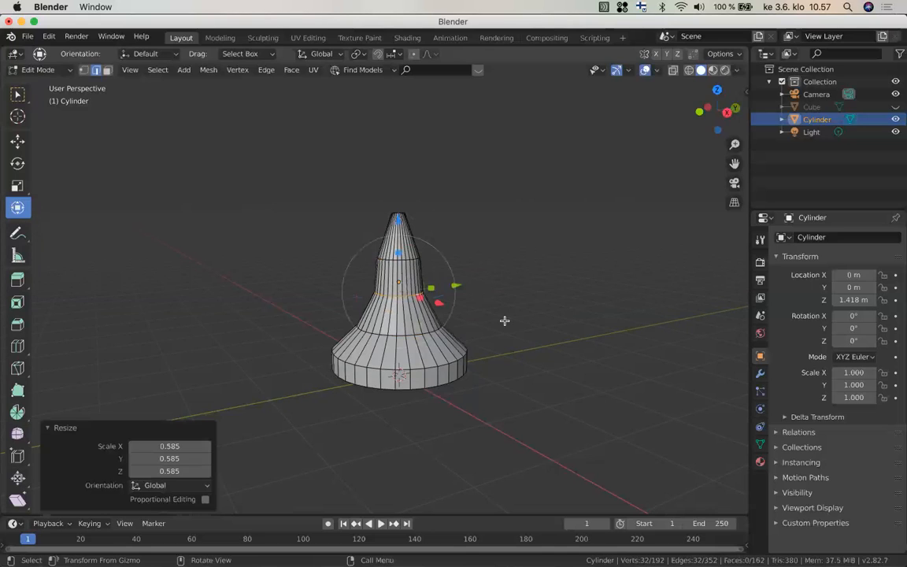
alt+click(423, 333)
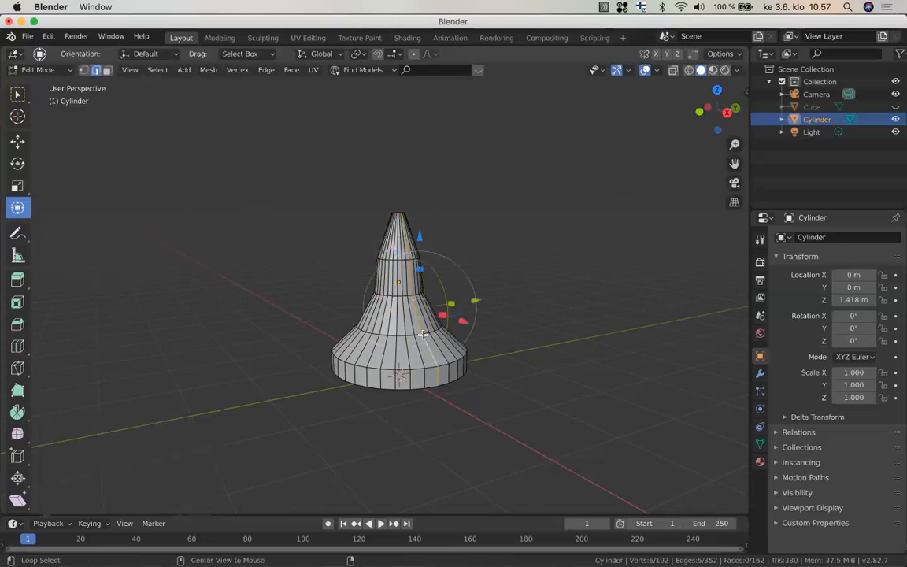
alt+click(398, 255)
drag(398, 255, 403, 275)
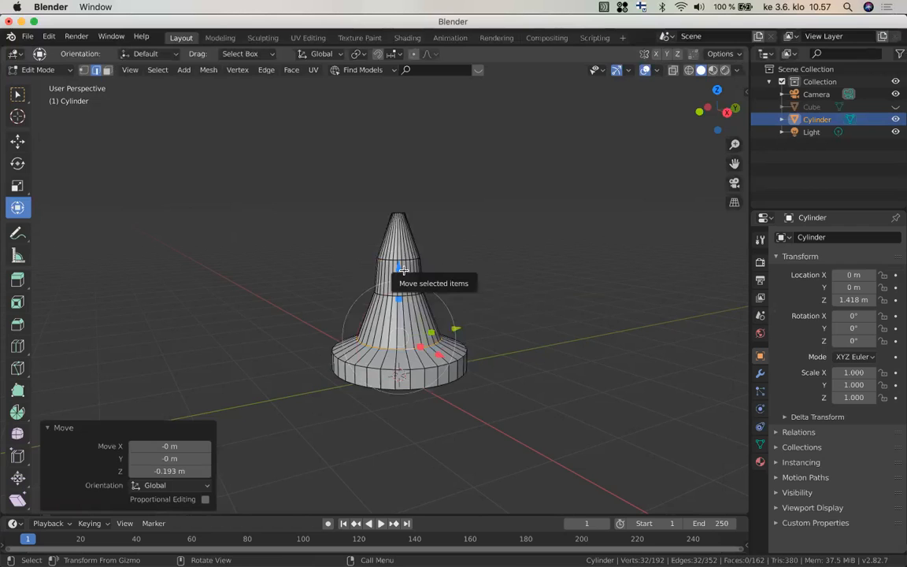
Unhide the Cube slab, apply Shade Smooth to the cone in Object Mode, then select the slab
click(895, 106)
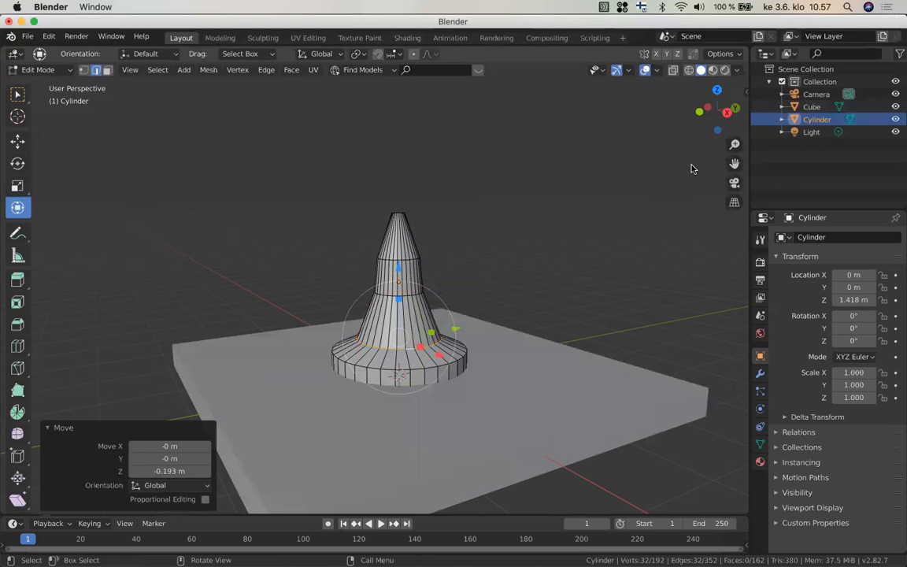
key(Tab)
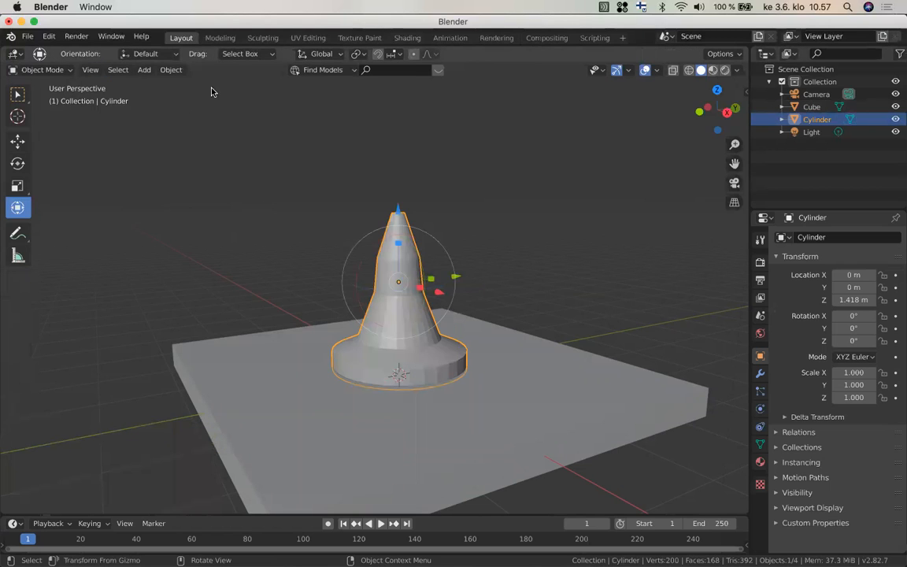
click(166, 77)
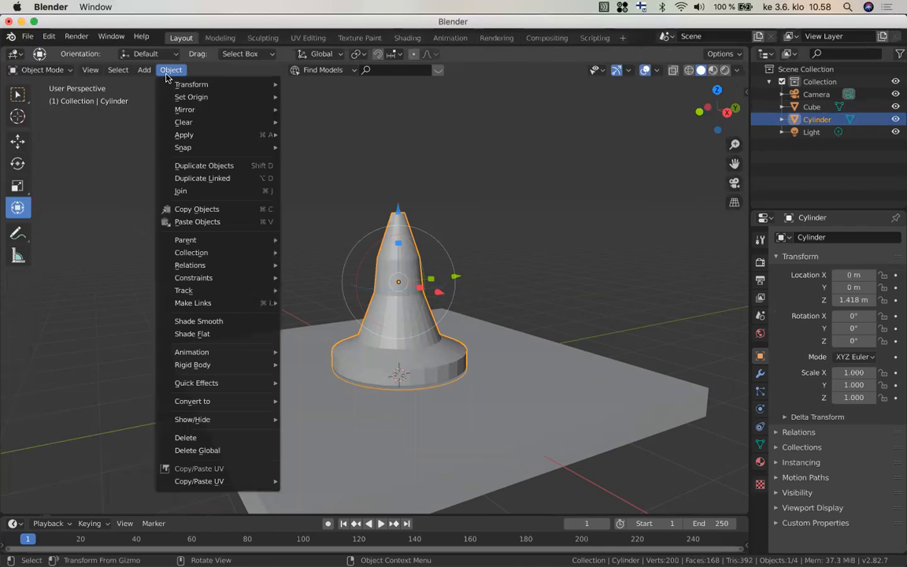
click(213, 324)
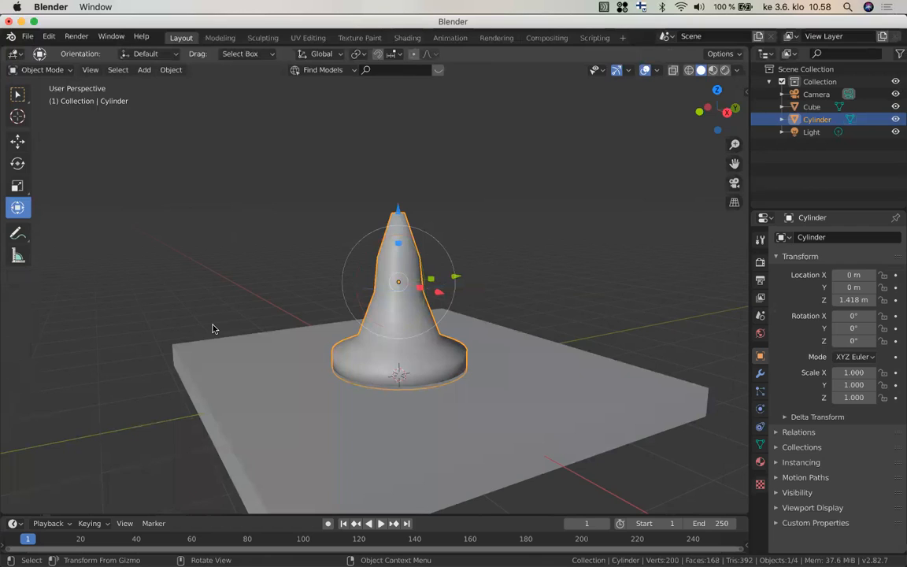
click(248, 379)
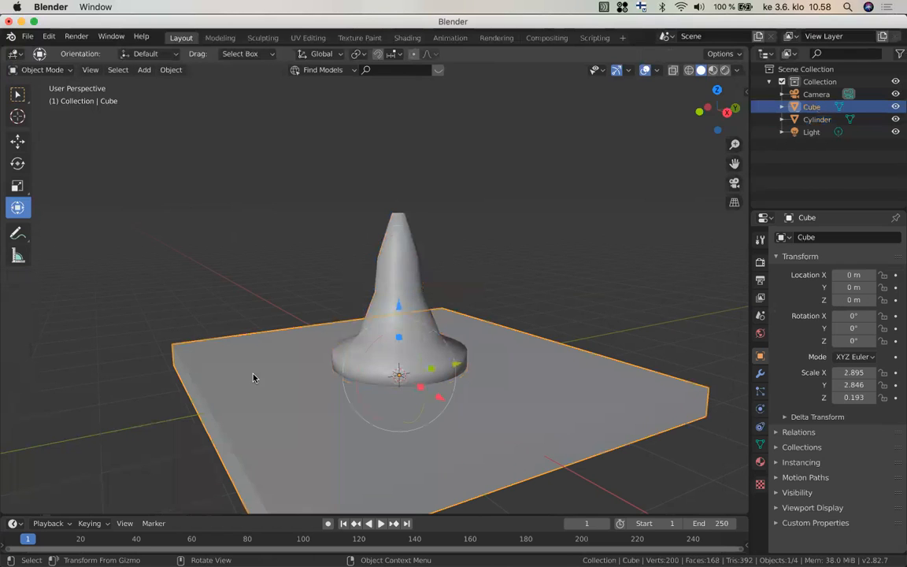
Scale the cone down to 0.927
click(409, 293)
key(s)
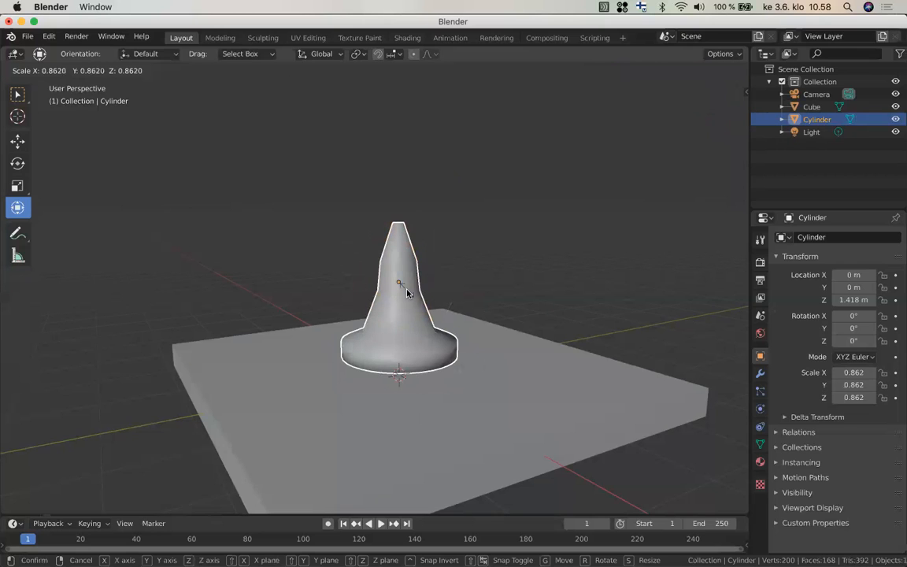
click(407, 293)
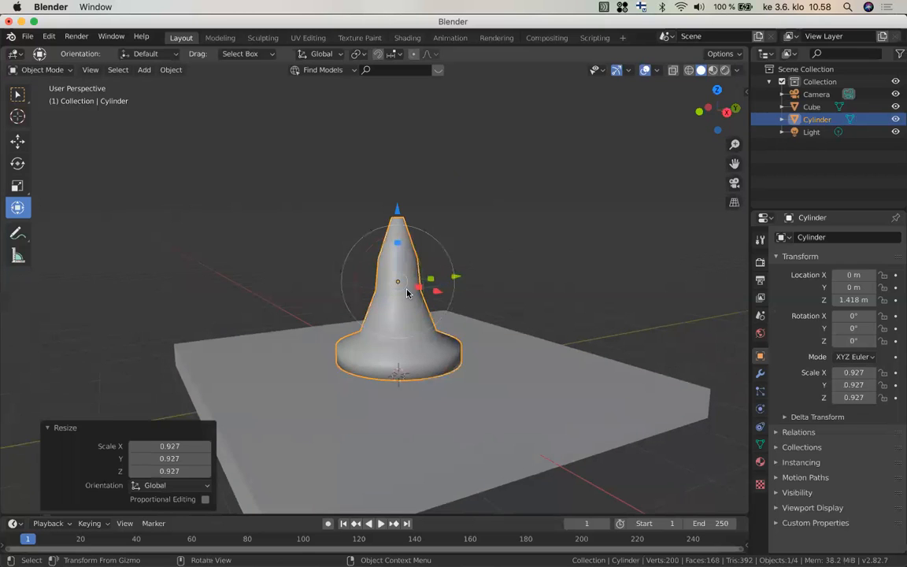
middle_drag(407, 293, 413, 301)
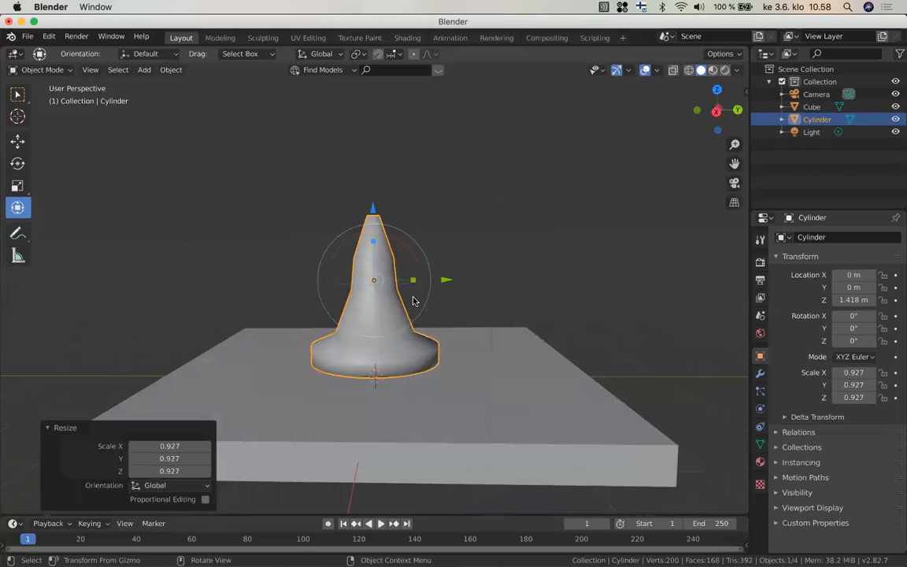
Raise the slab above the cone and flatten it to 0.109 thick, 2.277 along X
click(476, 397)
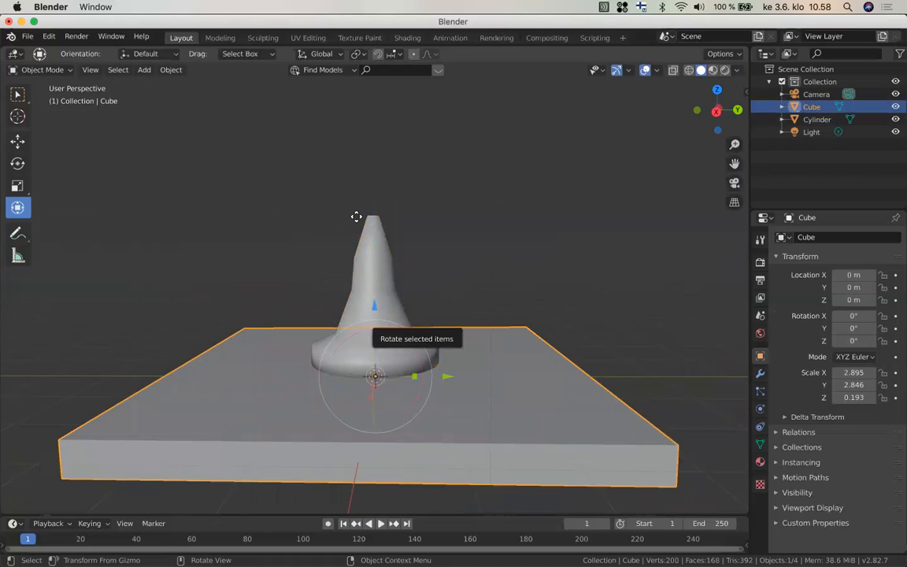
drag(356, 216, 341, 126)
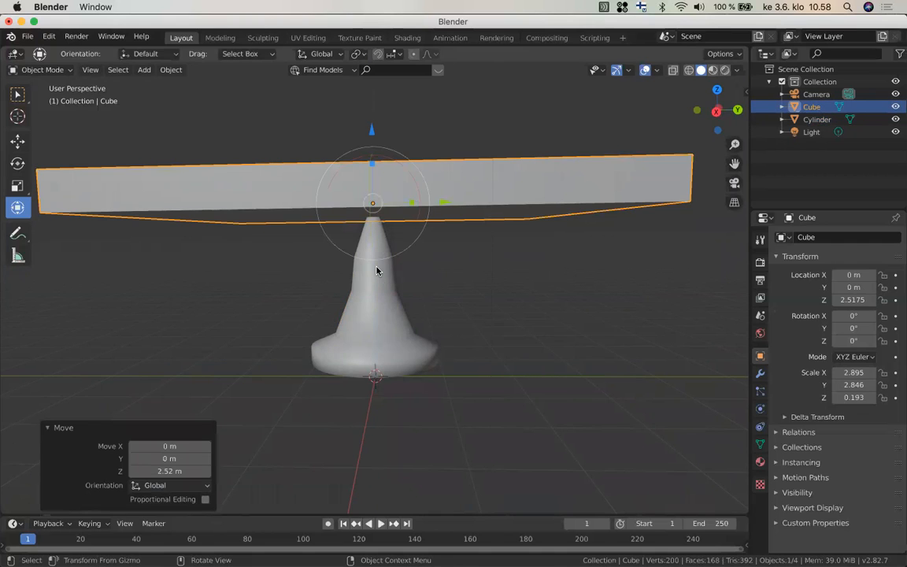
middle_drag(376, 271, 376, 270)
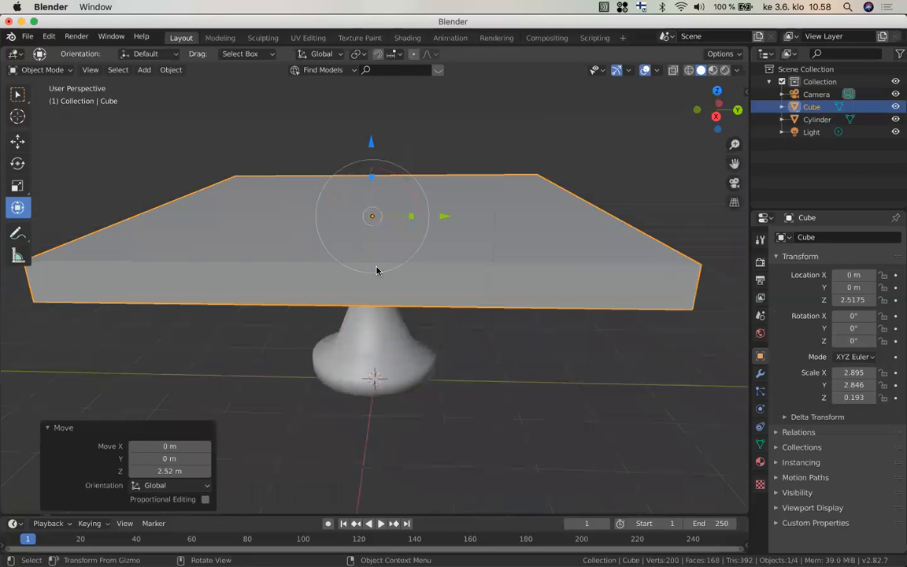
middle_drag(370, 185, 369, 185)
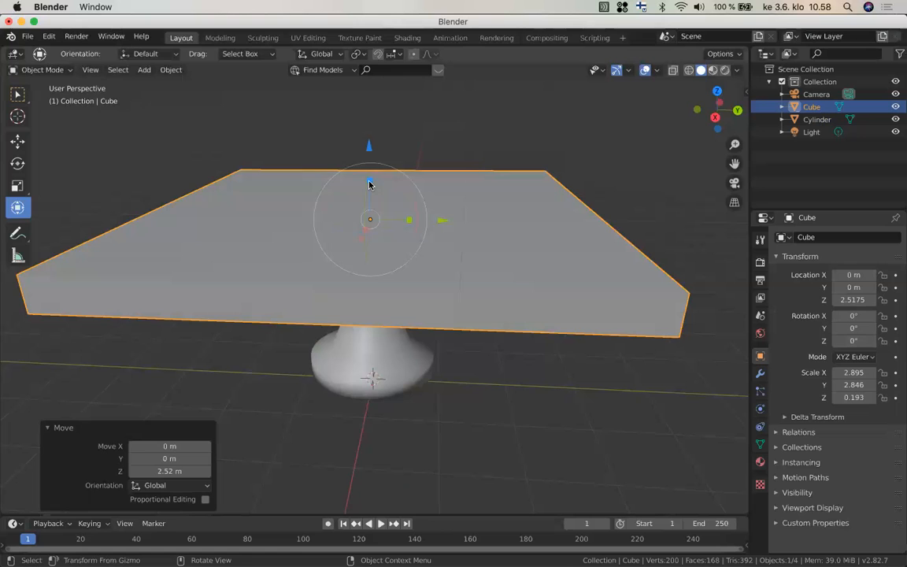
drag(369, 184, 365, 234)
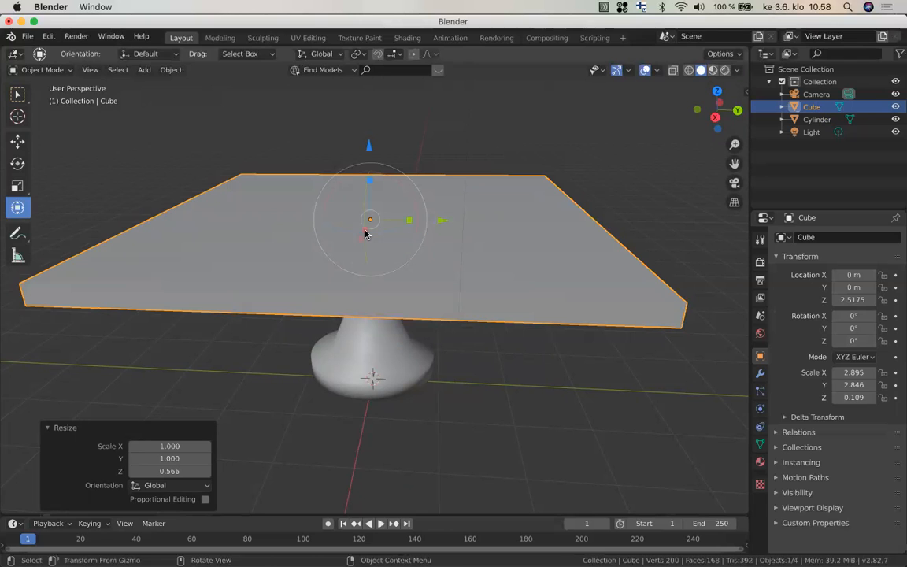
drag(364, 233, 361, 222)
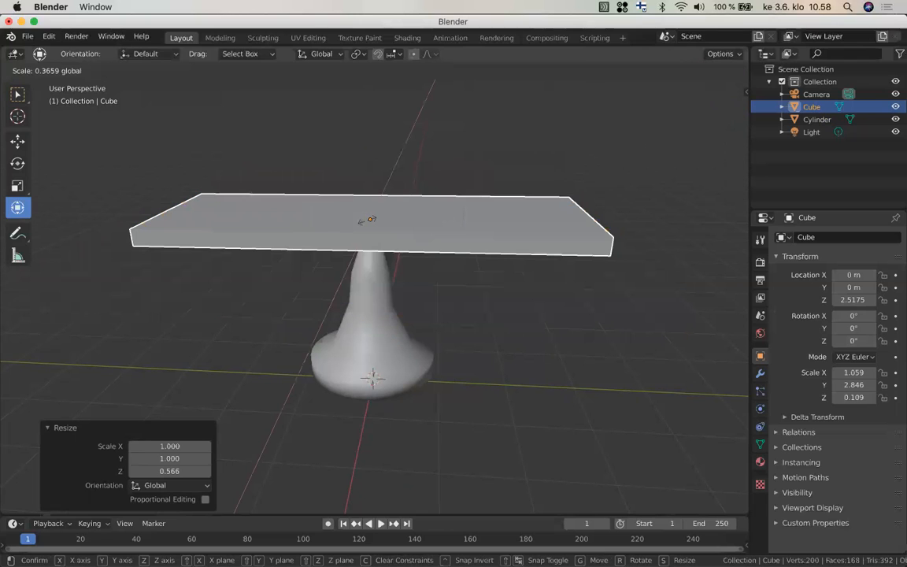
drag(367, 221, 366, 227)
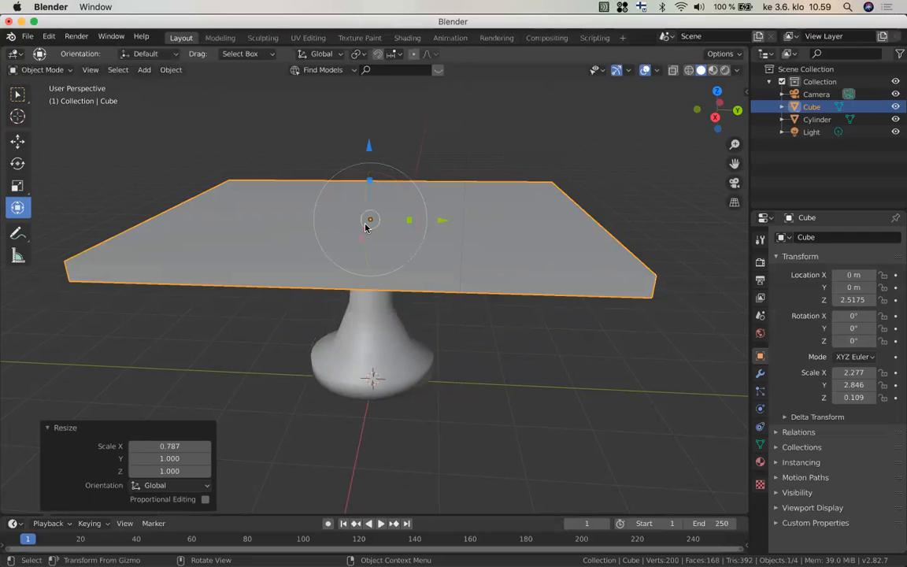
click(376, 349)
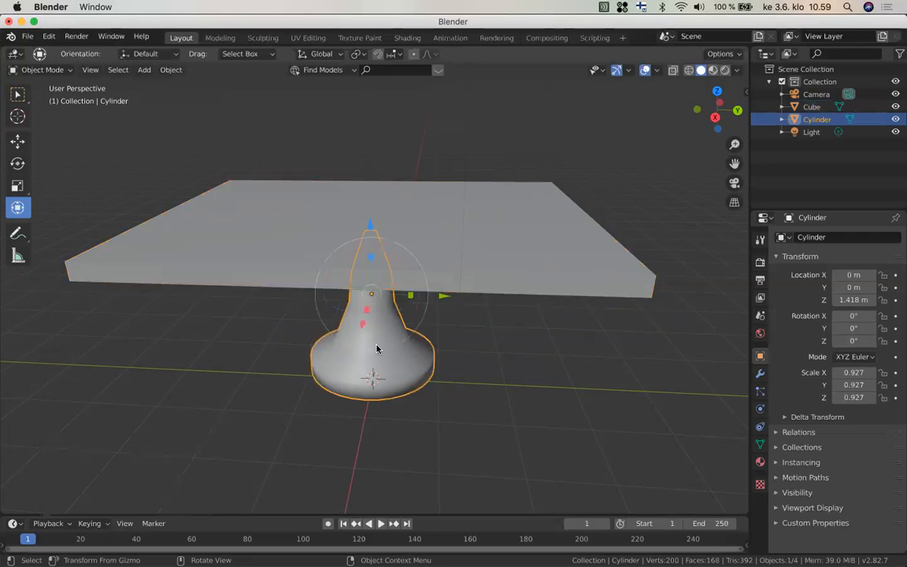
Move the cone leg along Y to -2.4773 under one end of the slab
drag(442, 299, 275, 282)
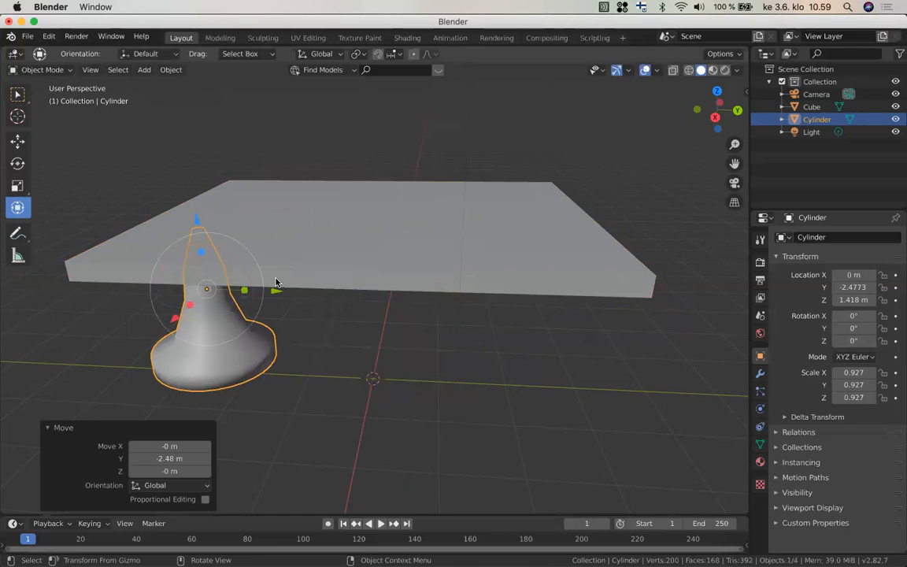
scroll(276, 281, down, 3)
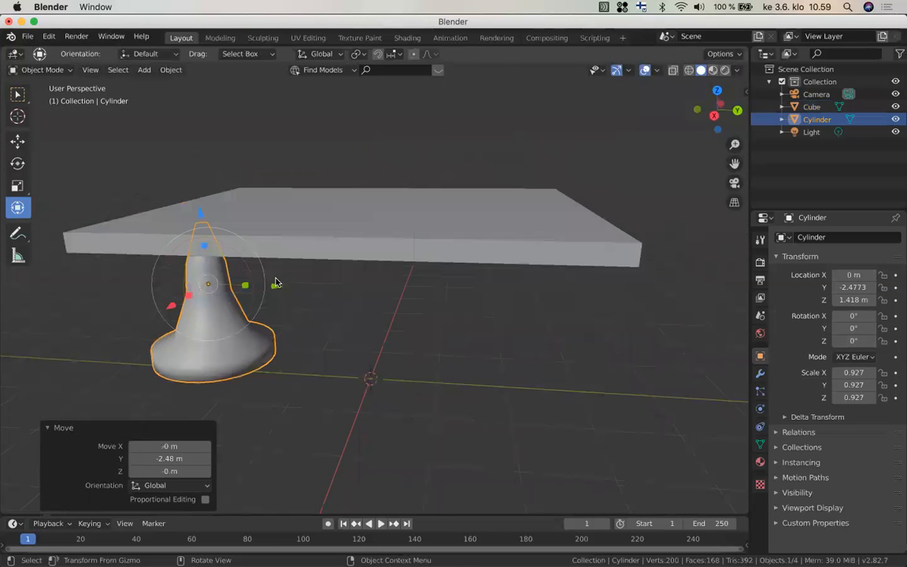
scroll(275, 282, up, 5)
scroll(275, 282, down, 5)
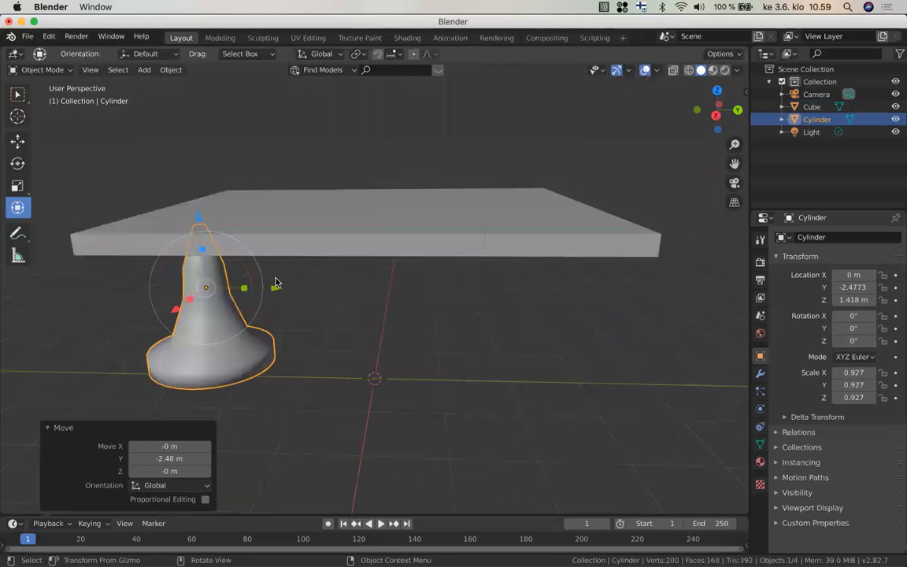
scroll(275, 282, down, 4)
scroll(275, 282, up, 1)
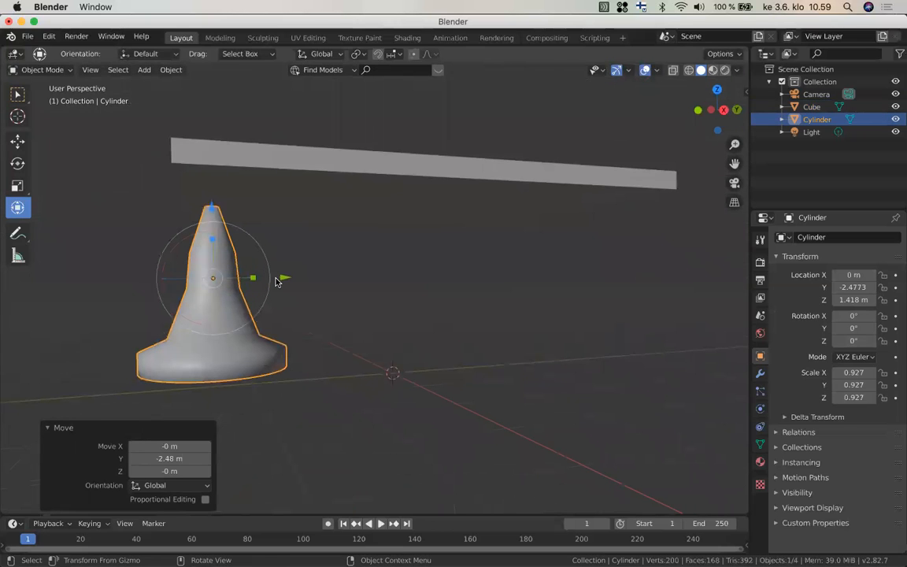
scroll(275, 282, up, 4)
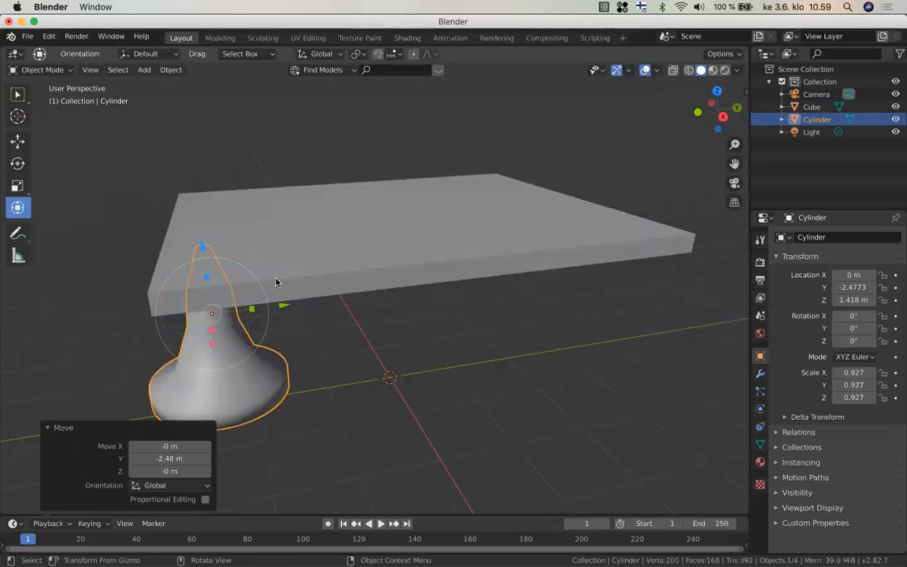
scroll(211, 268, down, 2)
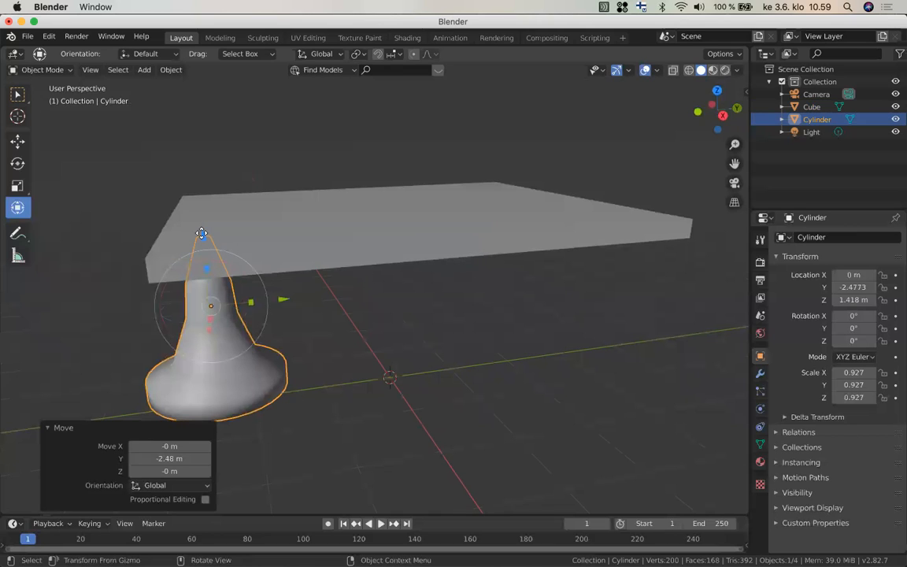
Raise the cone leg slightly to Z 1.4634 to meet the slab
drag(201, 233, 201, 234)
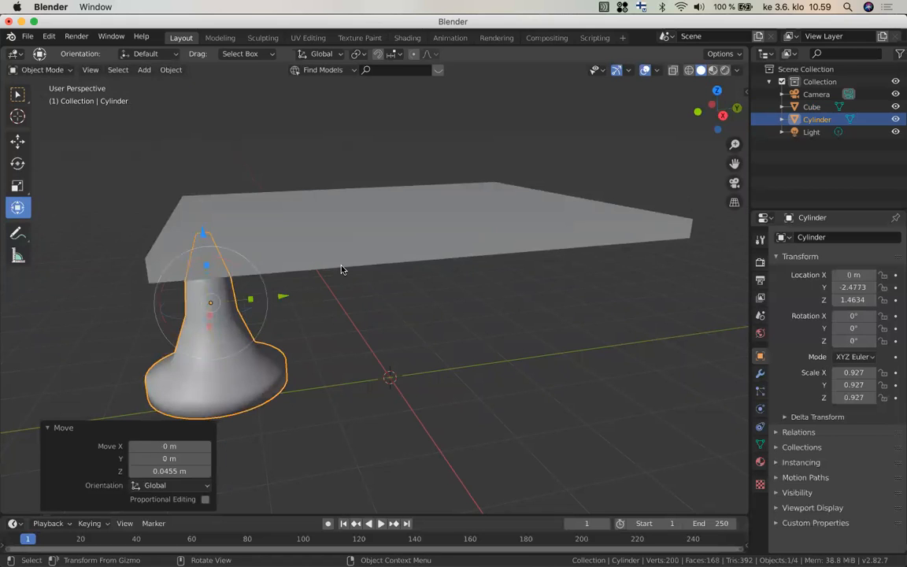
scroll(342, 269, down, 3)
scroll(342, 269, up, 3)
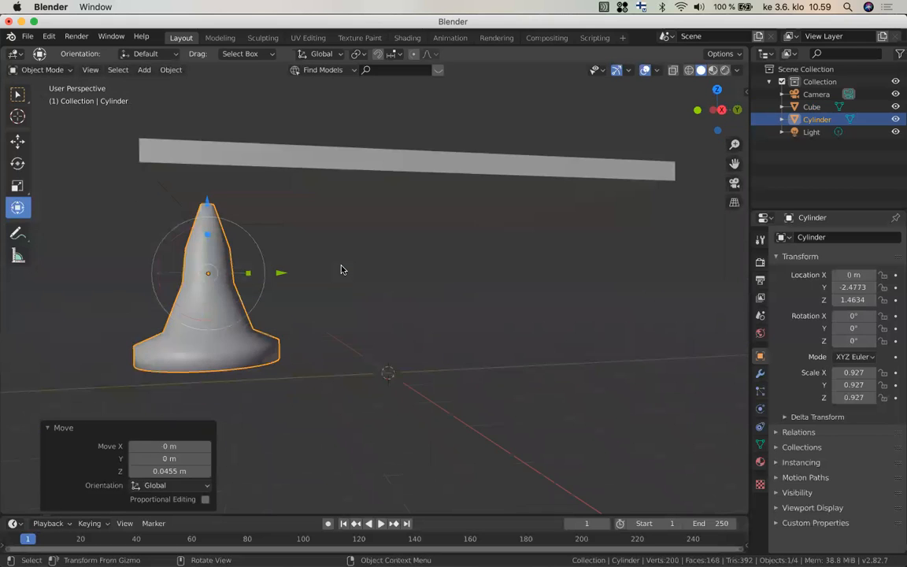
scroll(341, 270, up, 1)
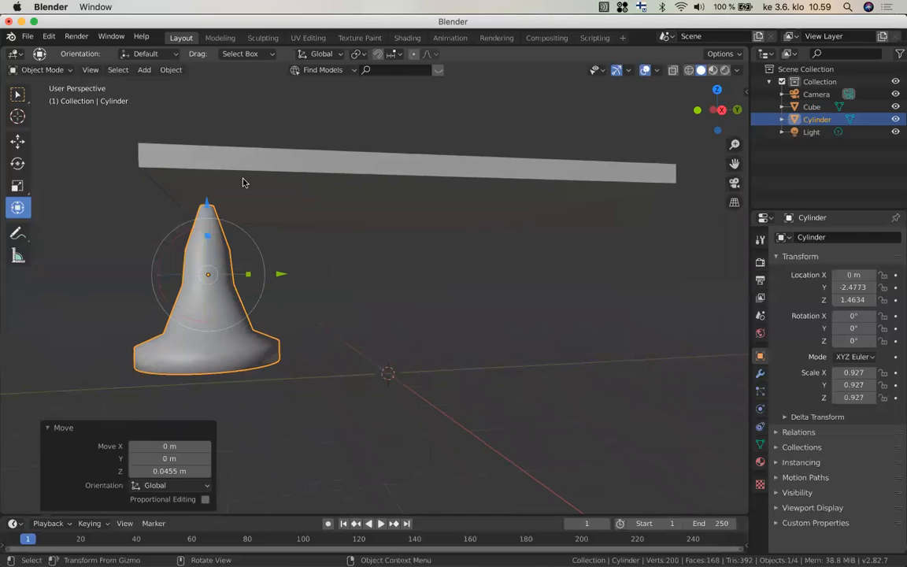
Browse the Object menu for a copy command, closing it without choosing anything
click(117, 70)
mouse_move(138, 73)
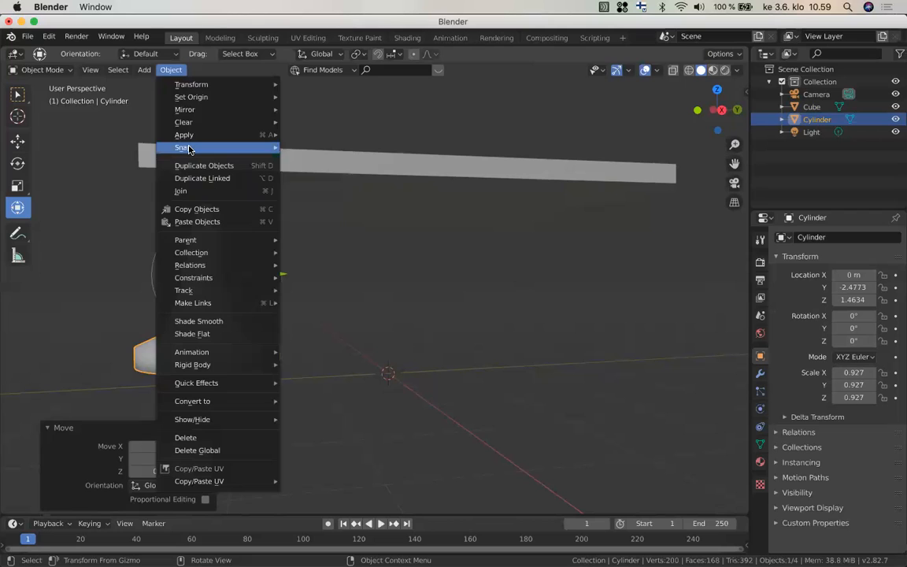
mouse_move(188, 149)
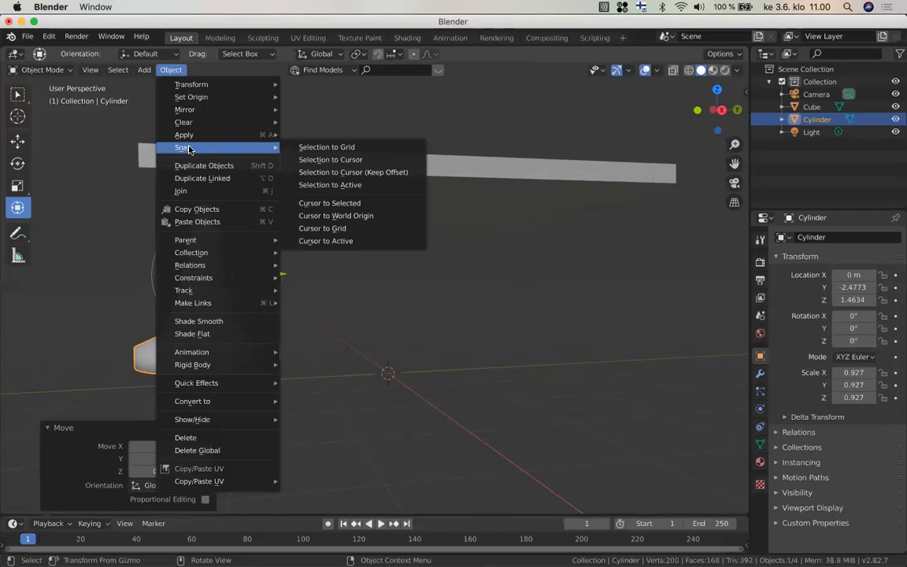
click(173, 70)
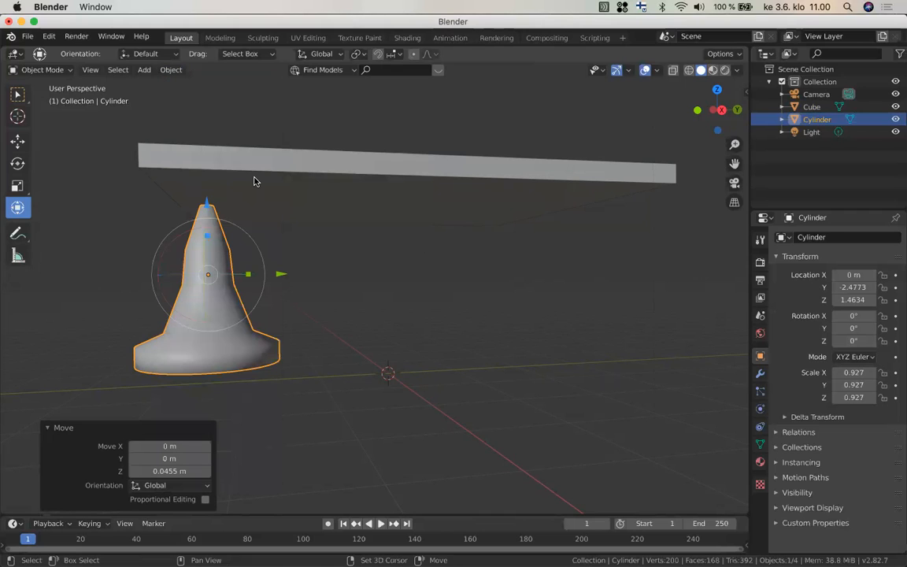
Duplicate the cone leg with Shift+D and move the copy along Y to 2.0959
key(shift+d)
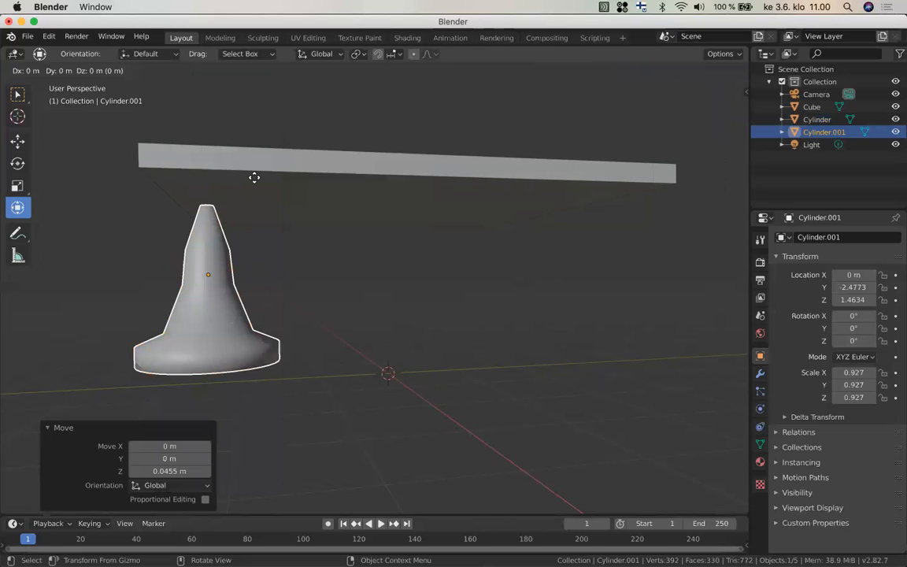
right_click(254, 177)
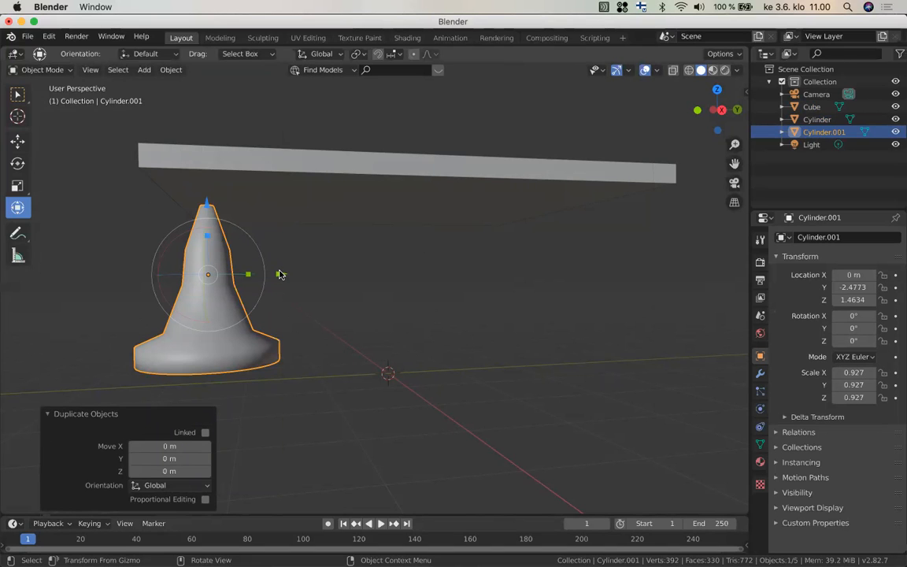
drag(281, 274, 587, 280)
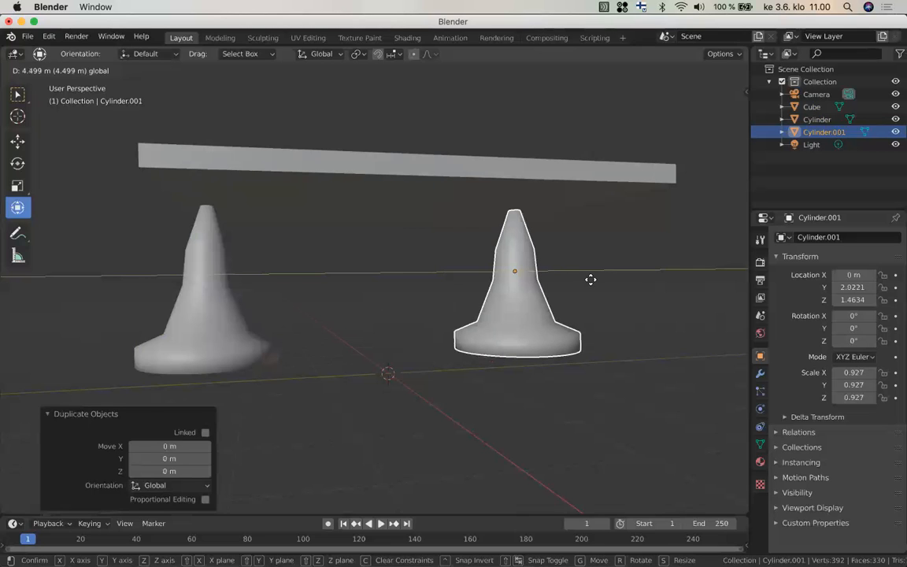
click(591, 279)
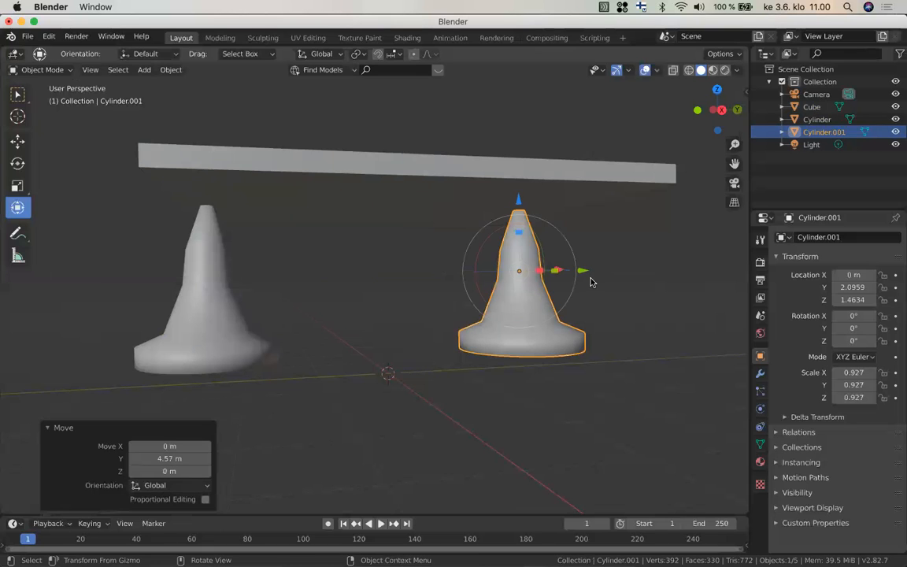
middle_drag(590, 282, 593, 281)
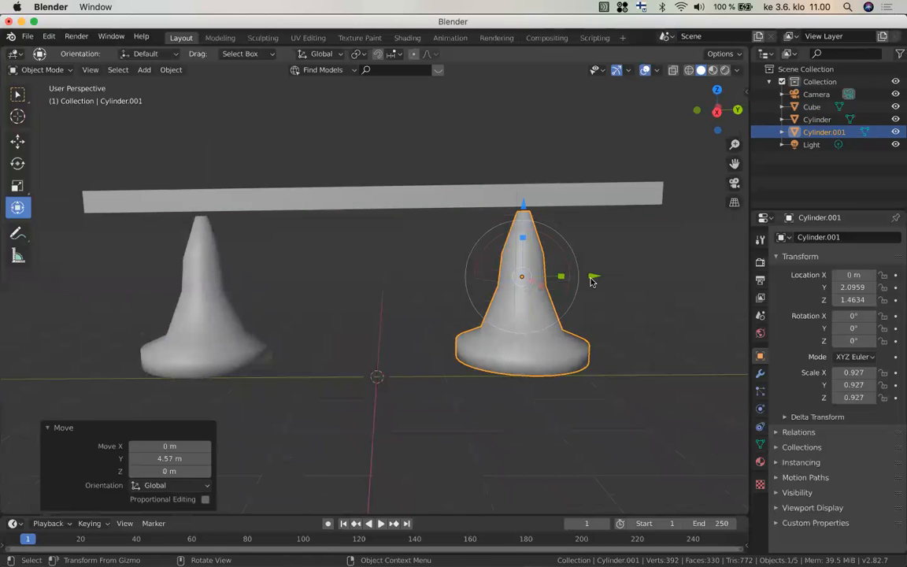
middle_drag(591, 281, 592, 282)
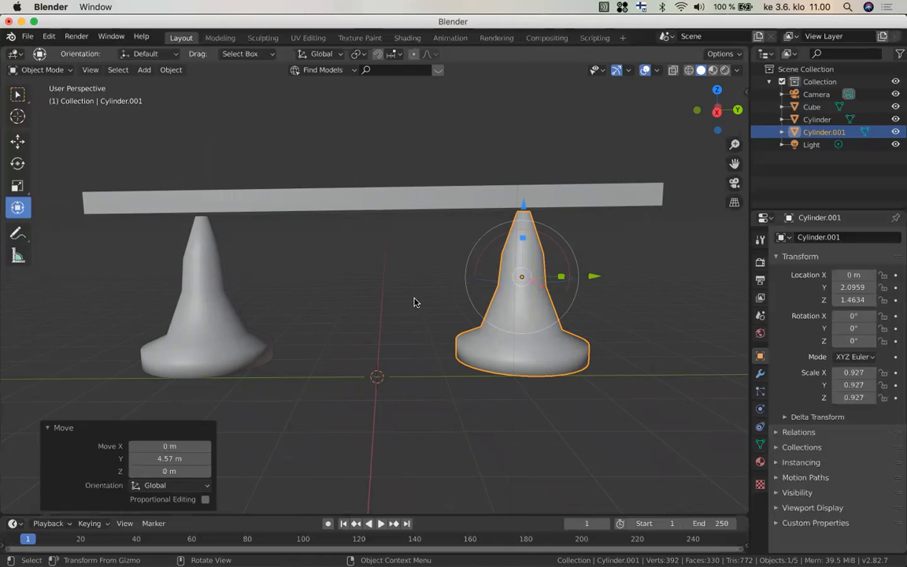
Rename the Cube object to 'tabletop'
click(811, 106)
text(table)
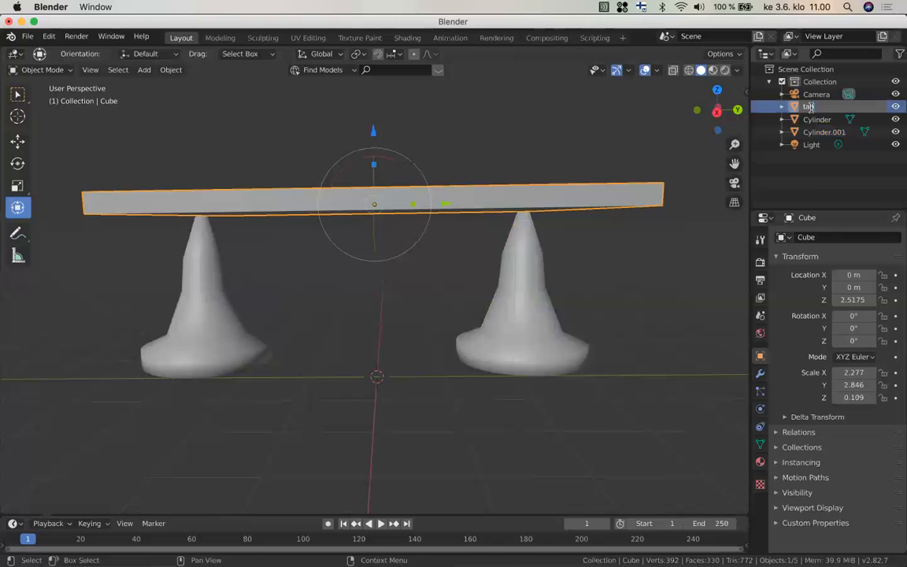
text(top)
key(Return)
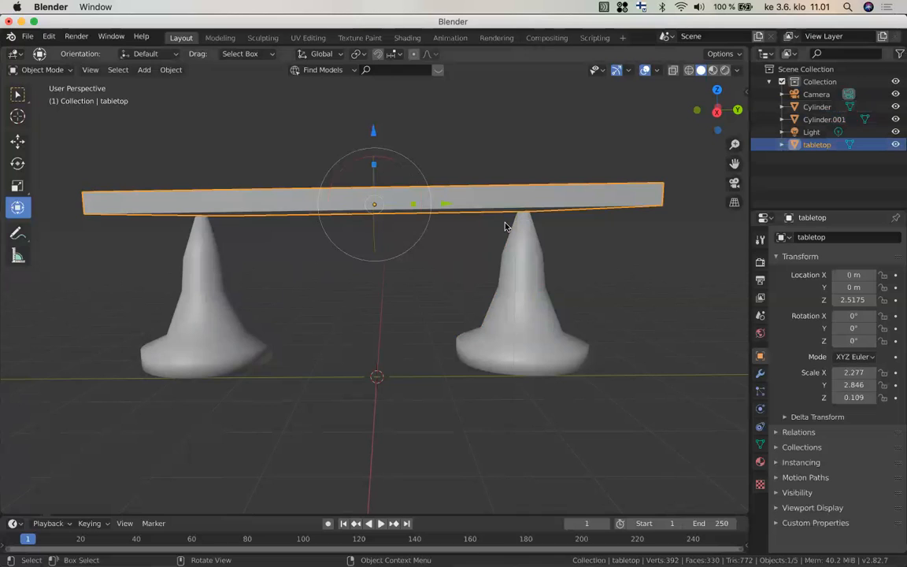
Deselect everything, add a Plane mesh at the origin, and start scaling it
click(211, 133)
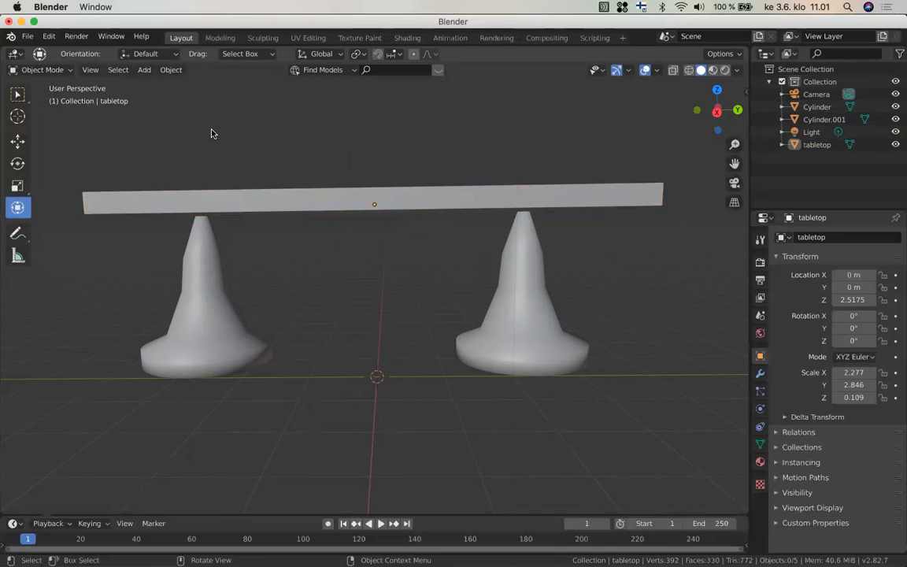
key(shift)
key(shift+a)
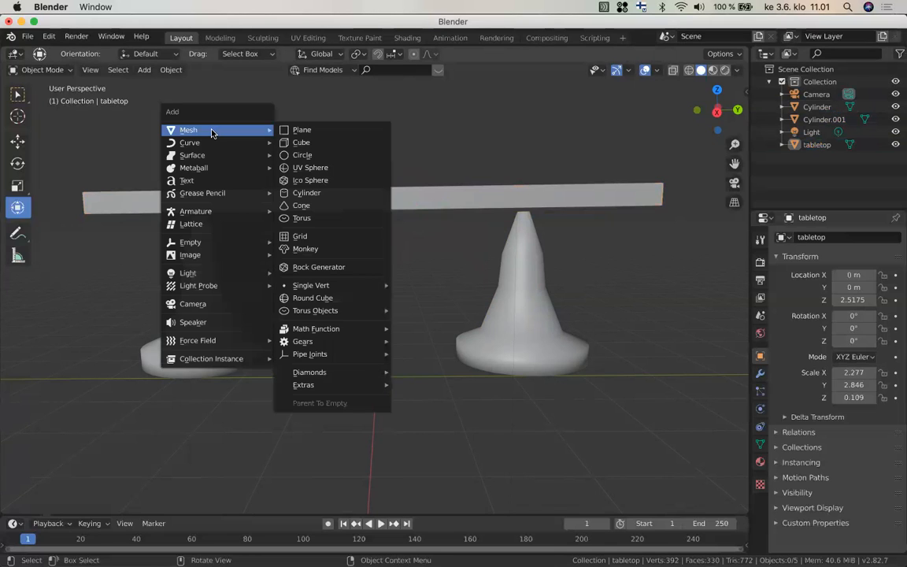
click(293, 131)
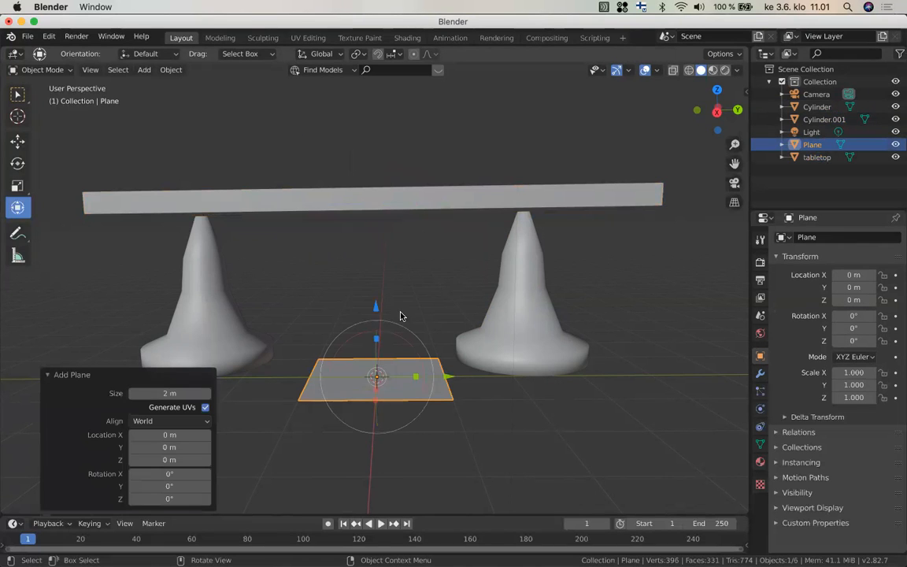
key(s)
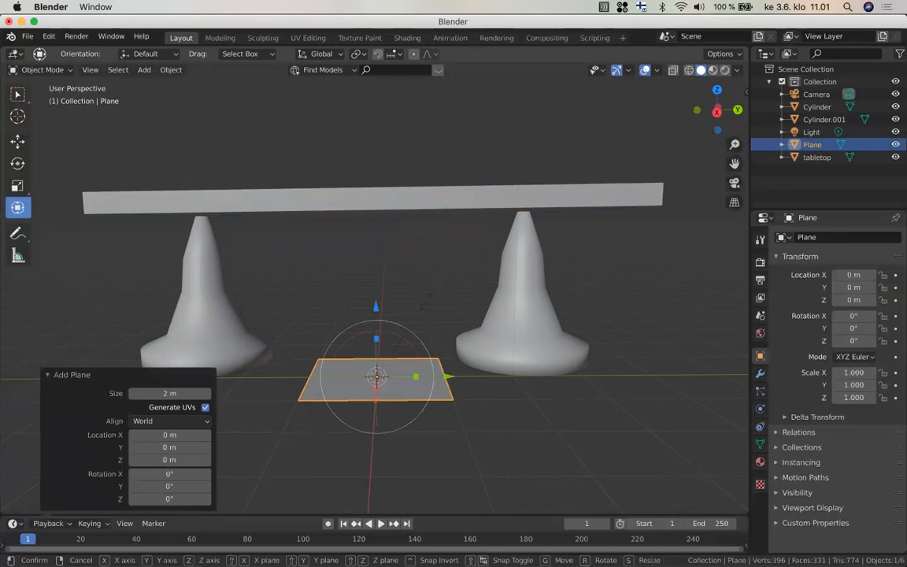
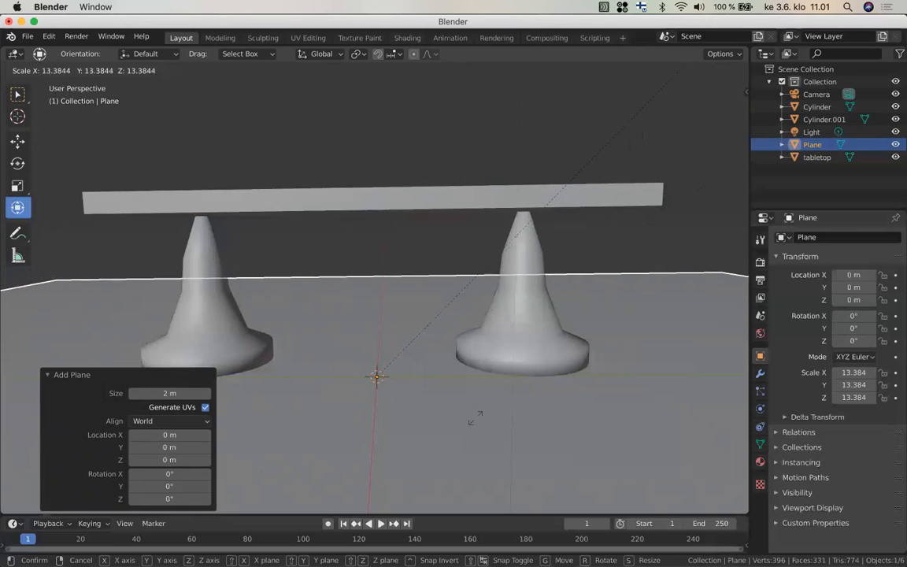
Undo the oversized plane scaling and rescale the floor plane uniformly to 6.1
click(451, 439)
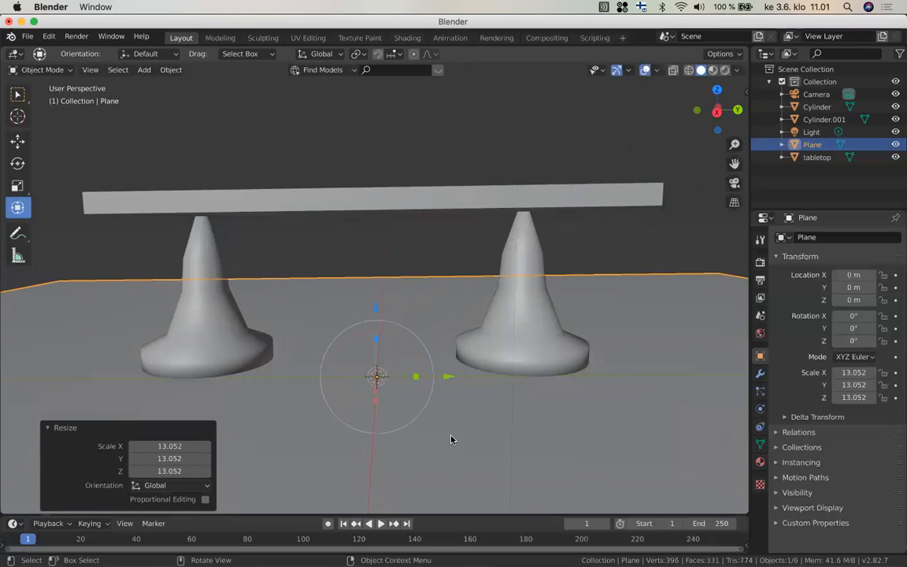
key(ctrl+z)
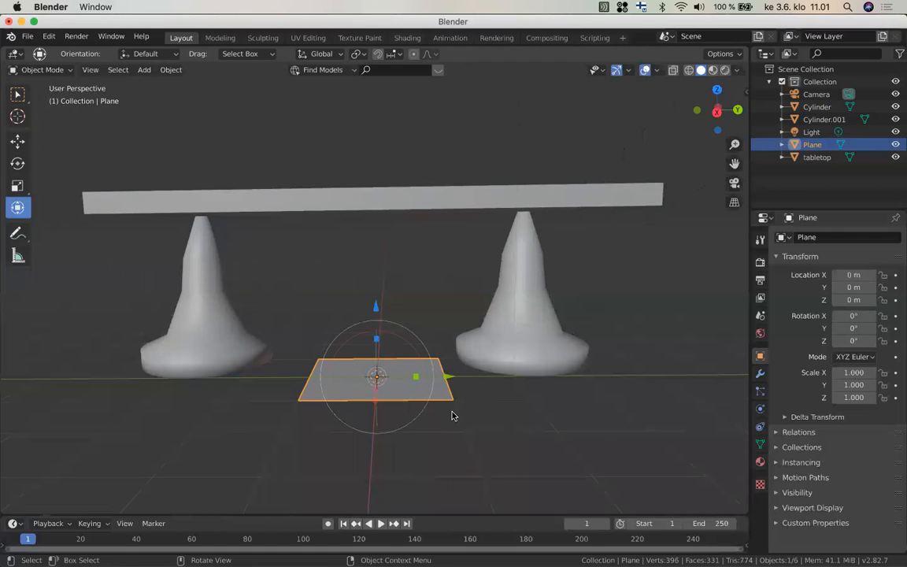
key(s)
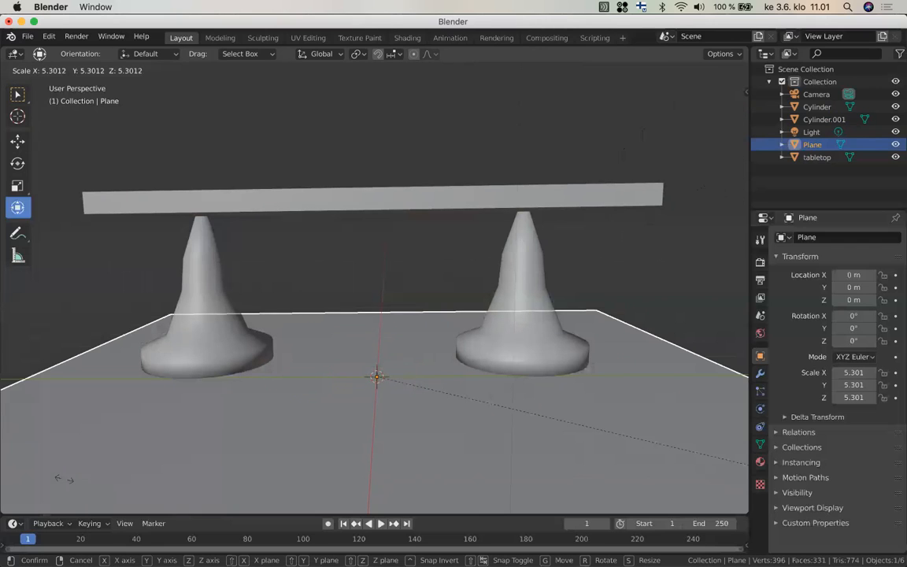
click(129, 499)
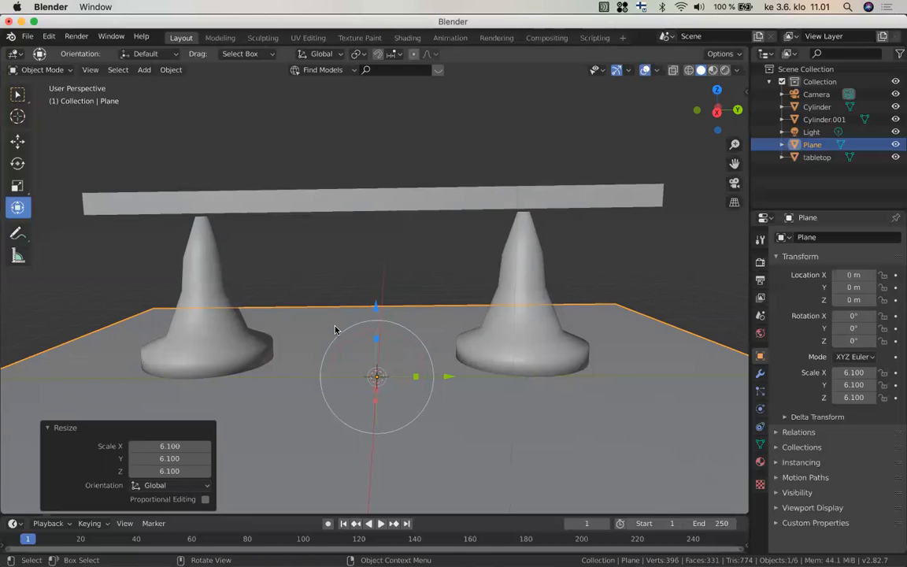
Stretch the floor plane along Y to a scale of 7.622 × 8.017 × 6.100
middle_drag(357, 368, 356, 406)
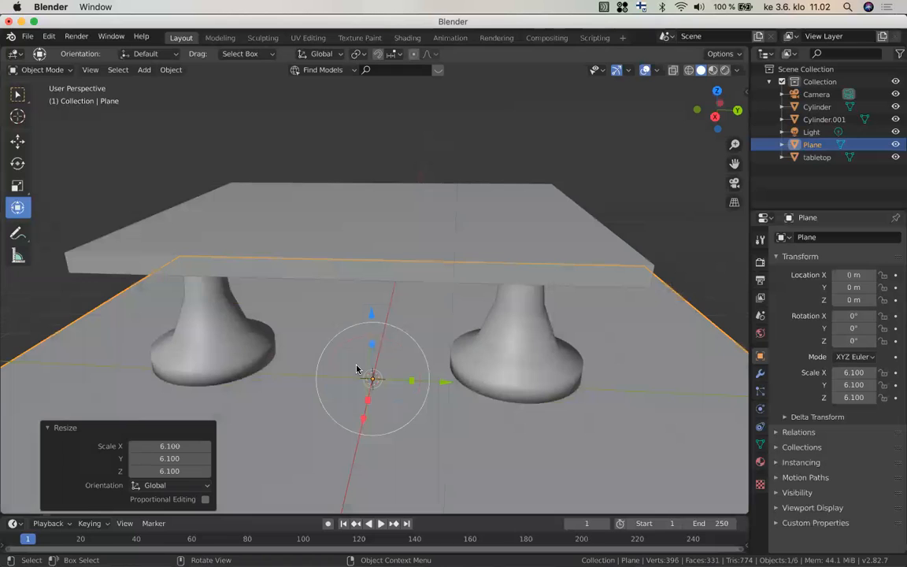
middle_drag(357, 368, 403, 383)
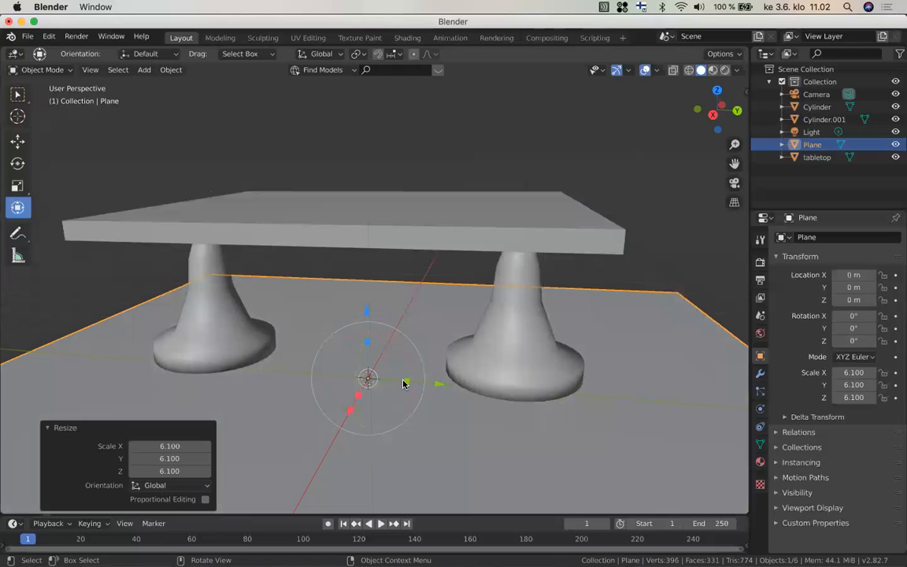
mouse_move(403, 384)
mouse_down()
mouse_move(419, 384)
mouse_move(359, 399)
mouse_move(358, 411)
mouse_up()
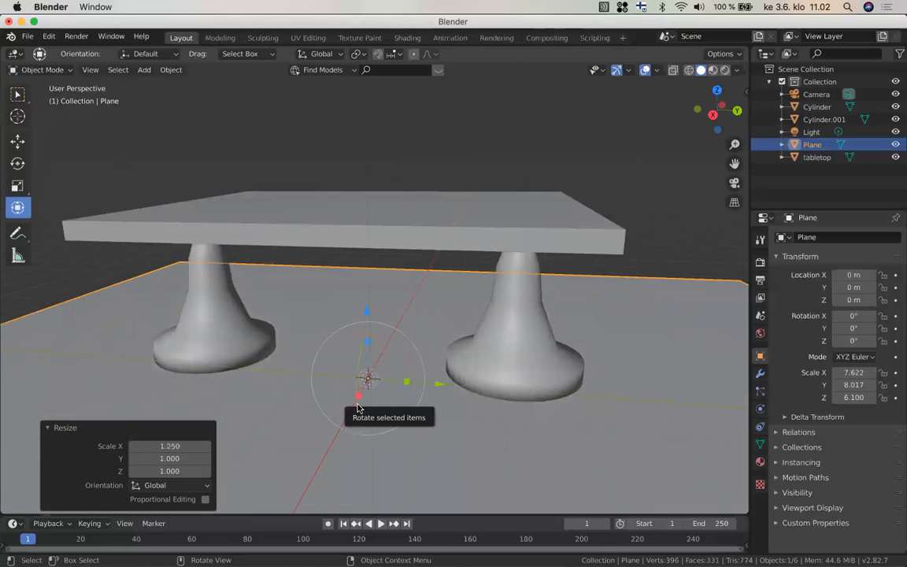
Switch the viewport to Rendered shading and raise the floor plane along Z to 0.242 m
click(724, 71)
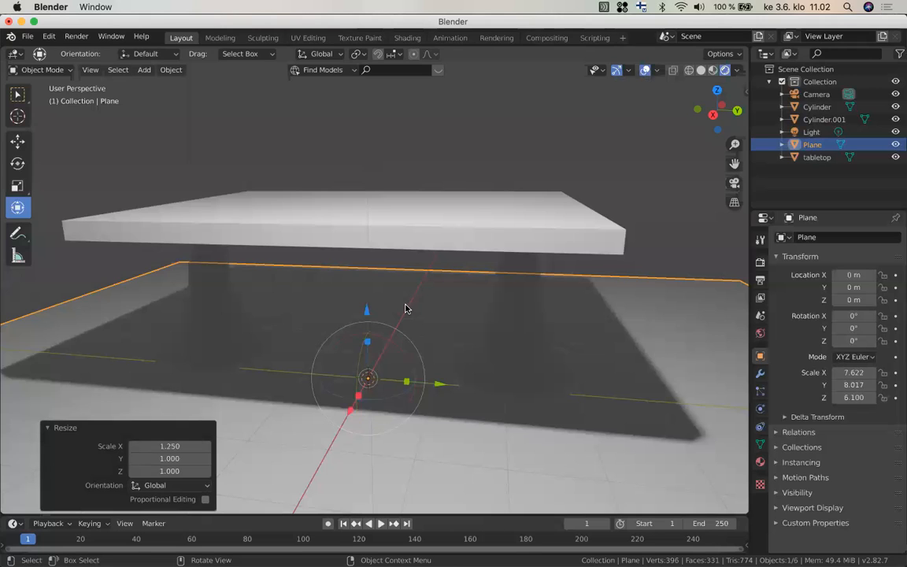
drag(405, 307, 367, 303)
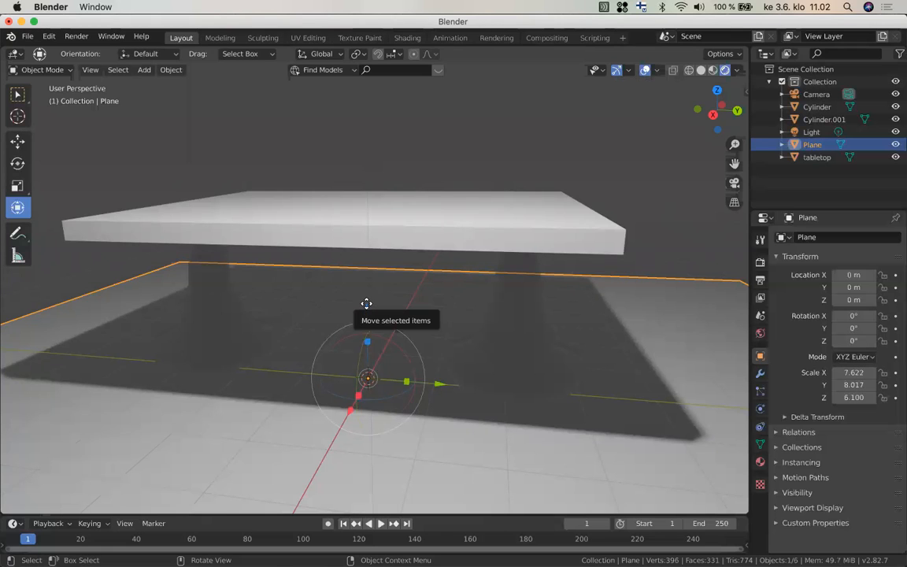
key(g)
key(z)
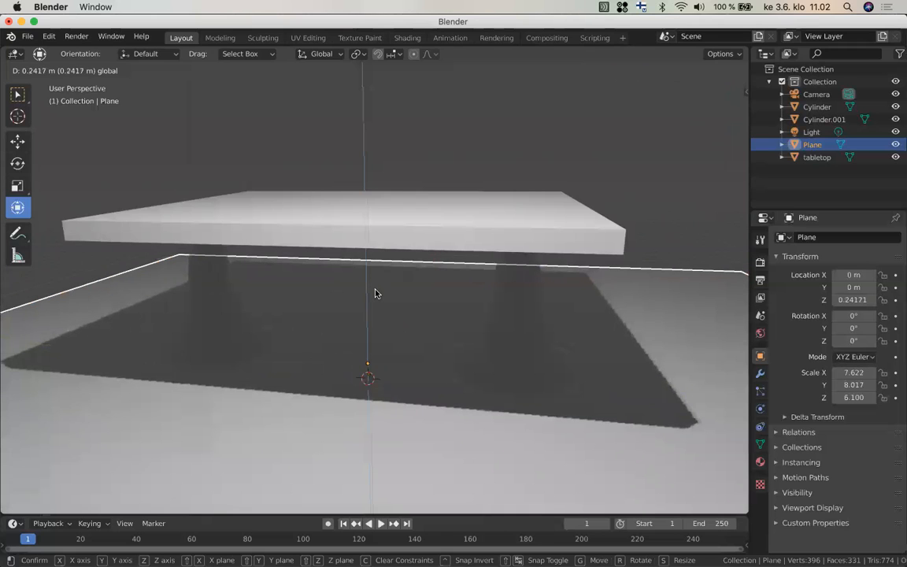
click(375, 293)
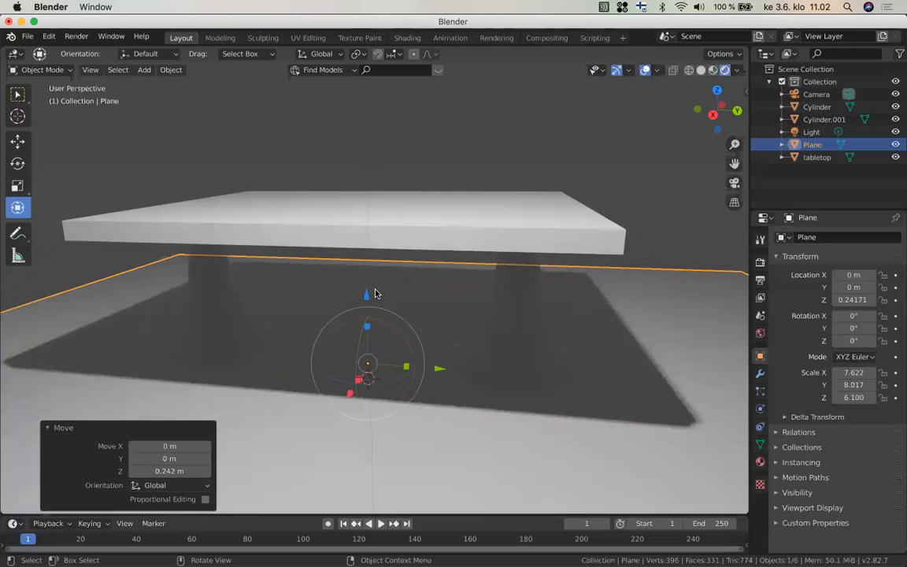
Adjust the view and select the tabletop slab
scroll(374, 293, up, 3)
scroll(467, 224, right, 1)
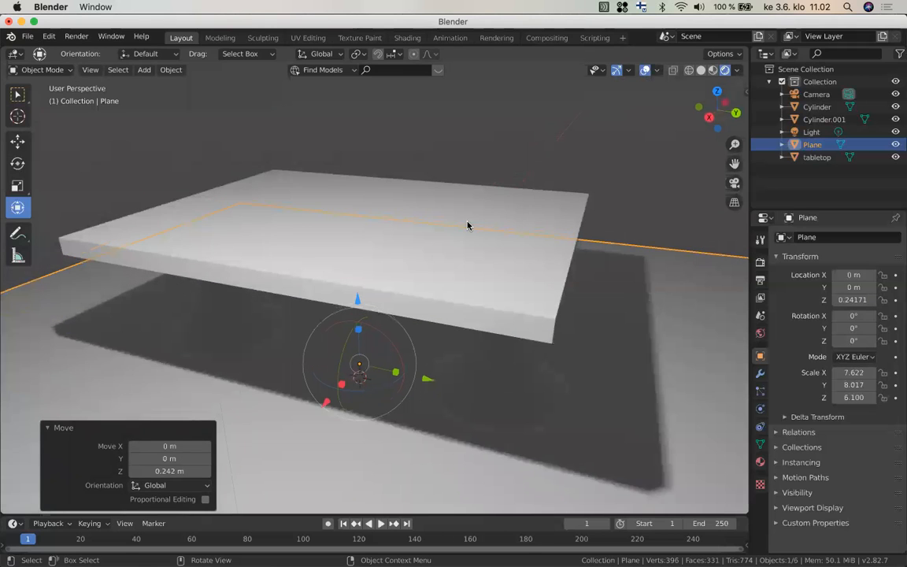
click(466, 286)
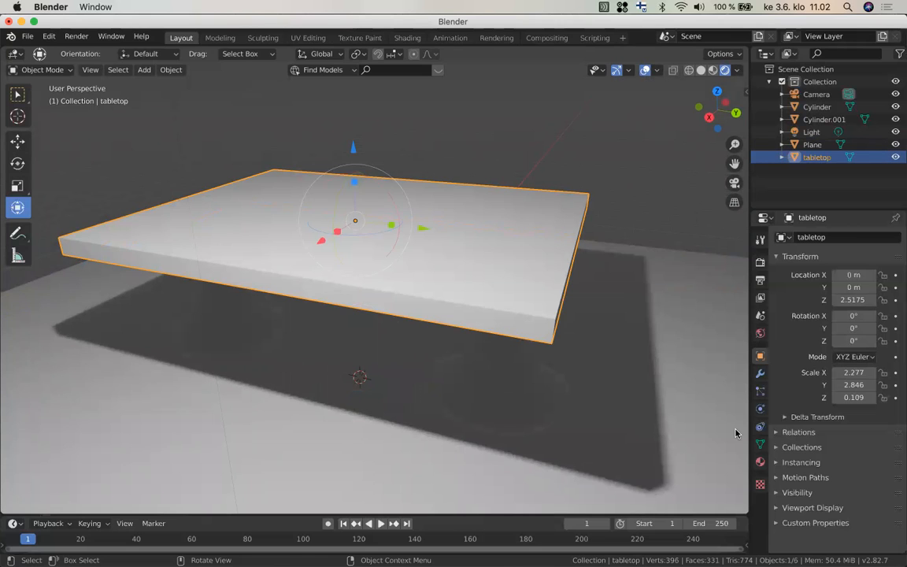
Give the tabletop a red base colour with Specular 0.641 and Metallic 0.128
click(760, 462)
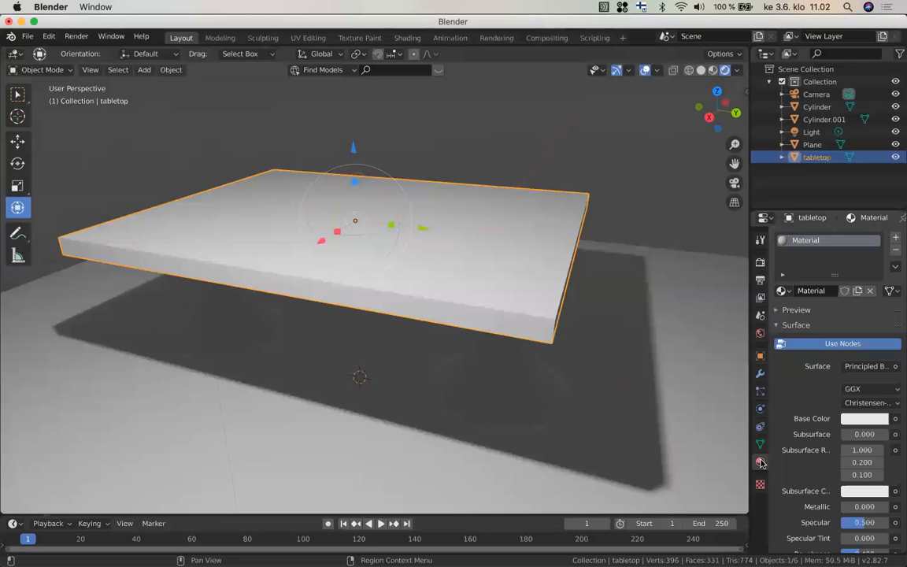
click(865, 419)
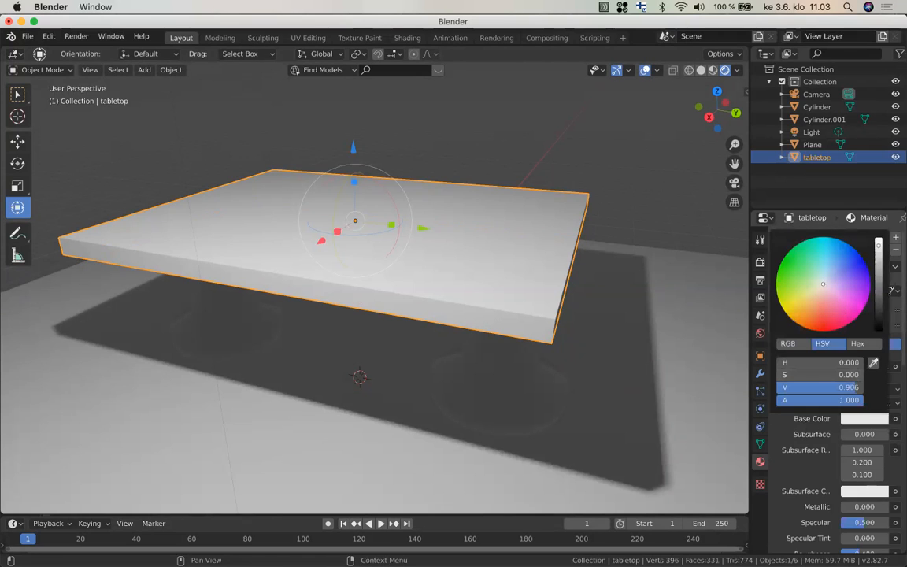
click(820, 311)
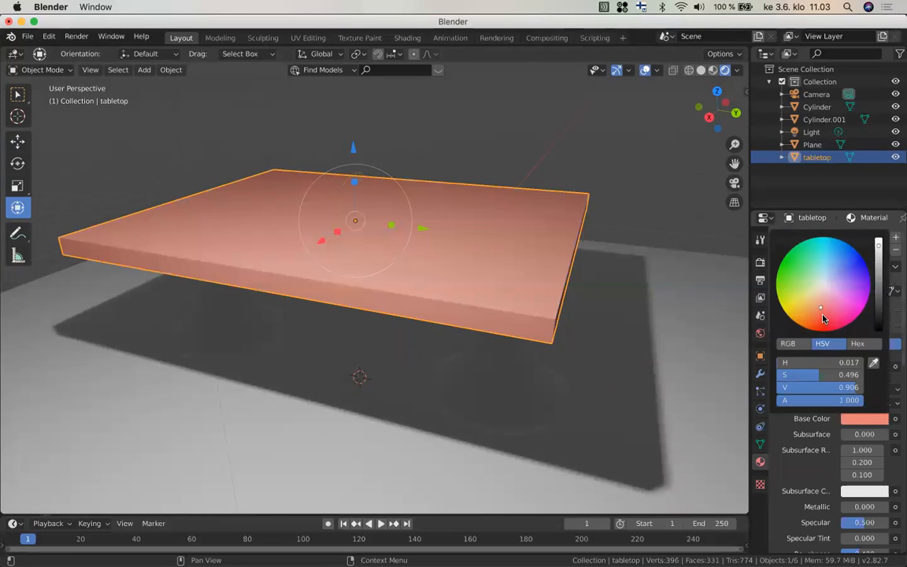
click(823, 317)
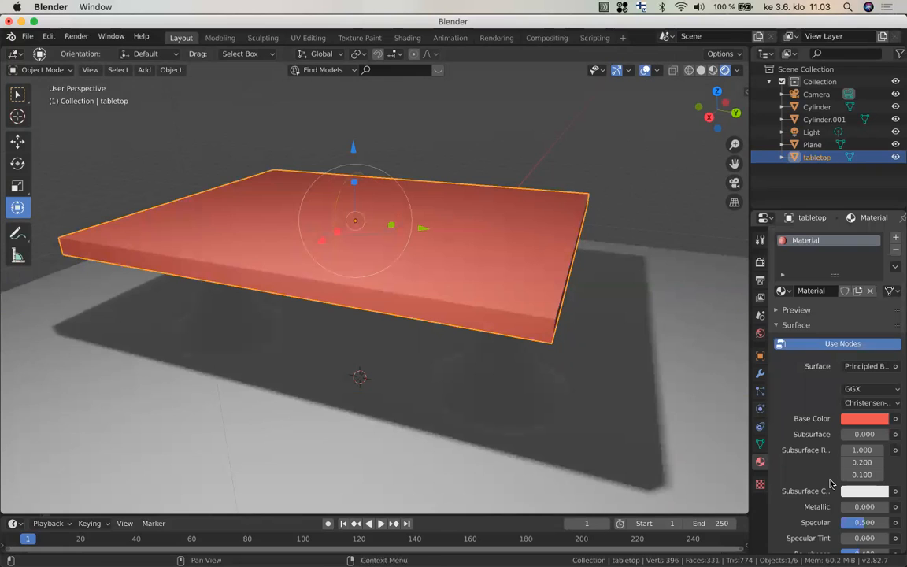
click(860, 523)
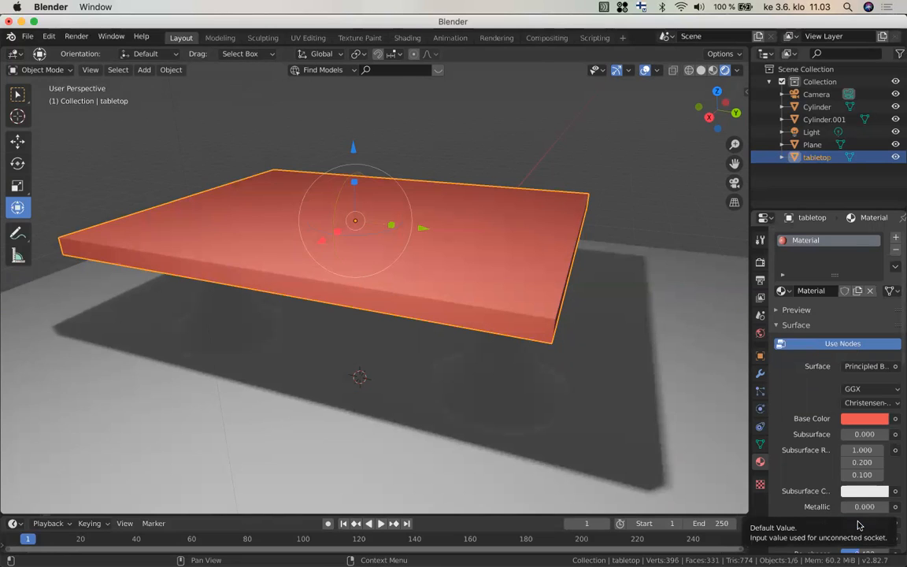
mouse_move(860, 522)
mouse_down()
mouse_move(885, 522)
mouse_move(865, 523)
mouse_move(872, 524)
mouse_move(858, 512)
mouse_up()
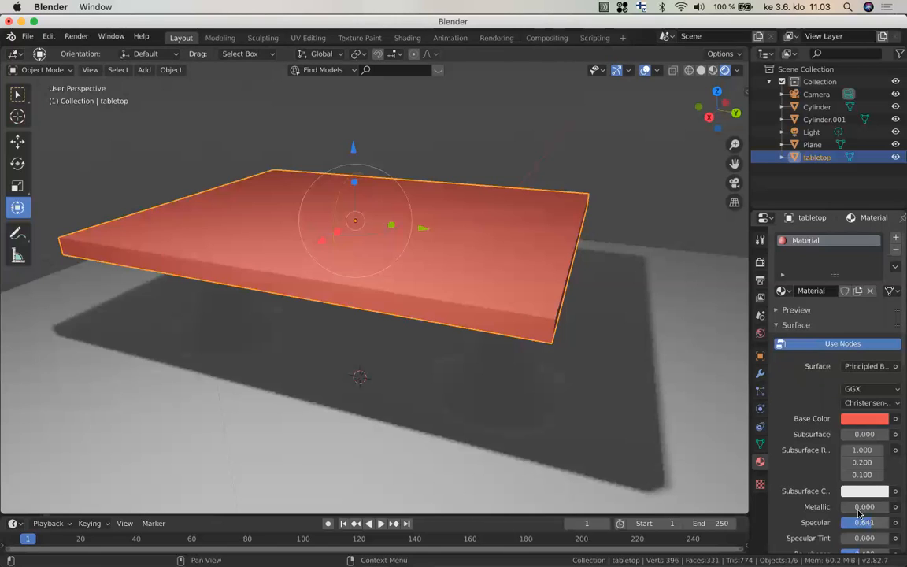
drag(859, 506, 869, 506)
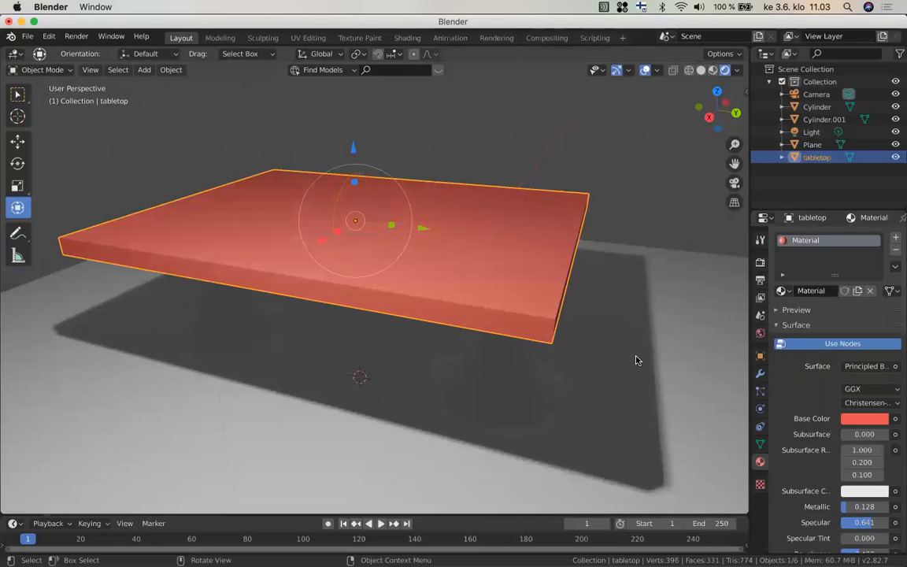
scroll(636, 360, down, 2)
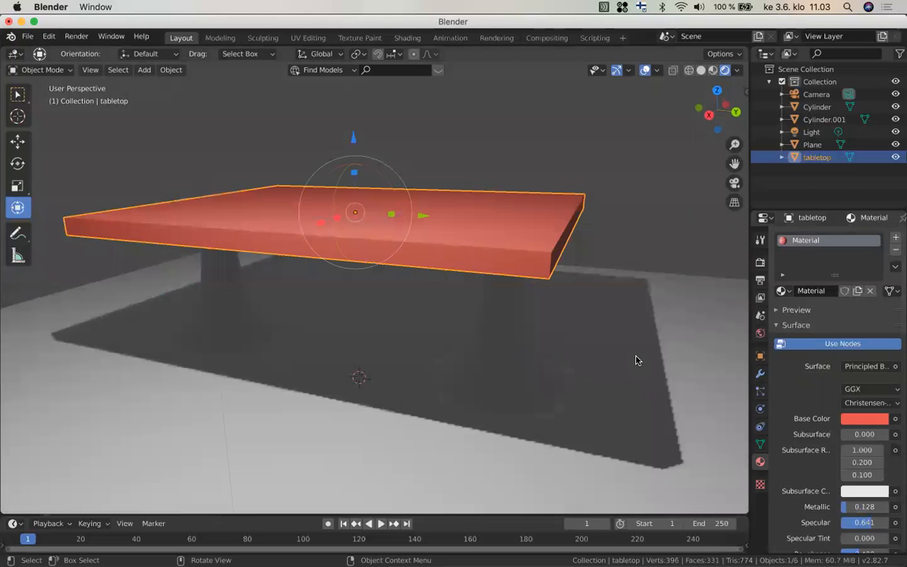
scroll(635, 360, down, 1)
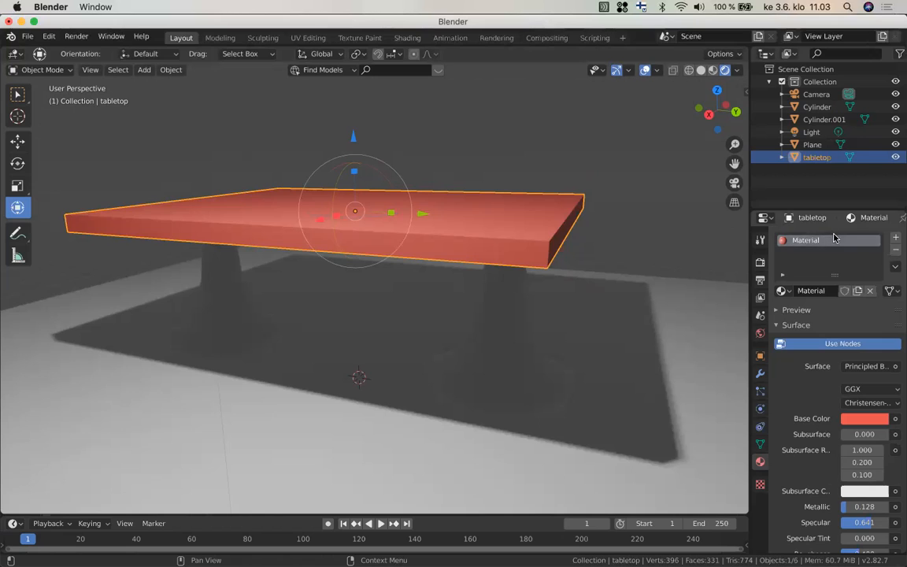
Assign the existing red 'Material' to both cylinder table legs, then select the floor plane
click(512, 345)
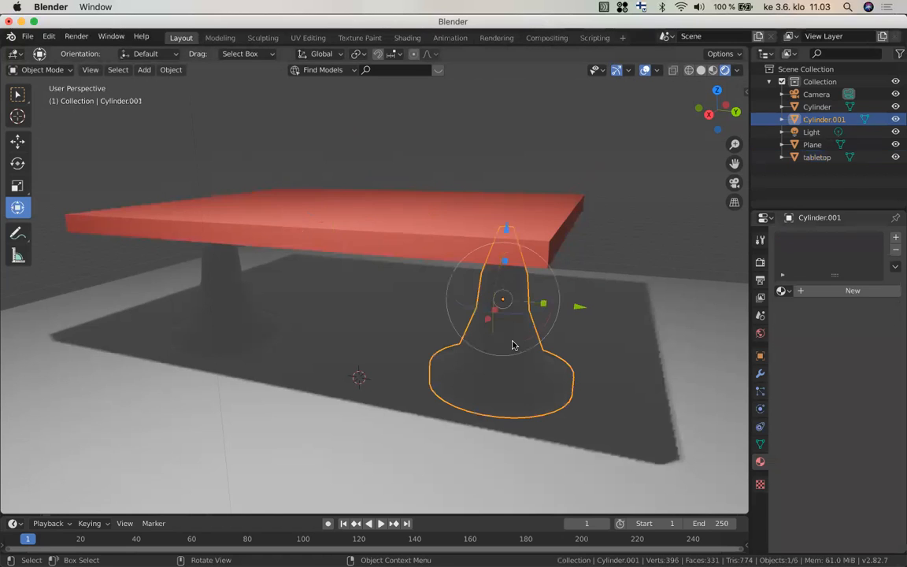
click(782, 290)
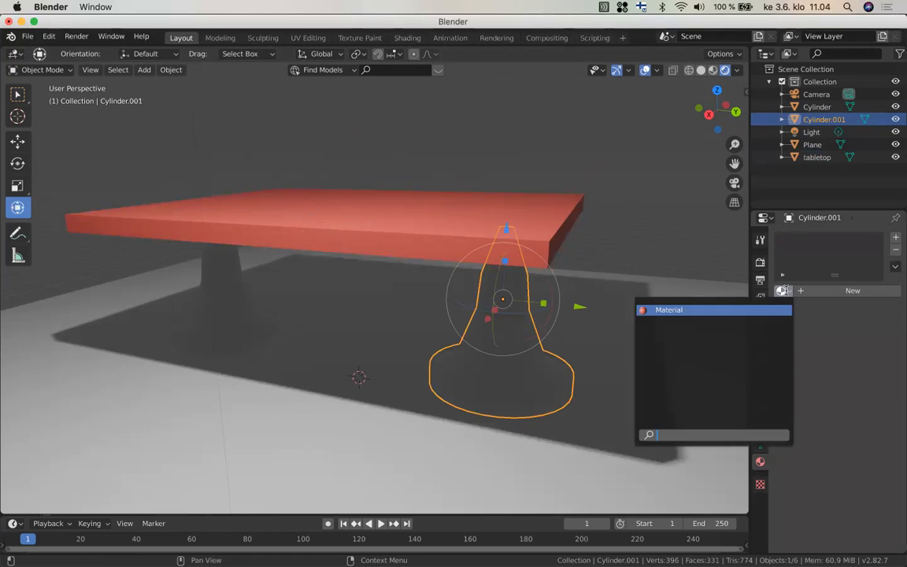
click(695, 311)
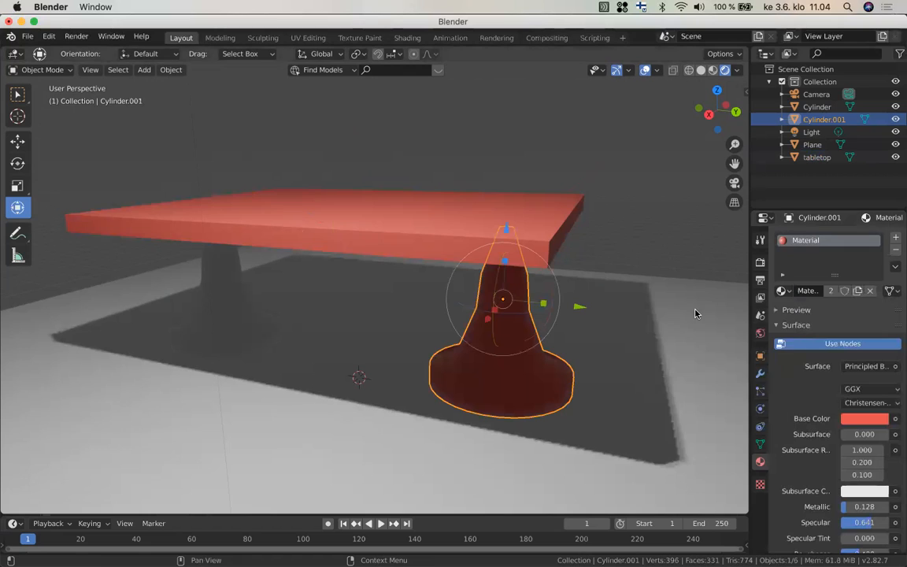
click(228, 301)
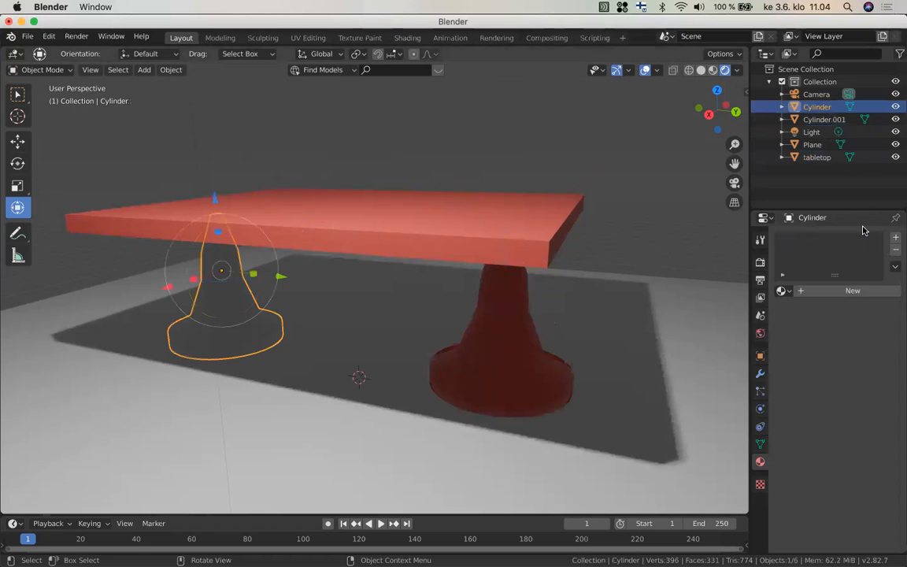
click(783, 291)
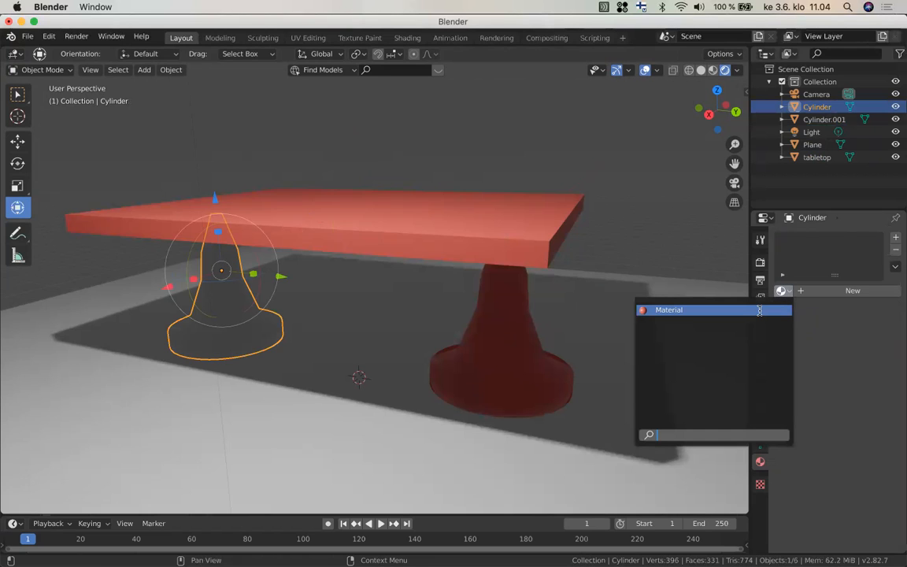
click(759, 313)
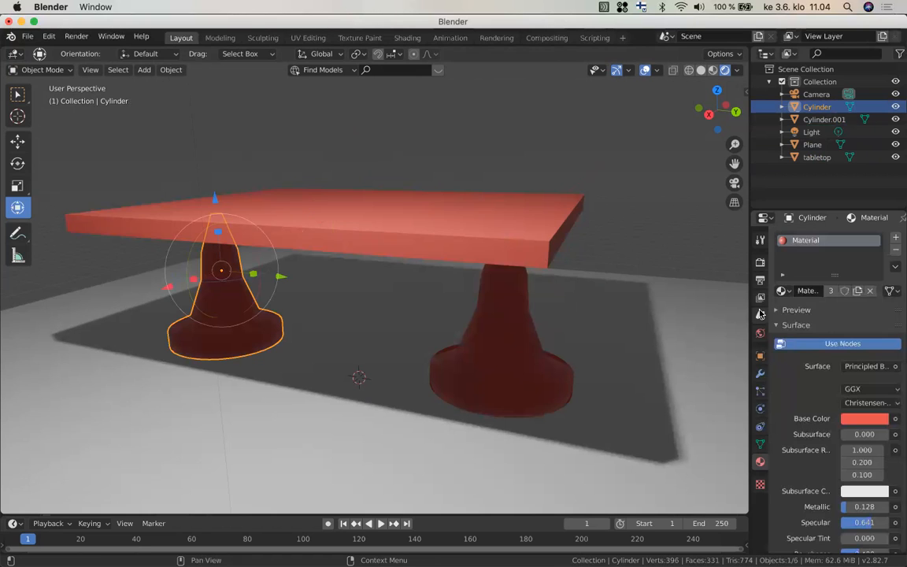
click(698, 328)
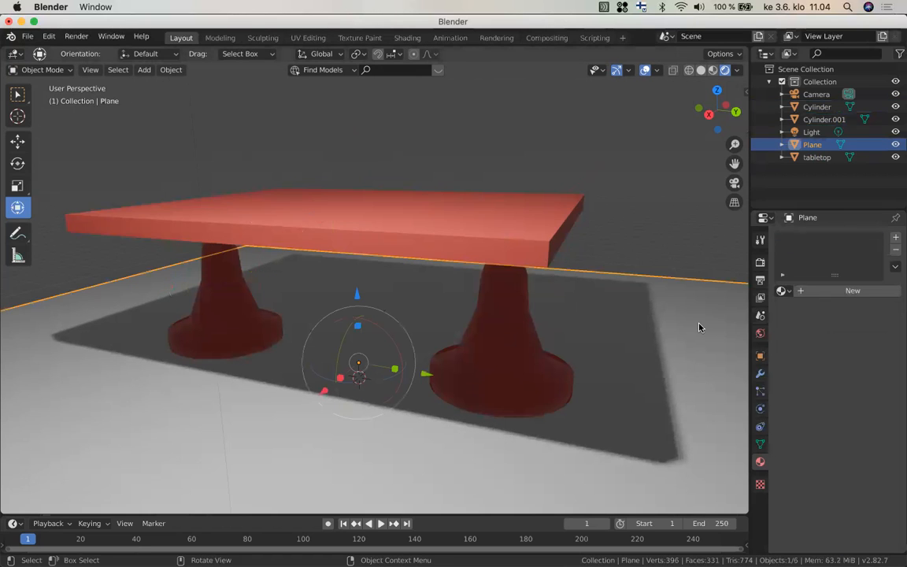
Add a new material, Material.001, to the floor plane and try out green base colours
click(839, 291)
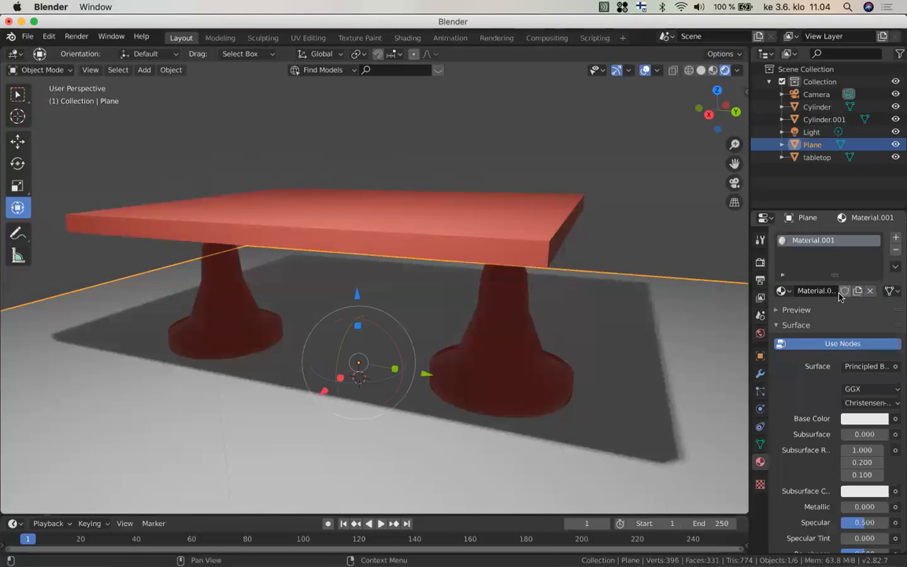
click(857, 420)
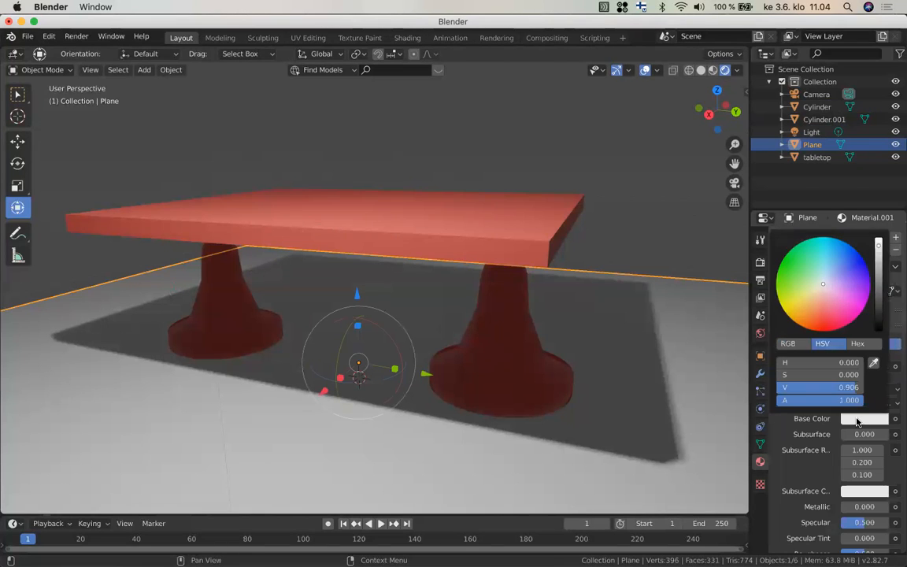
click(805, 306)
click(841, 273)
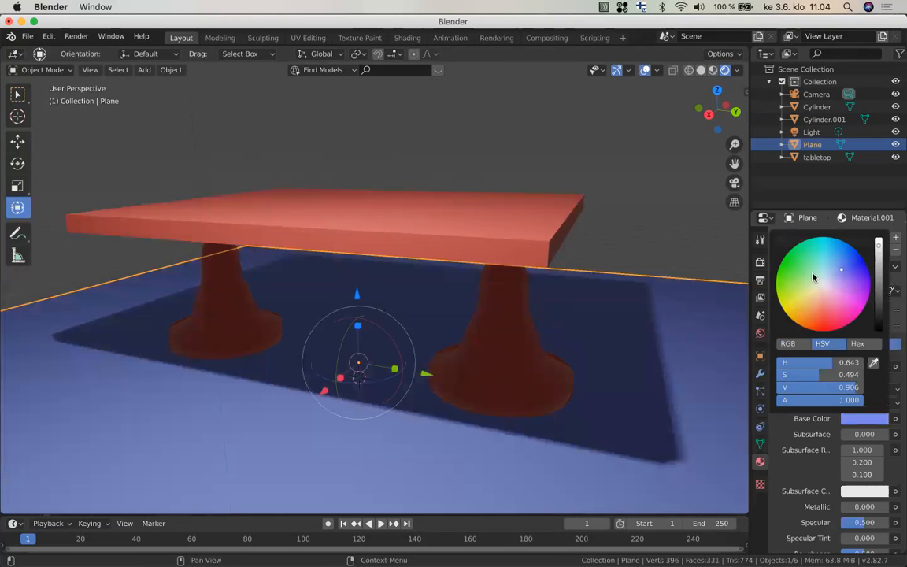
click(813, 276)
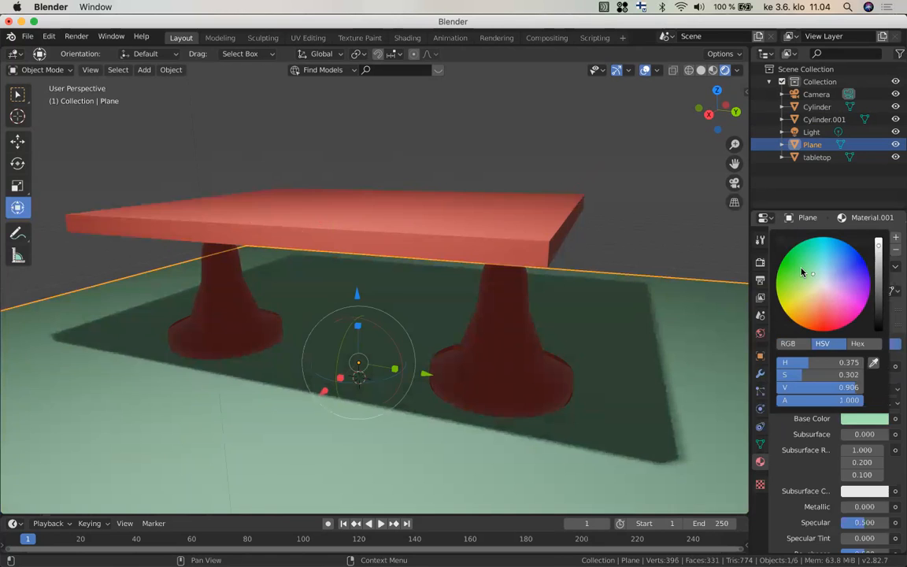
click(800, 268)
click(808, 274)
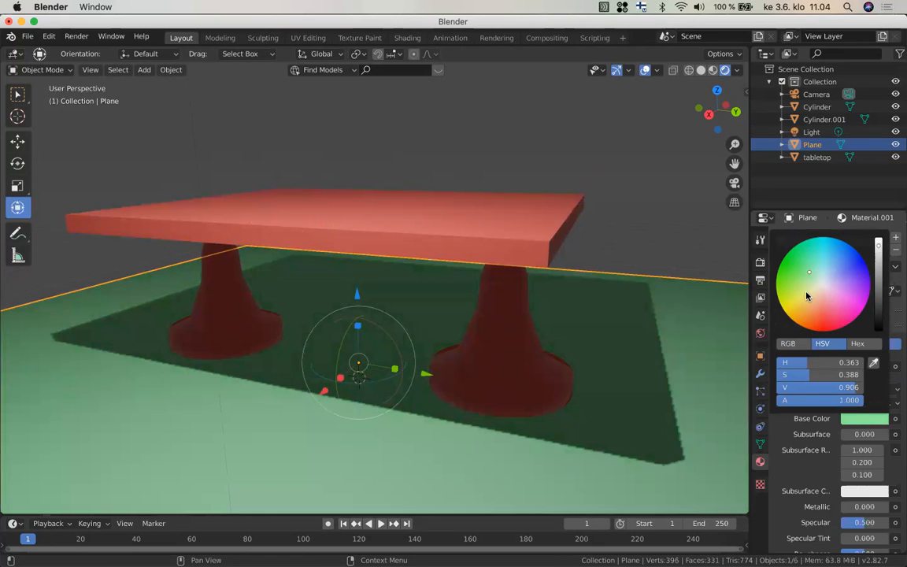
Settle the floor's base colour on a warm orange-brown, then select the light
click(806, 298)
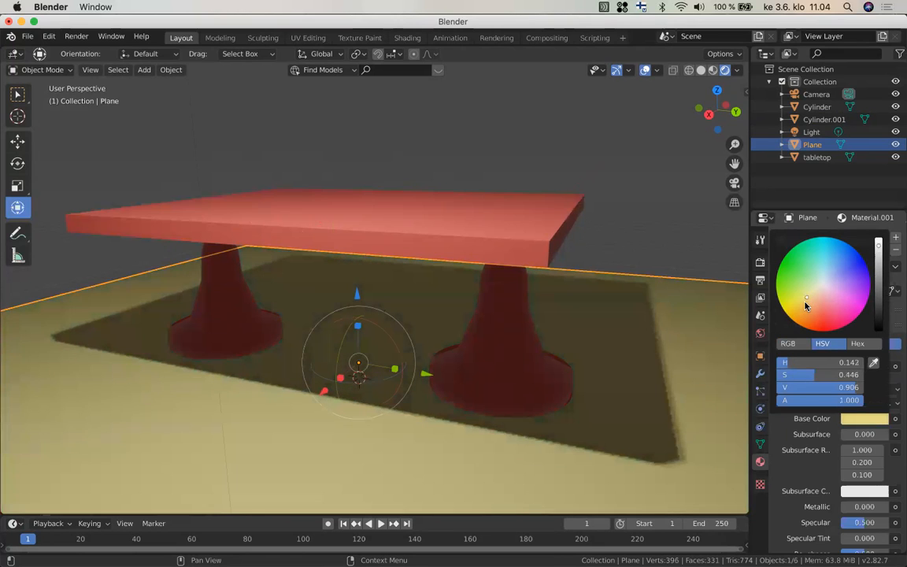
click(803, 304)
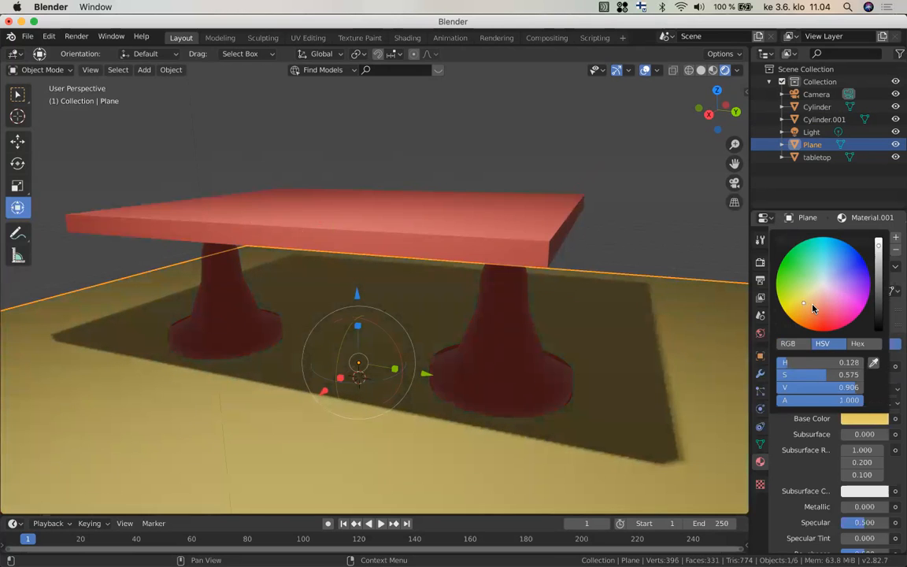
click(812, 307)
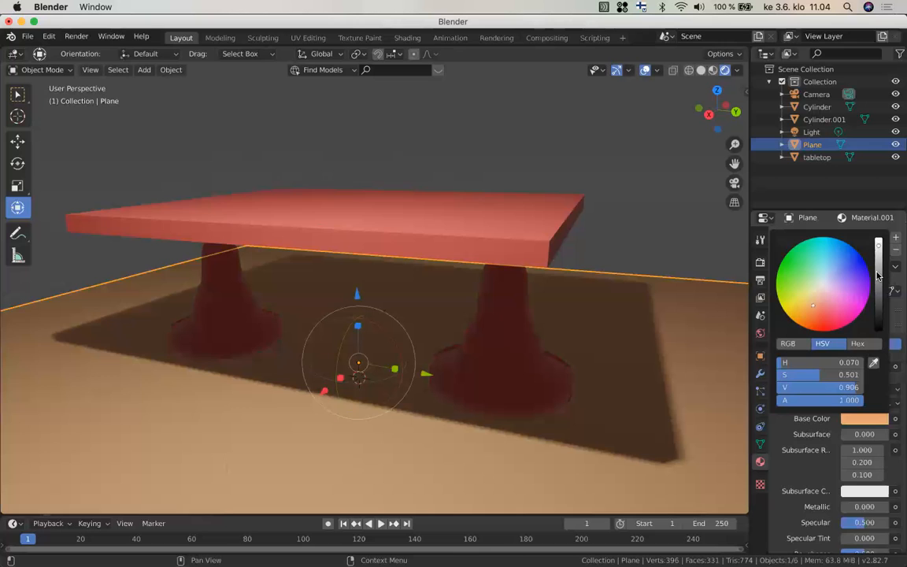
click(878, 274)
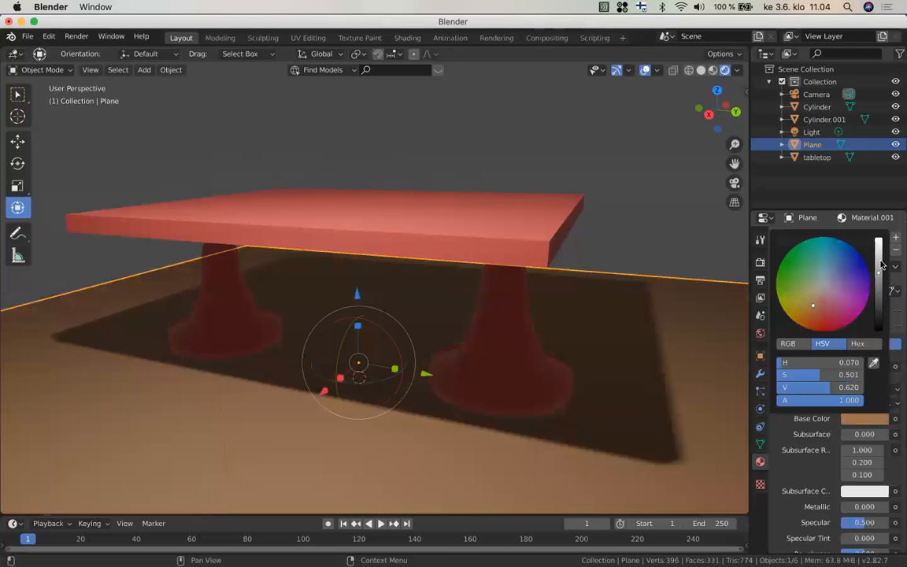
click(879, 266)
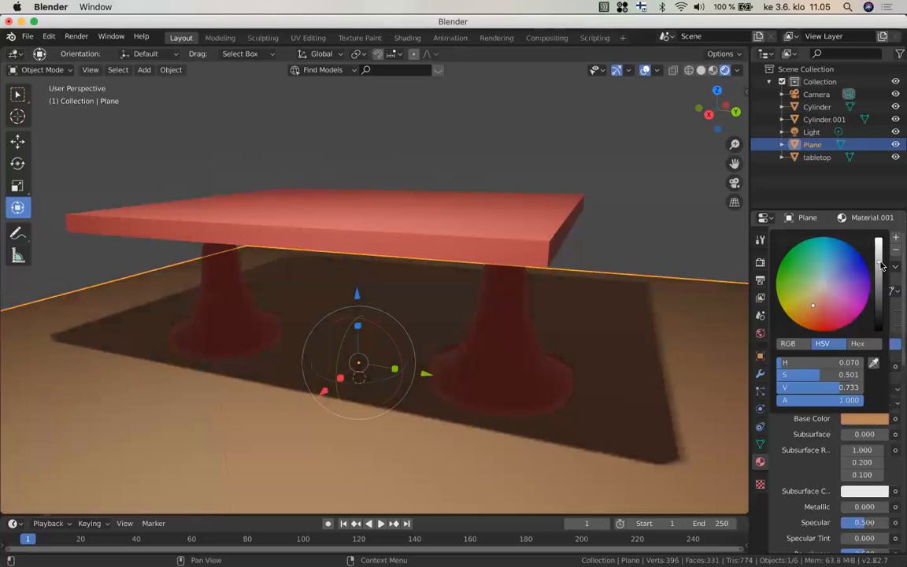
click(816, 298)
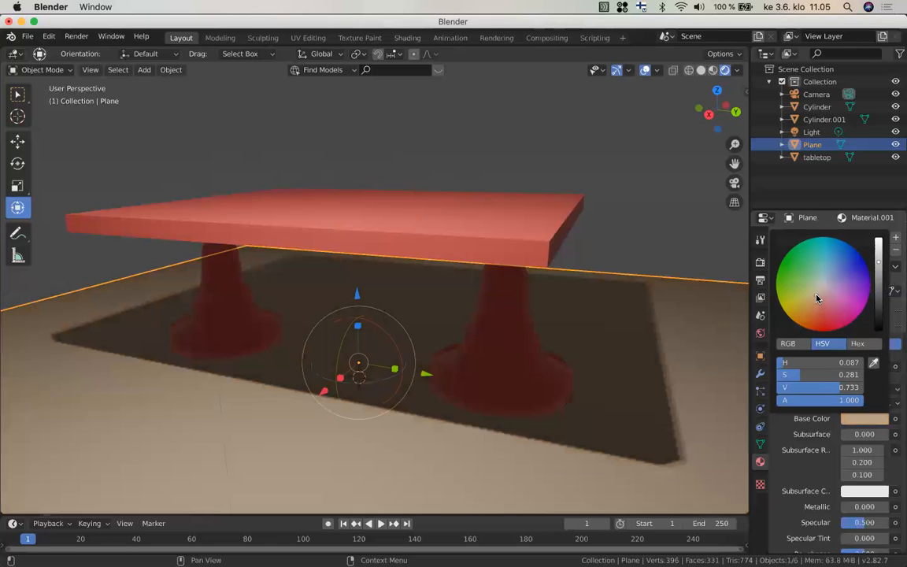
click(813, 308)
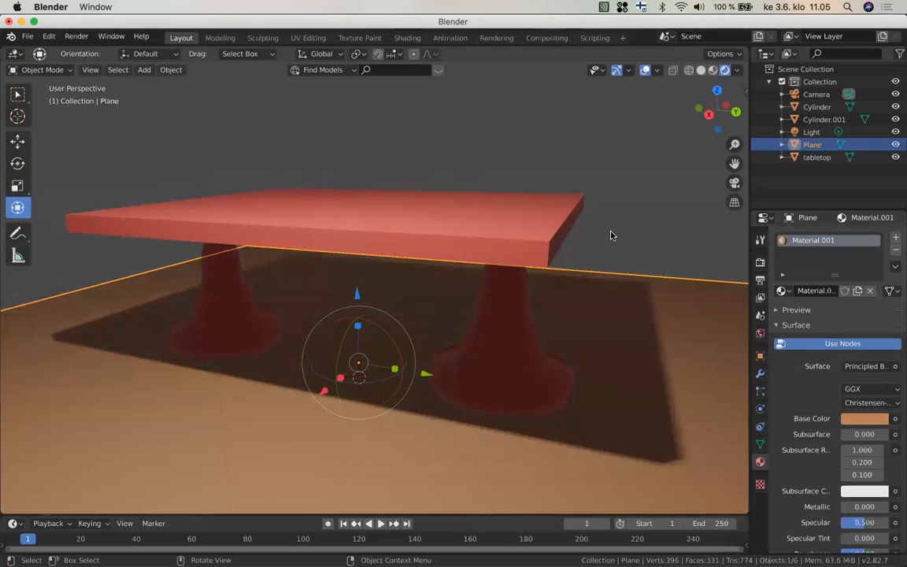
scroll(611, 235, down, 1)
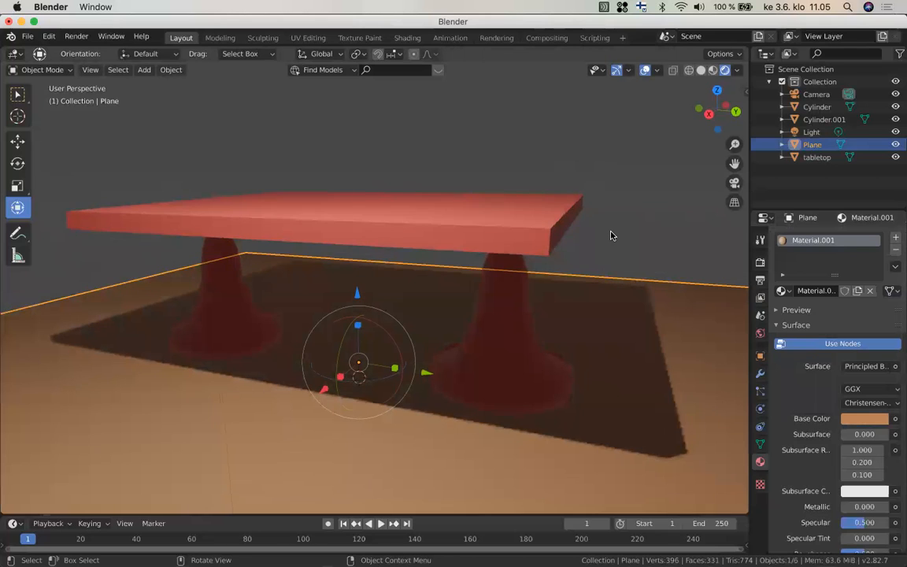
scroll(610, 236, down, 2)
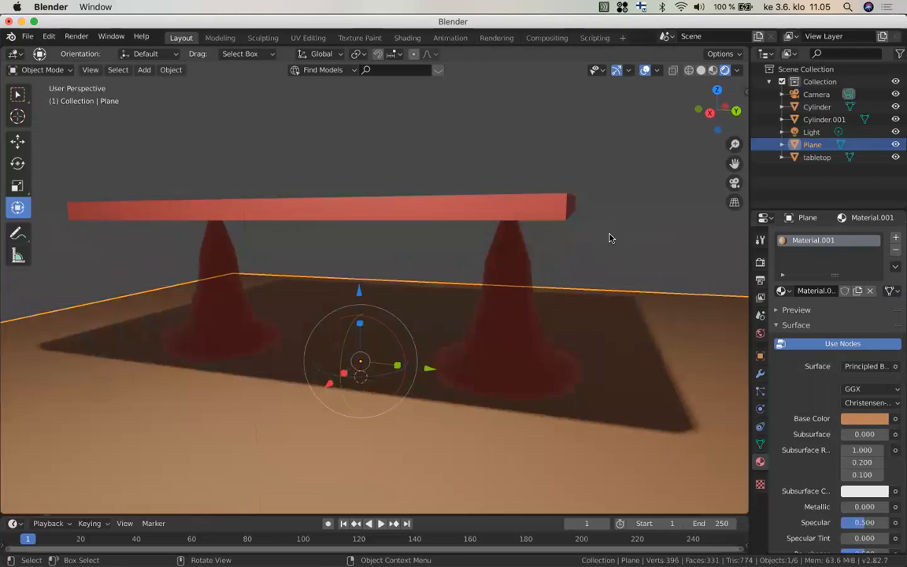
scroll(609, 237, up, 2)
scroll(609, 238, up, 4)
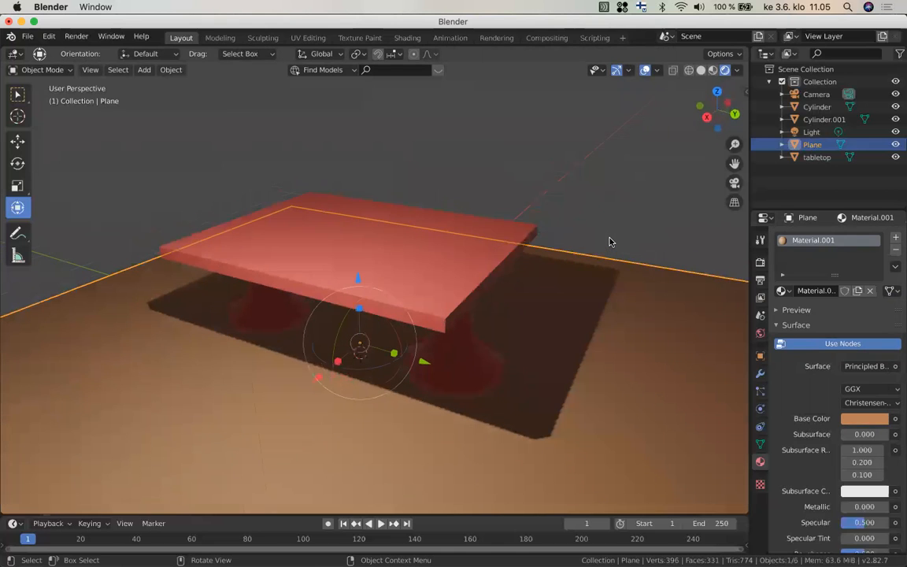
scroll(609, 241, down, 2)
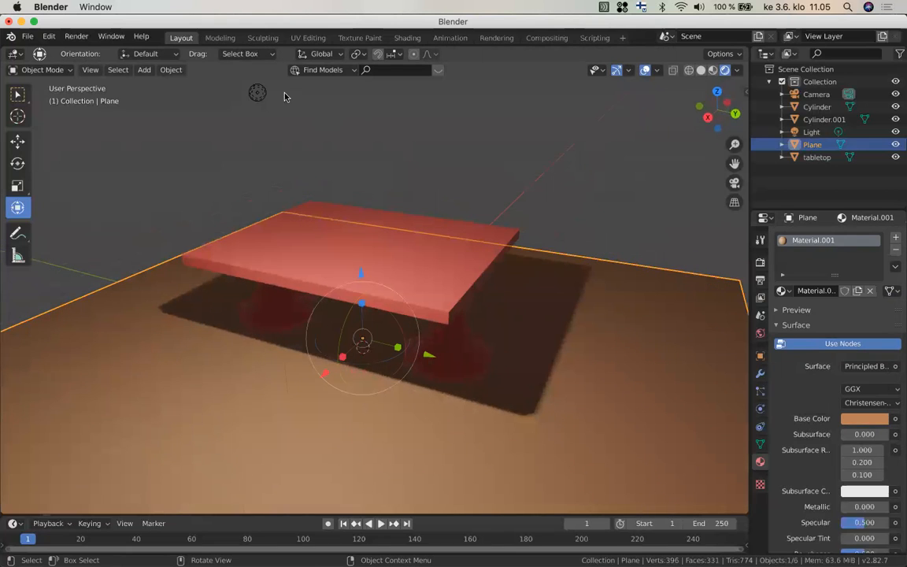
click(259, 94)
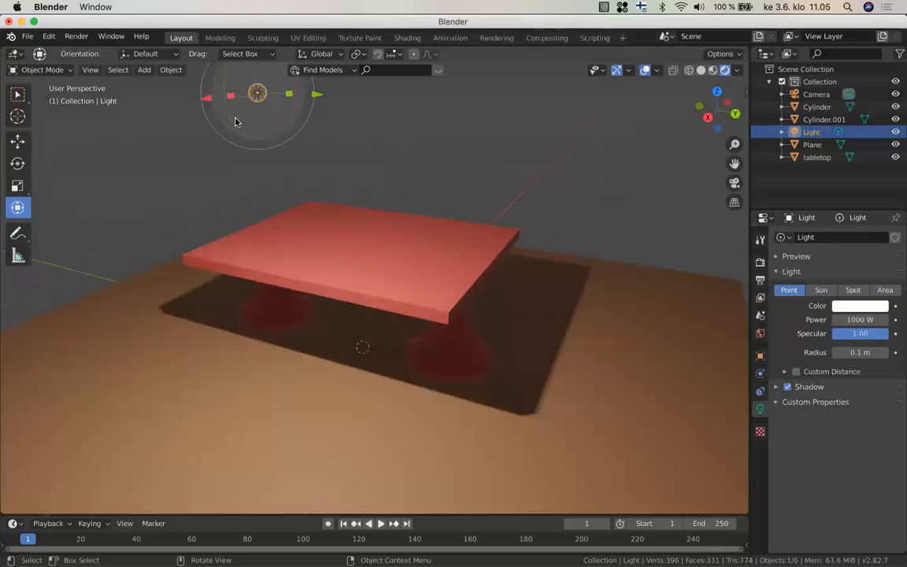
Lower the light 1.05 m toward the tabletop, raise it 0.193 m, and duplicate it
scroll(236, 121, down, 6)
scroll(308, 138, up, 2)
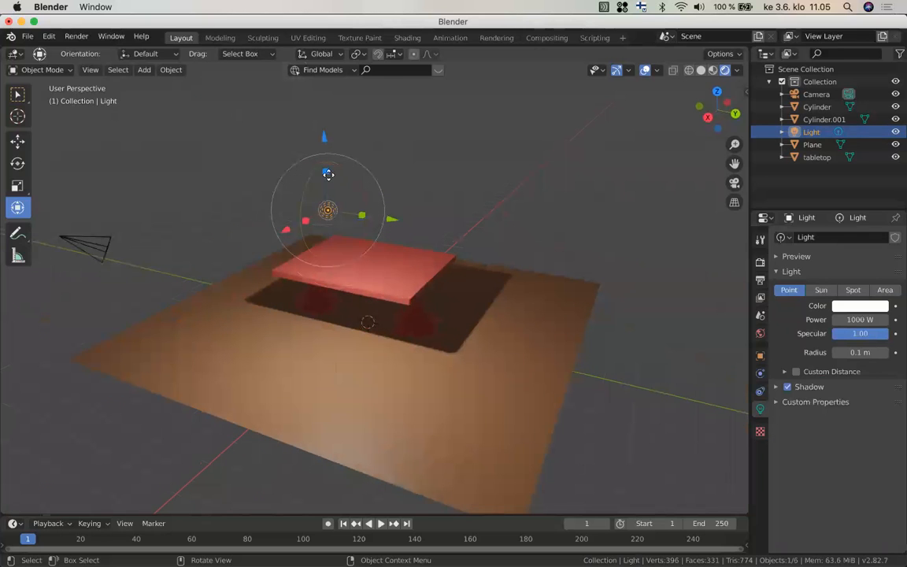
drag(327, 174, 288, 272)
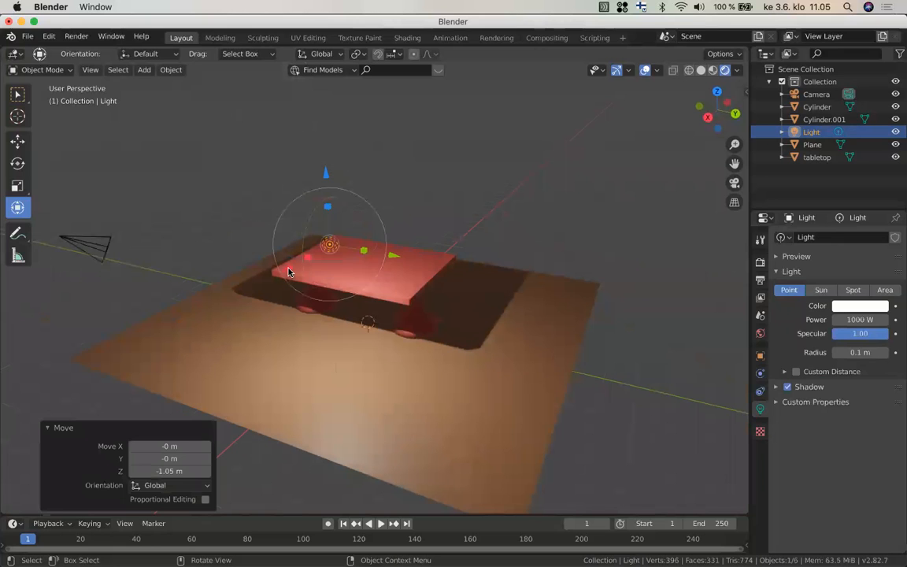
key(g)
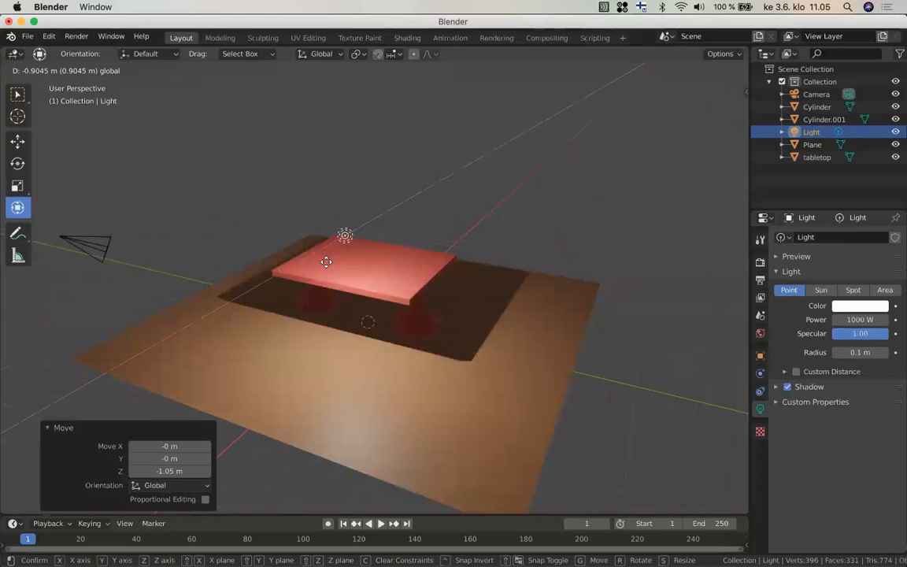
click(327, 261)
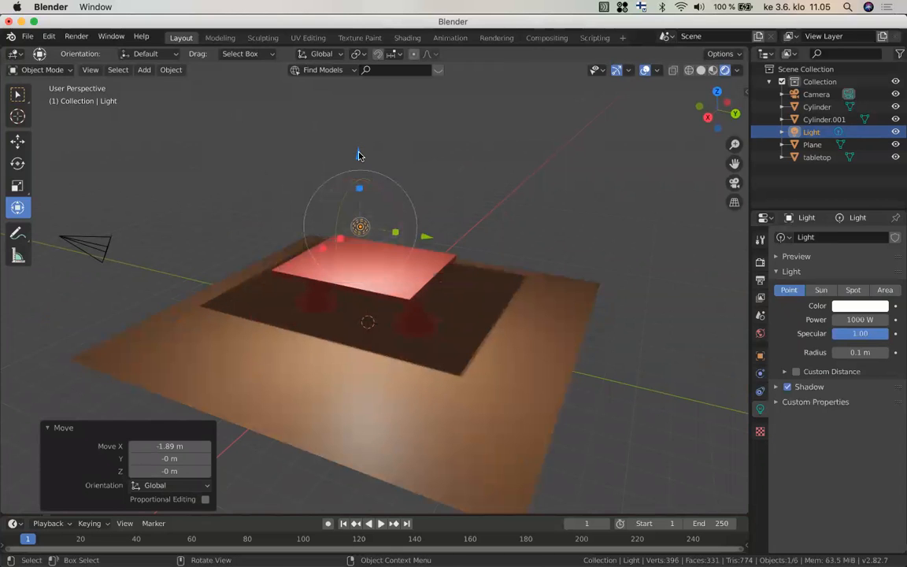
key(g)
key(z)
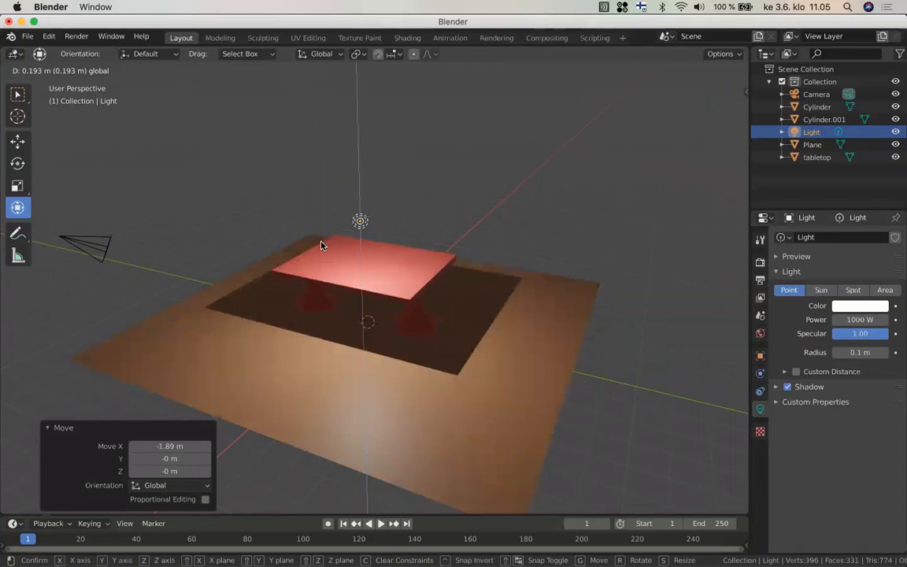
click(320, 245)
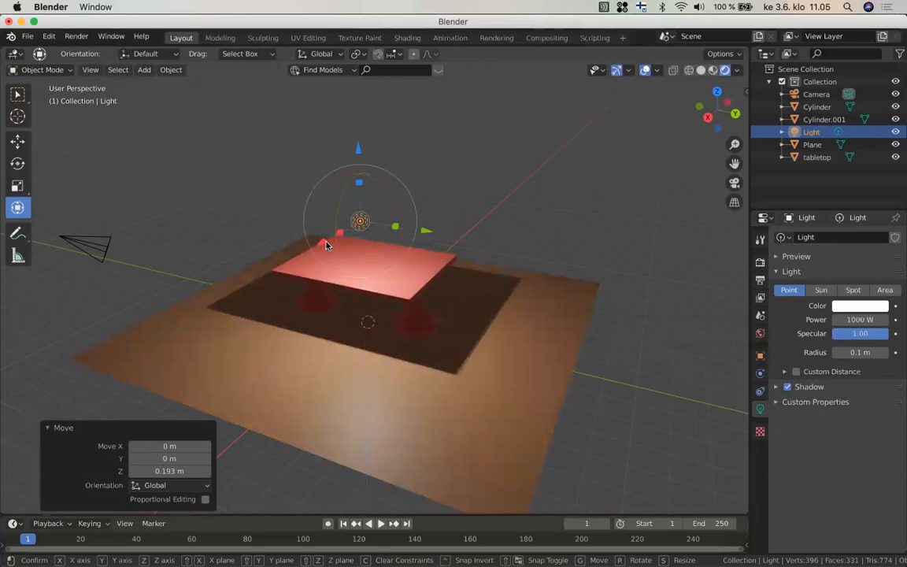
drag(327, 245, 327, 245)
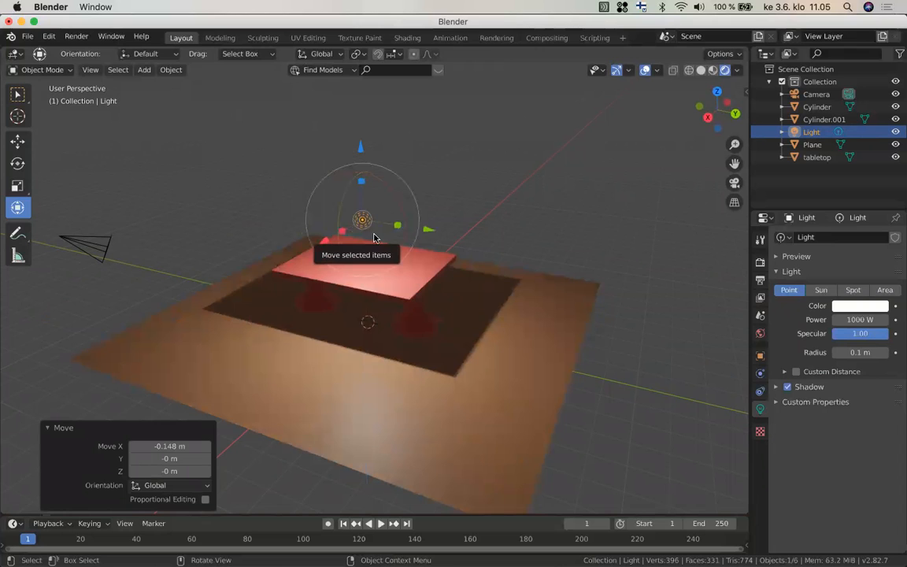
key(shift+d)
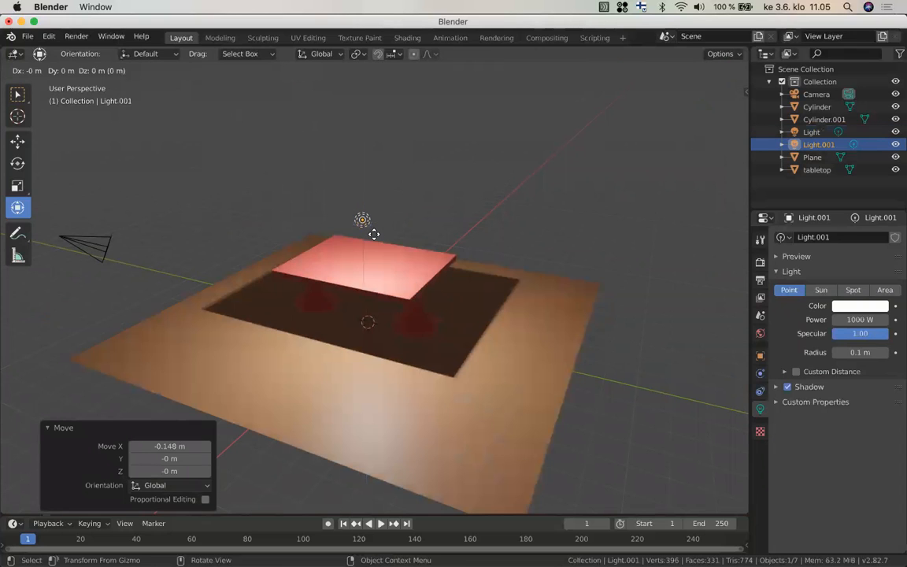
Place the first light copy, Light.001, 5.2 m along X to the table's left
key(Escape)
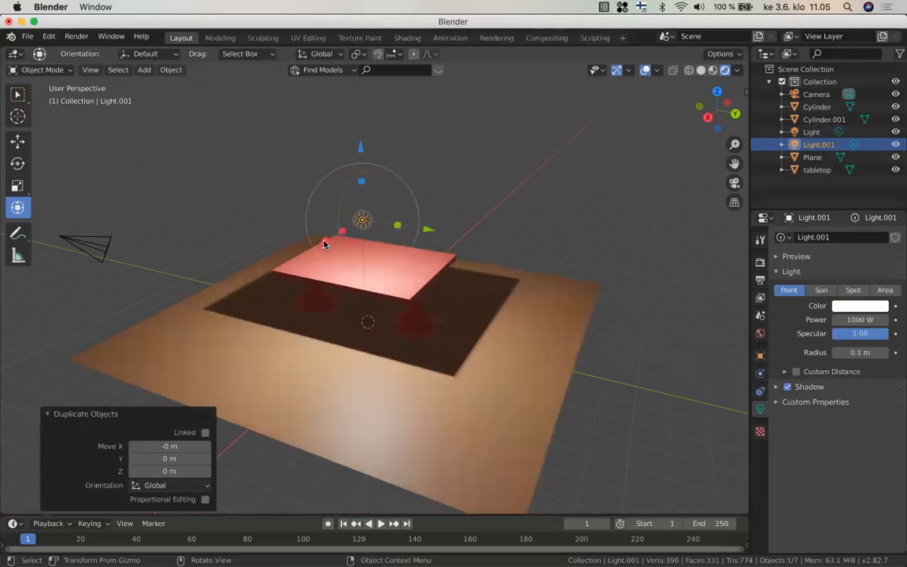
drag(252, 308, 233, 326)
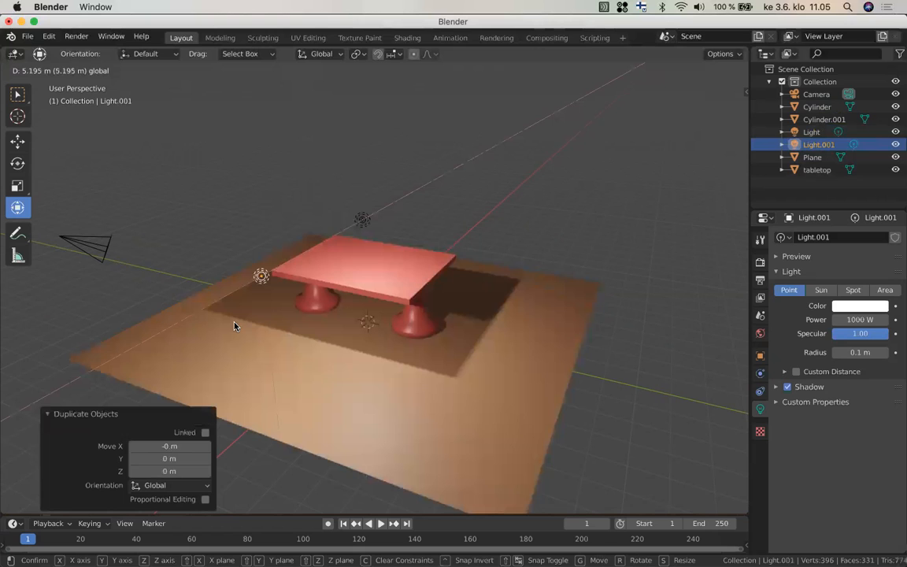
click(234, 326)
Duplicate the light again as Light.002, move it 4.52 m along Y, and slide it along X
key(shift)
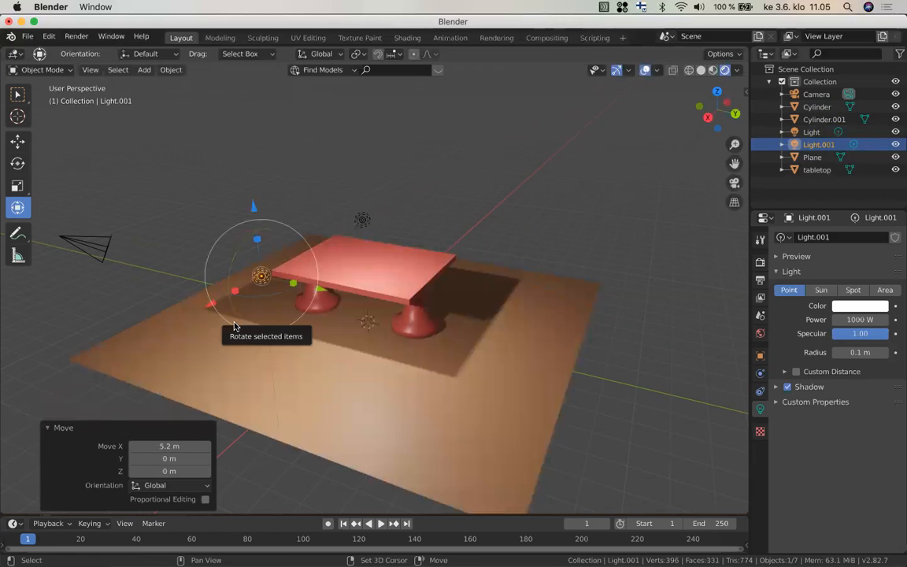
key(shift+d)
click(234, 326)
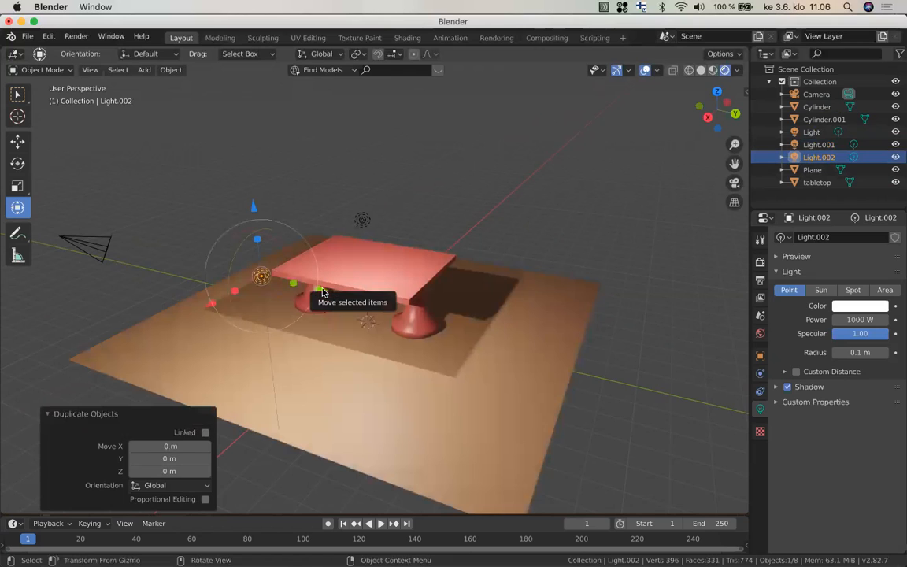
key(g)
key(y)
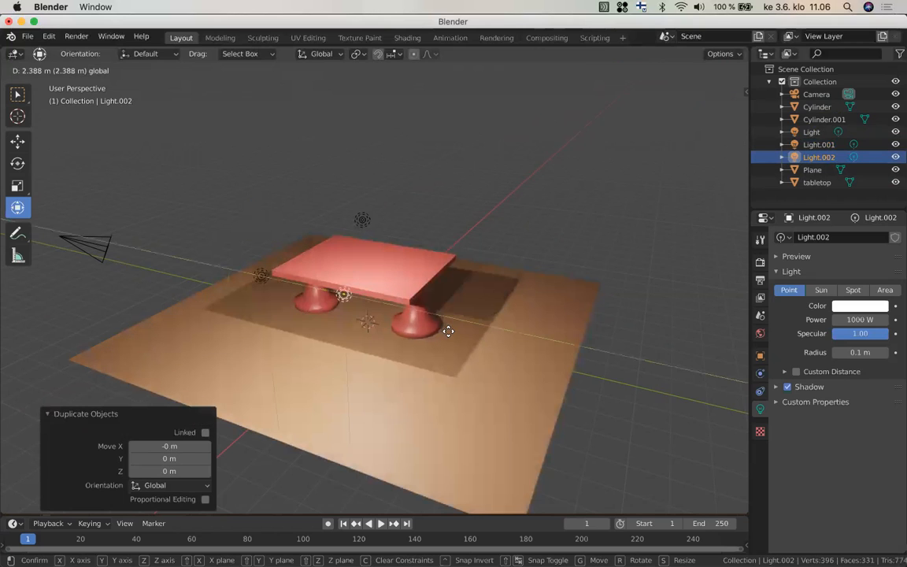
click(489, 347)
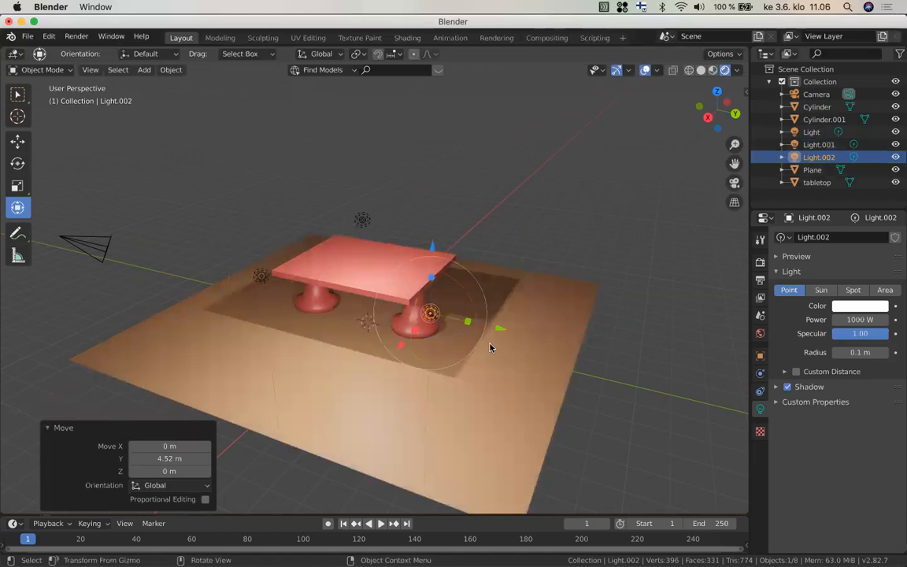
drag(398, 351, 476, 318)
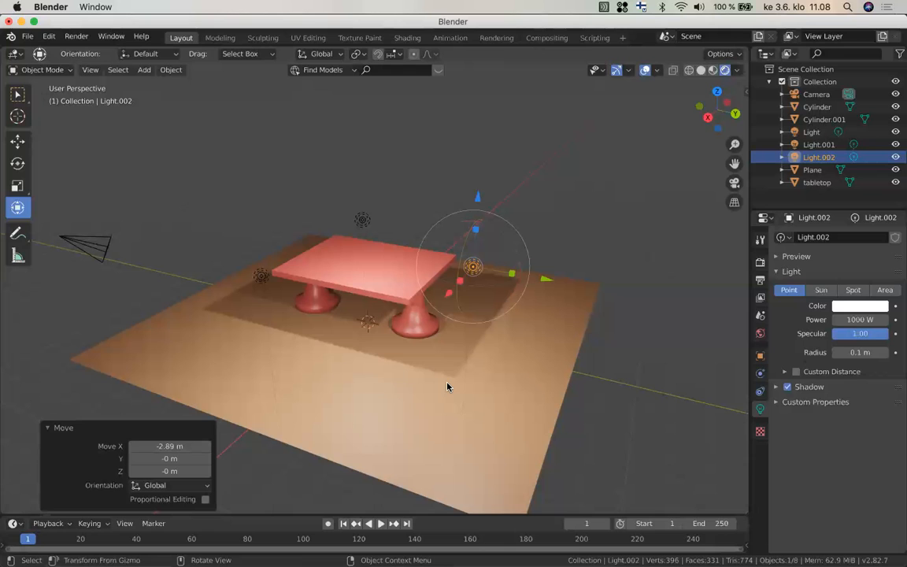
Zoom and pan the view to inspect Light.002's new position beside the table
scroll(447, 387, down, 1)
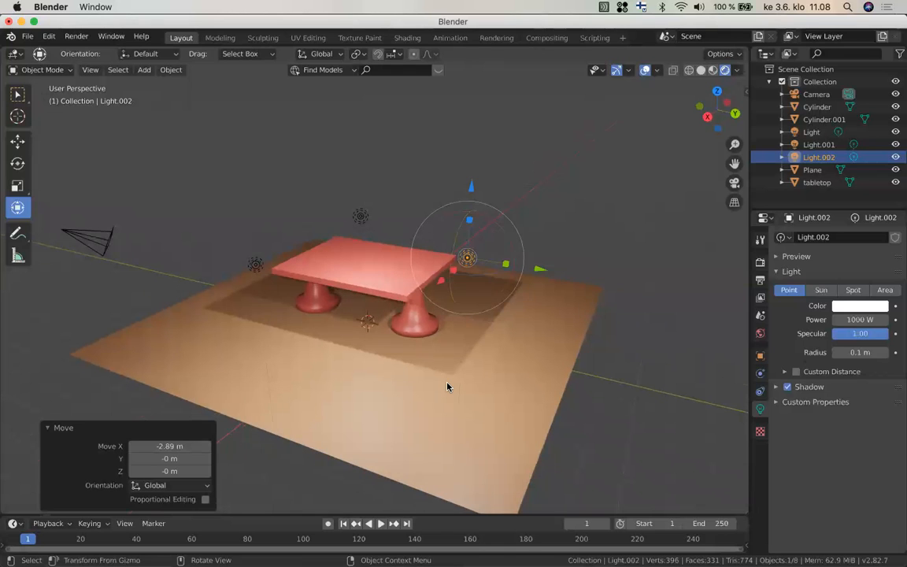
scroll(446, 387, down, 4)
scroll(446, 386, up, 2)
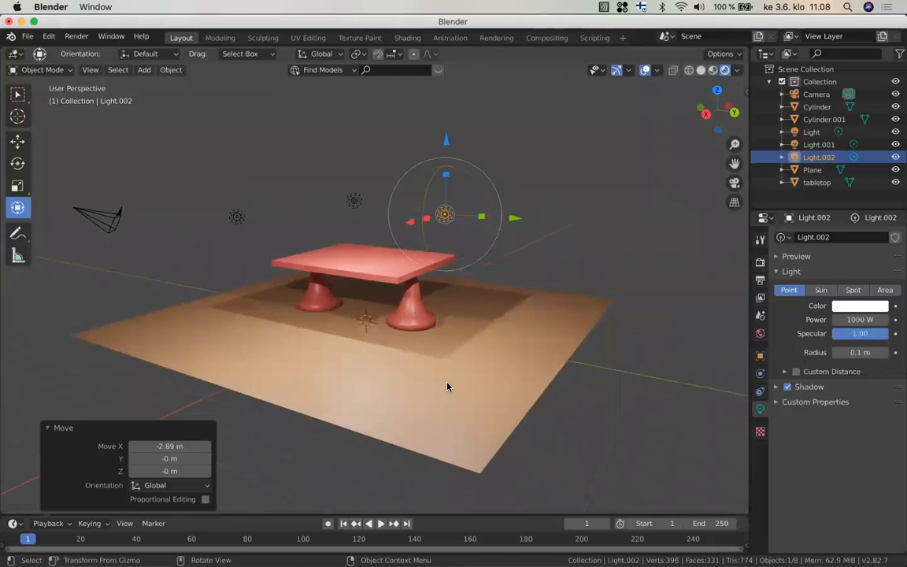
scroll(446, 387, up, 3)
scroll(446, 387, left, 3)
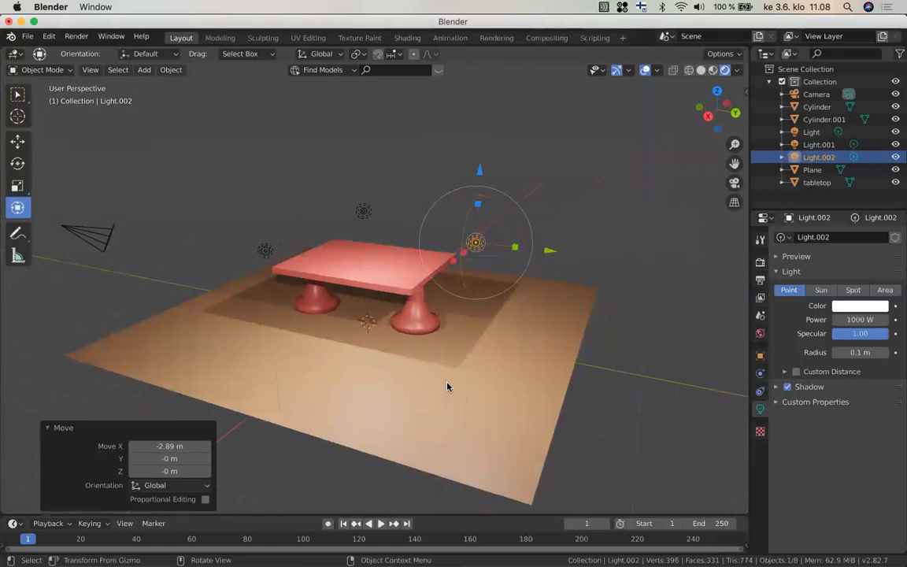
Tint Light.002 light blue and raise its power to about 1018 W
click(852, 305)
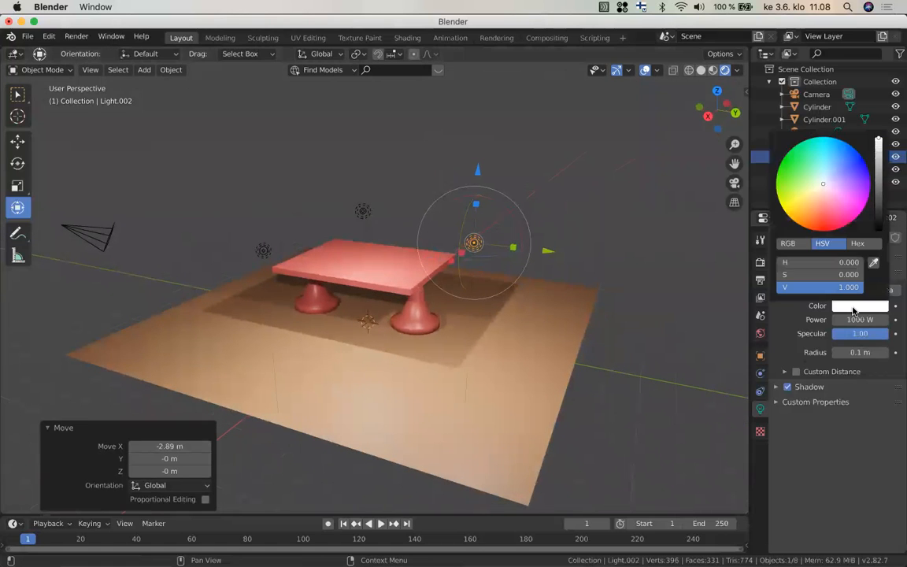
click(831, 162)
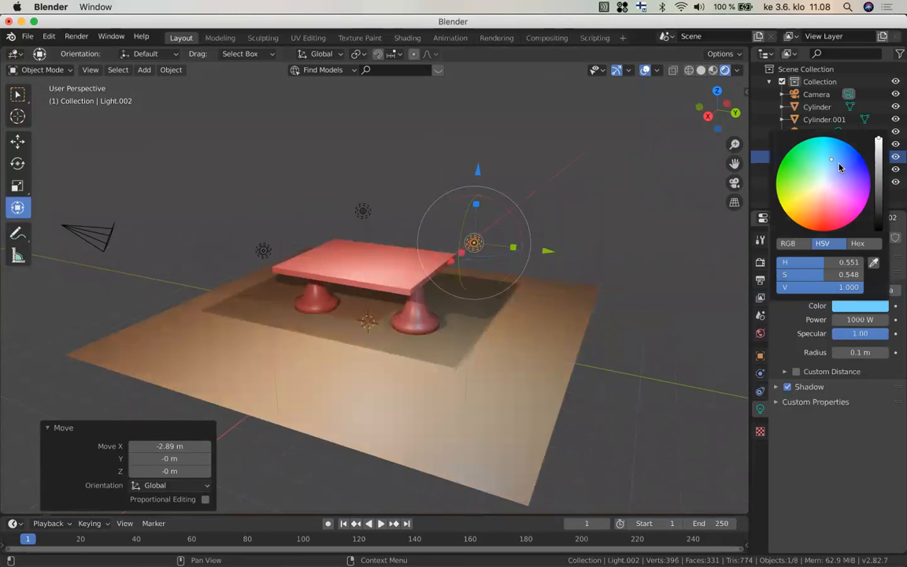
click(839, 167)
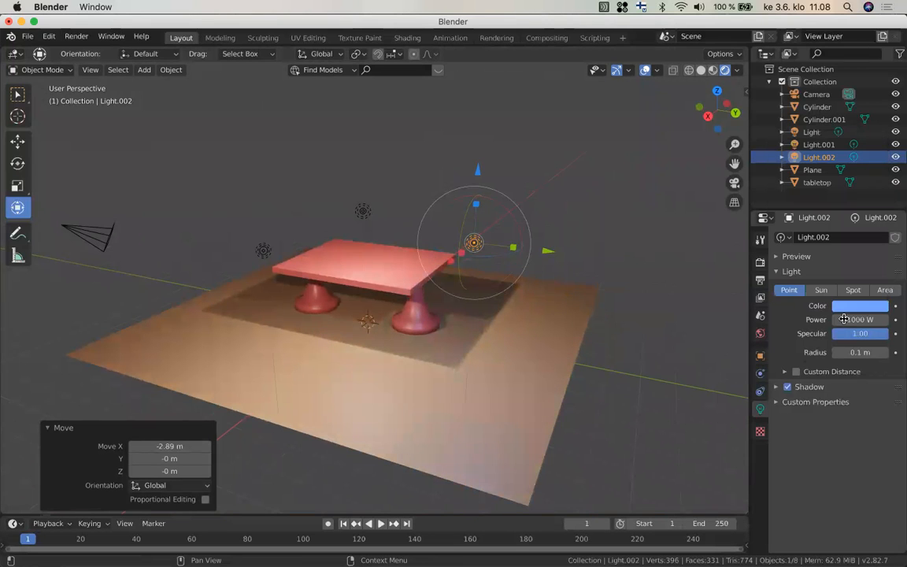
mouse_move(860, 320)
mouse_down()
mouse_move(874, 319)
mouse_move(847, 321)
mouse_up()
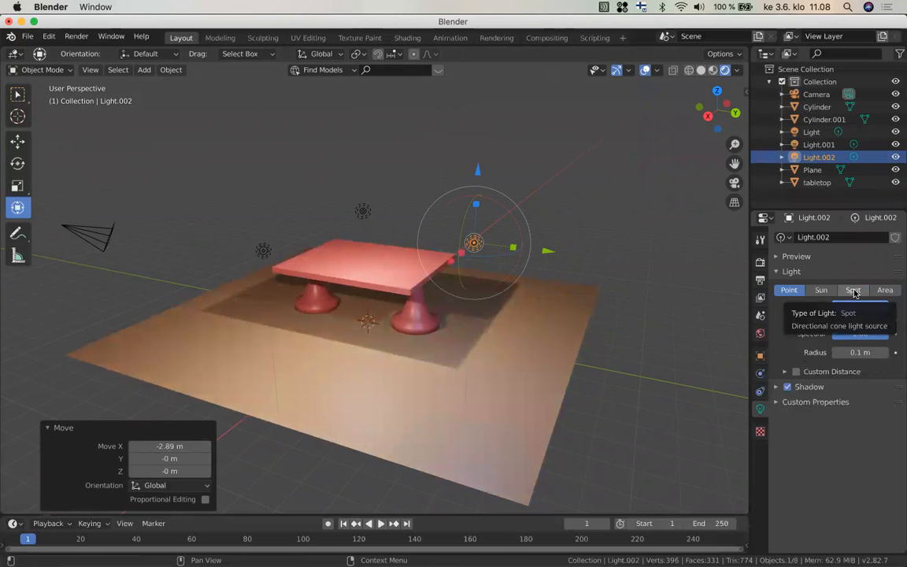
Make Light.002 a spot light, raise it 1.22 m and tilt it toward the table
click(853, 290)
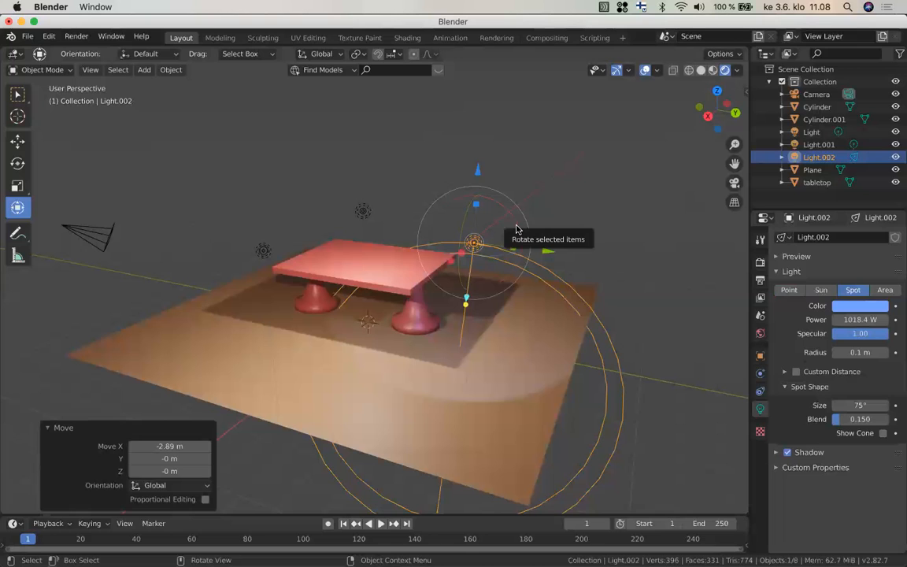
drag(519, 230, 581, 263)
drag(524, 178, 520, 126)
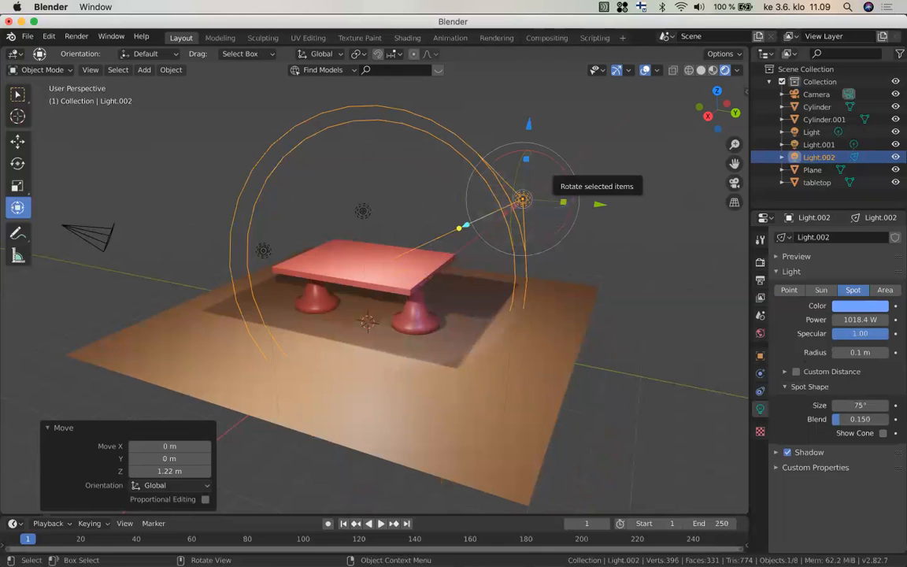
drag(552, 167, 561, 171)
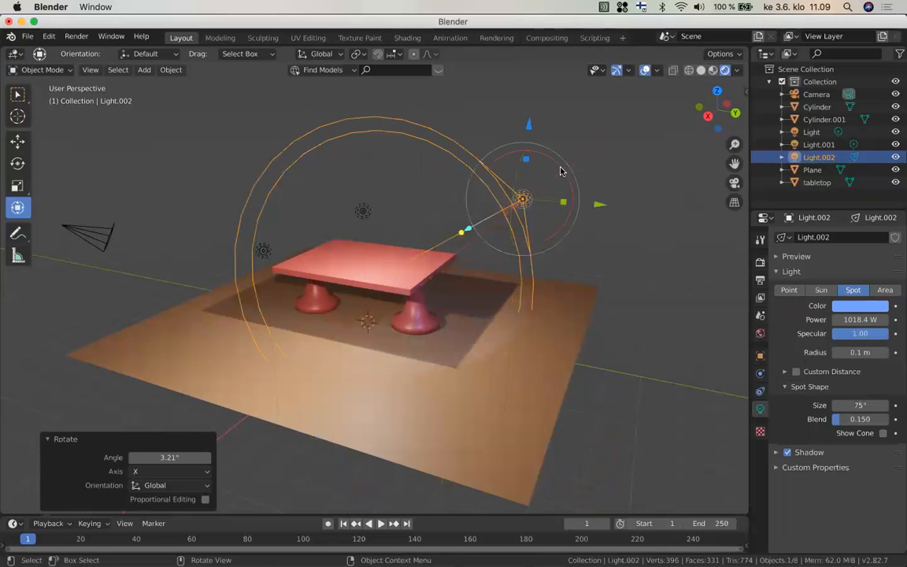
click(364, 211)
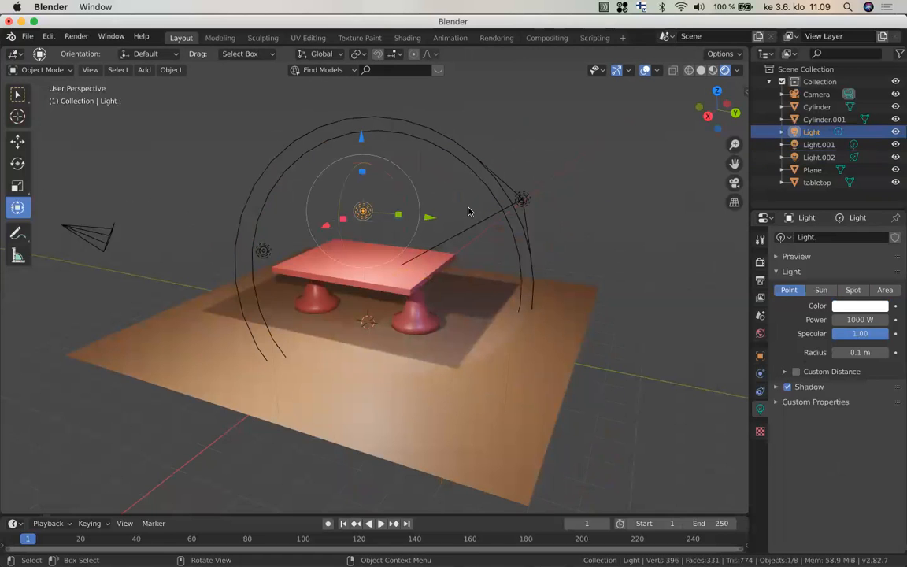
Try the original Light as a Sun, lower its strength, and return it to Point at 985.82 W
click(822, 290)
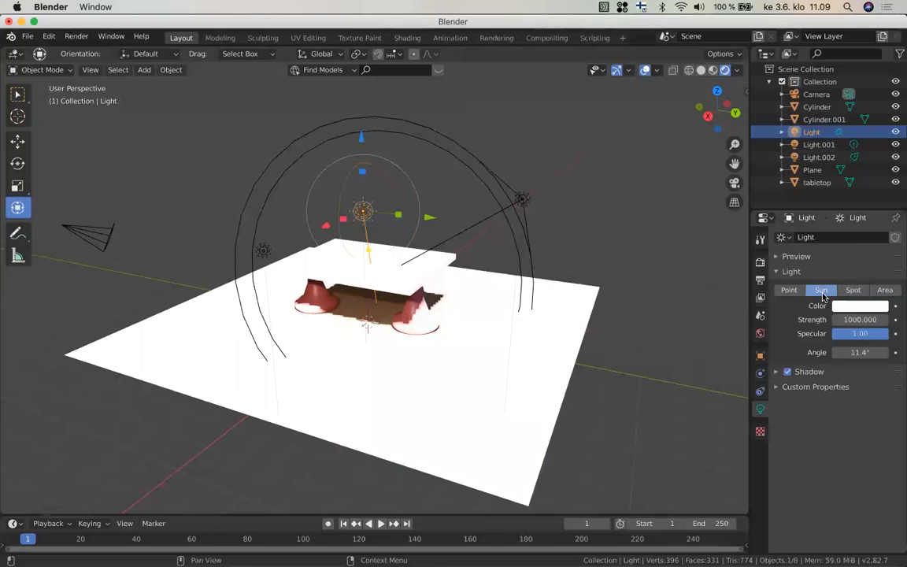
click(861, 319)
drag(861, 320, 847, 320)
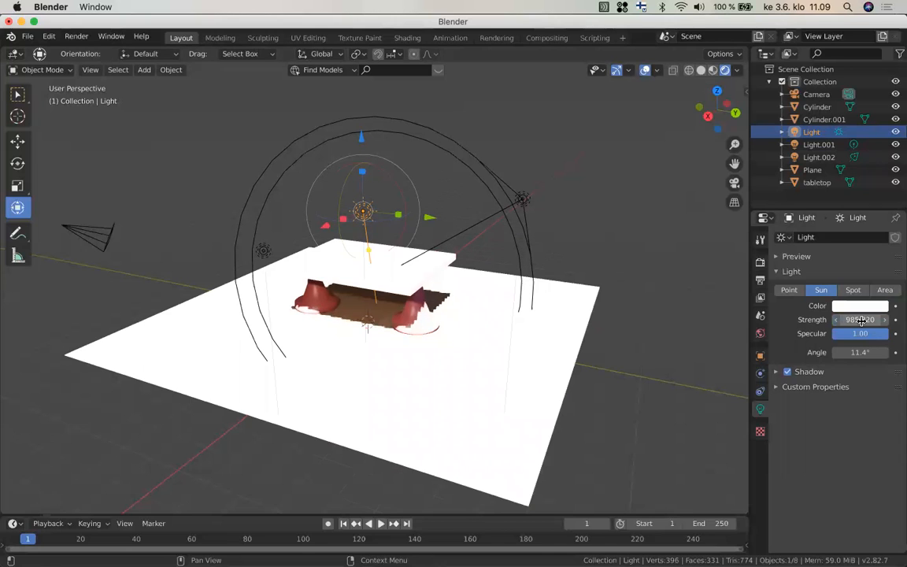
click(789, 291)
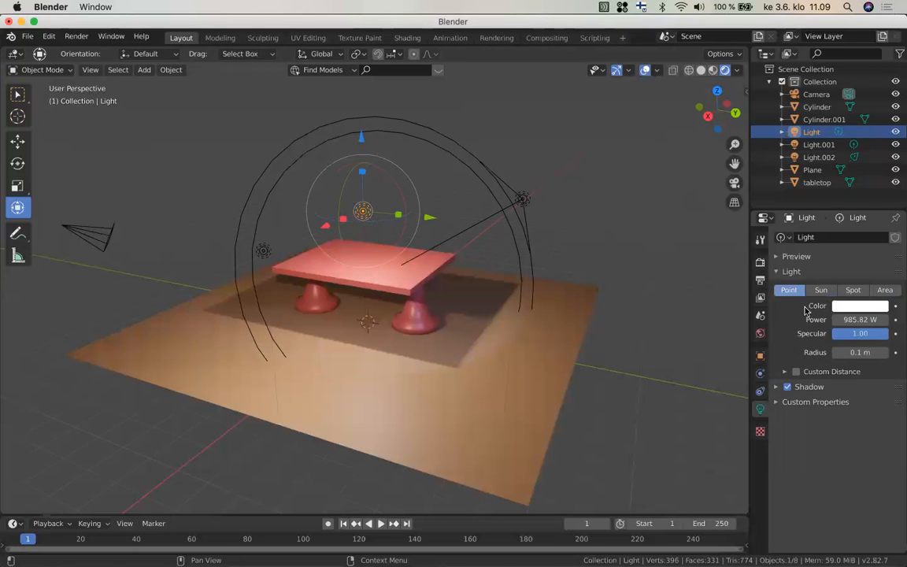
Tint the light a pale warm yellow and set its power to 2000 W
click(866, 306)
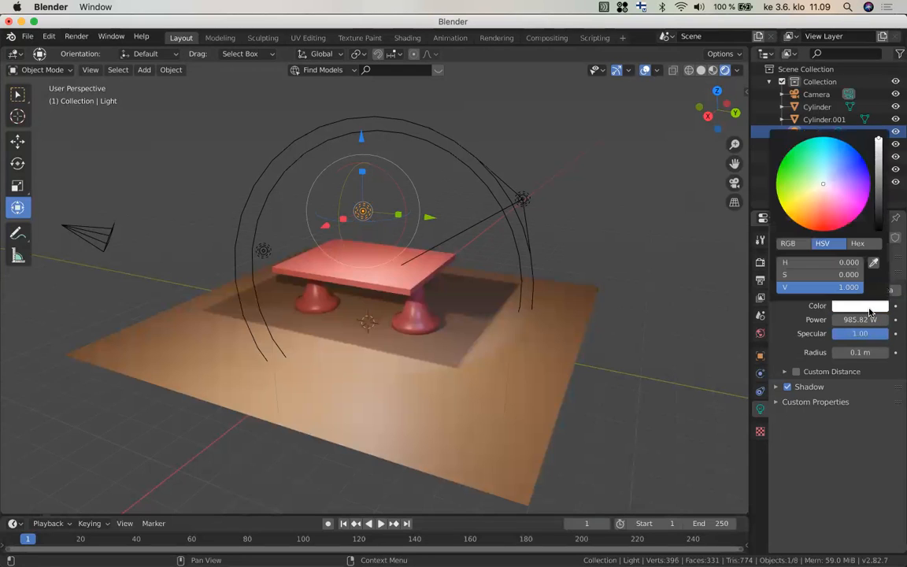
click(807, 203)
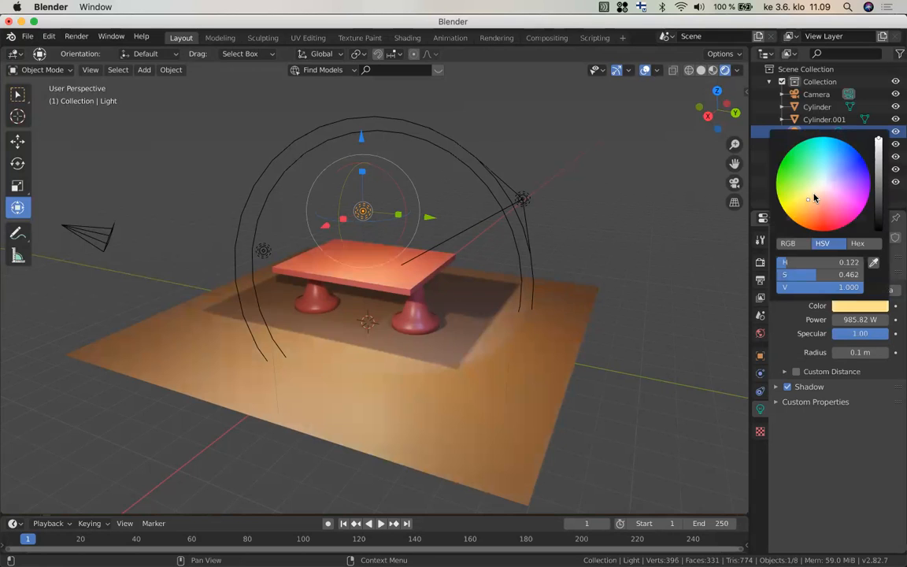
click(814, 198)
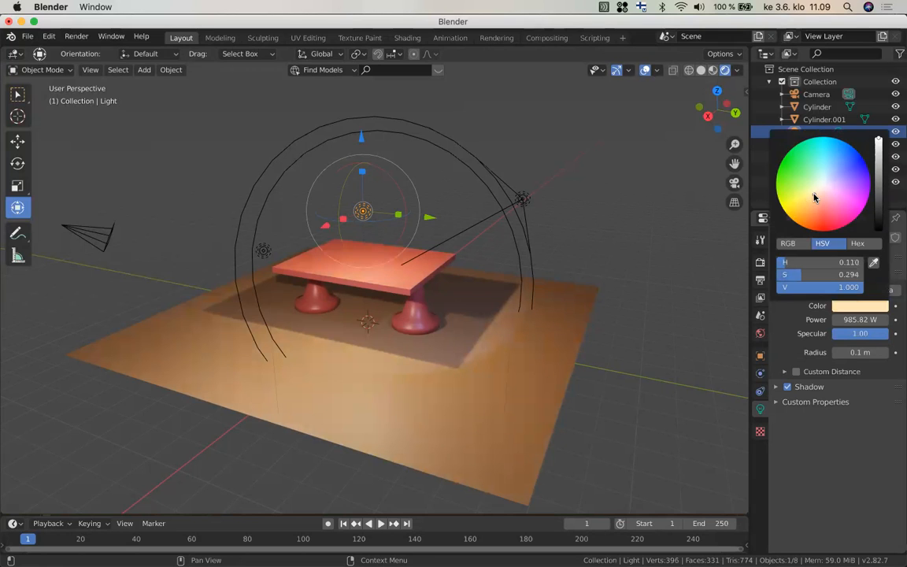
click(862, 319)
text(2000)
key(Return)
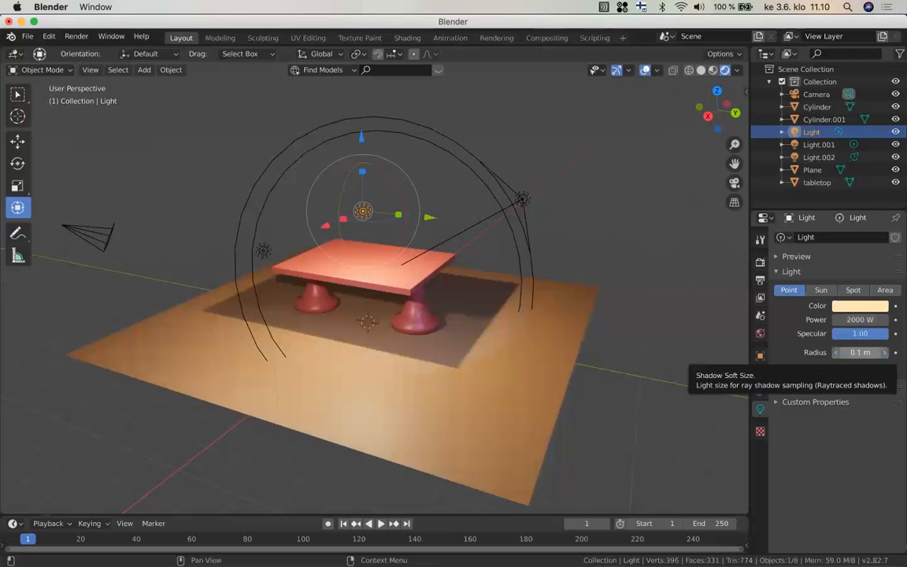
Widen the light radius to soften shadows, then show the View Layer properties
drag(859, 352, 900, 352)
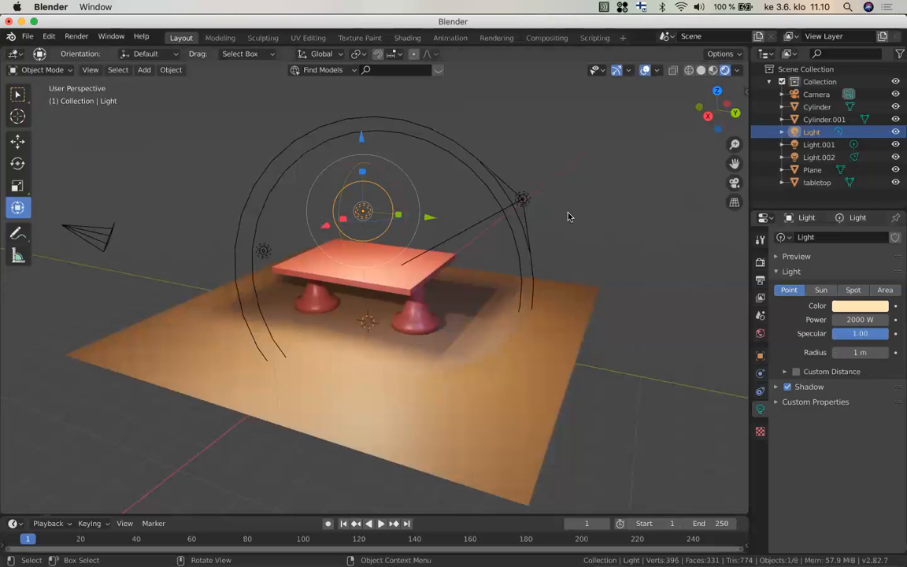
middle_drag(568, 217, 566, 214)
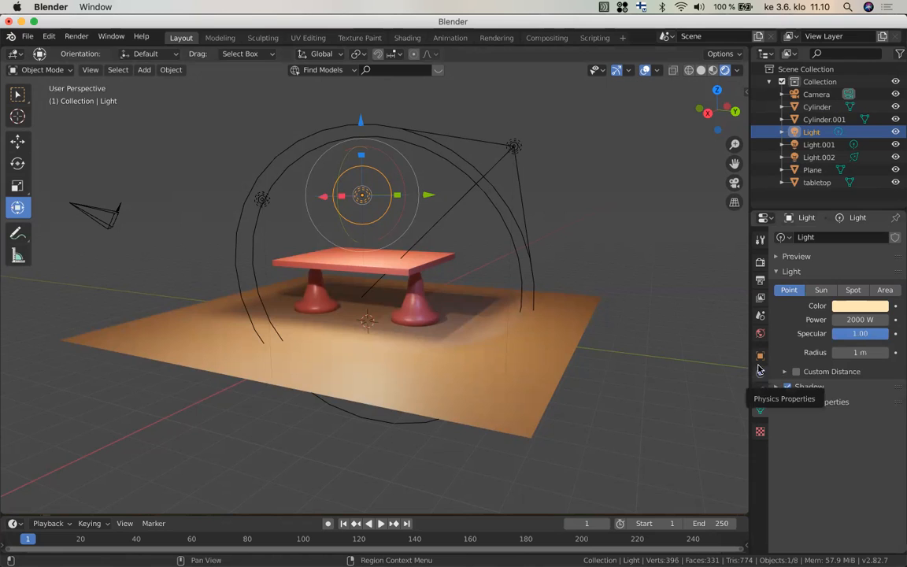
click(761, 299)
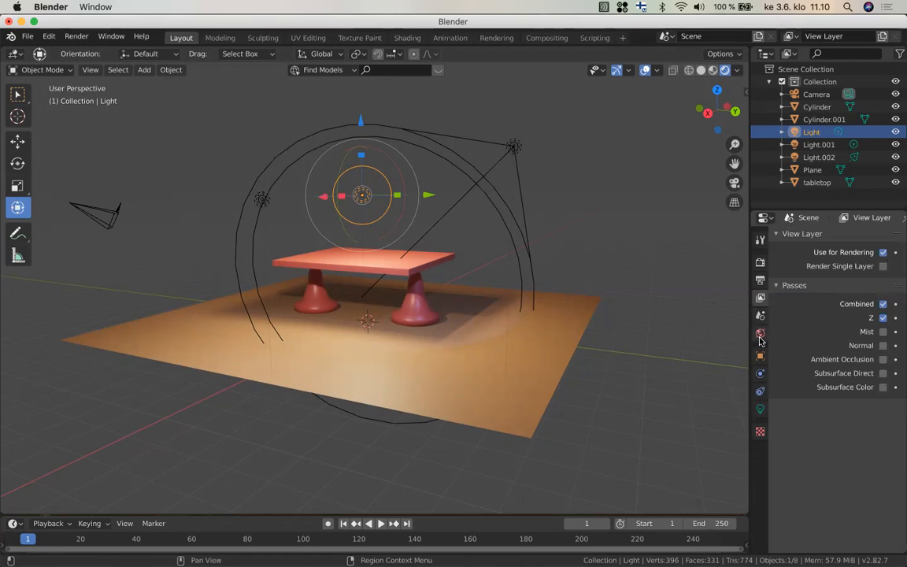
Tune the World background colour to a desaturated bluish grey at brightness 0.500
click(760, 335)
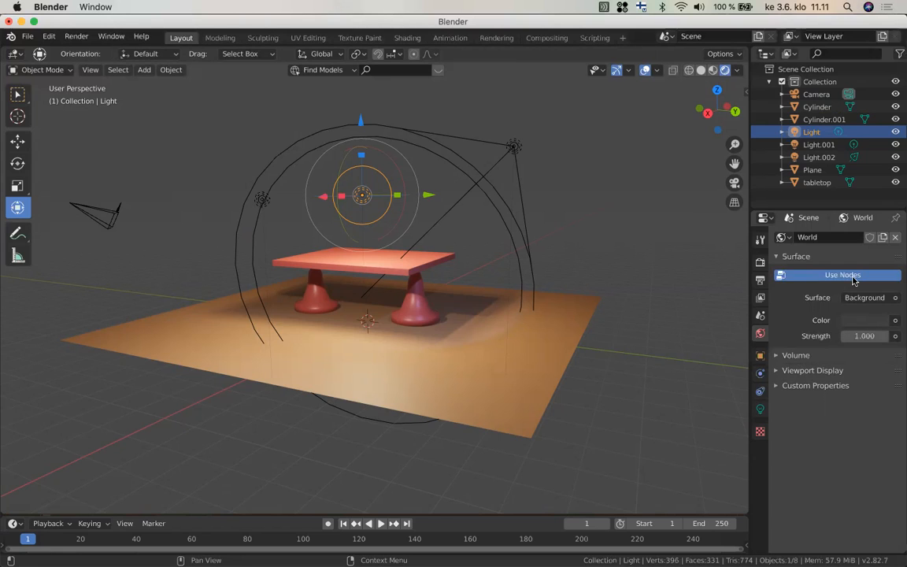
click(869, 320)
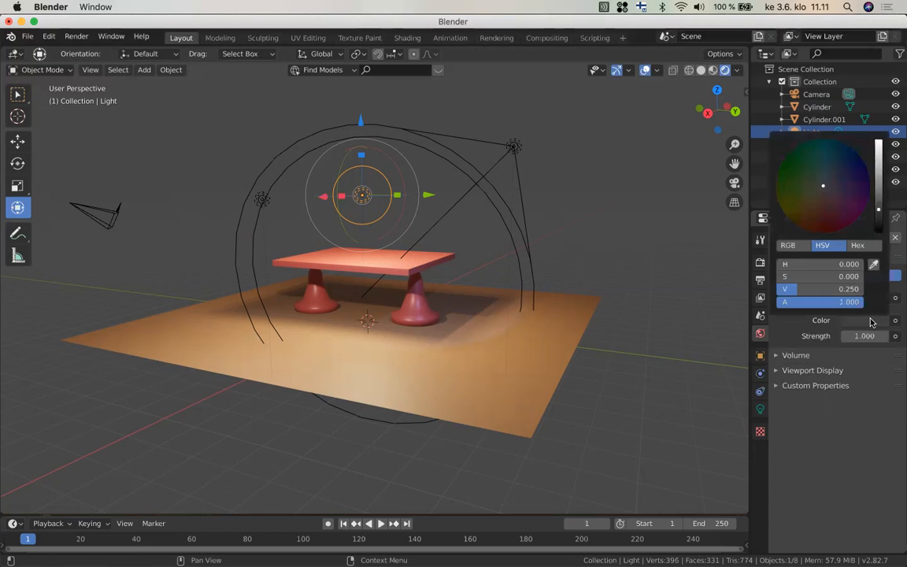
click(878, 181)
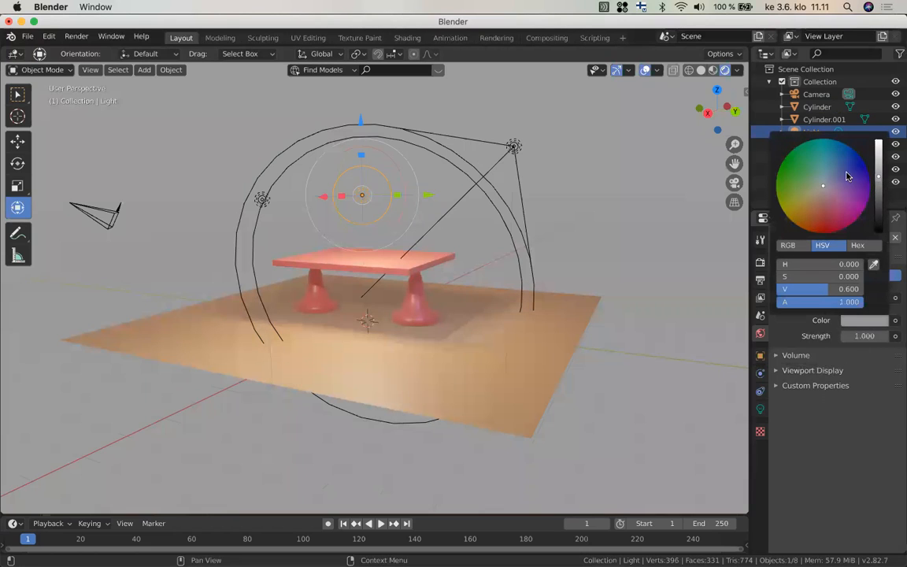
click(845, 176)
click(826, 170)
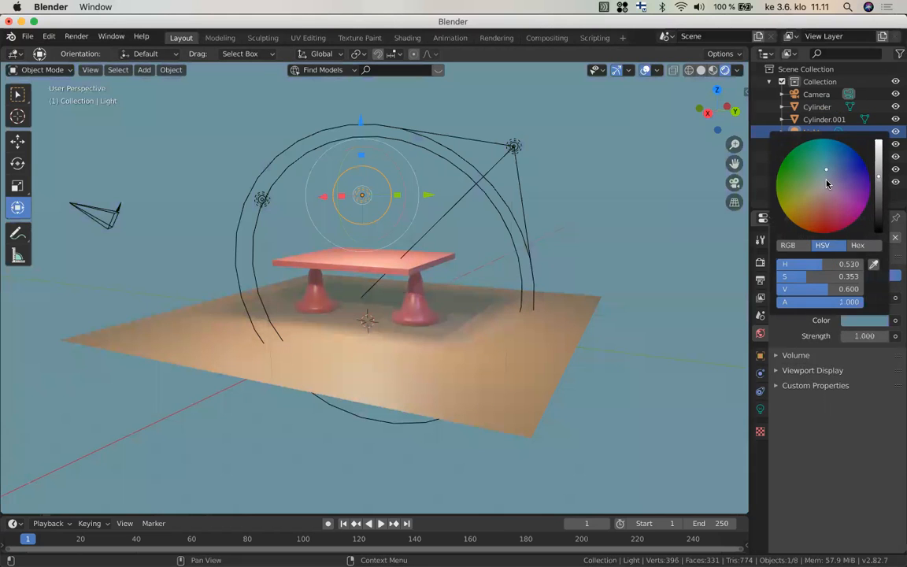
click(825, 181)
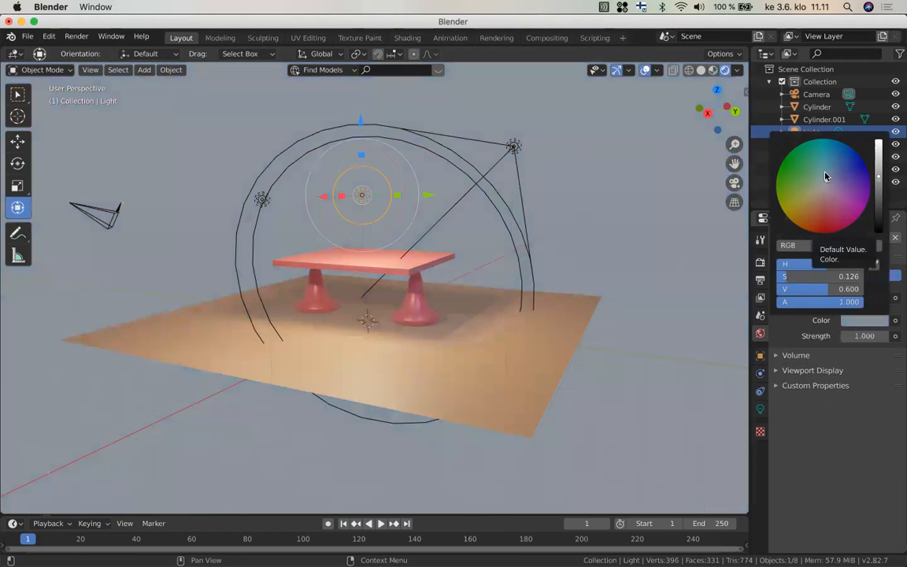
click(826, 174)
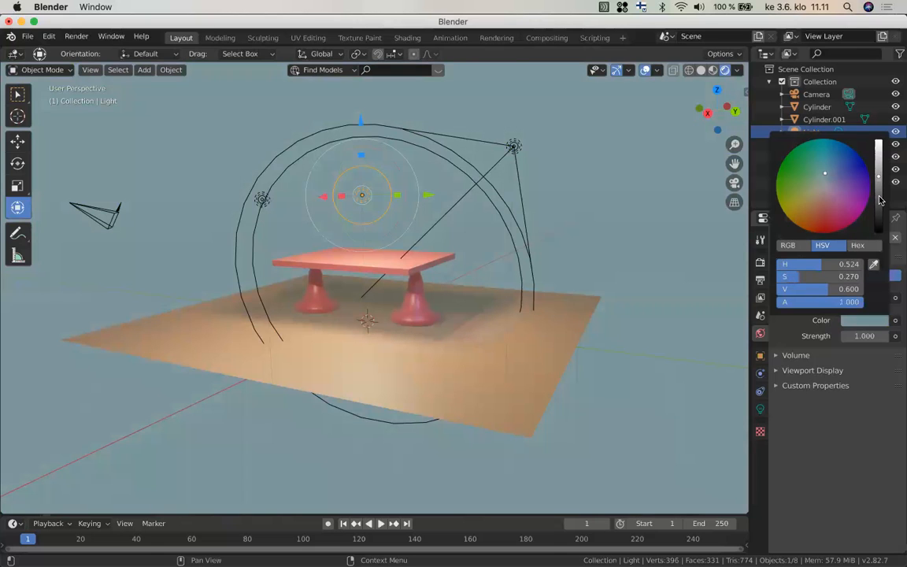
click(879, 200)
click(878, 185)
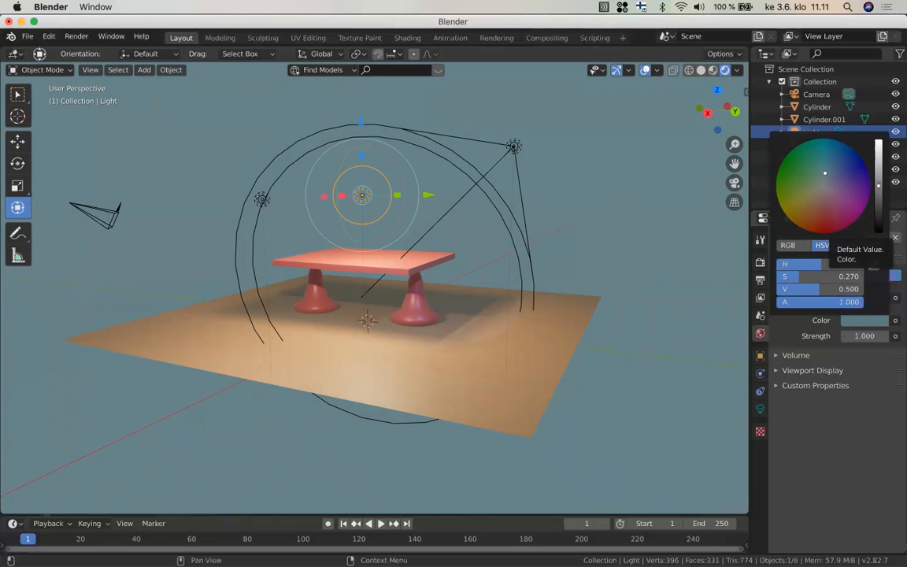
Try a deeper purple background, then settle on a muted grey-blue
click(841, 177)
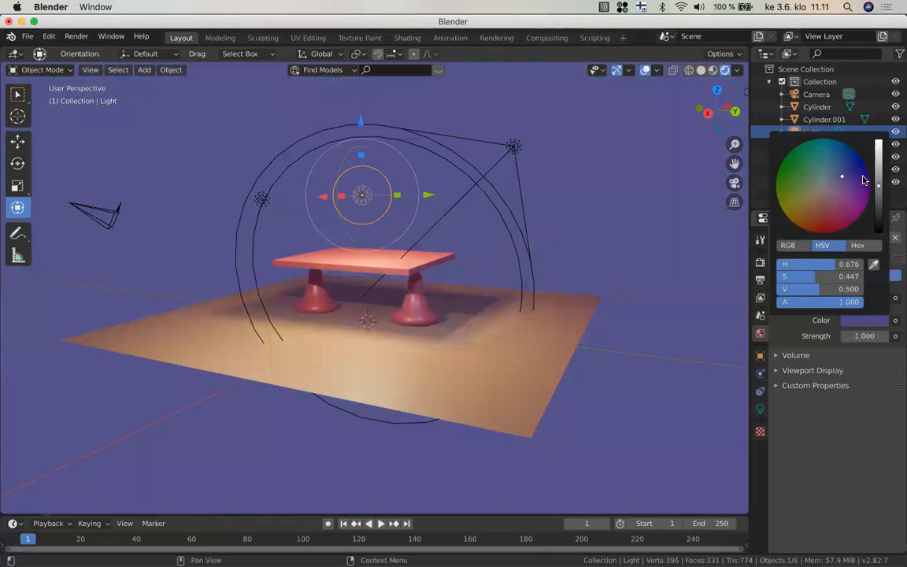
click(862, 180)
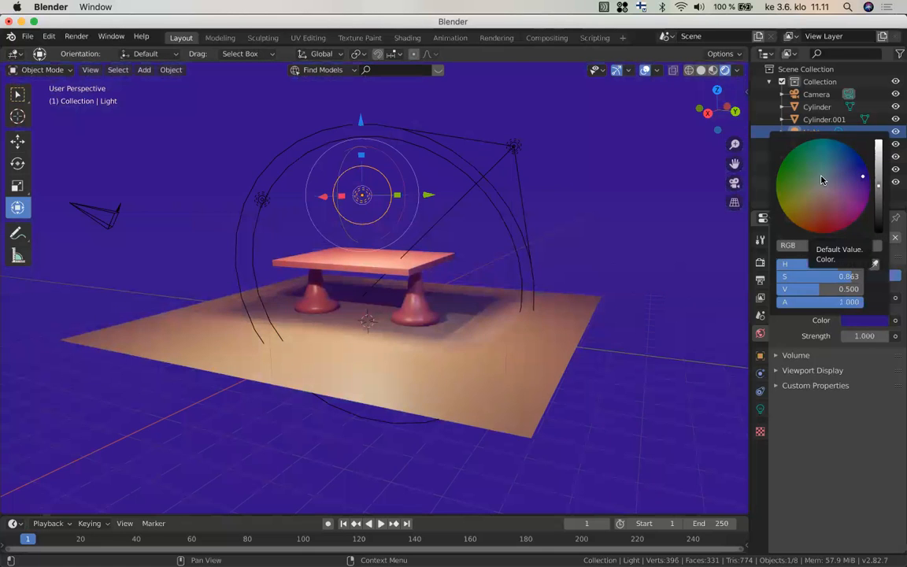
click(821, 180)
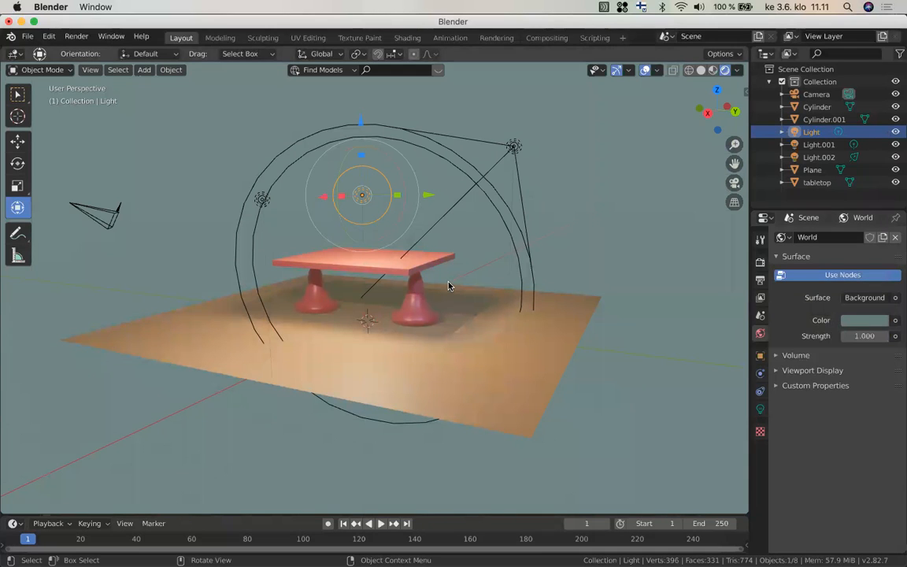
scroll(448, 286, up, 2)
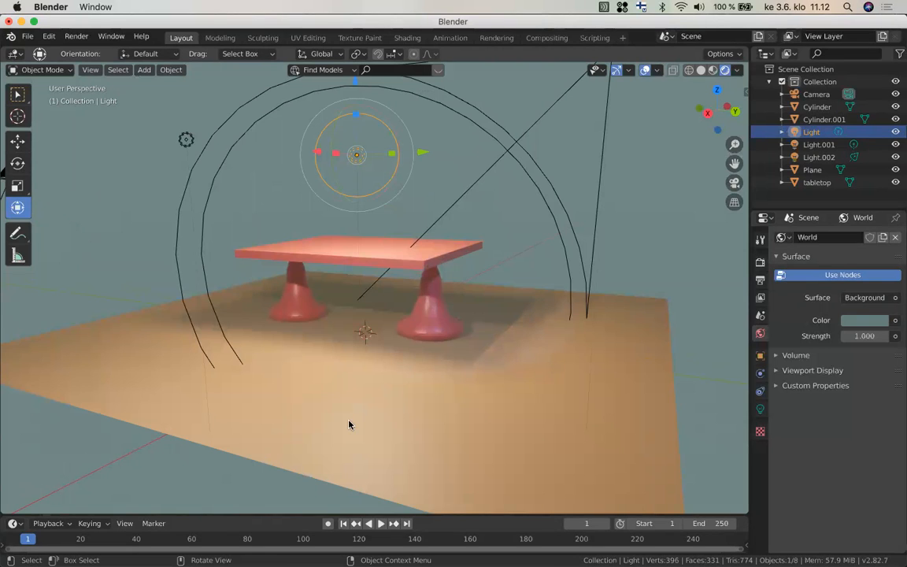
Look through the scene camera and select the Camera object in the Outliner
mouse_move(4, 335)
click(734, 183)
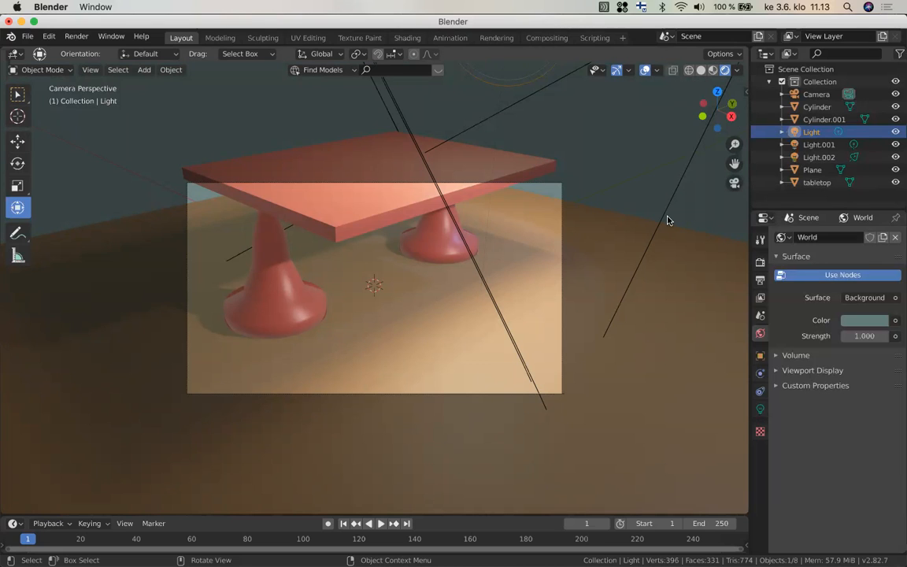
click(816, 95)
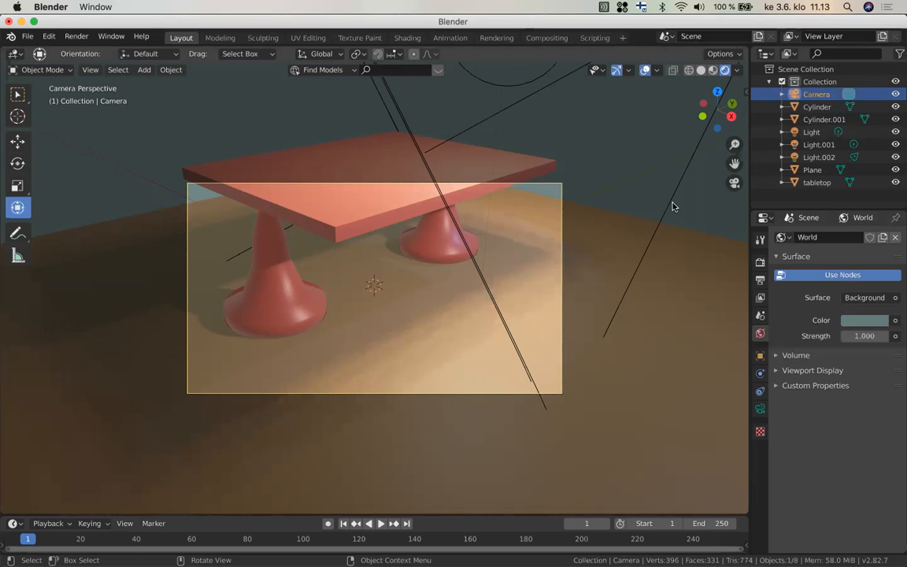
Enable Lock Camera to View in the sidebar's View tab
key(n)
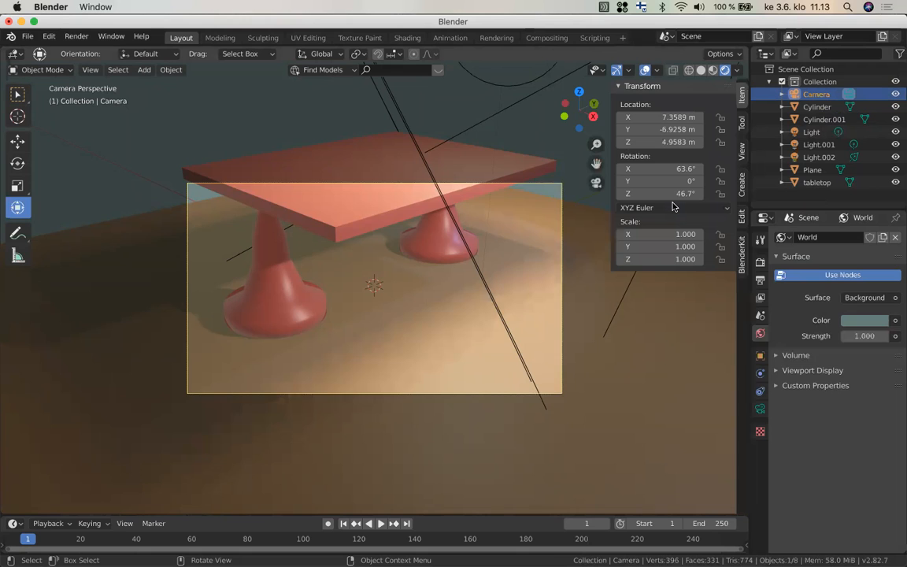
key(n)
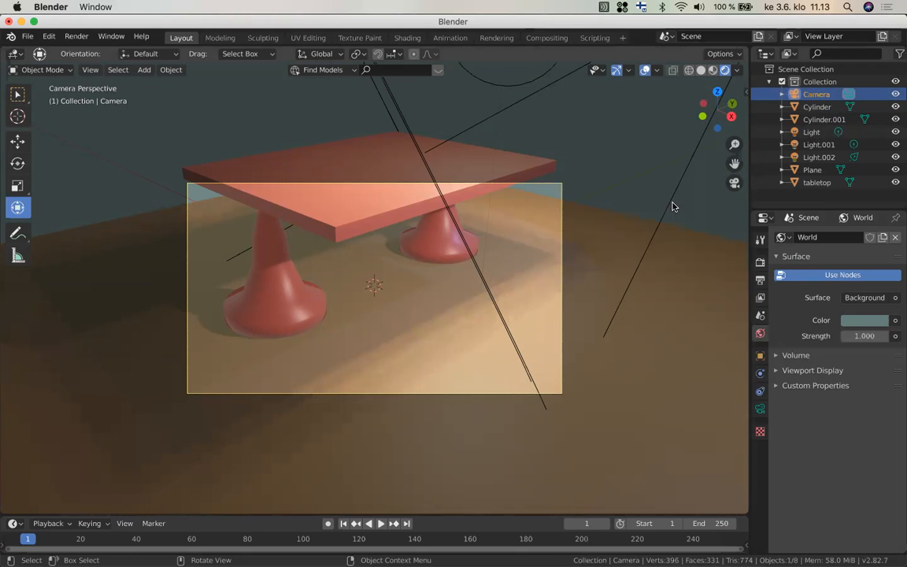
key(n)
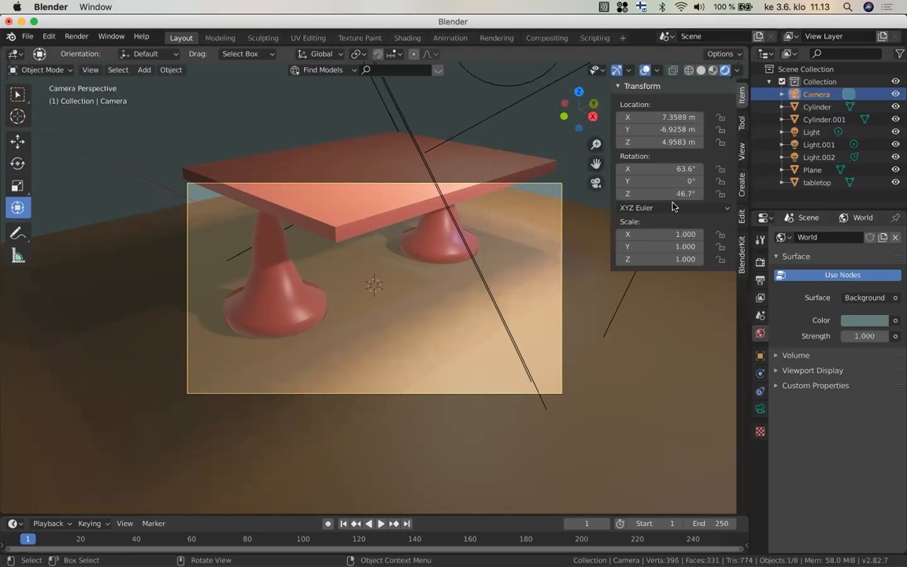
click(740, 153)
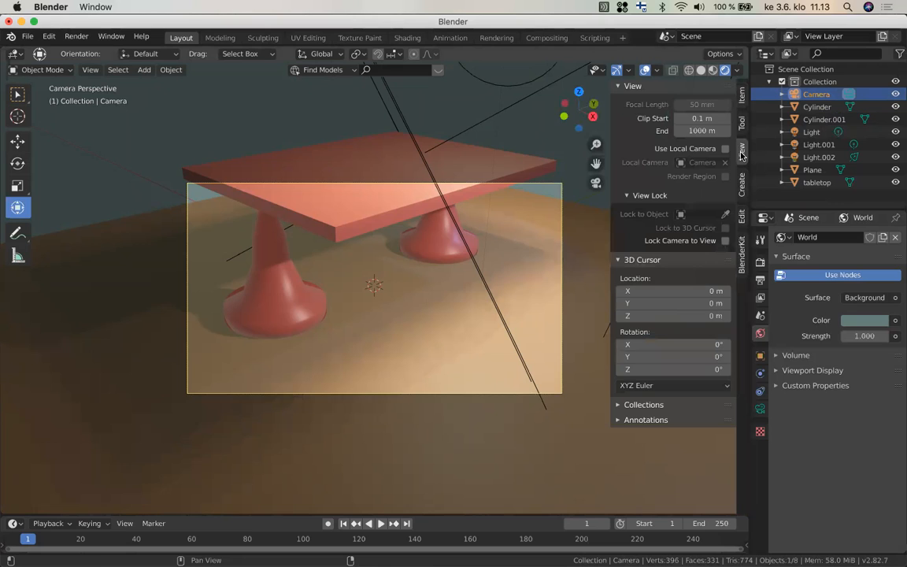
click(724, 241)
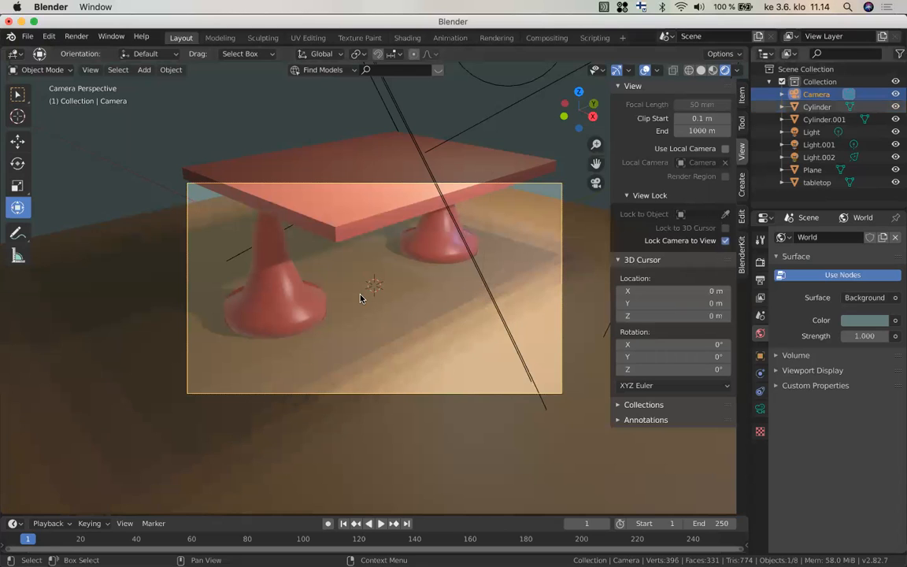
Frame the table from the front in the camera view, then hide the sidebar
scroll(360, 297, down, 5)
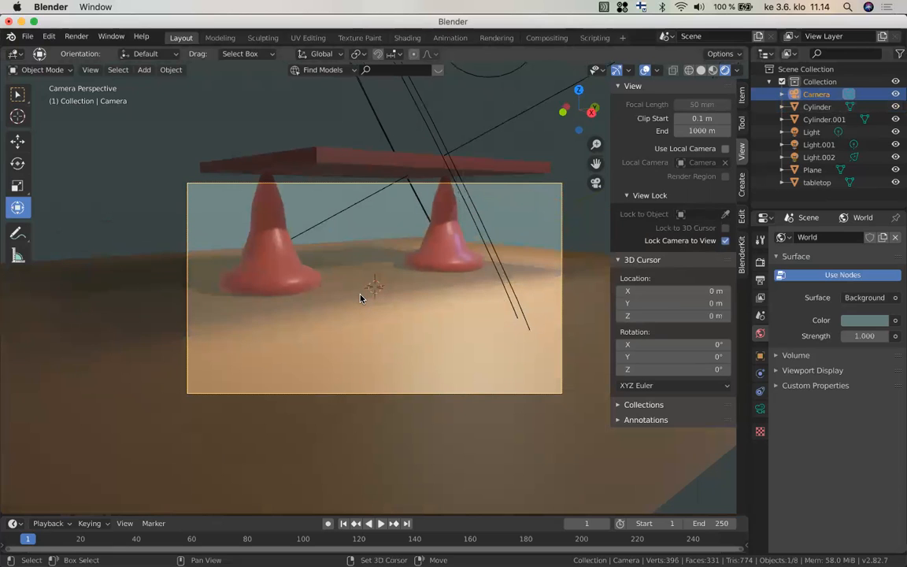
scroll(361, 297, up, 5)
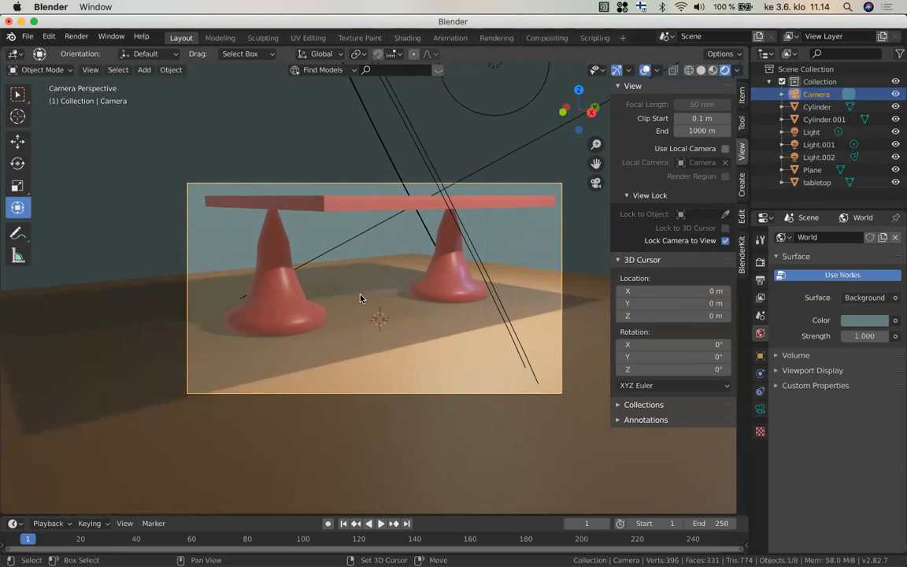
scroll(361, 297, up, 5)
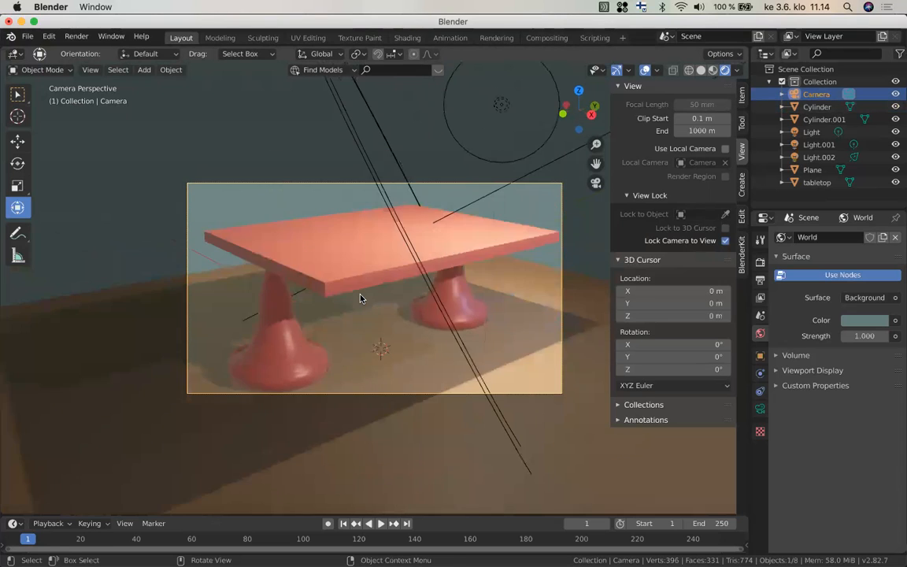
scroll(361, 298, down, 5)
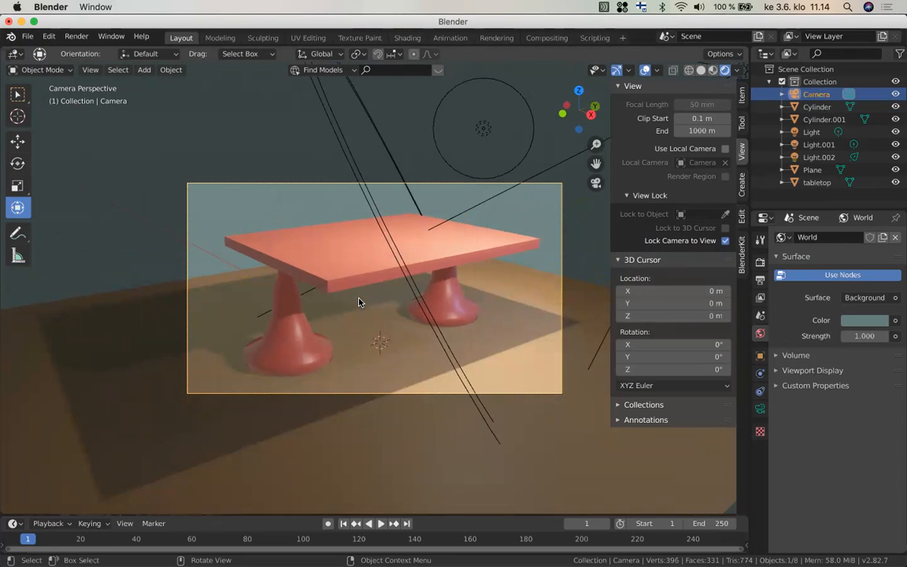
scroll(358, 304, up, 3)
scroll(358, 304, down, 5)
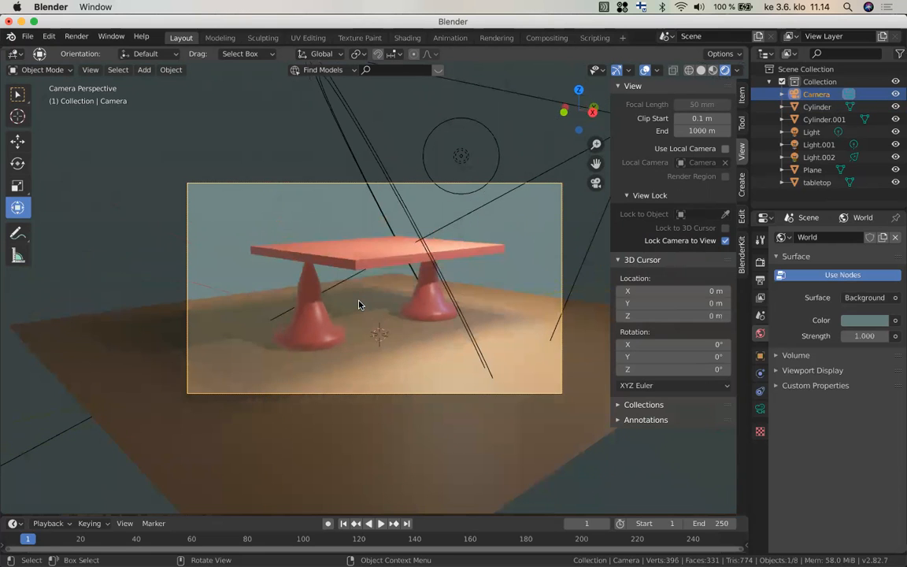
scroll(358, 304, right, 3)
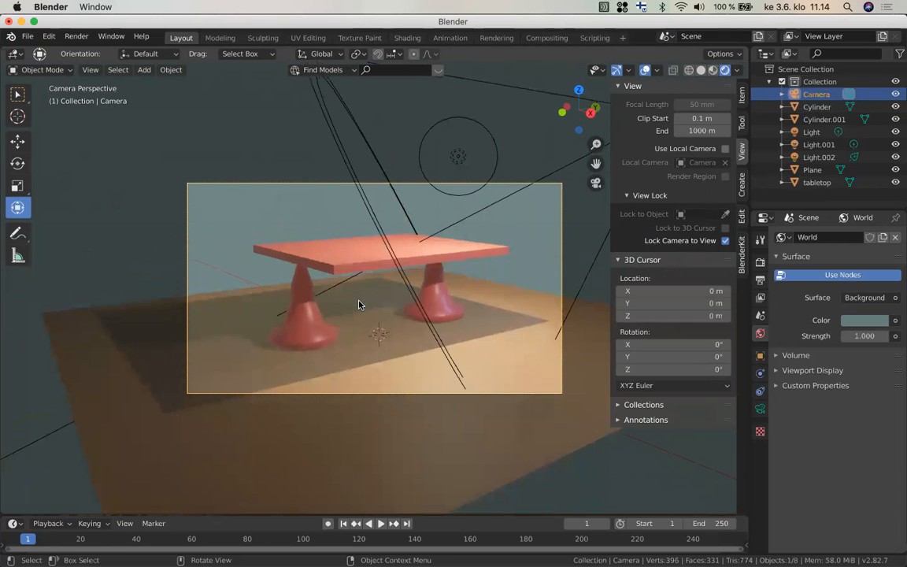
scroll(359, 305, left, 2)
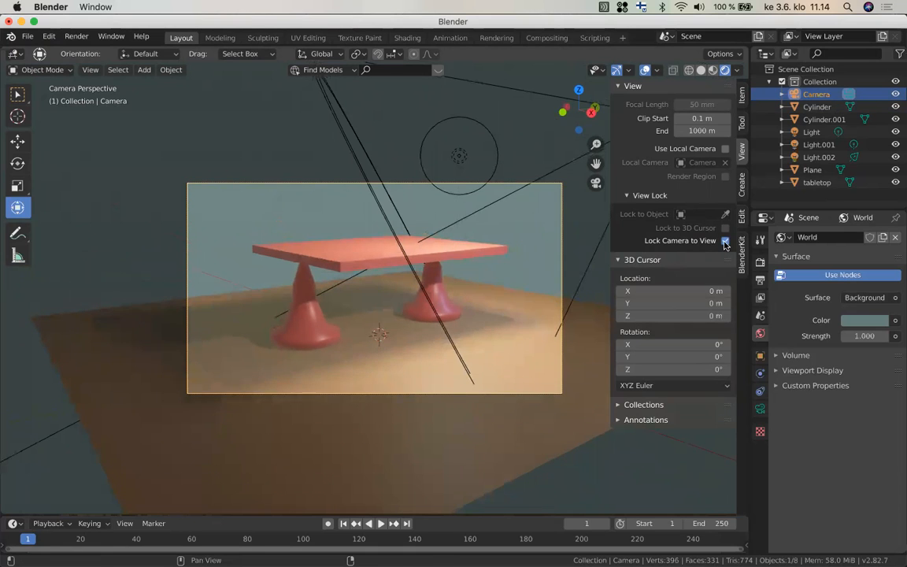
key(n)
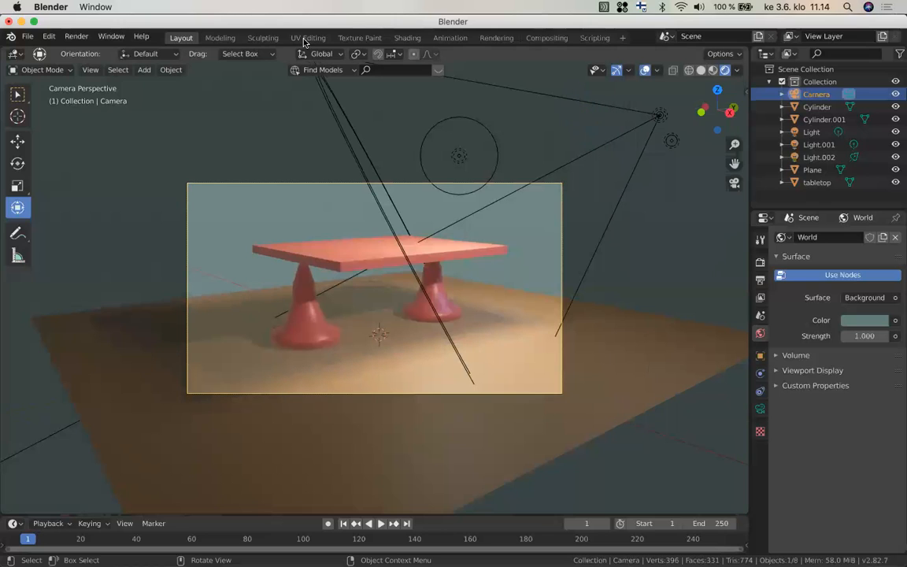
Show Output properties down to the Output section: 1920×1080, 24 fps, /tmp/ folder
click(75, 39)
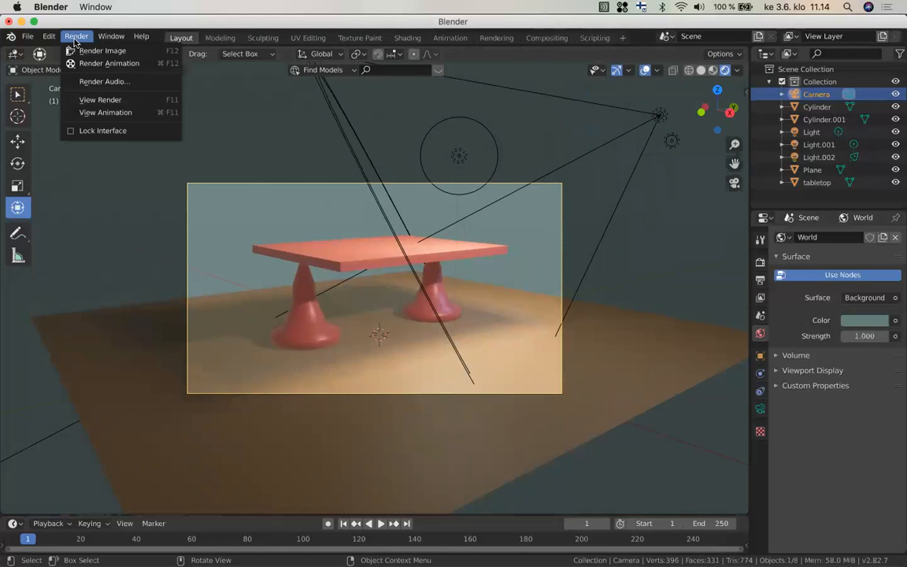
click(76, 40)
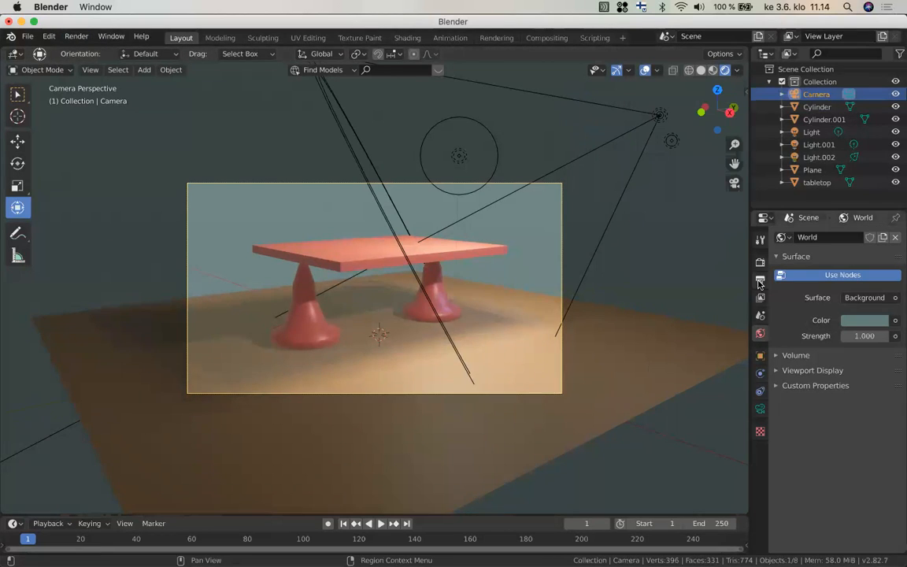
click(759, 282)
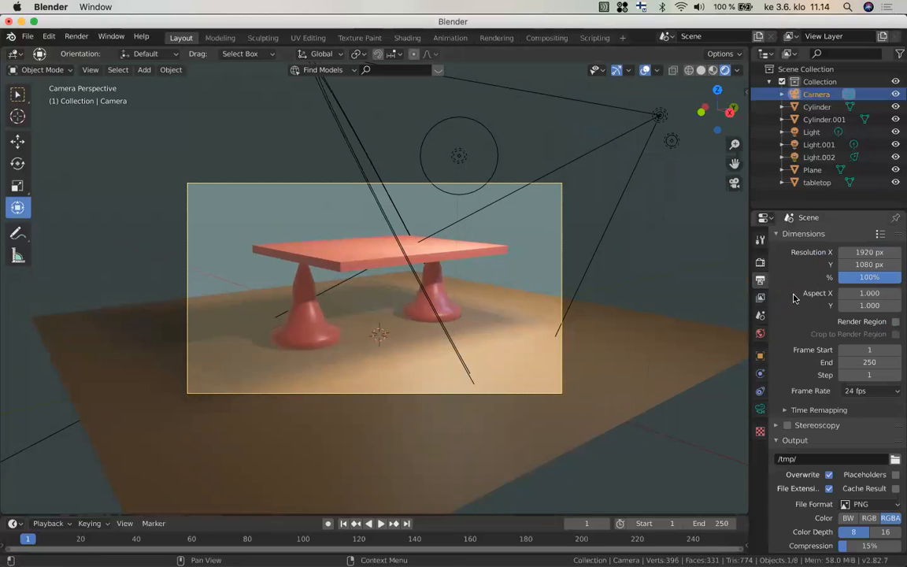
scroll(793, 298, down, 1)
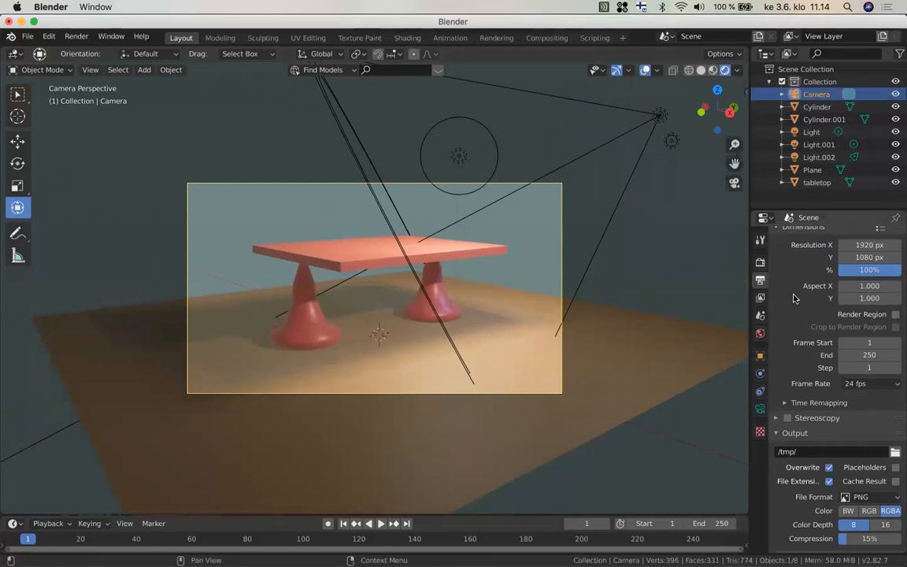
scroll(793, 298, up, 1)
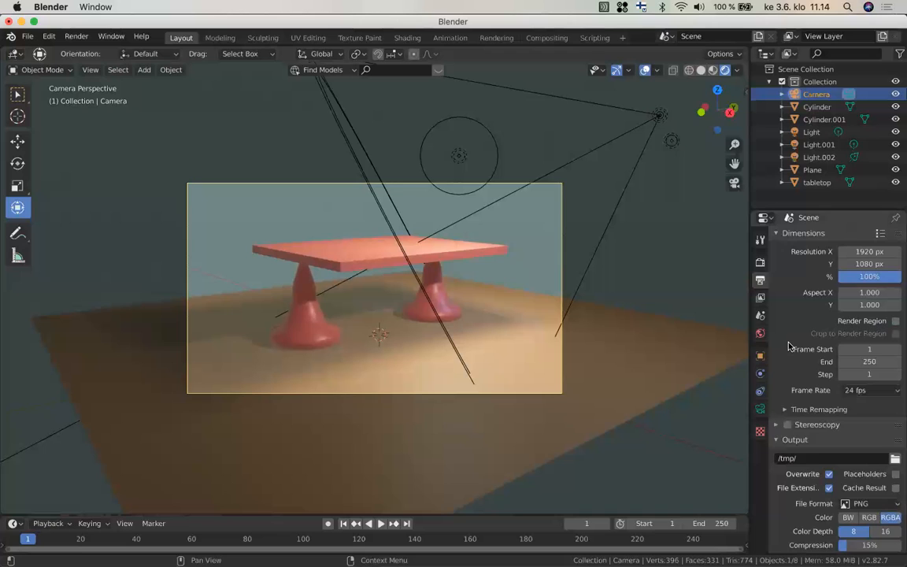
scroll(788, 346, down, 2)
scroll(791, 344, down, 1)
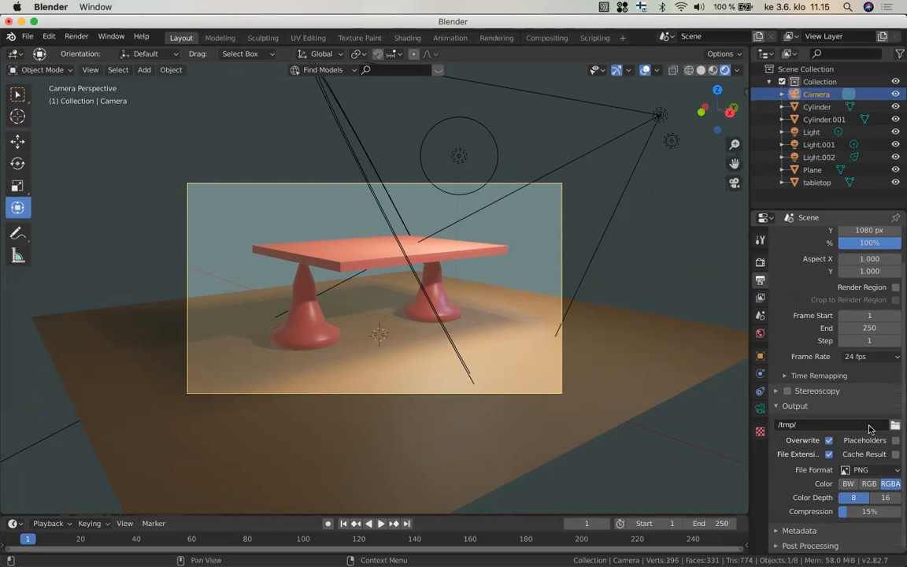
Set the render output folder to kuvat and the file format to JPEG
click(894, 425)
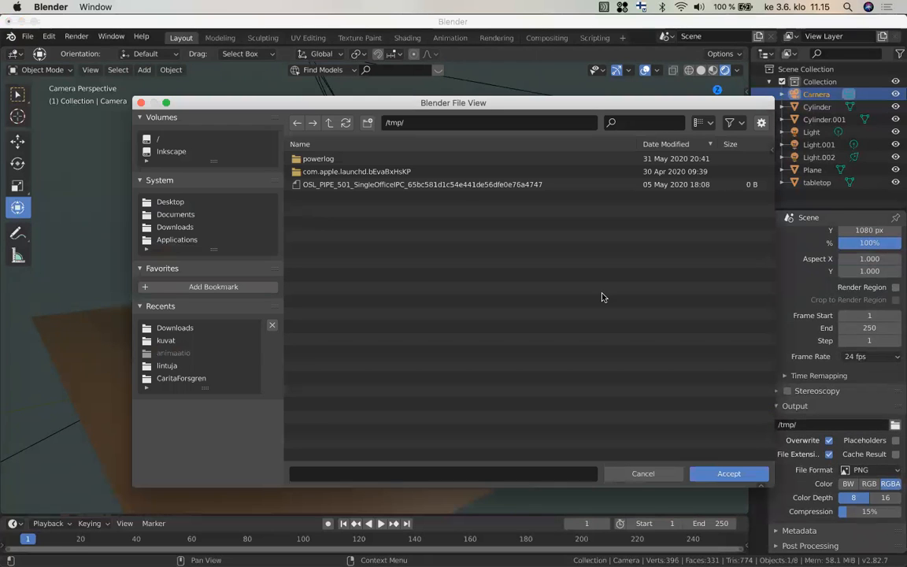
double_click(148, 342)
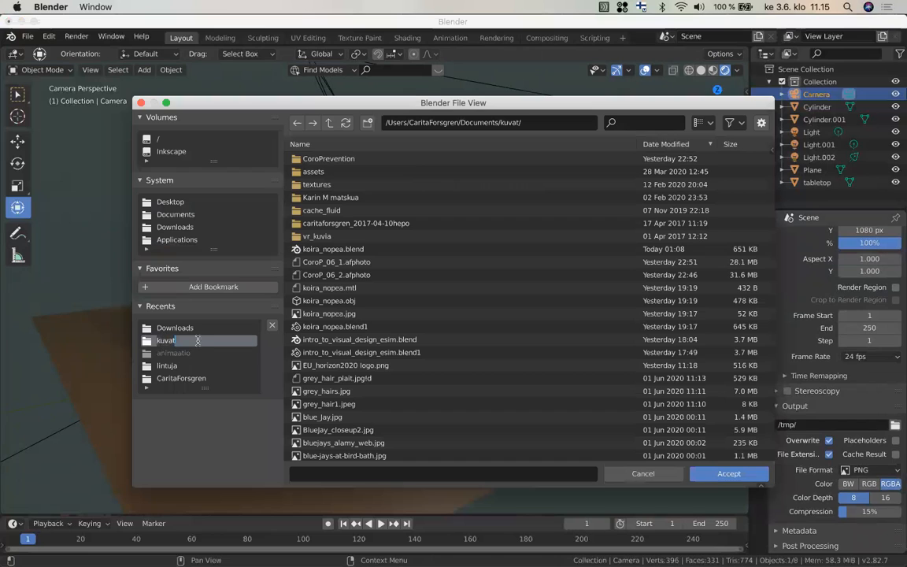
click(747, 475)
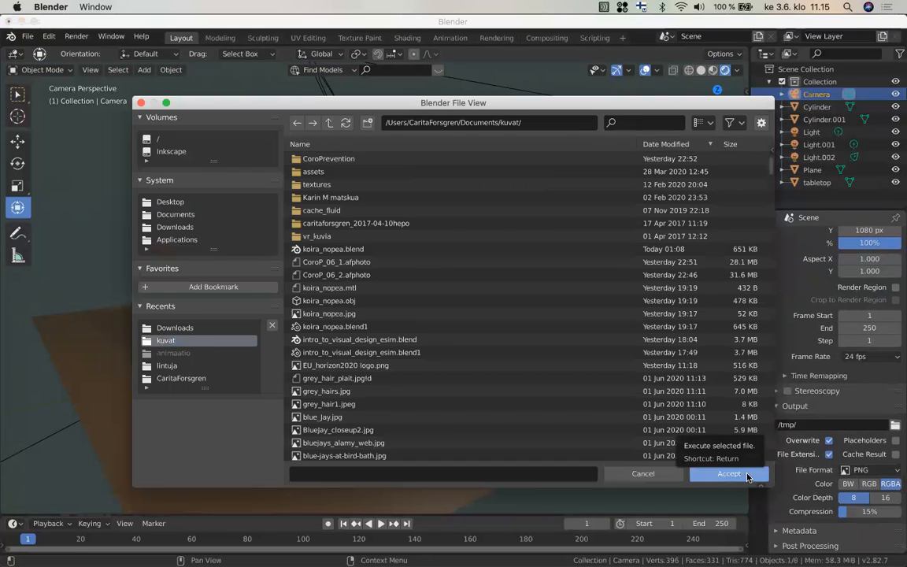
click(747, 474)
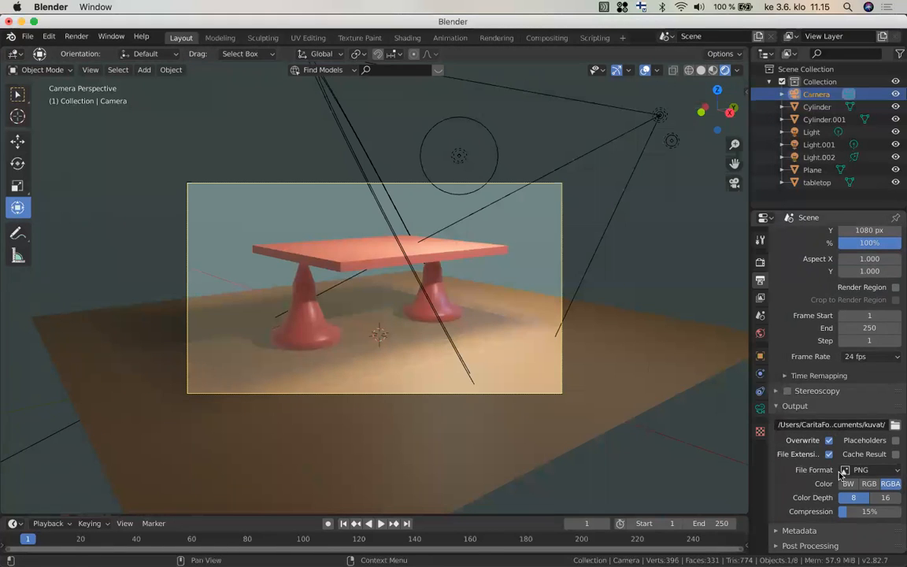
click(895, 471)
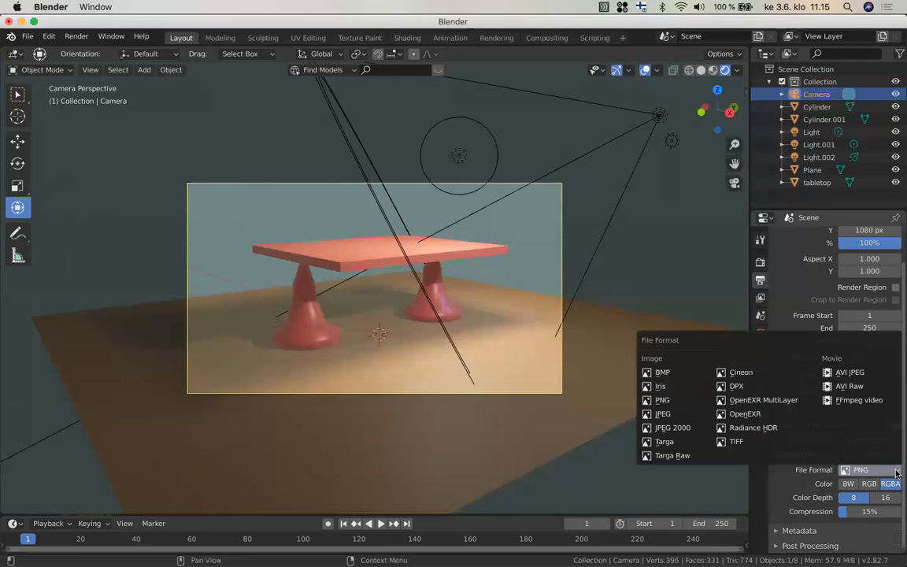
click(681, 415)
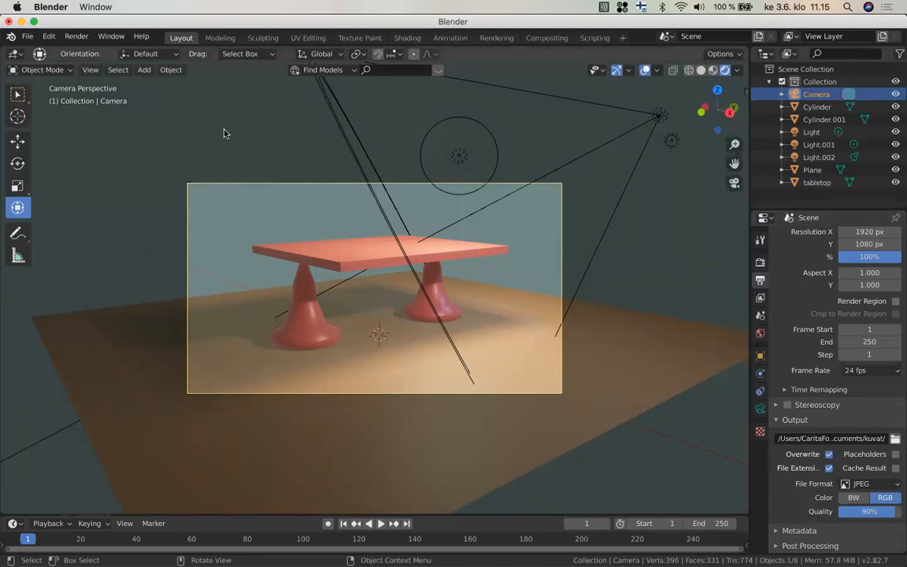
Render a still image of the table via Render > Render Image
click(75, 37)
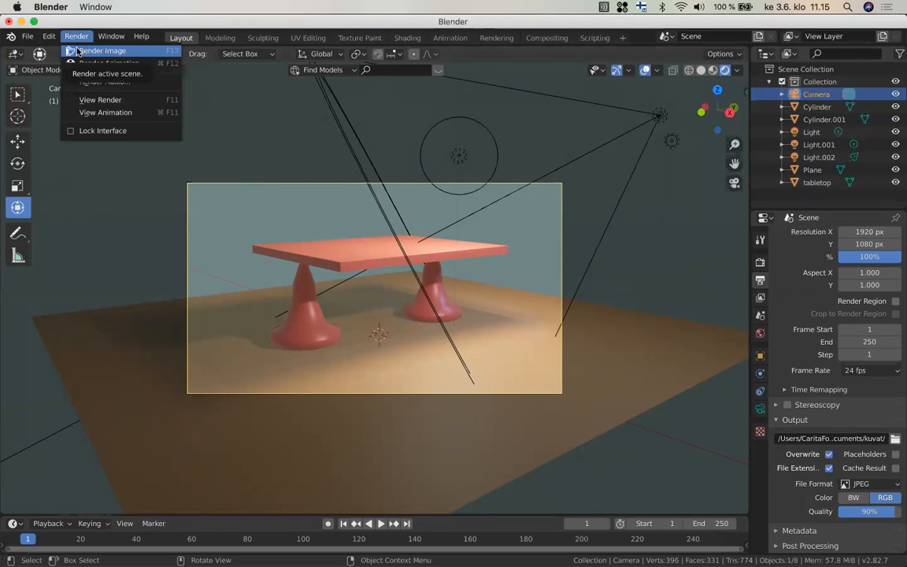
click(76, 50)
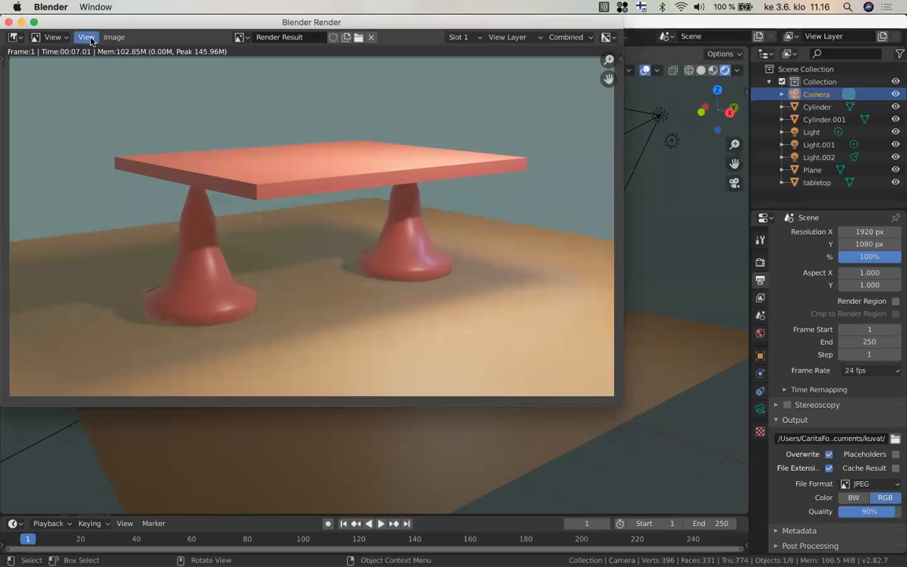
click(114, 38)
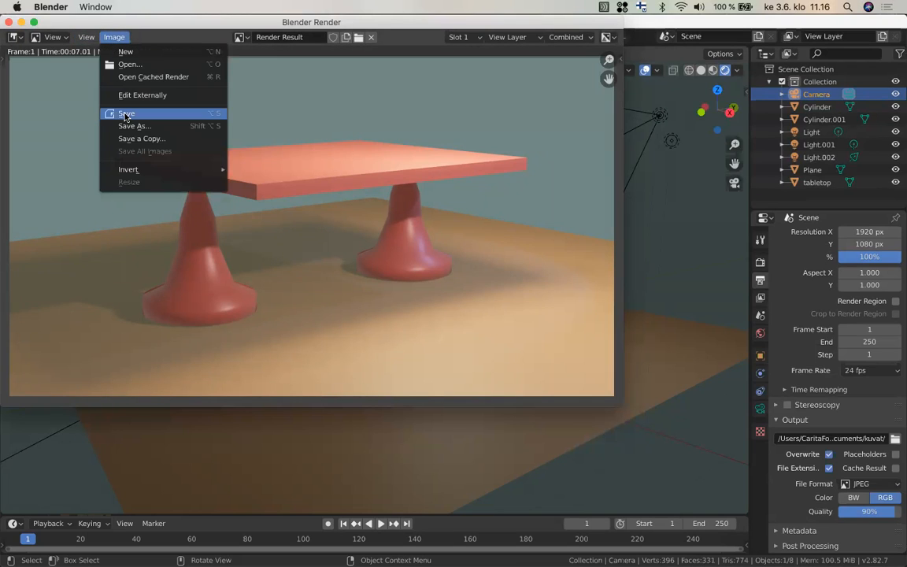
Save the rendered image as table.jpg
click(124, 114)
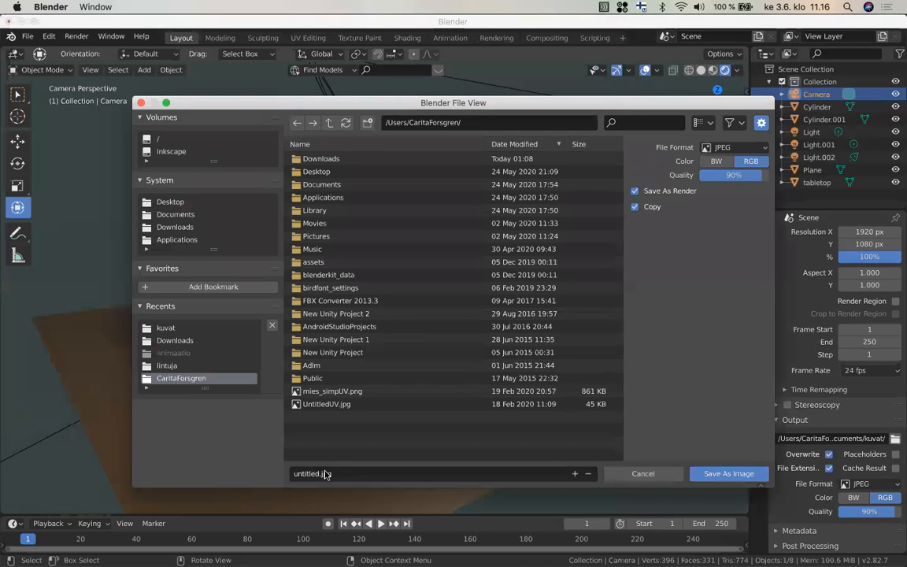
click(303, 473)
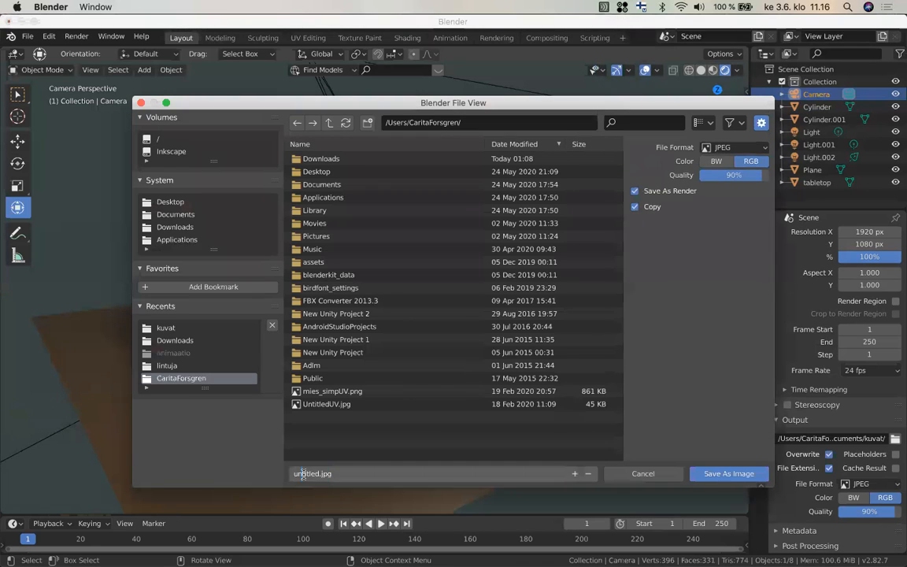
double_click(303, 472)
text(table)
click(750, 473)
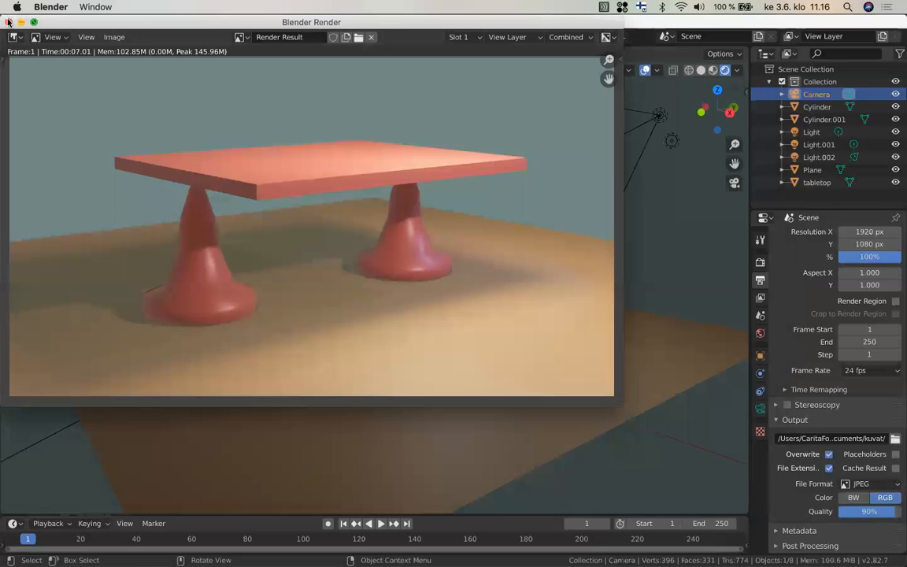
Close the render window and select the tabletop mesh in the viewport
click(9, 22)
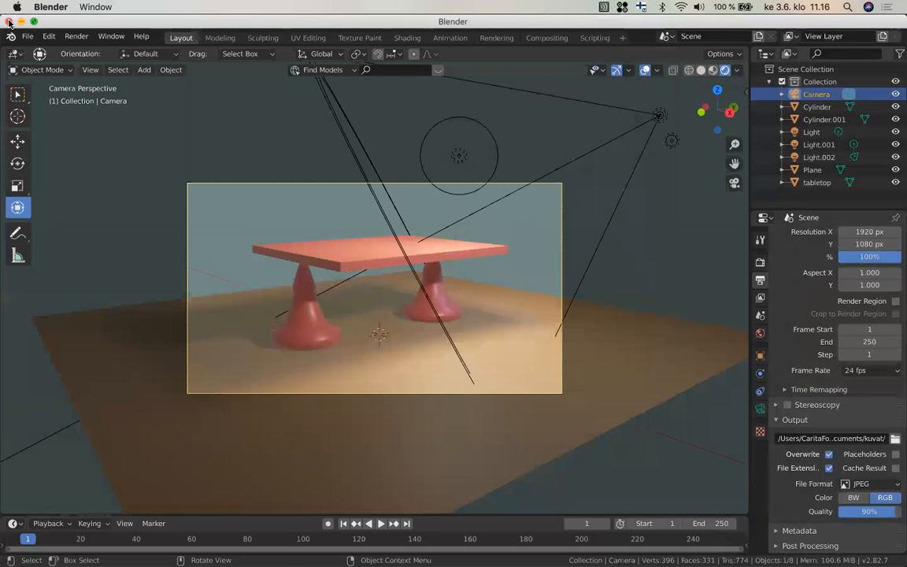
scroll(89, 215, right, 2)
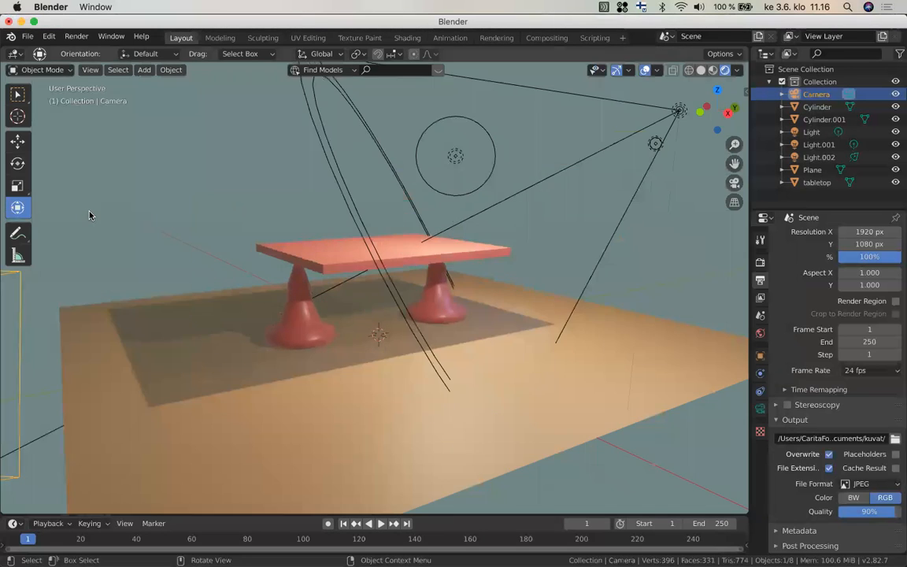
scroll(89, 215, right, 1)
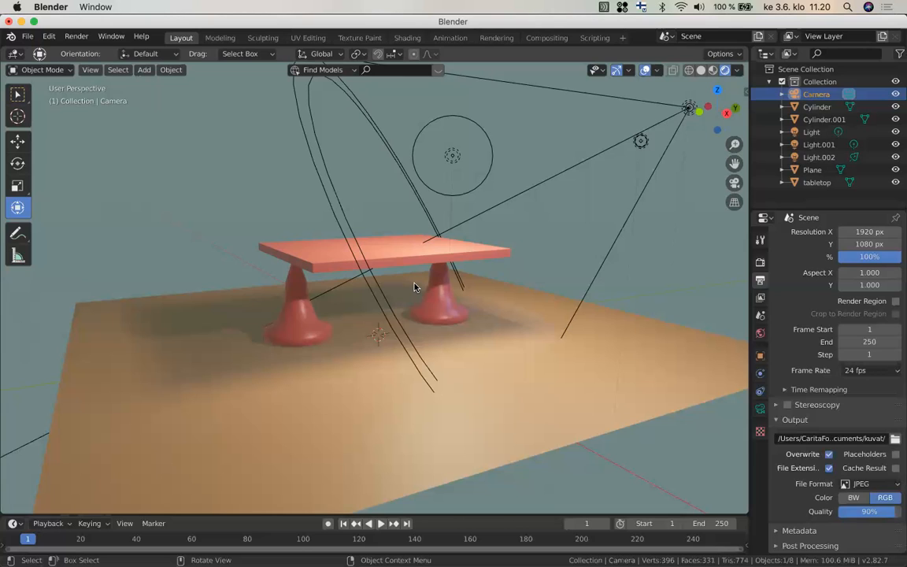
click(389, 250)
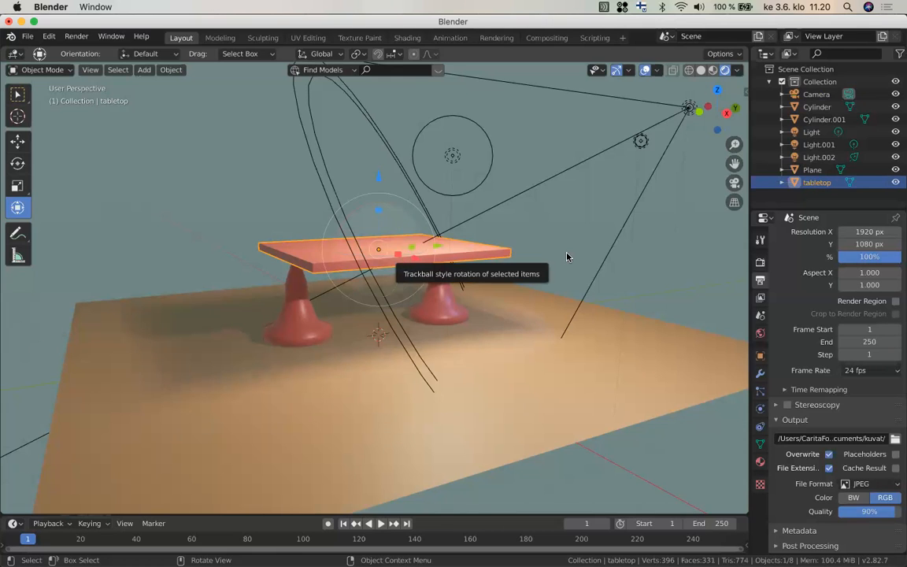
Select the left leg Cylinder and view its transform: Y -2.4773 m, Z 1.4634 m
click(760, 358)
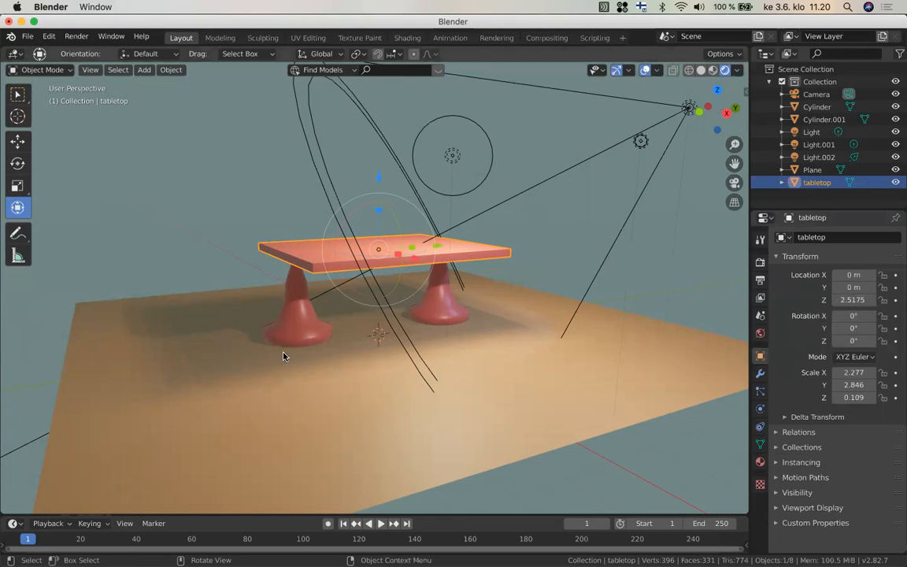
click(309, 328)
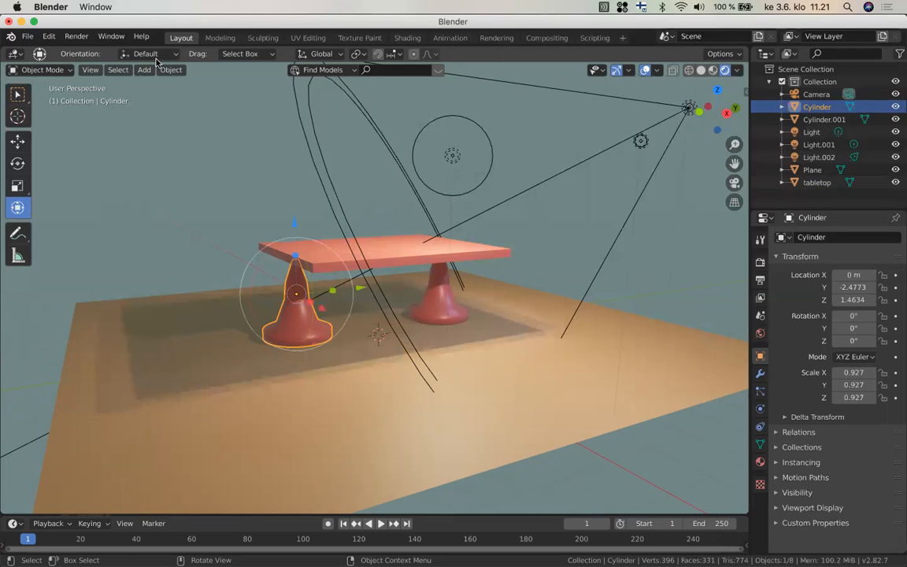
shift+click(380, 259)
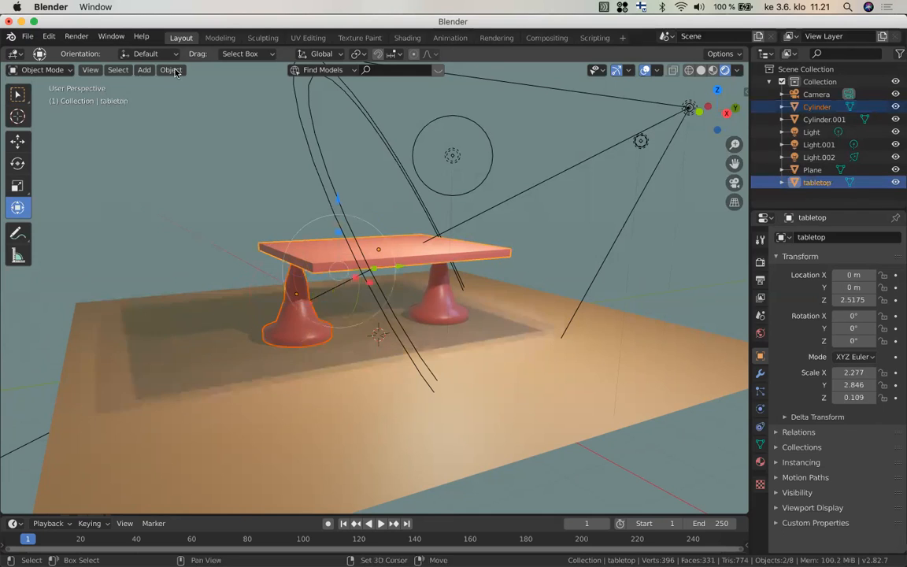
click(170, 70)
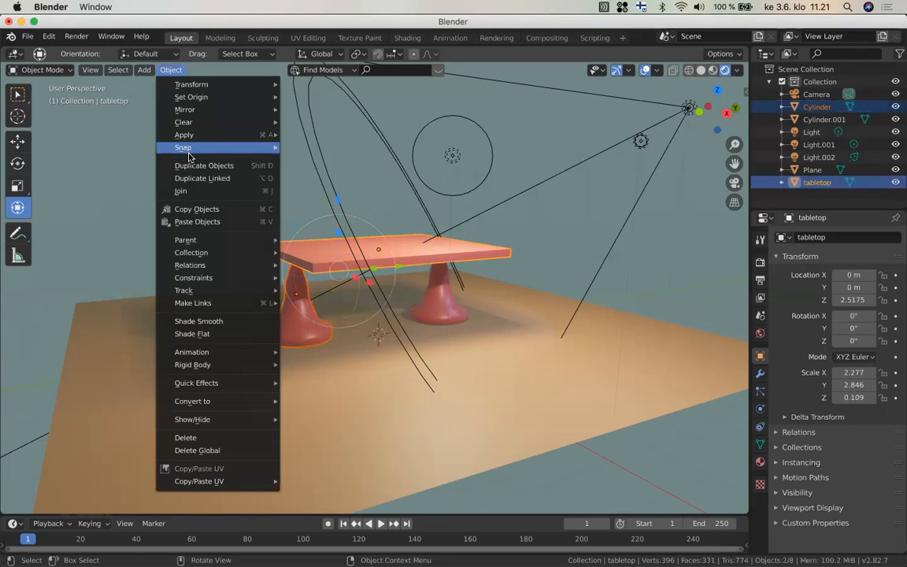
mouse_move(191, 154)
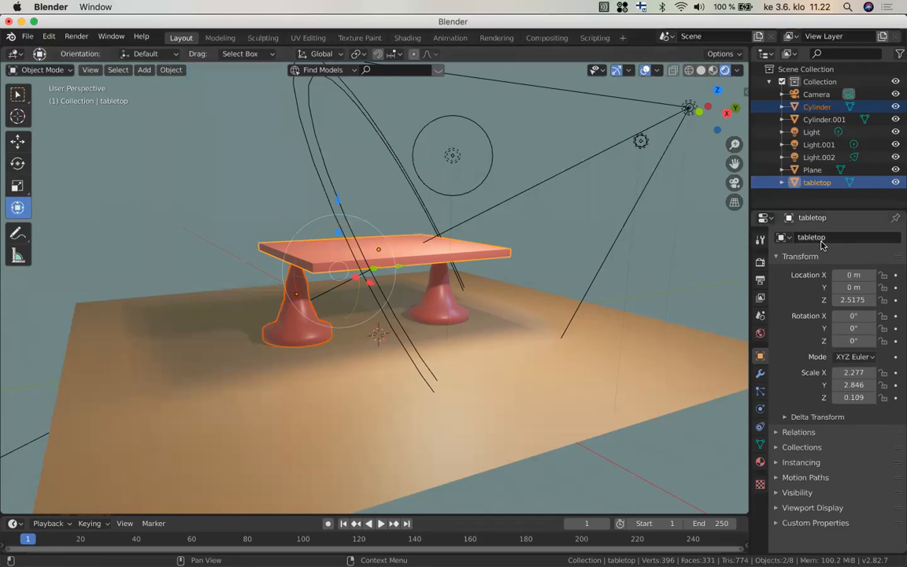
Hide the tabletop, Cylinder.001, Cylinder and Plane in the Outliner, then bring up the Add menu
click(896, 183)
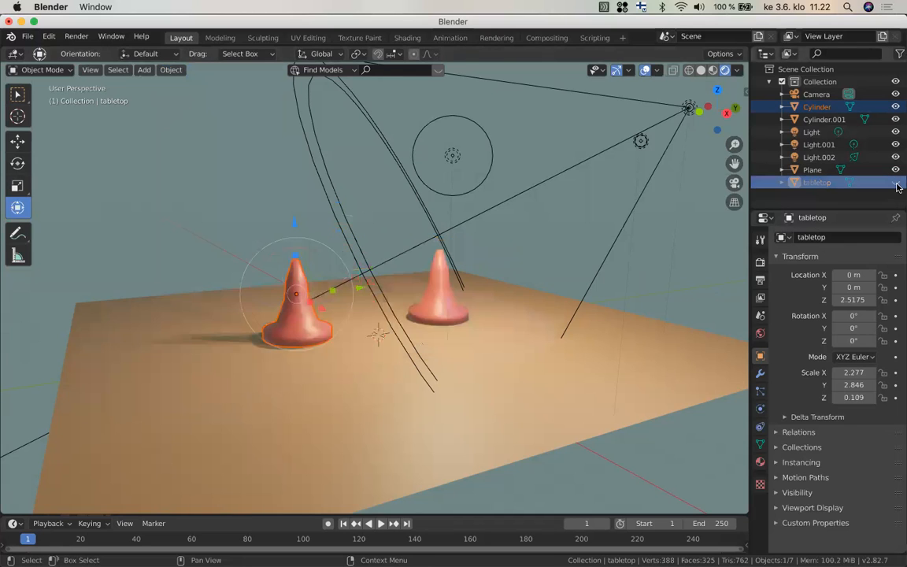
click(895, 118)
click(895, 107)
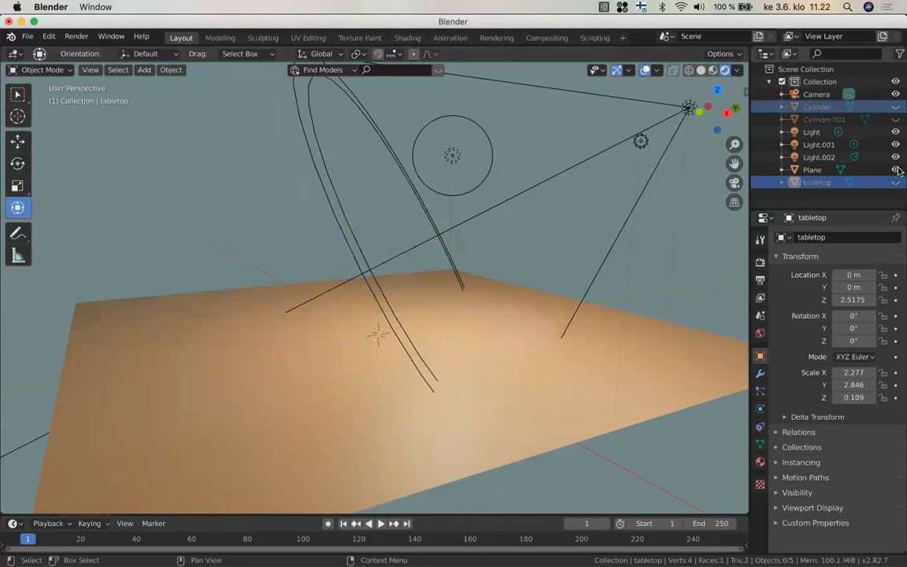
click(895, 170)
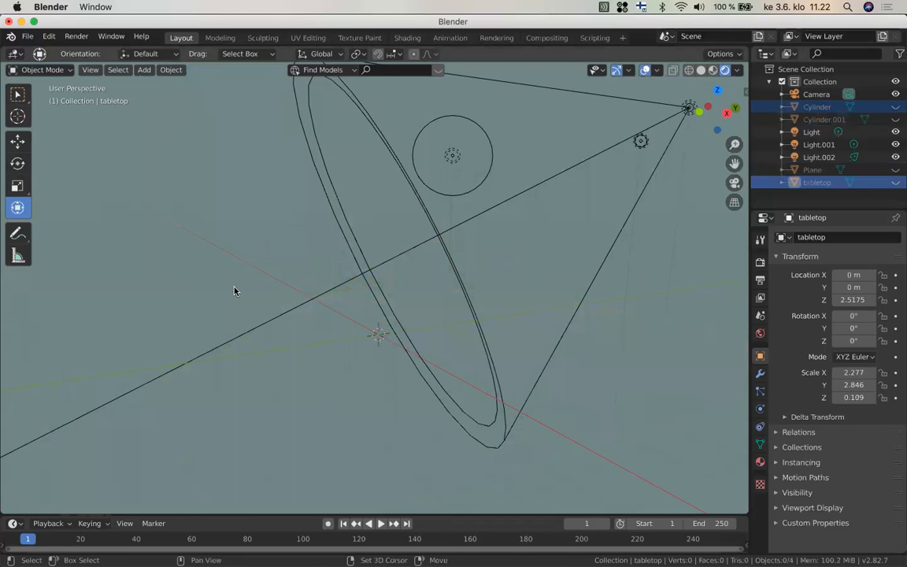
key(shift+a)
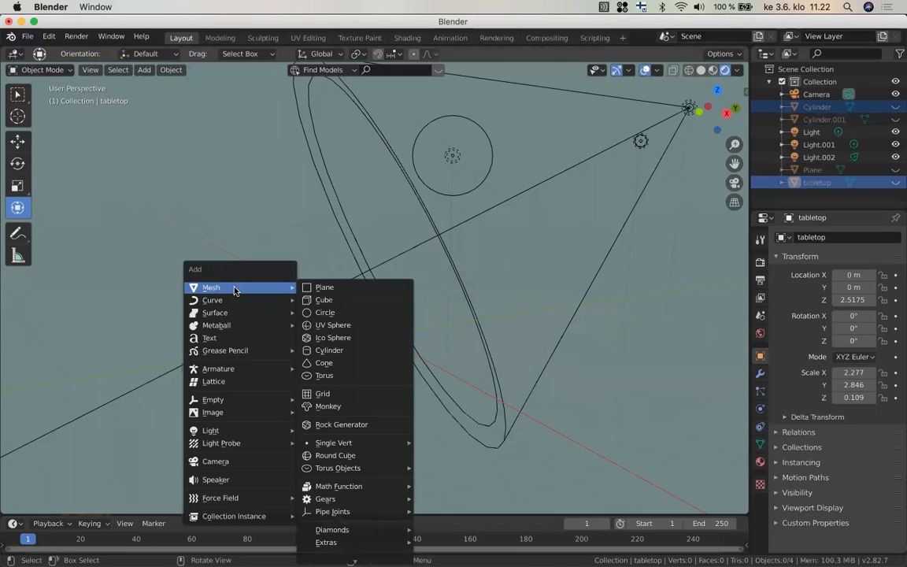
Add a cube at the origin, scale it to 0.875 on X and 0.759 on Z, and use solid shading
click(321, 302)
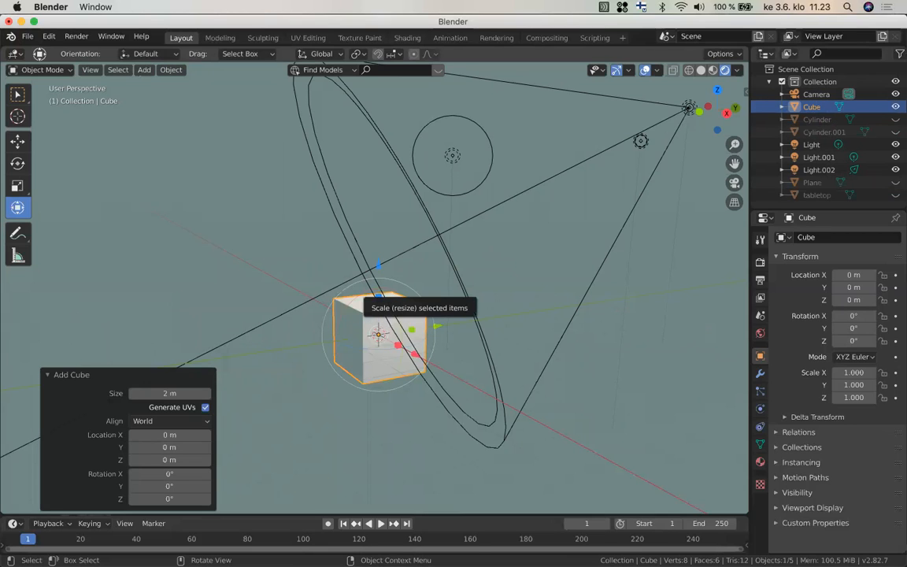
drag(378, 295, 379, 309)
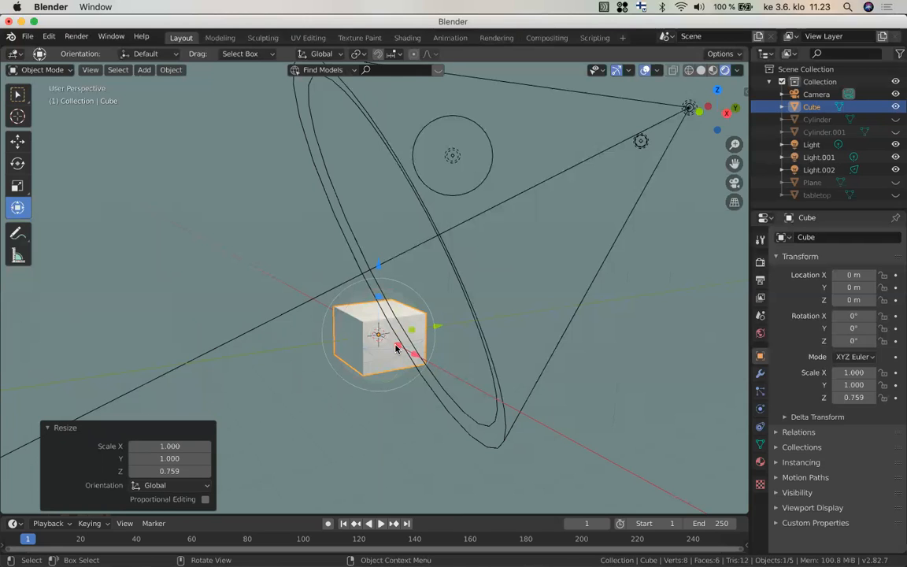
key(s)
key(x)
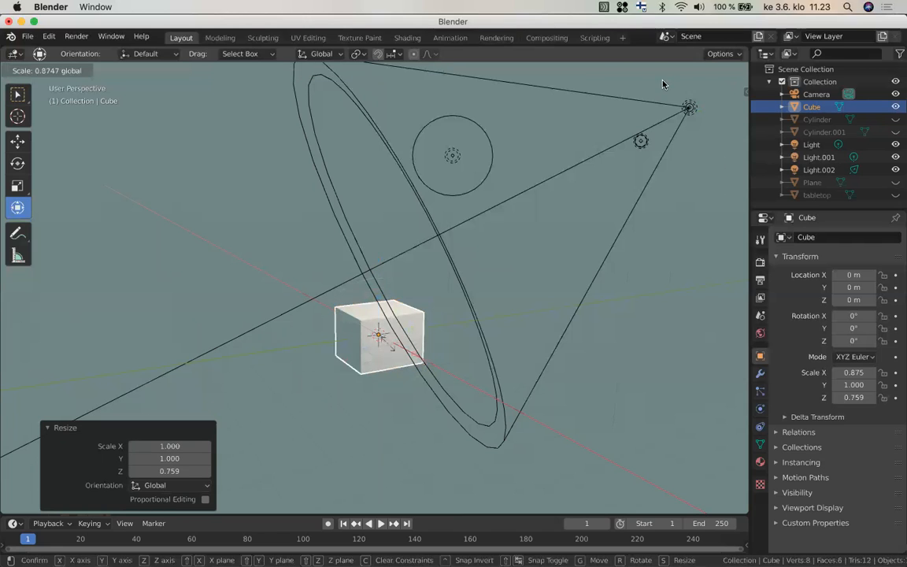
click(698, 76)
click(700, 71)
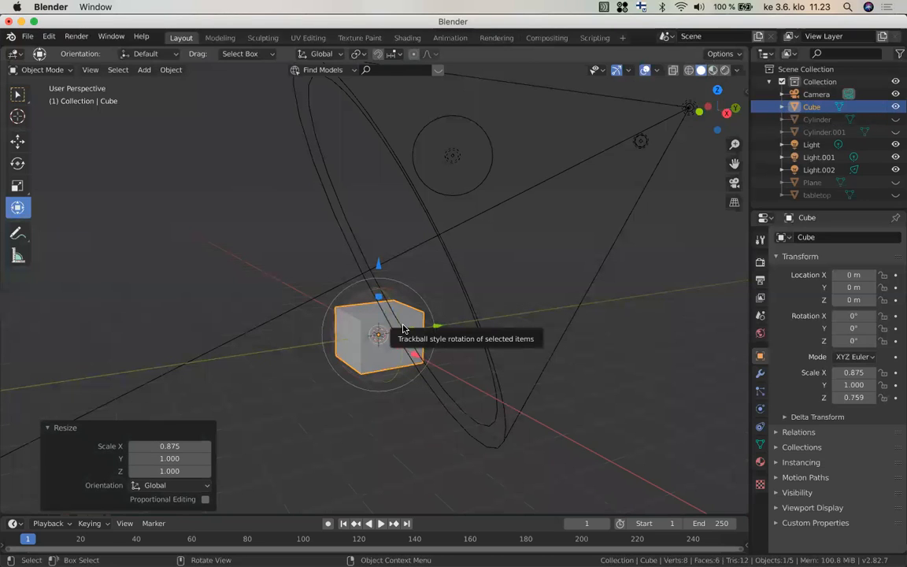
Narrow the cube to 0.571 on X, flatten it on Z, and stretch it to 1.074 on Y
scroll(403, 328, up, 1)
scroll(403, 328, up, 2)
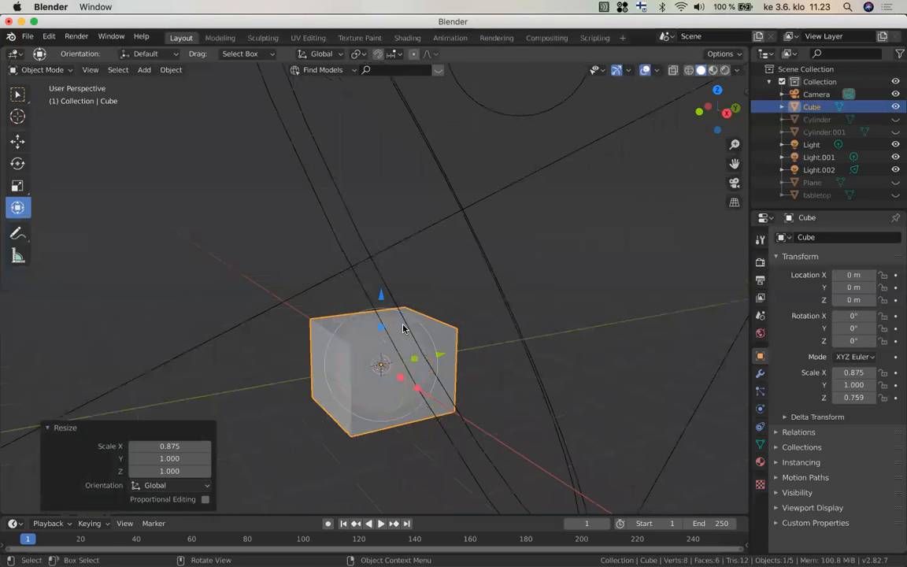
scroll(403, 328, up, 1)
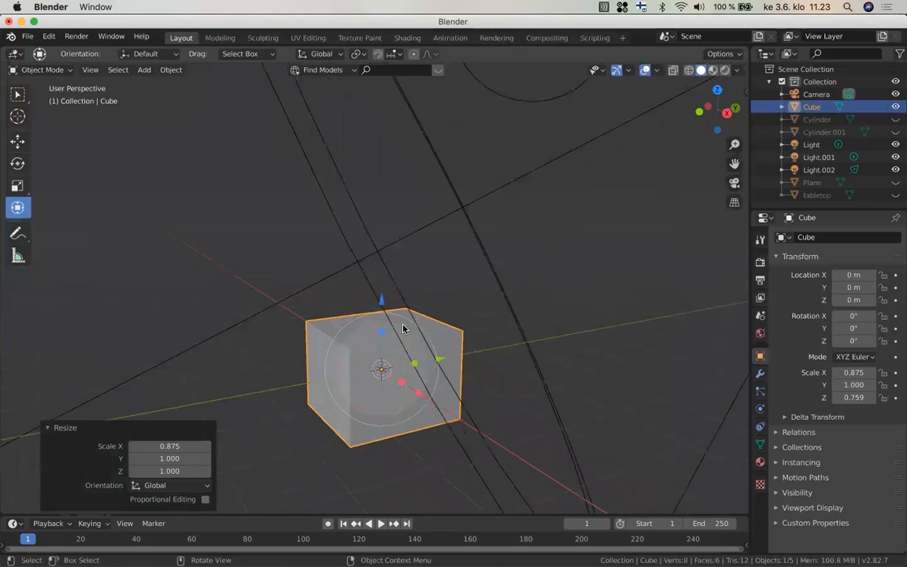
scroll(402, 329, left, 3)
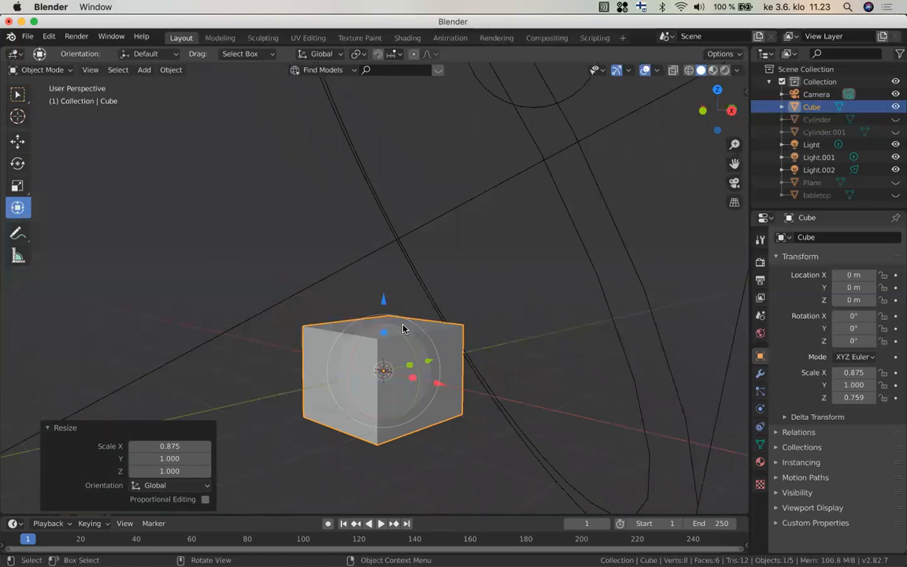
scroll(402, 328, up, 3)
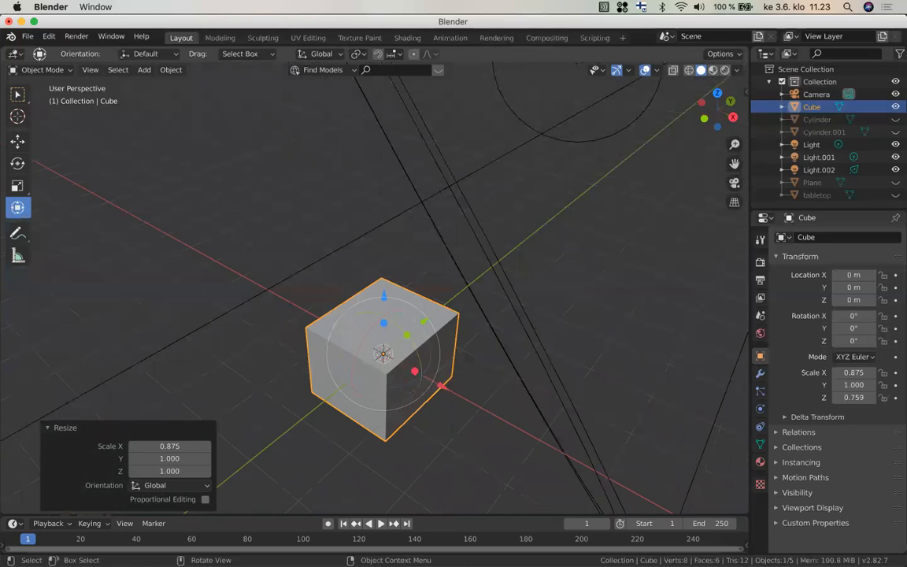
mouse_move(414, 371)
mouse_down()
mouse_move(392, 362)
mouse_move(400, 370)
mouse_up()
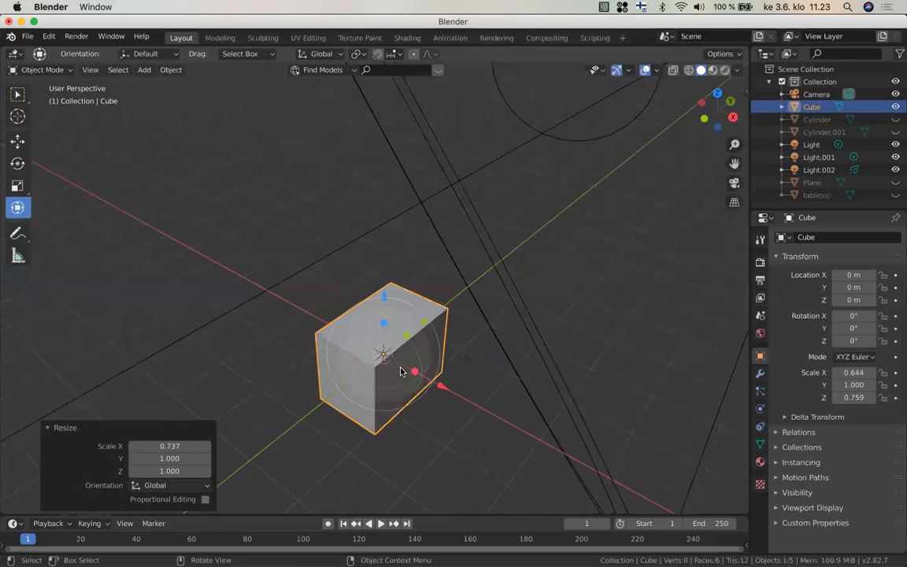
middle_drag(400, 370, 378, 334)
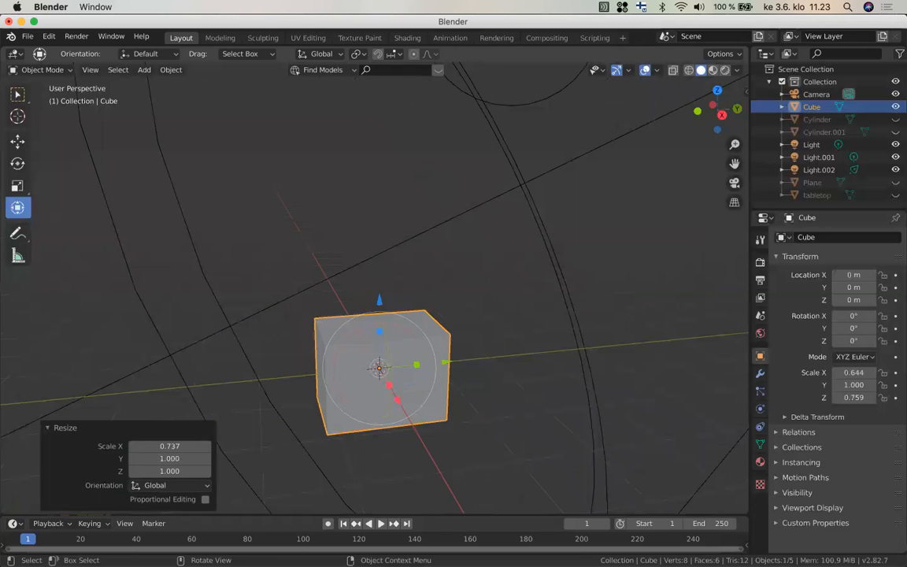
drag(379, 332, 380, 345)
scroll(380, 347, right, 1)
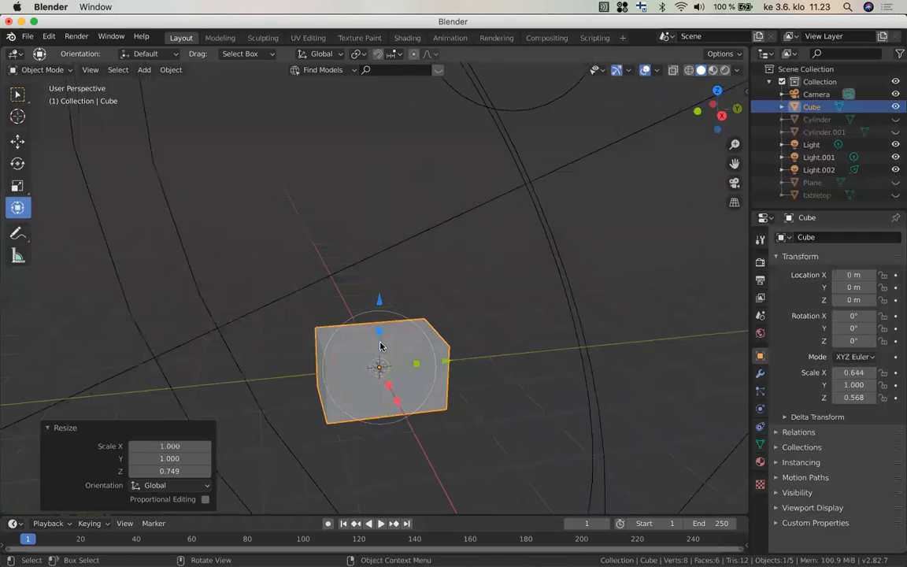
middle_drag(380, 346, 386, 384)
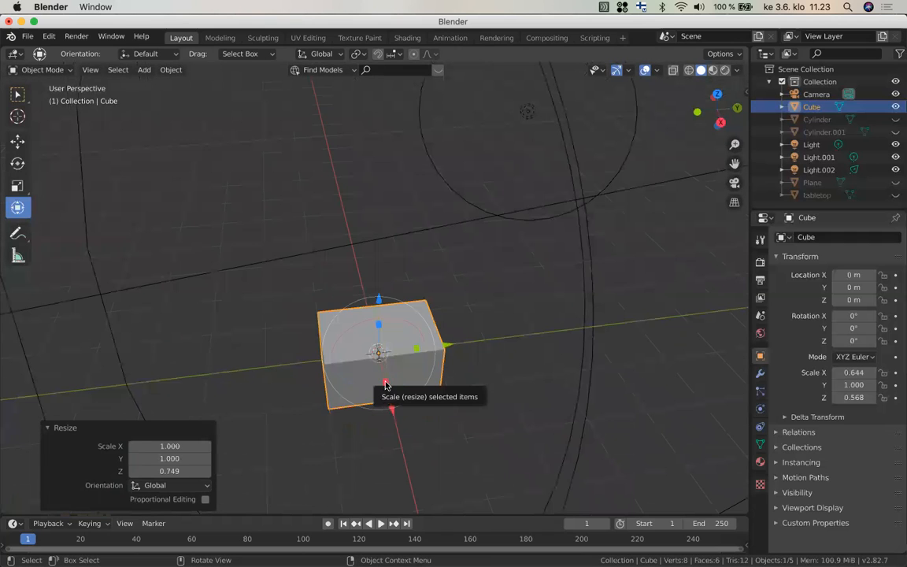
drag(386, 385, 384, 379)
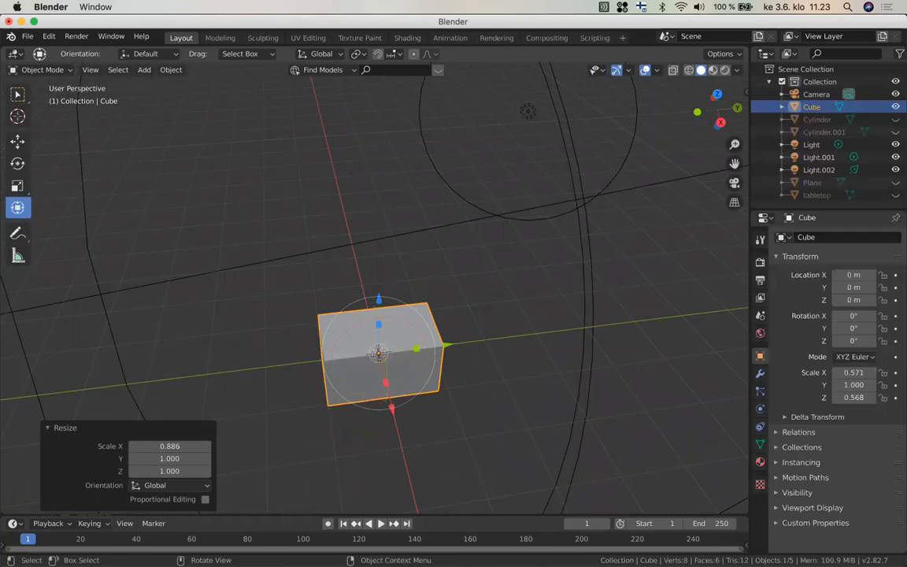
drag(416, 348, 430, 350)
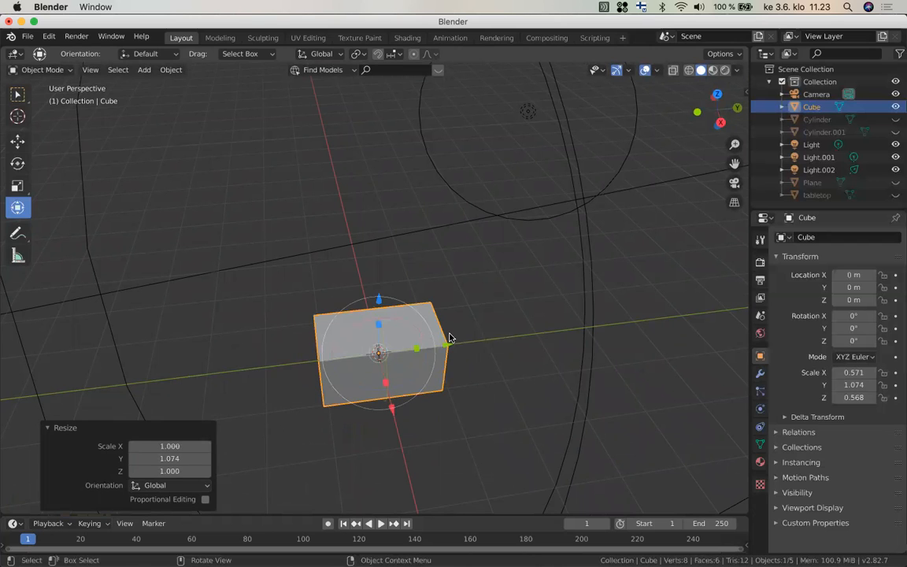
Fine-tune the block to 1.016 on Y and 0.558 on Z, viewing it from above
scroll(355, 403, down, 3)
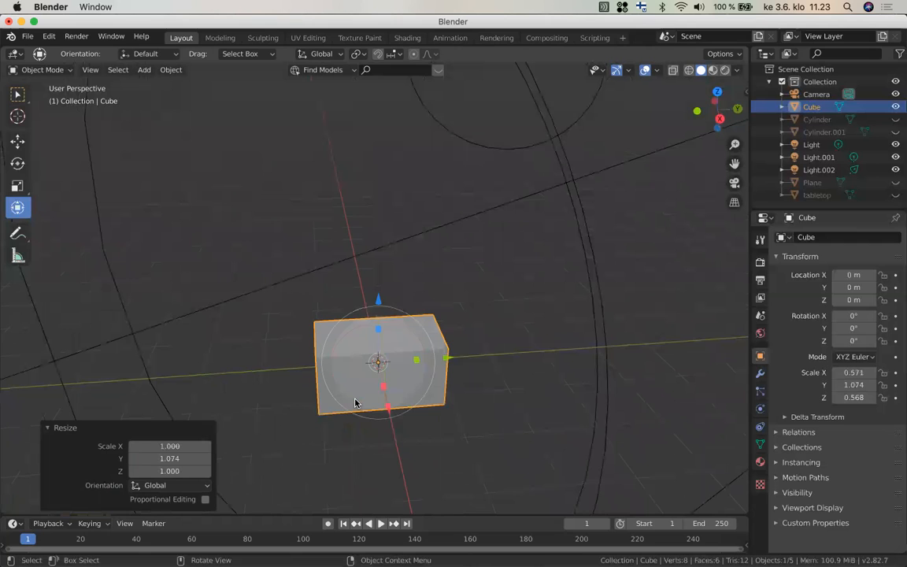
scroll(355, 403, down, 3)
scroll(354, 403, up, 3)
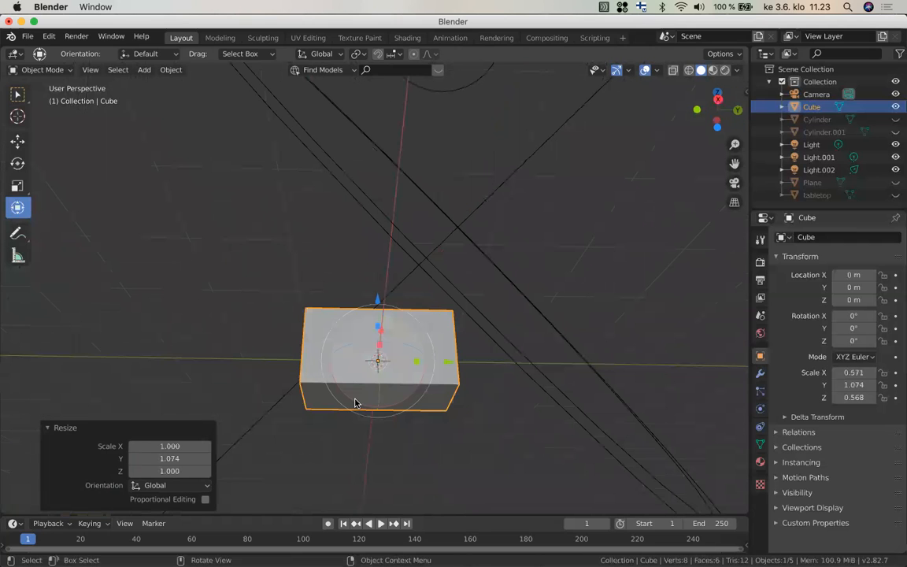
scroll(355, 403, up, 1)
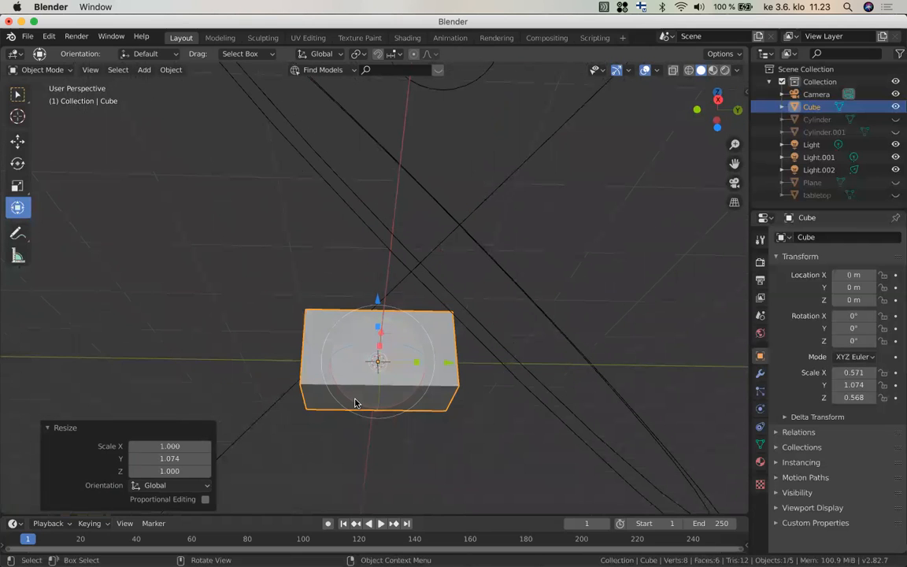
scroll(355, 403, up, 1)
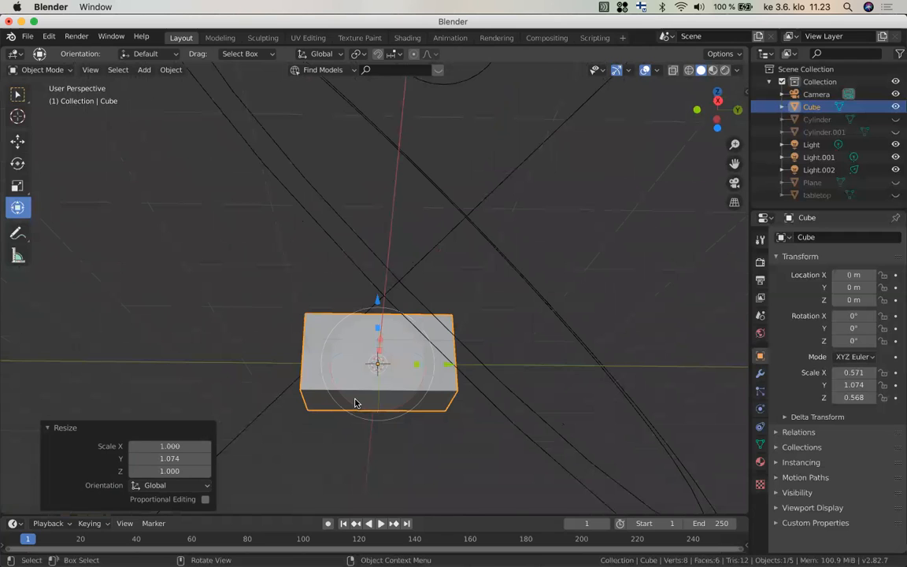
scroll(355, 403, up, 2)
scroll(374, 334, up, 2)
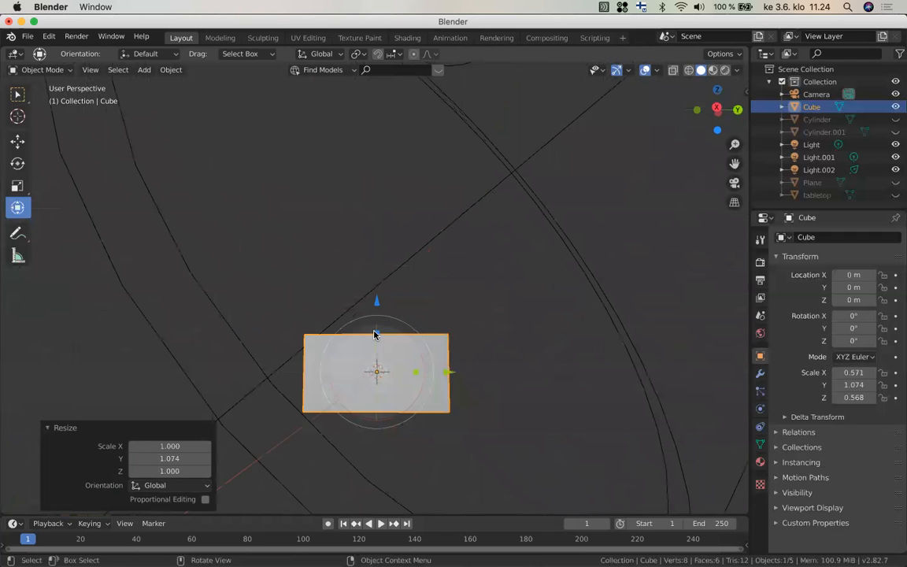
drag(376, 334, 395, 349)
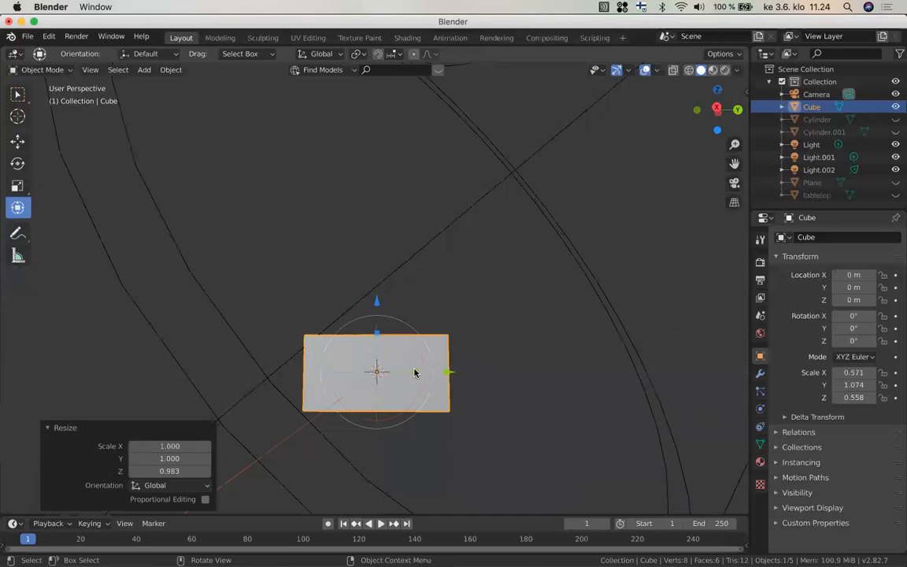
drag(447, 372, 410, 372)
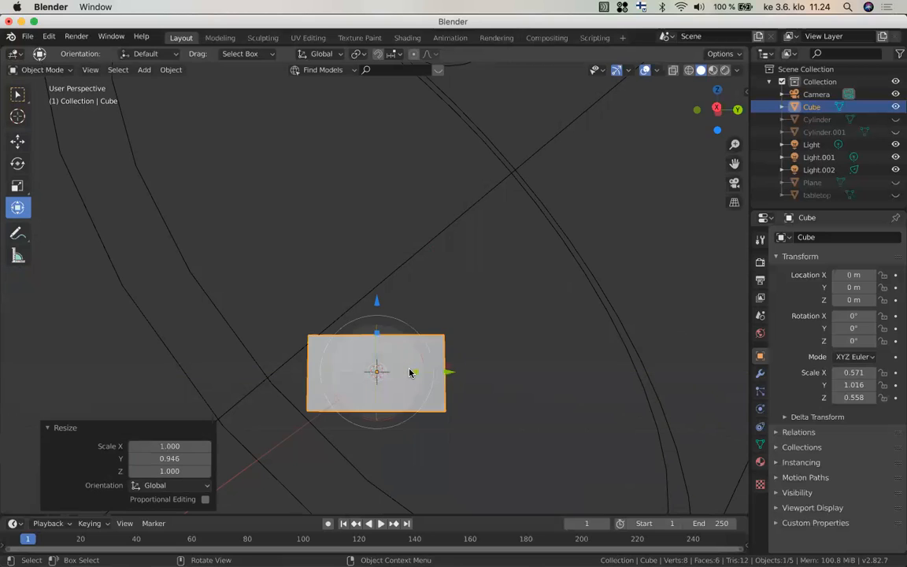
scroll(409, 372, up, 2)
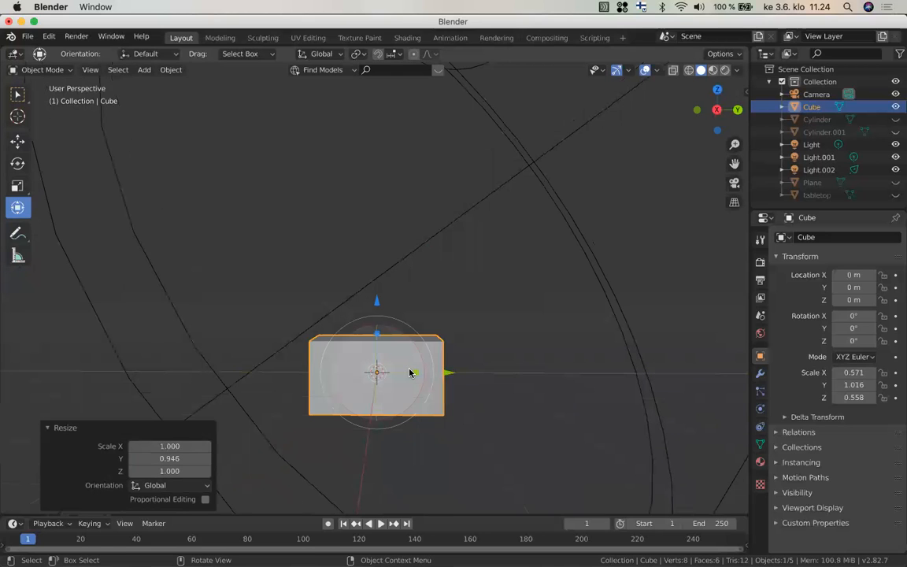
scroll(410, 372, up, 3)
scroll(410, 372, right, 2)
scroll(409, 372, right, 3)
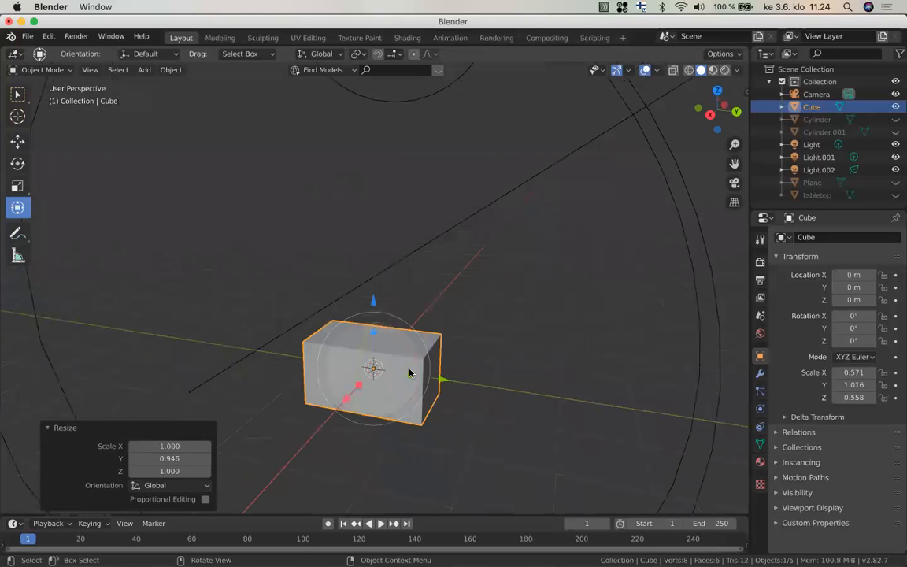
Enter Edit Mode on the cube and subdivide all its edges once, giving 24 faces
key(Tab)
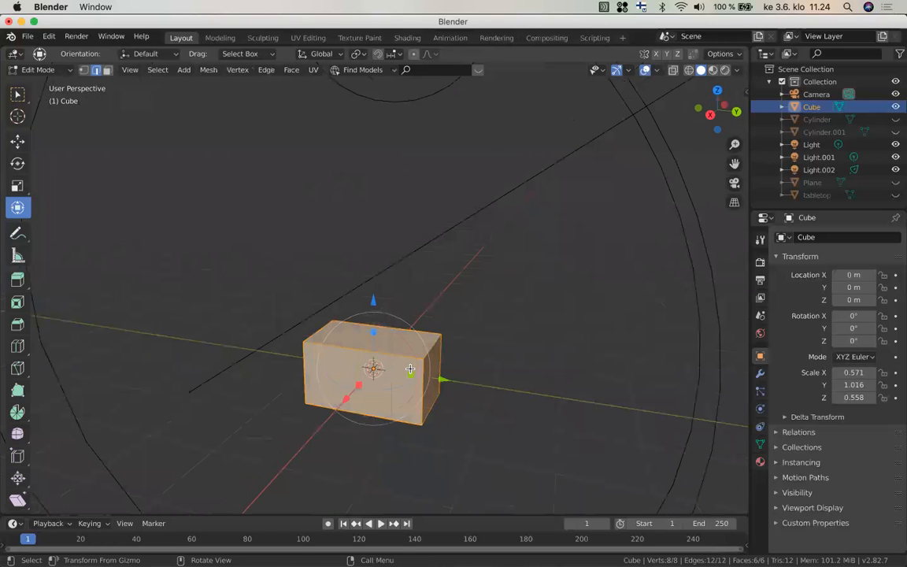
scroll(409, 369, right, 2)
scroll(409, 369, right, 2)
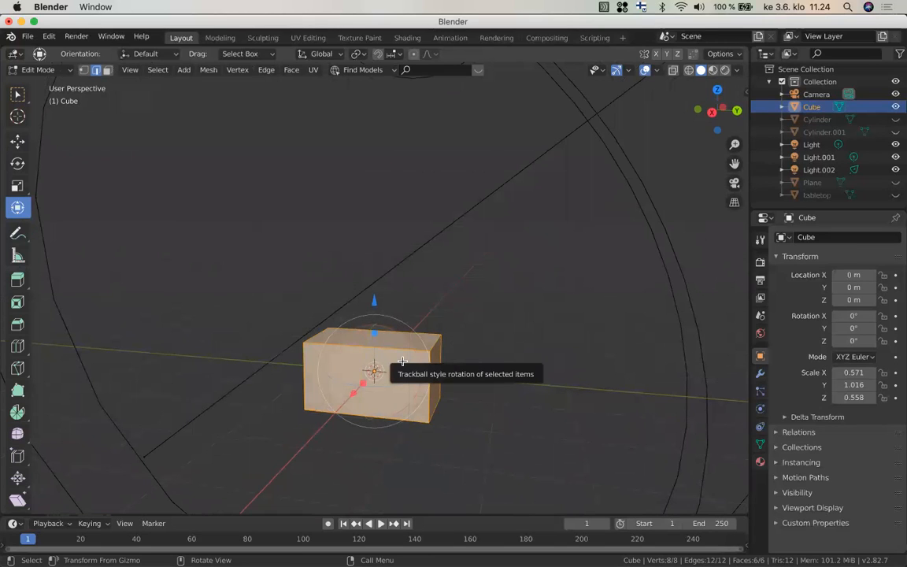
click(289, 71)
mouse_move(271, 73)
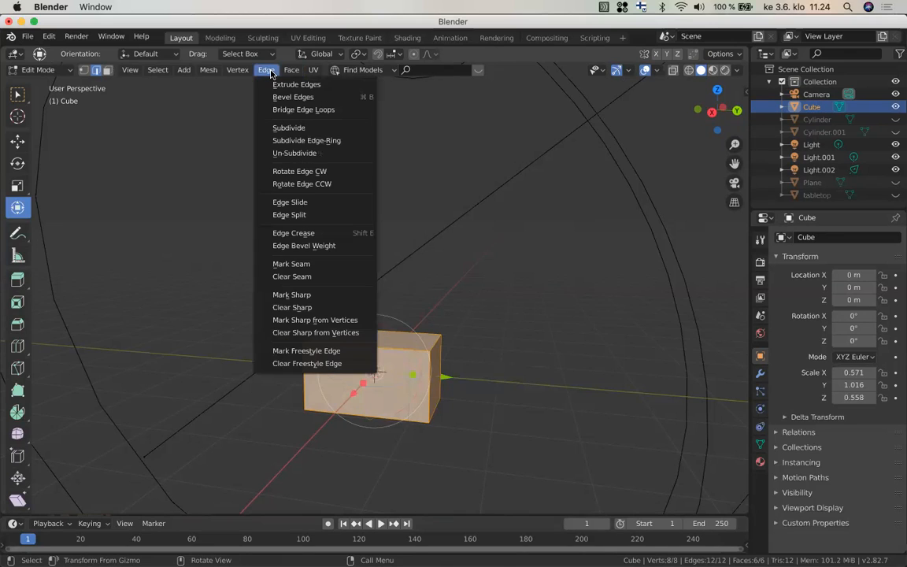
click(284, 129)
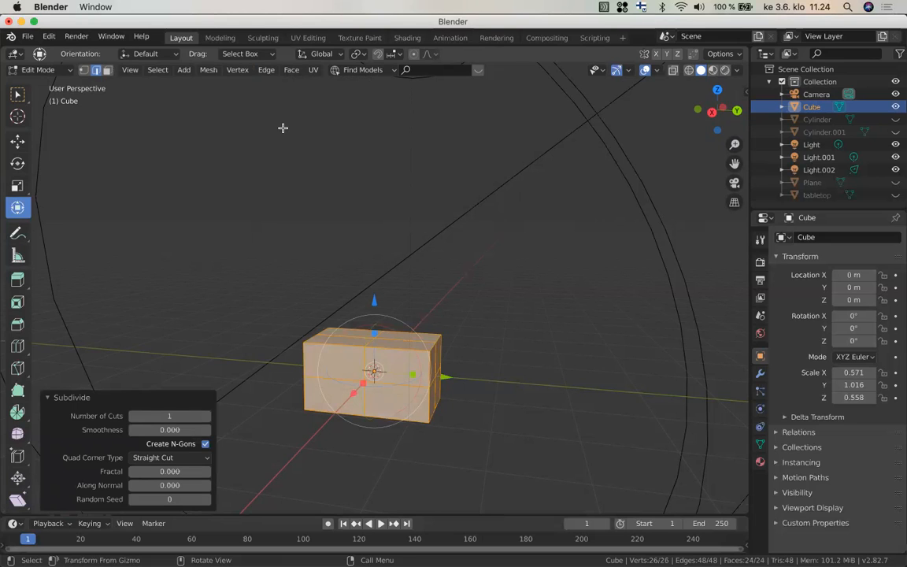
Raise the subdivision's Number of Cuts to 2
click(207, 418)
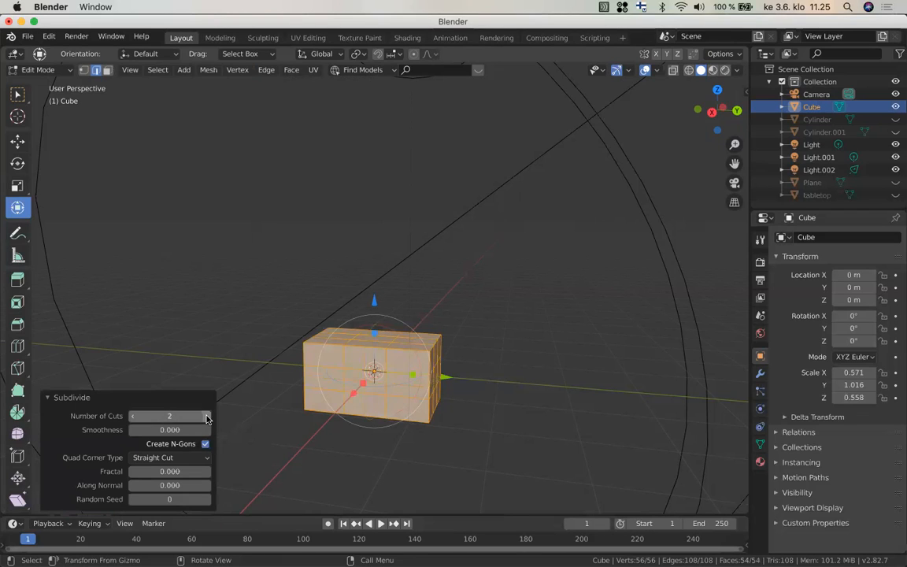
scroll(276, 354, down, 1)
scroll(276, 354, down, 2)
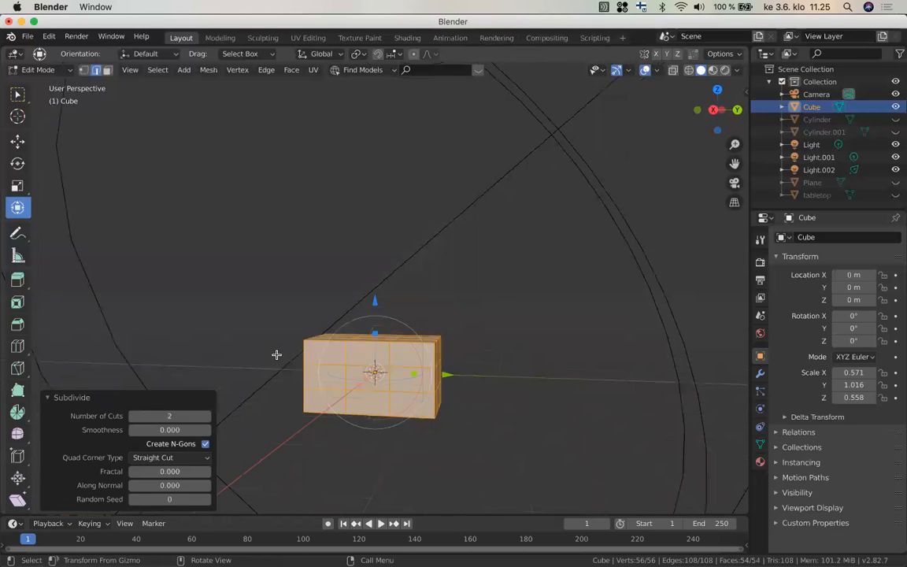
scroll(277, 355, up, 2)
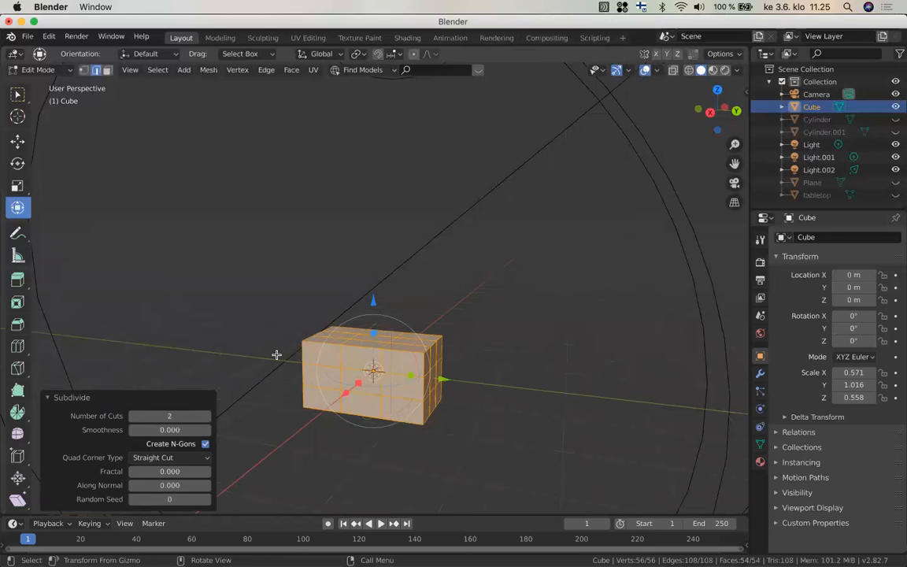
scroll(276, 355, up, 2)
scroll(276, 354, up, 2)
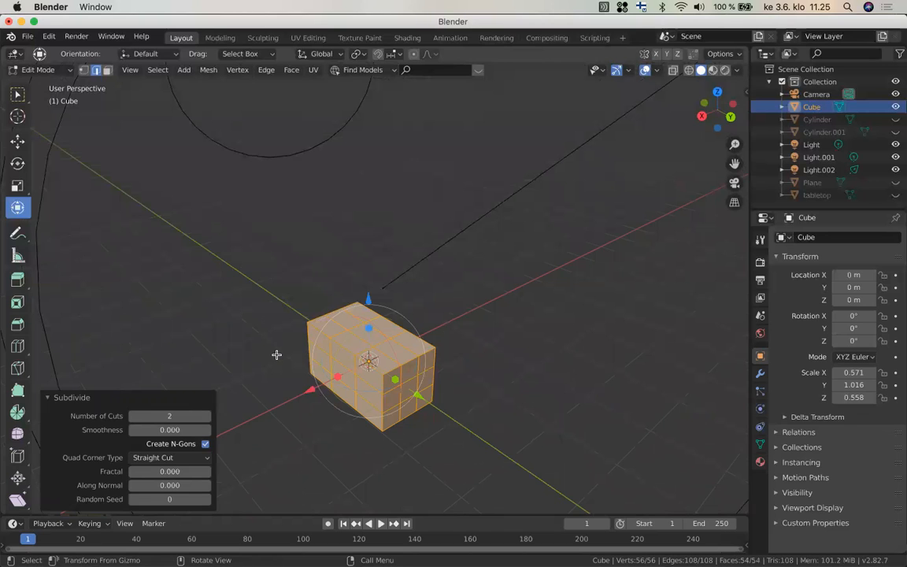
scroll(277, 354, up, 1)
scroll(276, 354, down, 3)
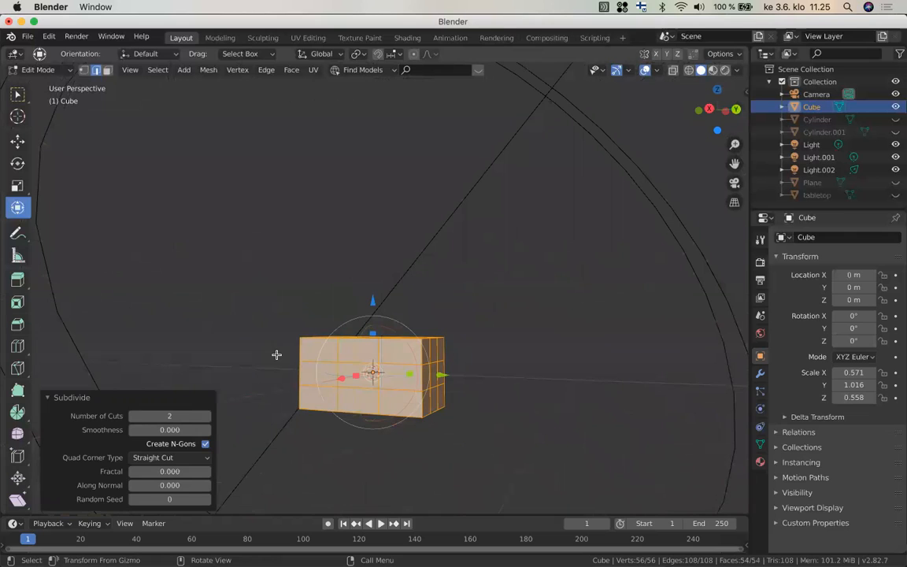
scroll(277, 354, up, 3)
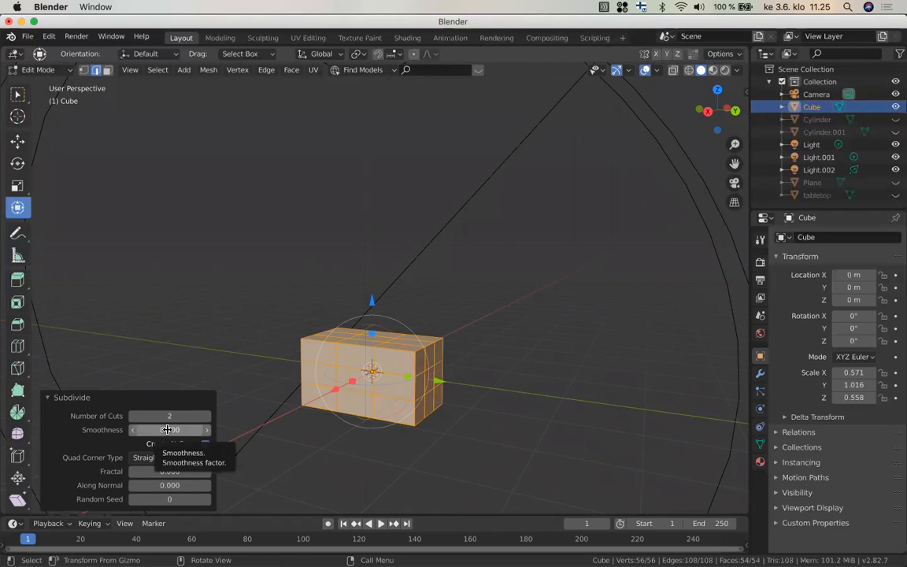
Try a higher Smoothness, then set Smoothness and Fractal back to 0 for a flat-sided box
drag(166, 429, 178, 429)
mouse_move(169, 429)
mouse_down()
mouse_move(237, 429)
mouse_move(170, 429)
mouse_up()
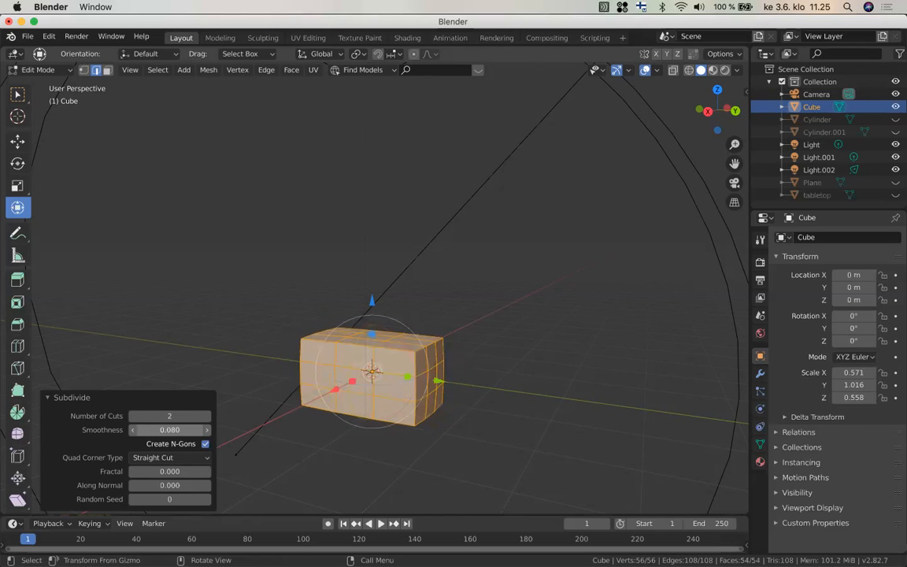
click(150, 430)
text(0)
key(Tab)
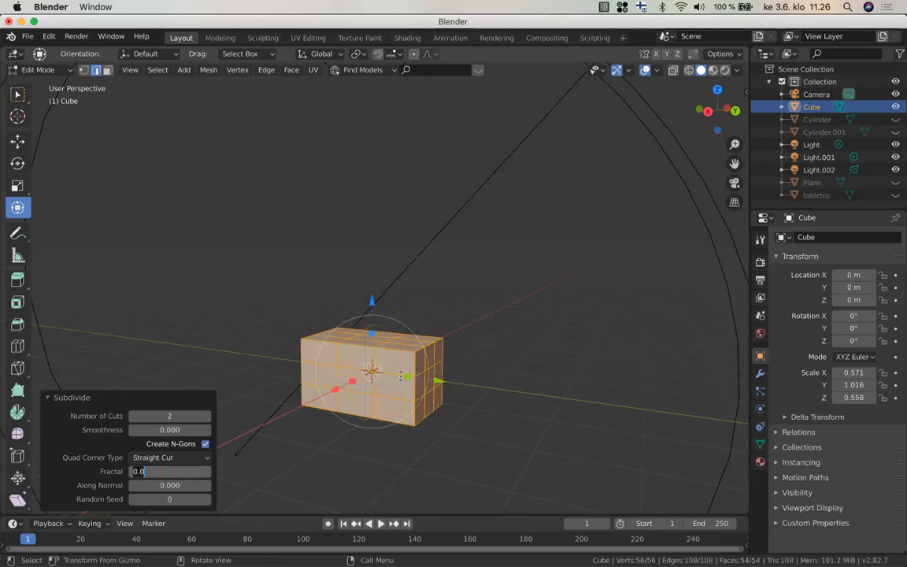
key(Return)
In Face select mode, select the four underside faces where the legs will go
scroll(474, 351, up, 4)
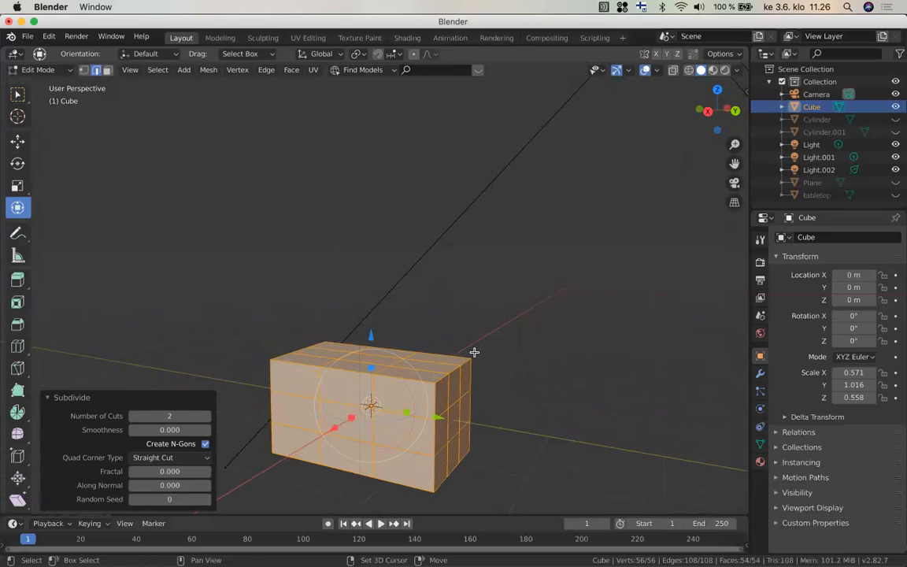
shift+scroll(474, 352, down, 3)
shift+scroll(474, 352, down, 3)
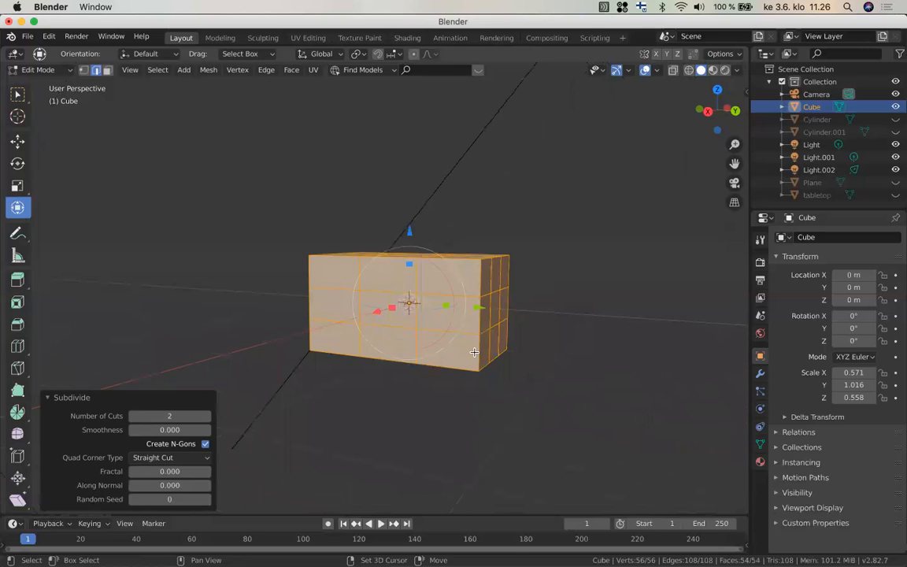
shift+scroll(474, 352, down, 2)
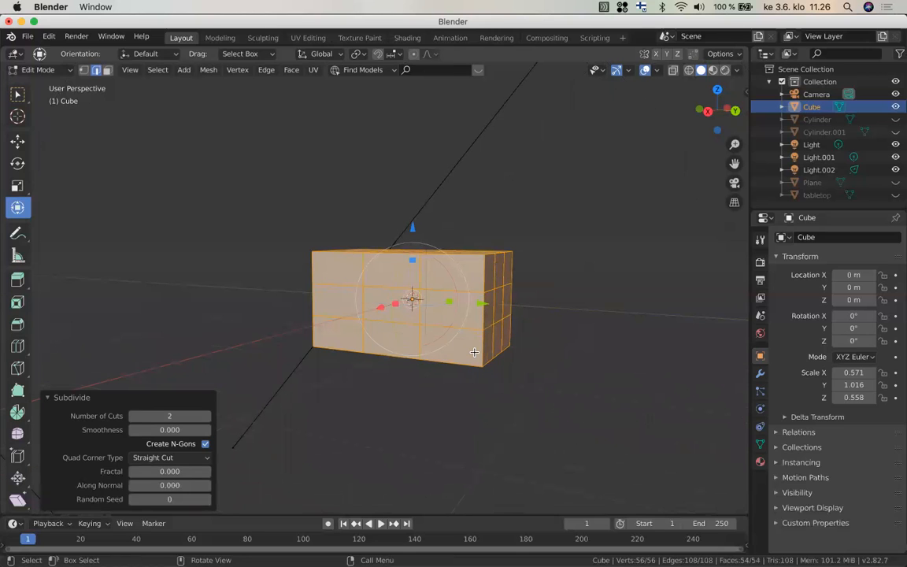
scroll(474, 351, down, 6)
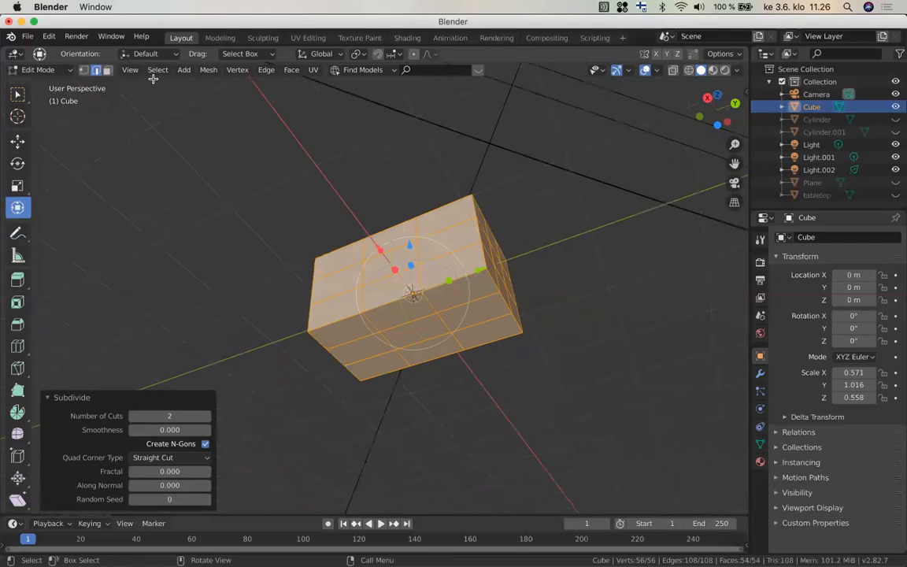
click(107, 70)
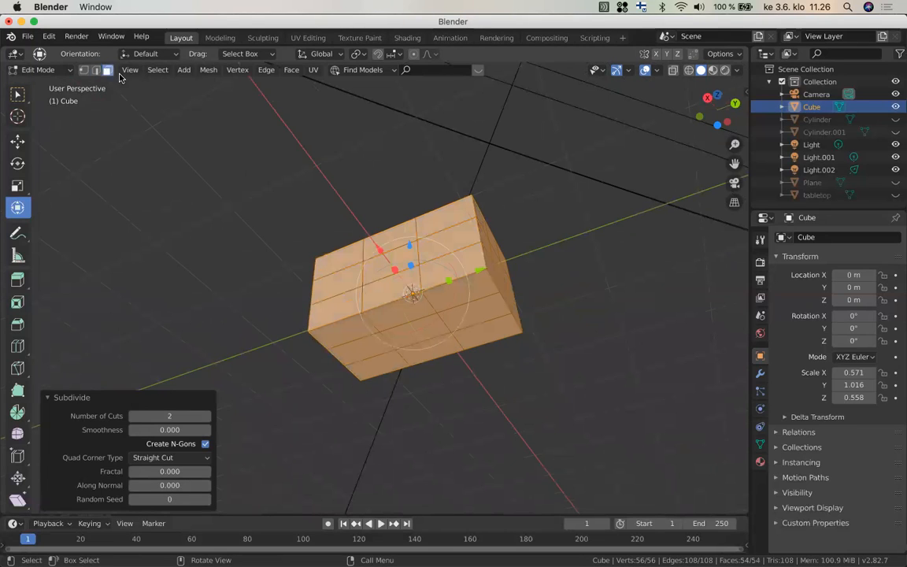
click(494, 286)
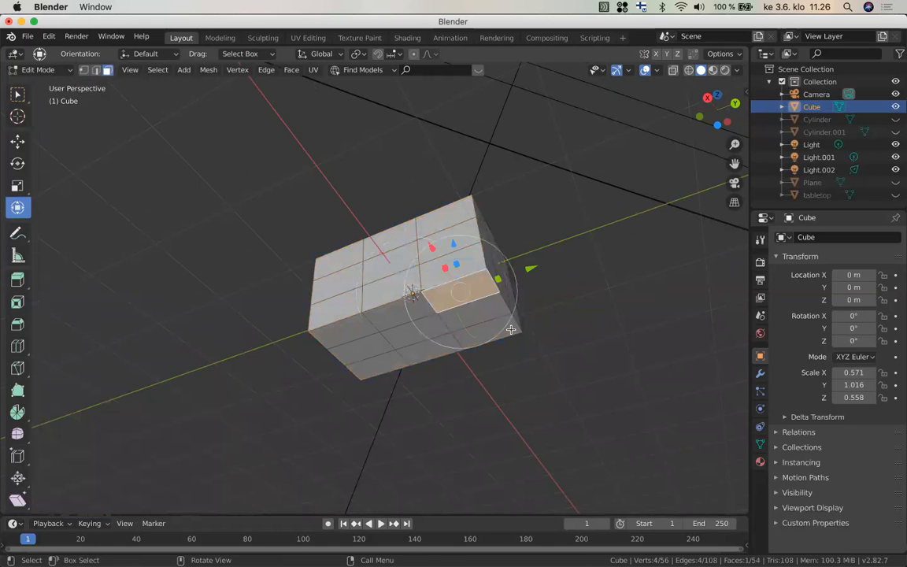
shift+click(511, 328)
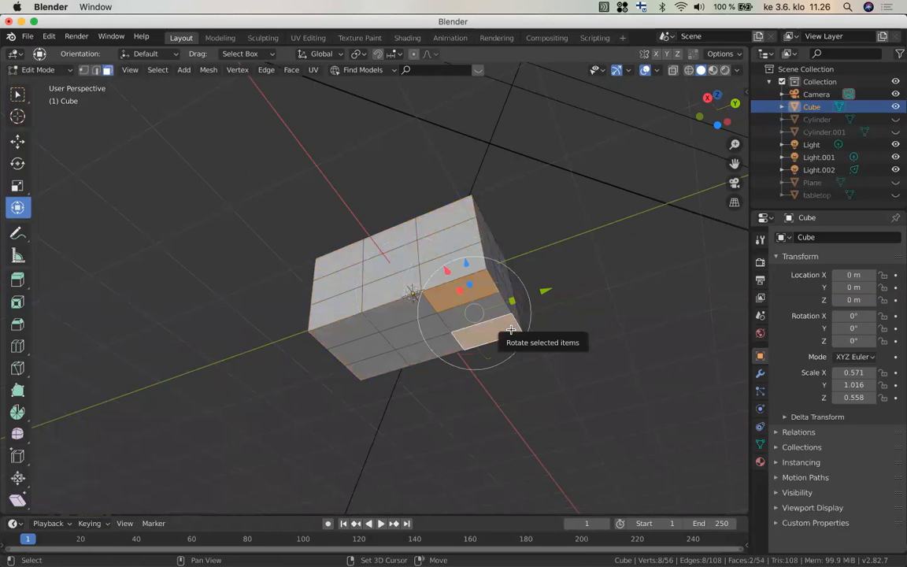
shift+click(326, 321)
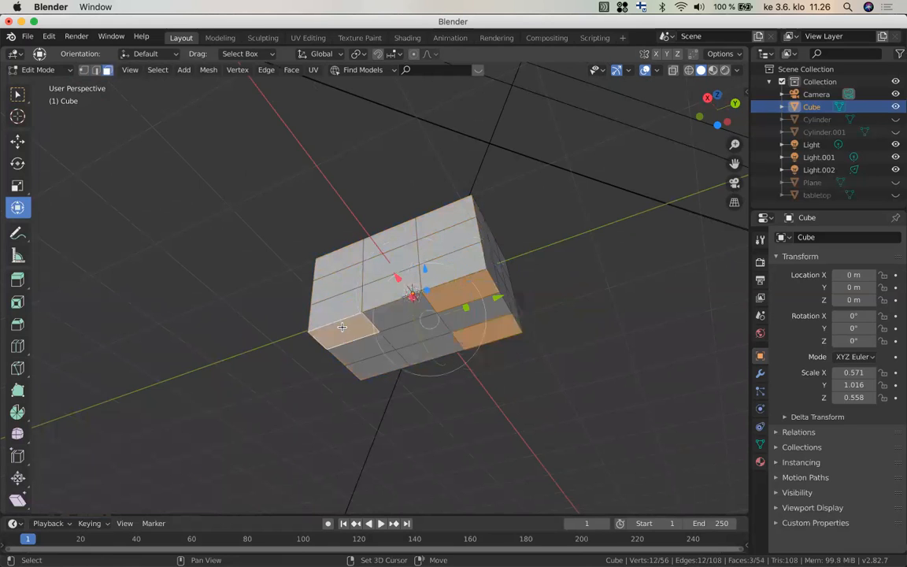
shift+click(366, 365)
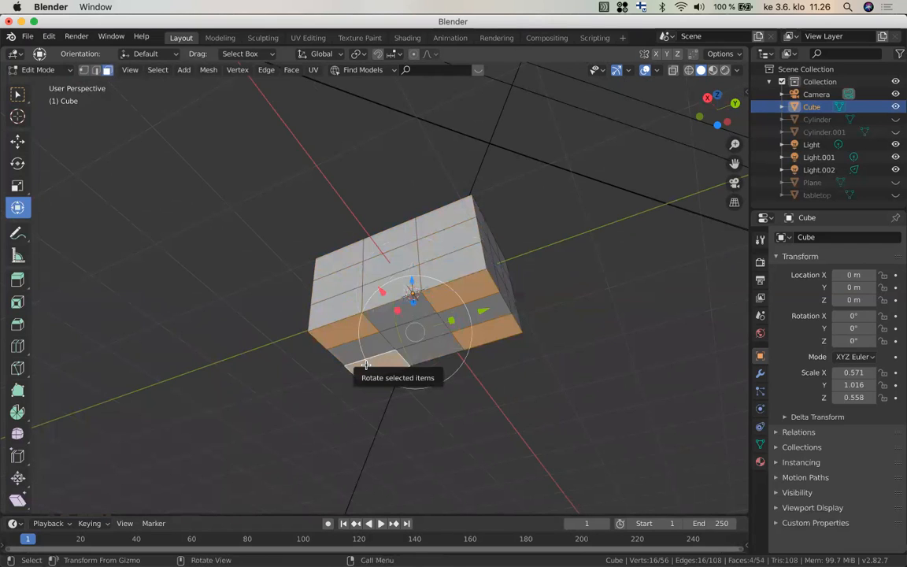
Extrude the four leg faces downward in three passes (0.426 m, 0.366 m, then further) to form legs
key(e)
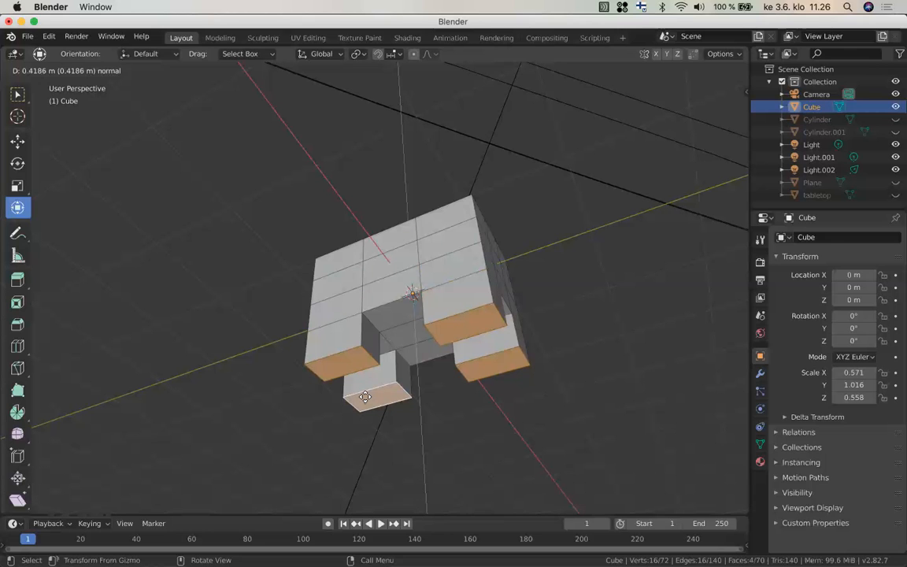
click(365, 397)
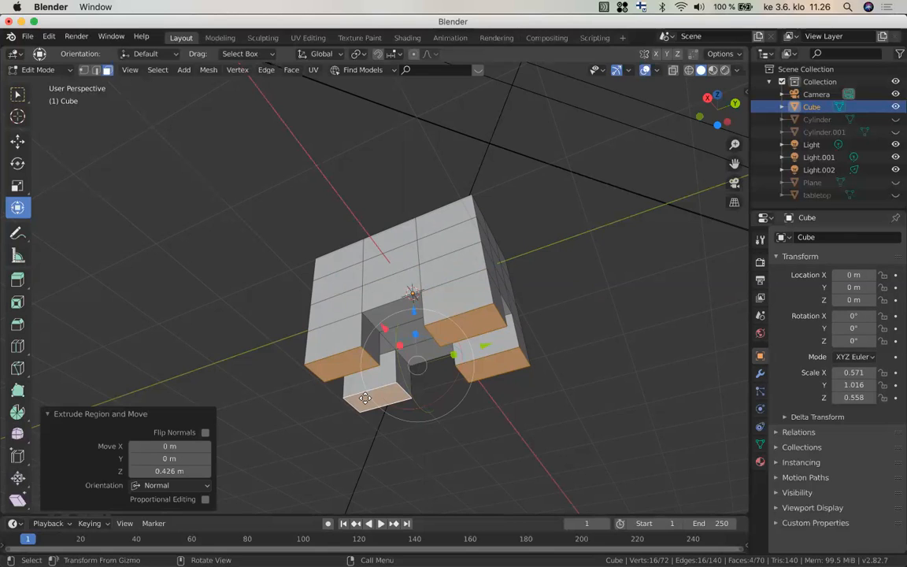
key(e)
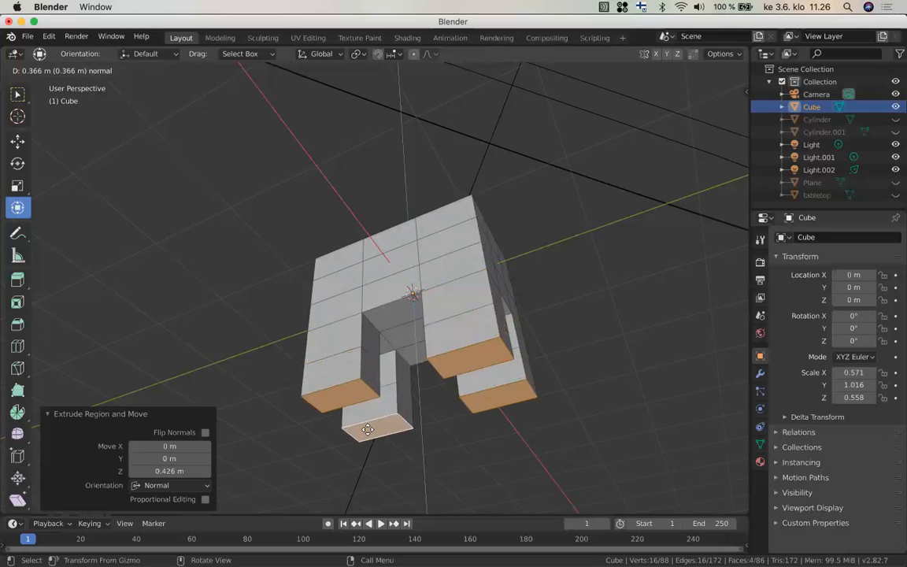
click(367, 428)
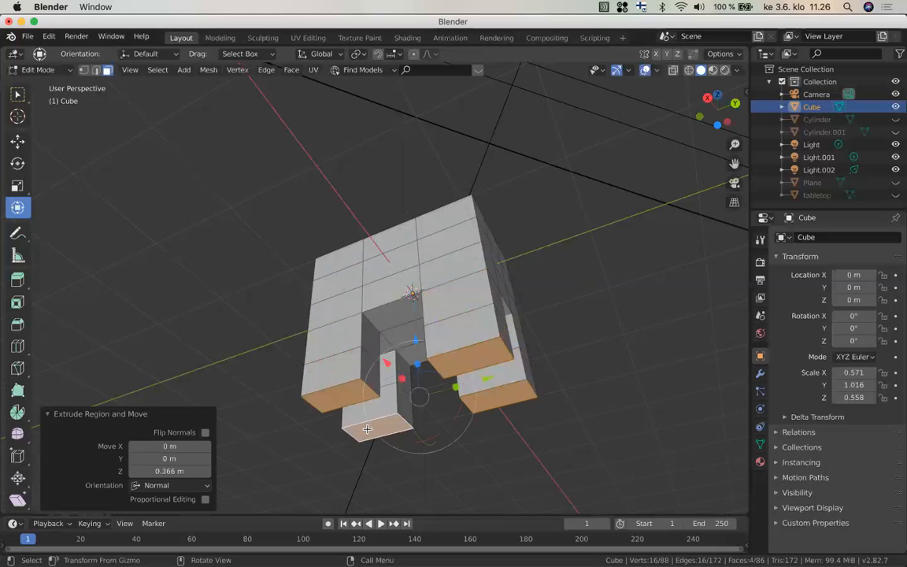
key(e)
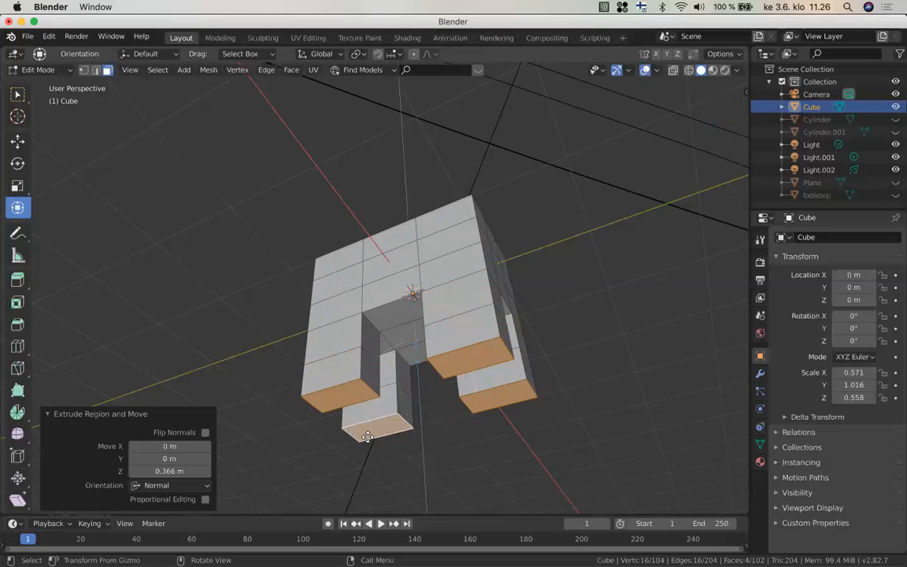
drag(367, 437, 370, 446)
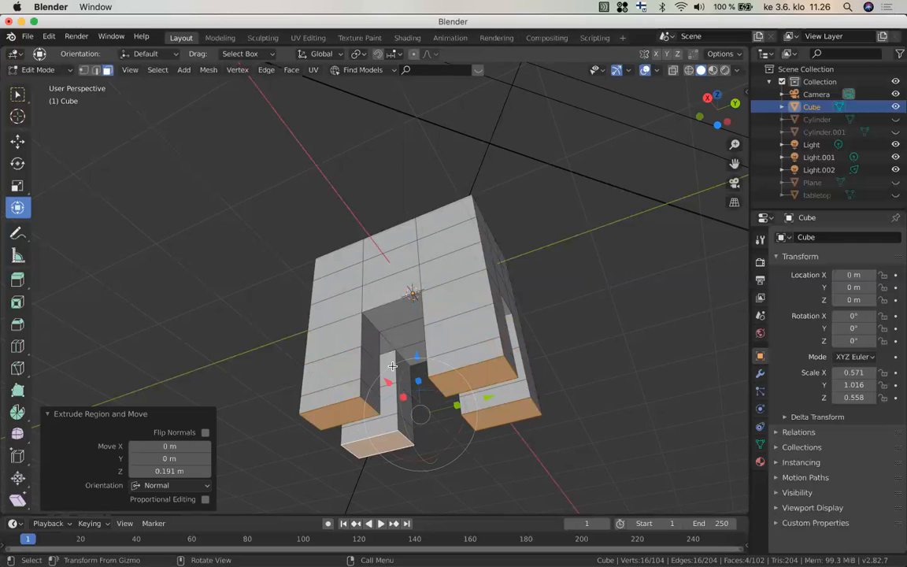
middle_drag(370, 430, 392, 365)
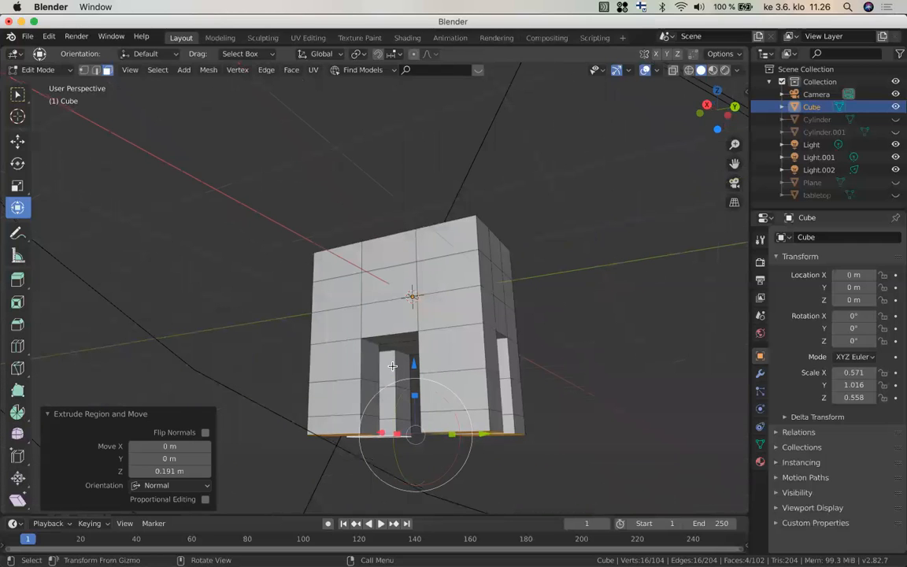
middle_drag(392, 366, 392, 366)
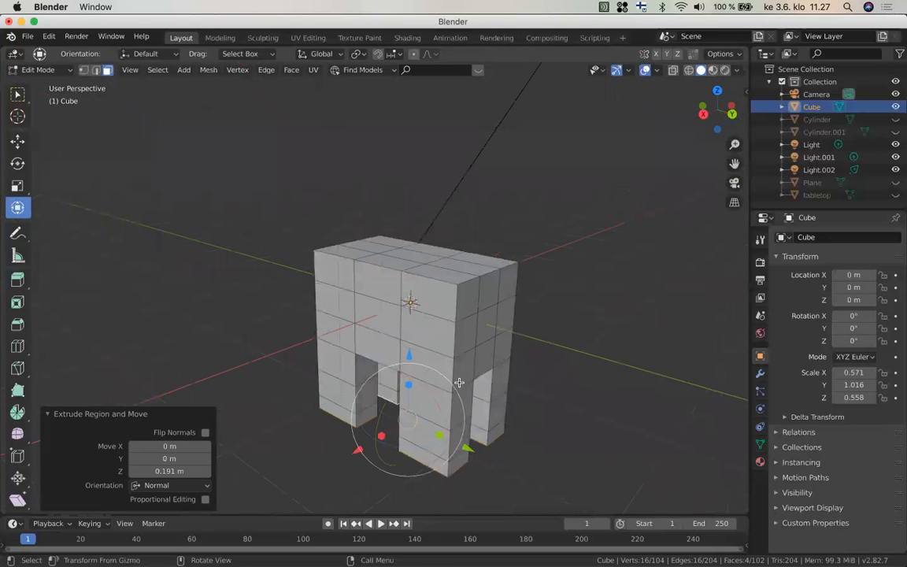
middle_drag(458, 383, 459, 383)
middle_drag(474, 288, 474, 288)
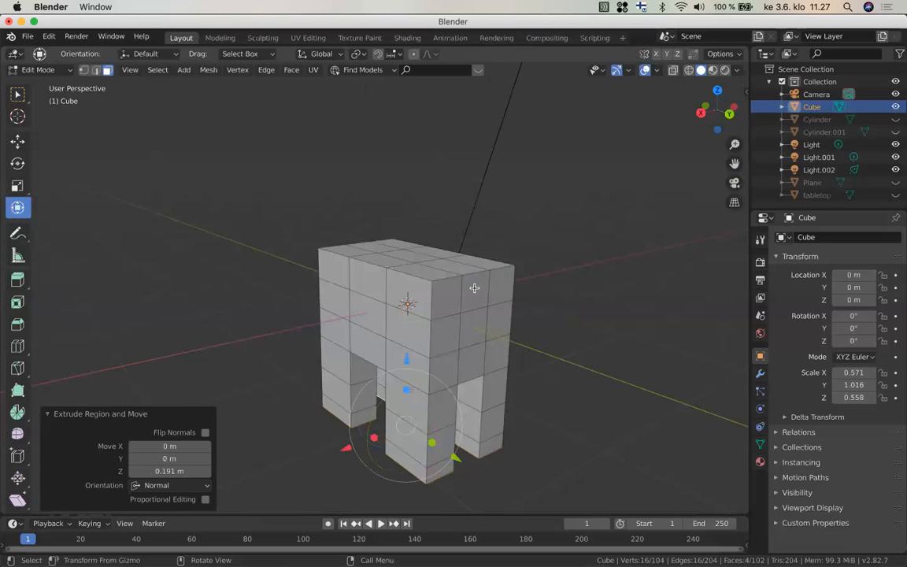
Lower a horizontal edge loop around the body by 0.215 m, then select the front face for the head
click(474, 288)
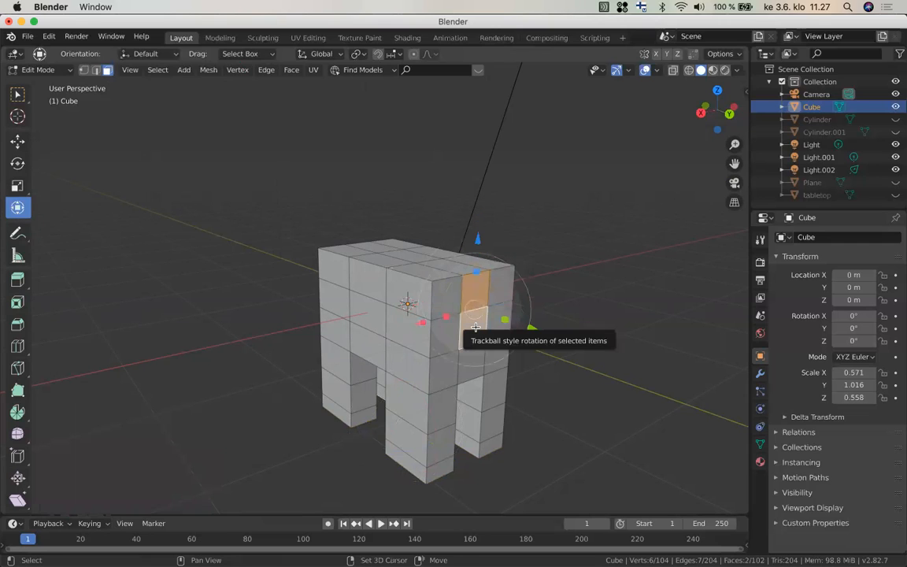
shift+click(476, 329)
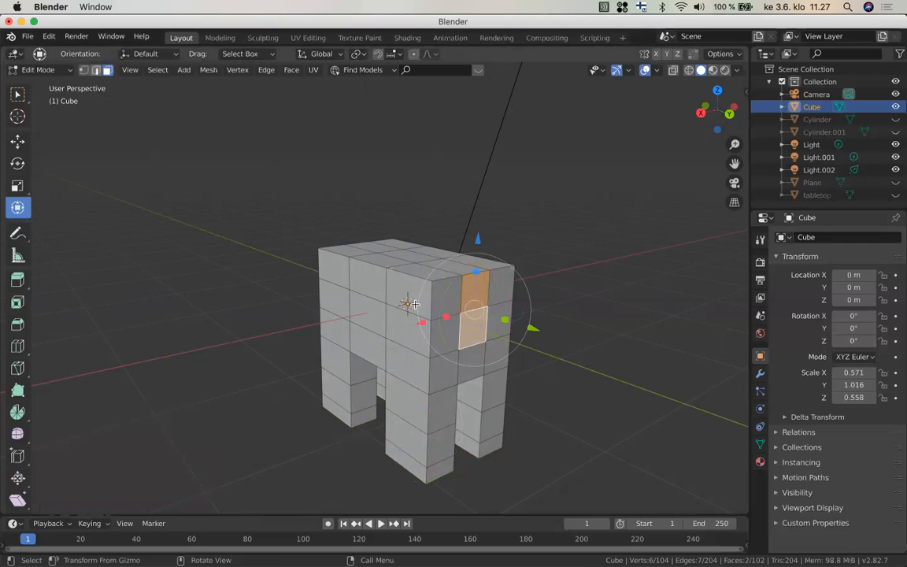
key(2)
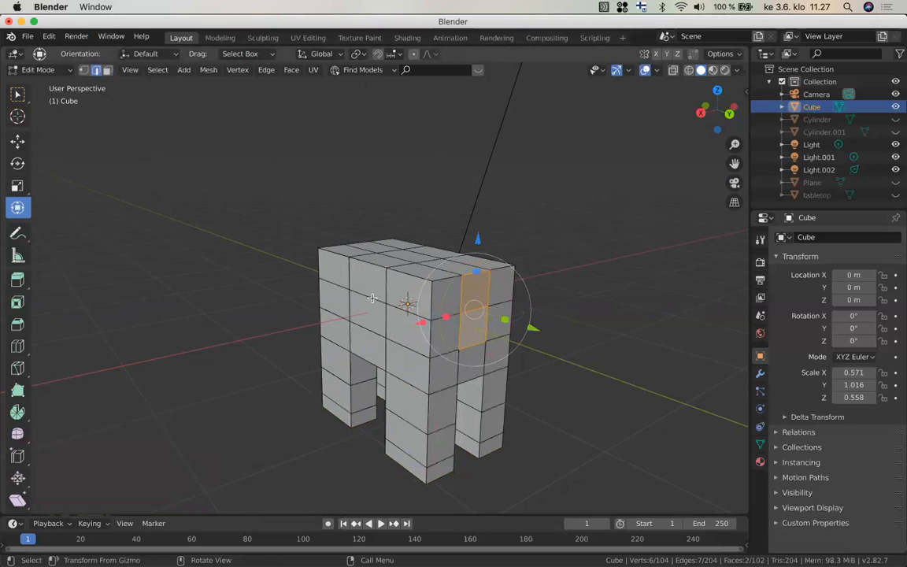
alt+click(372, 297)
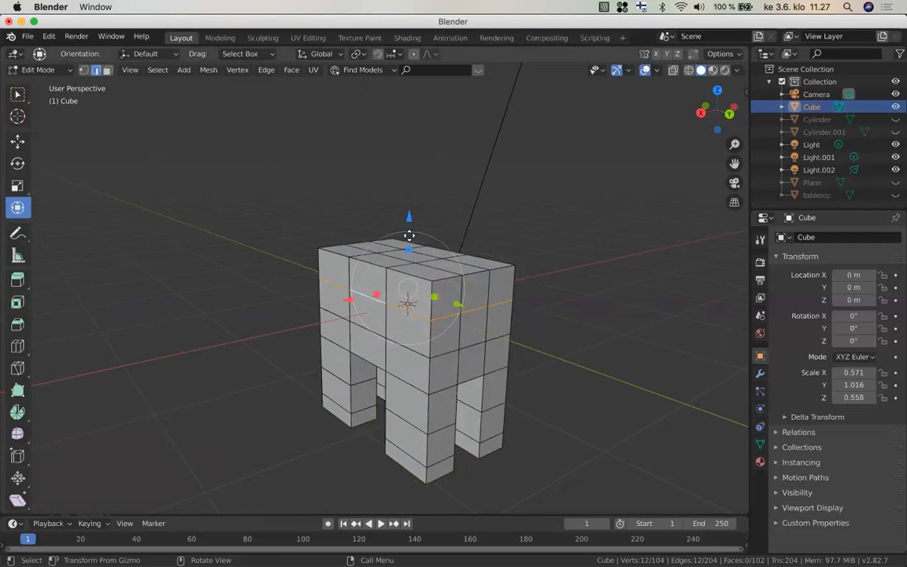
drag(408, 235, 407, 237)
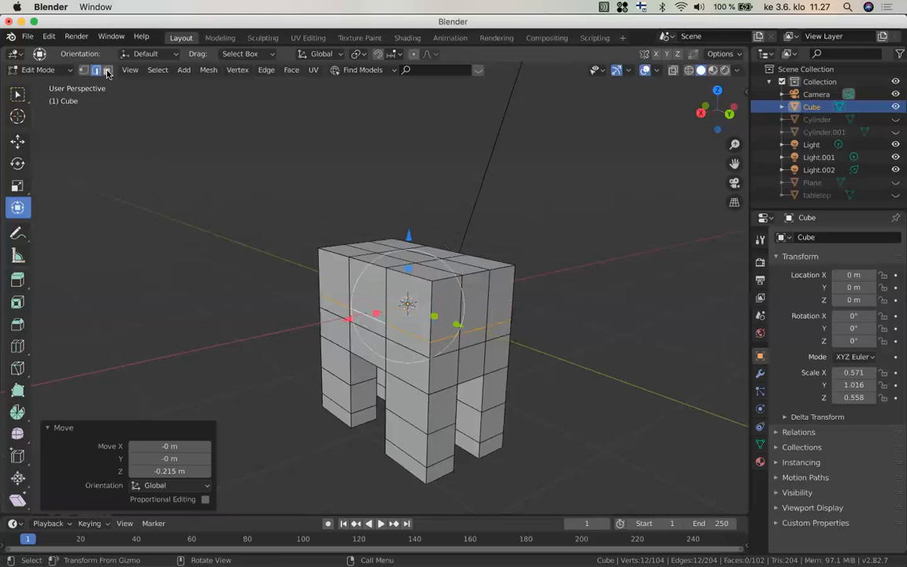
key(alt+a)
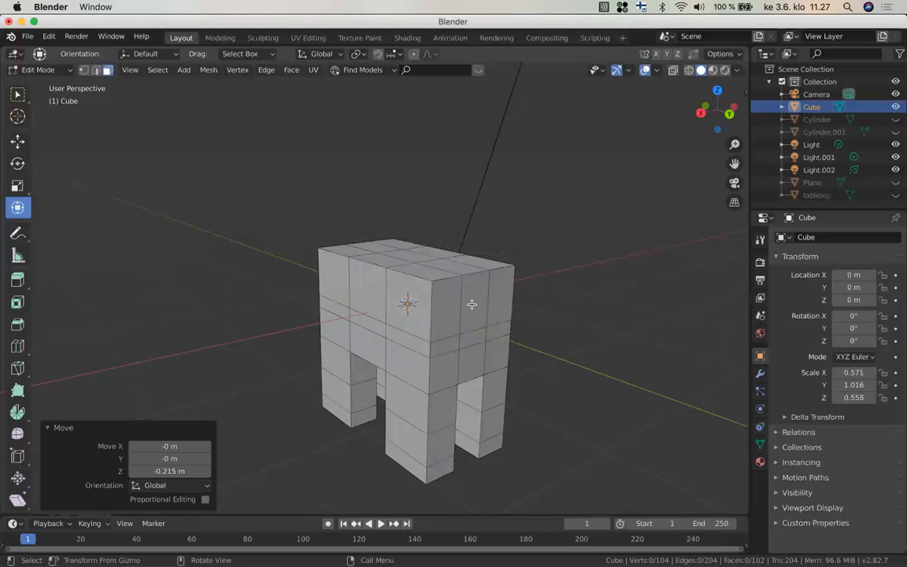
click(471, 303)
Extrude the front face into a 0.404 m neck, widen its end 1.41 times, and extrude a 0.36 m head
middle_drag(471, 303, 472, 303)
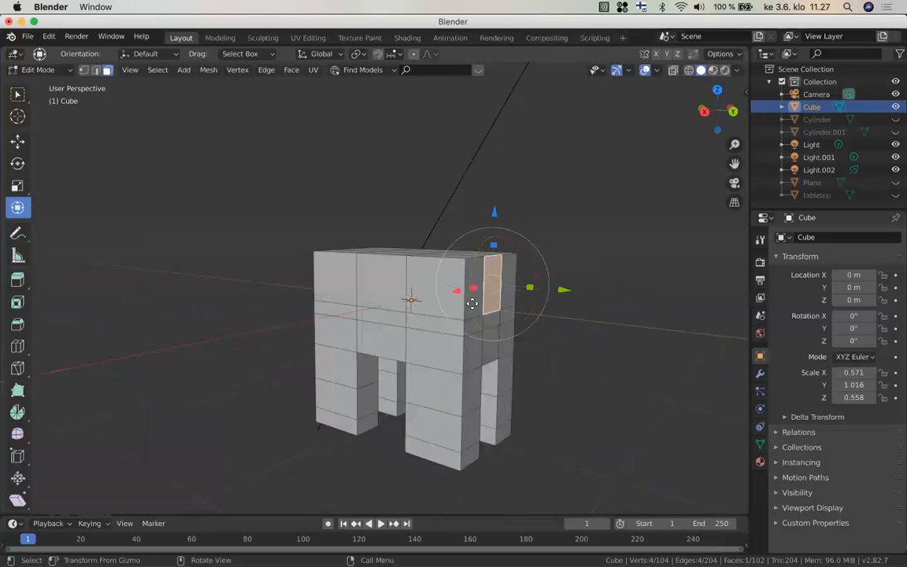
key(e)
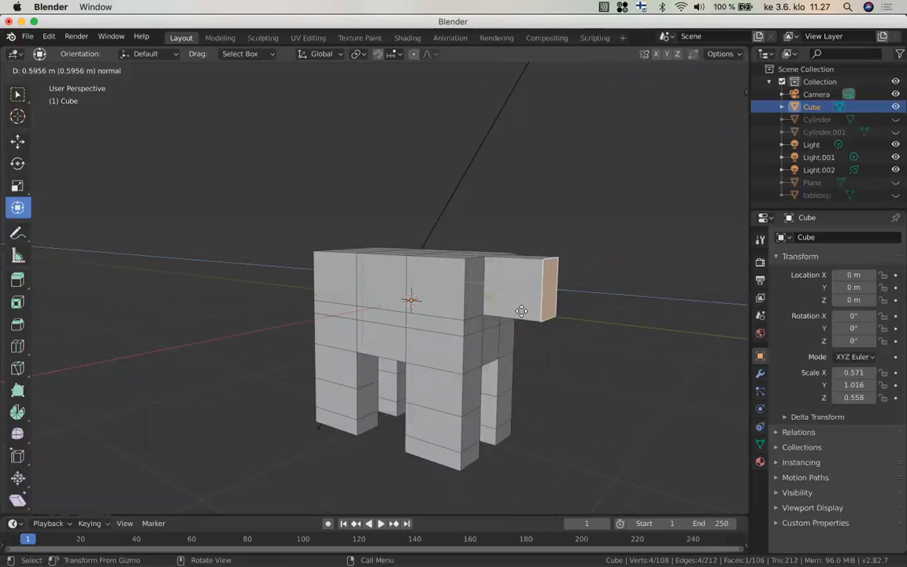
click(509, 307)
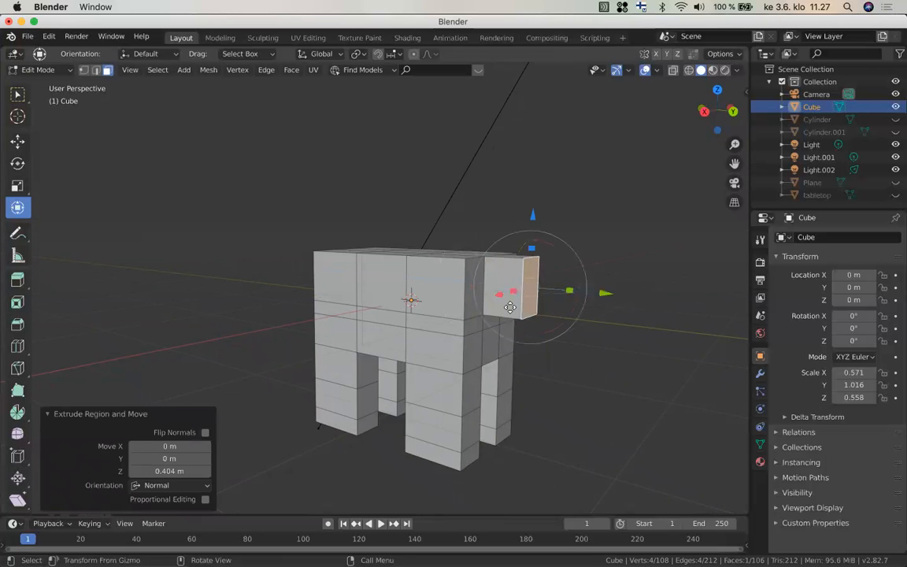
key(e)
key(e)
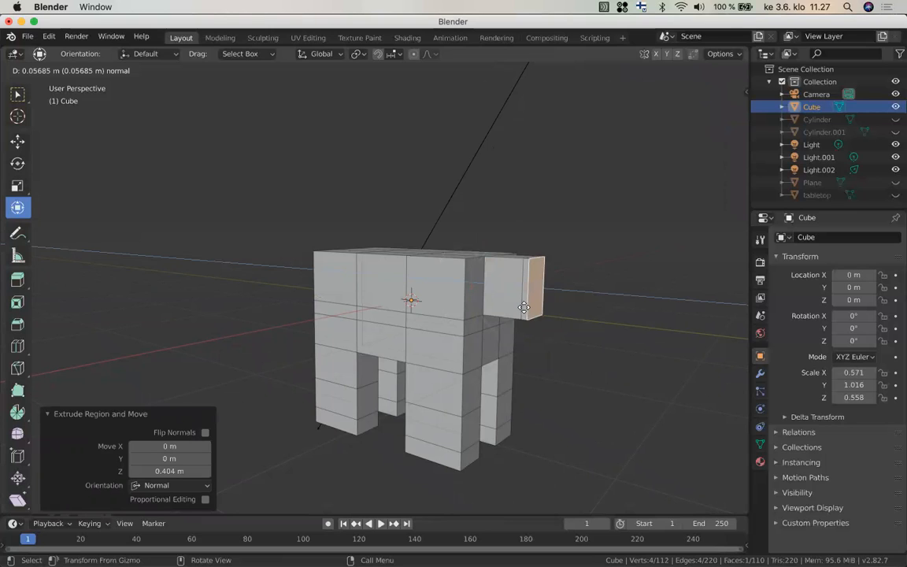
click(523, 306)
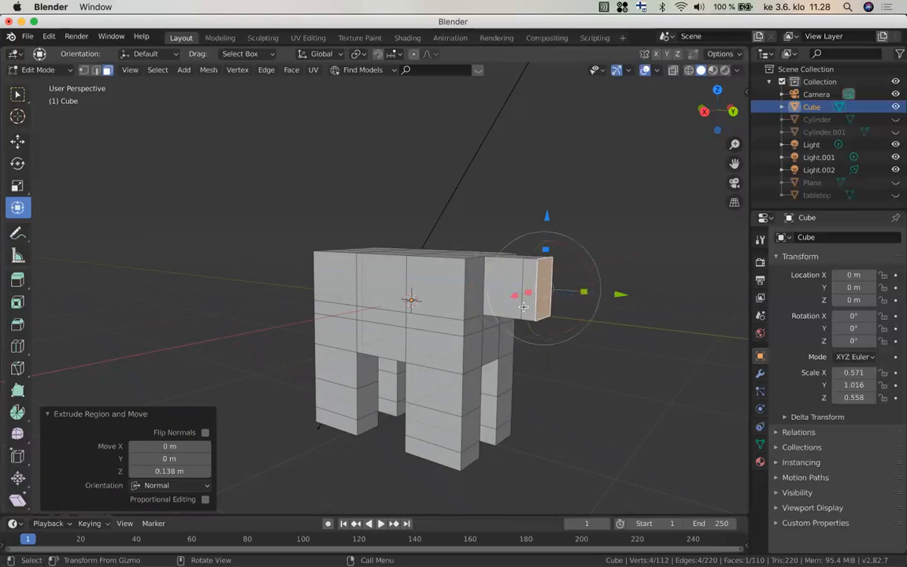
key(s)
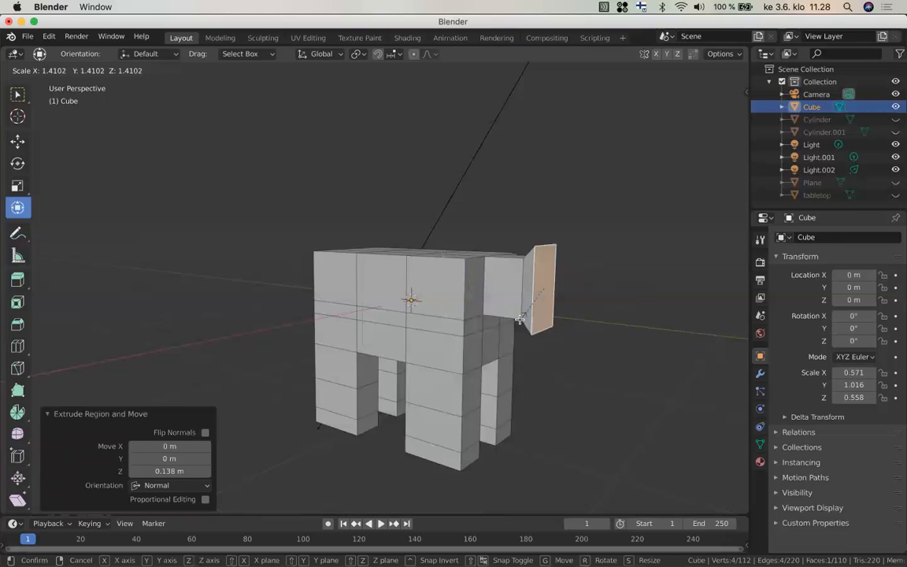
click(519, 319)
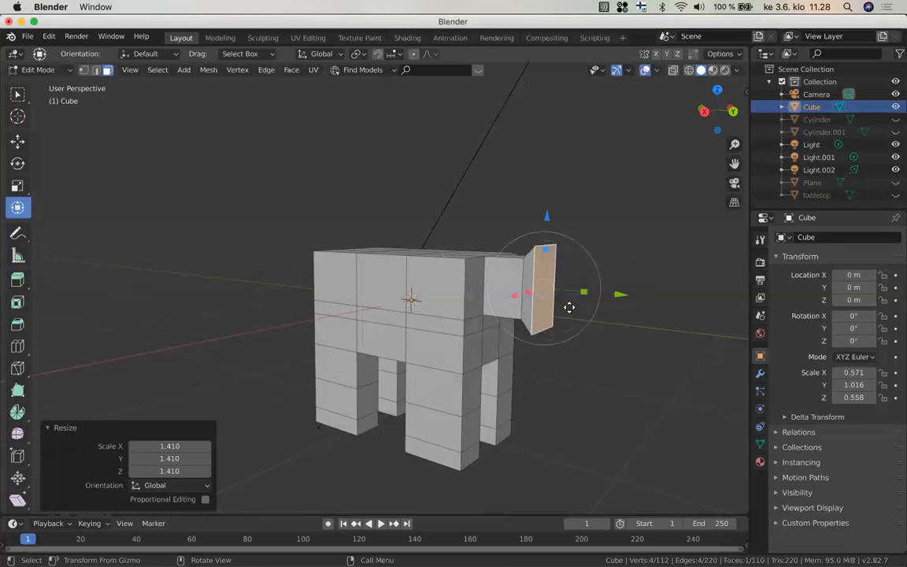
key(e)
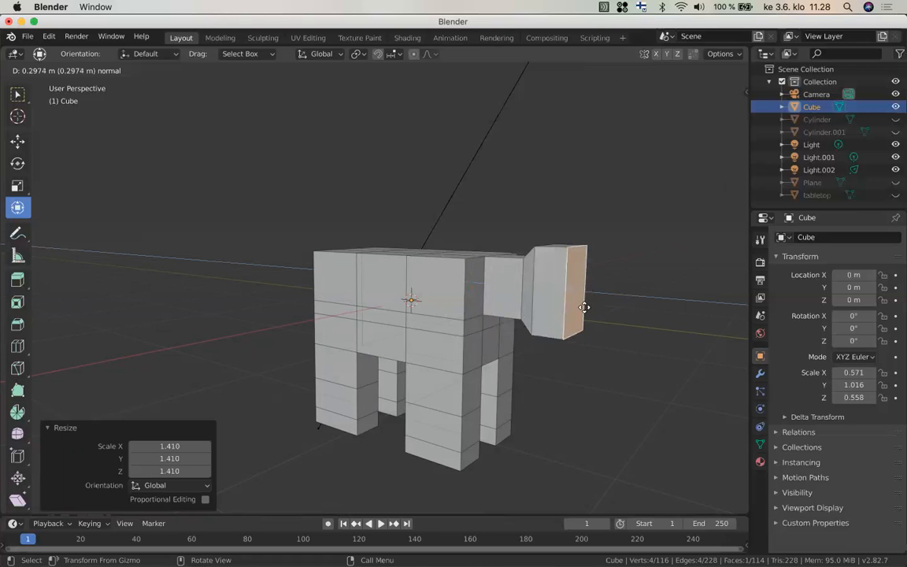
click(583, 307)
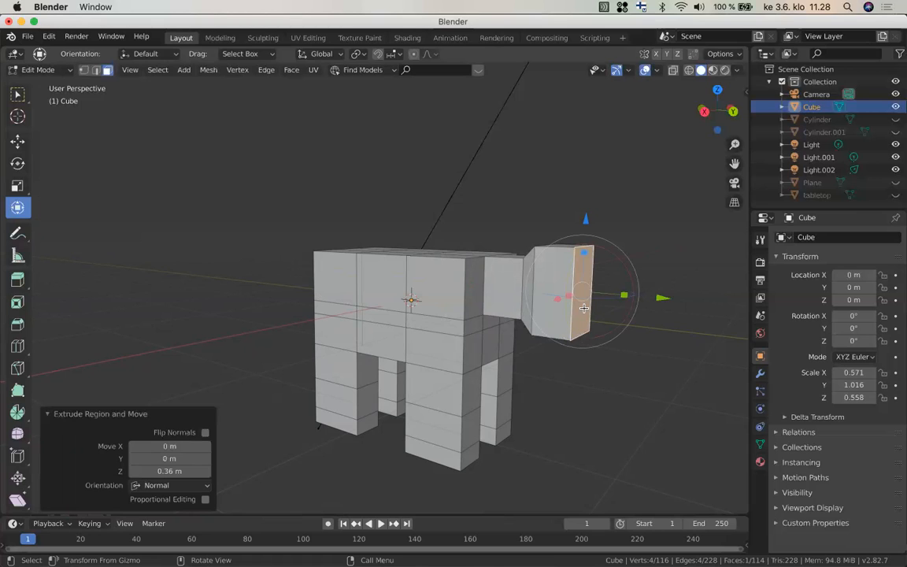
Extrude a snout tapered to about 0.6, flatten its tip to 0.623 on Z, and lower it 0.0323 m
drag(617, 308, 617, 309)
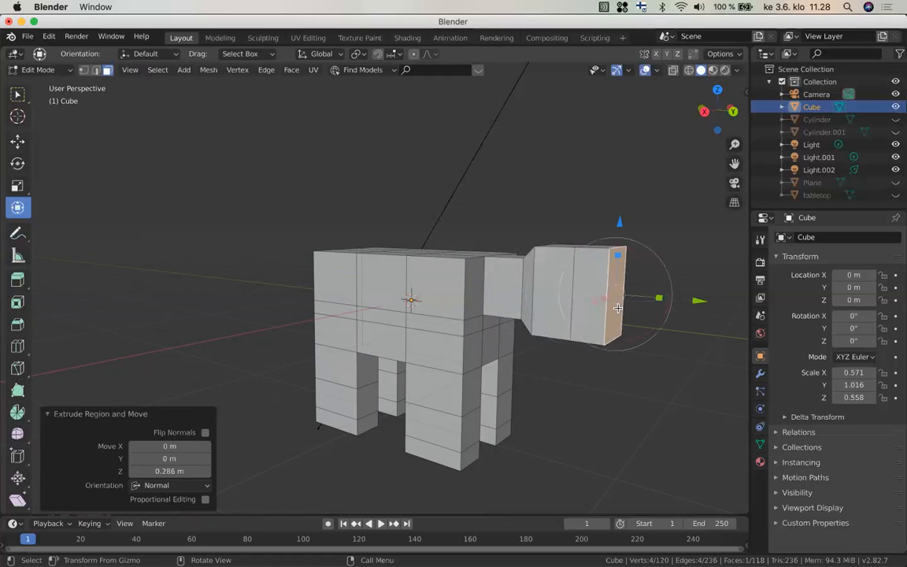
key(s)
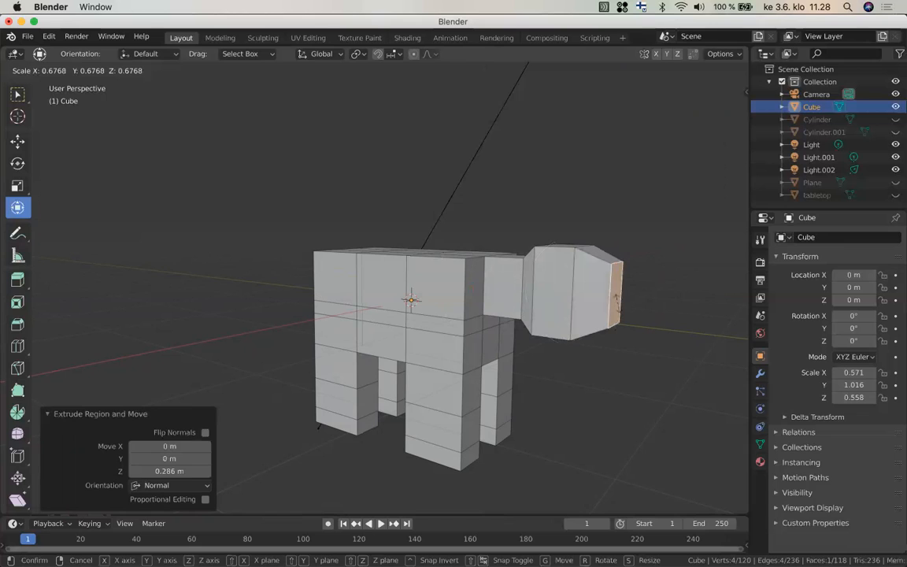
click(556, 269)
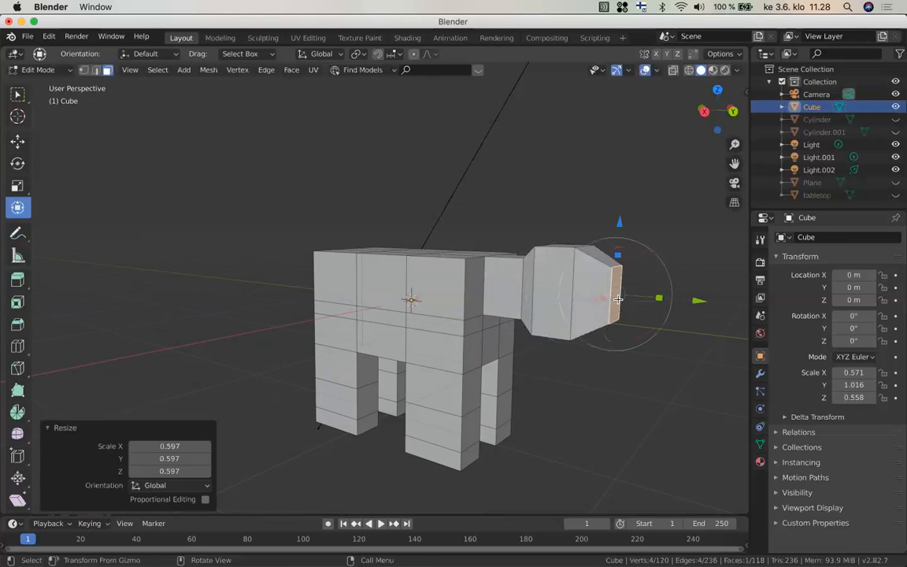
click(621, 233)
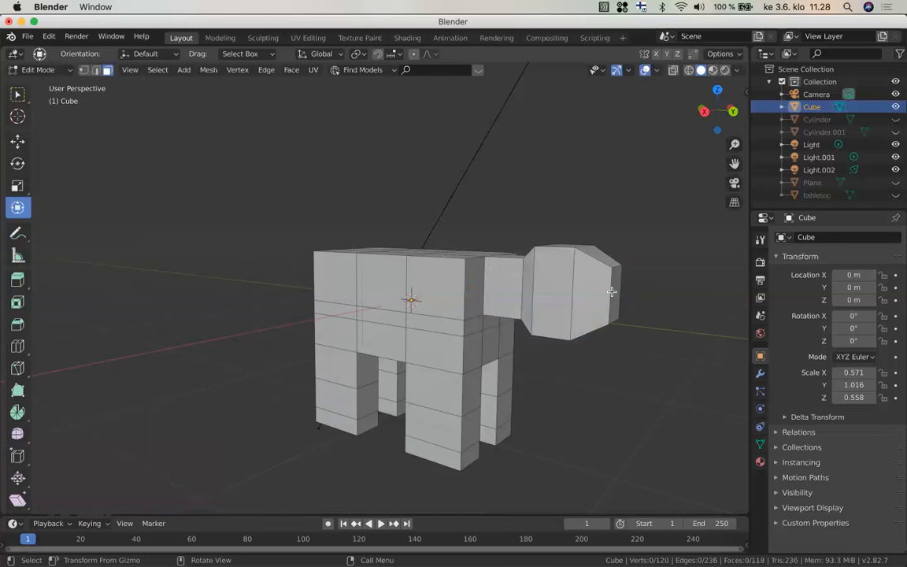
click(620, 236)
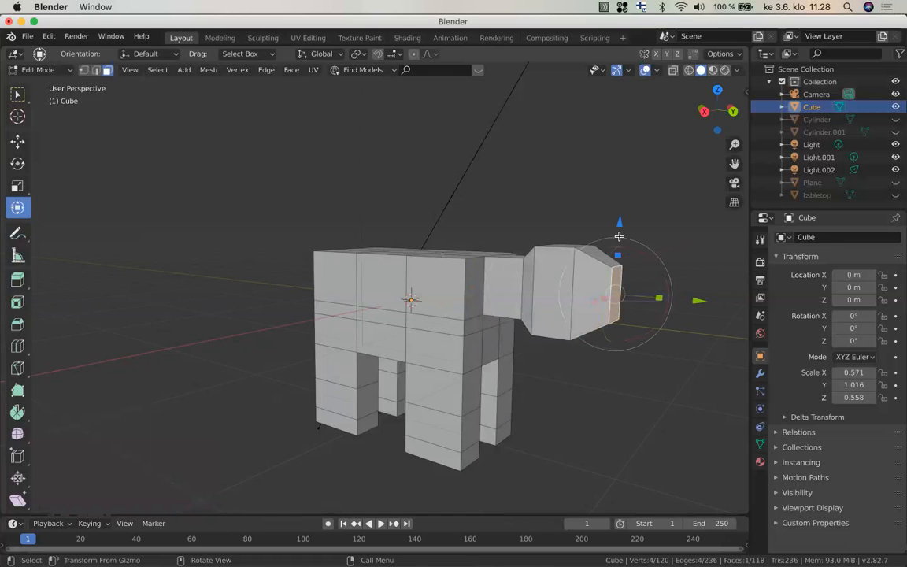
drag(618, 228, 621, 242)
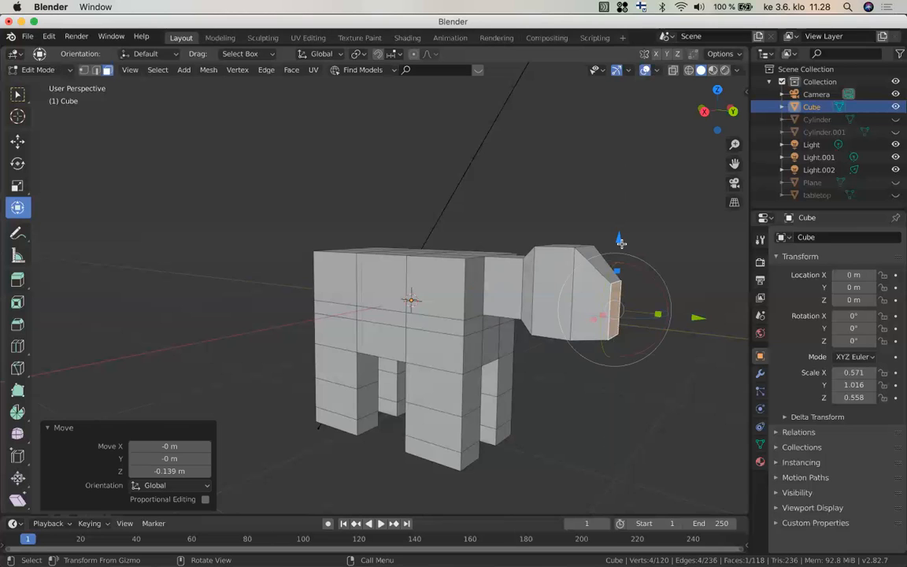
key(e)
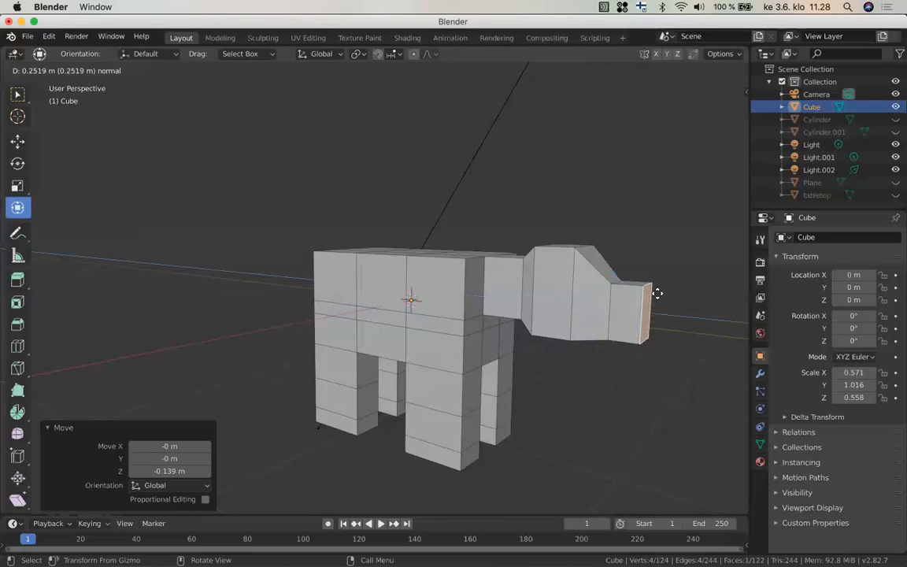
click(656, 294)
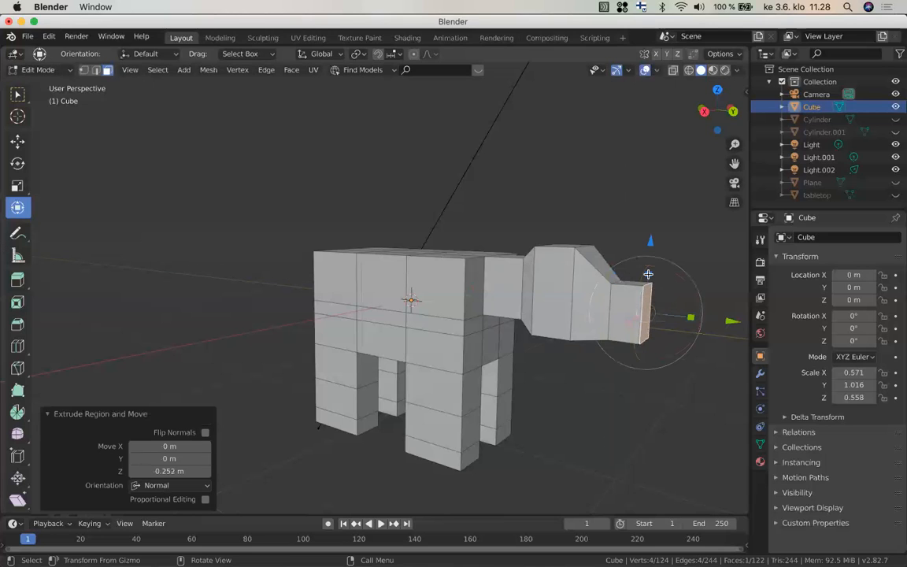
drag(647, 274, 651, 289)
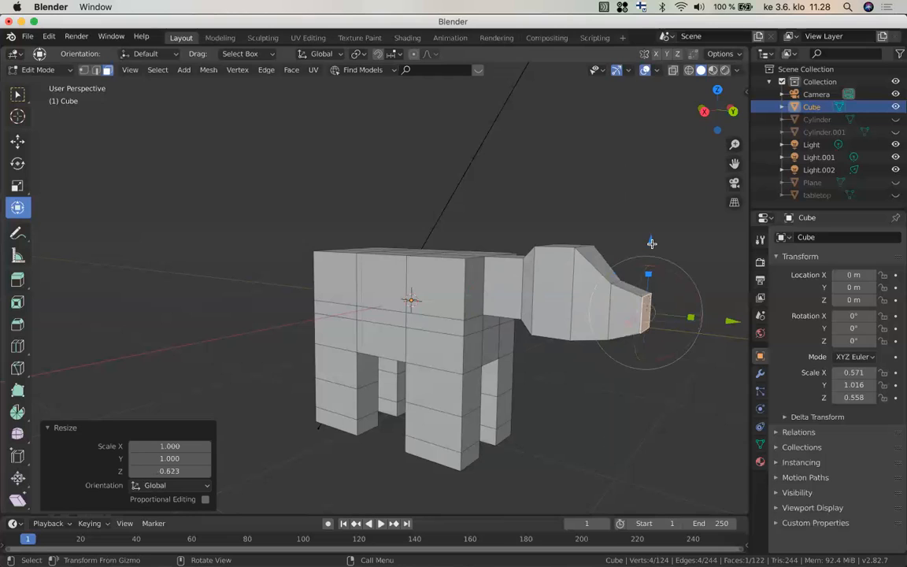
drag(652, 243, 652, 249)
drag(652, 248, 651, 248)
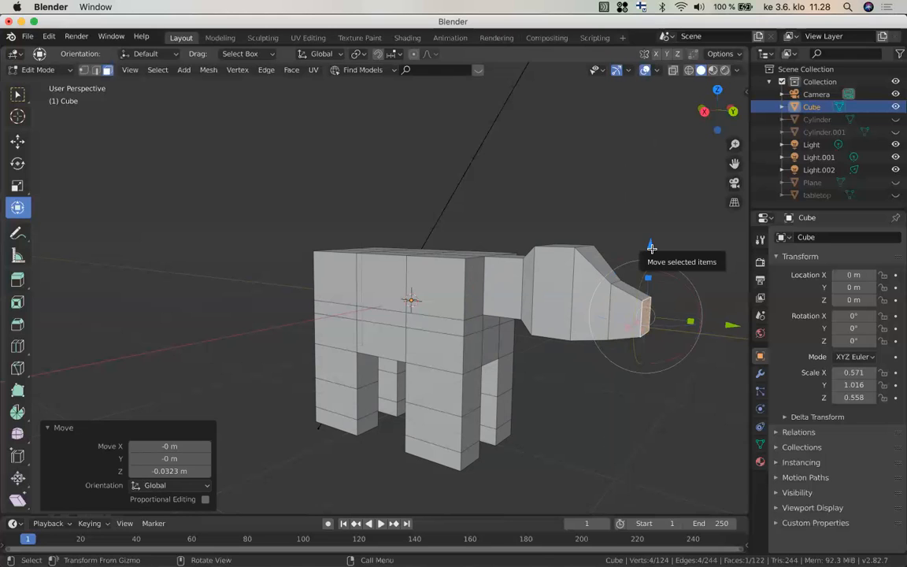
middle_drag(596, 257, 588, 262)
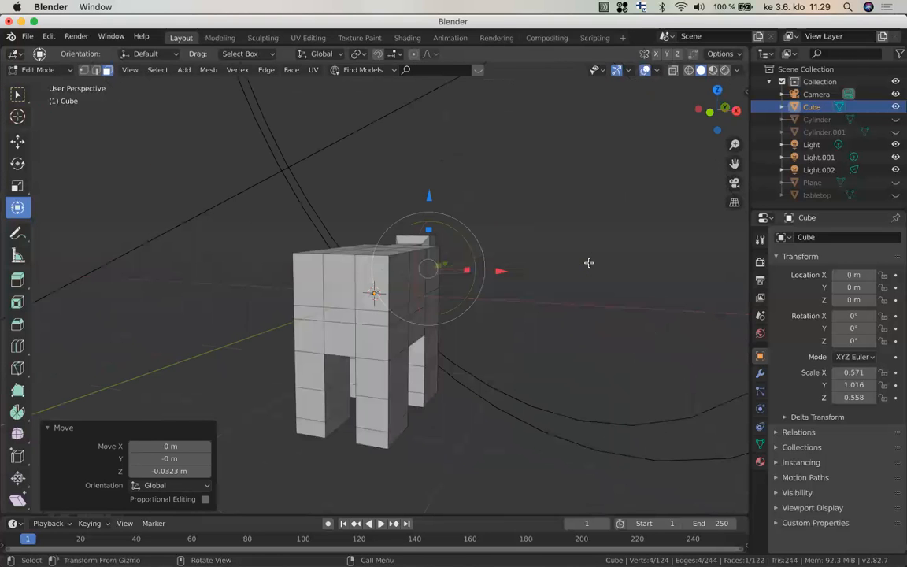
Raise an edge on the body's top, then extrude the rear face into a tail section scaled to 0.711
click(96, 70)
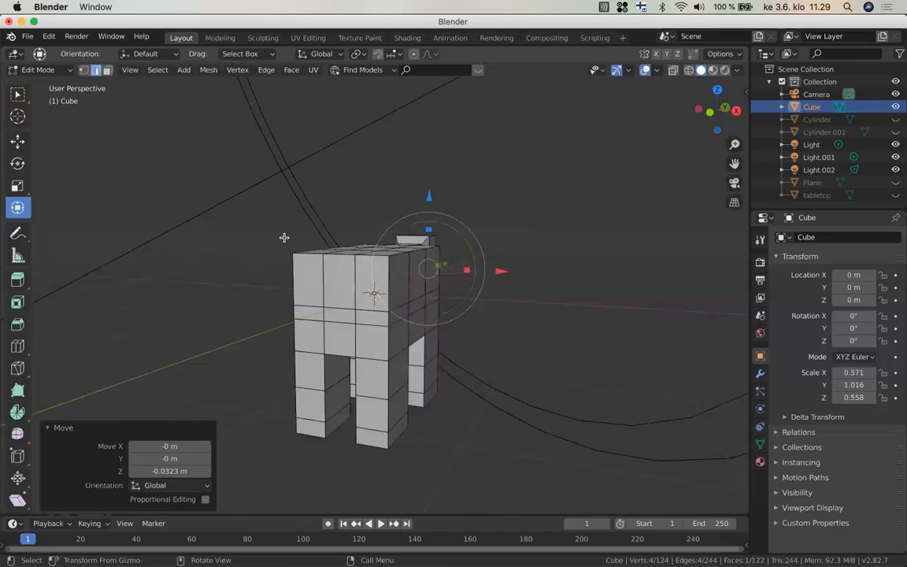
click(335, 307)
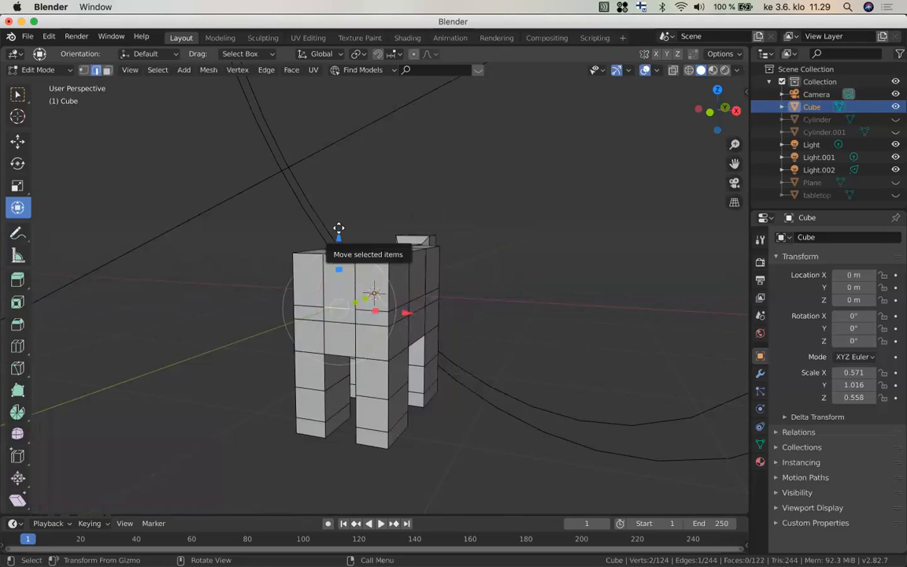
drag(337, 213, 336, 210)
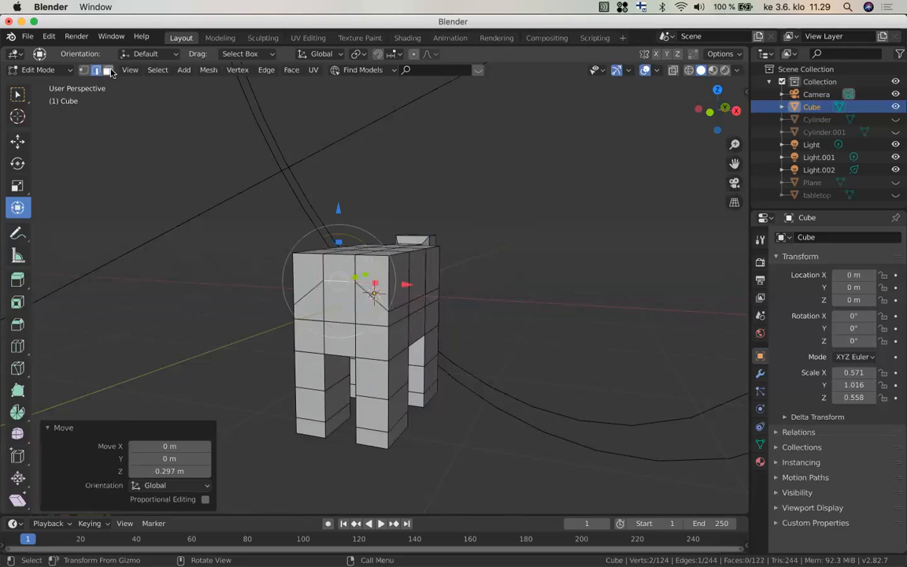
key(3)
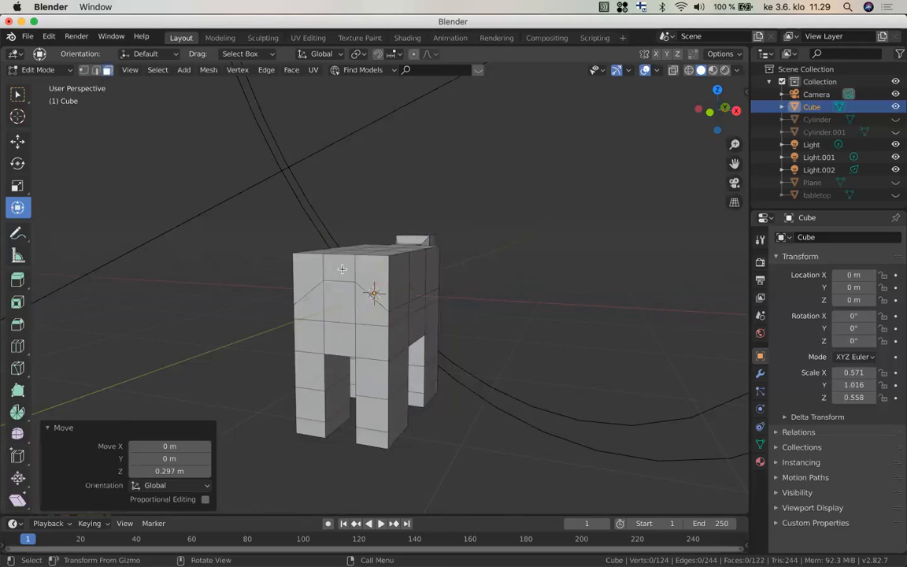
click(342, 269)
scroll(342, 269, right, 1)
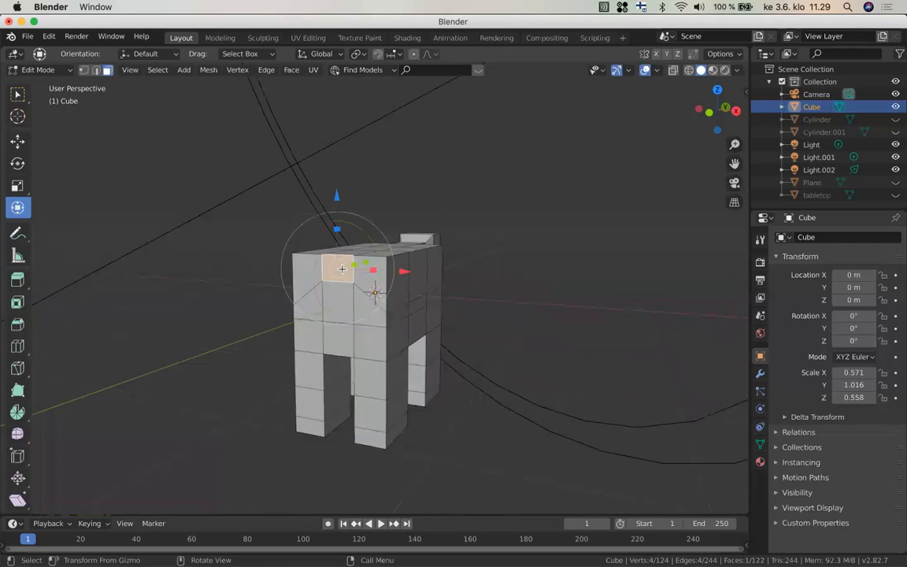
scroll(342, 269, right, 2)
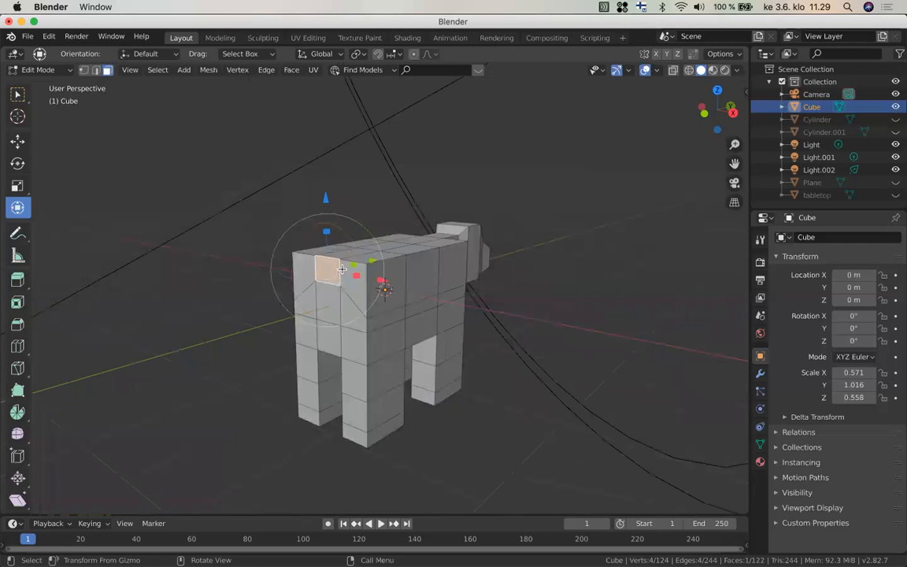
key(e)
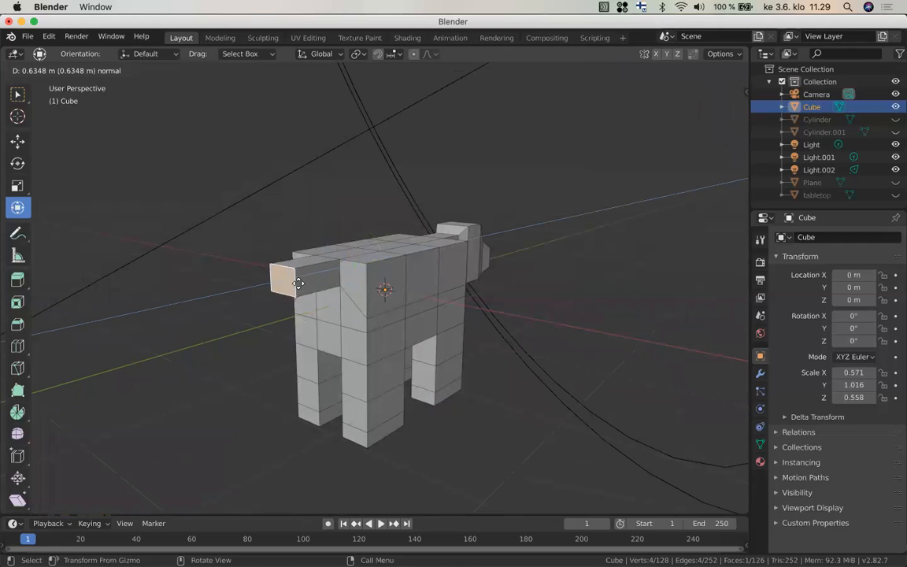
click(300, 283)
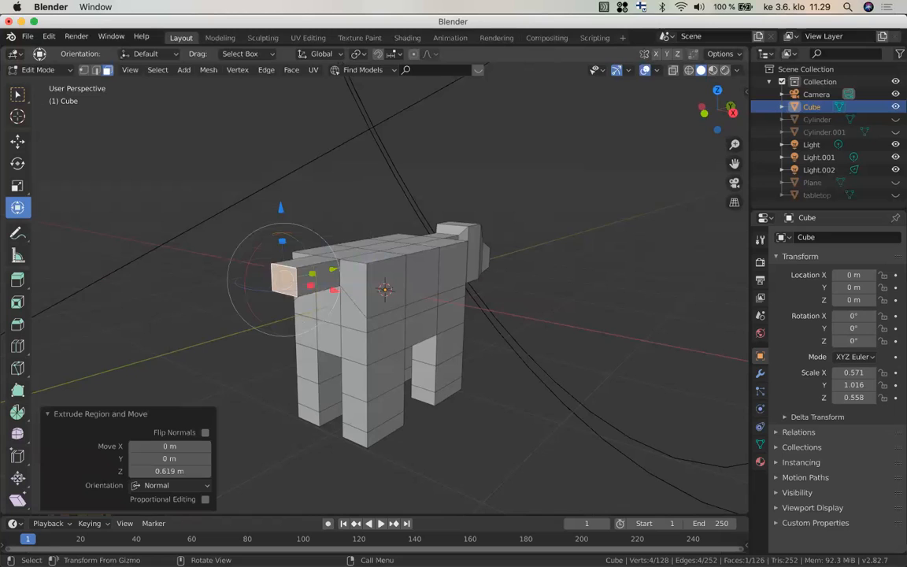
key(s)
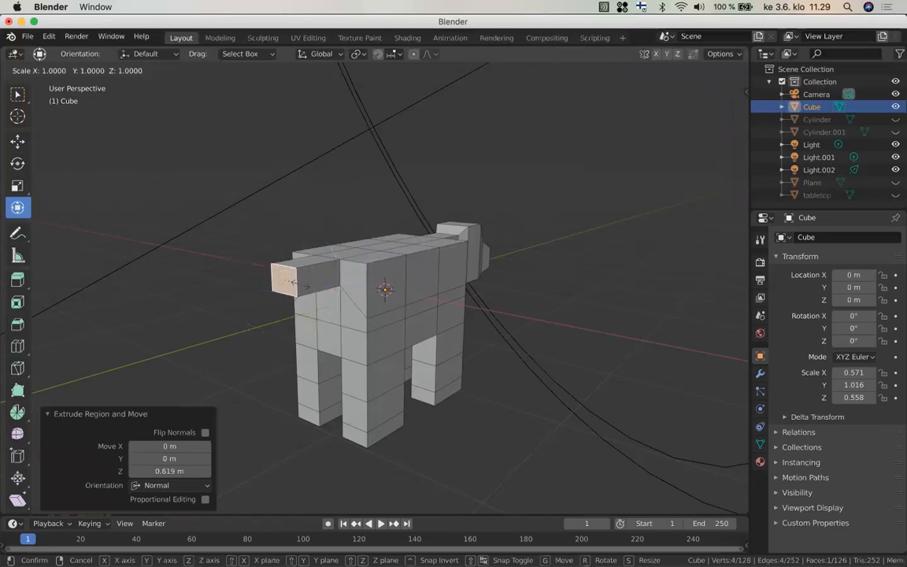
click(295, 282)
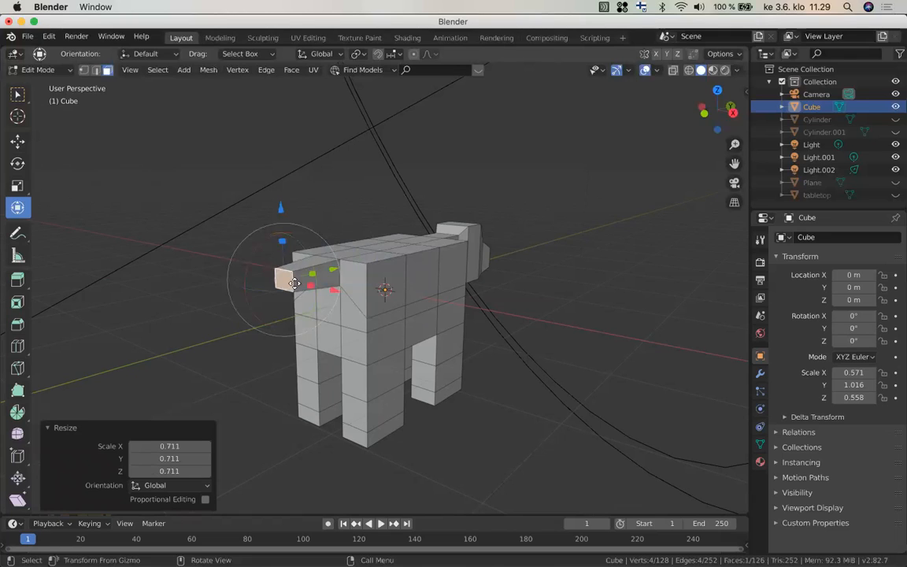
Extrude a second tail section tapered to 0.608 and lift its tip 0.218 m along Z
key(e)
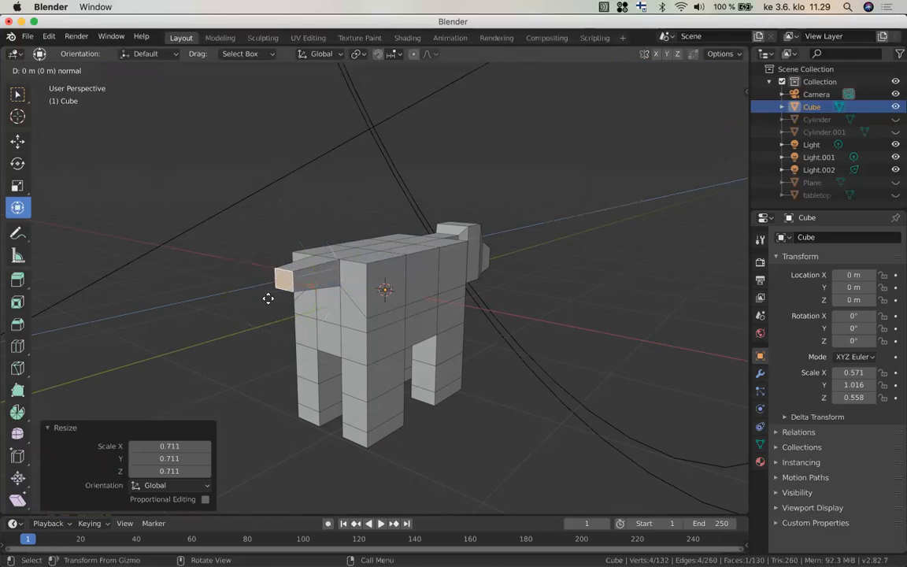
click(261, 301)
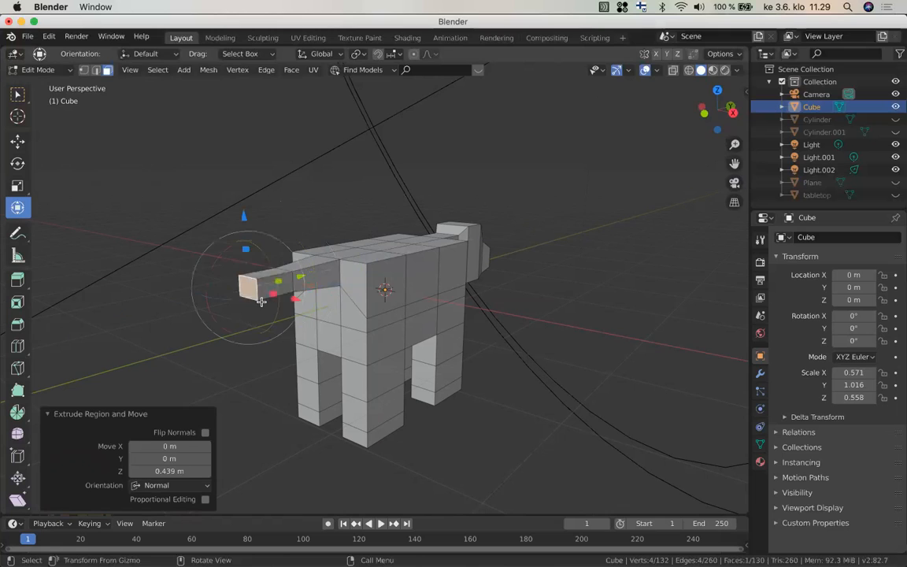
key(s)
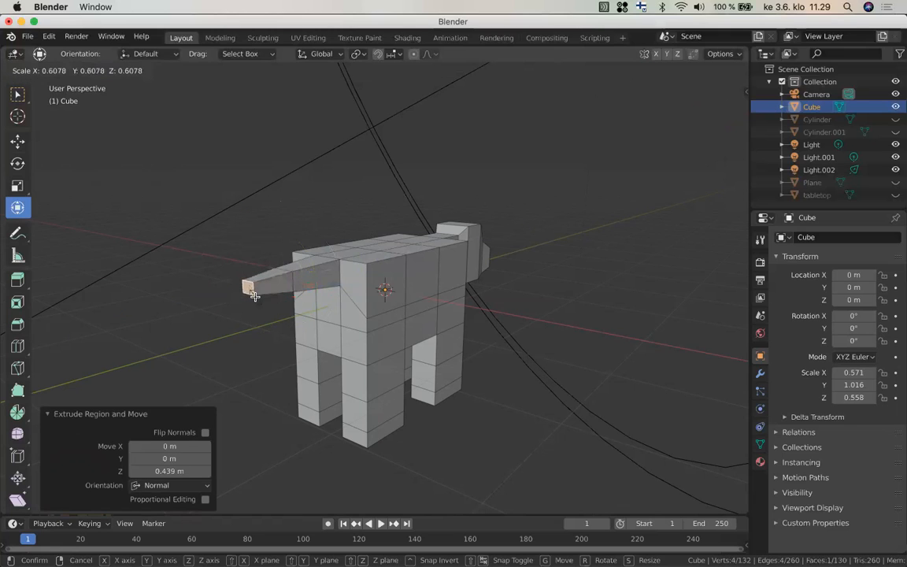
click(253, 295)
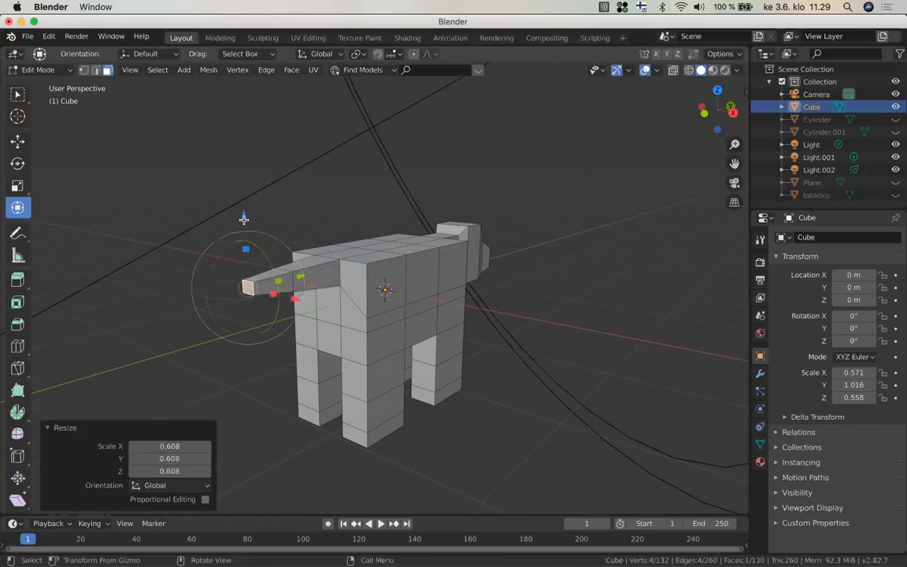
drag(244, 219, 243, 192)
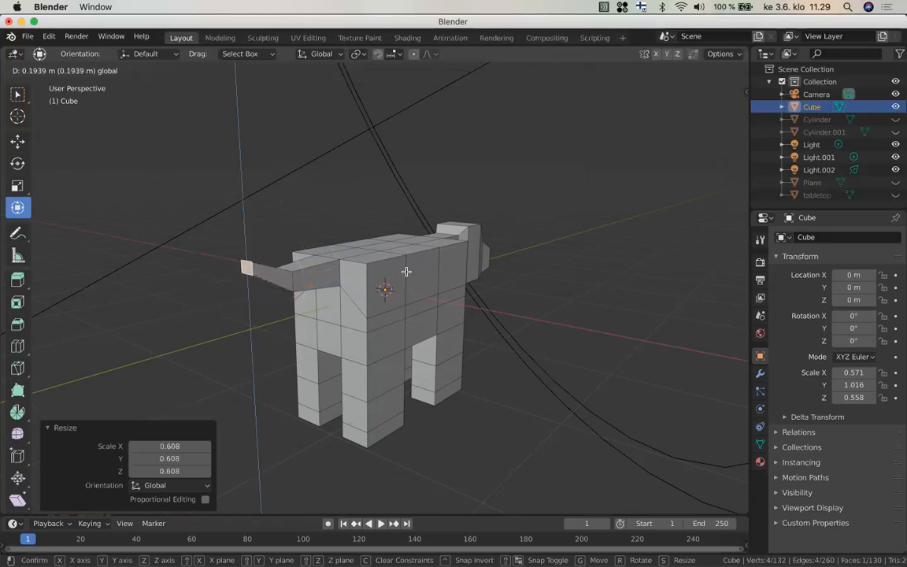
drag(406, 271, 406, 272)
middle_drag(406, 271, 406, 271)
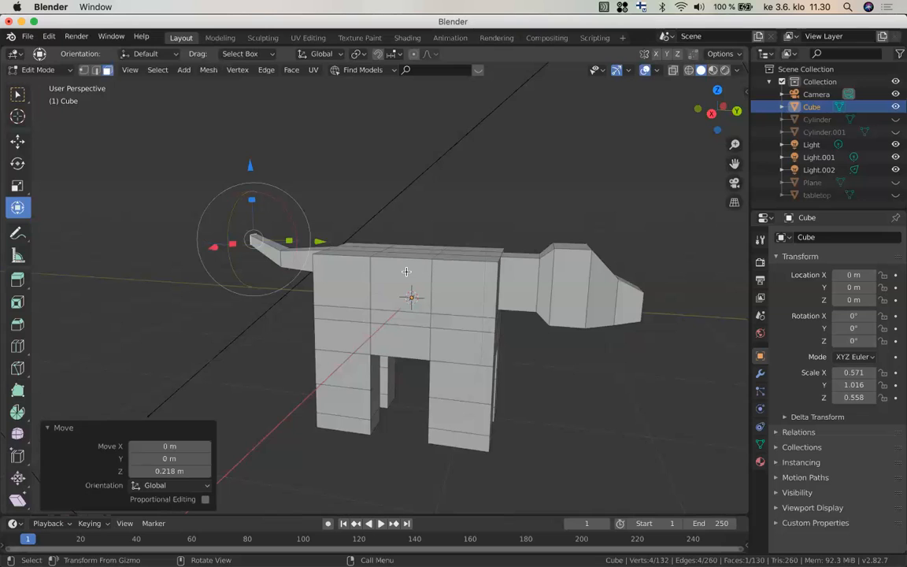
middle_drag(406, 272, 406, 272)
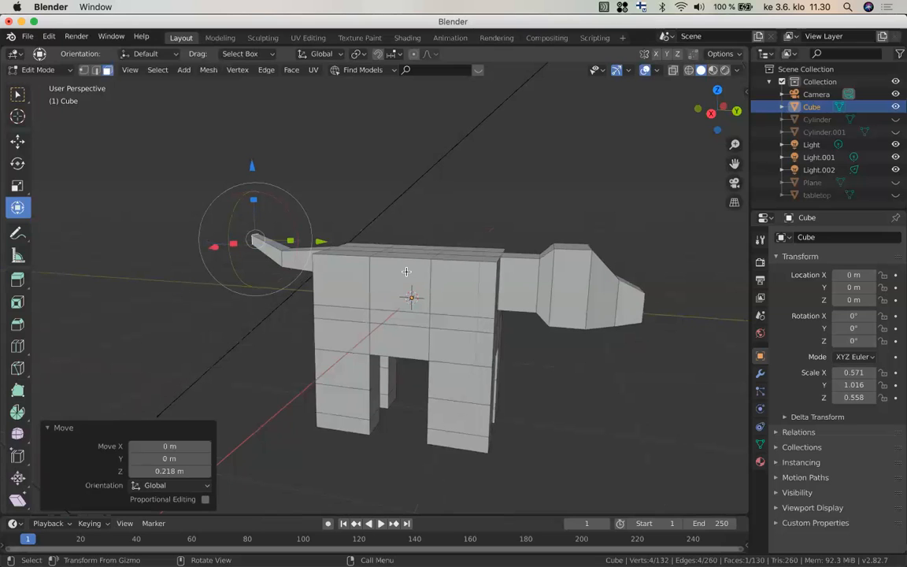
middle_drag(406, 271, 406, 272)
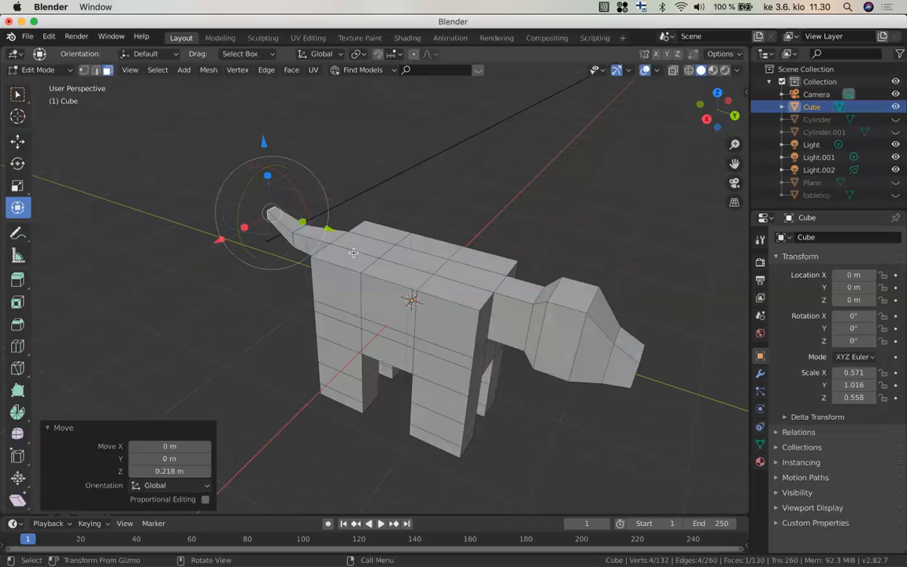
Enable vertex and edge select plus X-axis mirror, then move a top body edge -0.109 m along X
shift+click(95, 70)
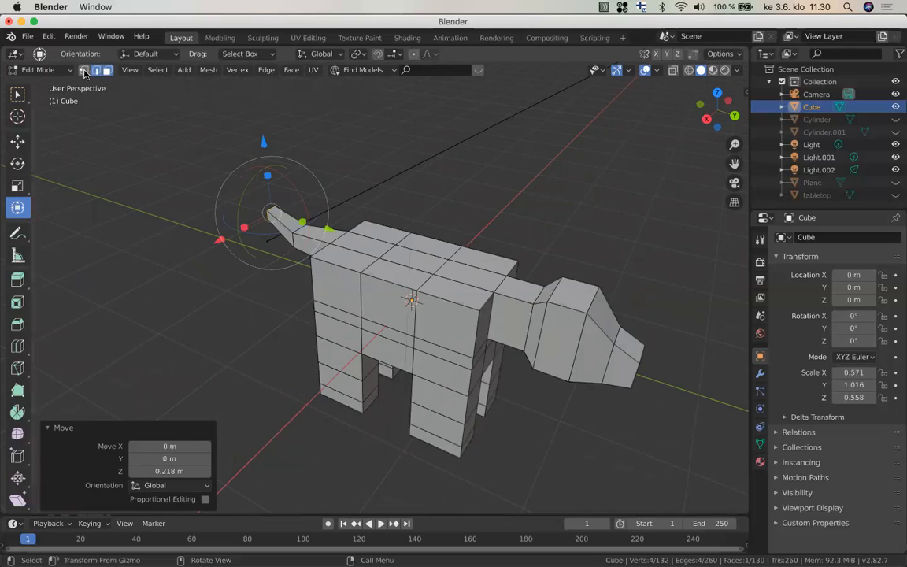
shift+click(84, 70)
click(386, 279)
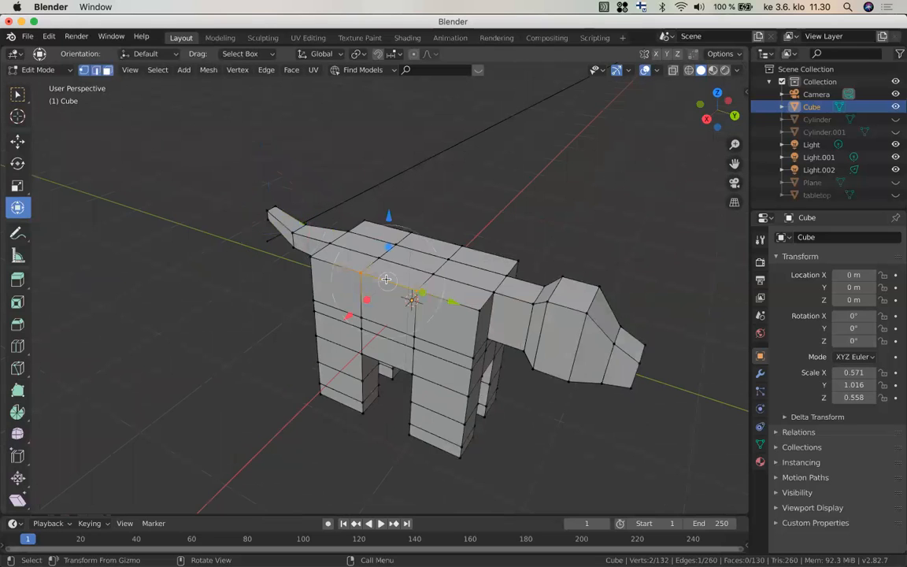
click(656, 55)
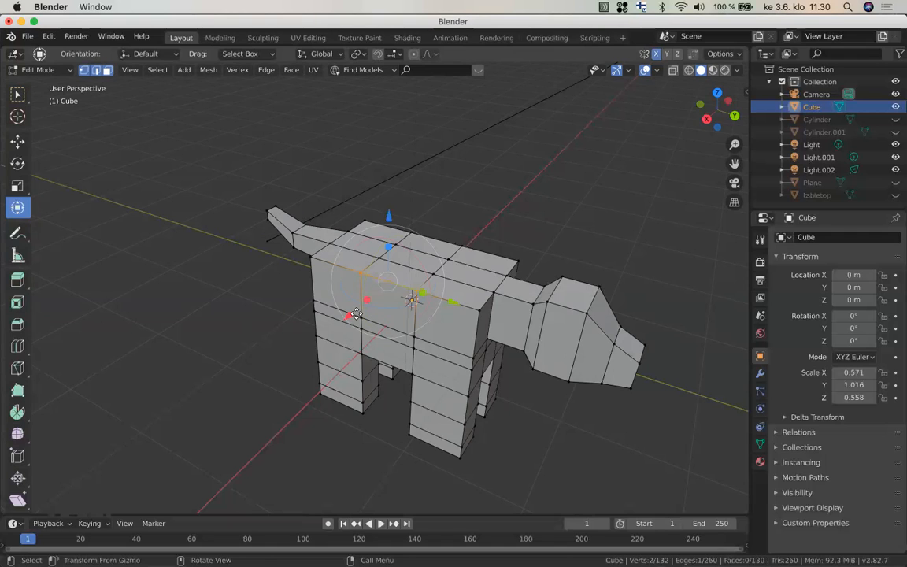
drag(357, 313, 358, 313)
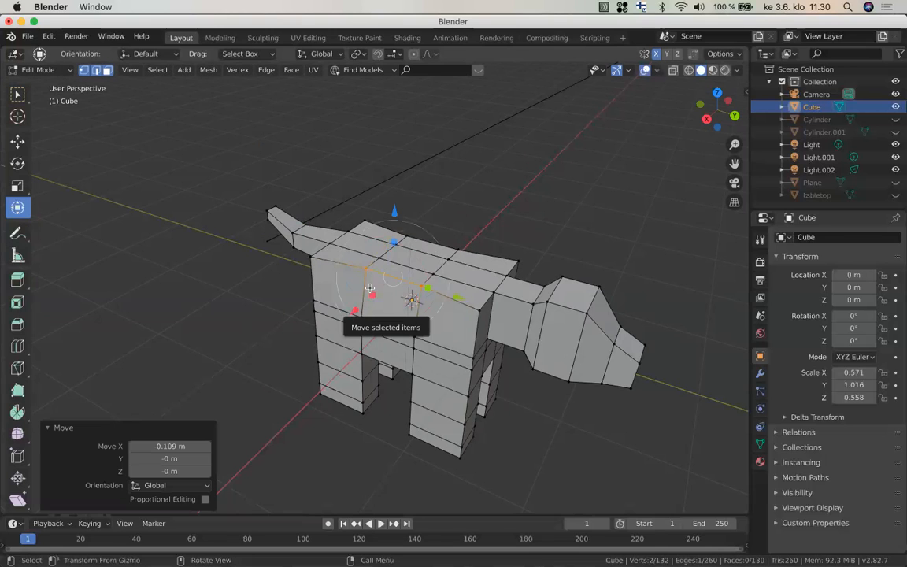
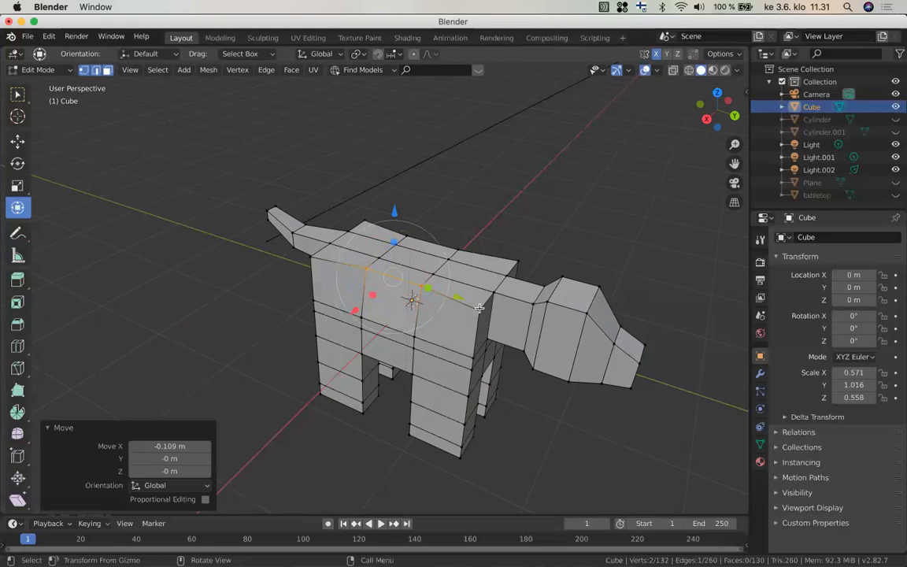
Reposition a body vertex by shifting it along X, lowering it, and shifting it along Y
click(479, 307)
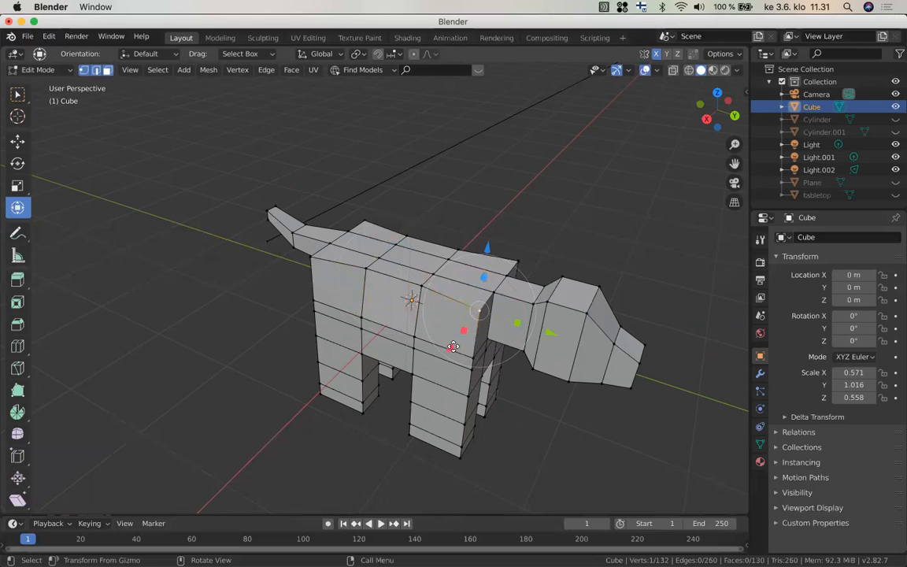
drag(452, 347, 461, 343)
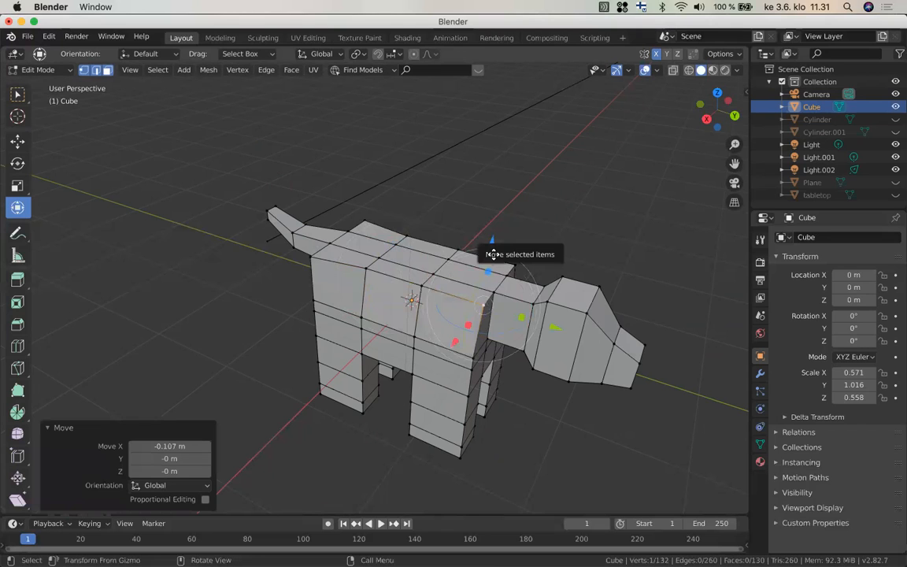
drag(493, 253, 494, 261)
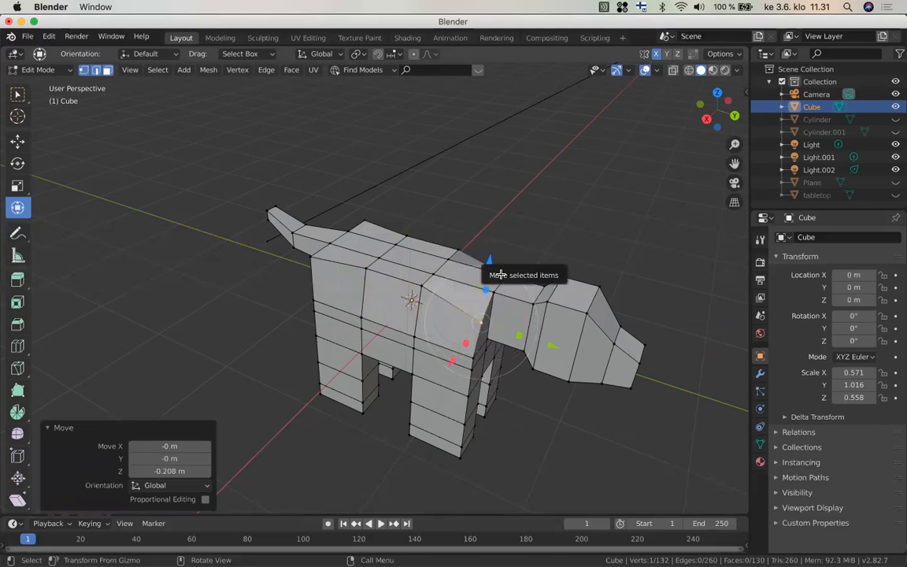
drag(553, 346, 540, 343)
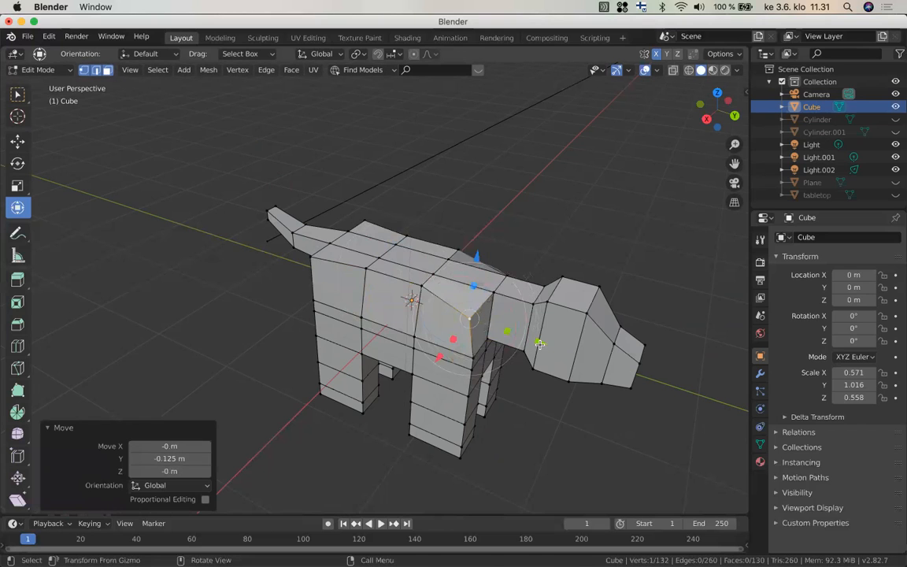
Lower a top face and an edge on top of the dog's body slightly
click(412, 257)
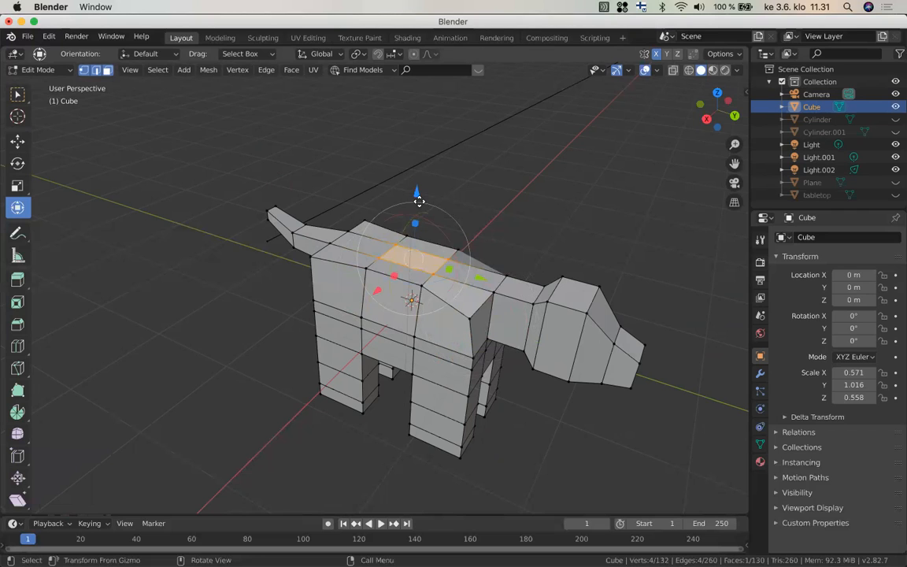
drag(418, 202, 451, 224)
click(266, 288)
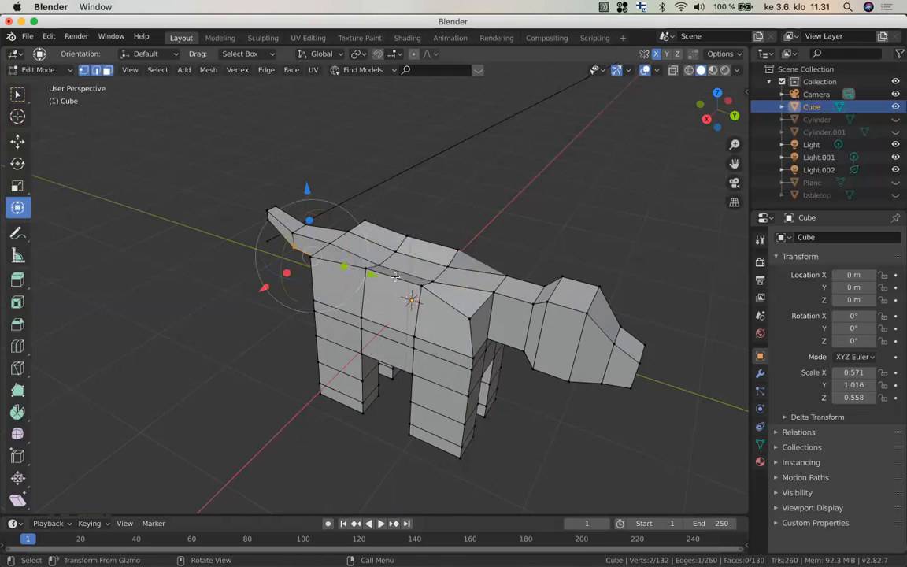
click(394, 276)
drag(394, 214, 397, 236)
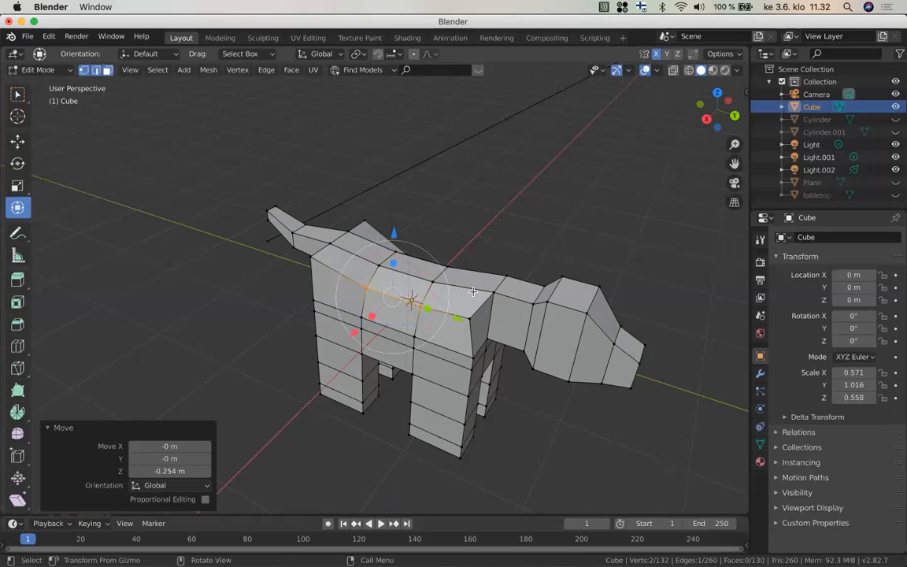
Lower the rear vertex near the tail, nudge it along X and Y, then select the middle back face
click(311, 255)
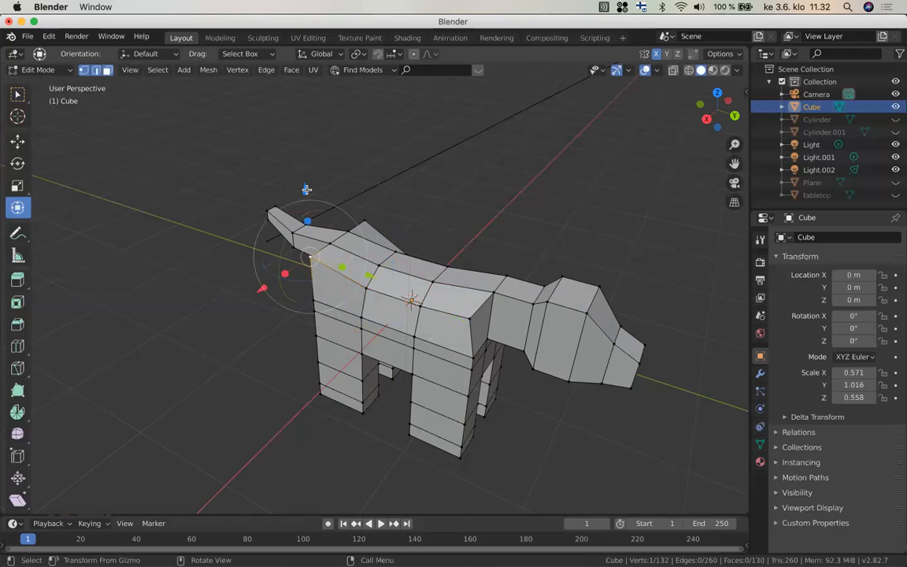
drag(306, 188, 314, 209)
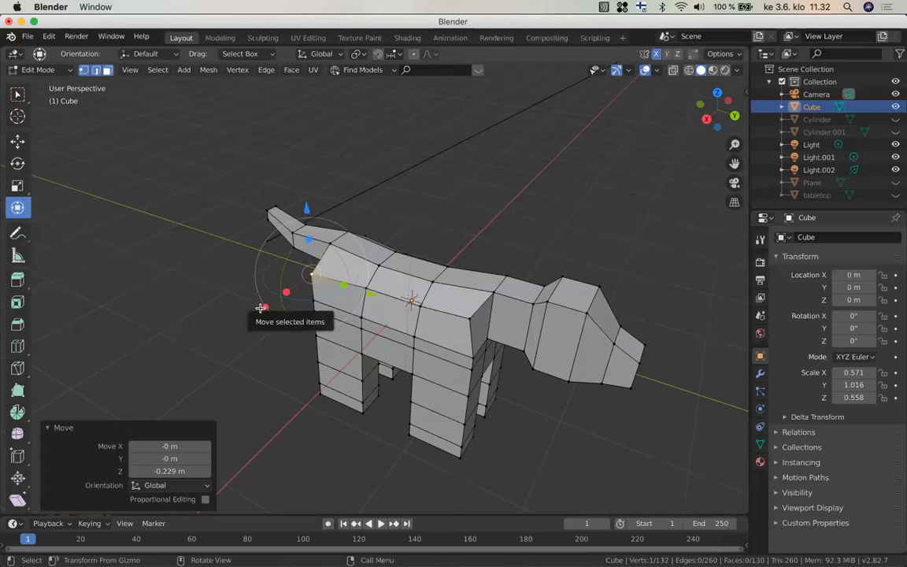
drag(274, 305, 272, 306)
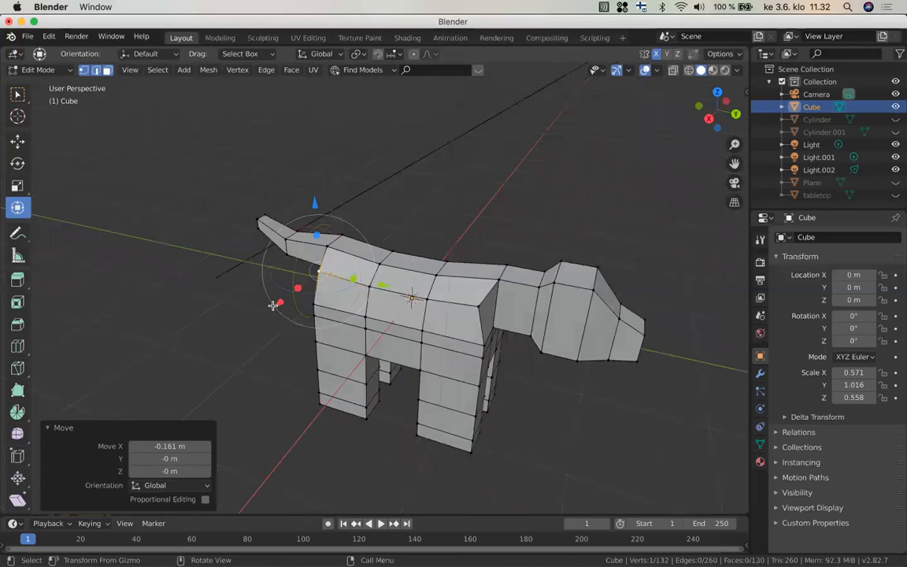
middle_drag(272, 305, 273, 306)
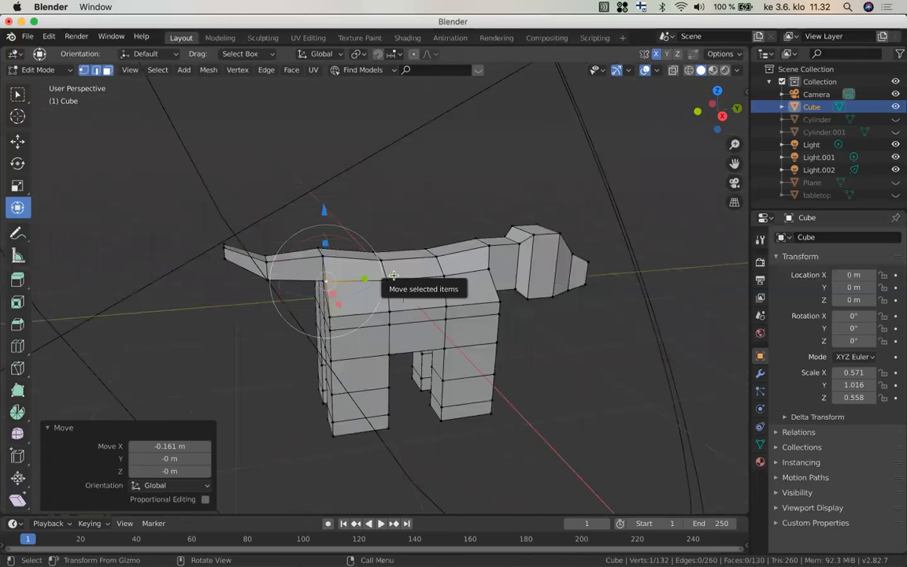
key(g)
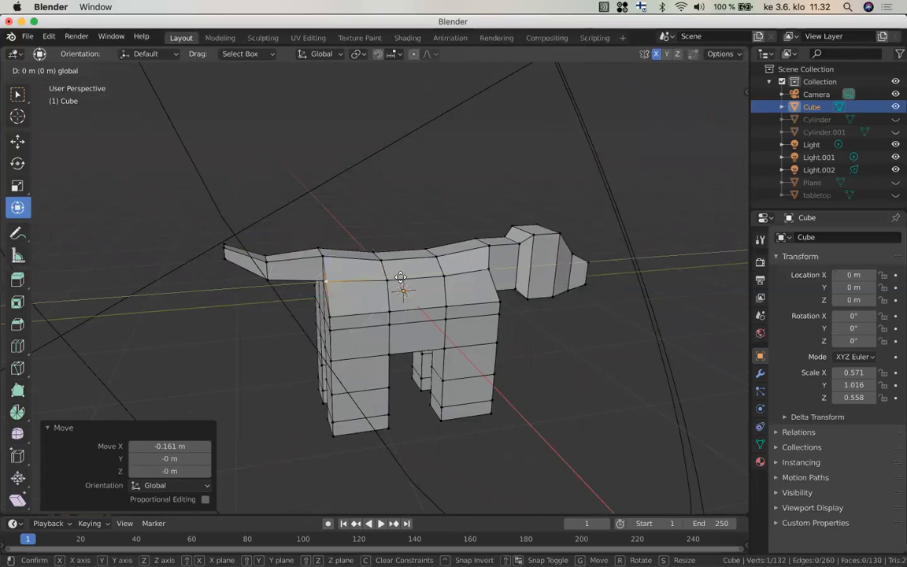
drag(400, 277, 399, 277)
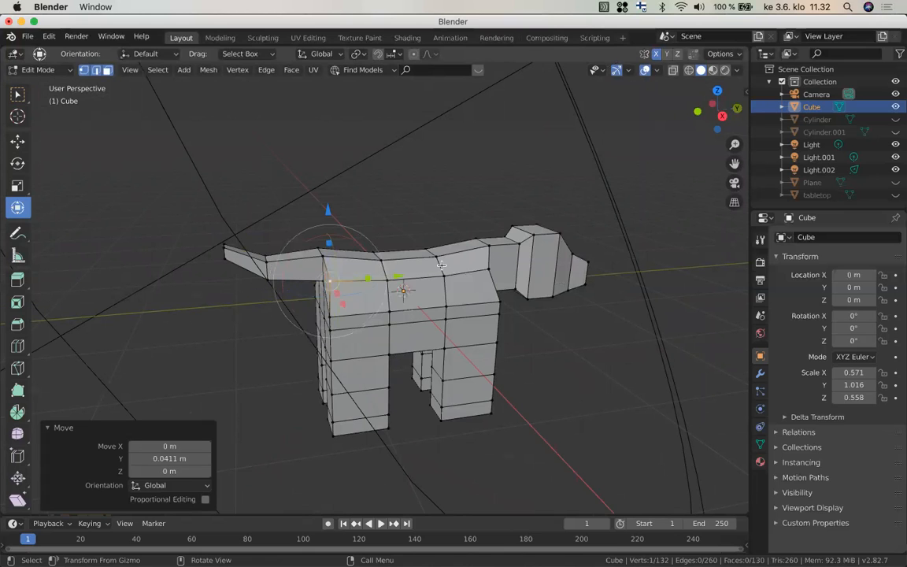
middle_drag(441, 265, 406, 249)
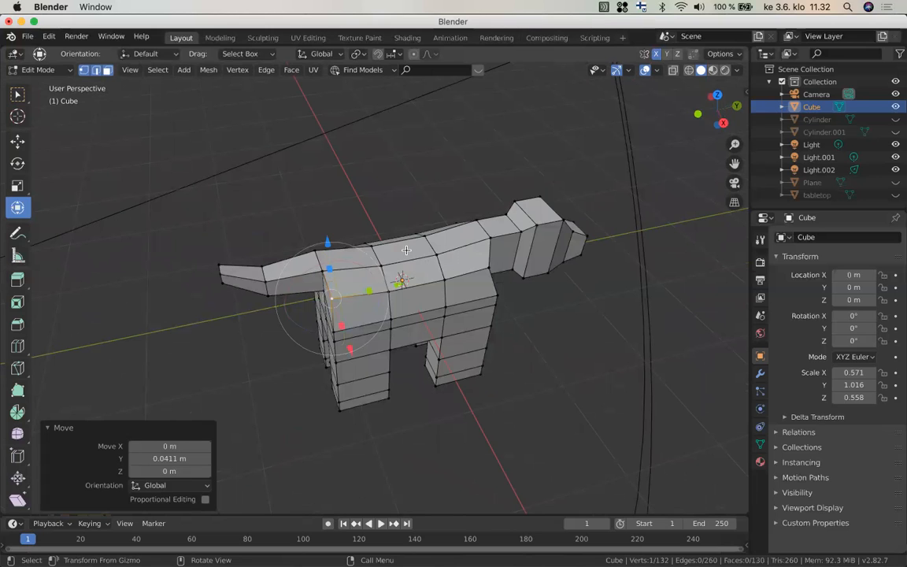
click(406, 250)
scroll(406, 250, up, 5)
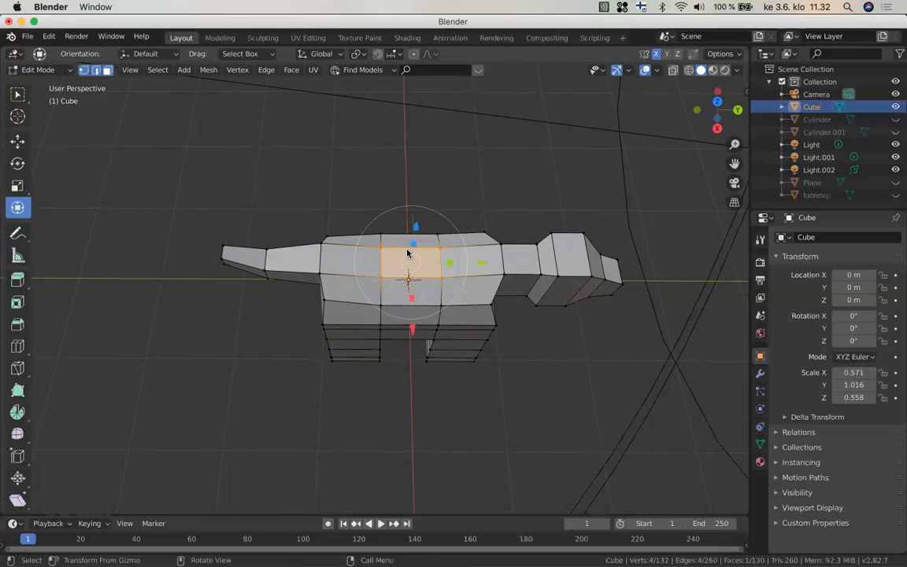
Delete the selected face in the middle of the dog's back, leaving a hole
key(x)
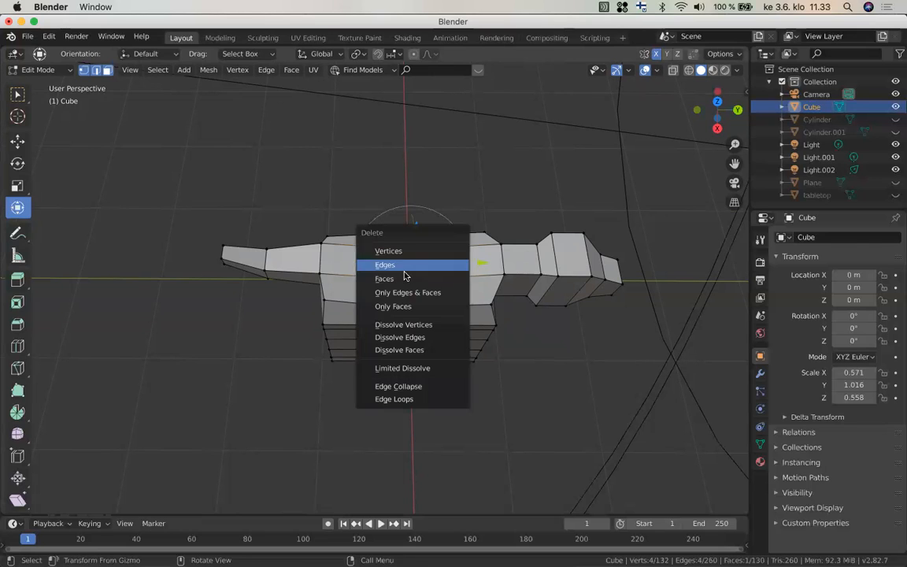
click(404, 279)
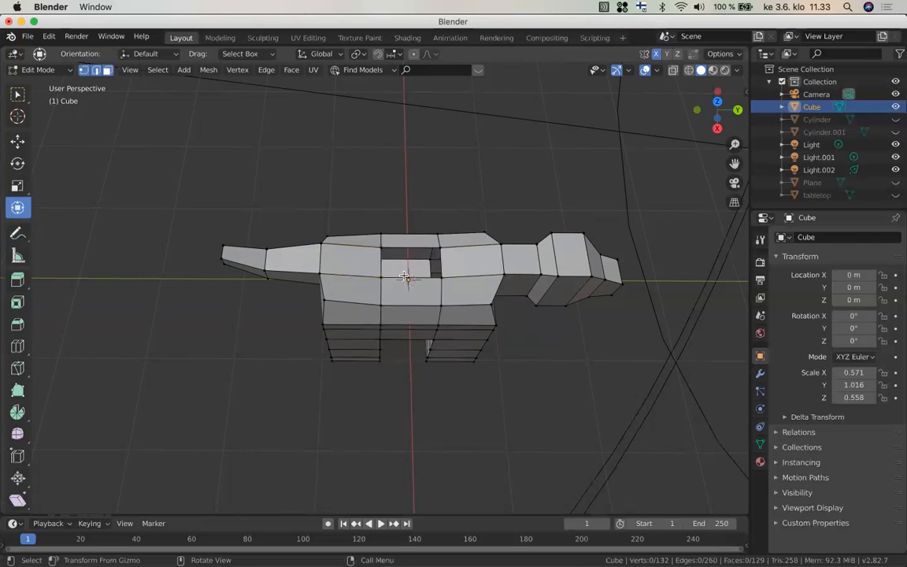
scroll(404, 276, down, 1)
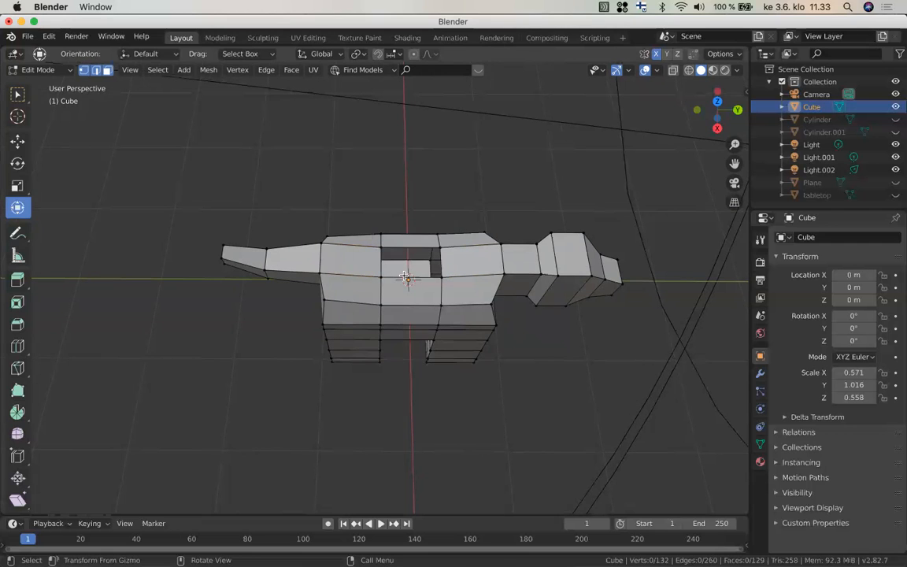
scroll(404, 275, down, 3)
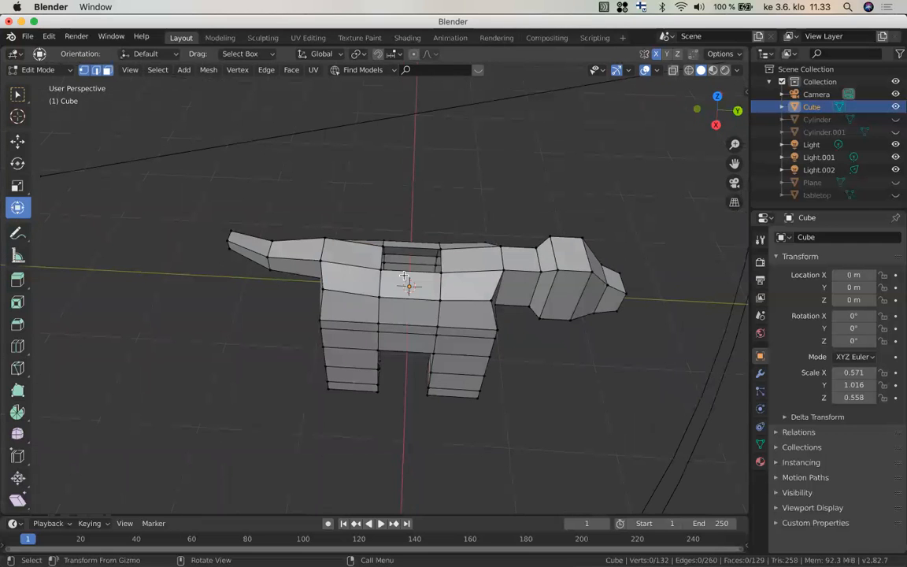
scroll(403, 275, down, 1)
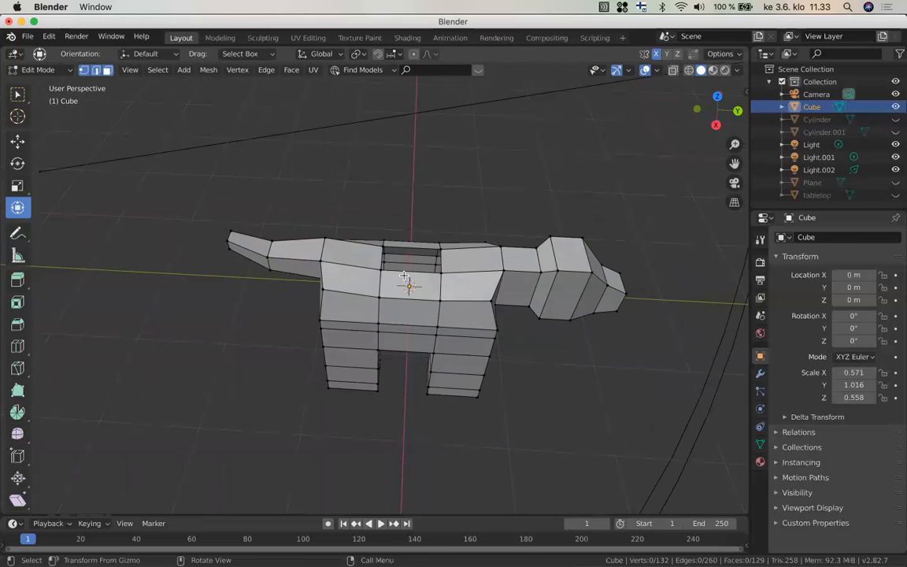
scroll(404, 275, down, 2)
scroll(404, 276, up, 3)
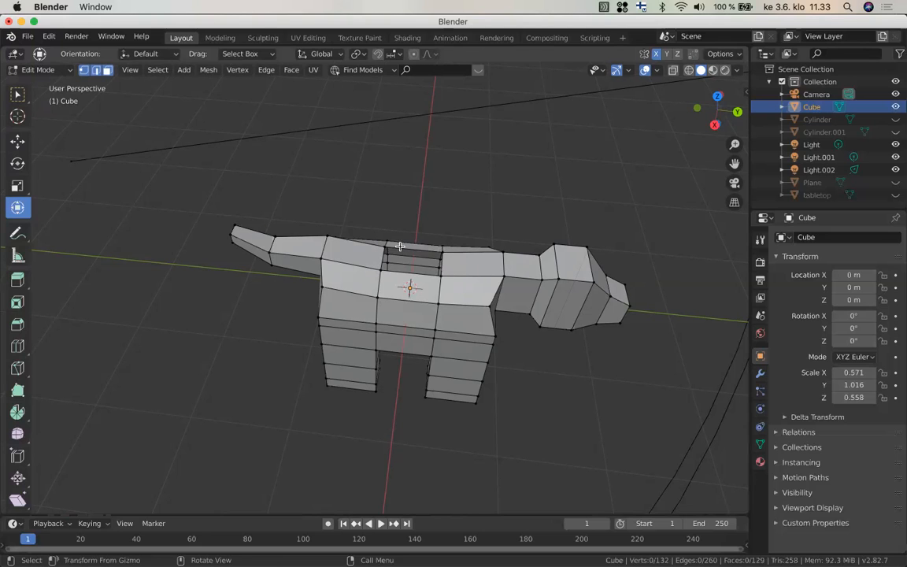
Fill the hole with a new face from its four border edges, then select a head edge
click(96, 70)
click(401, 272)
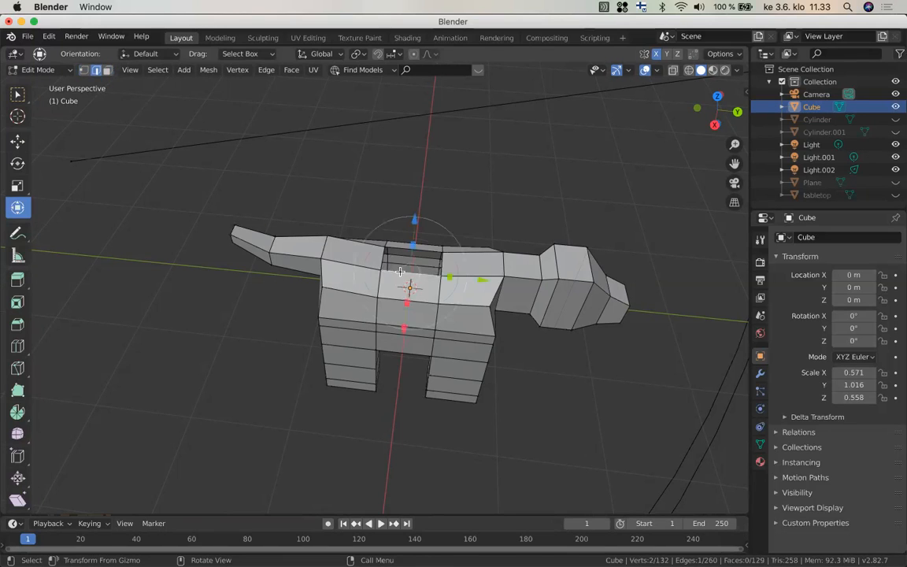
shift+click(421, 249)
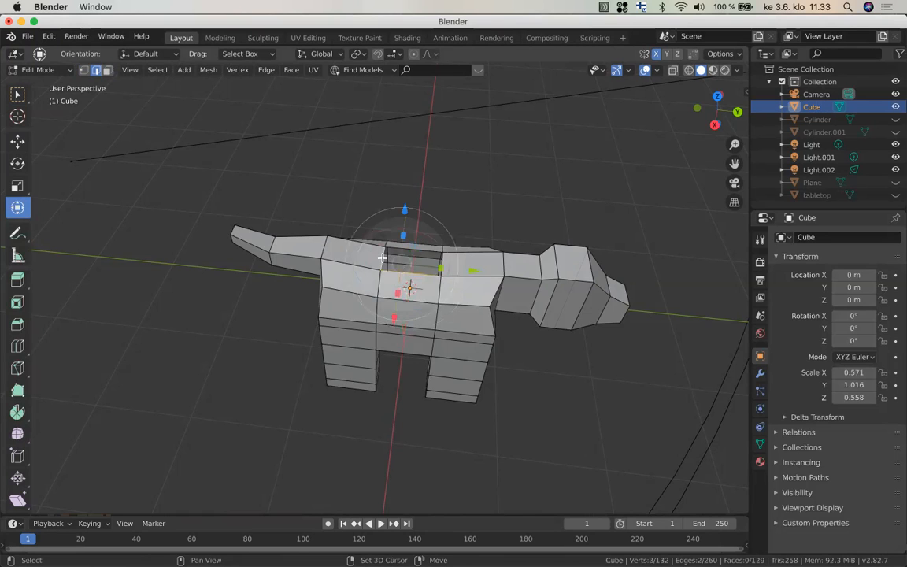
shift+click(443, 260)
shift+click(444, 261)
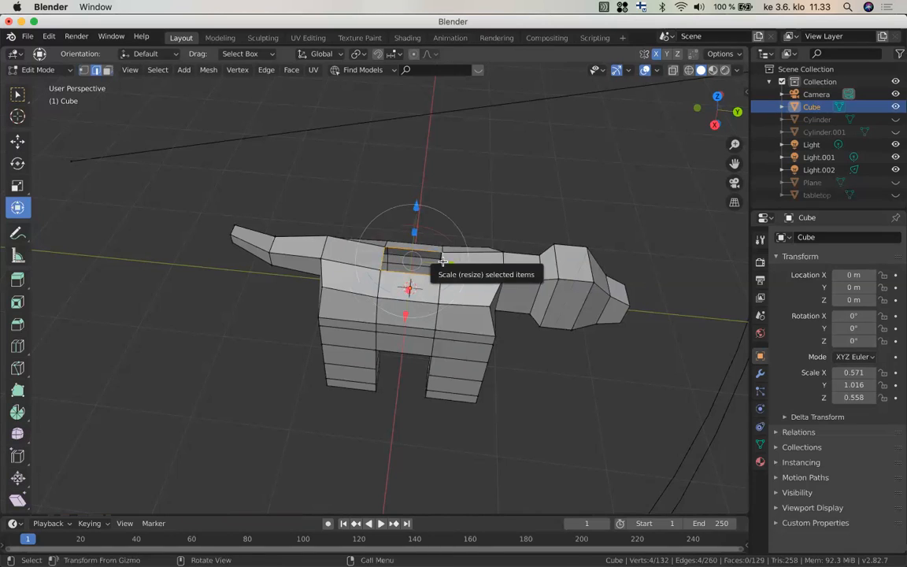
key(f)
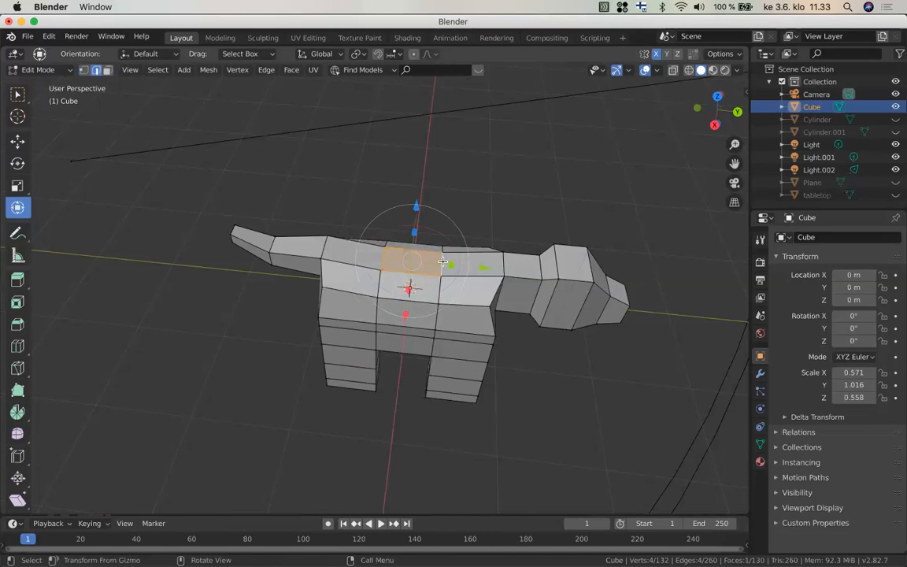
middle_drag(443, 260, 514, 234)
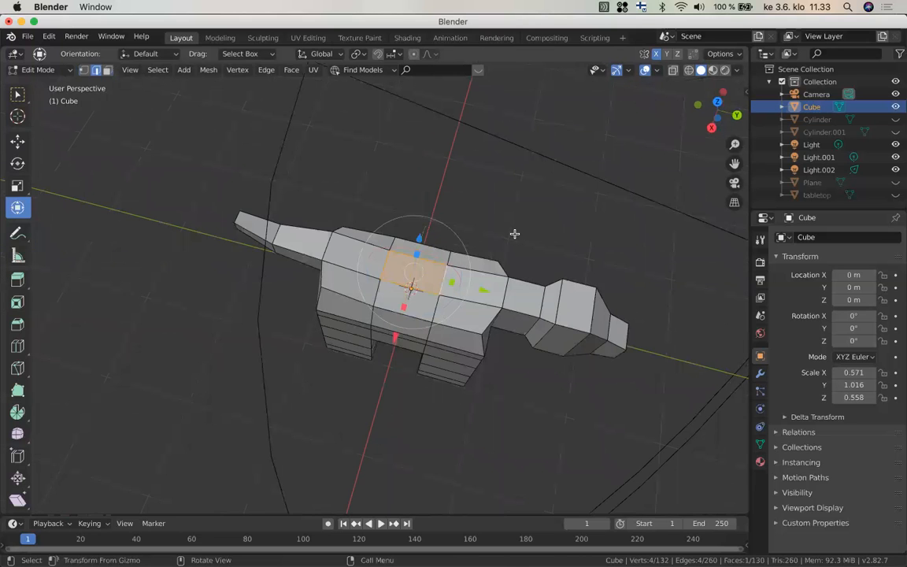
click(514, 234)
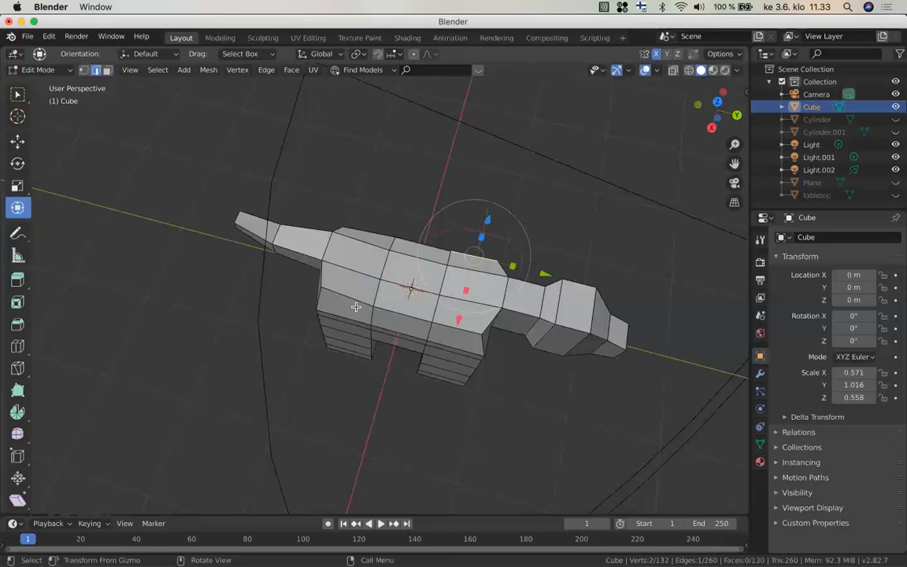
middle_drag(356, 306, 572, 307)
click(572, 307)
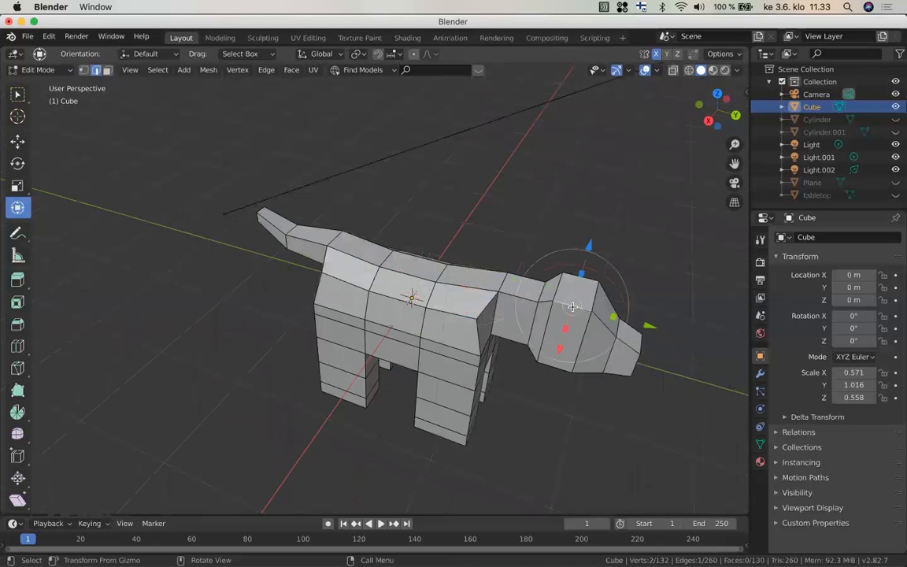
Shift the selected head edge -0.0589 m along X
scroll(572, 307, up, 1)
middle_drag(572, 306, 513, 414)
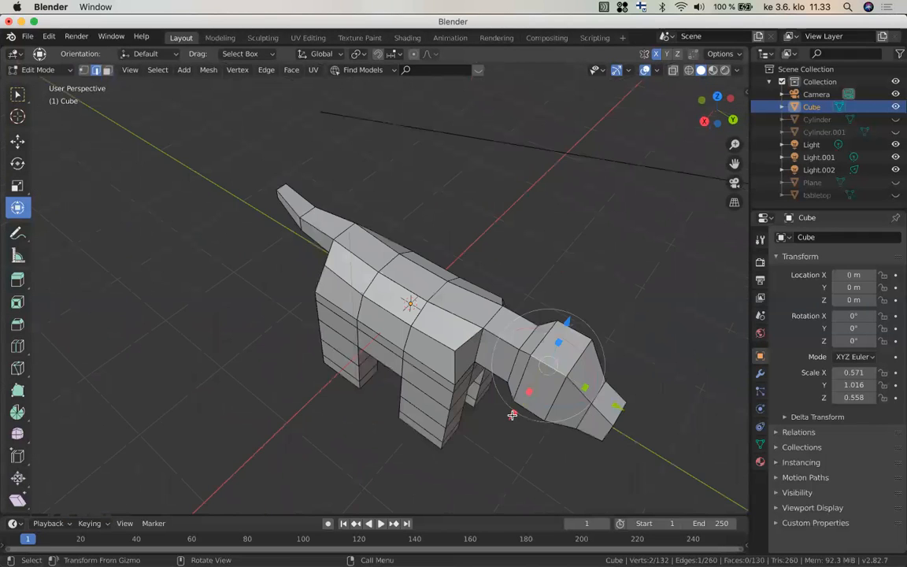
drag(520, 410, 519, 412)
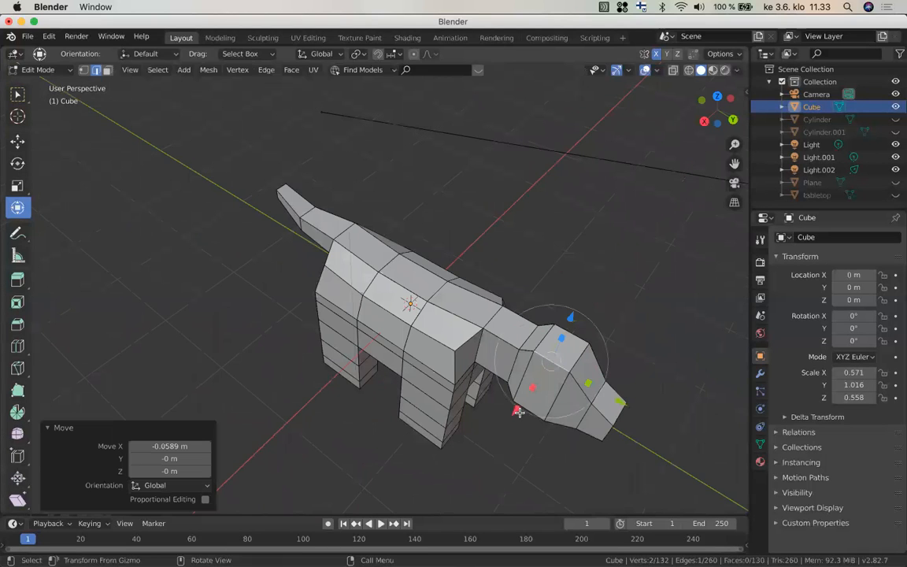
scroll(519, 412, down, 3)
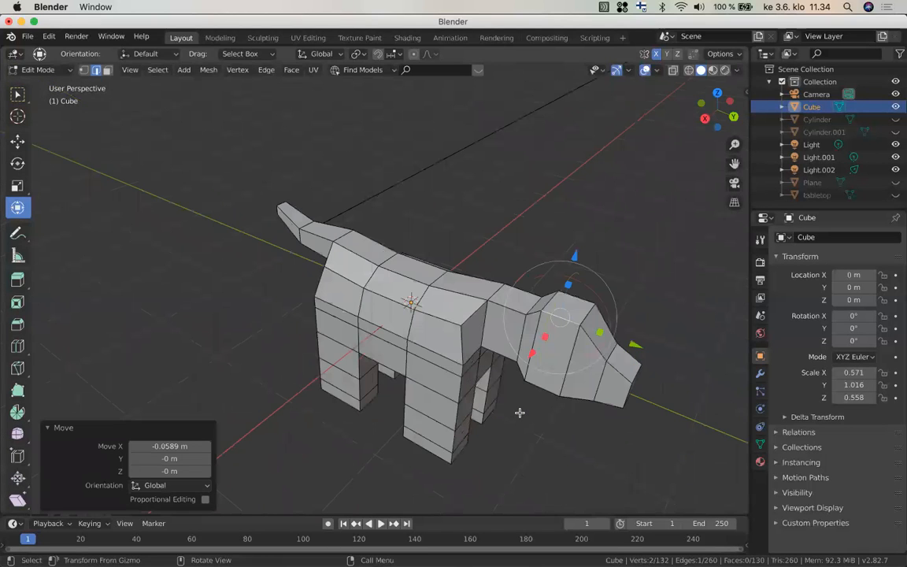
scroll(519, 412, down, 3)
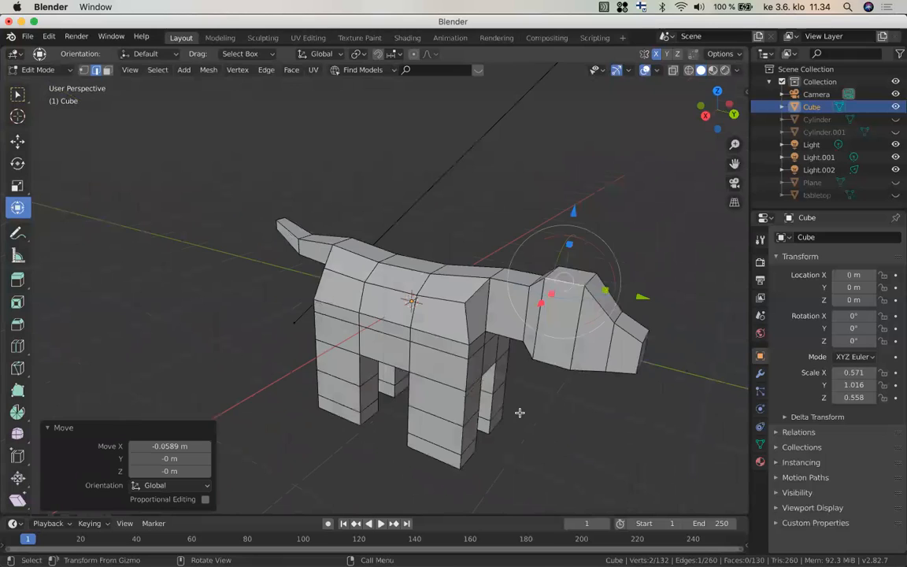
scroll(519, 413, down, 3)
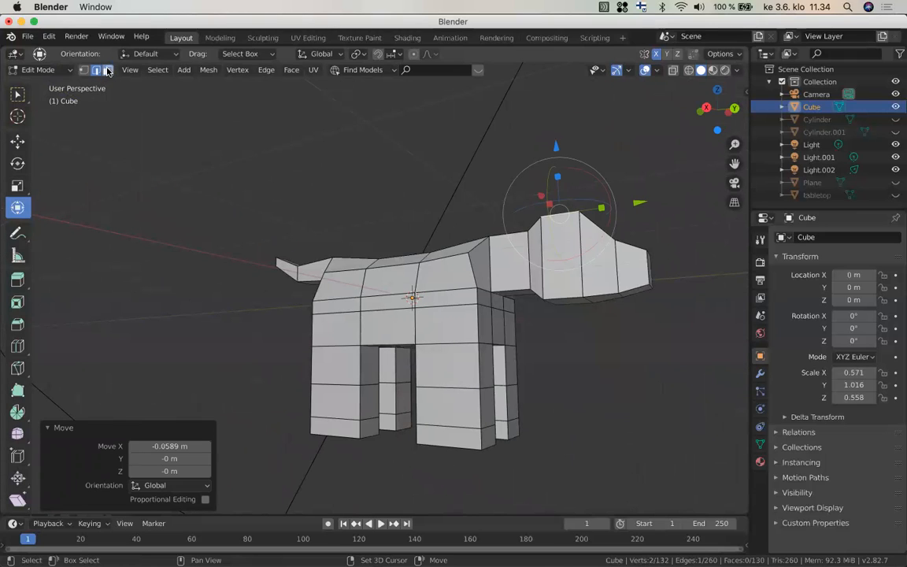
Bend a hind leg by sliding its upper faces and its foot face along Y
click(369, 383)
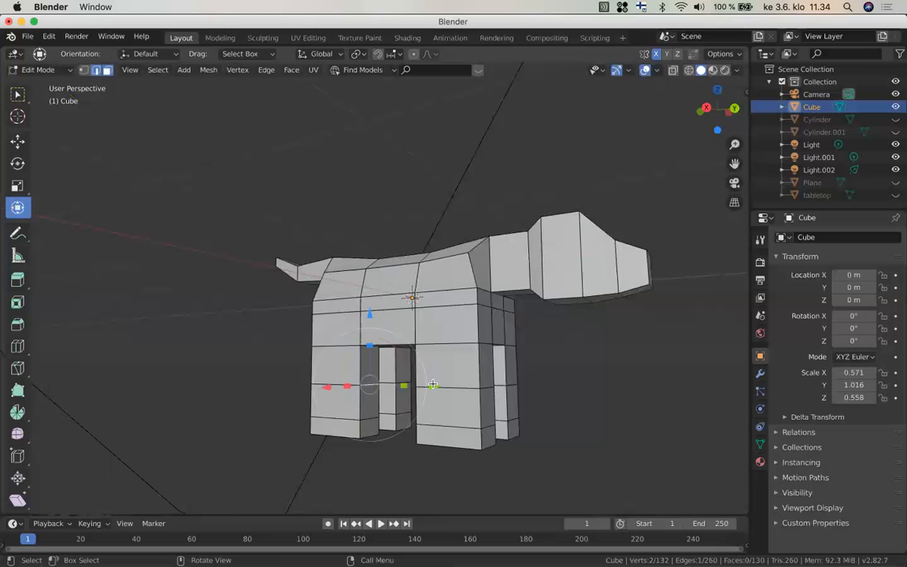
drag(410, 385, 400, 386)
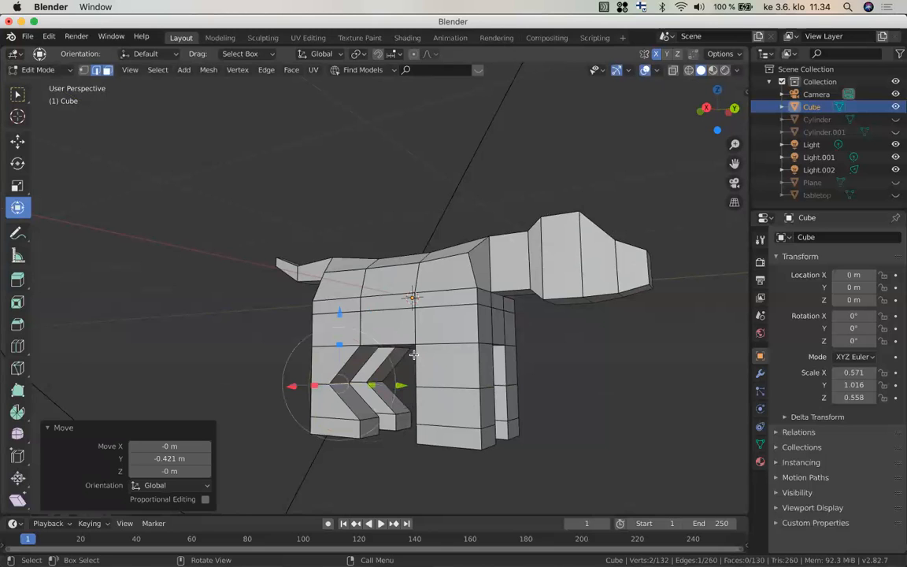
middle_drag(414, 354, 340, 393)
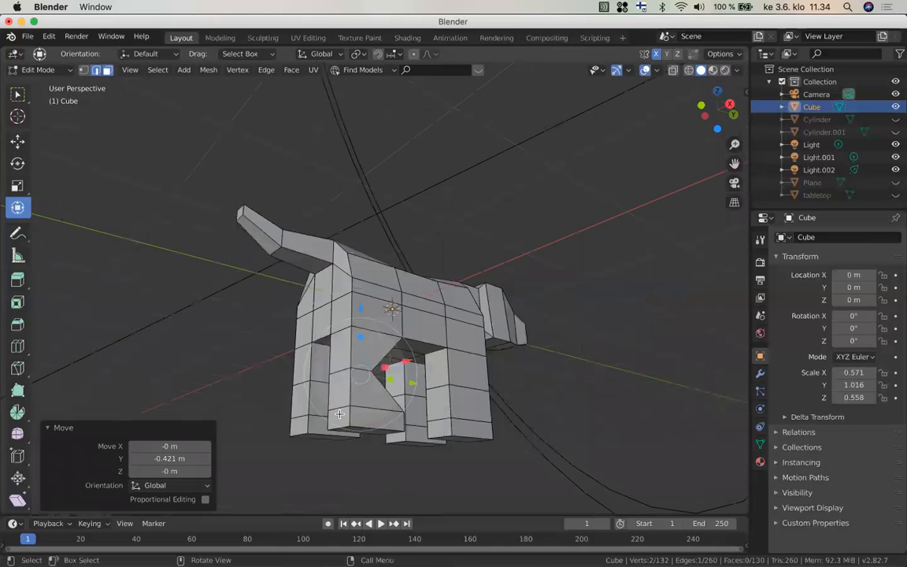
click(339, 418)
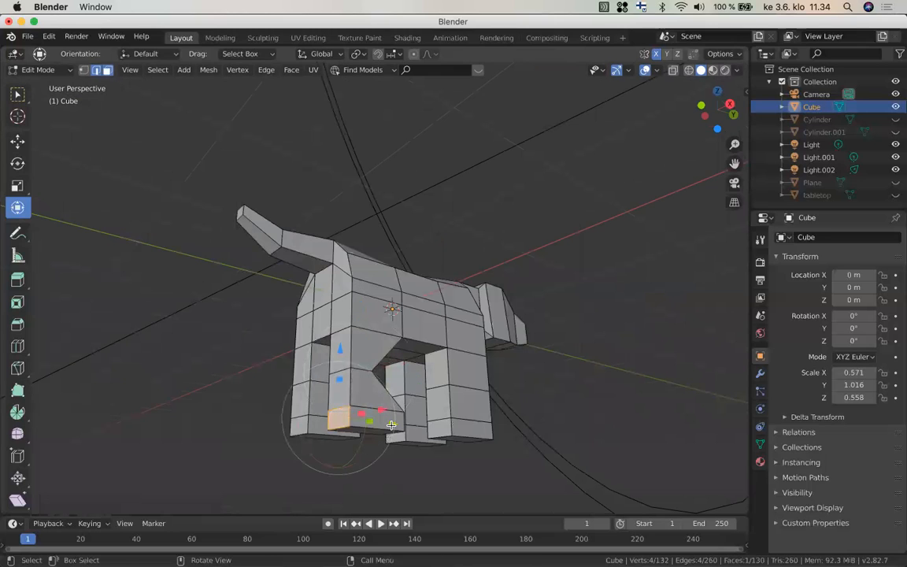
key(g)
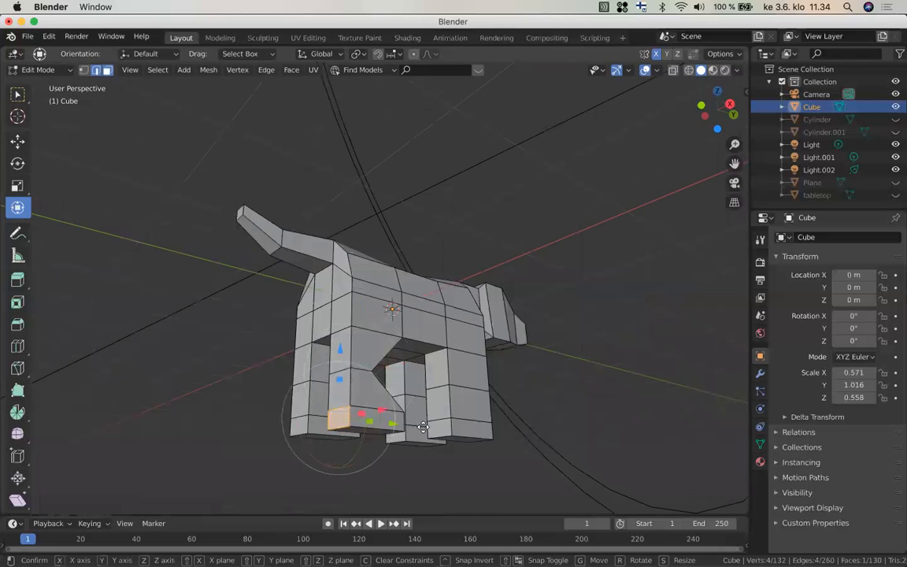
key(y)
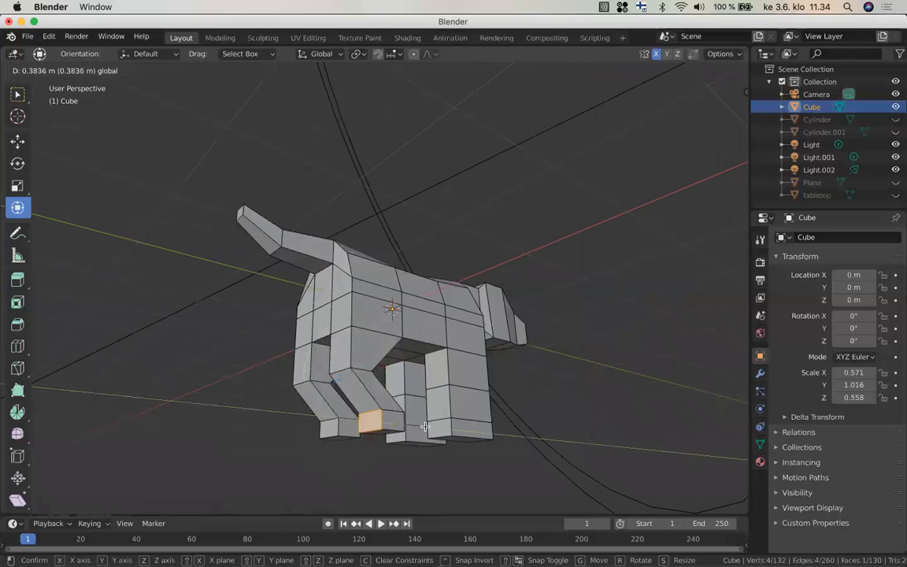
click(423, 426)
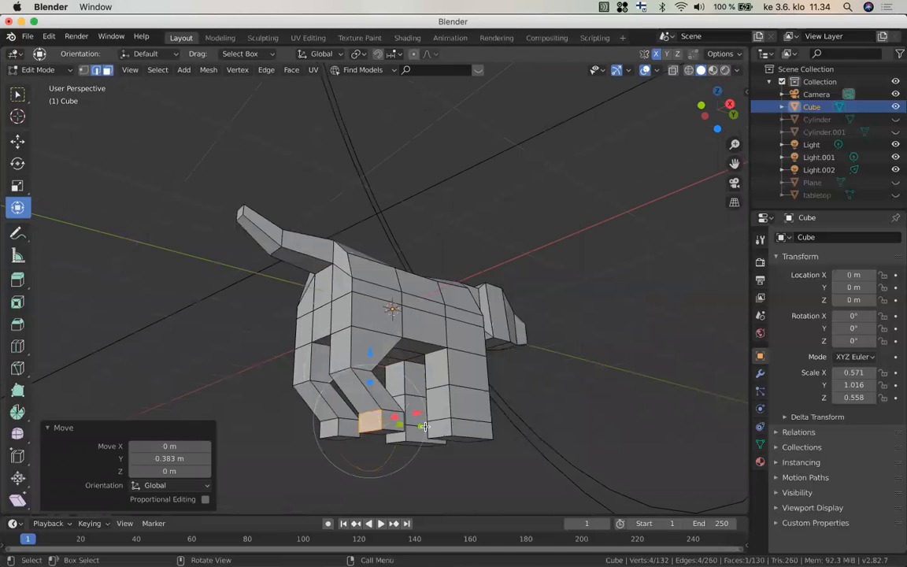
Refine the leg bend by moving a leg edge and the toe edge along Y
click(339, 333)
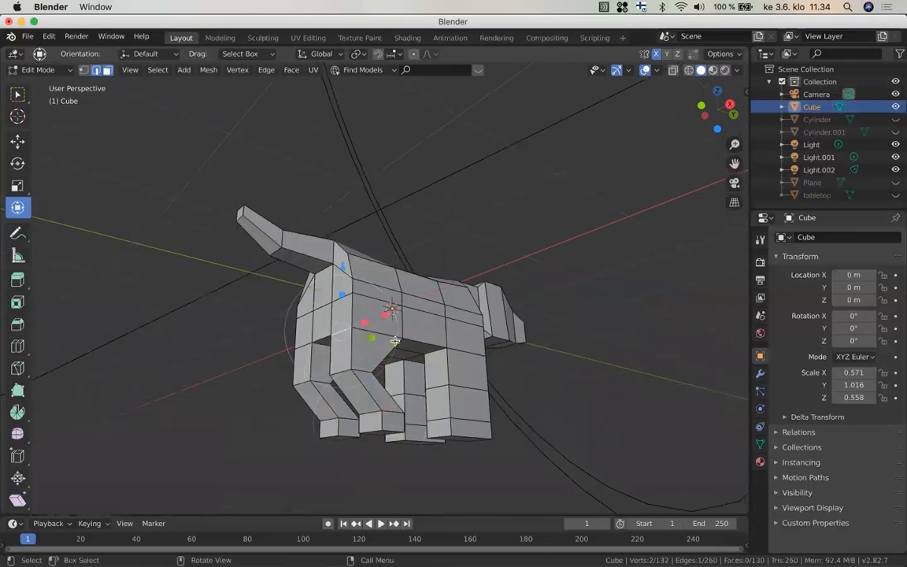
drag(401, 340, 404, 344)
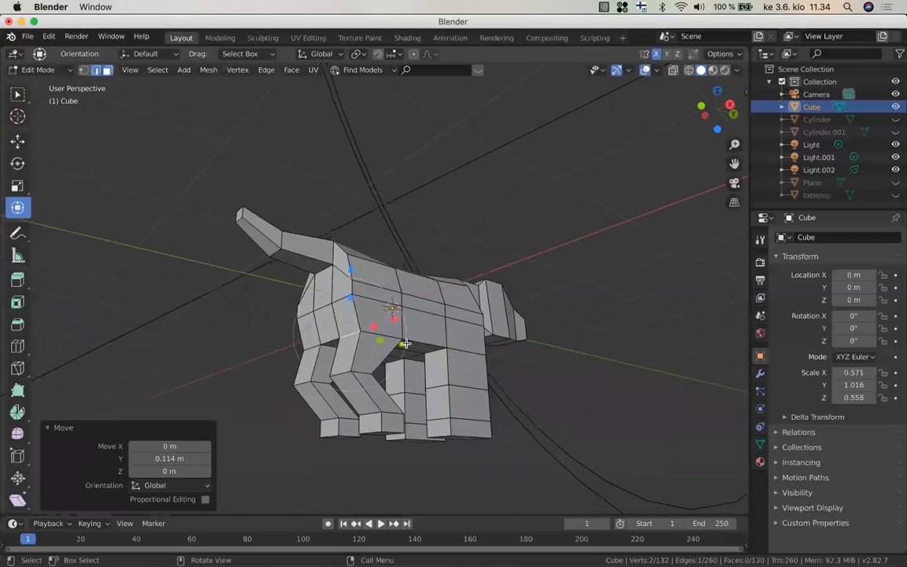
middle_drag(404, 344, 362, 436)
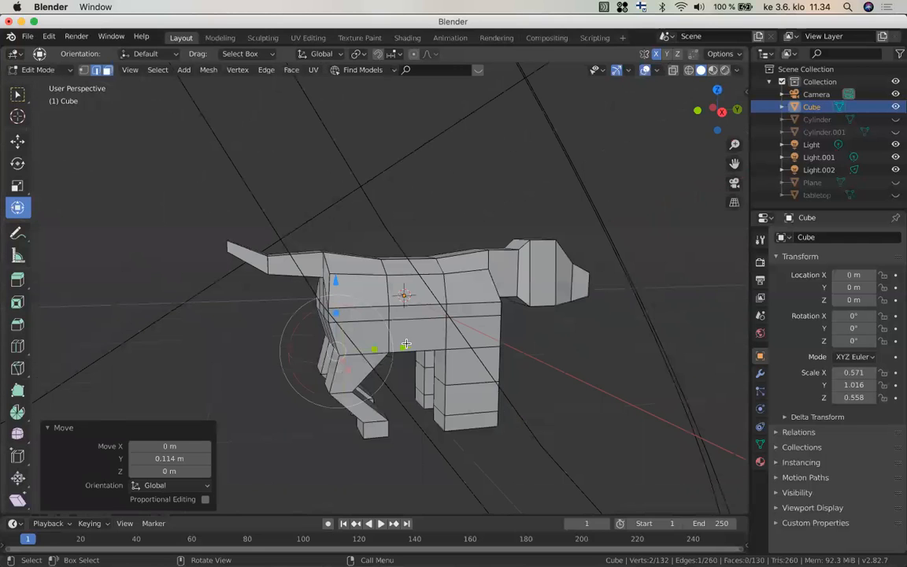
middle_drag(360, 435, 358, 432)
click(358, 432)
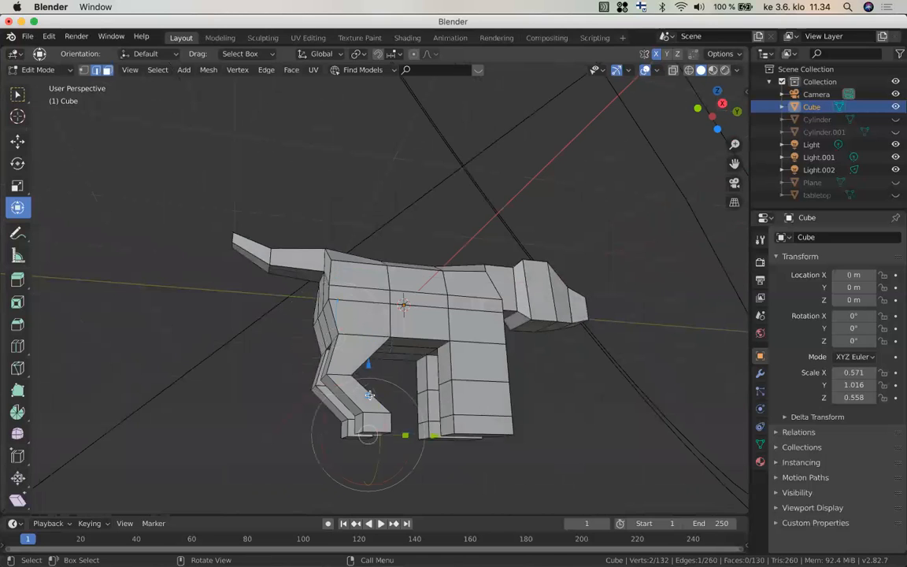
middle_drag(368, 445, 369, 393)
scroll(369, 394, down, 2)
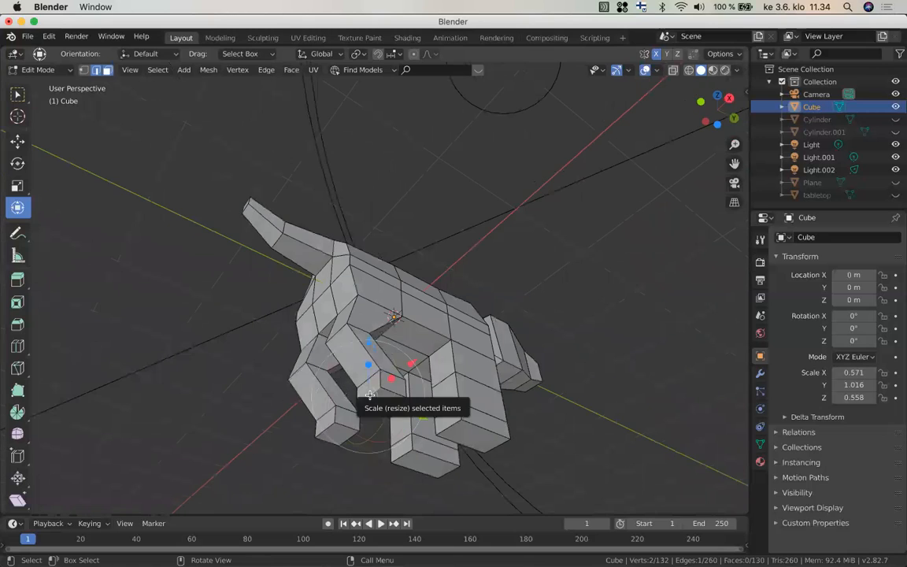
drag(421, 416, 426, 420)
middle_drag(428, 419, 375, 418)
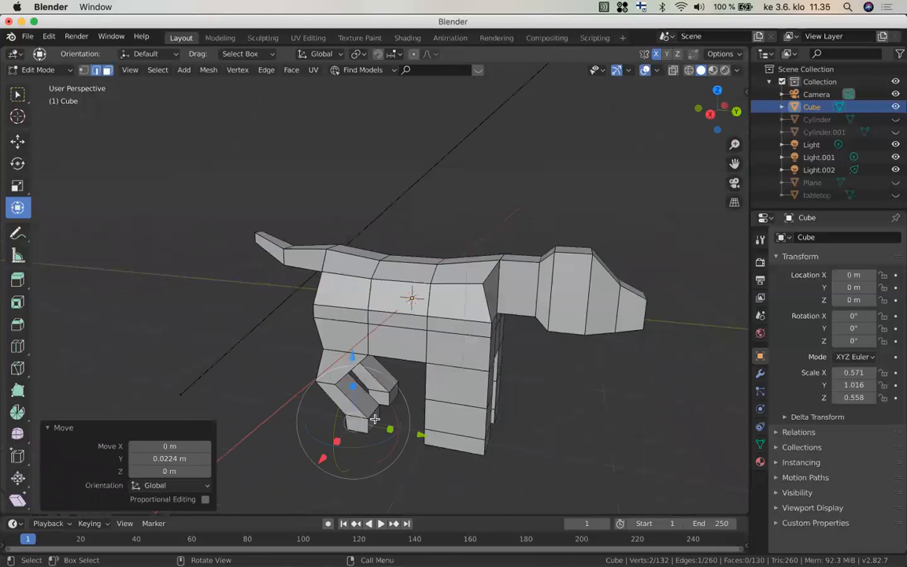
click(374, 419)
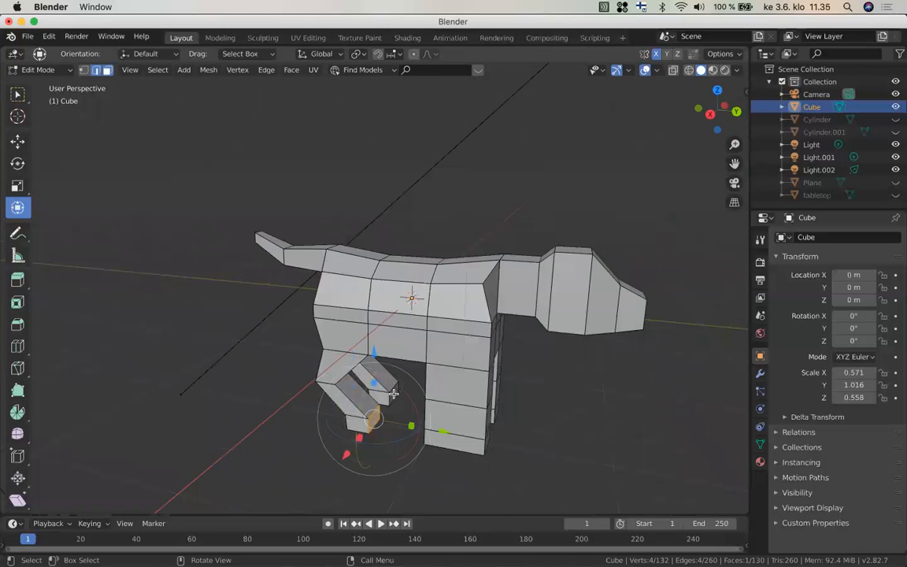
Extrude both hind foot end faces 0.197 m into forward-pointing paws
shift+click(394, 393)
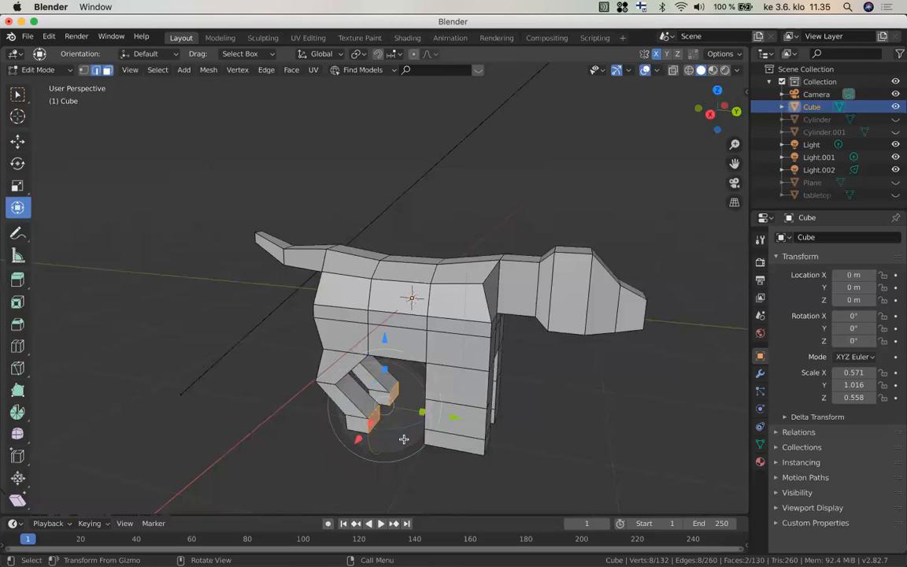
key(e)
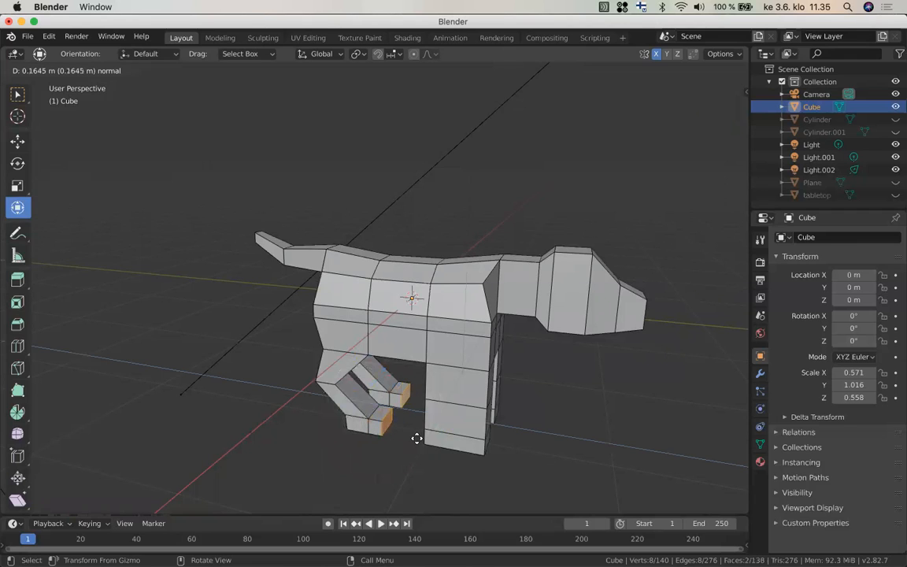
click(418, 438)
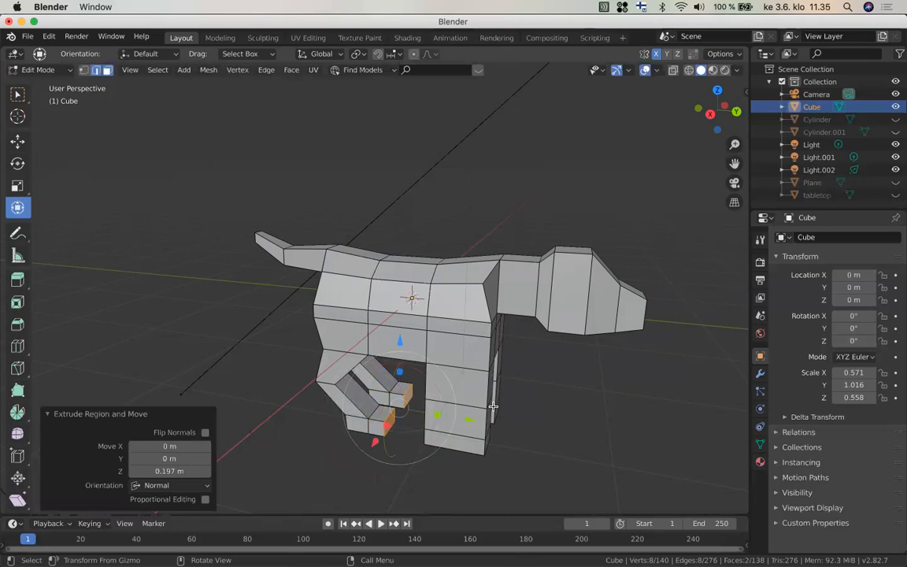
middle_drag(488, 406, 466, 404)
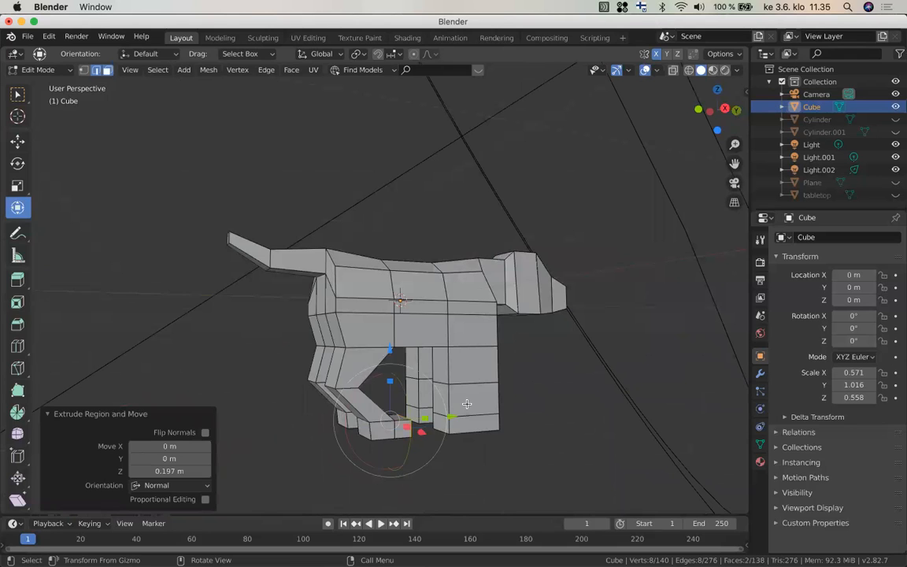
middle_drag(467, 403, 466, 403)
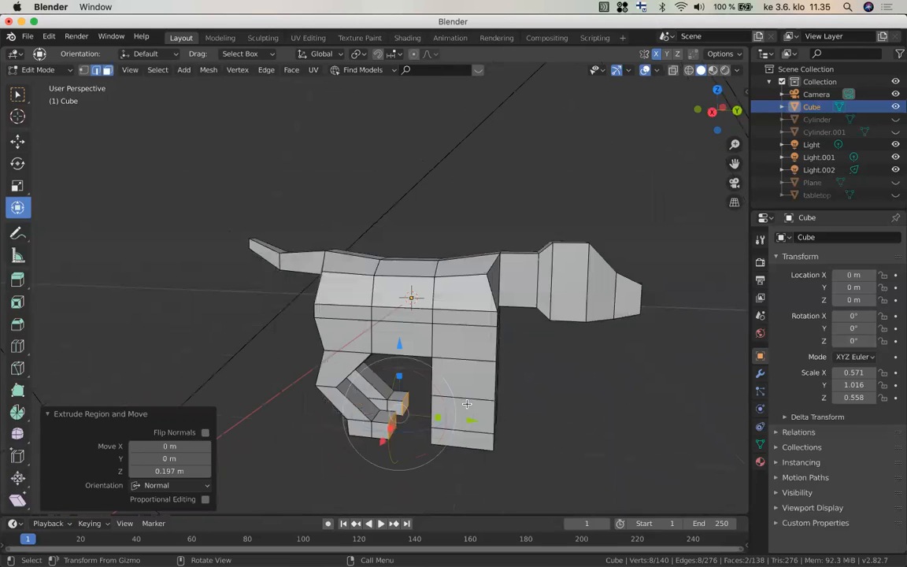
middle_drag(467, 404, 494, 387)
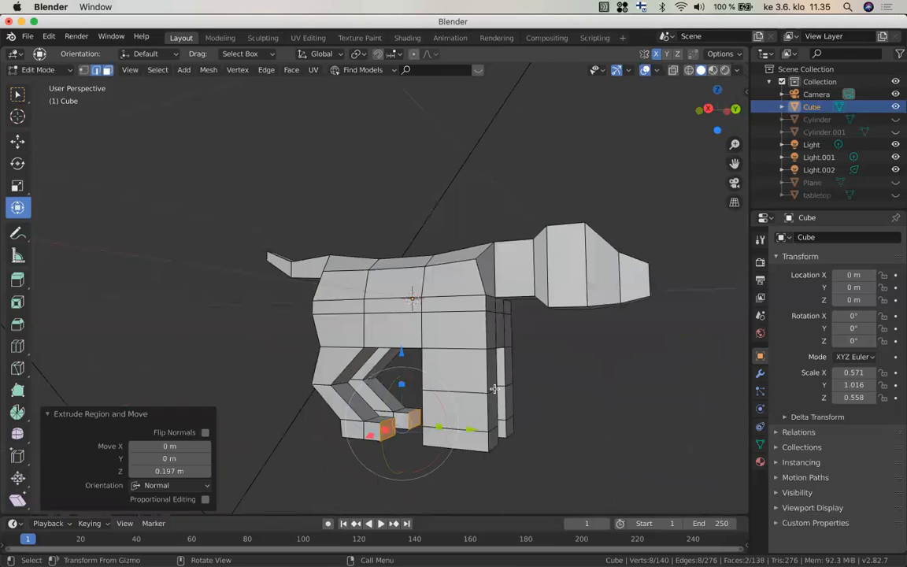
click(493, 388)
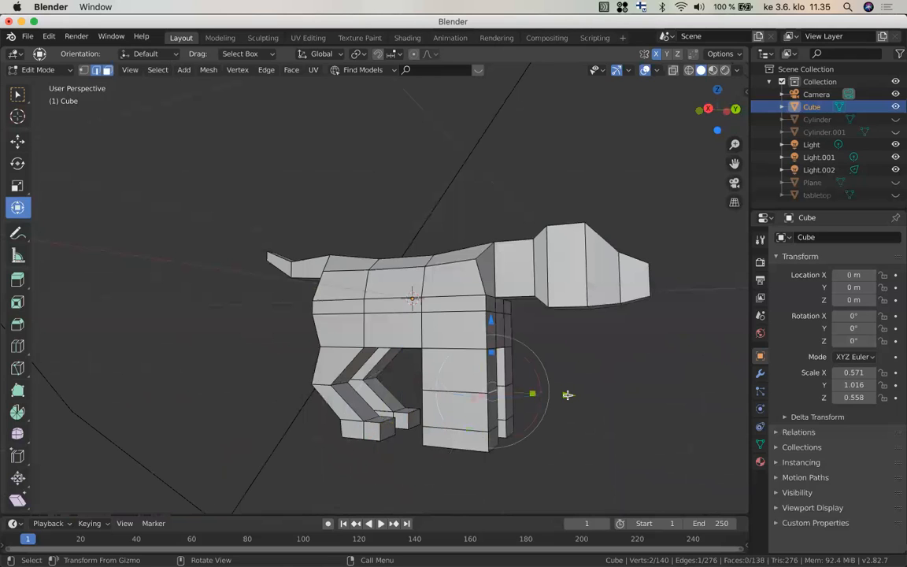
Move a front leg edge and another leg section along Y
drag(540, 397, 543, 399)
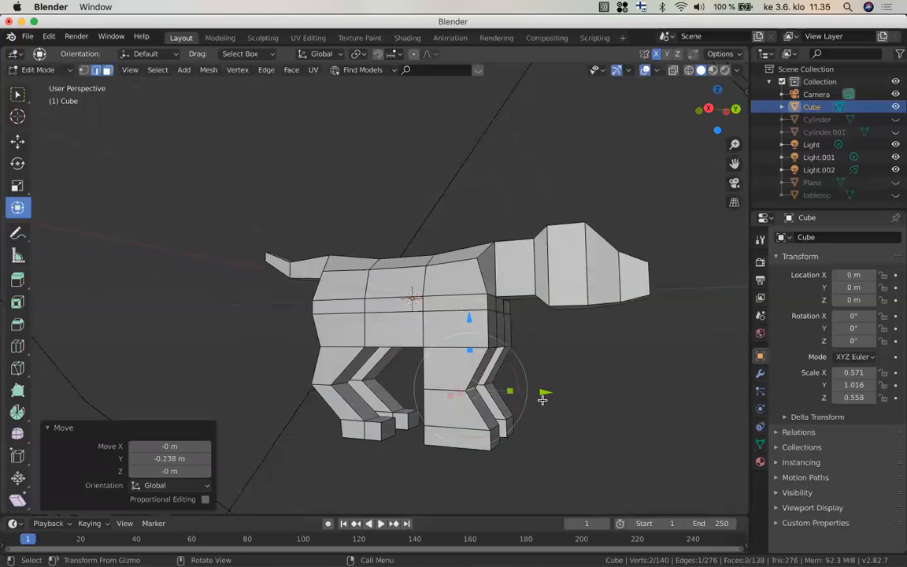
scroll(542, 400, left, 5)
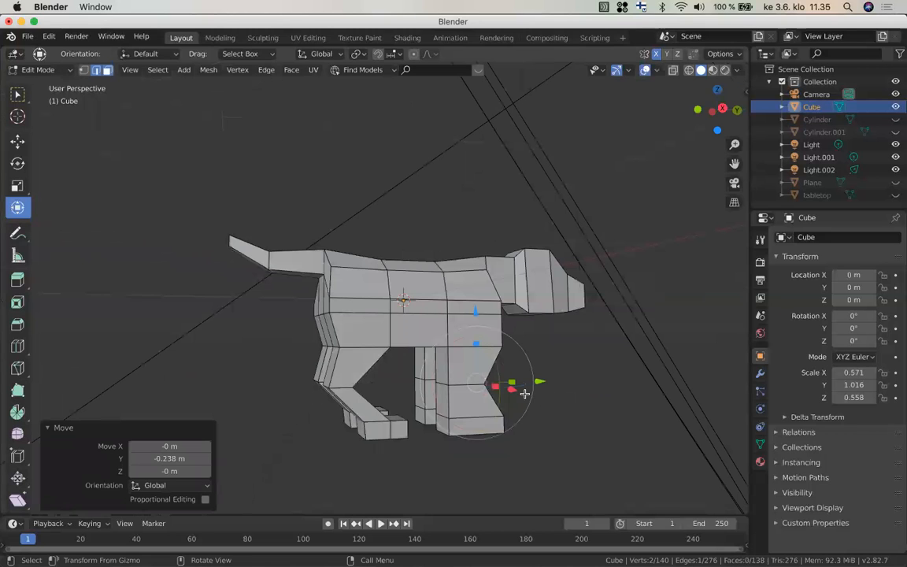
scroll(524, 393, down, 5)
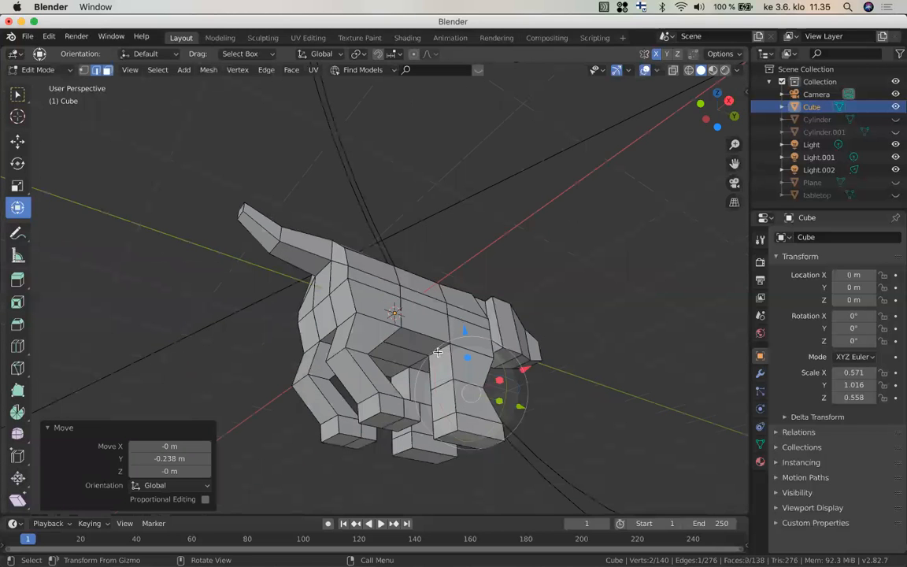
click(437, 351)
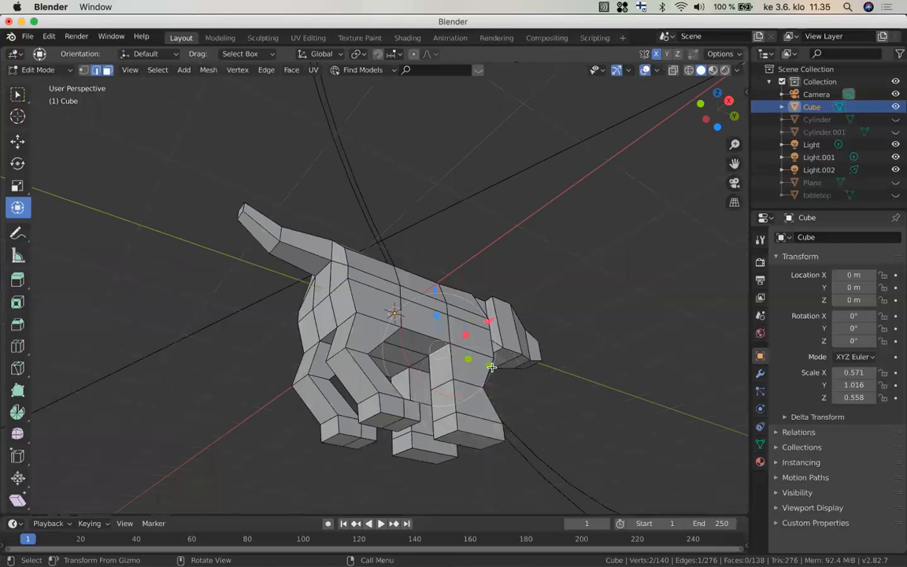
drag(491, 366, 506, 385)
Push the front foot face forward 0.366 m and shift the mid-leg edge 0.173 m
click(448, 424)
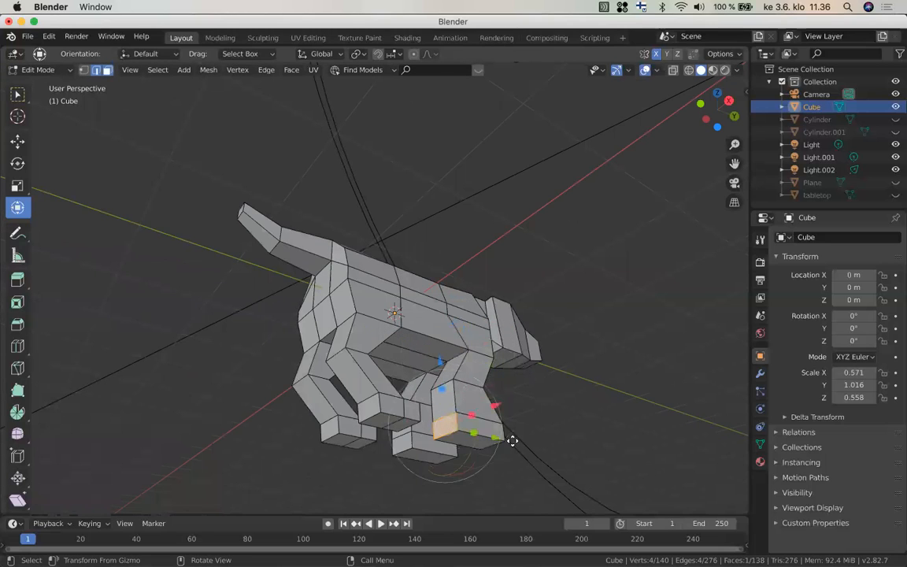
drag(524, 442, 522, 443)
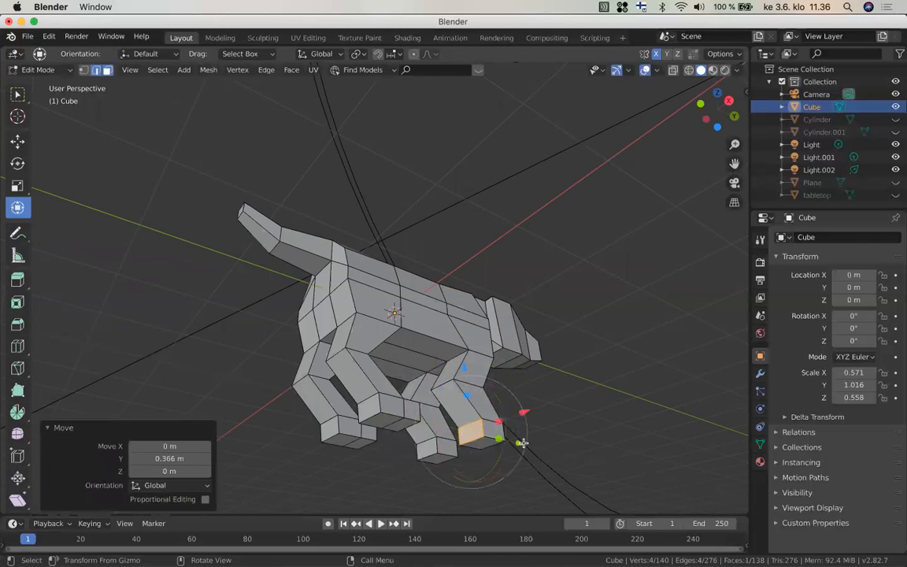
scroll(522, 443, right, 1)
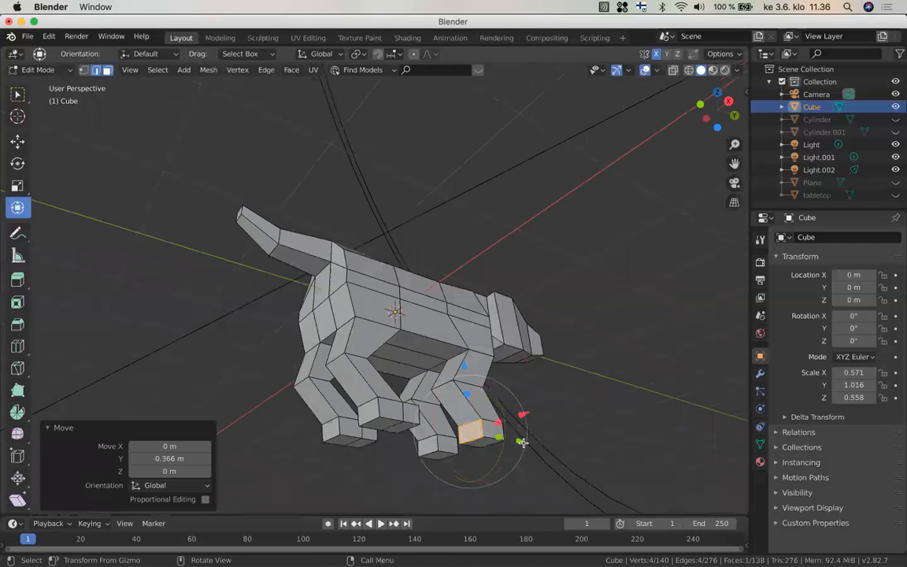
scroll(522, 442, up, 3)
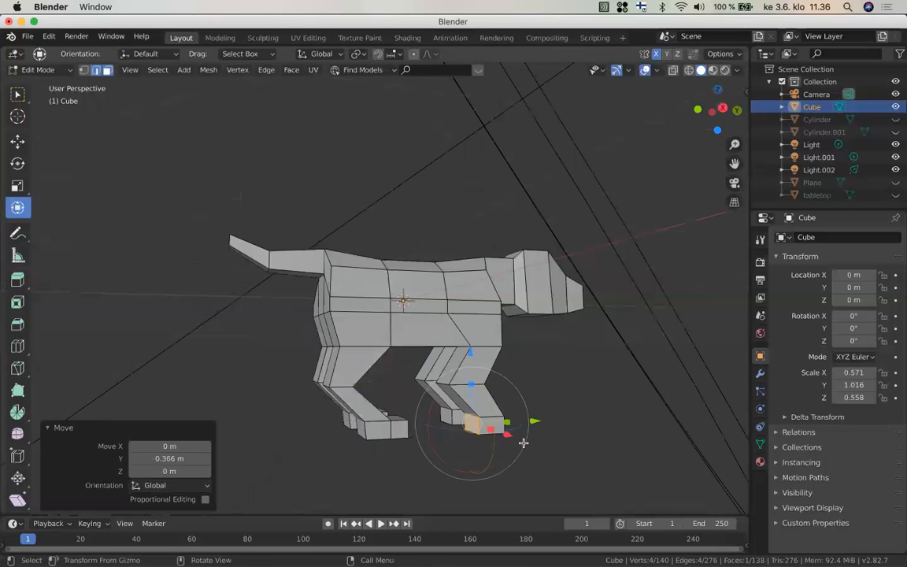
scroll(439, 385, right, 2)
click(439, 386)
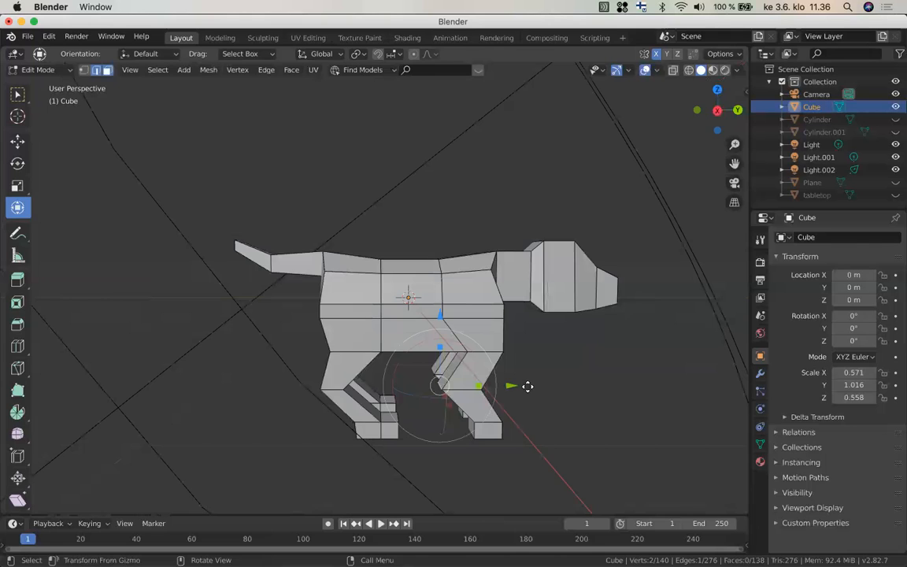
drag(528, 385, 527, 385)
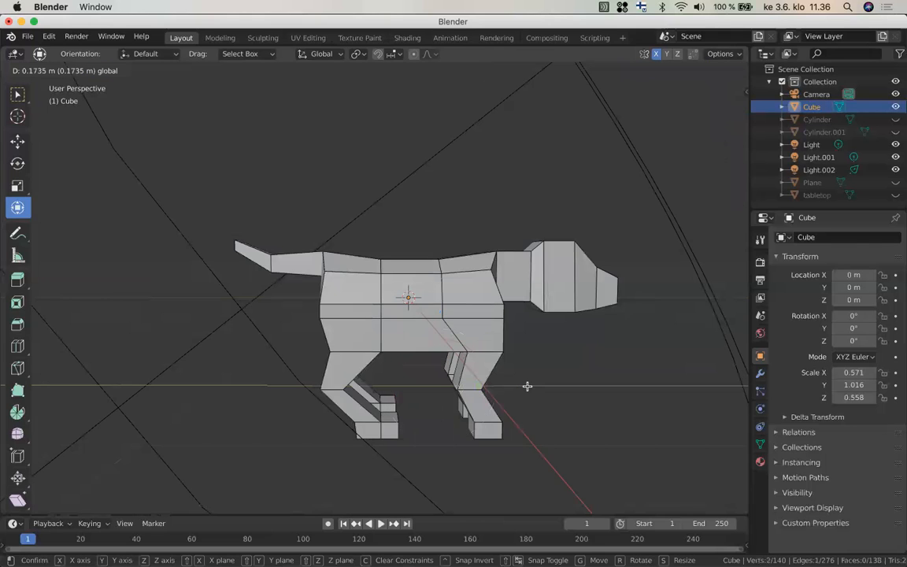
drag(527, 386, 526, 385)
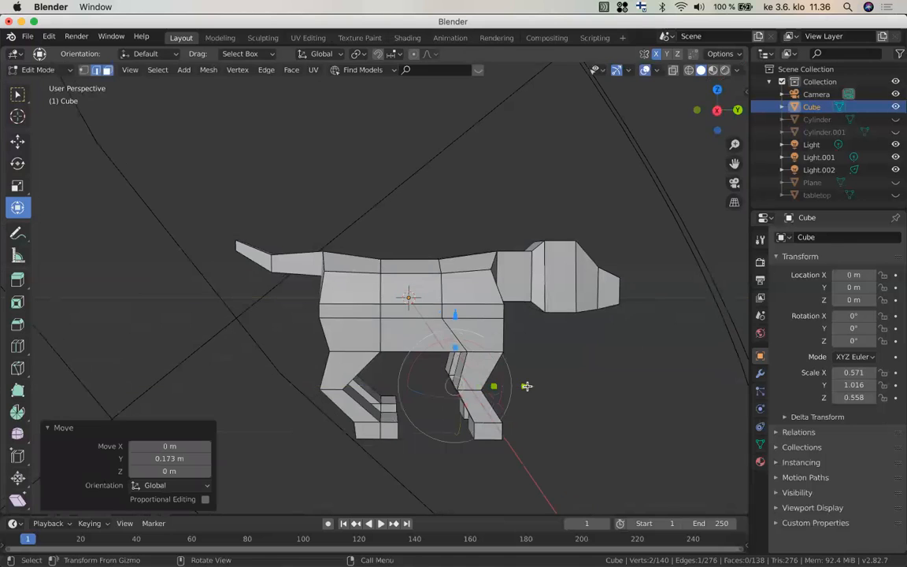
middle_drag(528, 386, 520, 417)
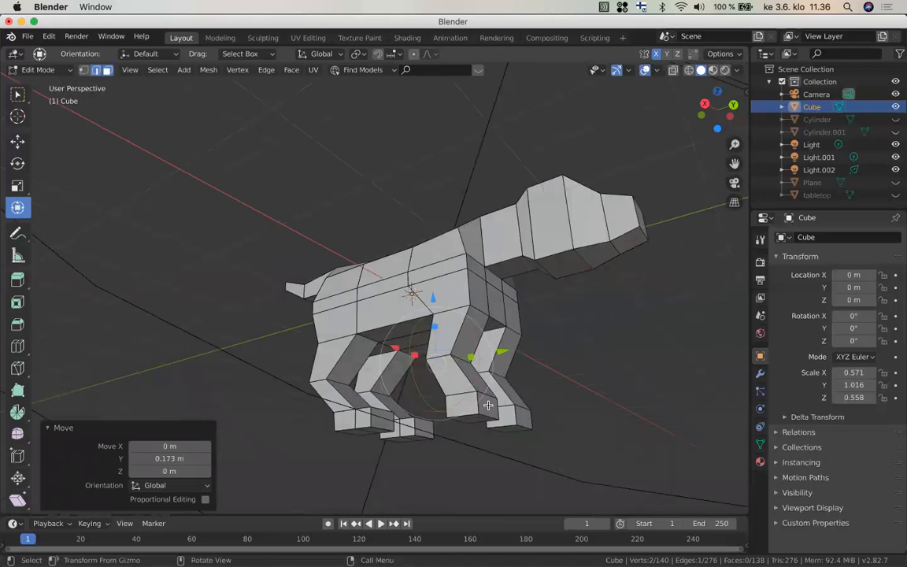
Extrude both front leg bottom faces 0.153 m outward into paws
click(488, 406)
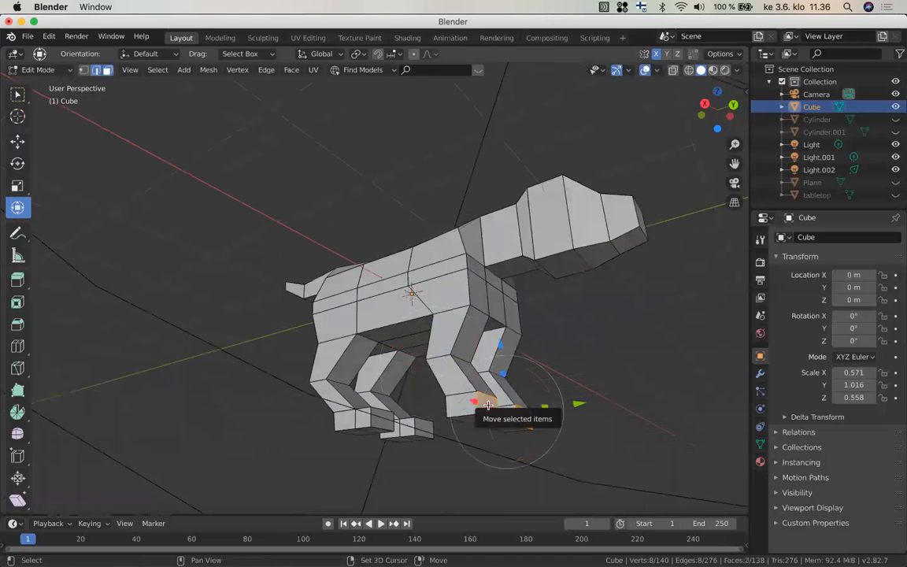
shift+click(523, 414)
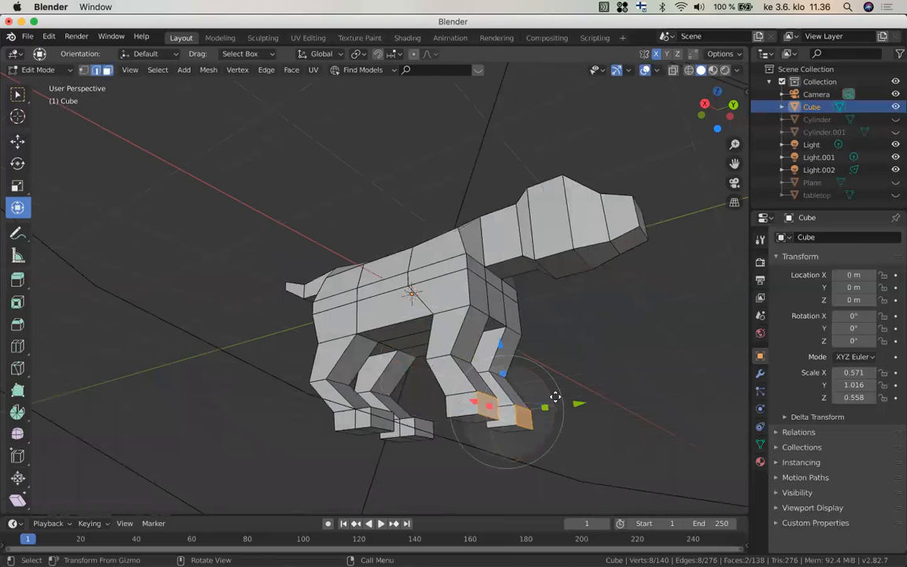
key(e)
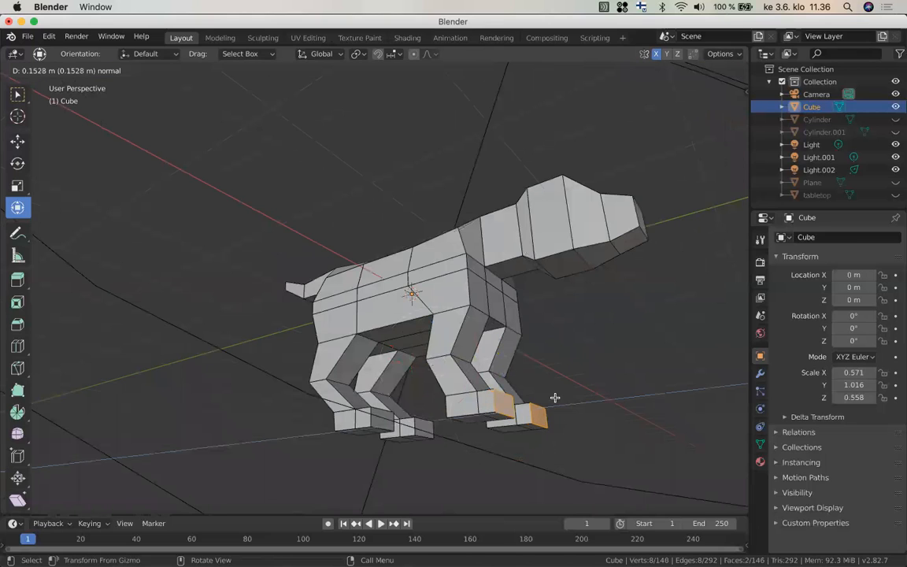
click(555, 397)
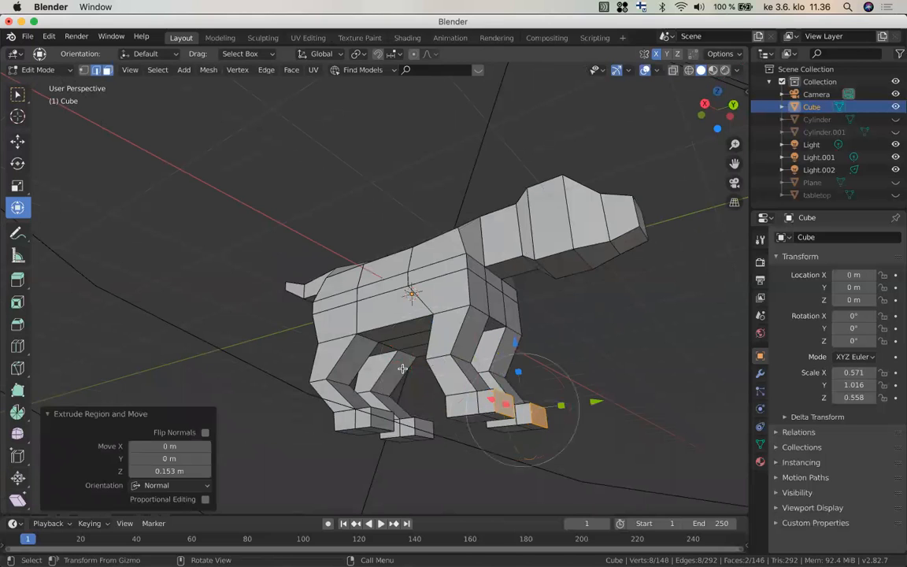
scroll(408, 328, down, 3)
click(408, 328)
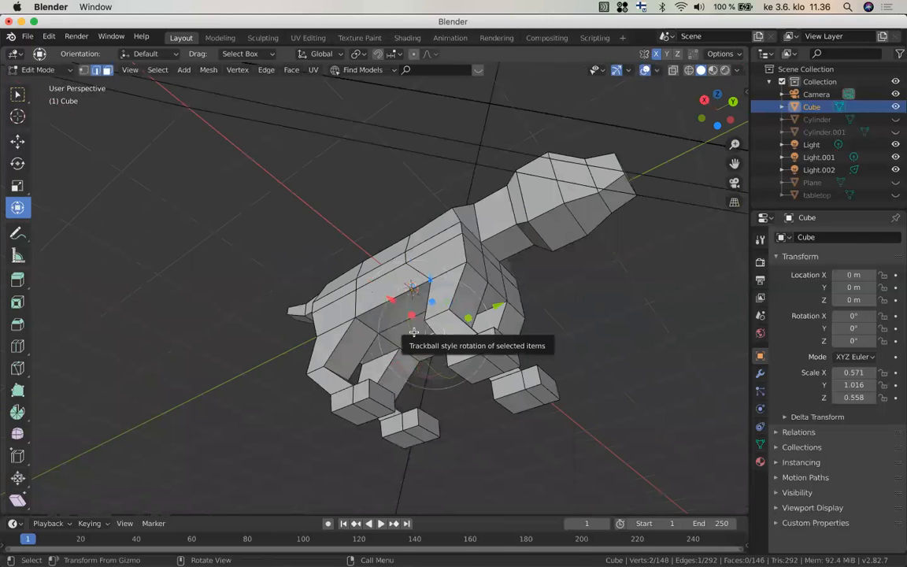
key(alt+a)
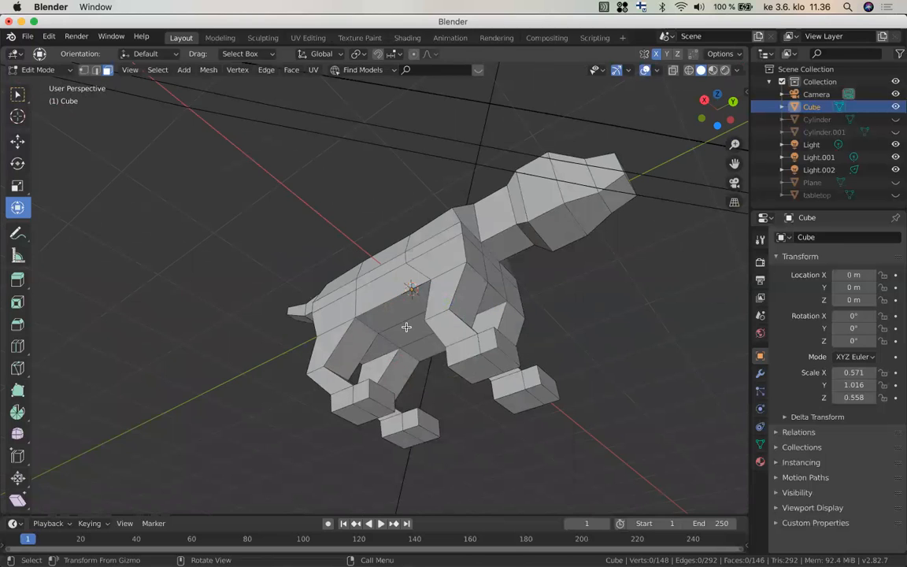
Lower the belly face about 0.069 m along Z
click(406, 327)
scroll(406, 326, down, 1)
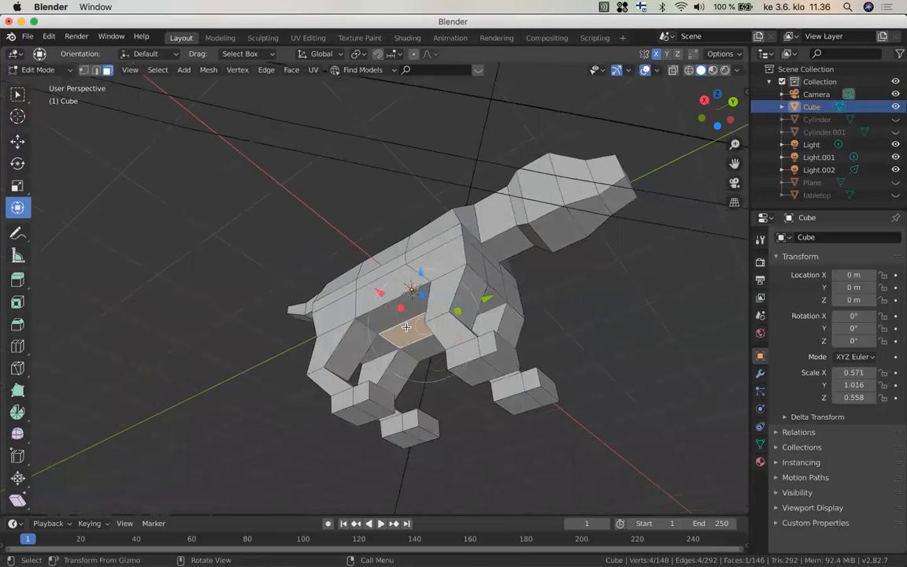
scroll(422, 274, up, 3)
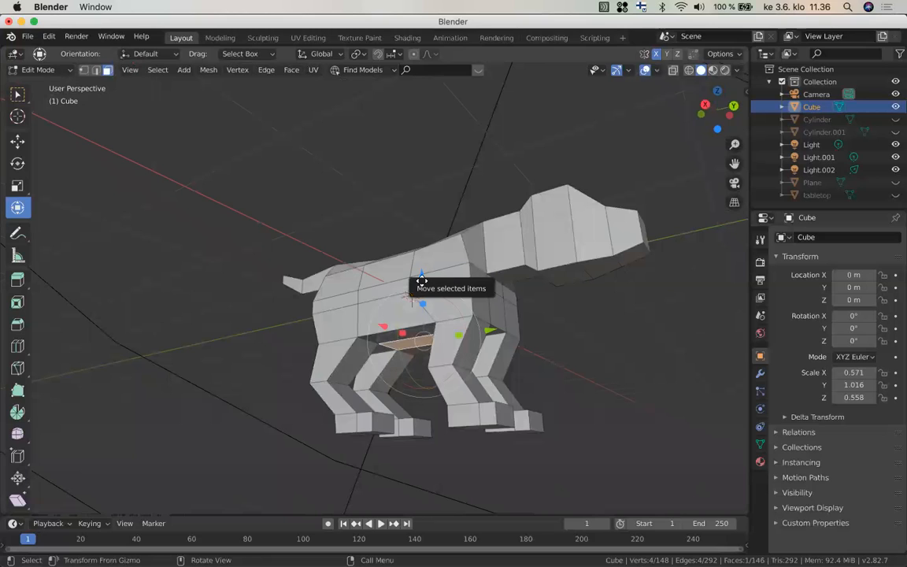
drag(423, 282, 423, 284)
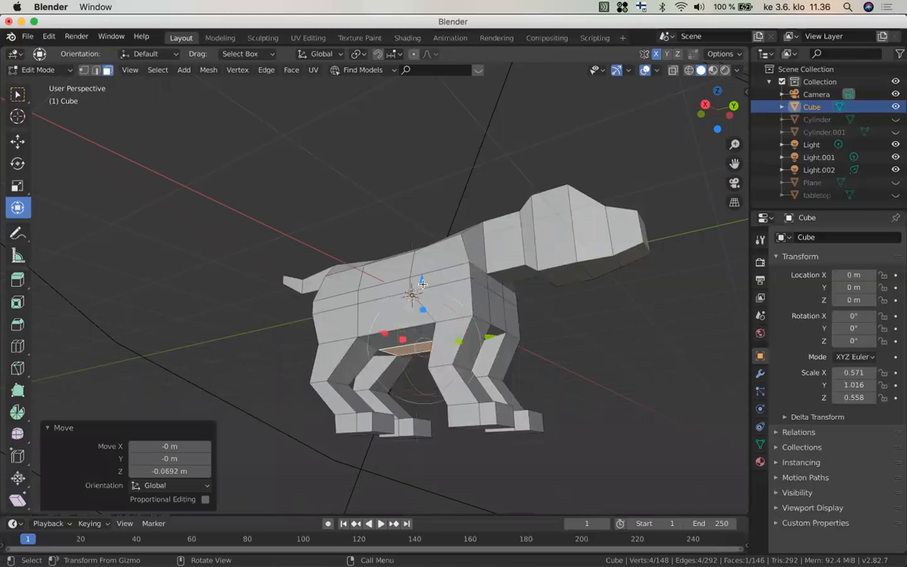
scroll(423, 284, up, 1)
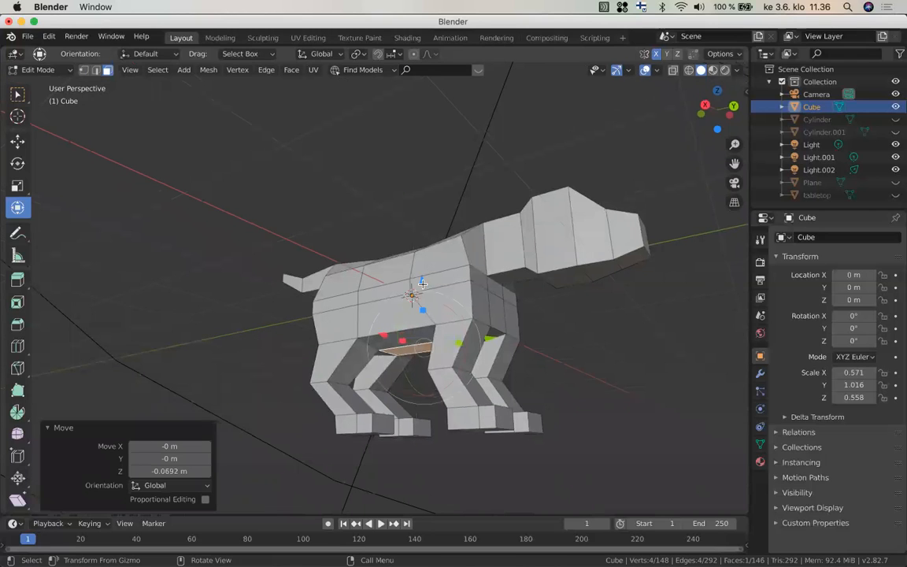
scroll(422, 284, up, 5)
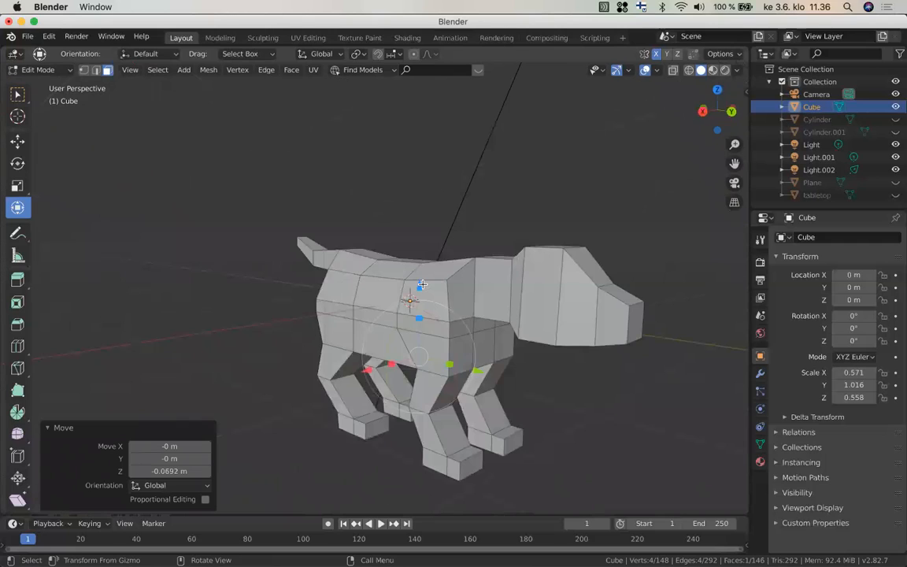
scroll(422, 284, right, 5)
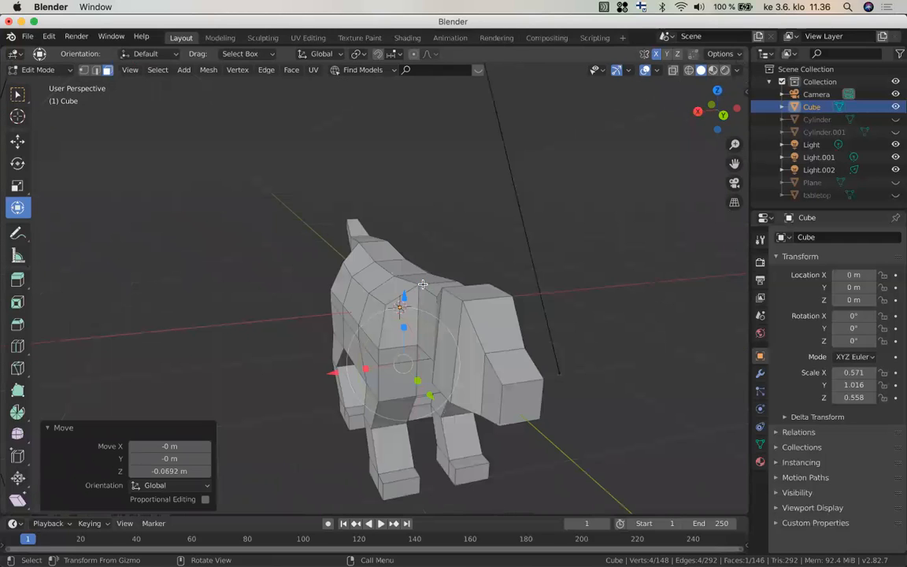
In edge select mode, scale an edge at the front of the snout
click(524, 380)
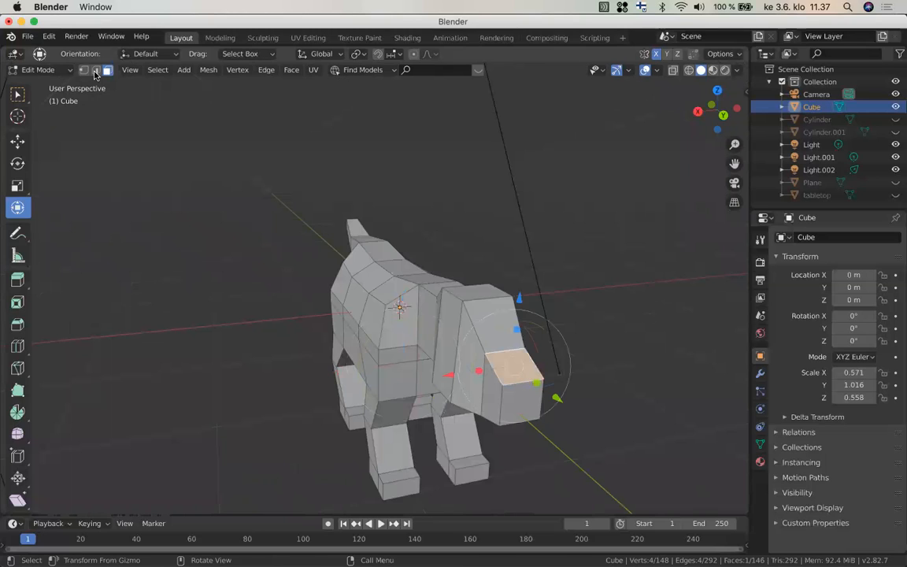
key(2)
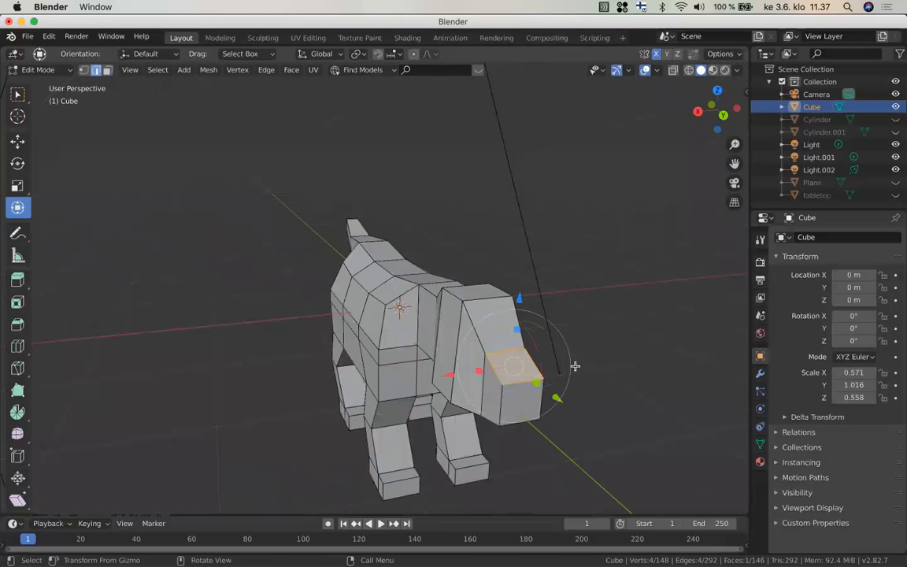
click(491, 386)
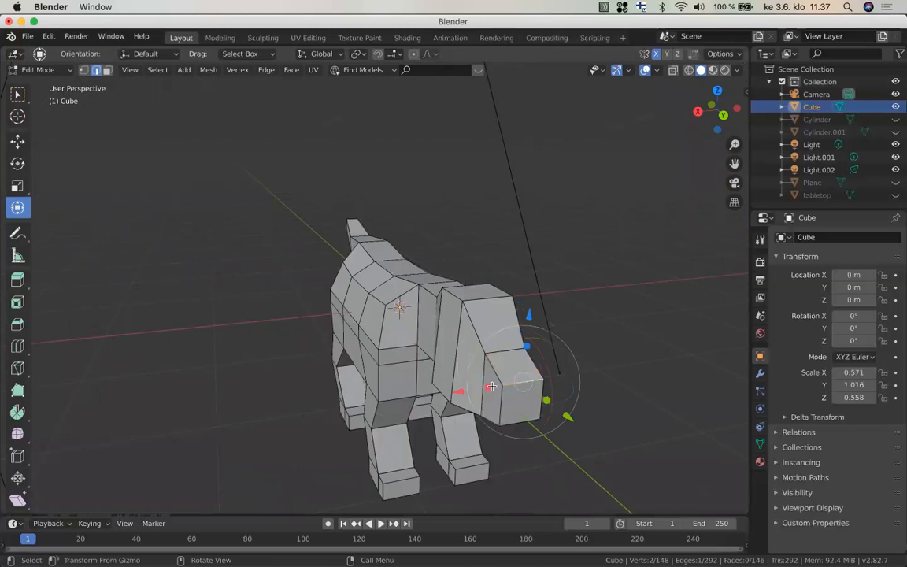
drag(491, 386, 485, 394)
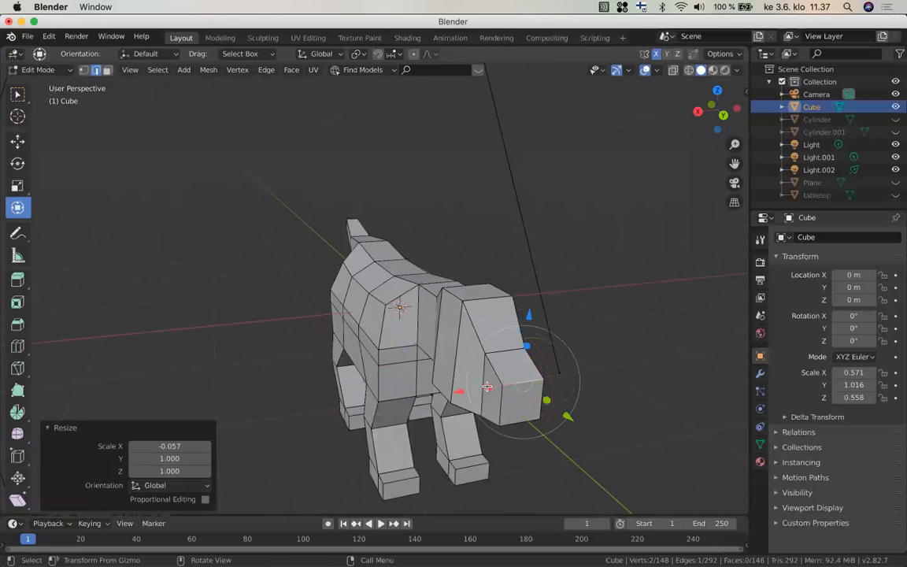
key(super+z)
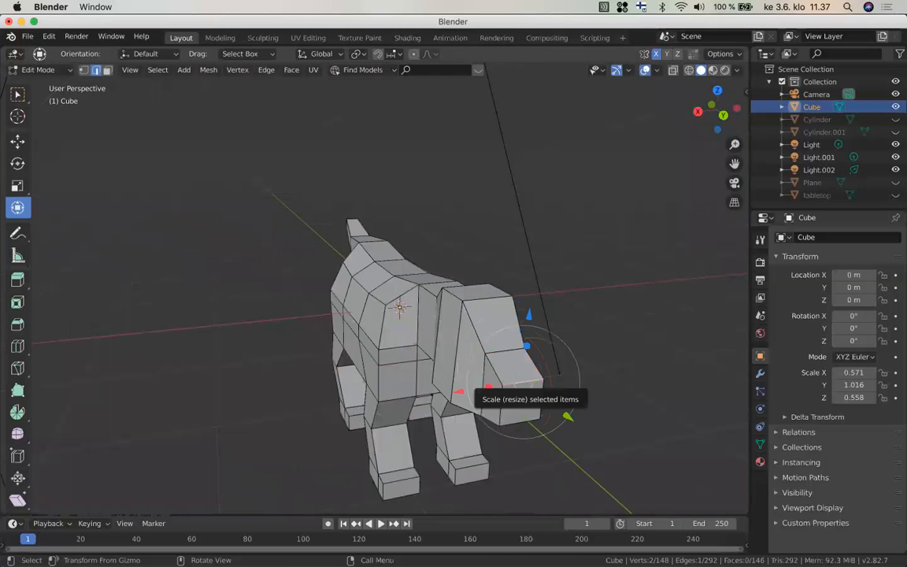
drag(501, 382, 502, 382)
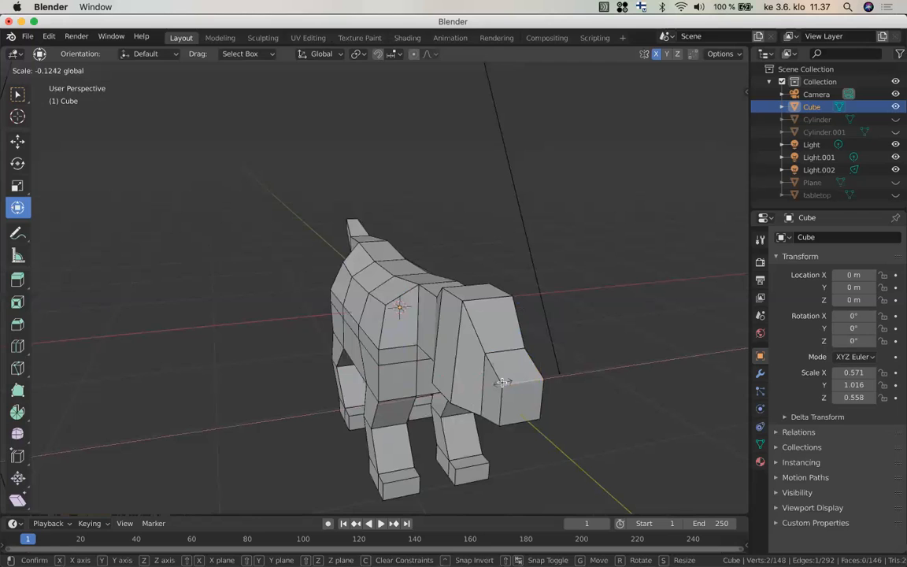
drag(447, 399, 444, 407)
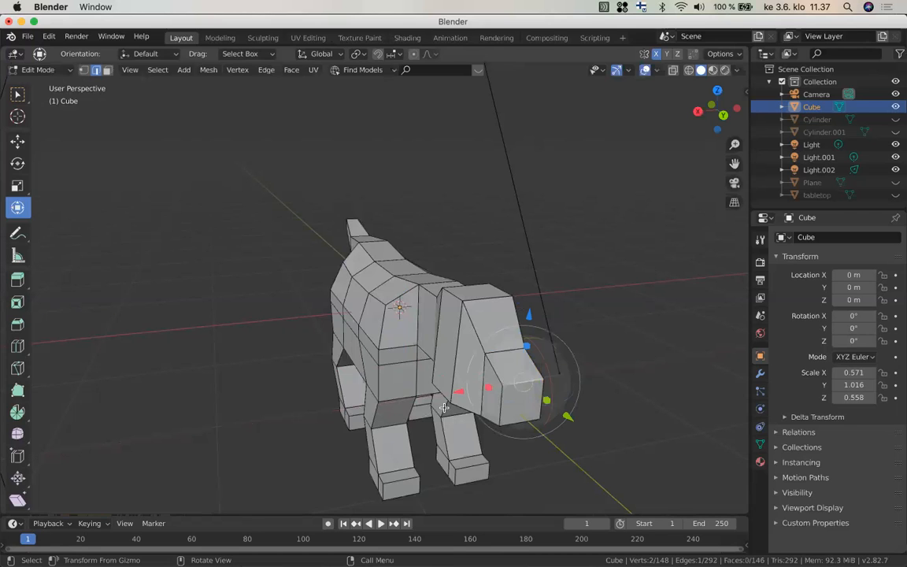
middle_drag(444, 407, 400, 367)
drag(465, 405, 483, 404)
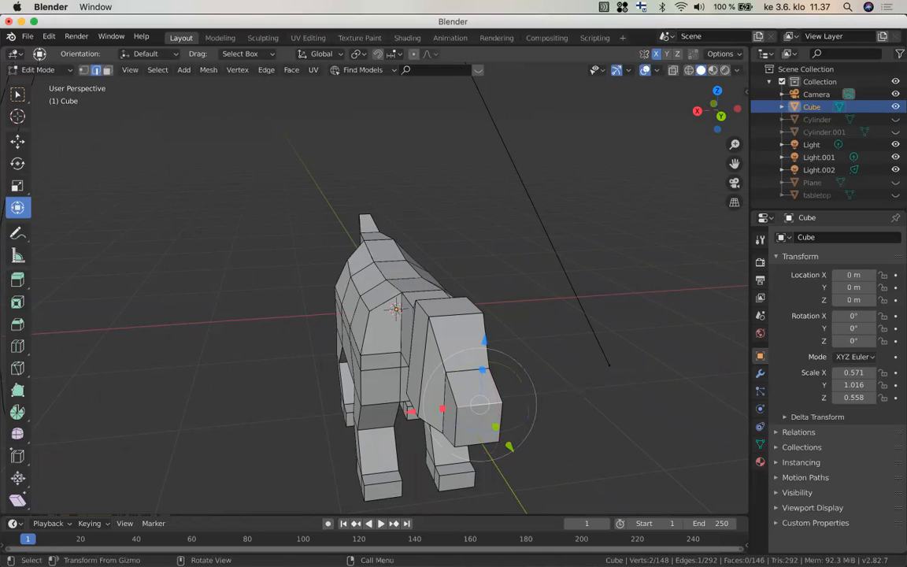
Scale the front head block to 0.194 along X to narrow the snout
key(s)
key(x)
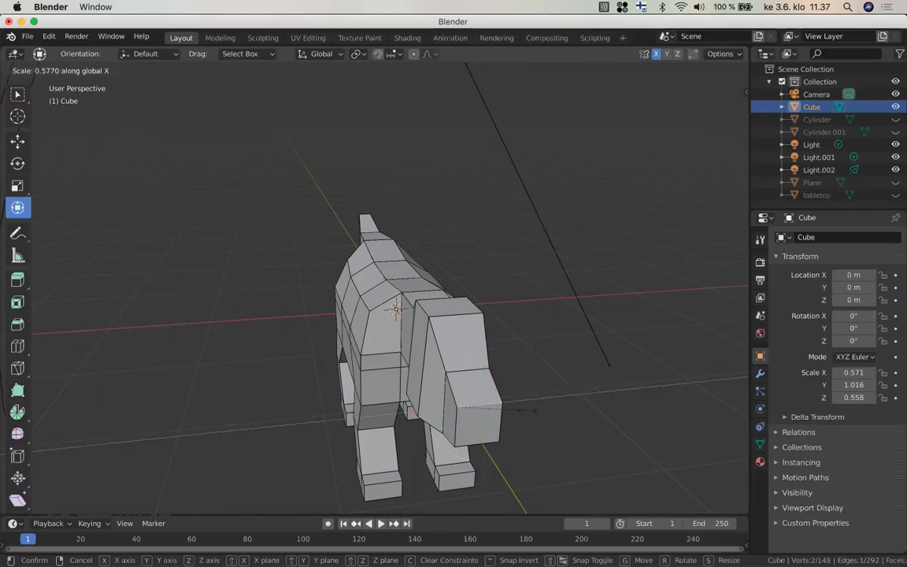
click(478, 415)
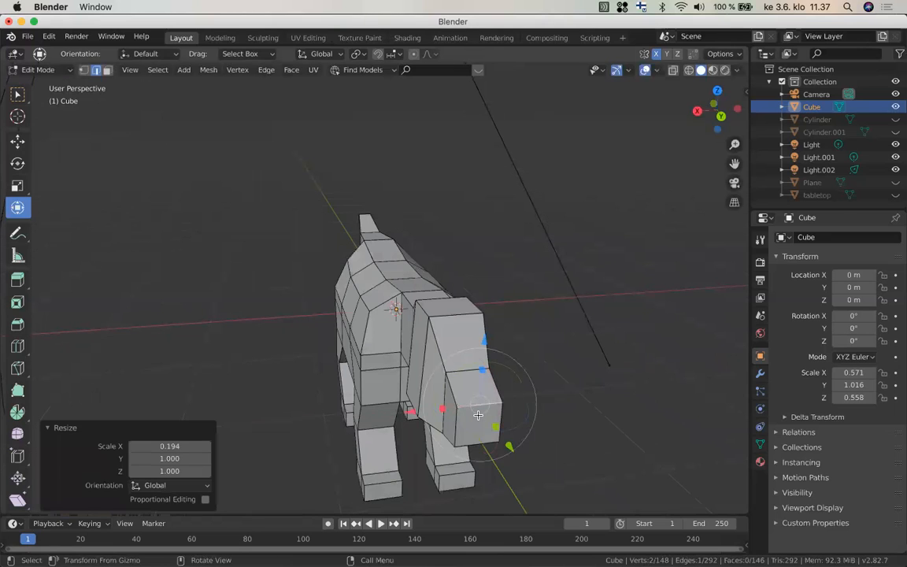
click(498, 369)
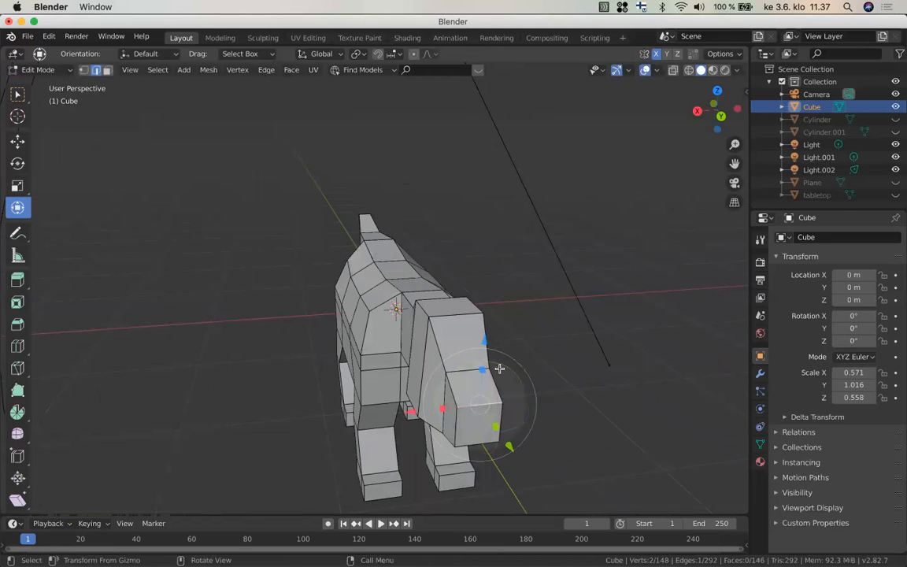
scroll(499, 369, down, 3)
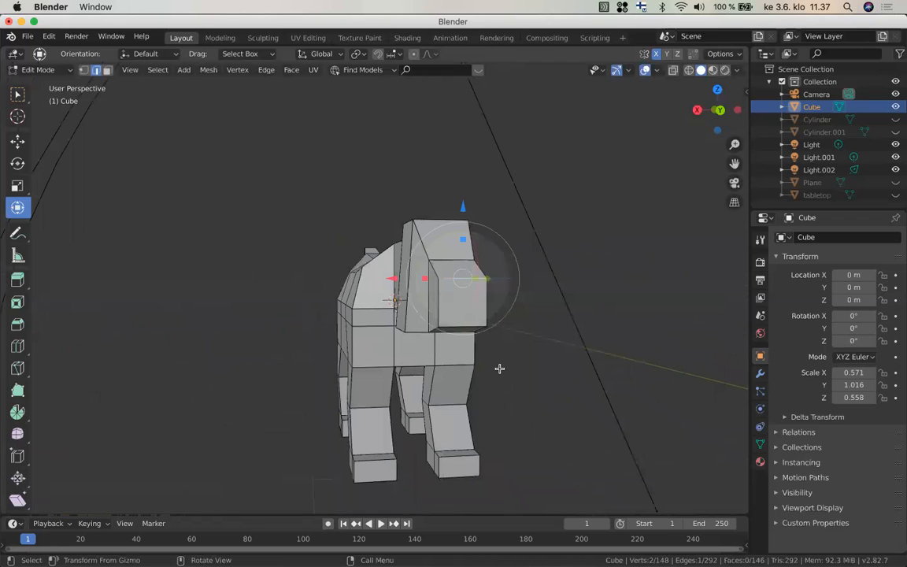
scroll(499, 369, right, 1)
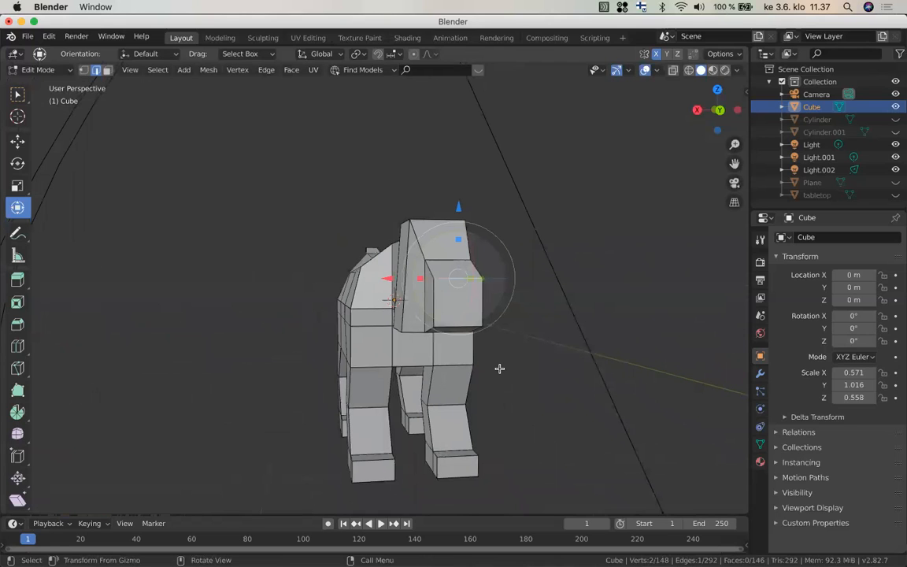
scroll(499, 368, up, 3)
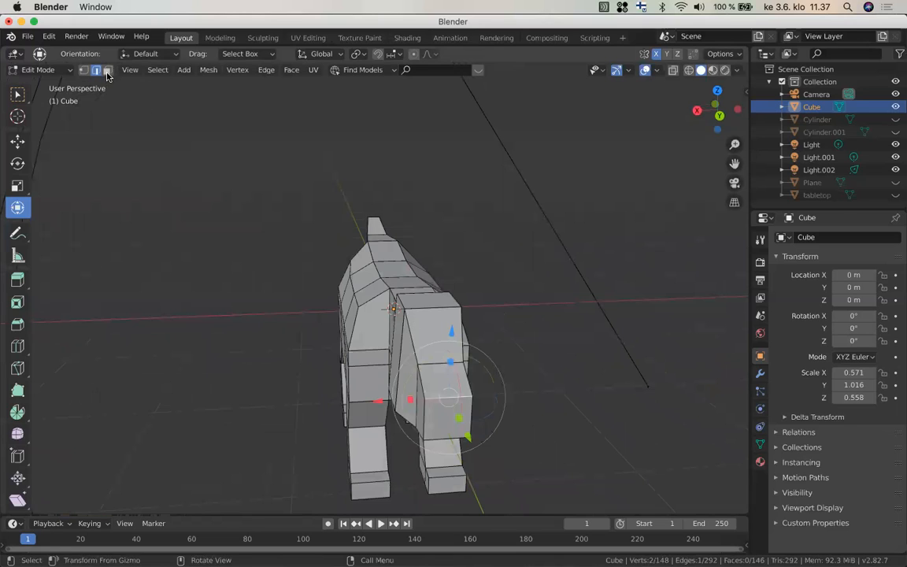
In face select mode, pick the head's front face and resize it along X
key(3)
click(458, 423)
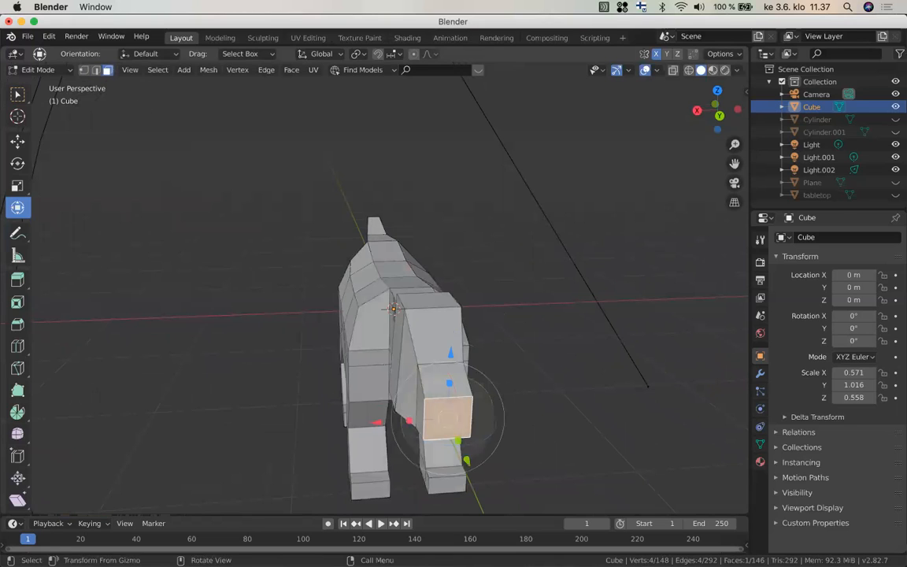
drag(408, 420, 427, 421)
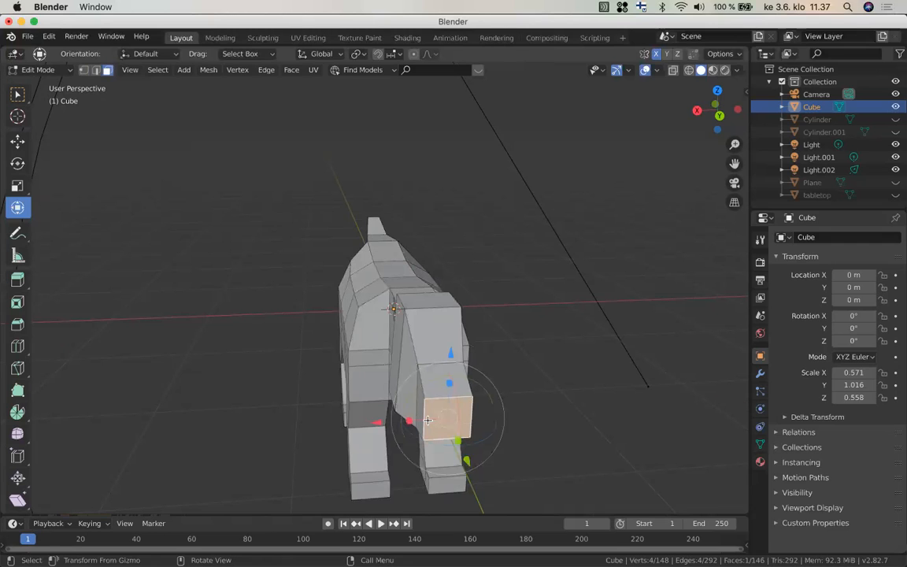
scroll(427, 420, down, 3)
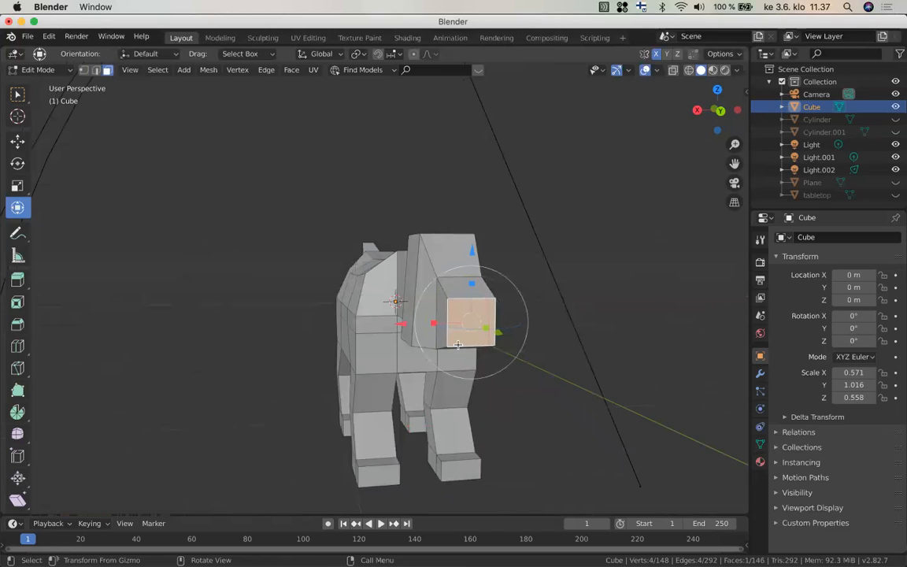
scroll(458, 344, up, 3)
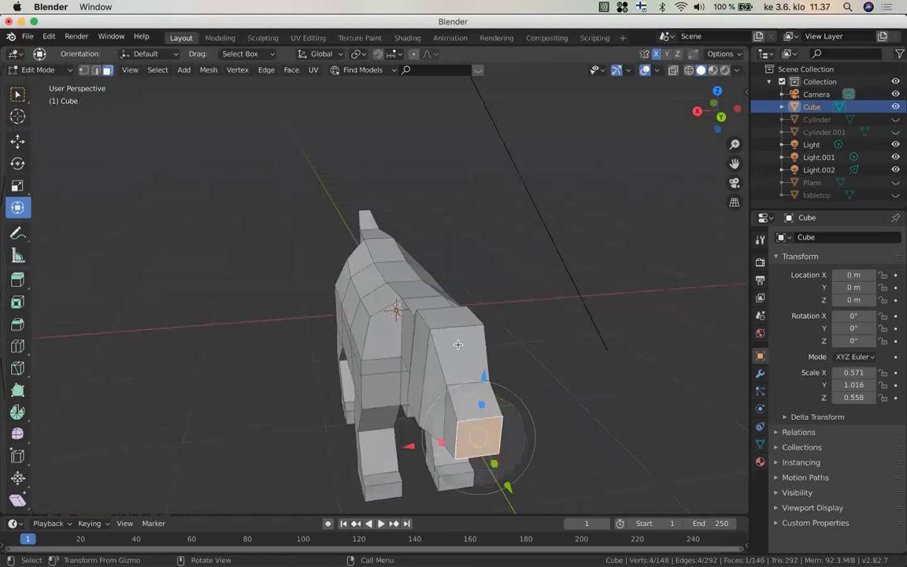
scroll(457, 344, down, 2)
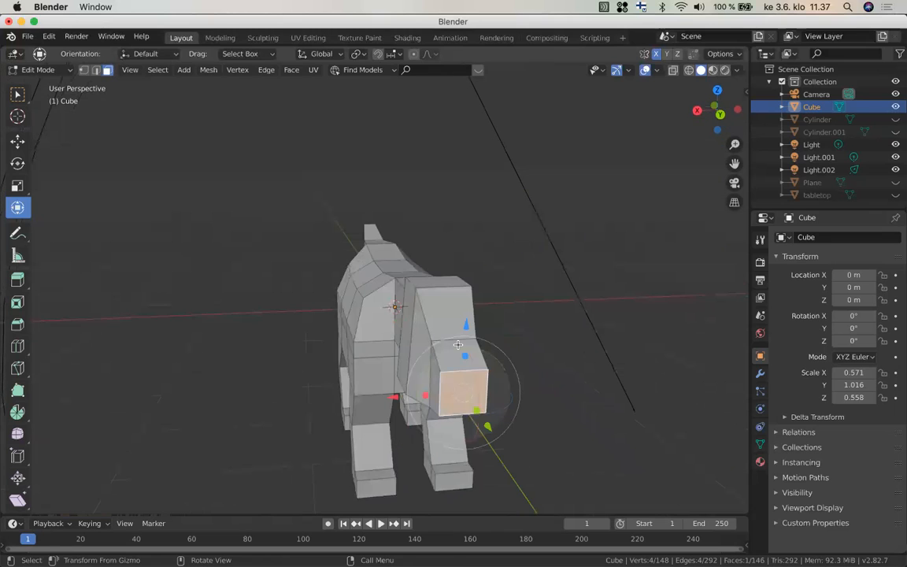
scroll(458, 344, down, 3)
scroll(458, 344, right, 3)
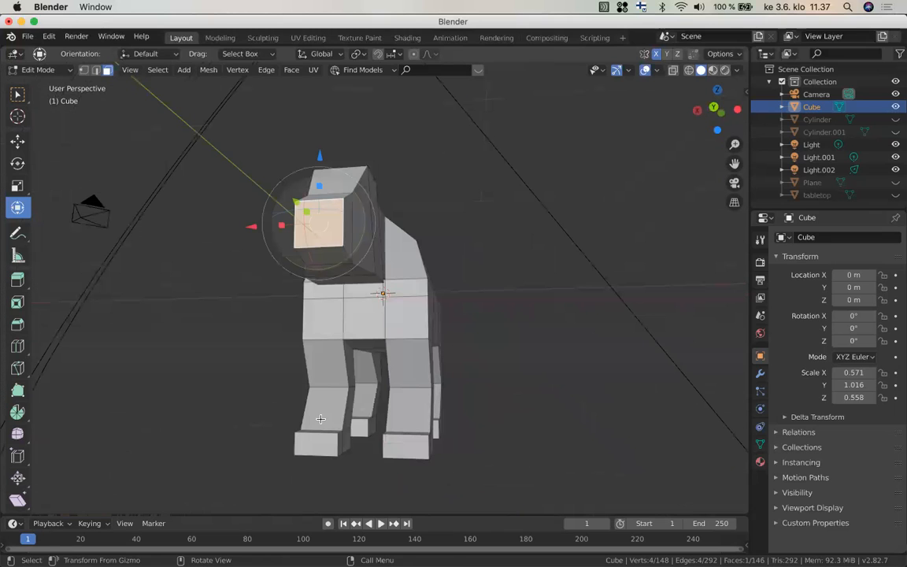
scroll(320, 419, down, 1)
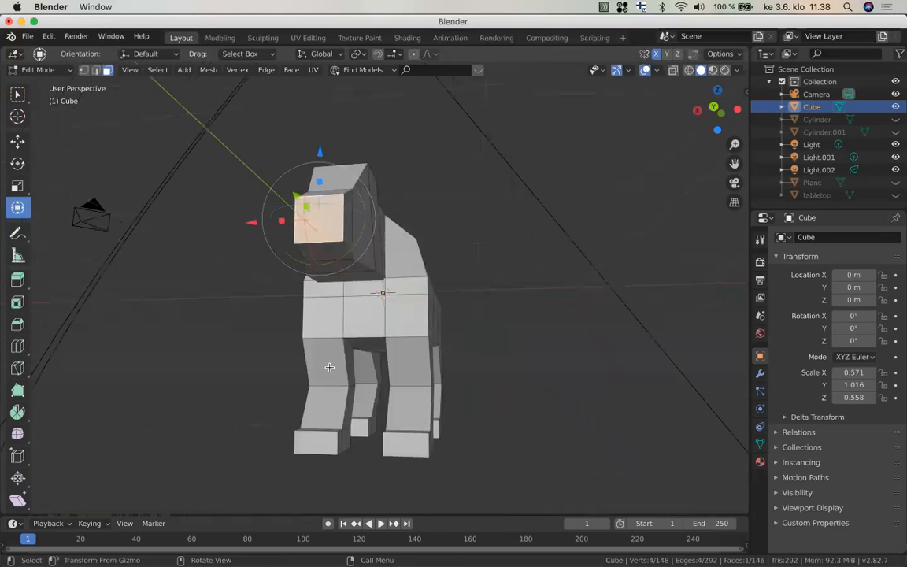
Move the dog's front-leg face -0.11 m along X to bend the lower leg
click(350, 401)
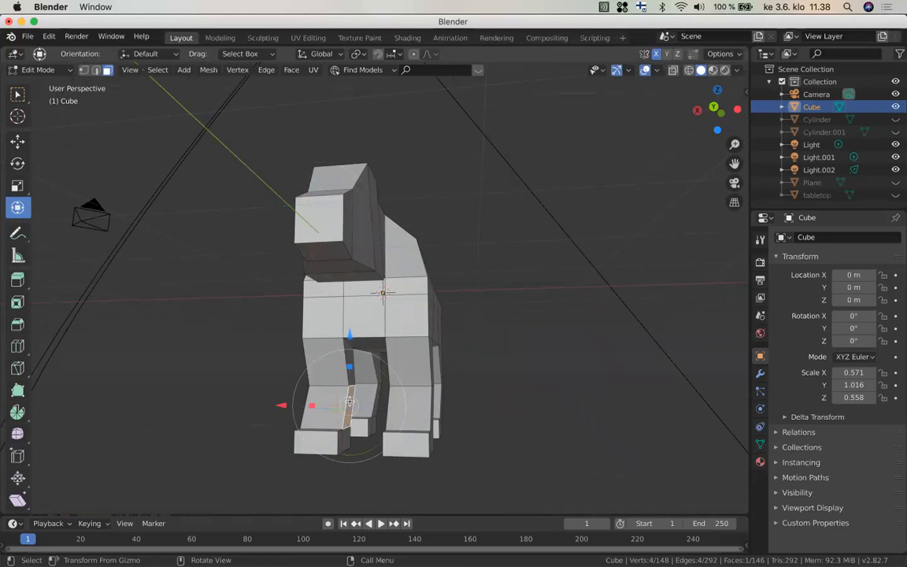
drag(281, 405, 269, 405)
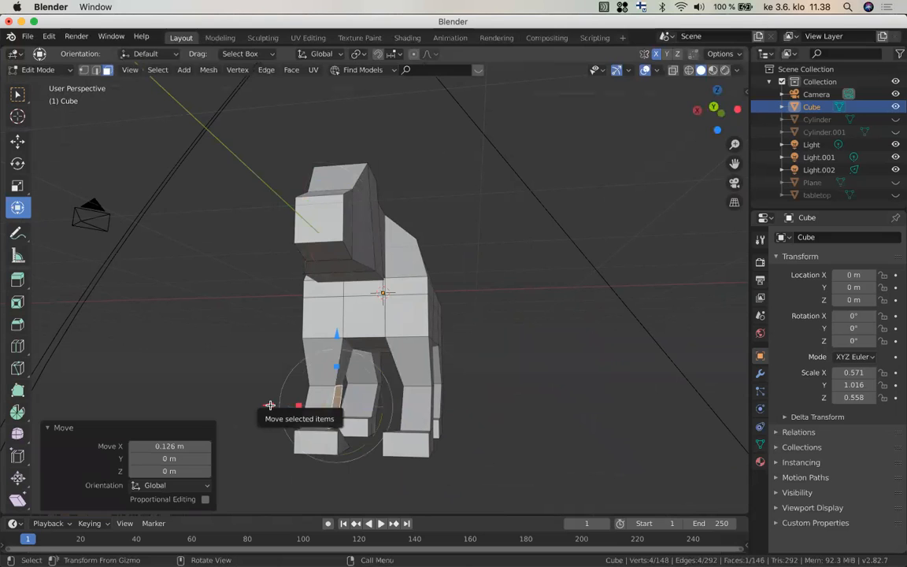
scroll(270, 405, down, 1)
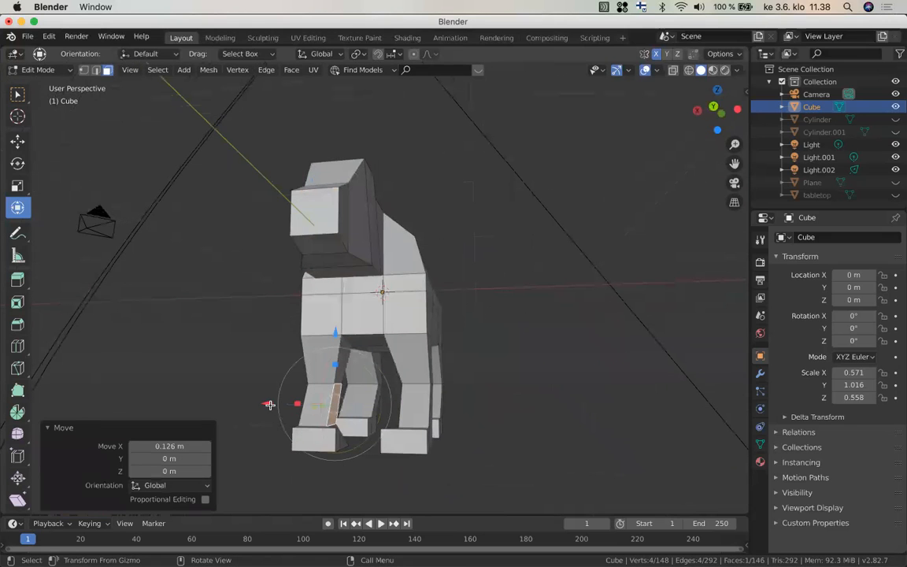
scroll(270, 405, right, 3)
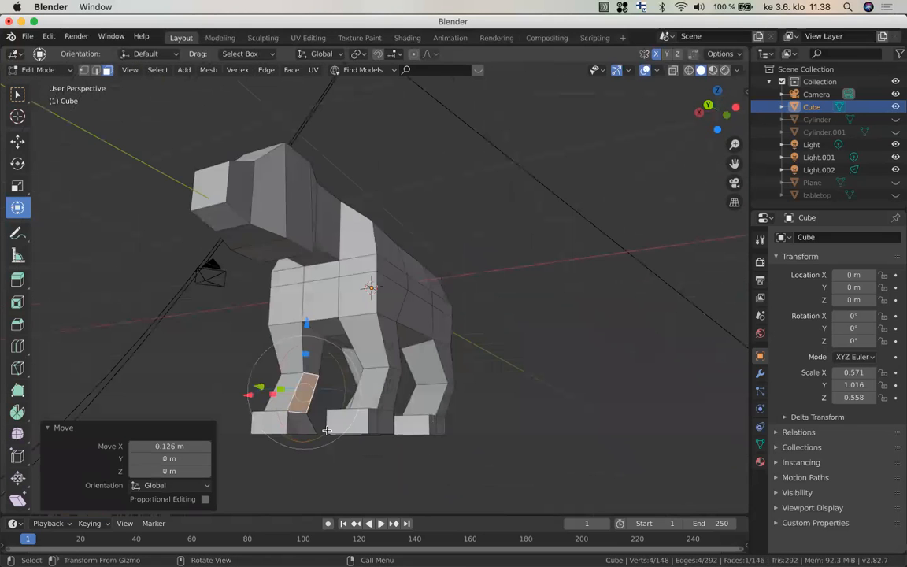
scroll(373, 384, left, 3)
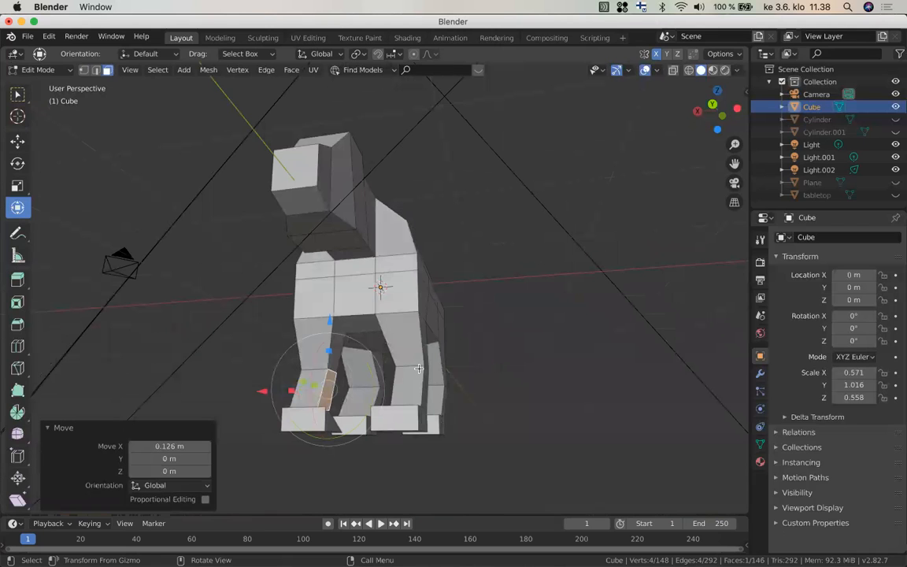
scroll(419, 368, left, 3)
scroll(409, 372, left, 3)
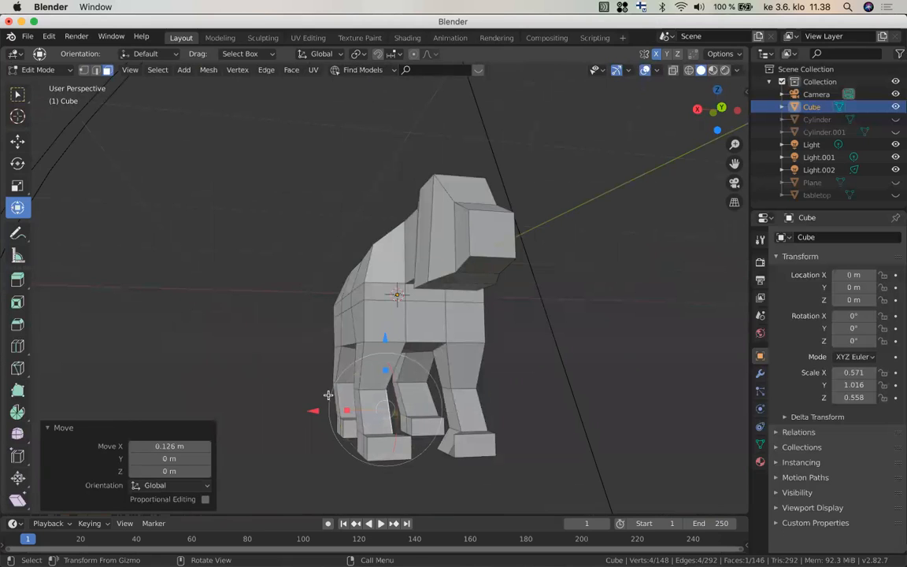
key(super+z)
drag(328, 395, 339, 396)
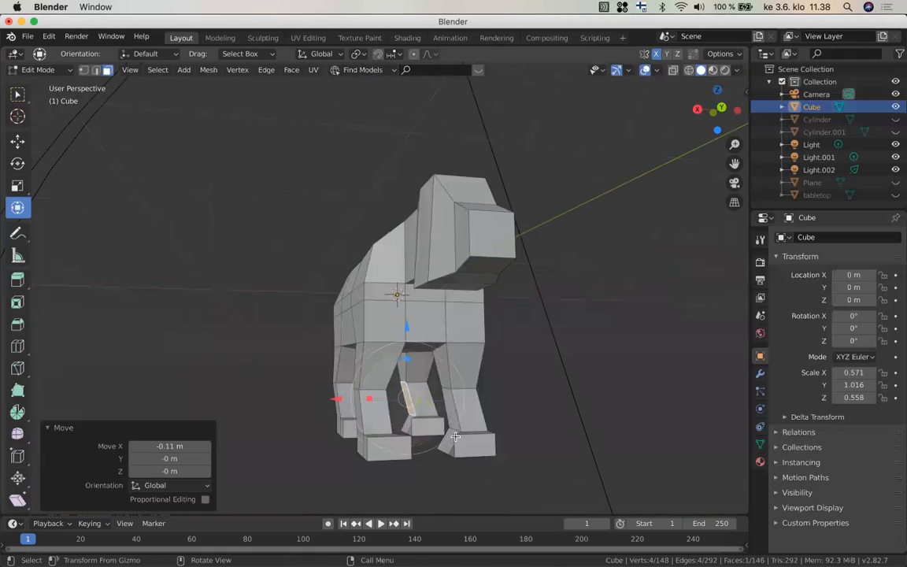
click(455, 435)
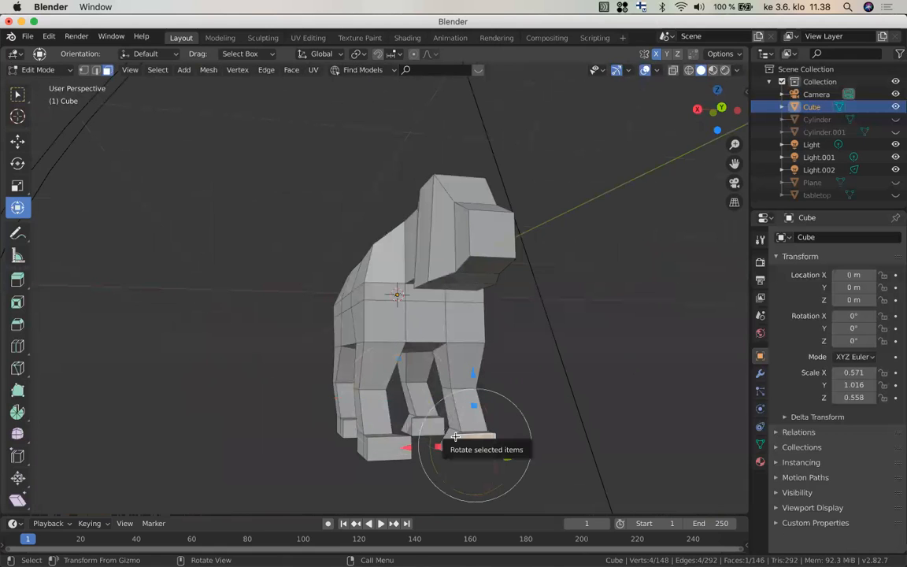
Enable vertex and edge selection, then slide a front-foot edge along X
shift+click(83, 70)
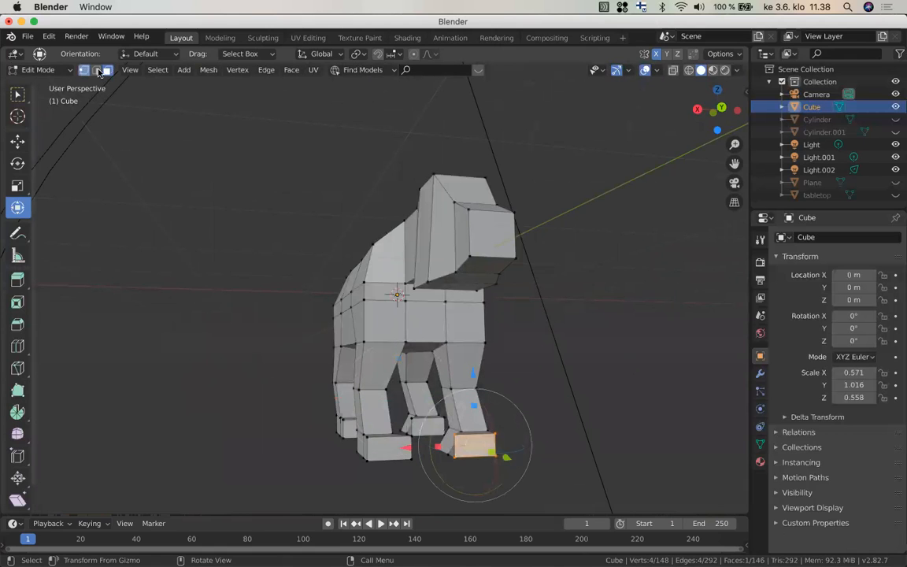
shift+click(96, 70)
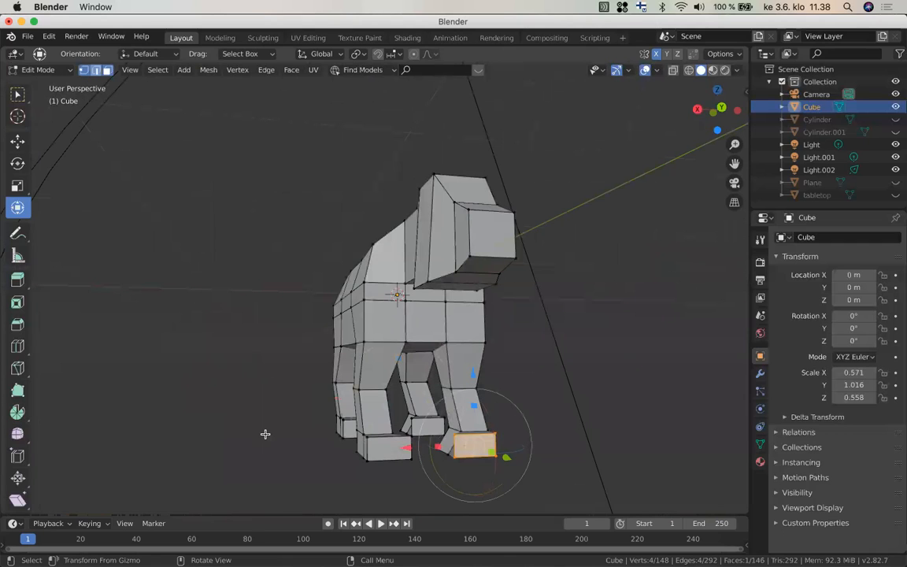
key(alt+a)
click(457, 444)
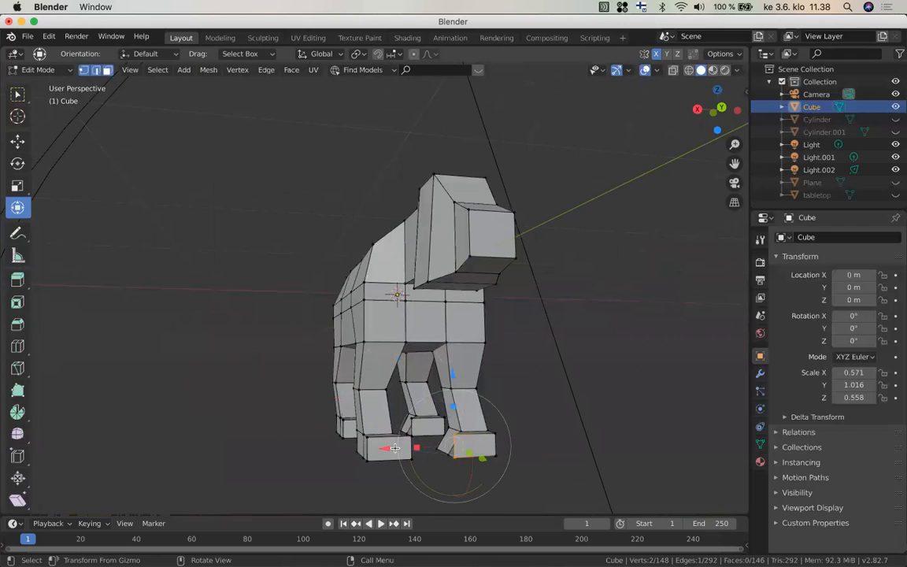
drag(394, 448, 411, 448)
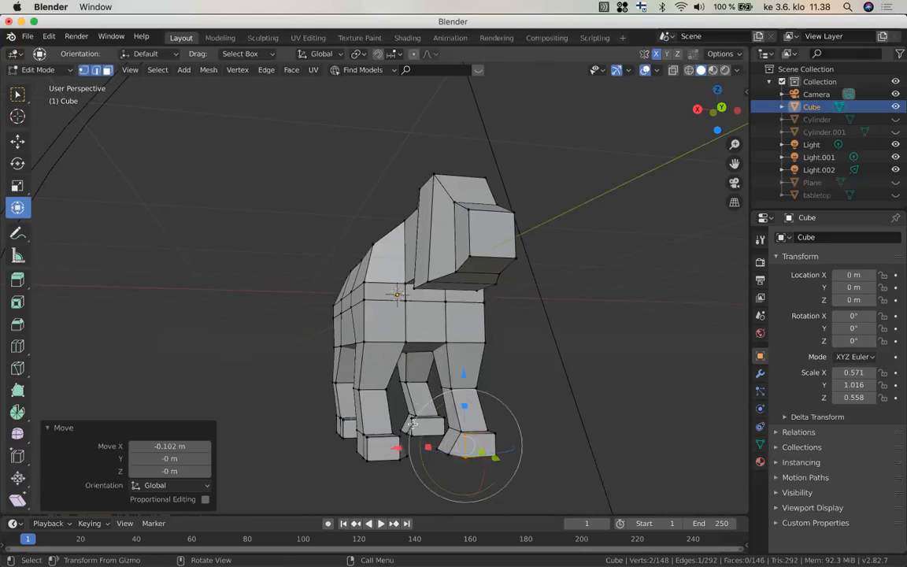
Move an edge on another foot -0.1 m along X, then view the dog from behind
click(347, 429)
drag(346, 429, 357, 430)
drag(357, 430, 357, 431)
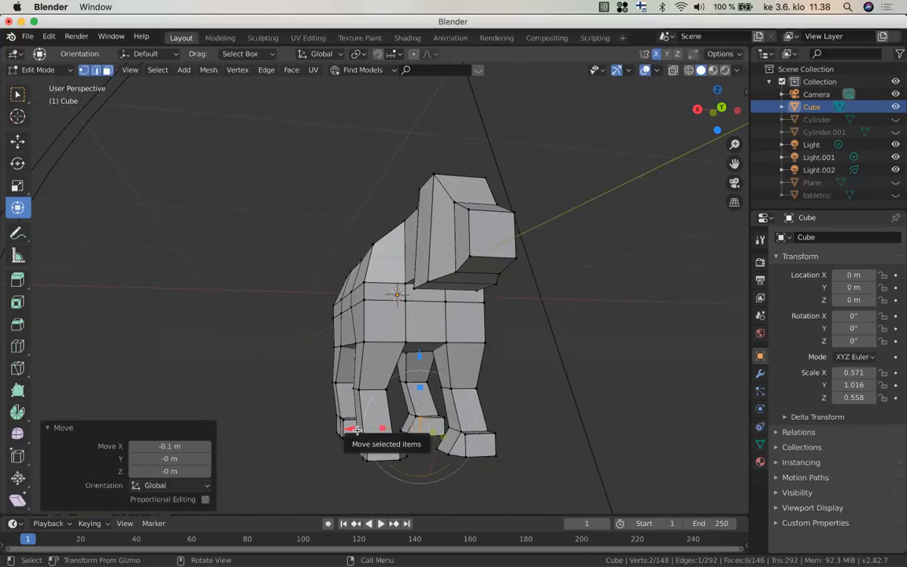
scroll(357, 430, up, 3)
middle_drag(356, 430, 500, 383)
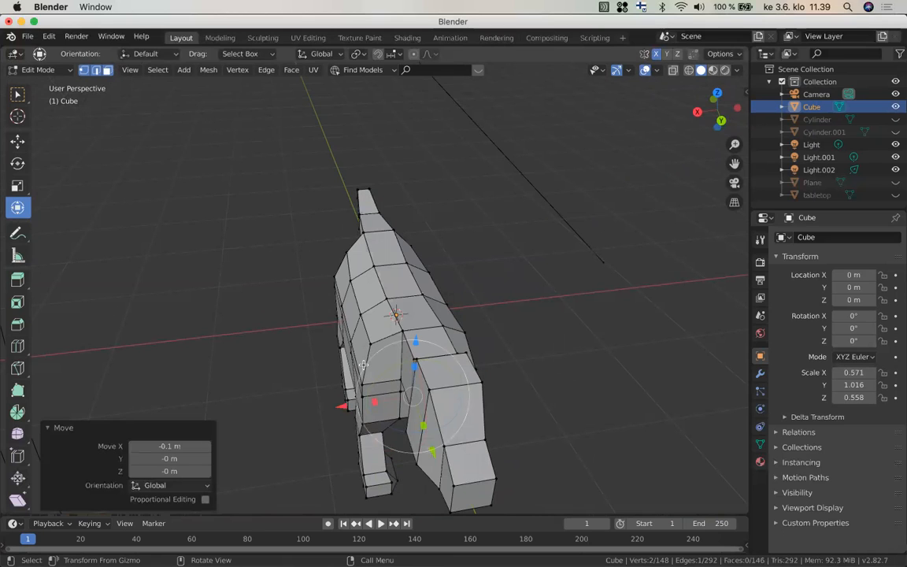
scroll(364, 365, down, 2)
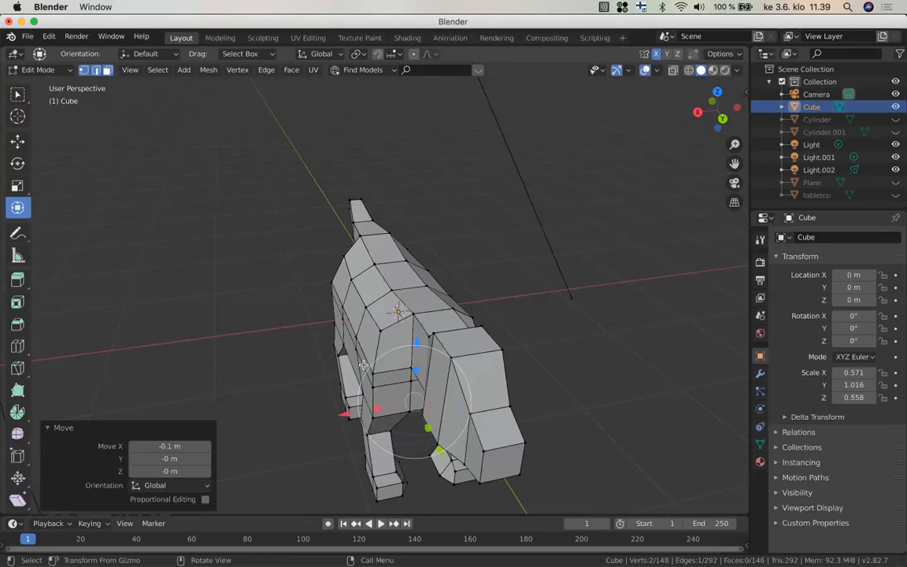
Save the untitled dog model as doggie.blend and bring up the file-open browser
key(ctrl)
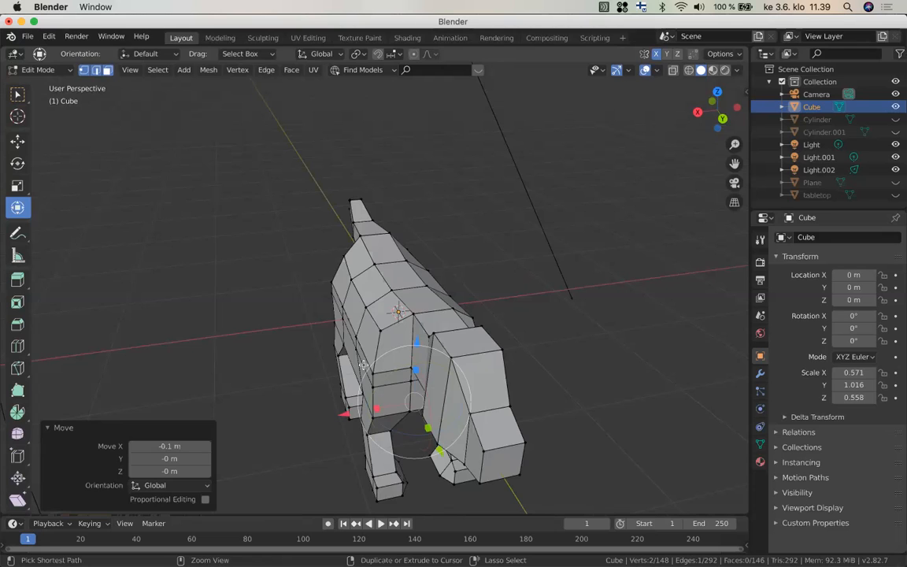
key(ctrl+q)
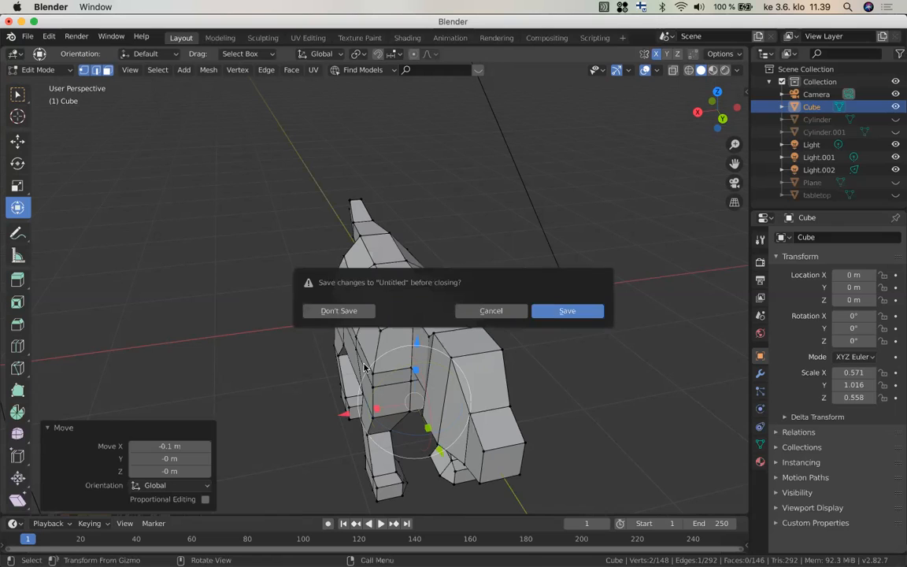
click(567, 311)
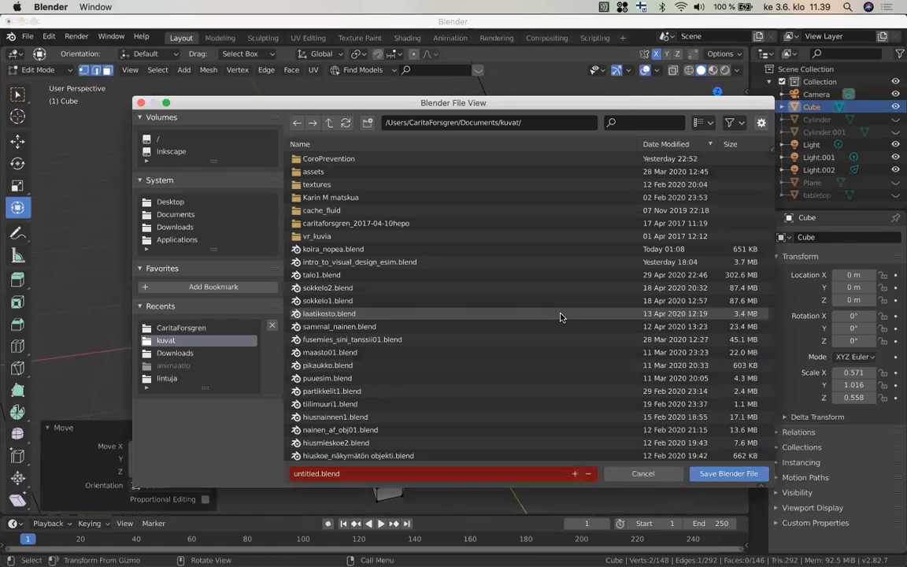
double_click(304, 472)
text(doggie)
click(740, 475)
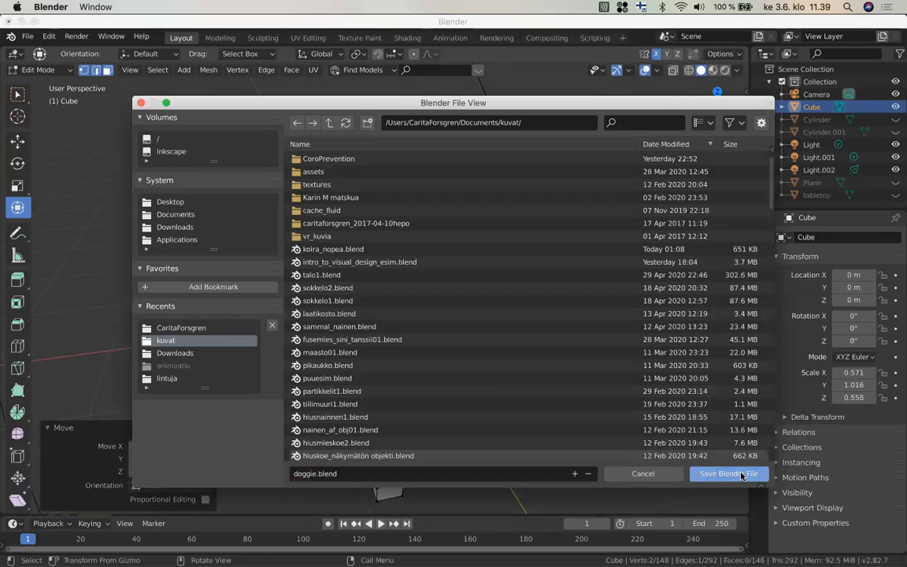
click(740, 475)
key(ctrl)
key(ctrl+o)
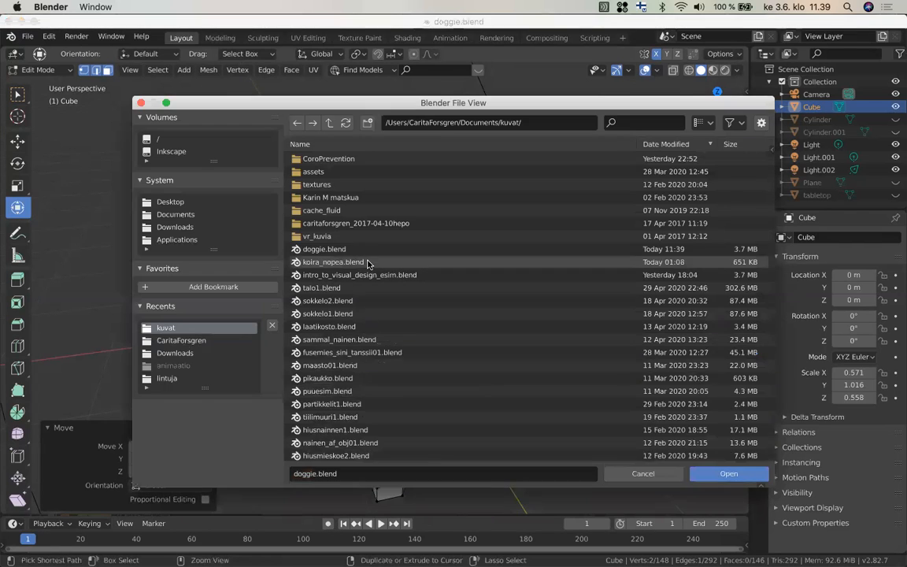
Open koira_nopea.blend and show the dog's Subdivision Surface modifier settings
click(366, 262)
double_click(366, 262)
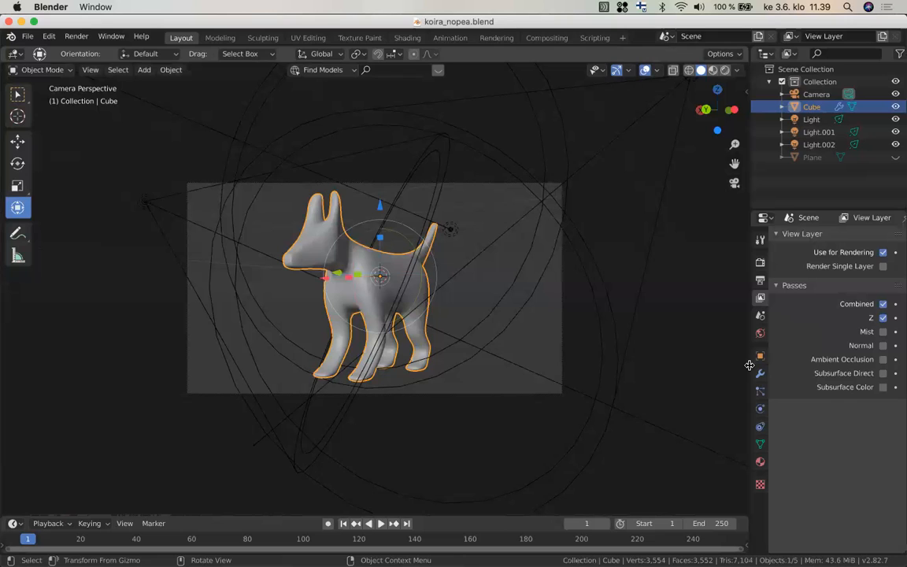
click(760, 375)
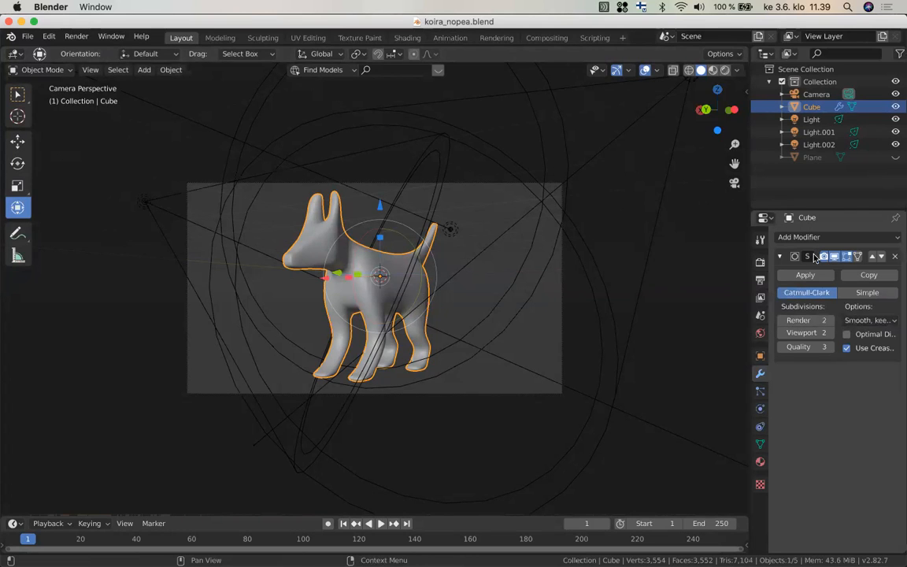
Delete the dog's Subdivision Surface modifier, leaving the Cube's modifier stack empty
click(895, 257)
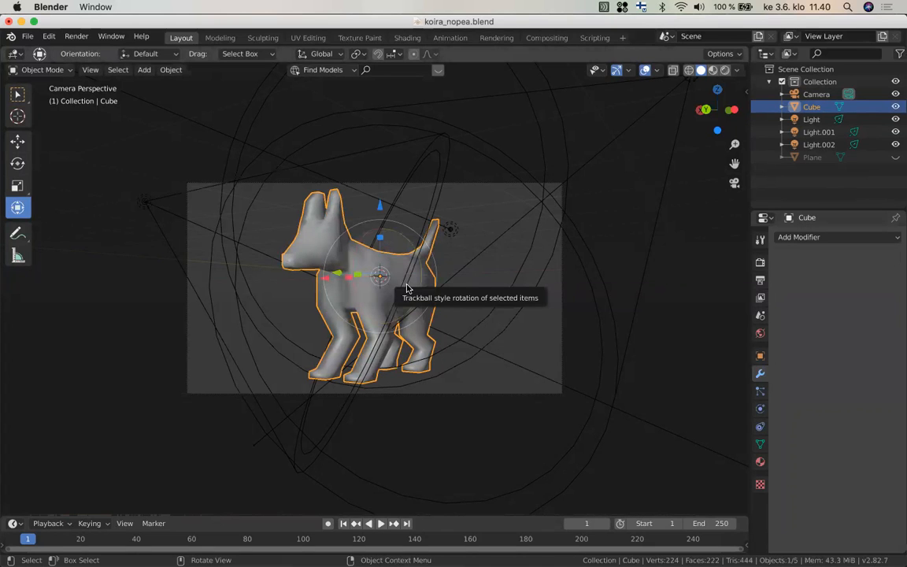
scroll(406, 288, down, 2)
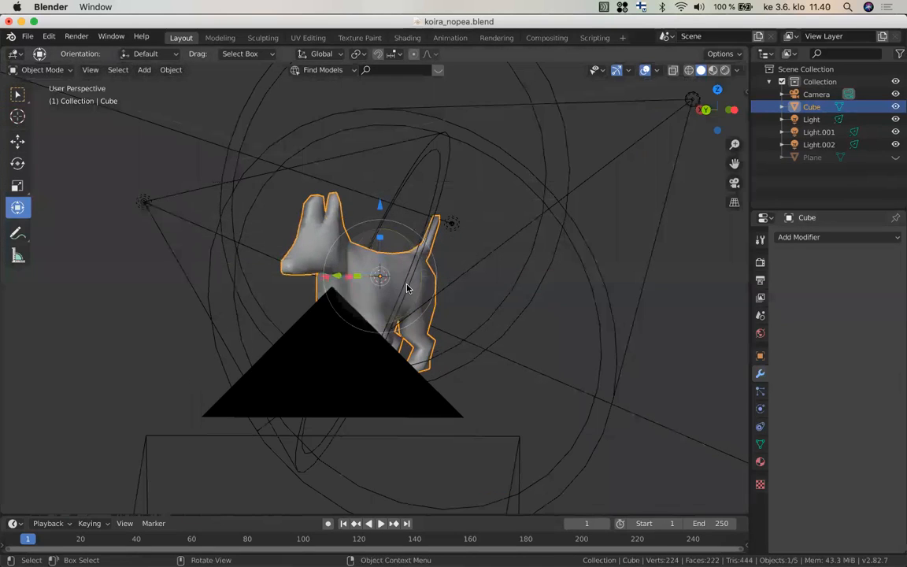
scroll(406, 288, up, 3)
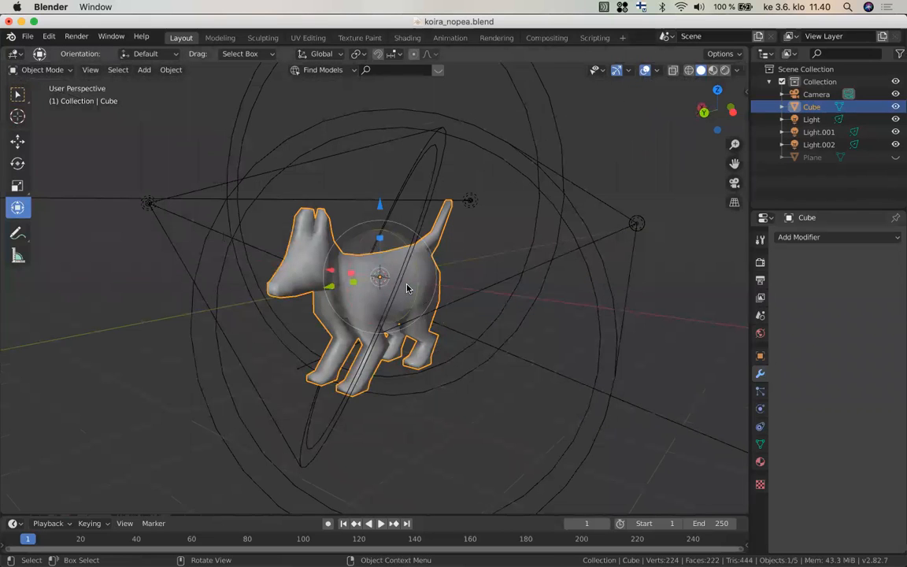
scroll(407, 288, up, 2)
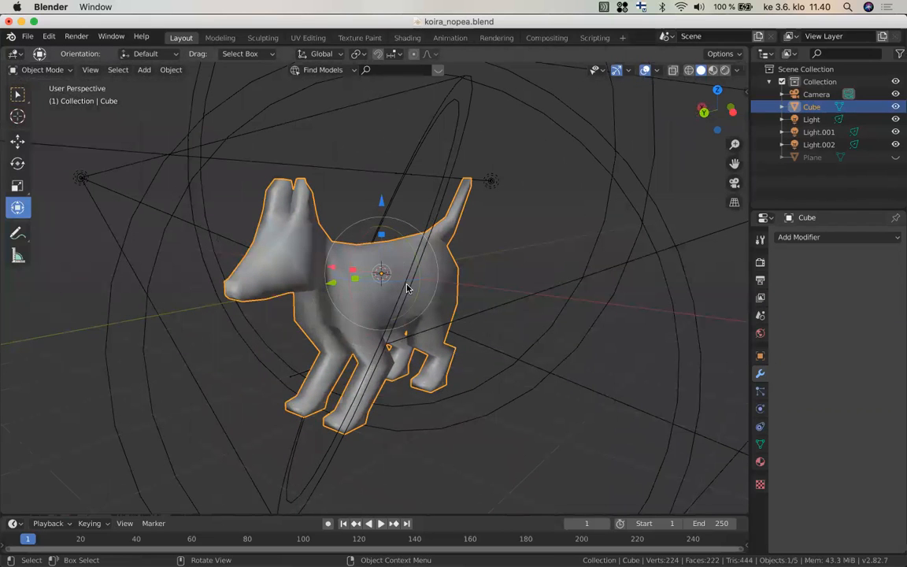
key(Tab)
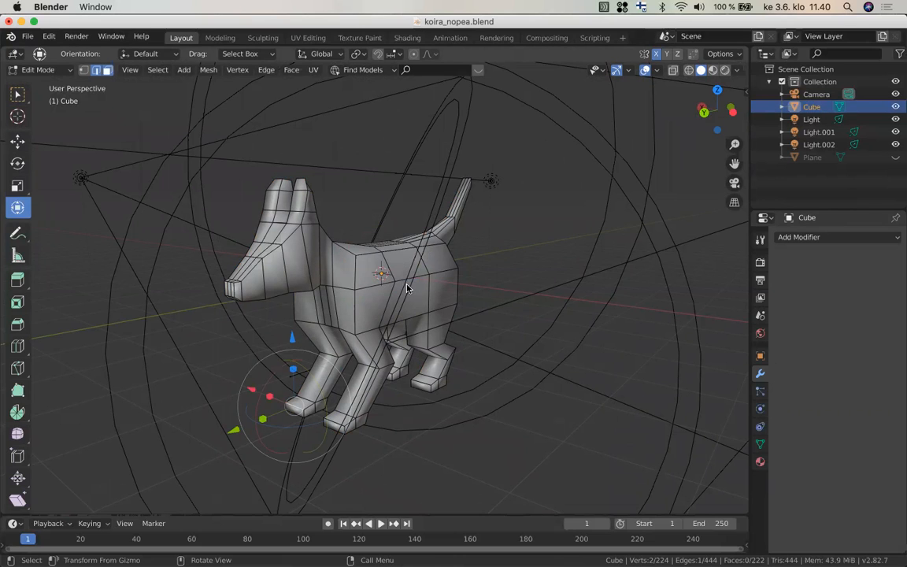
key(Tab)
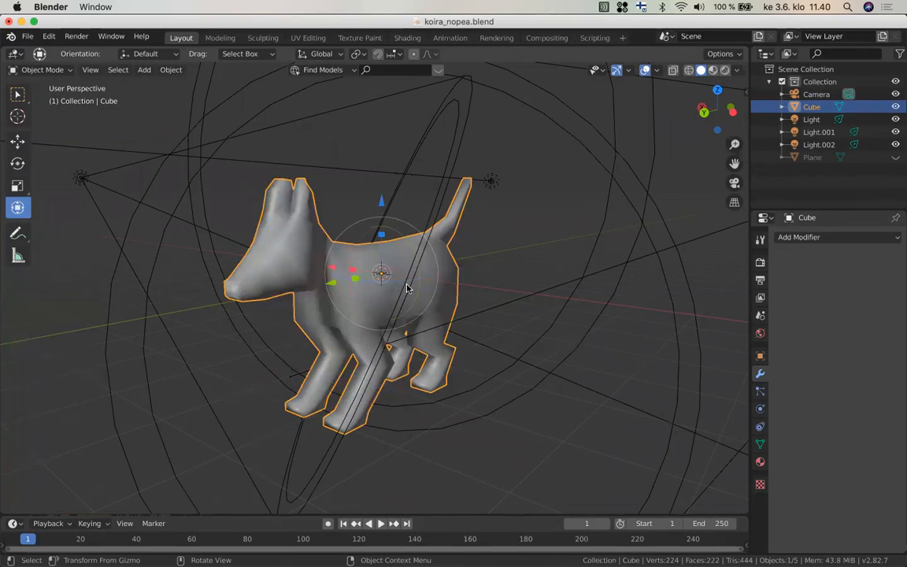
click(171, 70)
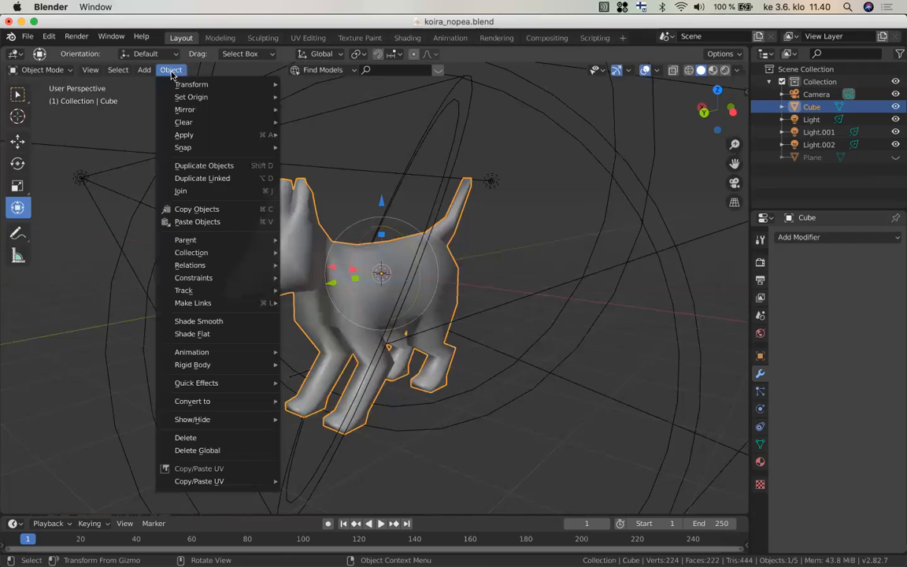
Apply Shade Smooth to the low-poly dog from the Object menu
click(210, 326)
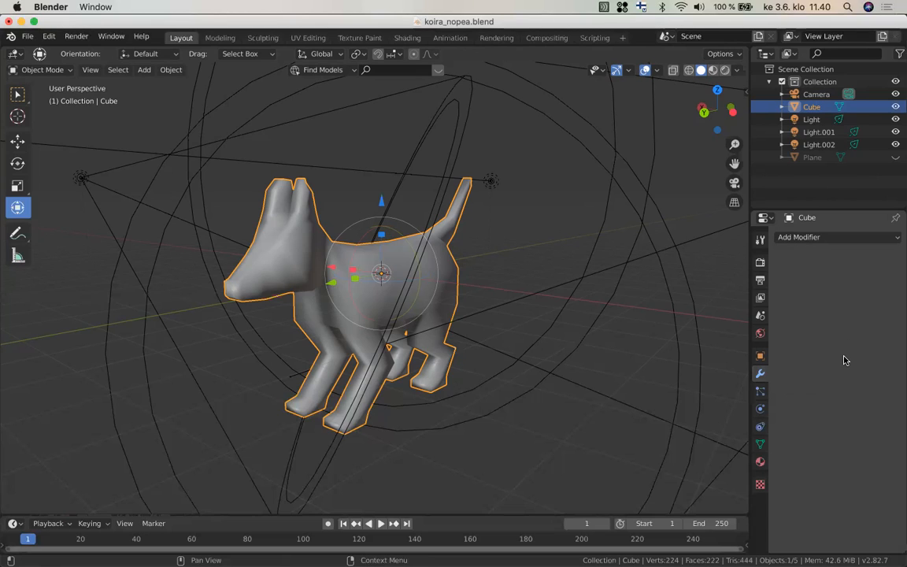
Bring up the Add Modifier list for the dog's Cube
click(895, 239)
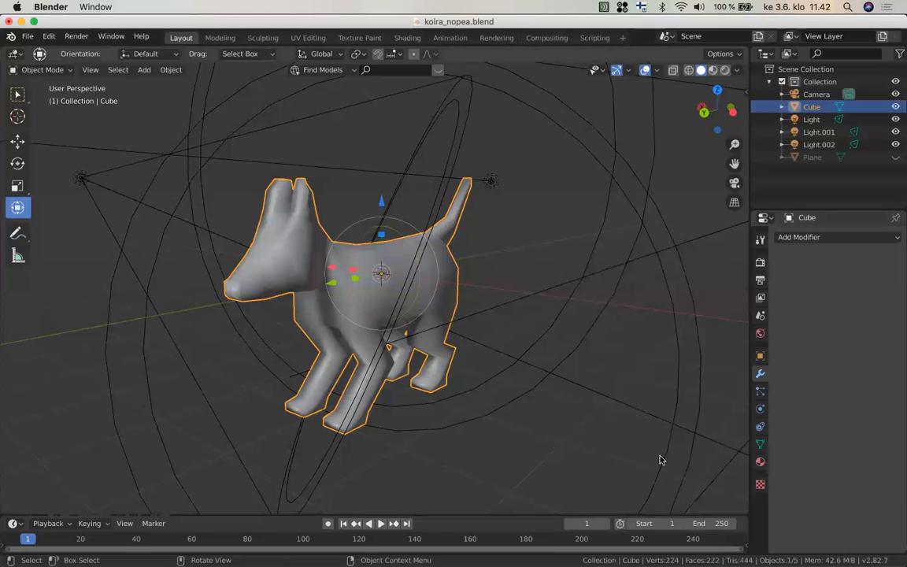
click(850, 238)
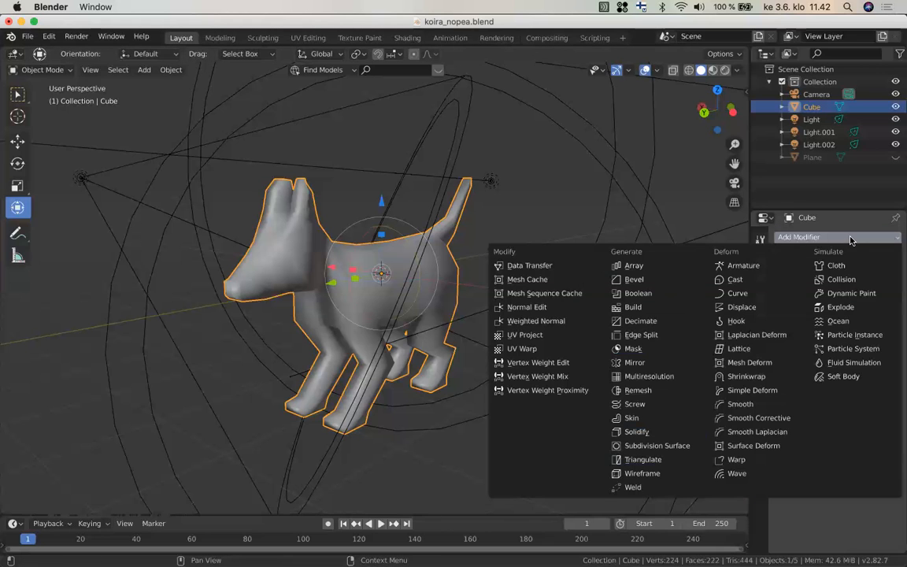
Add a Subdivision Surface modifier to the dog's Cube
click(635, 446)
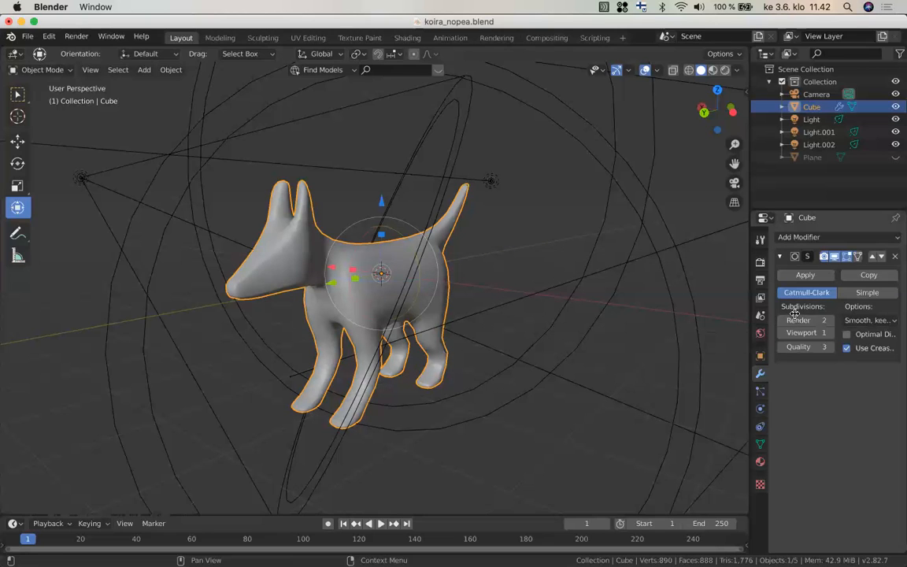
Set viewport subdivisions to 2, use Rendered shading, and choose Smooth, keep corners
click(829, 334)
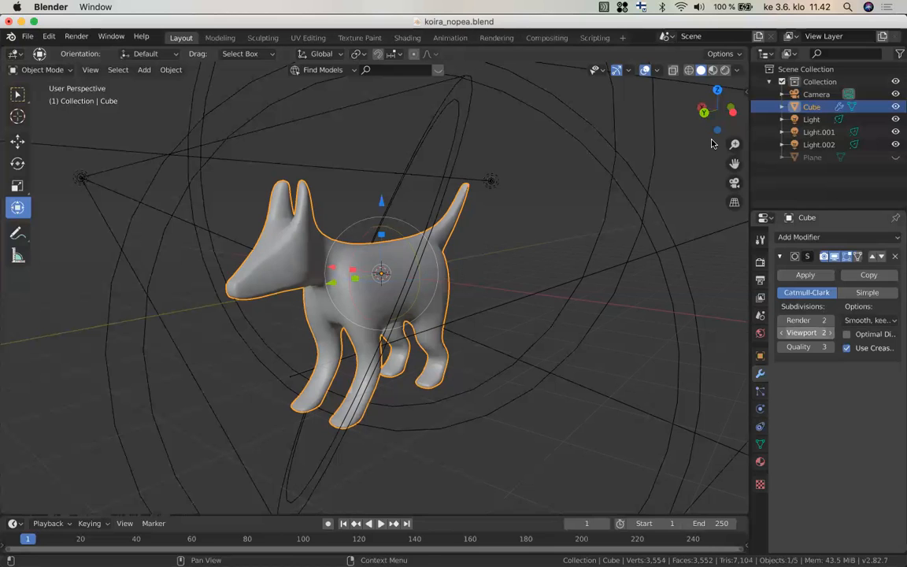
click(725, 70)
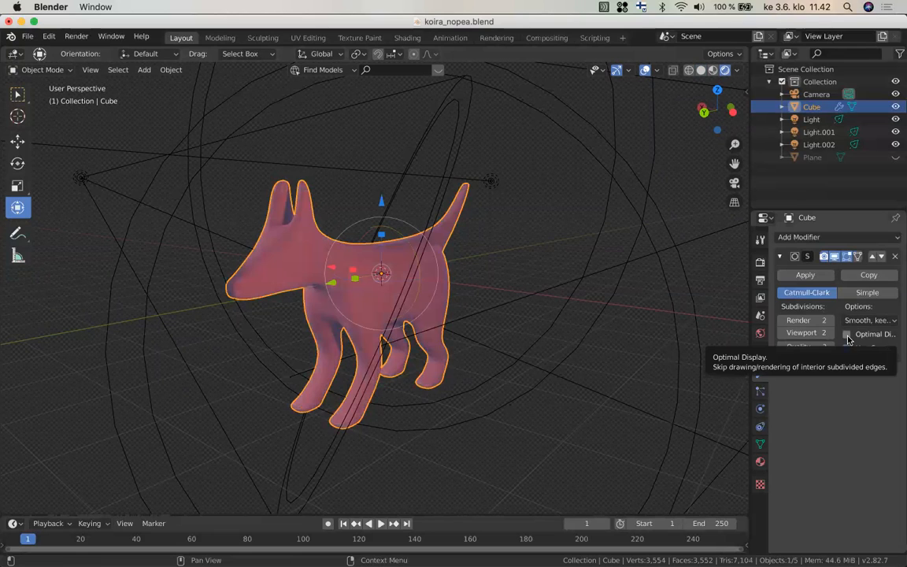
click(892, 323)
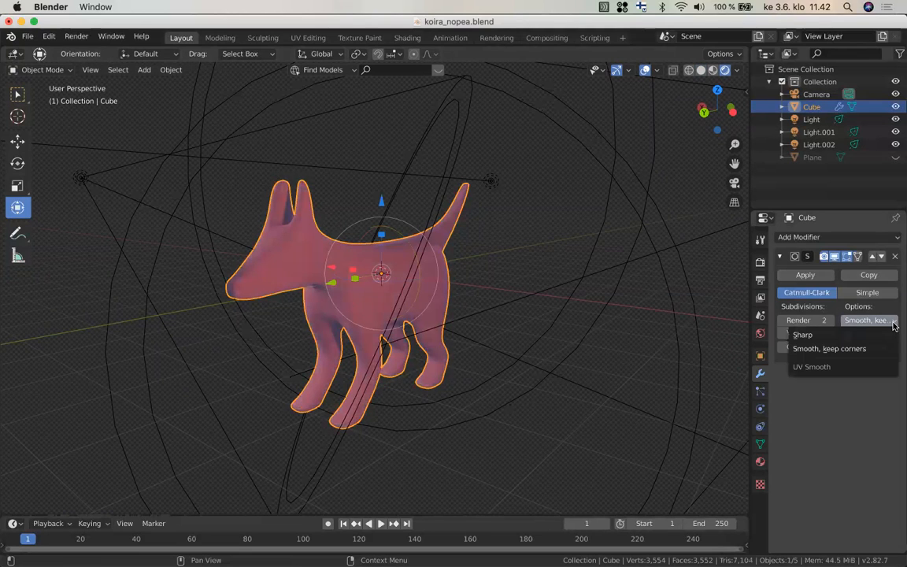
click(862, 350)
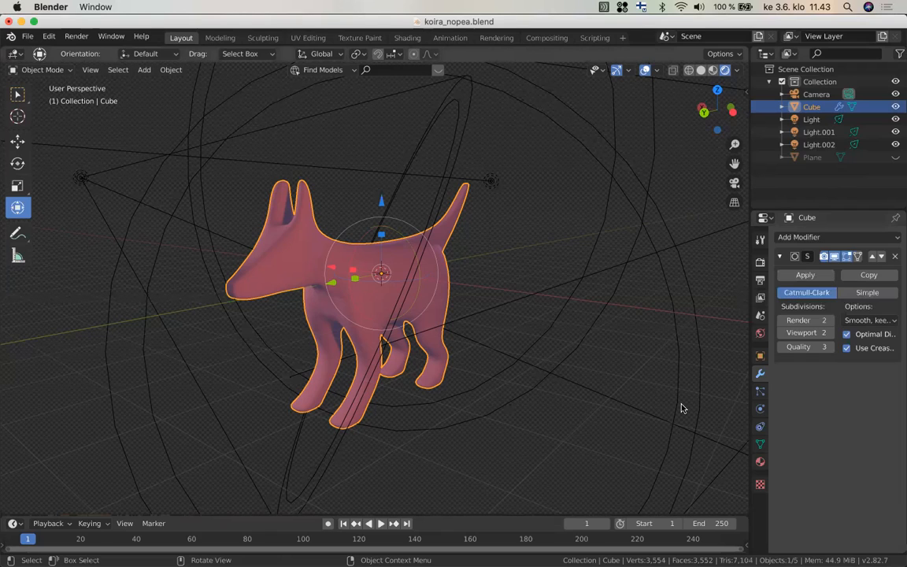
Preview the dog in wireframe with render and viewport subdivisions at 3, then return to rendered shading
key(Tab)
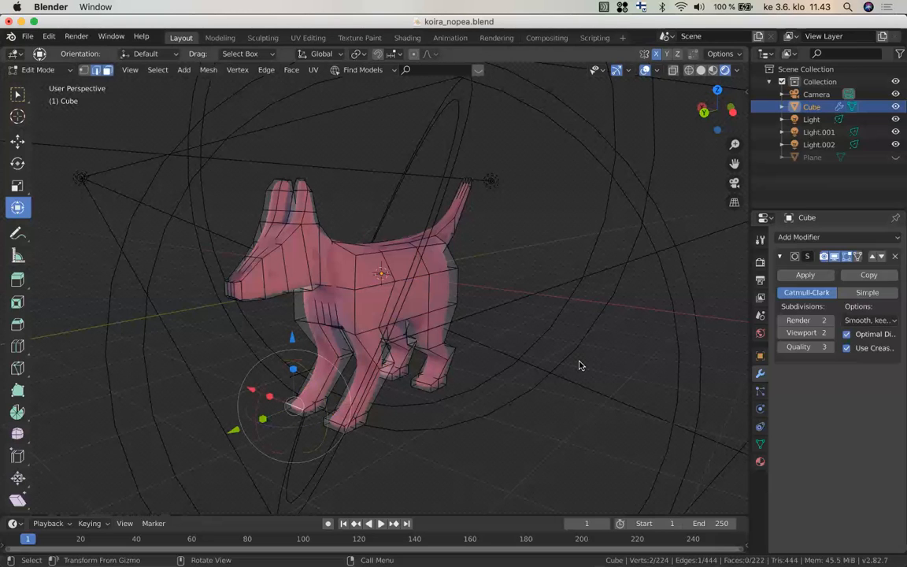
key(Tab)
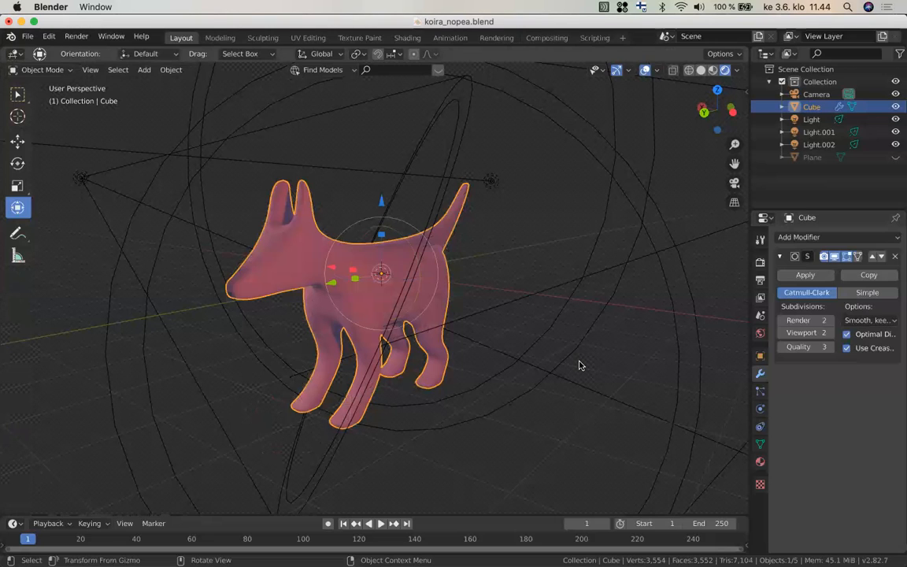
key(z)
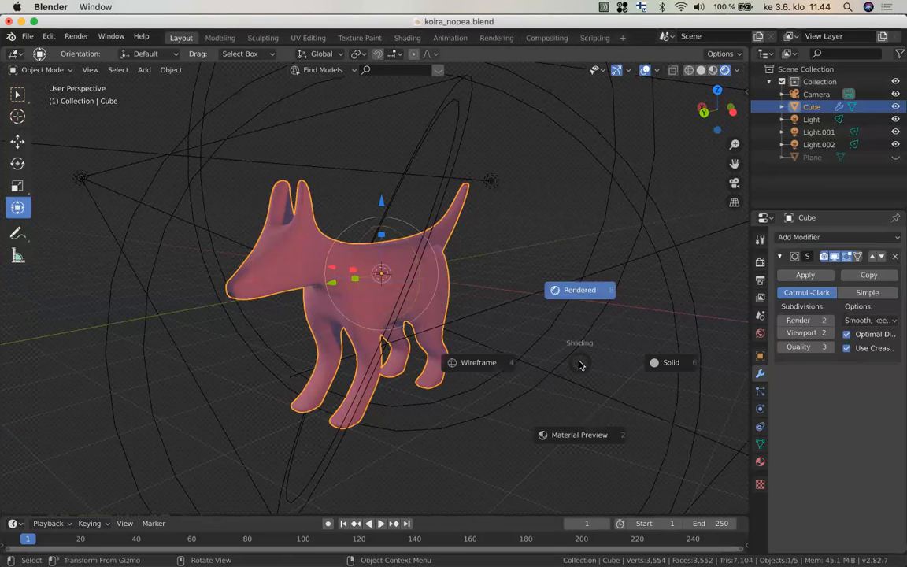
click(486, 364)
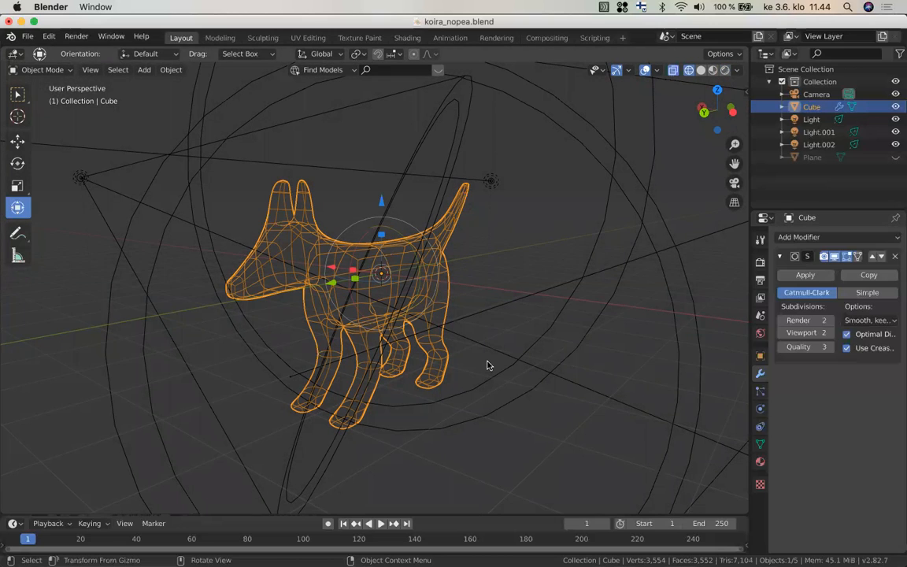
click(830, 321)
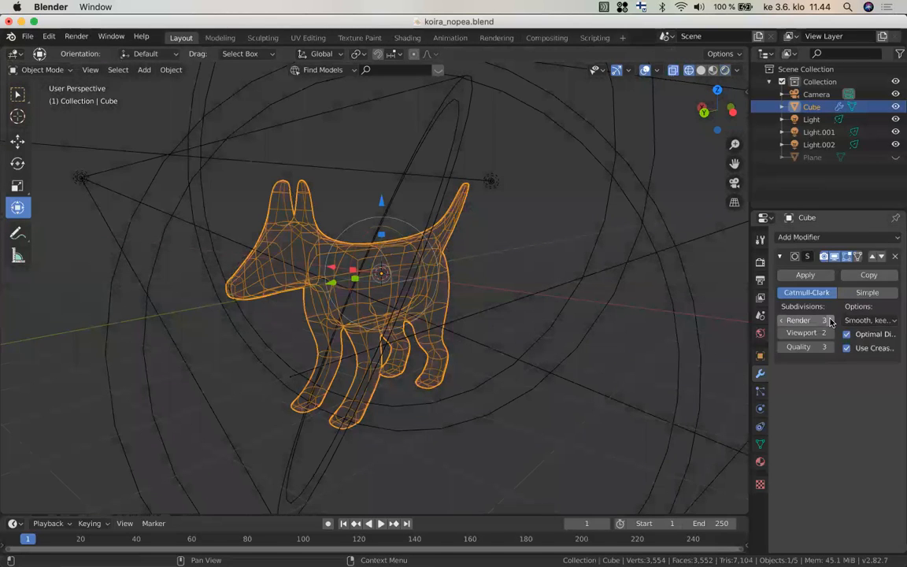
click(829, 334)
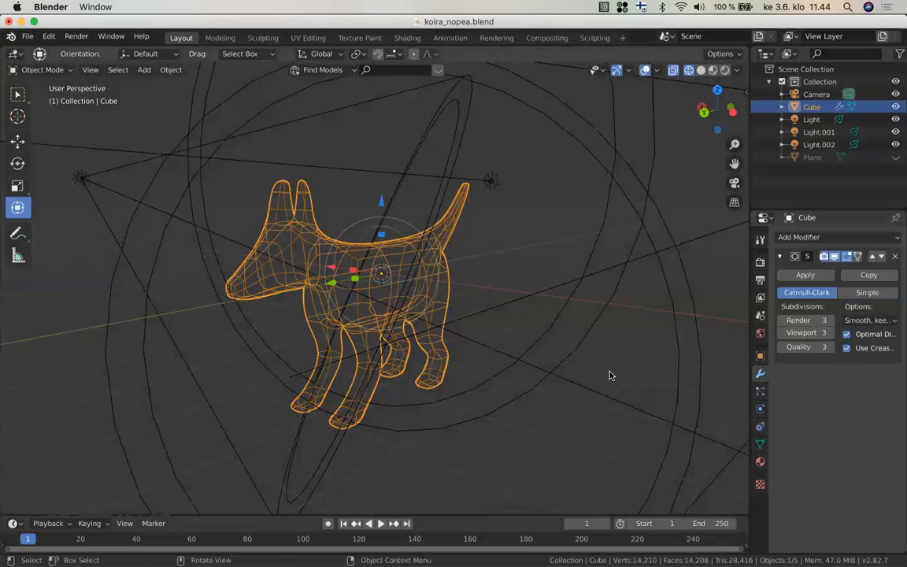
key(z)
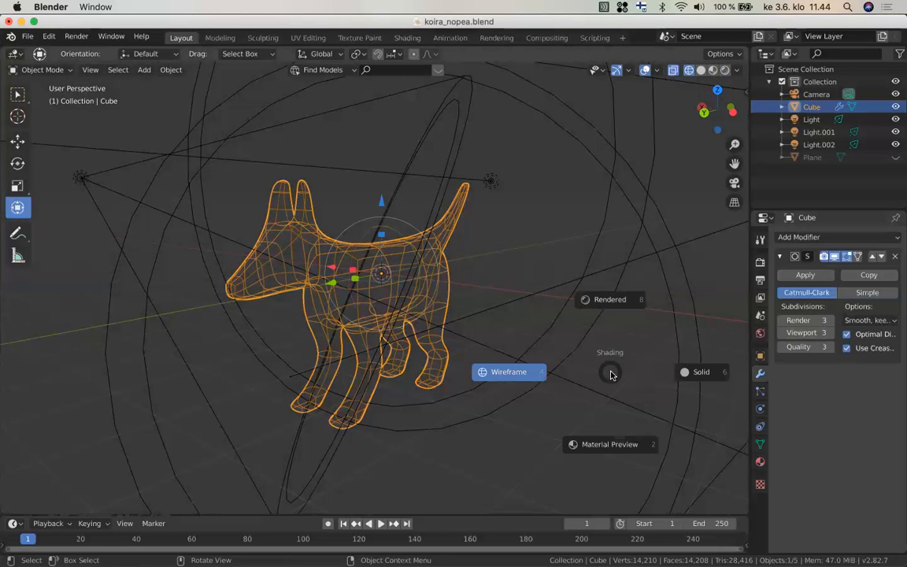
click(605, 307)
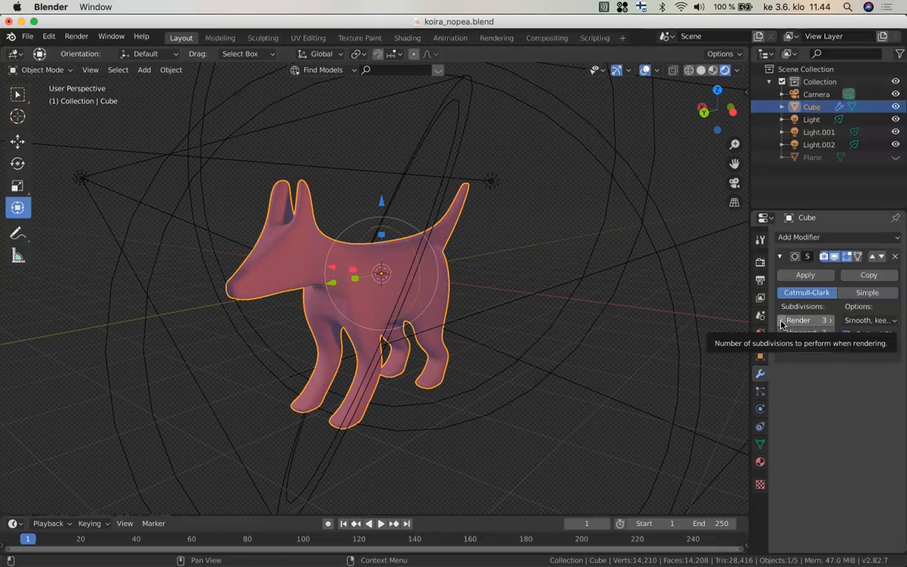
Set render and viewport subdivisions back to 2 and apply the Subdivision Surface modifier
click(780, 321)
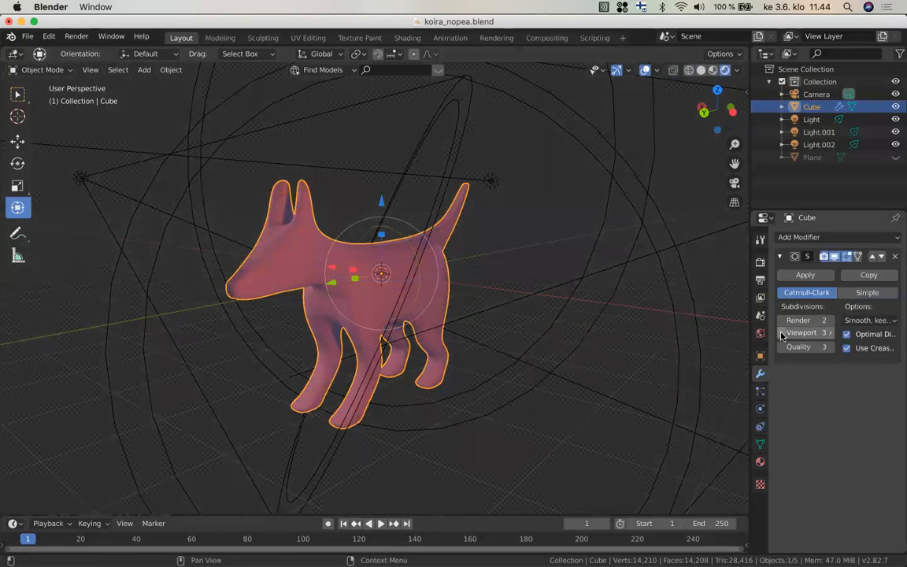
click(782, 333)
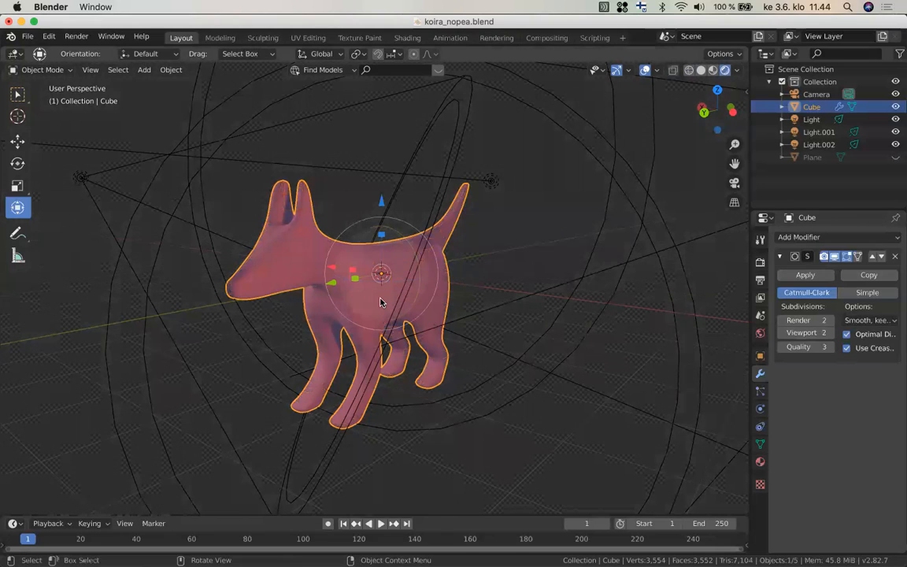
scroll(380, 301, up, 1)
scroll(380, 301, up, 1)
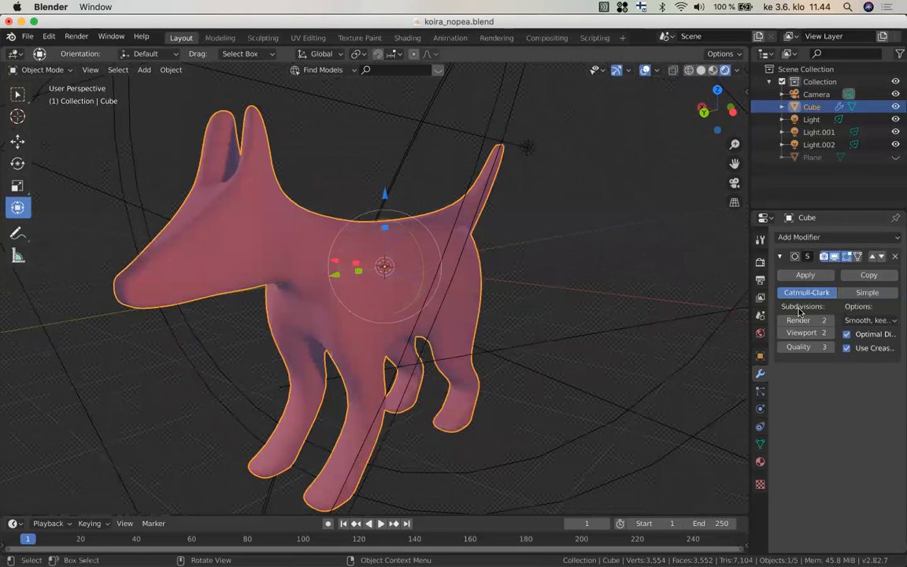
click(805, 276)
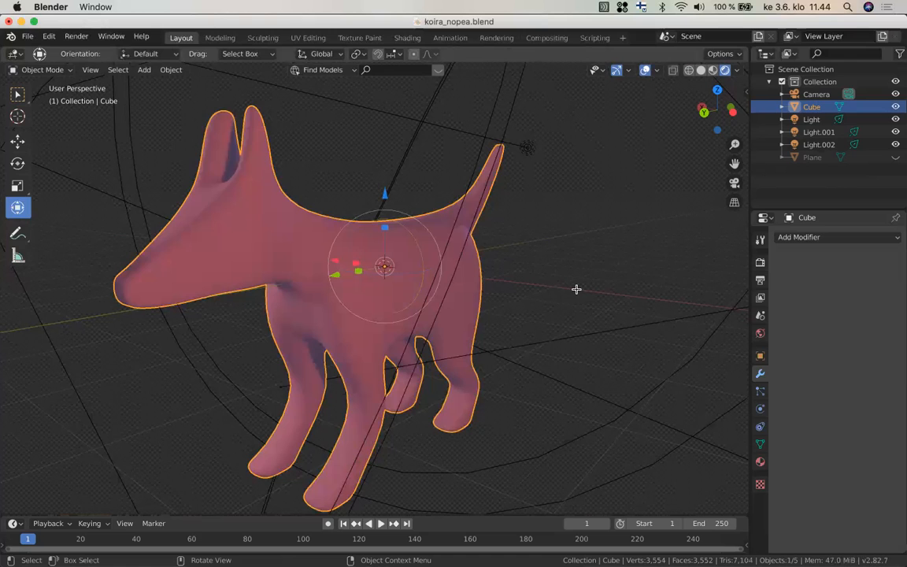
Put the dog mesh into Edit Mode and orbit to view its 3,554-vertex quad grid
key(Tab)
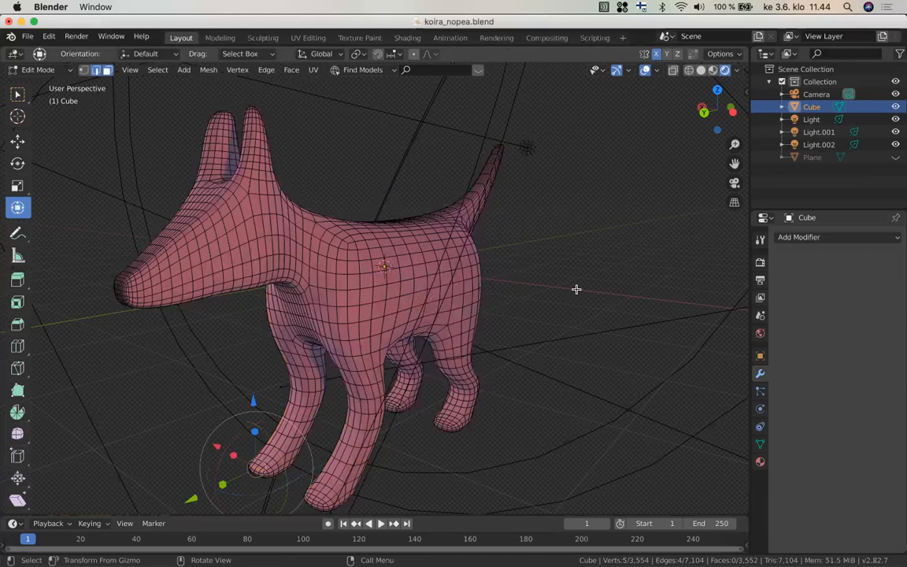
mouse_move(577, 289)
middle_down()
mouse_move(598, 289)
mouse_move(576, 289)
middle_up()
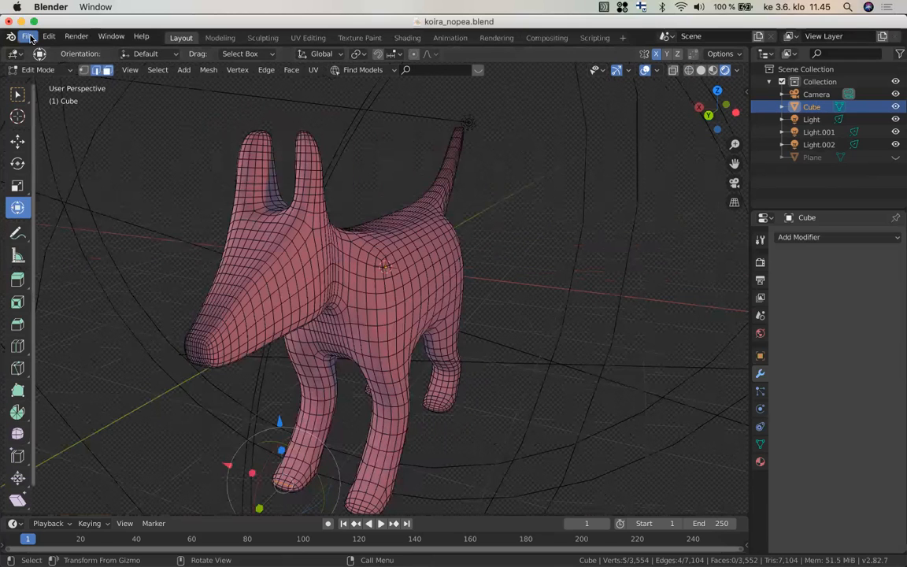
Export the dog as an FBX file named koira_nopea.fbx in the kuvat folder
click(29, 37)
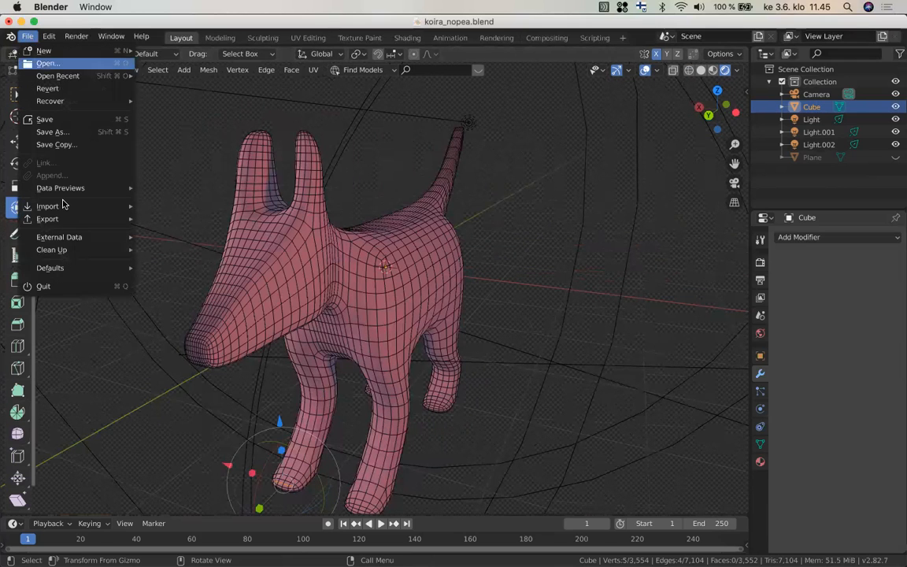
mouse_move(65, 218)
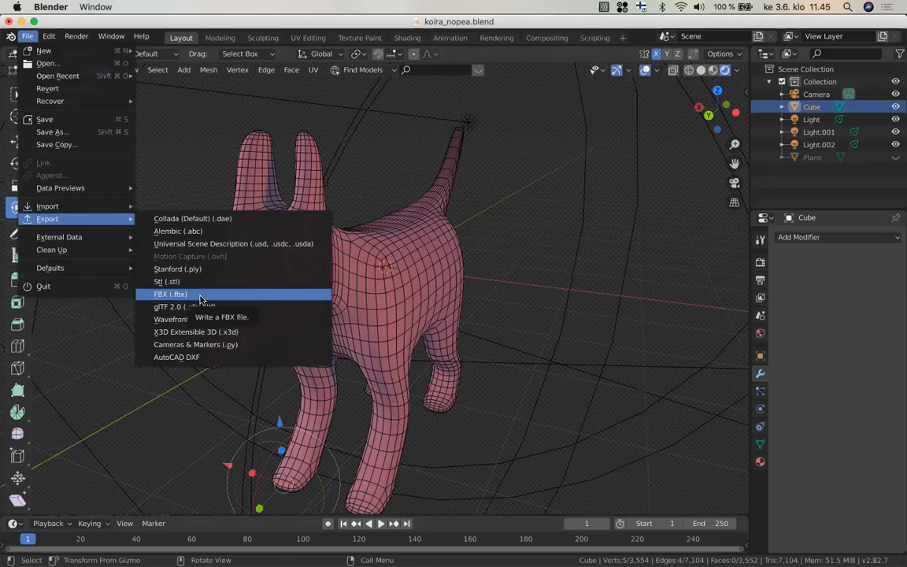
click(201, 296)
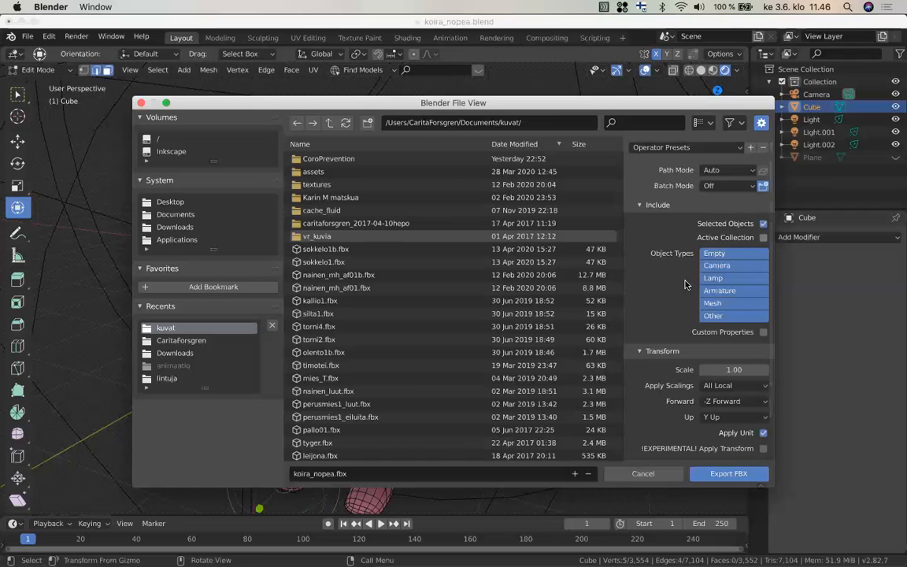
scroll(650, 425, down, 3)
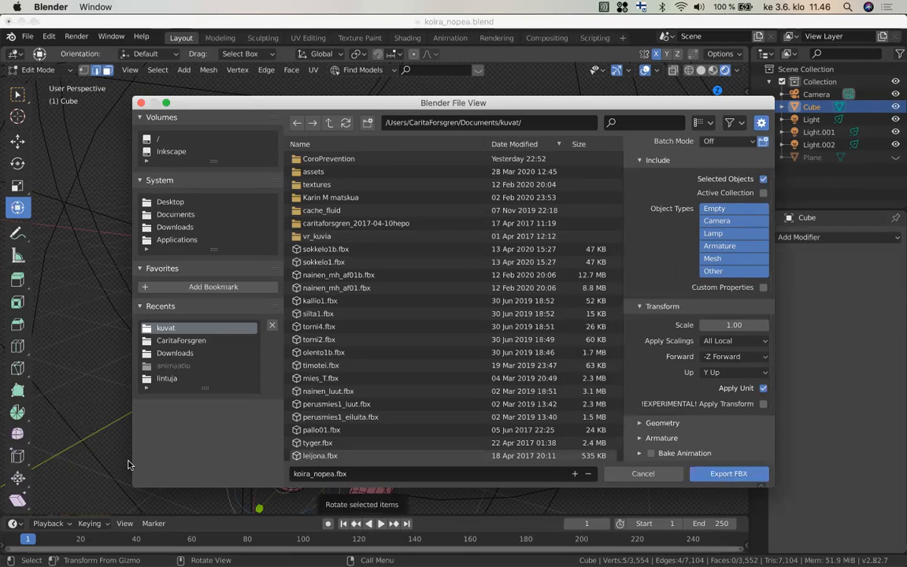
click(716, 477)
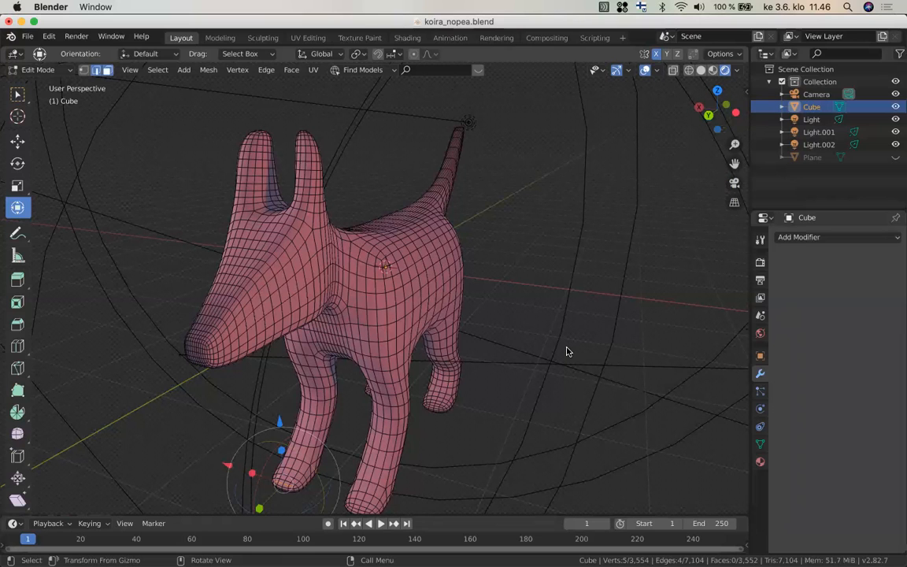
Start a new General scene, closing the dog file, and delete the default cube
scroll(565, 351, down, 2)
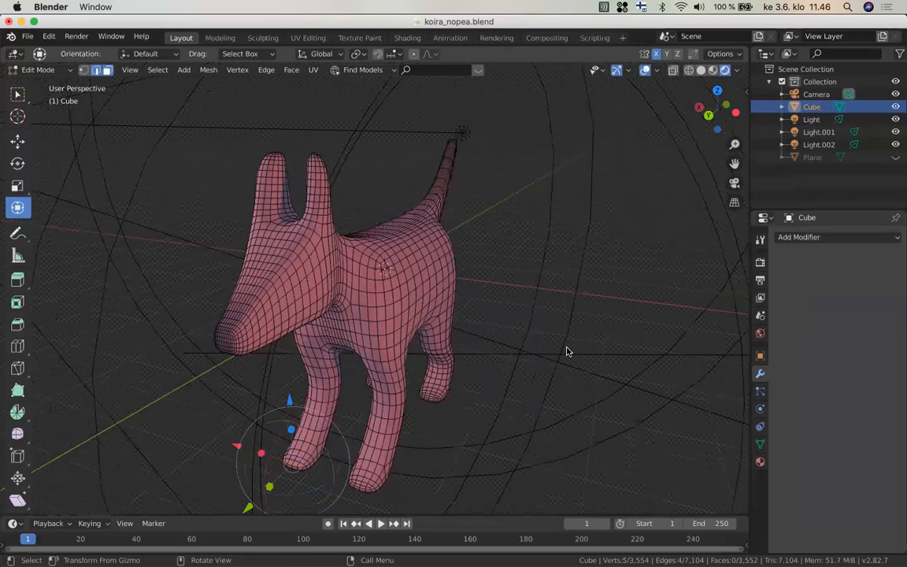
key(ctrl+n)
click(566, 349)
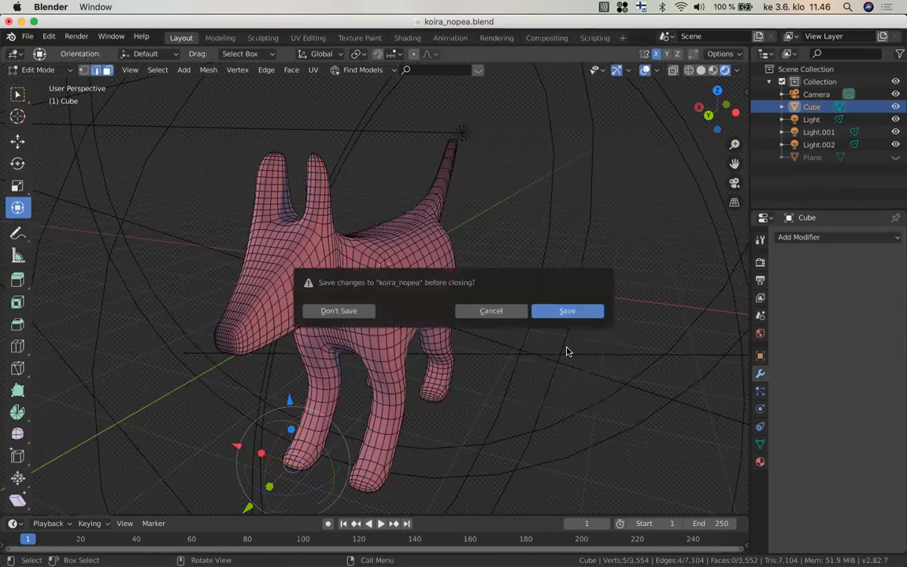
click(331, 313)
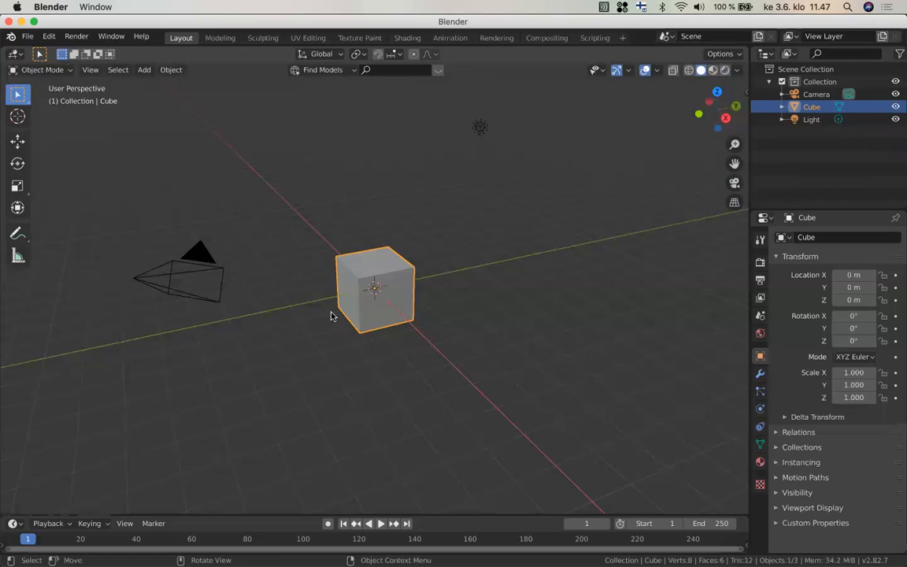
key(x)
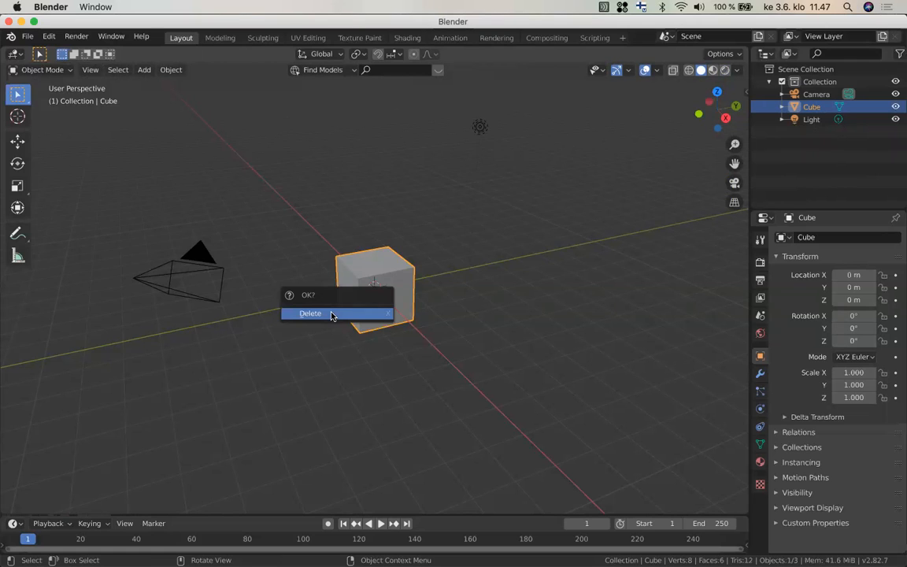
click(331, 314)
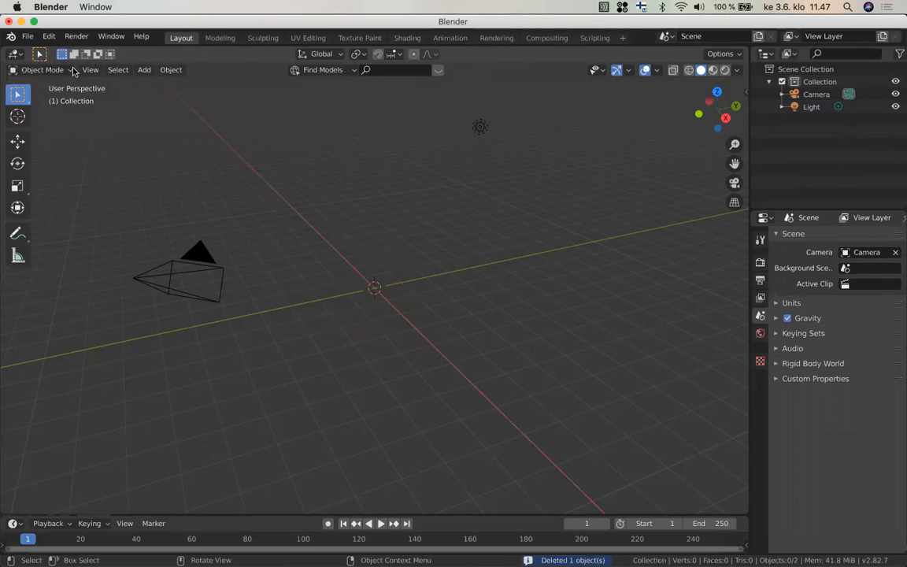
In the FBX importer, go to Downloads and select Fuse_nainen_tumma.fbx
click(27, 37)
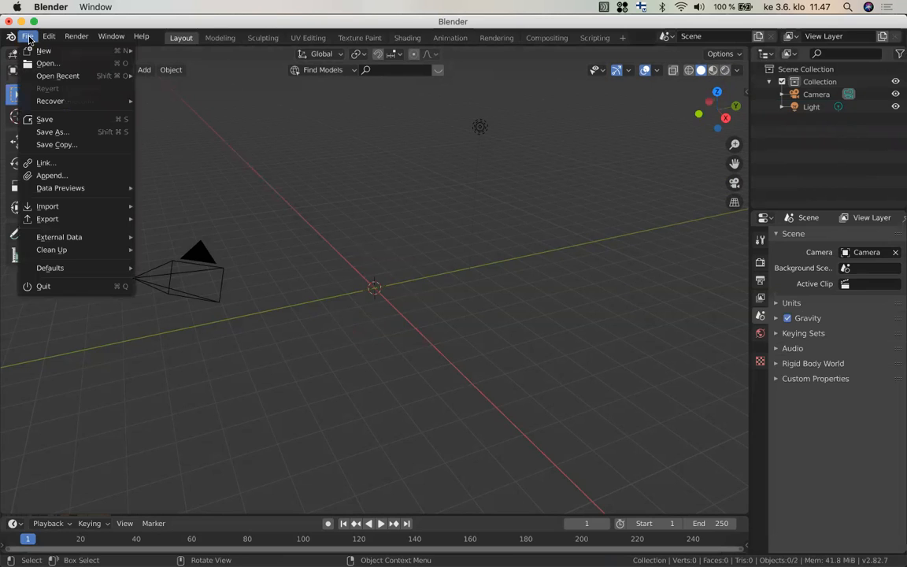
mouse_move(62, 207)
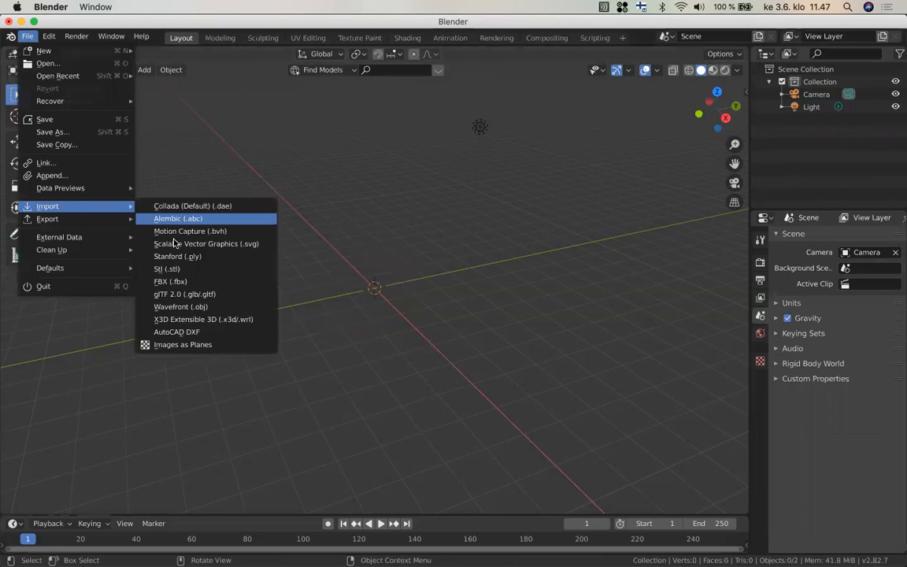
click(177, 282)
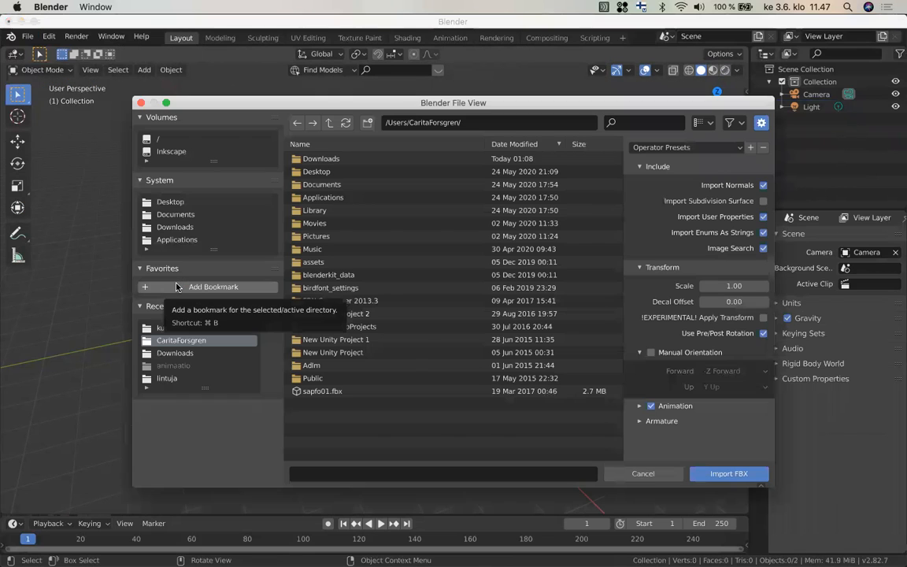
click(177, 227)
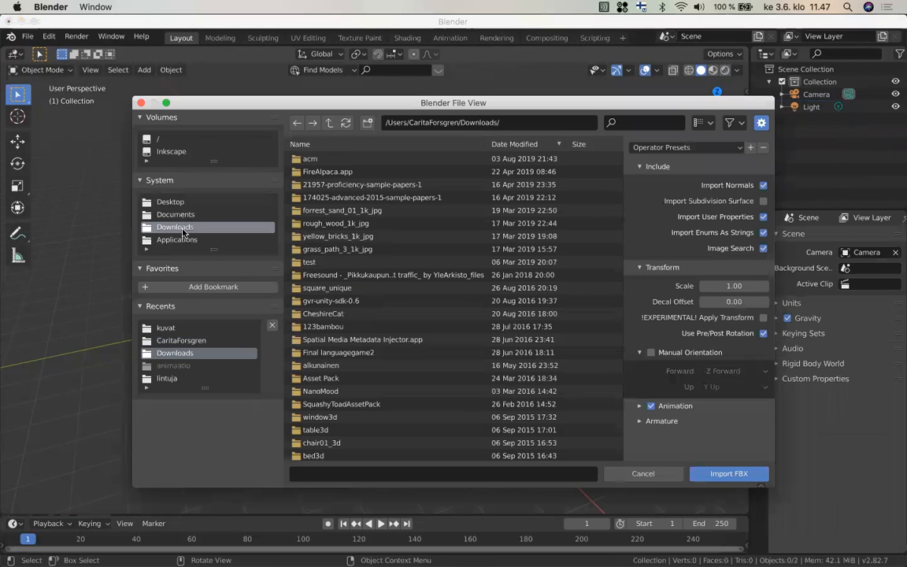
scroll(338, 236, down, 5)
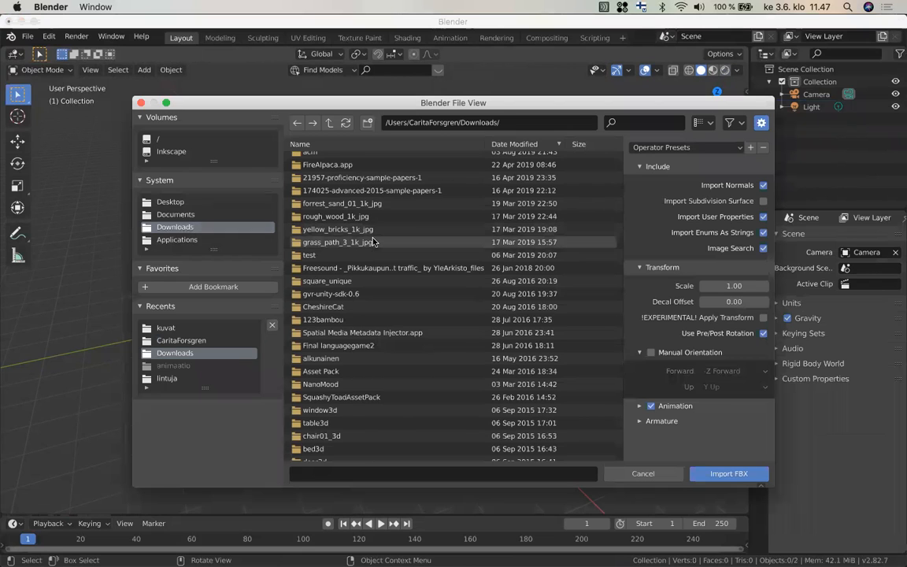
scroll(374, 242, down, 3)
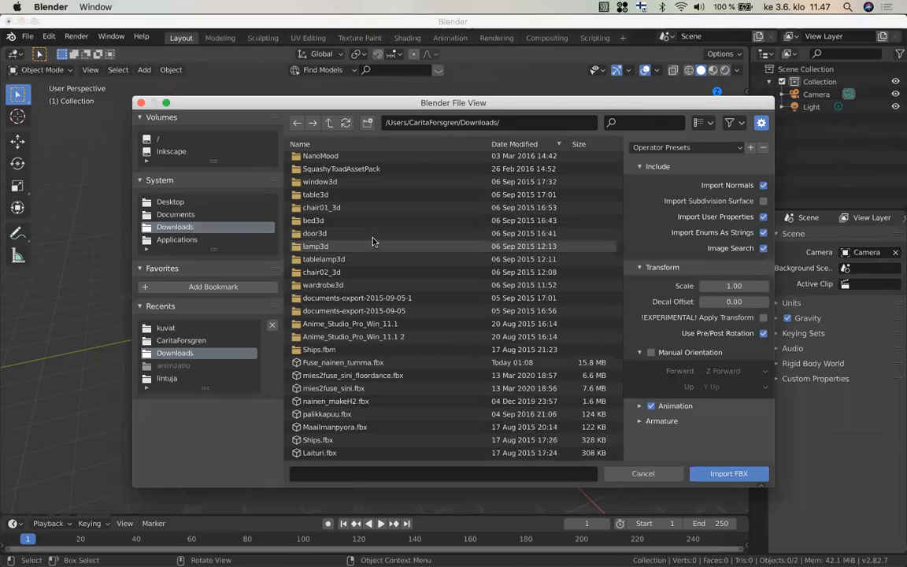
click(355, 363)
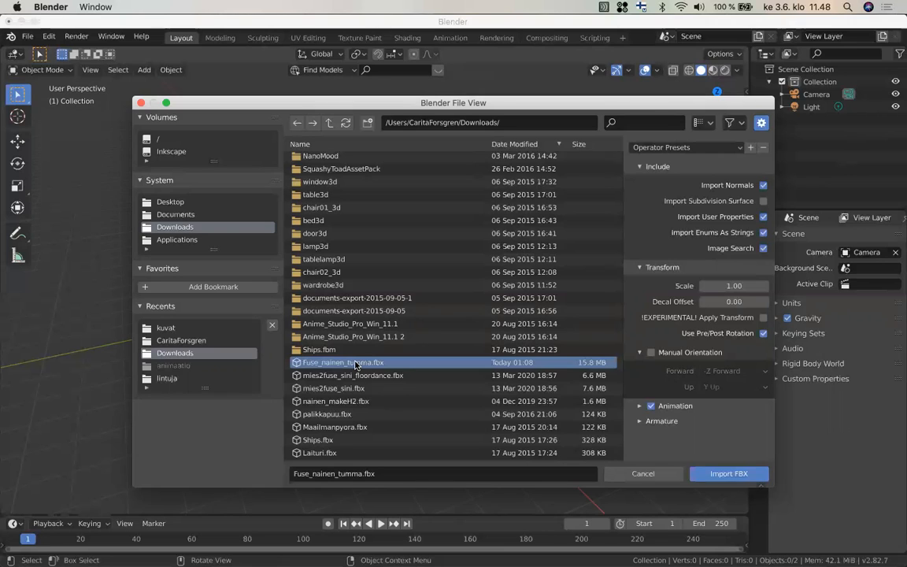
Turn off Animation, turn on Import Subdivision Surface, and import the file
click(650, 406)
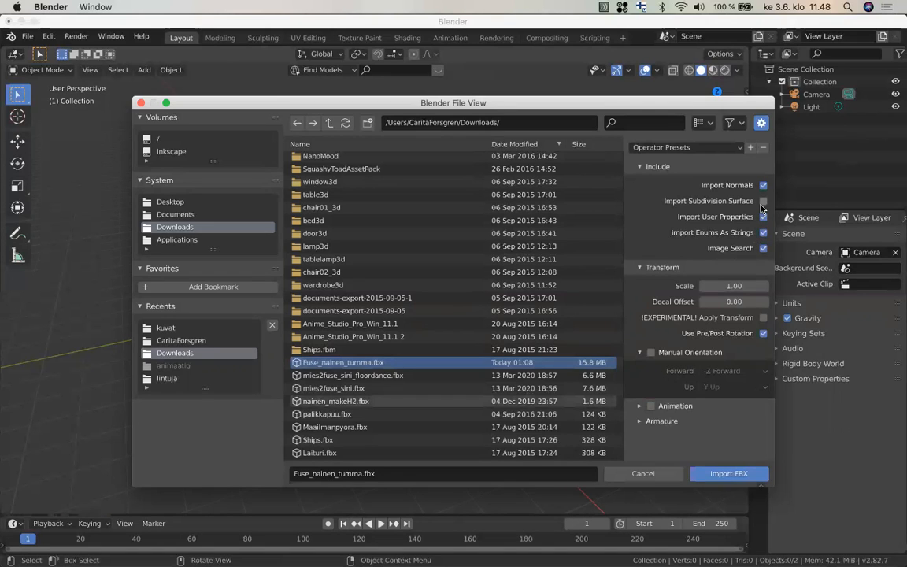
click(762, 202)
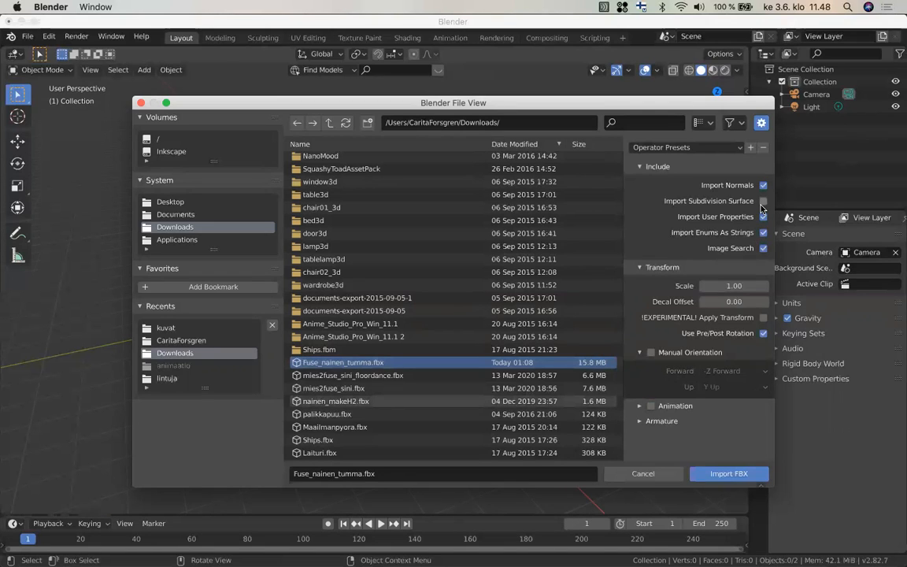
click(640, 421)
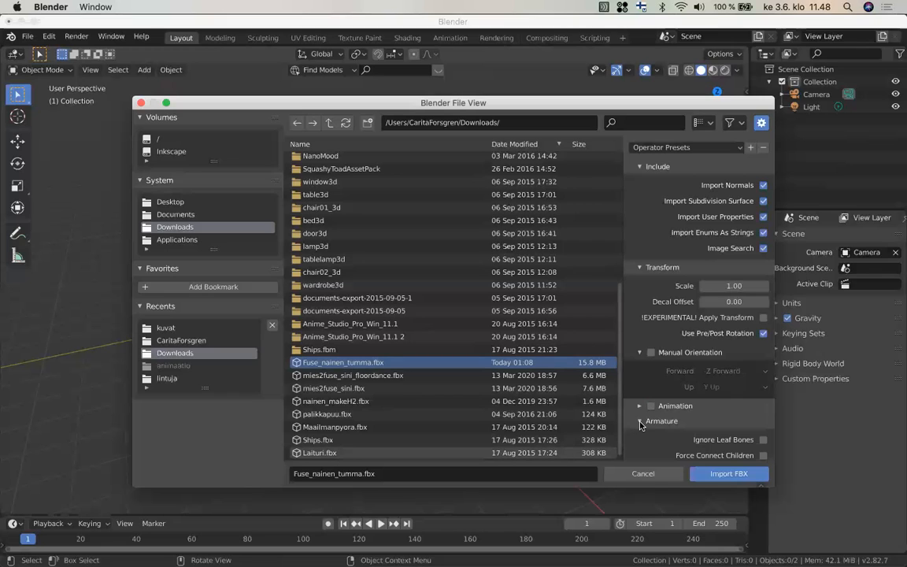
scroll(640, 424, down, 2)
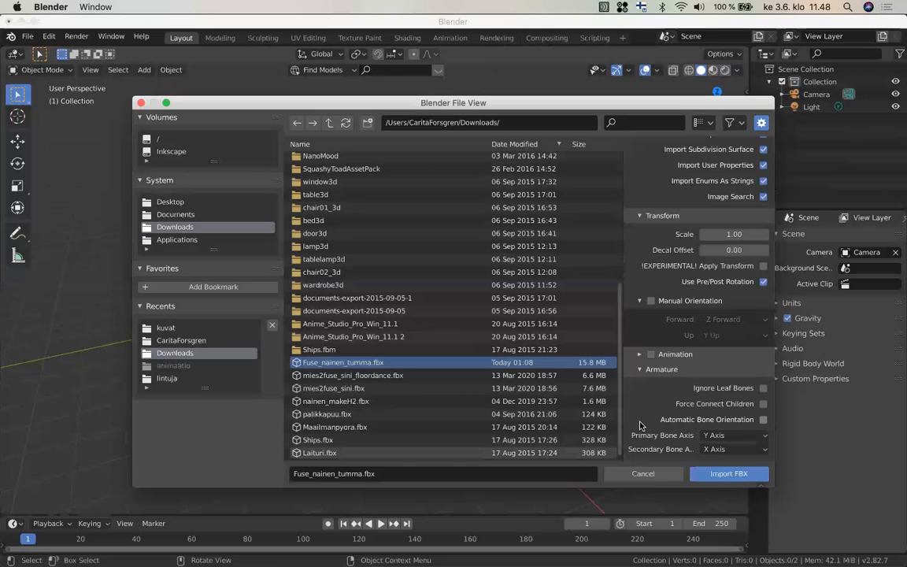
click(714, 479)
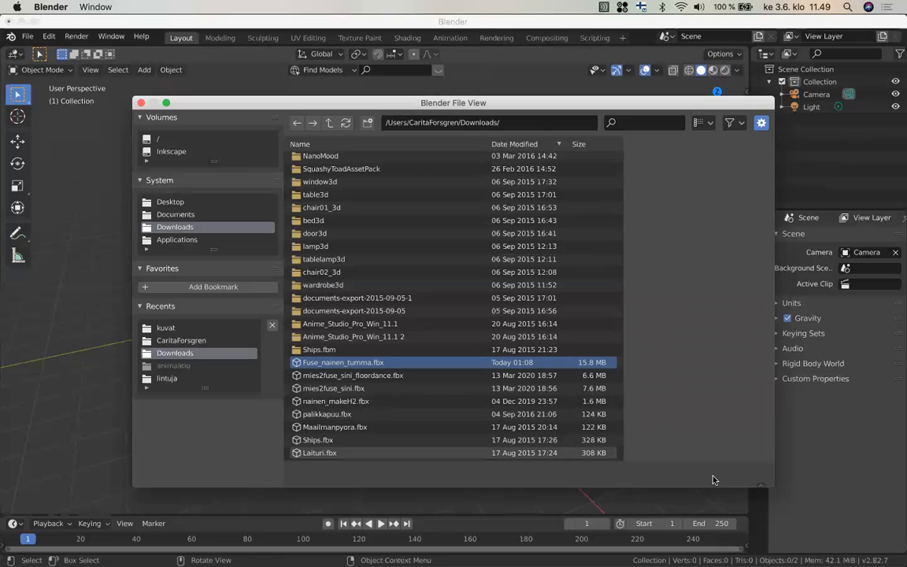
Load Fuse_nainen_tumma.fbx so the character and its Armature appear at the origin
double_click(452, 362)
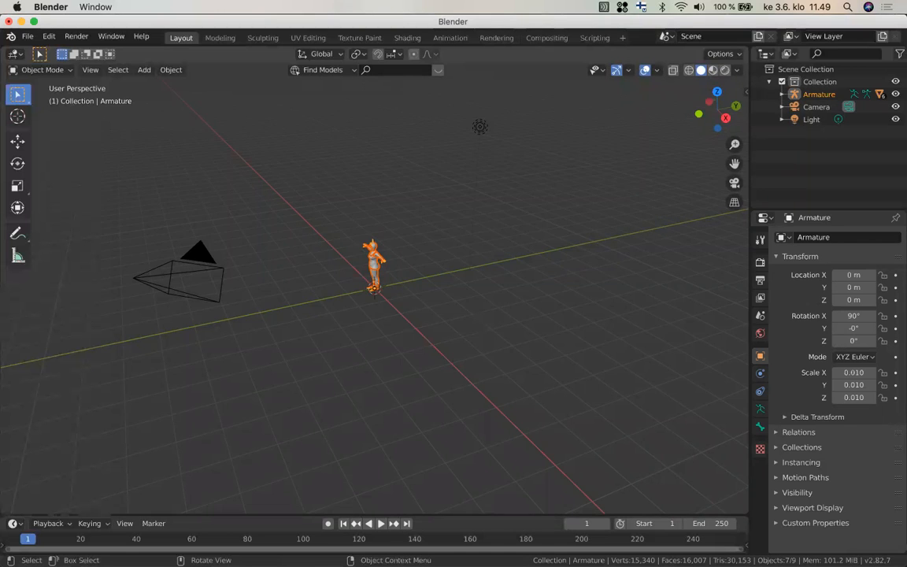
Scale the imported Armature up to 0.032, frame the character, and switch to Rendered shading
key(g)
key(s)
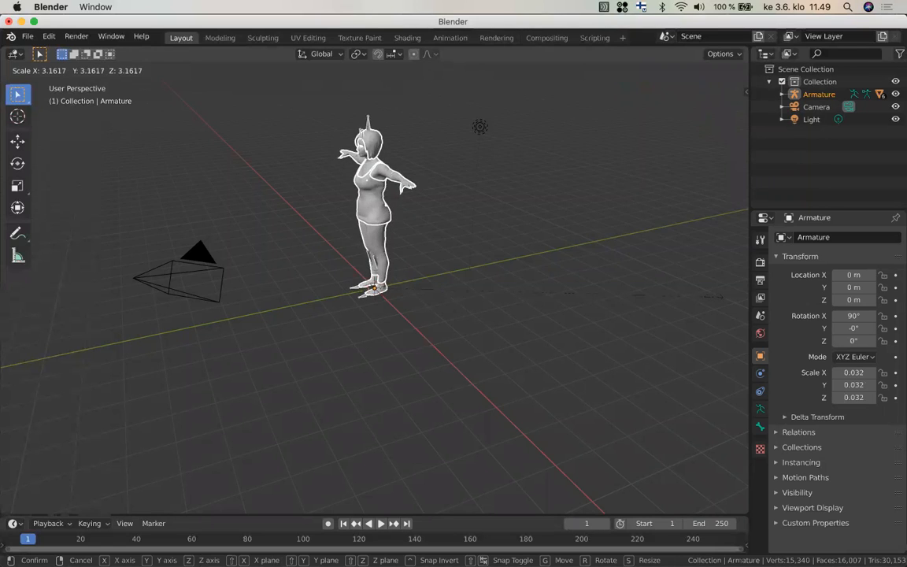
click(713, 299)
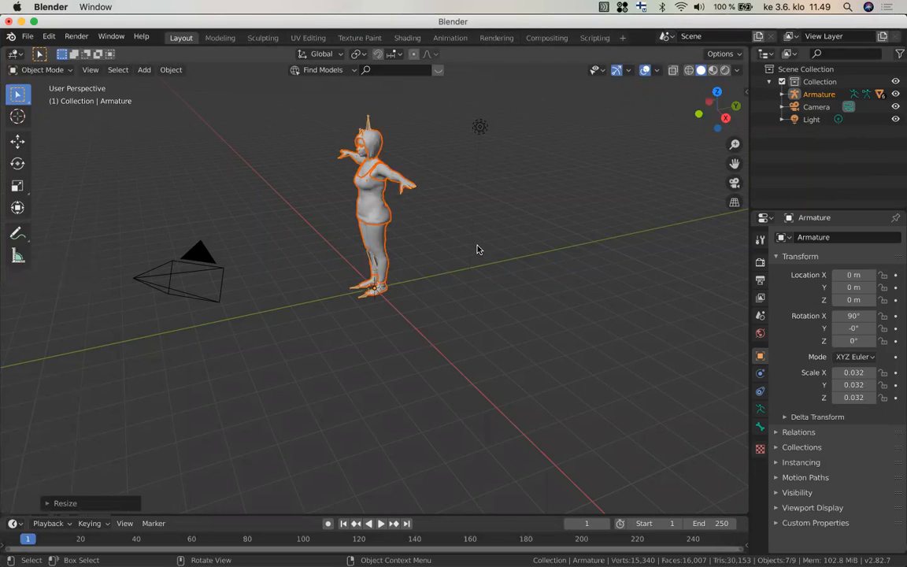
scroll(477, 248, left, 5)
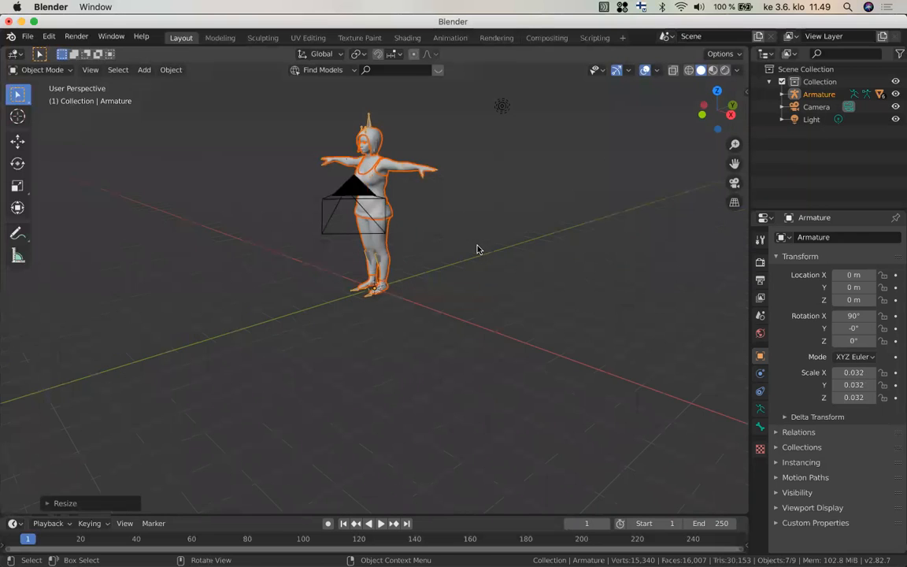
scroll(477, 249, left, 1)
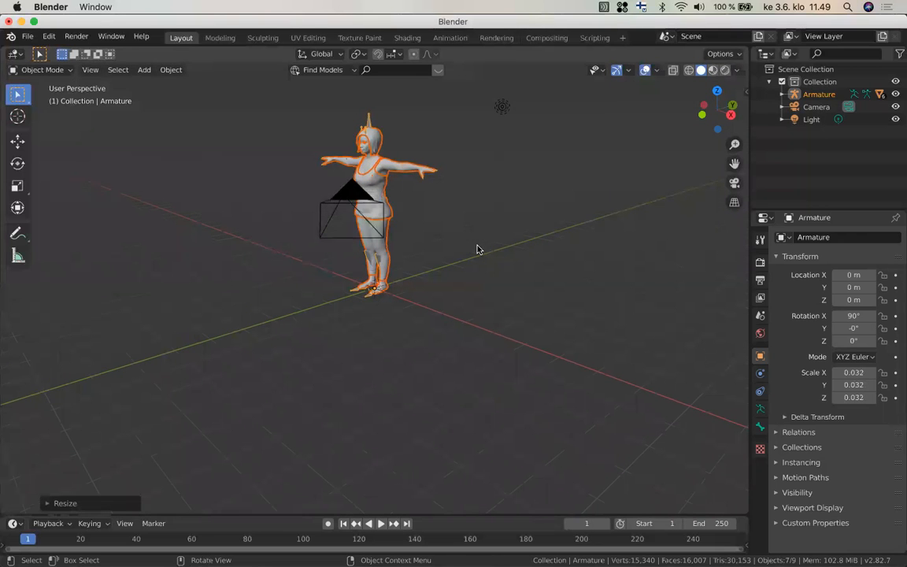
scroll(477, 249, up, 5)
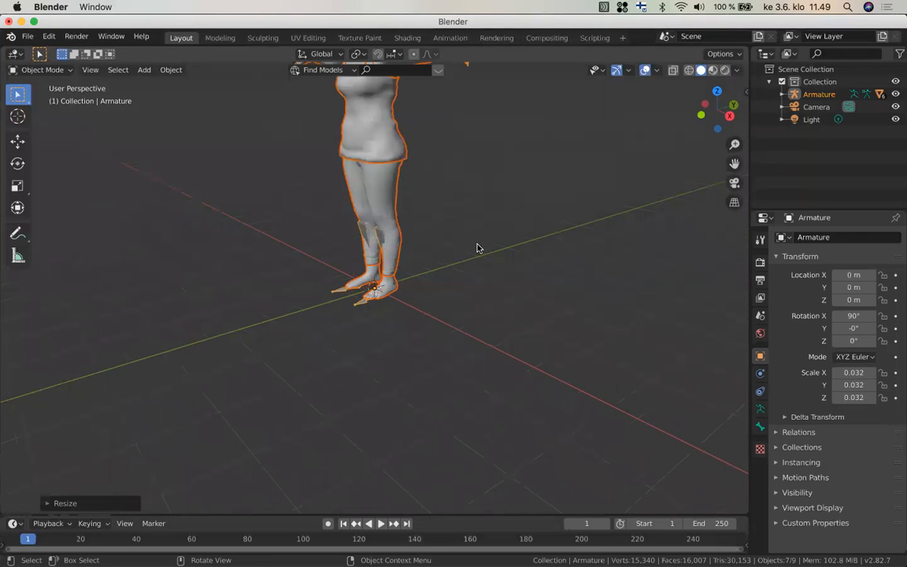
scroll(477, 248, up, 1)
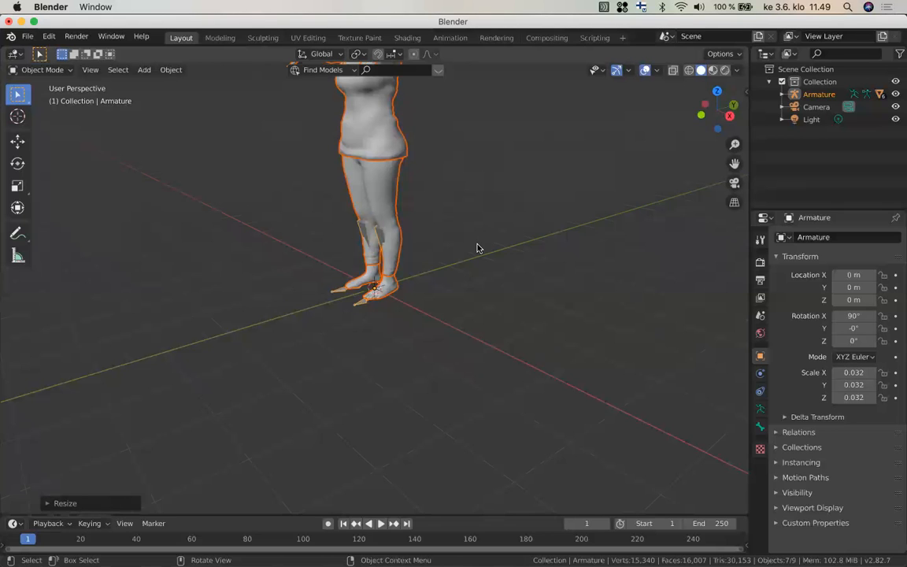
shift+scroll(477, 248, up, 3)
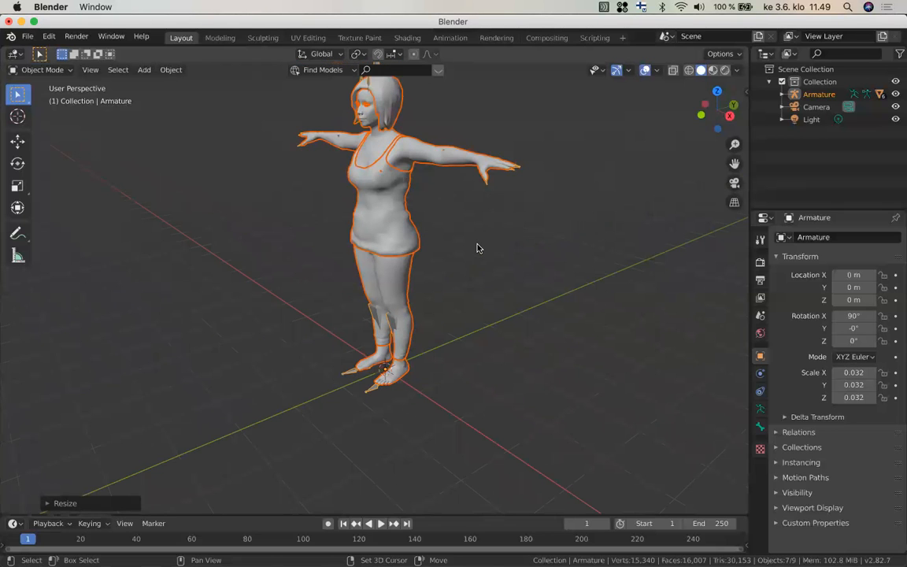
shift+scroll(477, 248, up, 1)
shift+scroll(477, 248, up, 2)
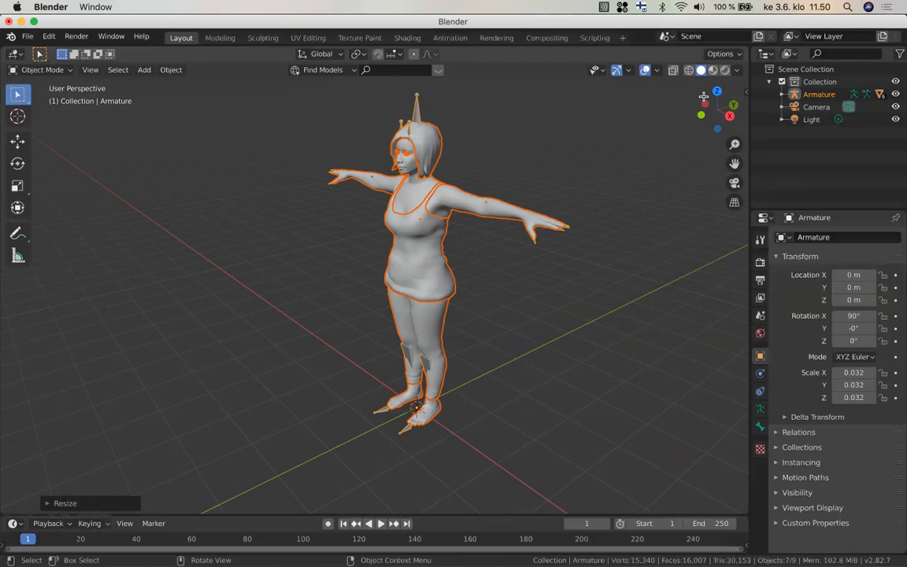
click(725, 71)
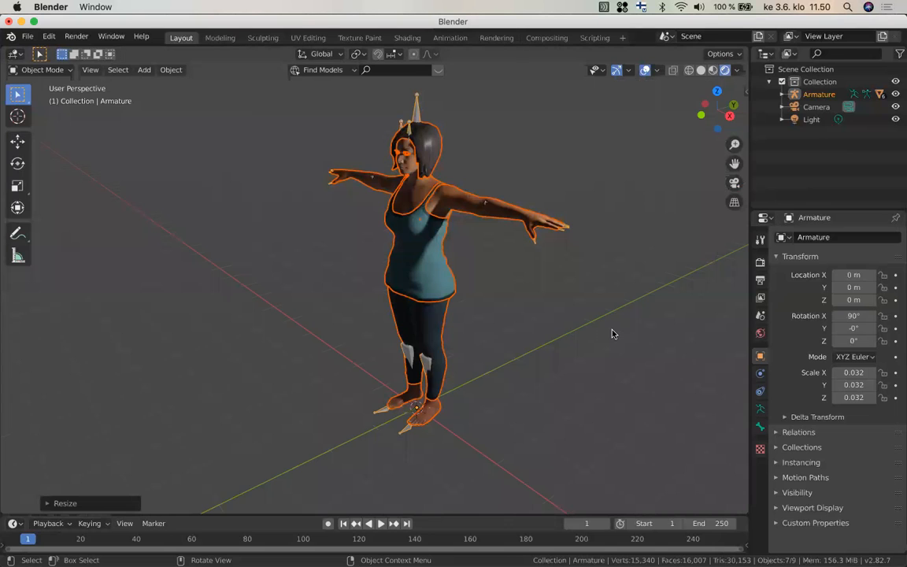
Expand the Armature in the Outliner, toggle its visibility off and on, and select it
middle_drag(612, 334, 623, 332)
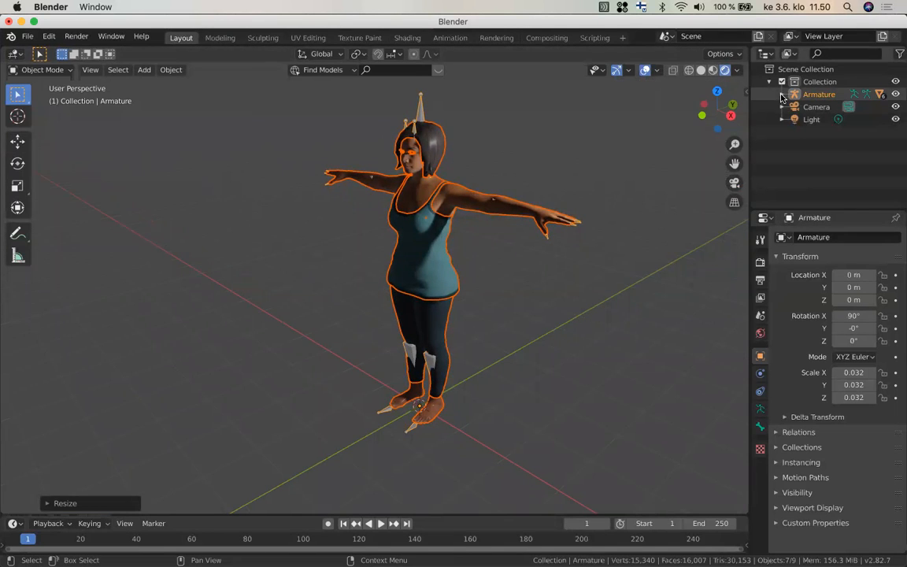
click(782, 95)
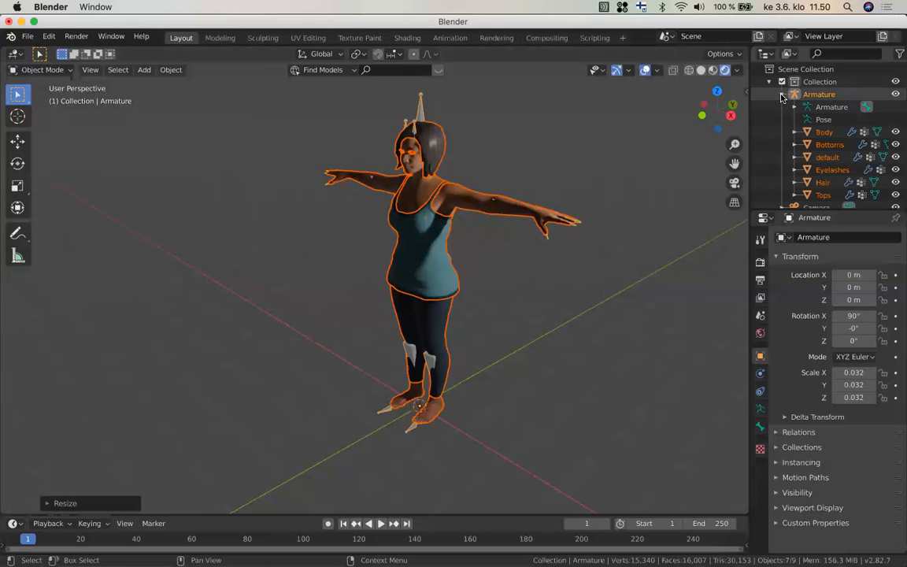
click(895, 95)
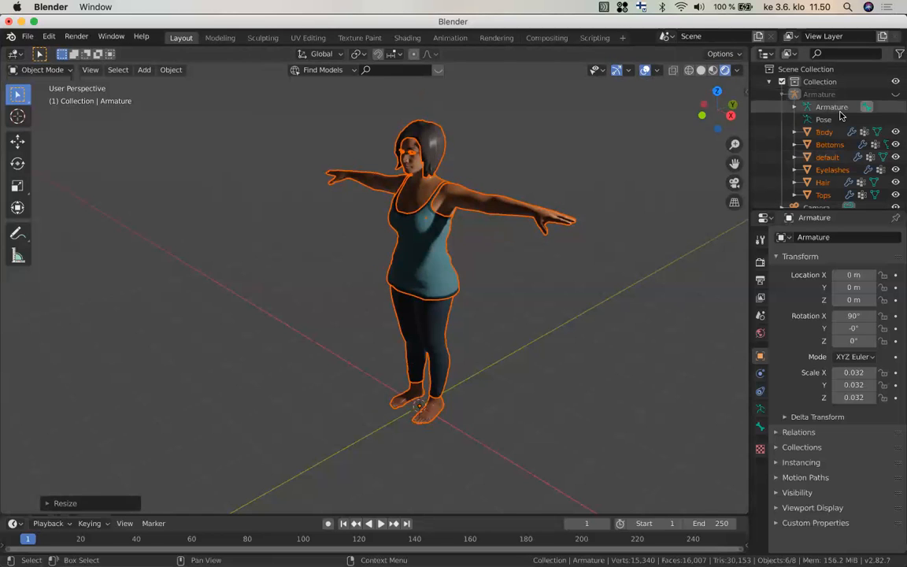
click(895, 94)
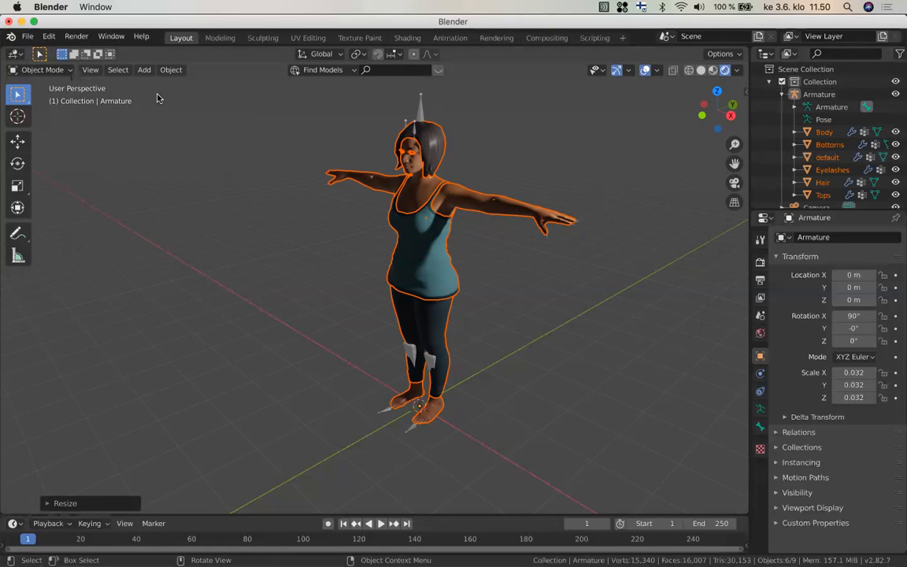
click(820, 96)
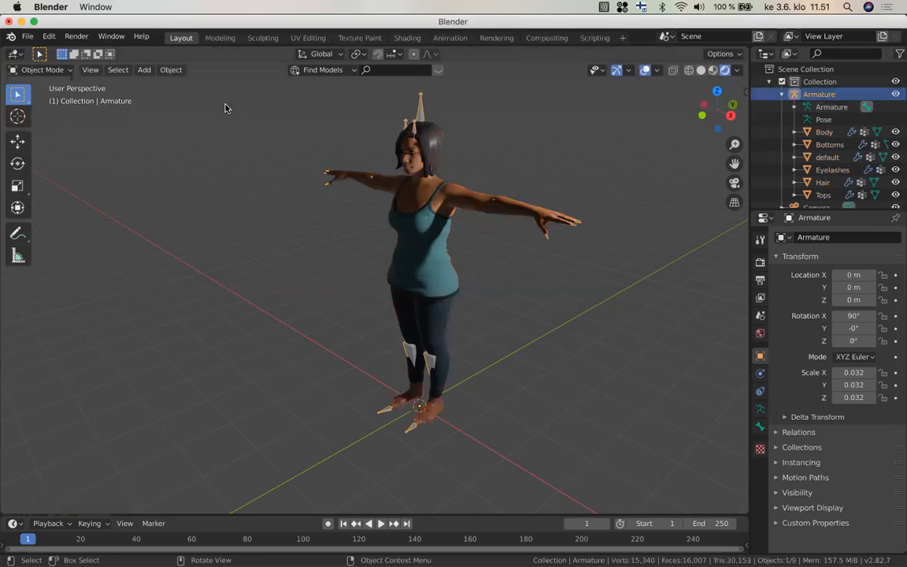
Switch the Armature into Pose Mode and select the LeftLeg shin bone
click(62, 71)
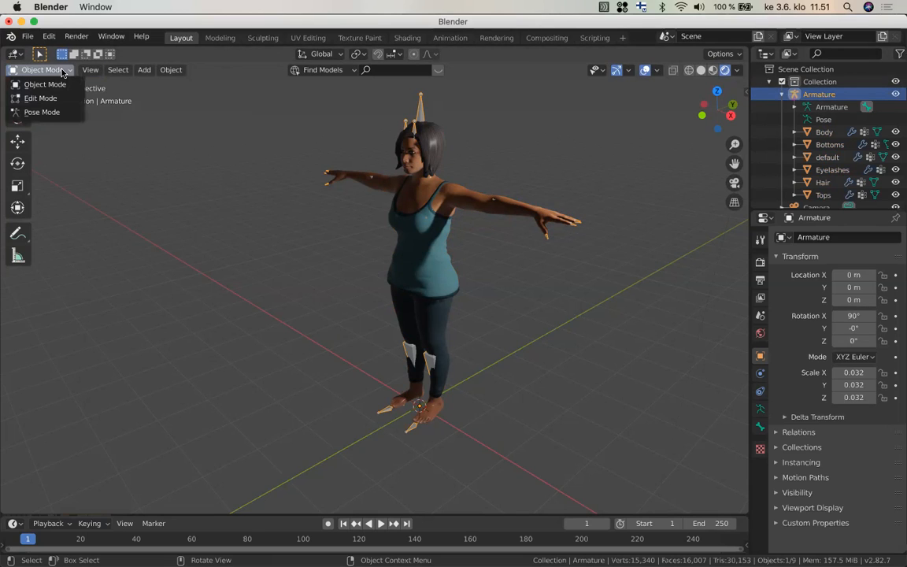
click(42, 113)
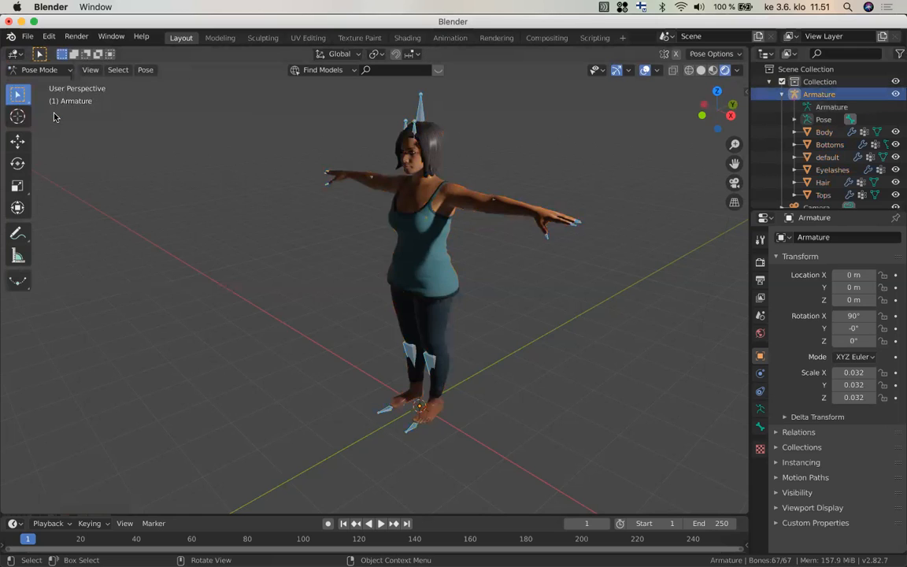
click(429, 364)
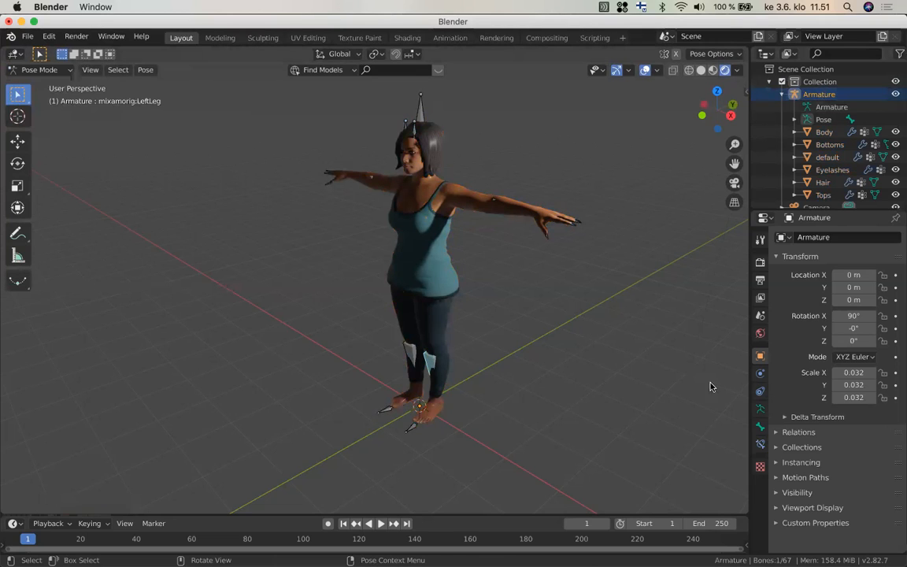
Enable In Front in the armature's Viewport Display so bones show through the body
click(760, 409)
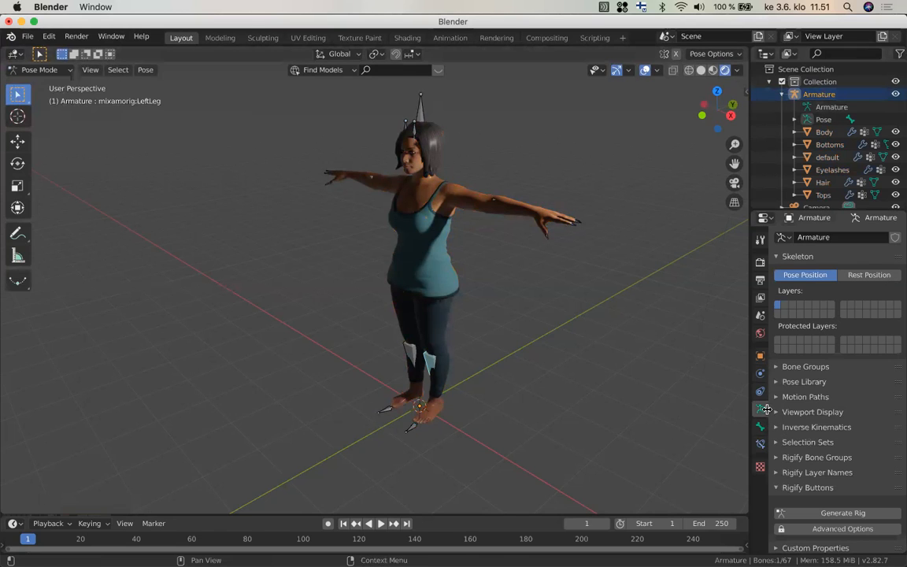
click(779, 412)
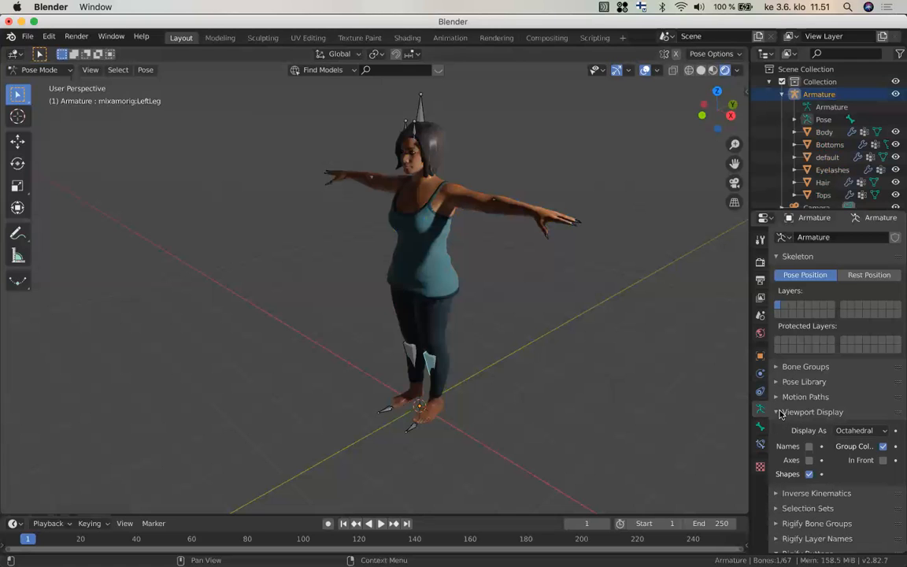
click(882, 461)
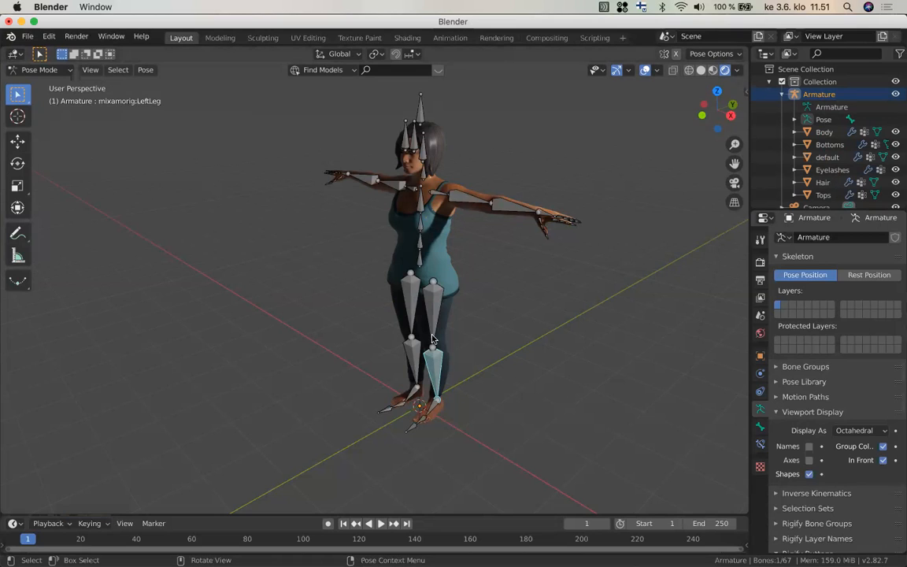
Bend the LeftLeg shin about 49 degrees and rotate the LeftUpLeg thigh forward
click(18, 207)
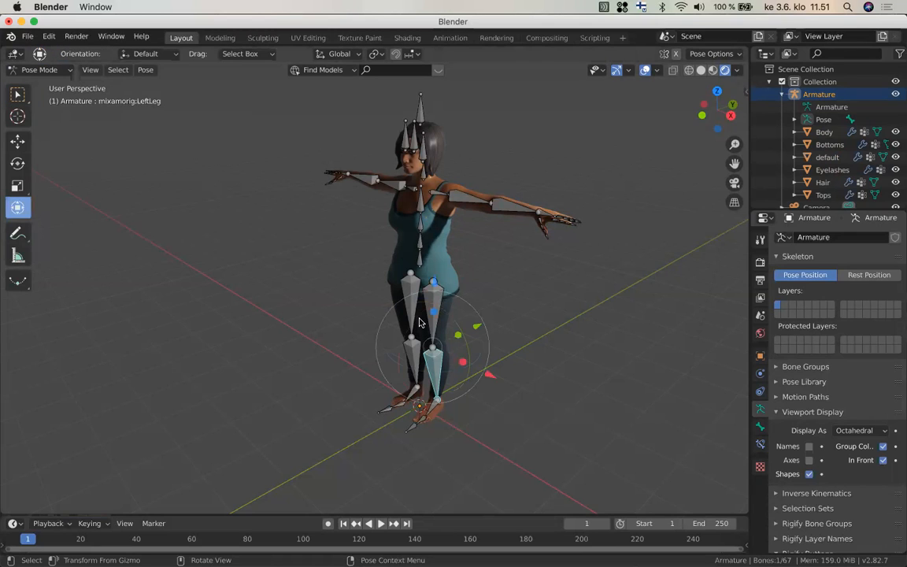
drag(419, 318, 408, 348)
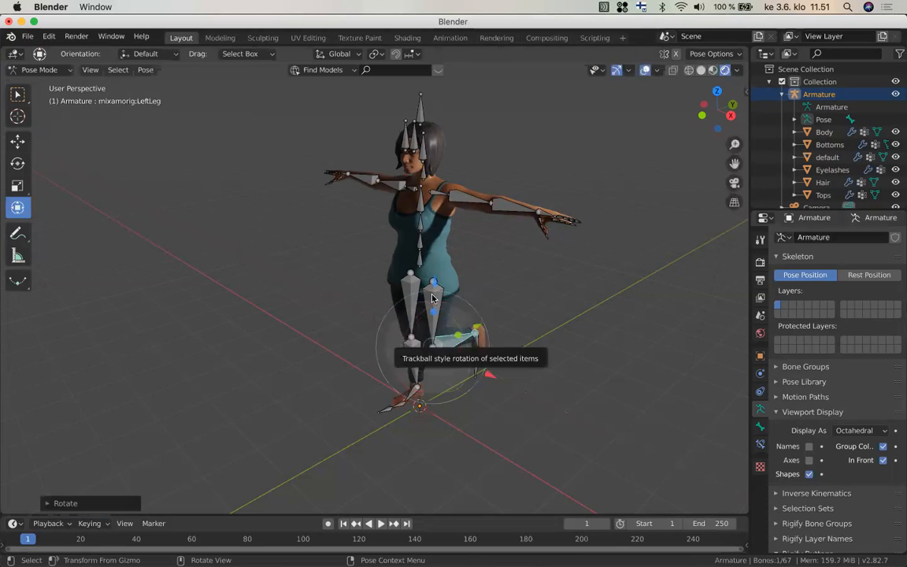
click(427, 295)
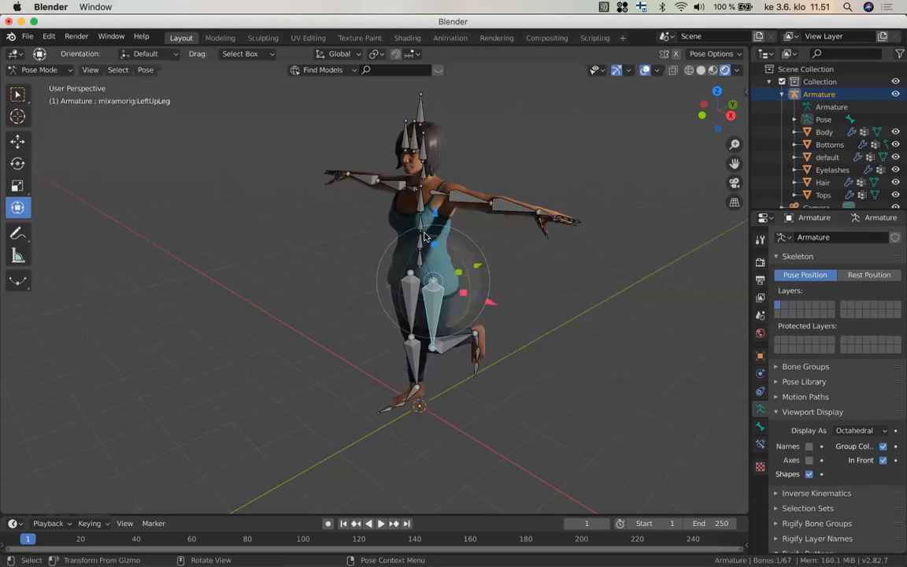
drag(414, 256, 477, 305)
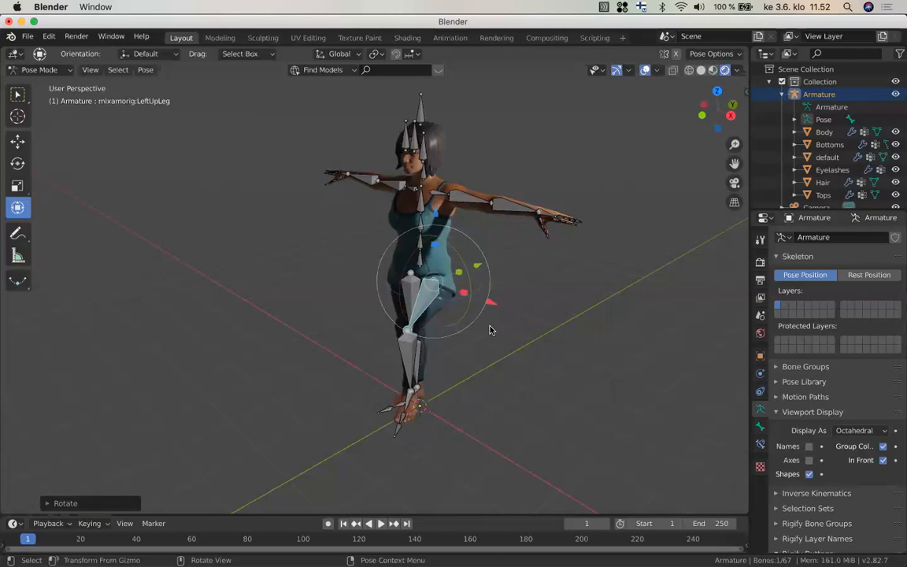
Pose the right leg: rotate RightUpLeg about X and bend RightLeg about 67 degrees
scroll(490, 329, left, 3)
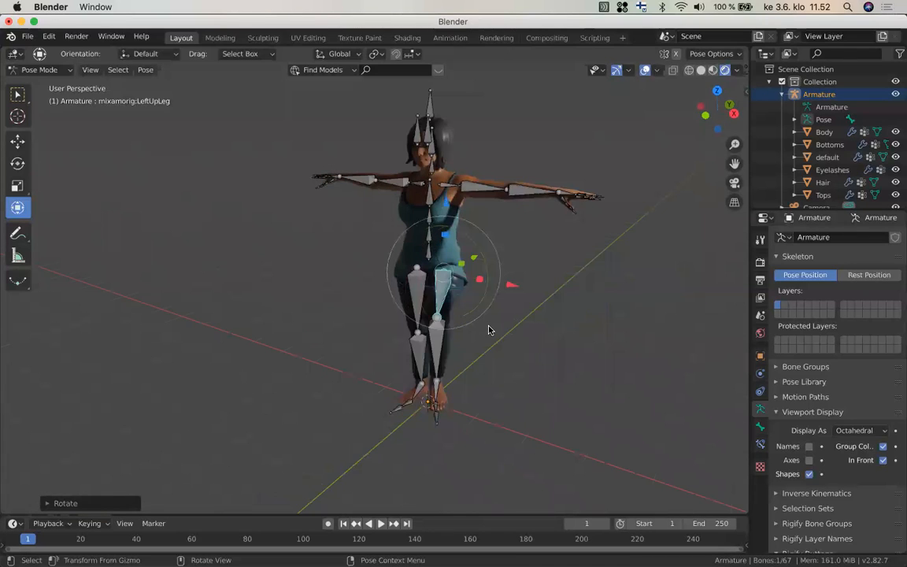
click(419, 366)
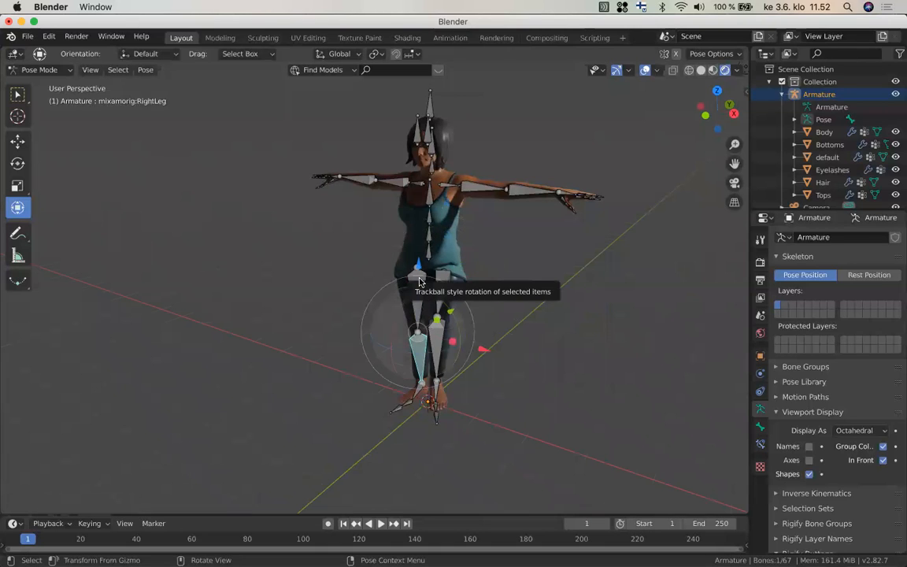
click(419, 282)
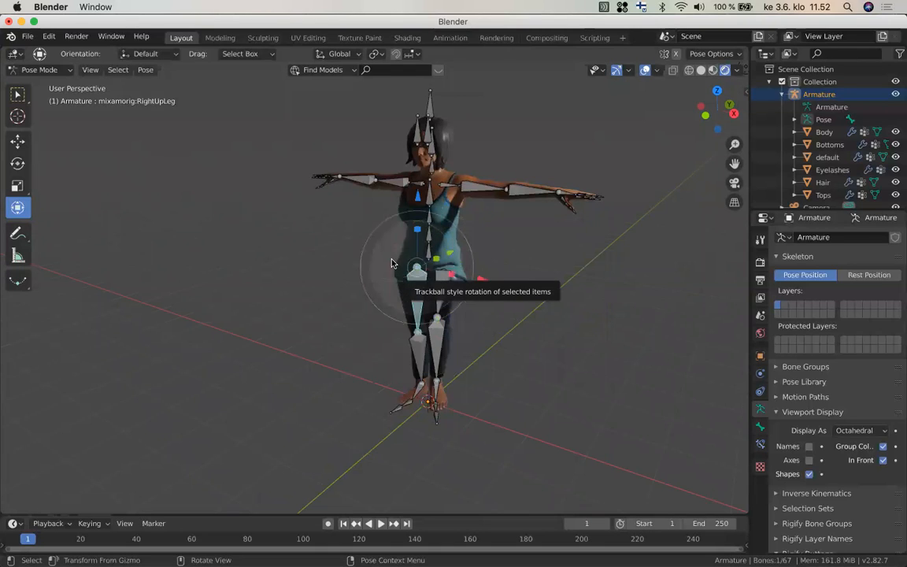
drag(389, 245, 450, 194)
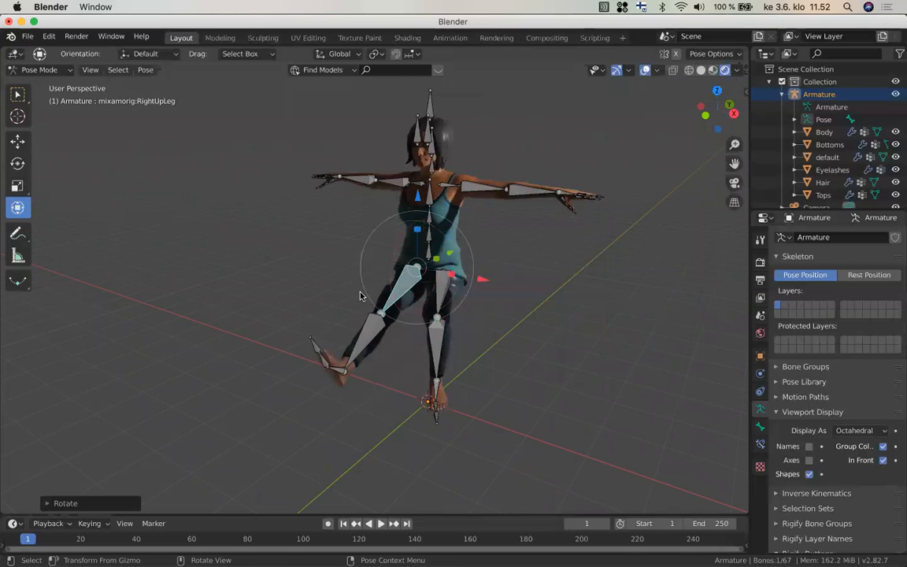
click(365, 333)
mouse_move(366, 346)
mouse_down()
mouse_move(361, 322)
mouse_move(362, 334)
mouse_up()
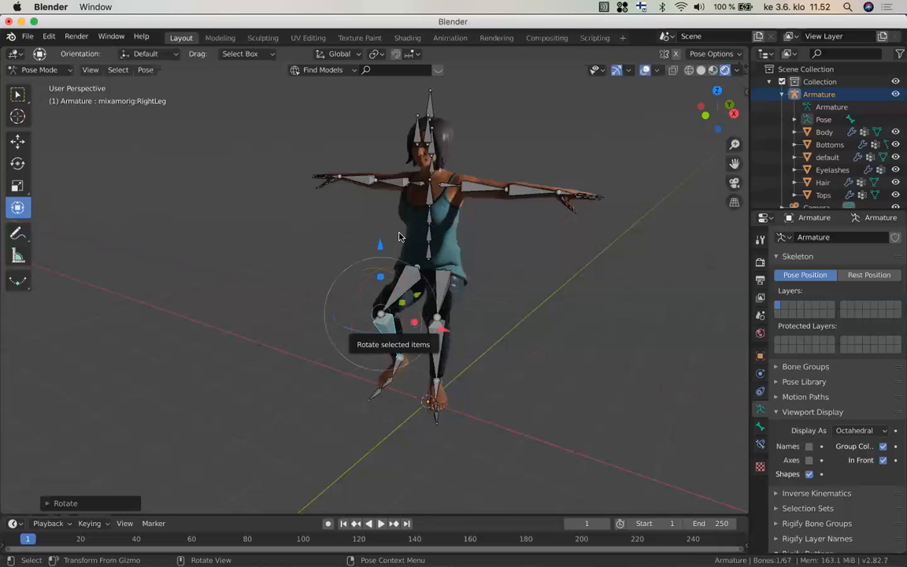
Rotate the Neck bone to turn the head slightly, then select the Spine1 bone
click(431, 165)
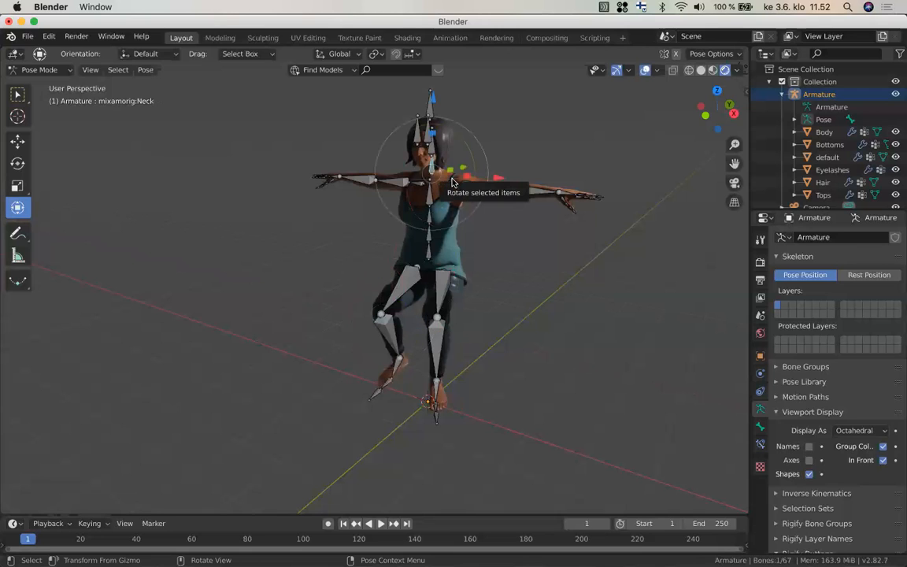
drag(452, 182, 427, 173)
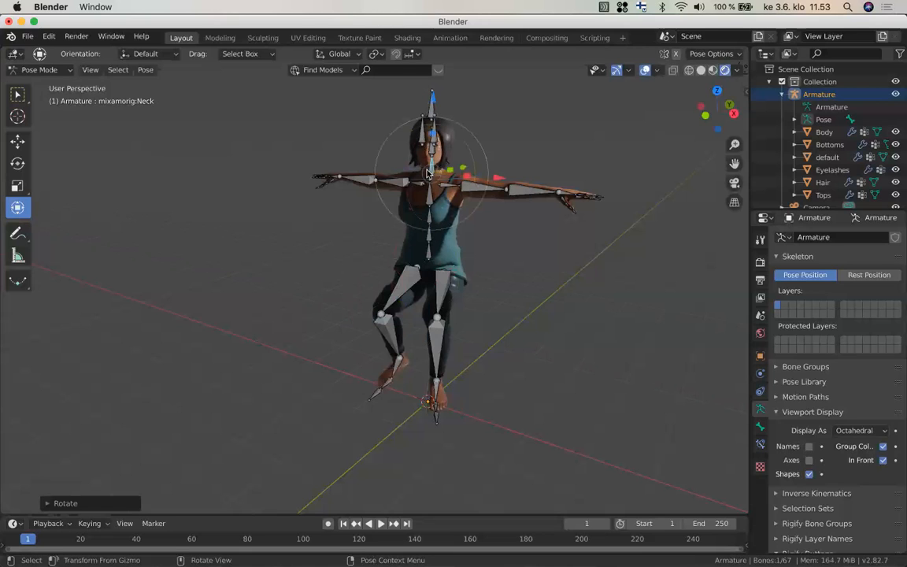
drag(429, 169, 429, 223)
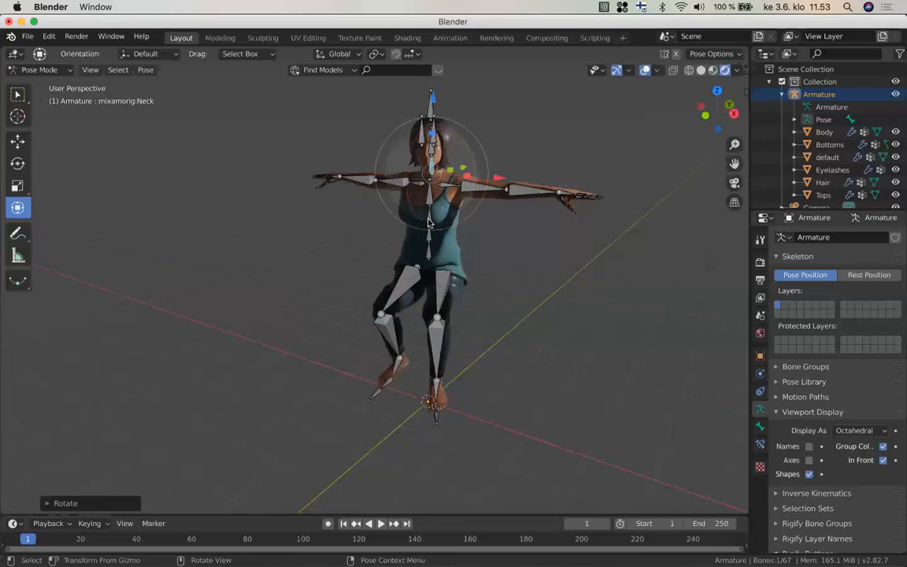
click(428, 224)
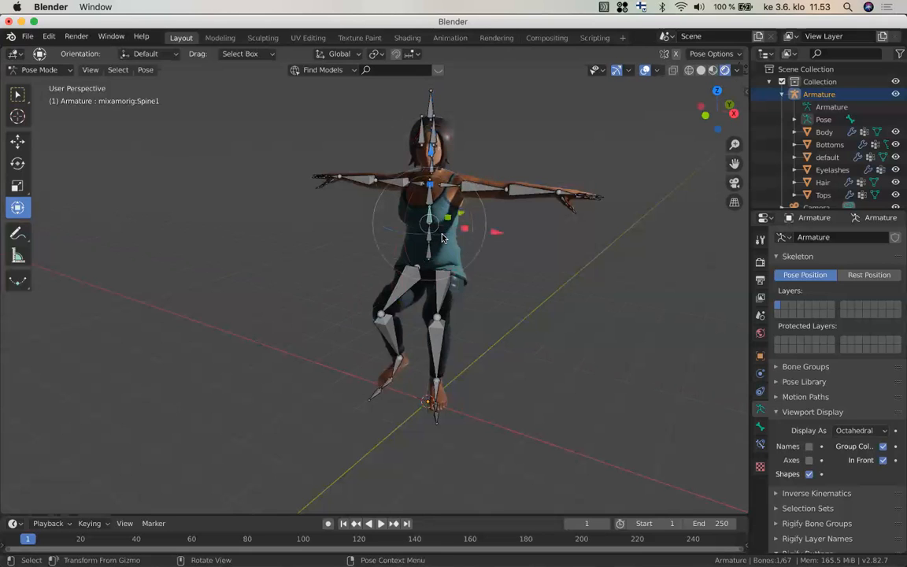
Twist Spine1 slightly and rotate LeftArm and RightArm down to the character's sides
drag(443, 233, 447, 236)
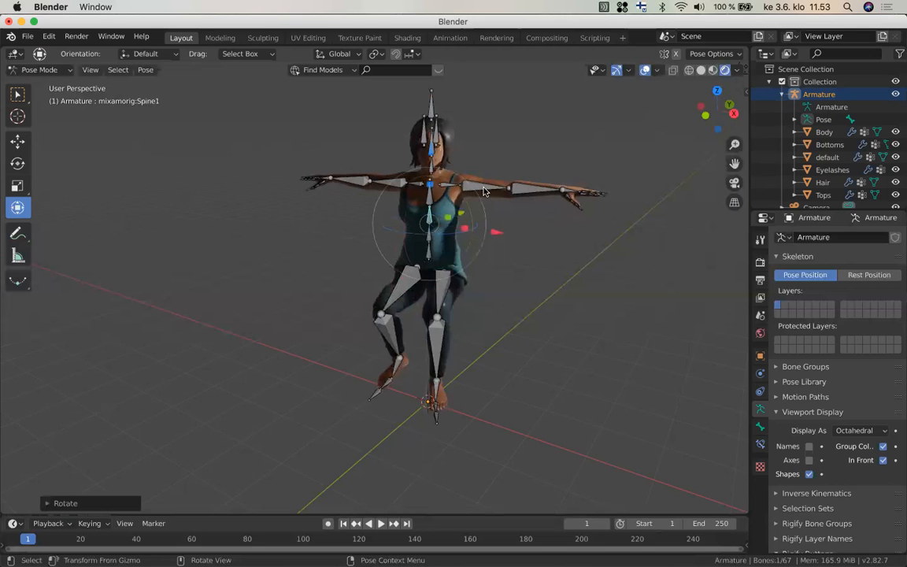
click(484, 188)
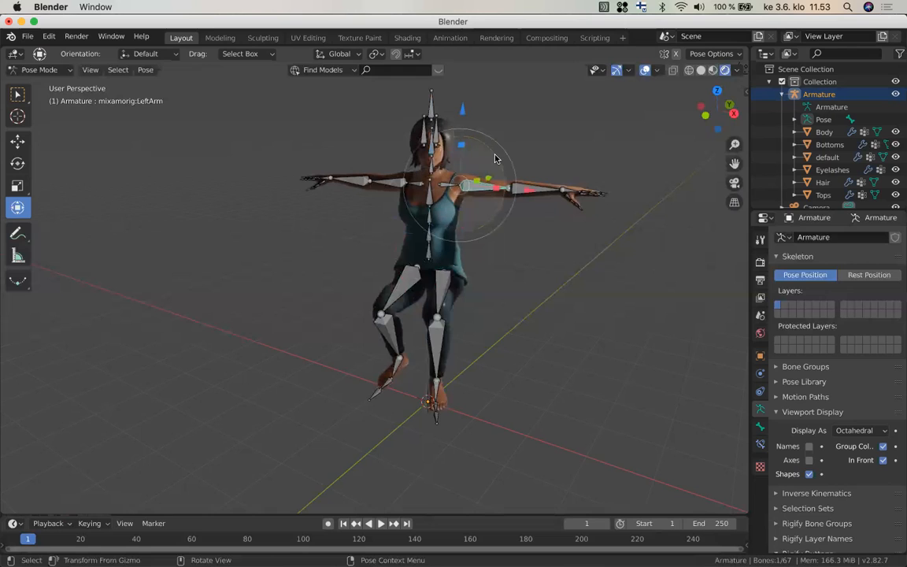
drag(495, 159, 492, 197)
click(392, 186)
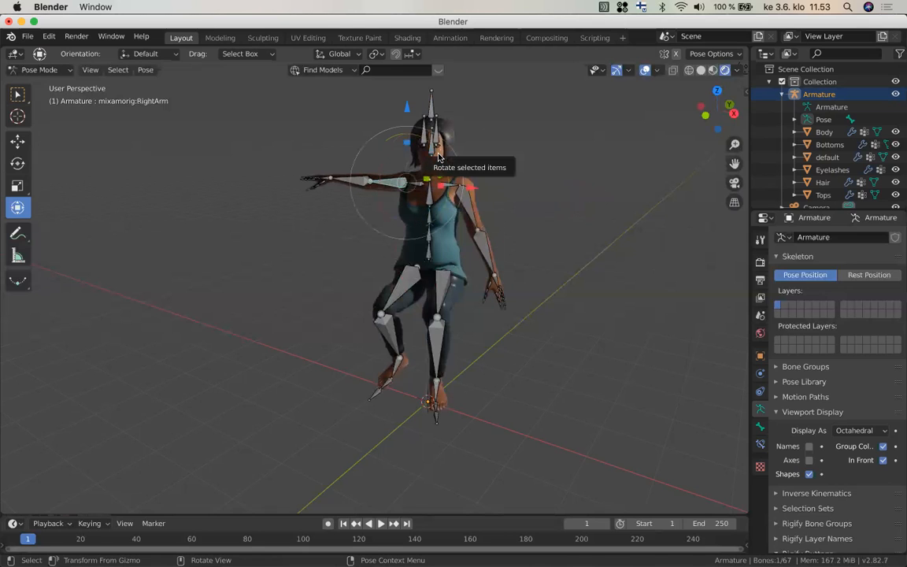
drag(438, 158, 397, 126)
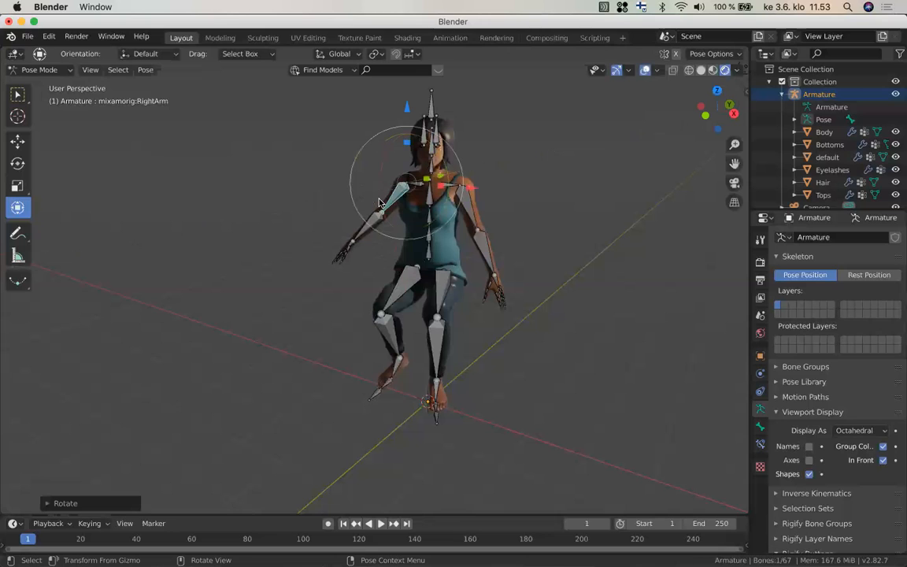
Try swinging RightForeArm outward, then undo that rotation
click(373, 228)
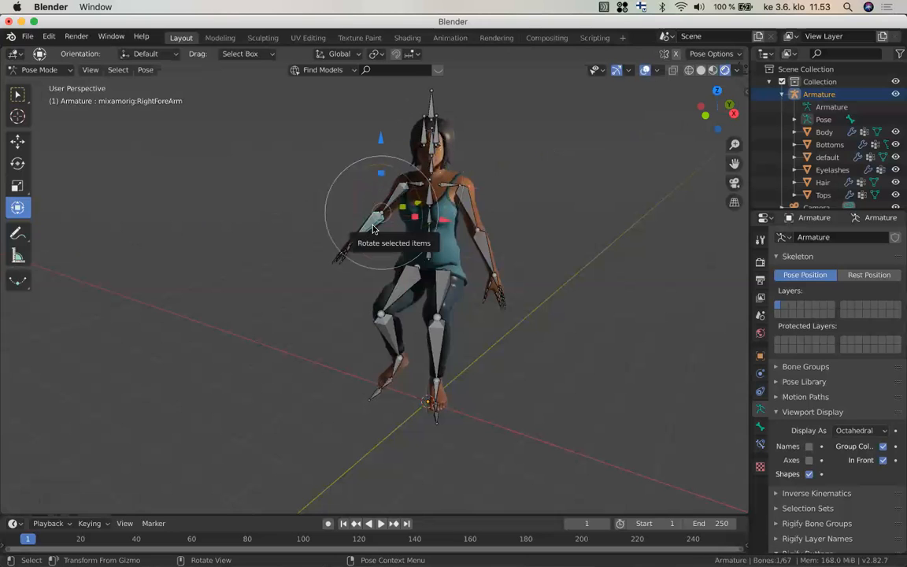
drag(354, 207, 356, 188)
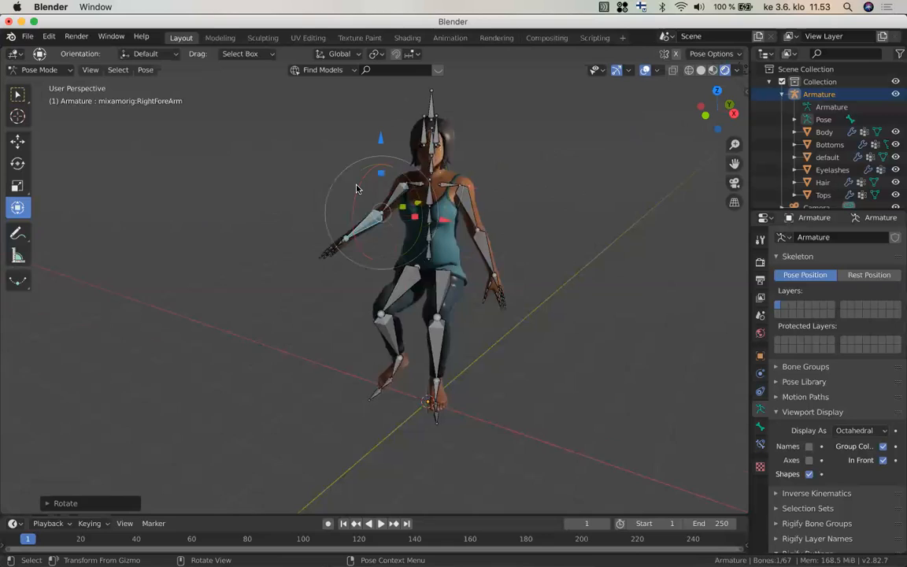
scroll(356, 188, down, 2)
scroll(356, 188, down, 2)
key(super+z)
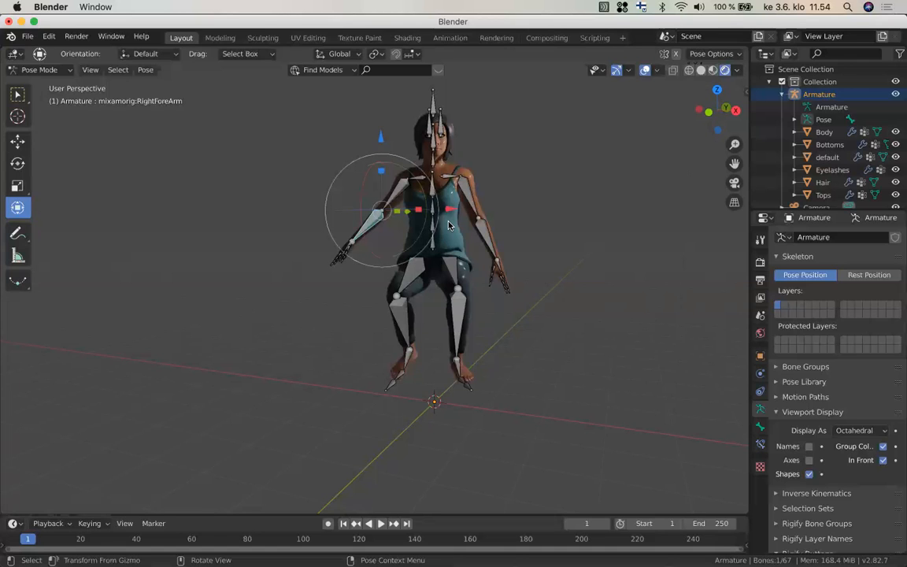
scroll(448, 226, up, 2)
scroll(449, 226, up, 1)
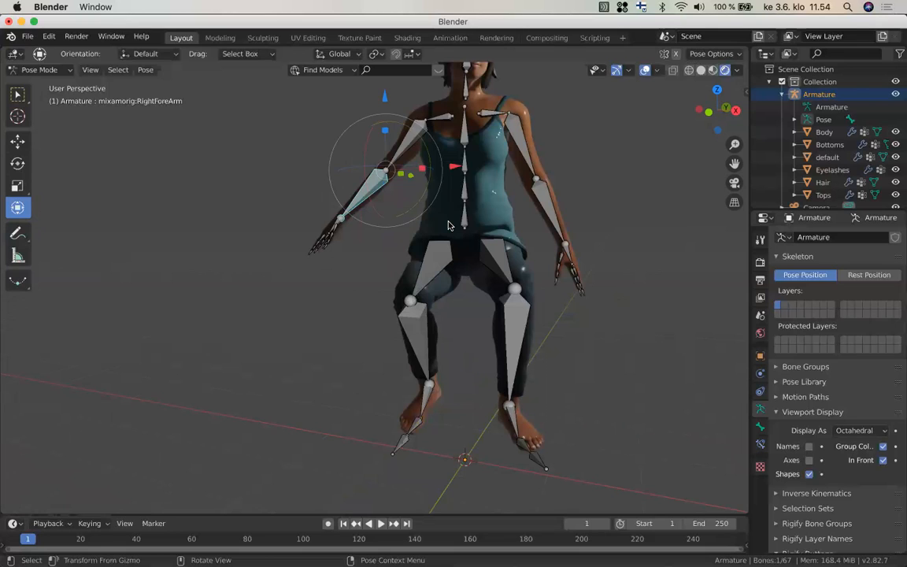
scroll(449, 225, right, 3)
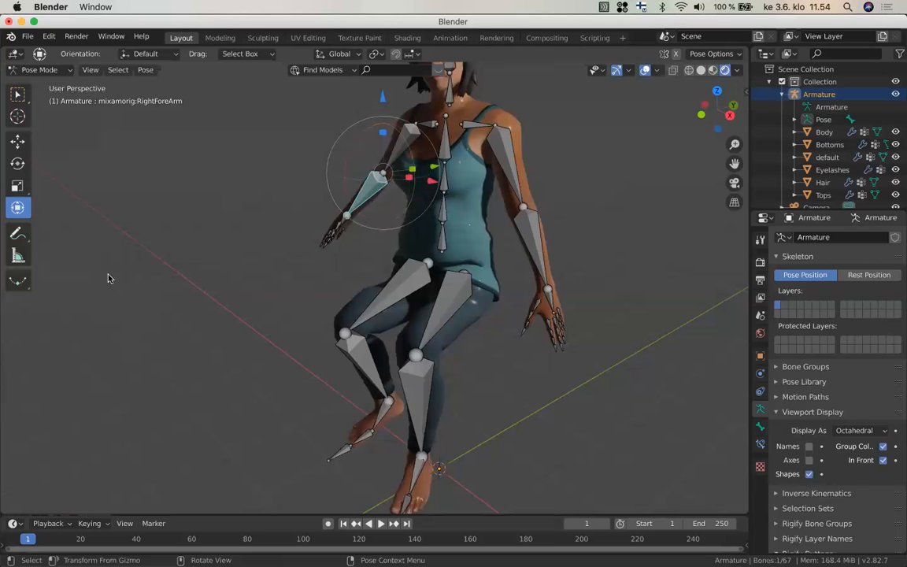
mouse_move(3, 313)
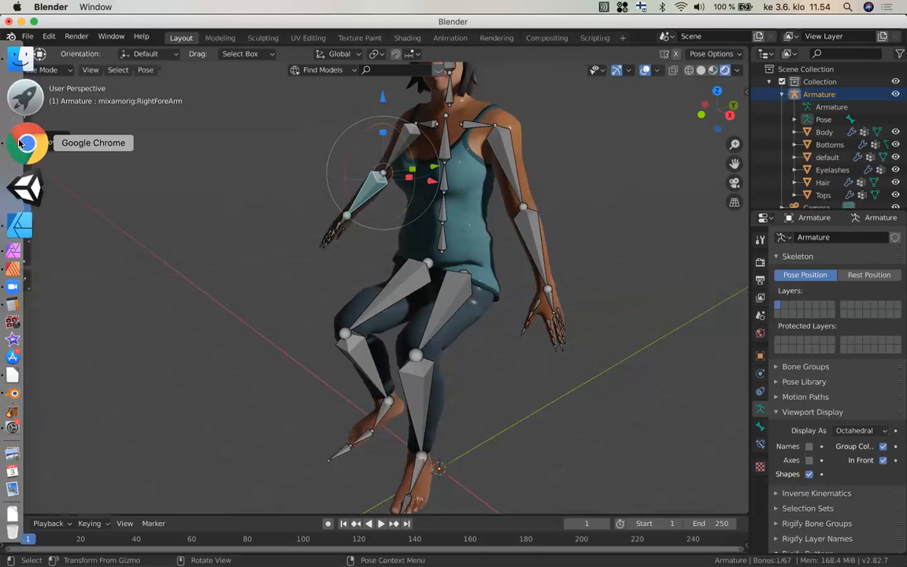
Bring Chrome to the front and open the Moodle course page suggested for 'int'
click(22, 142)
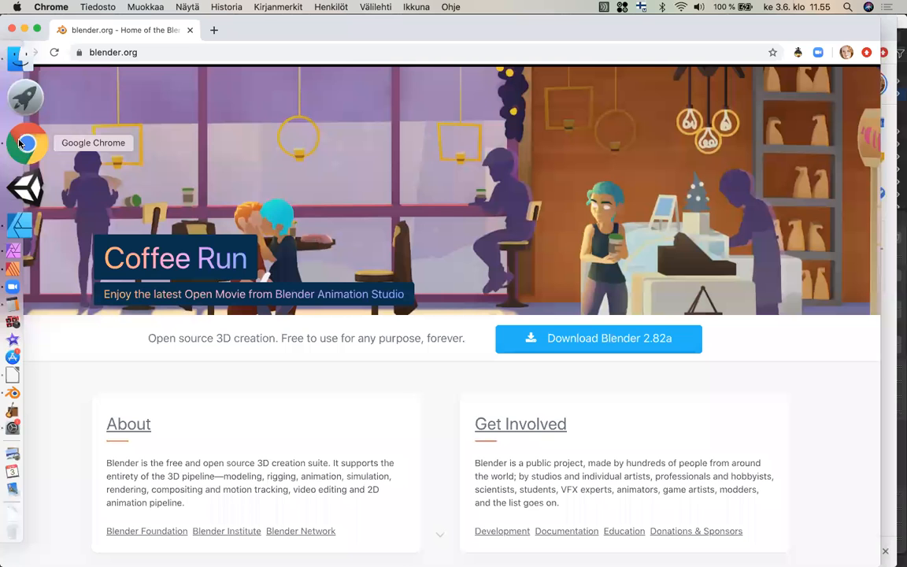
click(263, 52)
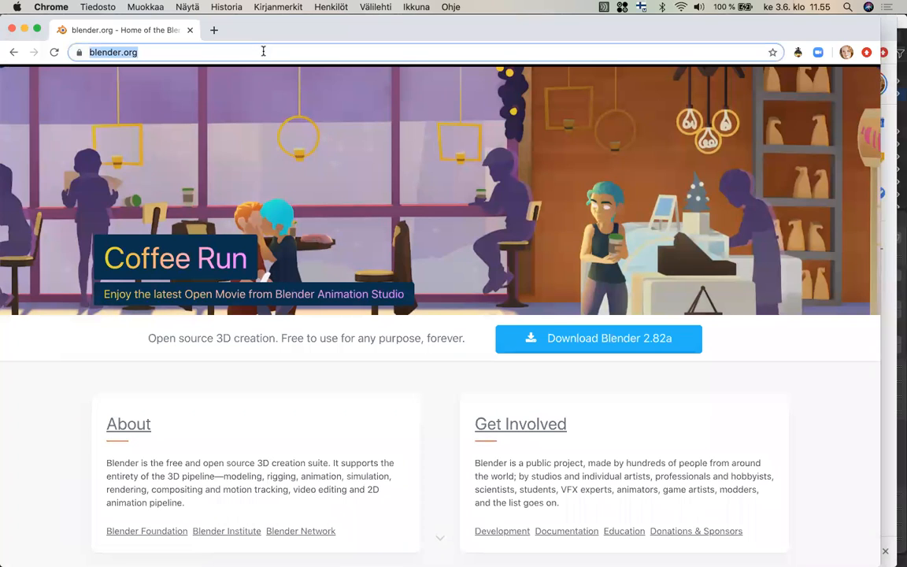
text(int)
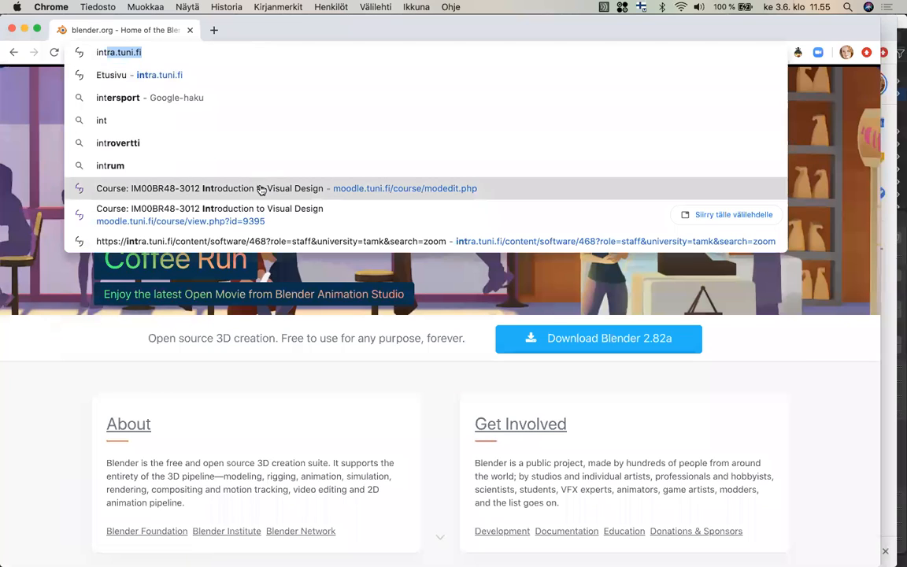
click(261, 188)
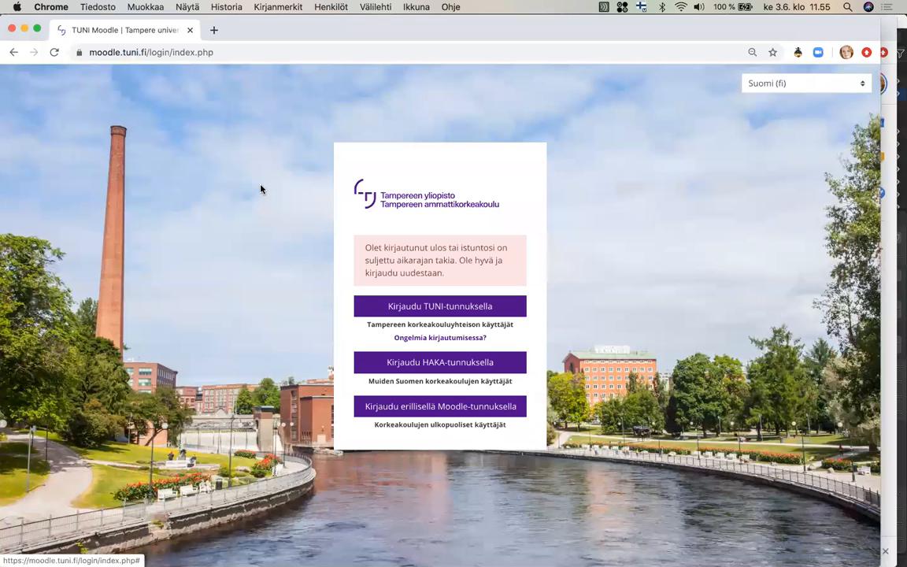
Sign in to Moodle with the university account username and password
click(386, 310)
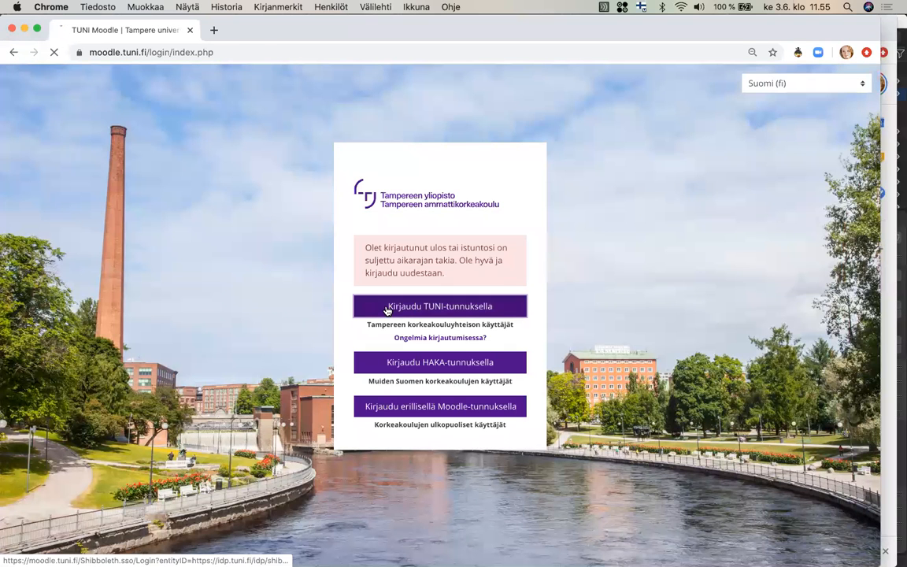
text(forcar)
key(Tab)
text(**********)
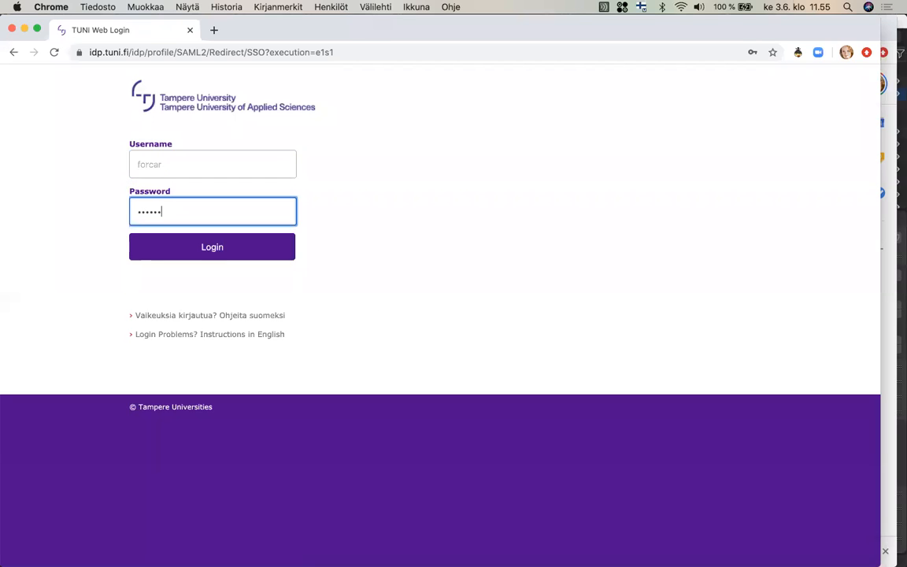
key(Return)
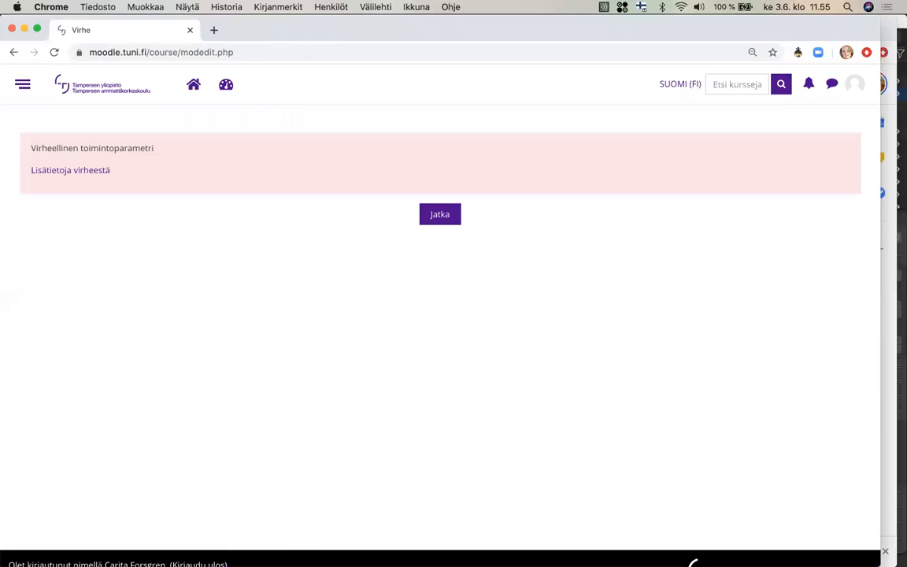
Continue past the error page and open the Introduction to Visual Design course
click(439, 220)
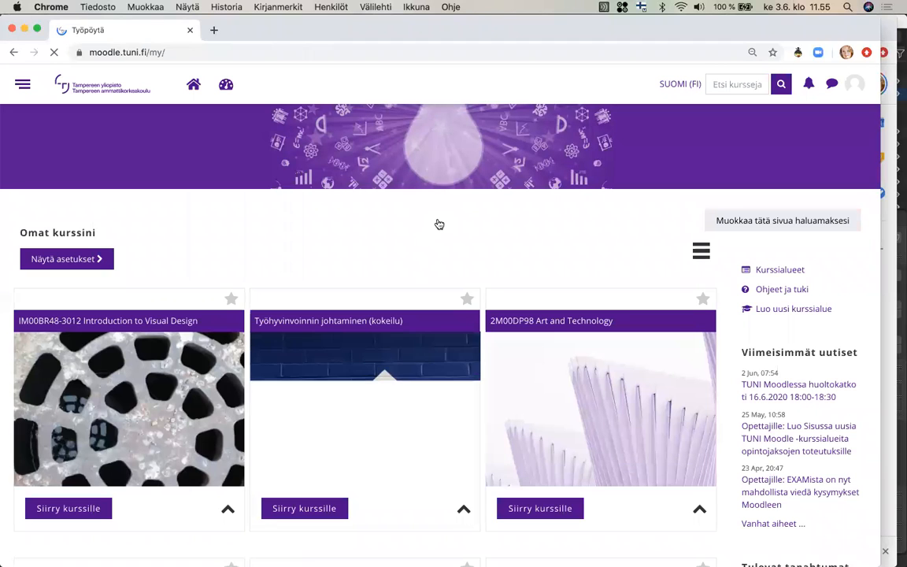
scroll(439, 223, down, 1)
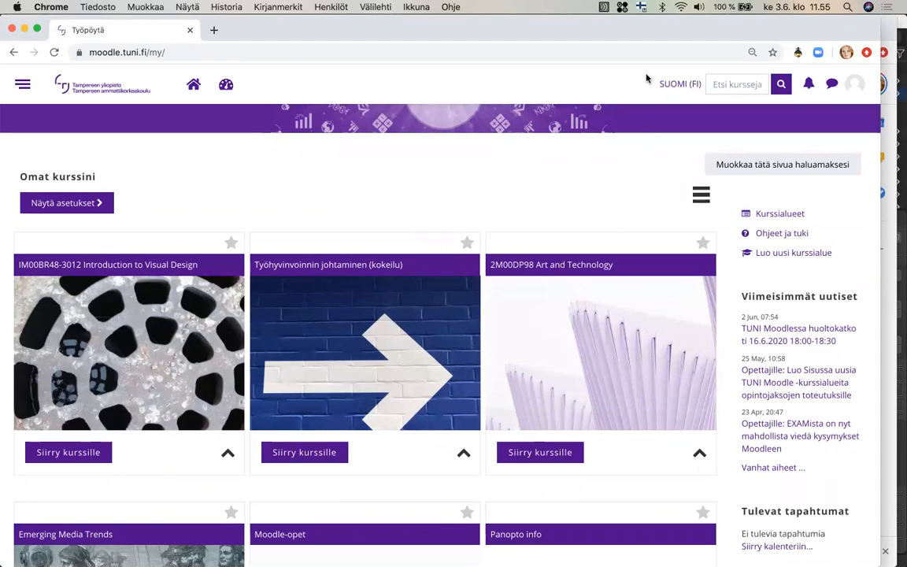
click(66, 454)
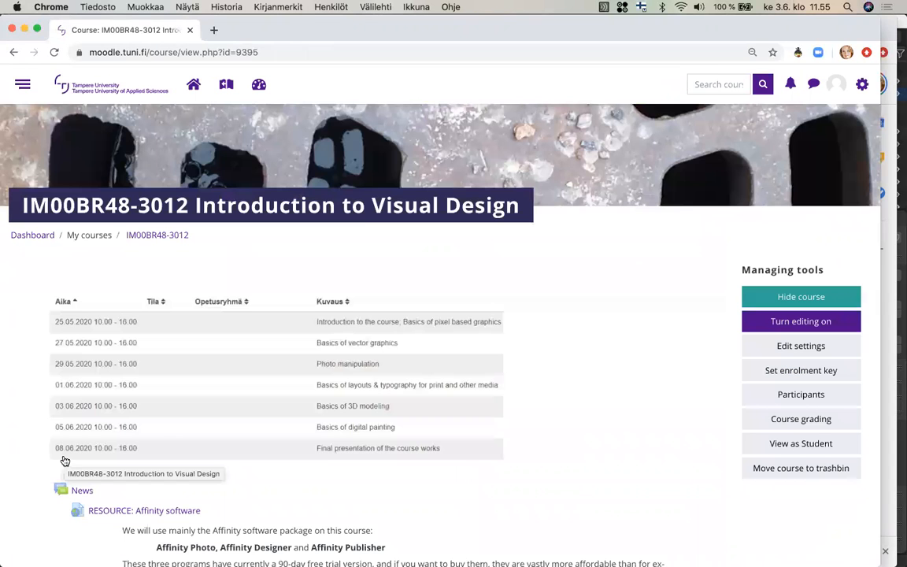
Turn course editing on and start adding an activity to the 3D Modeling section
click(794, 324)
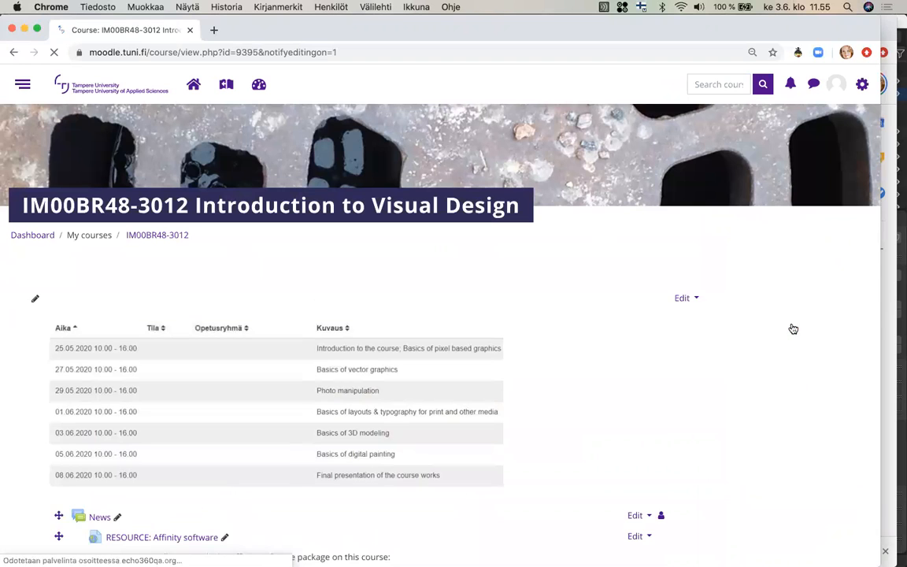
scroll(542, 351, down, 10)
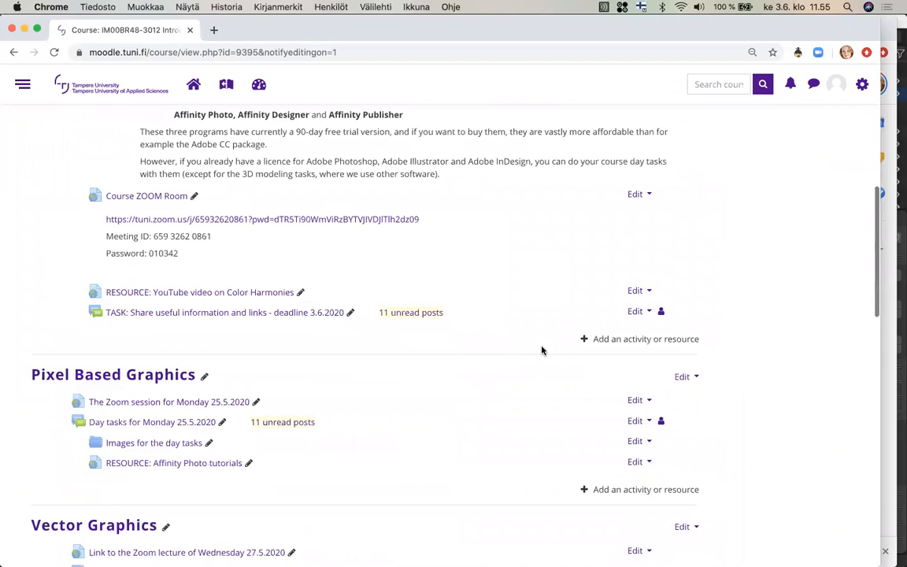
scroll(542, 350, down, 10)
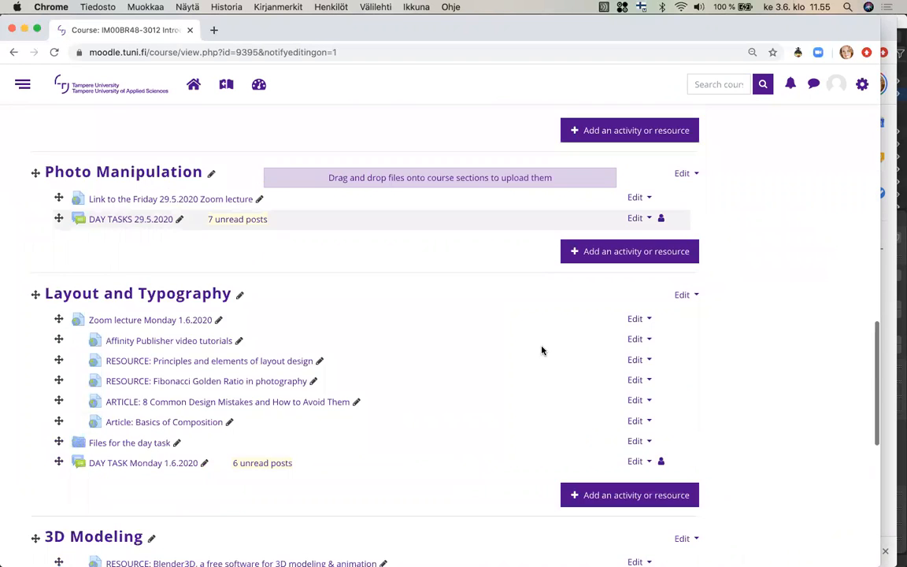
scroll(542, 350, down, 5)
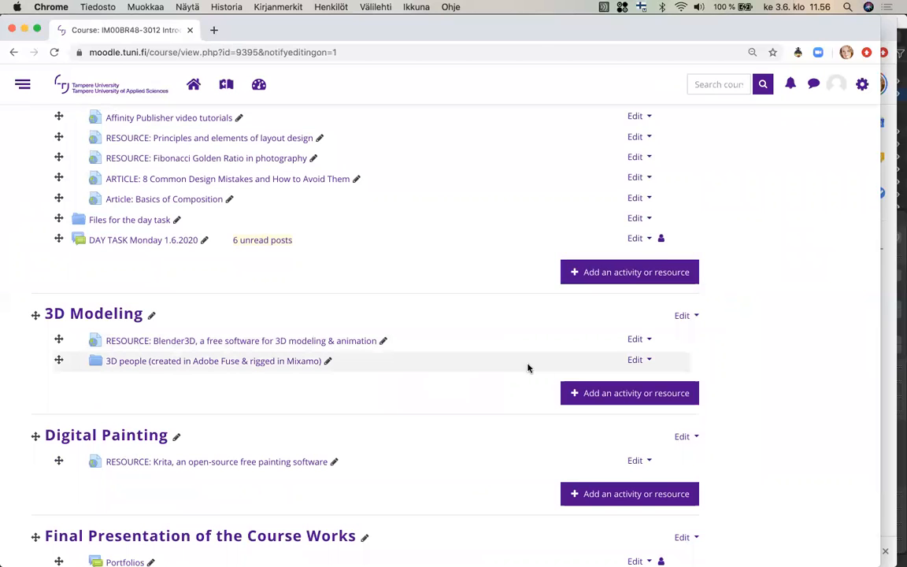
click(589, 393)
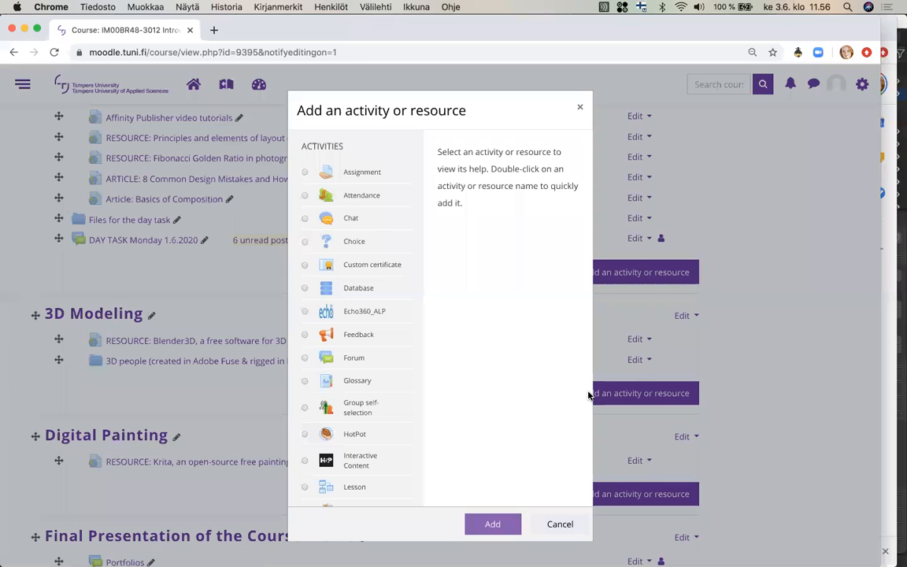
Add a Forum named 'DAY TASK Wednesday 3.5.2020: 3D modeling'
click(362, 358)
double_click(361, 358)
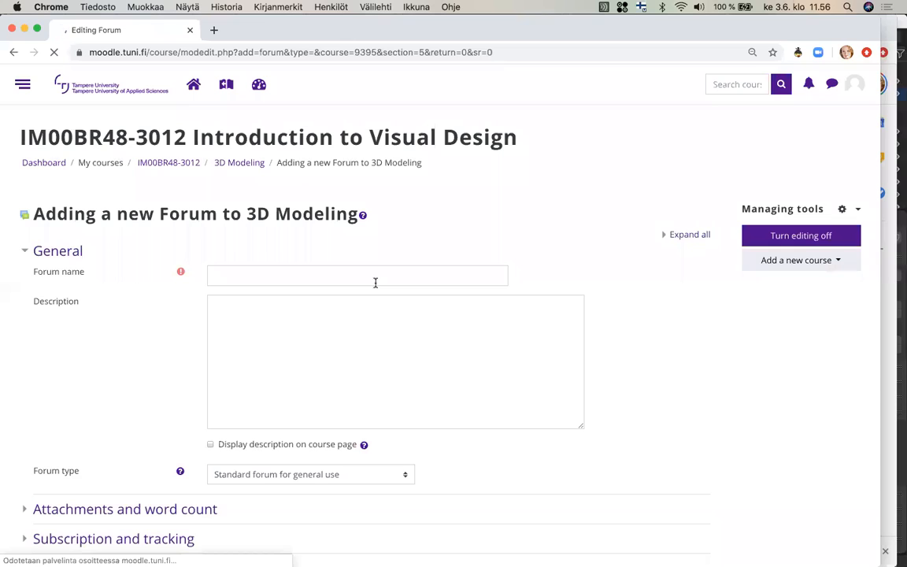
click(375, 281)
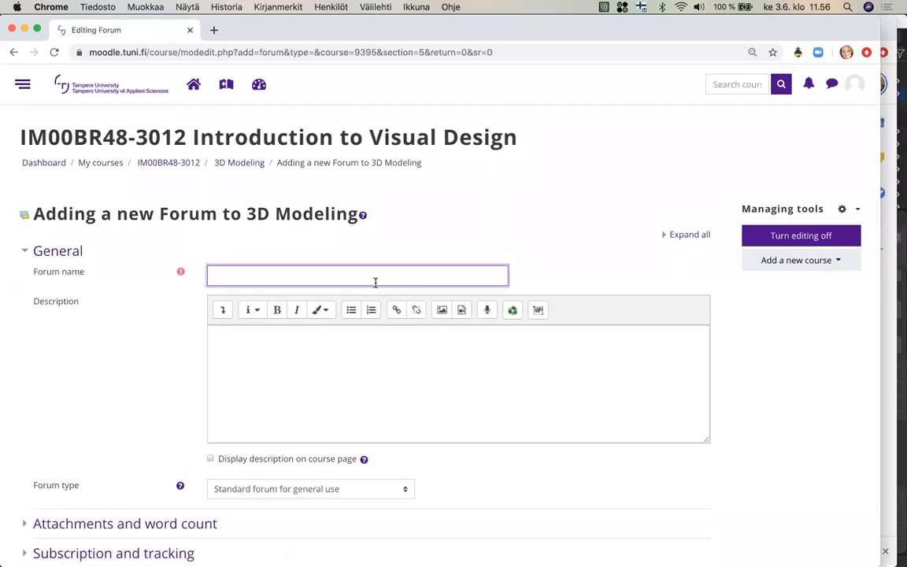
text(DAY TASK Wednesday 3.5.2020)
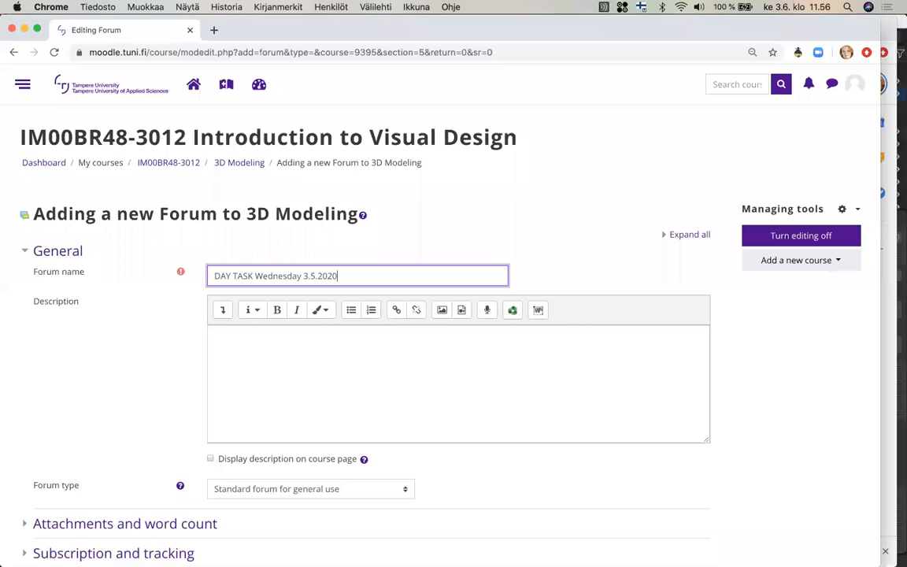
text(: 3D modeling)
click(350, 348)
Write the description: create a Blender3D room with table, chairs and a character; upload a rendering or screenshot
click(222, 311)
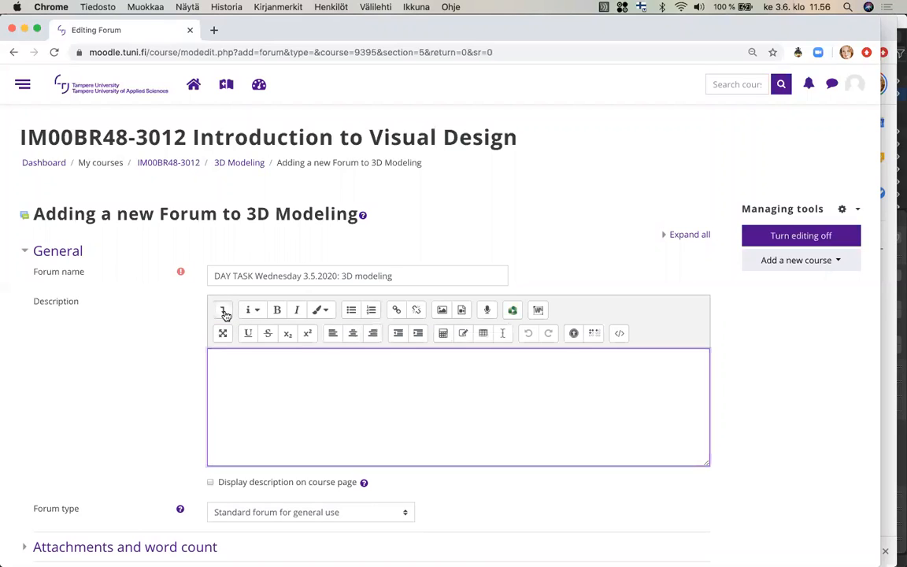
click(233, 362)
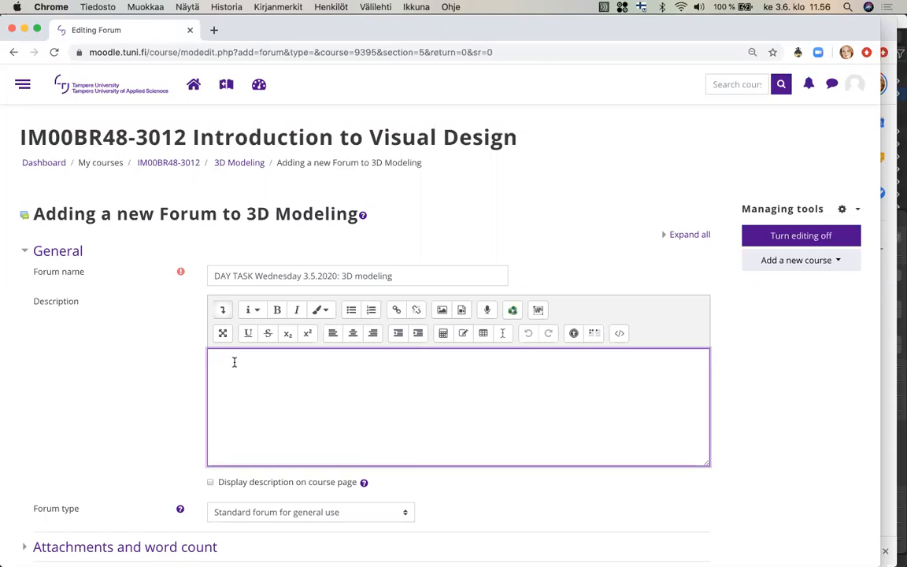
text(U)
key(BackSpace)
text(Using Blender3D, create a simple )
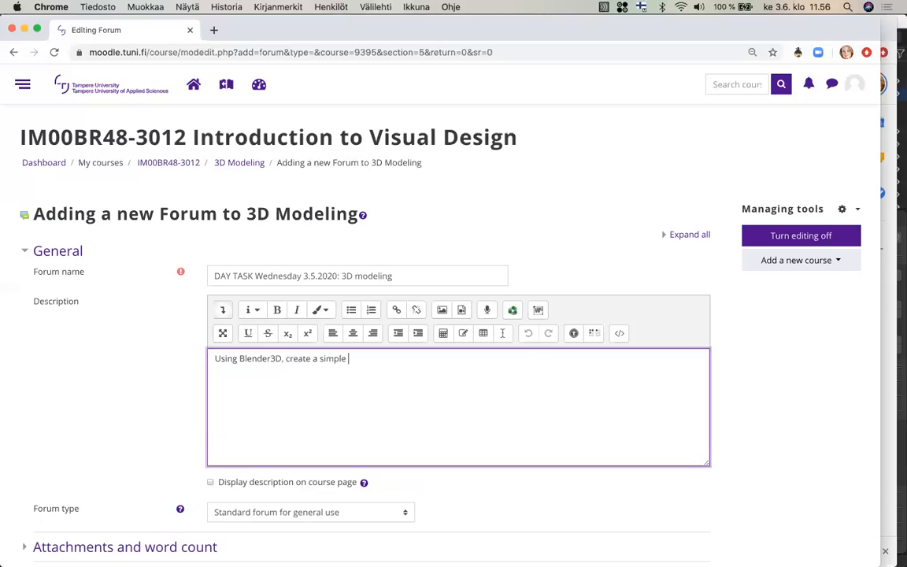
text(room w)
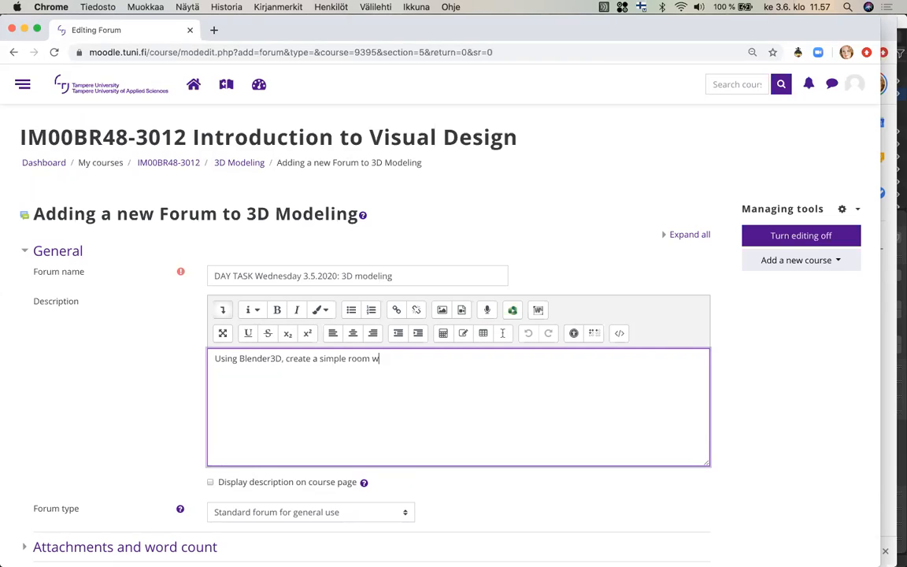
text(ith a table and chairs, and a )
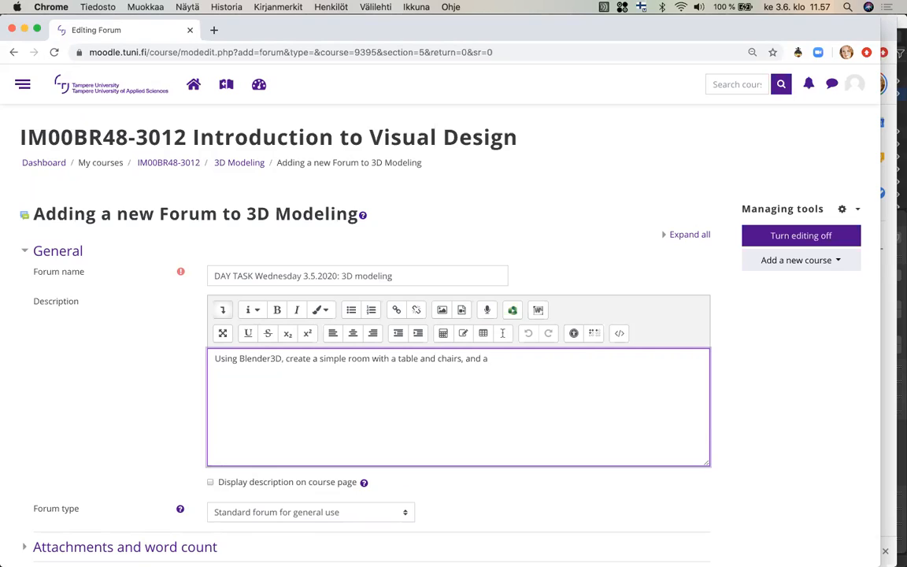
text(human or an)
text(i)
key(BackSpace)
key(BackSpace)
key(BackSpace)
key(BackSpace)
text(and/)
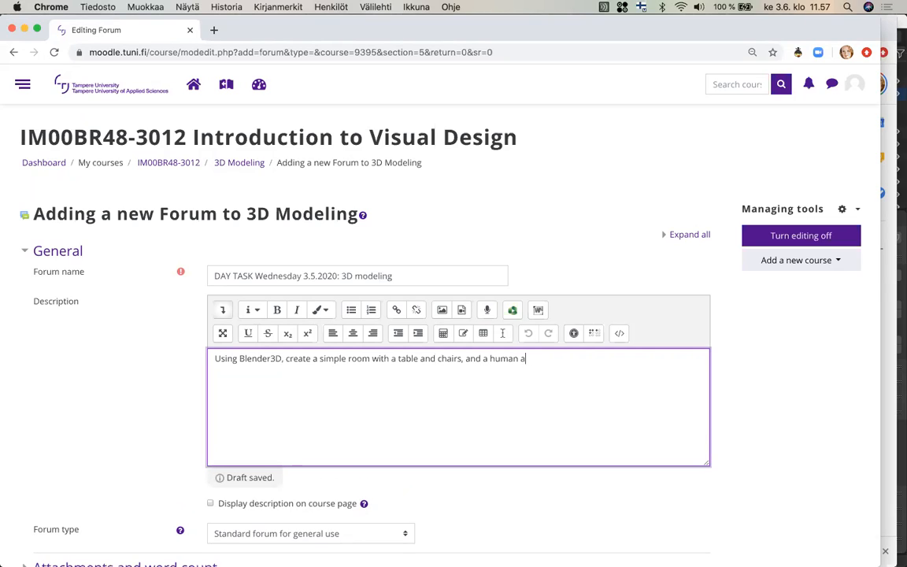
text(or ani)
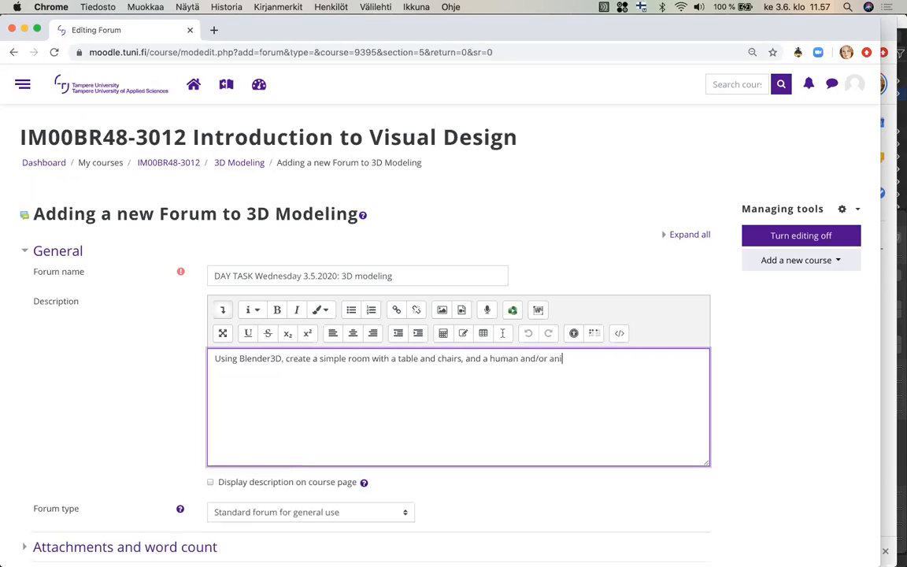
text(mal character.)
key(Return)
text(Make a)
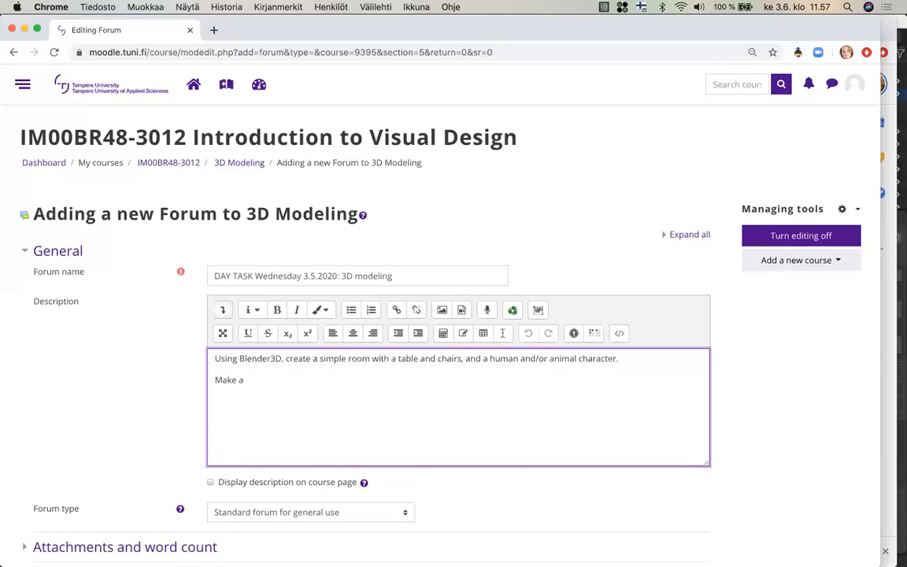
text( rendering or take a screenshot of your scene and upload it in this)
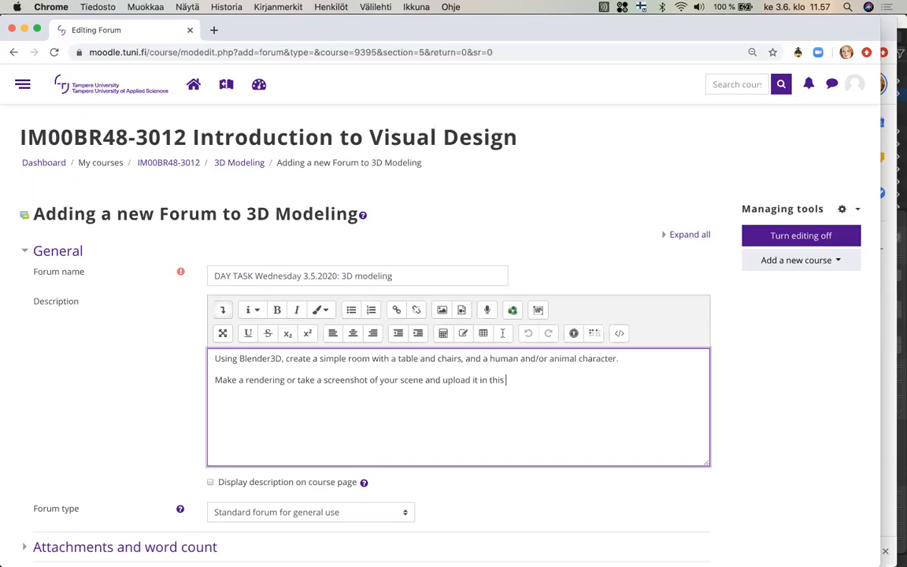
text( discussion f)
text(orum.)
text( Play with)
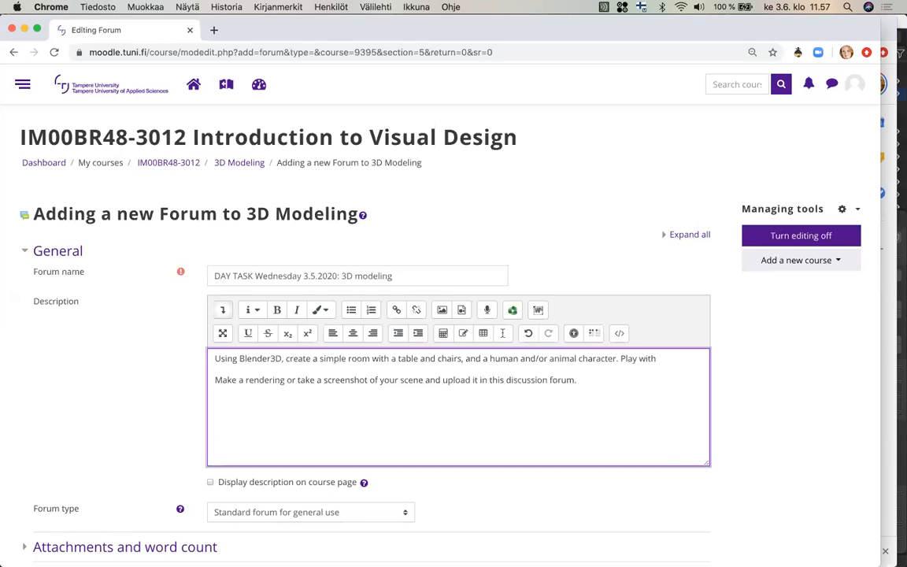
Complete the sentence with 'colours and lights to make the scene look visually appealing.'
text(colours and lig)
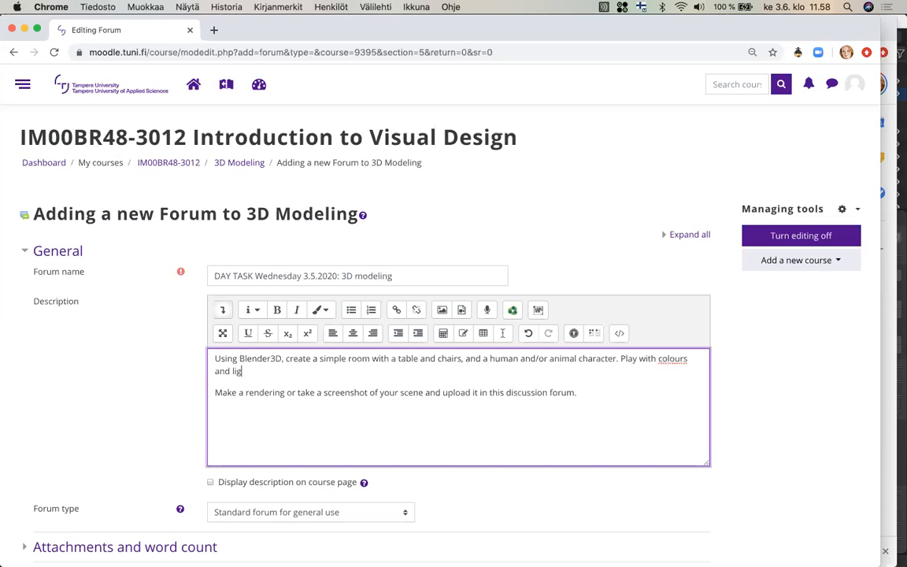
text(hts)
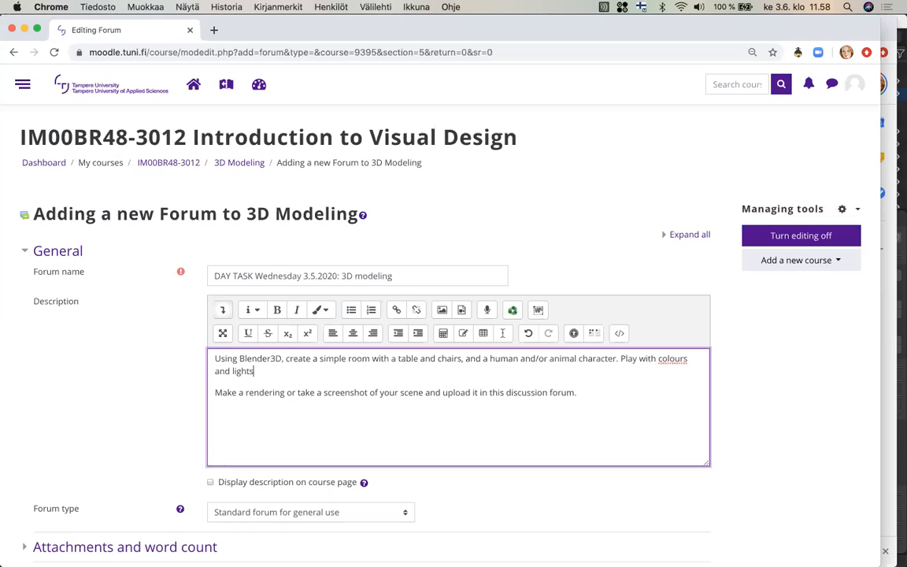
text( to make the scene look)
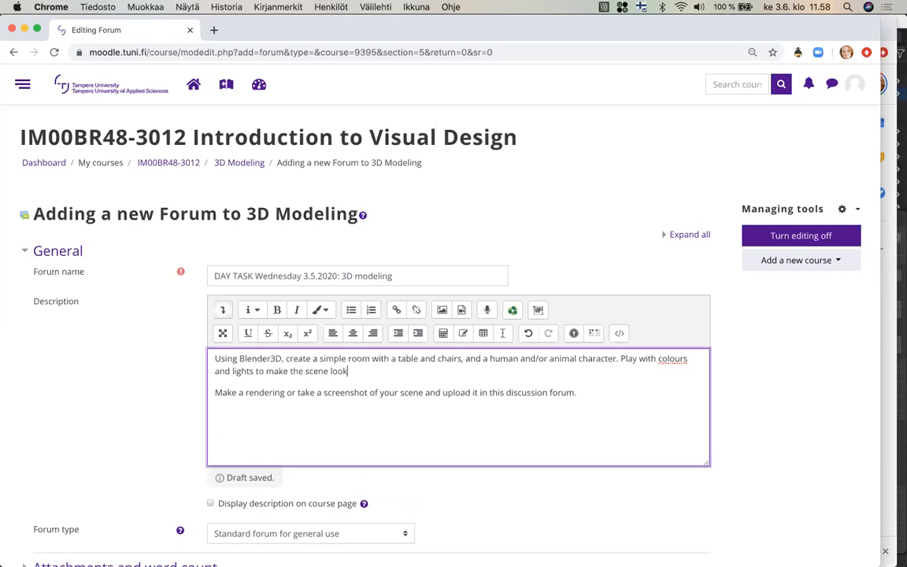
text( visuall)
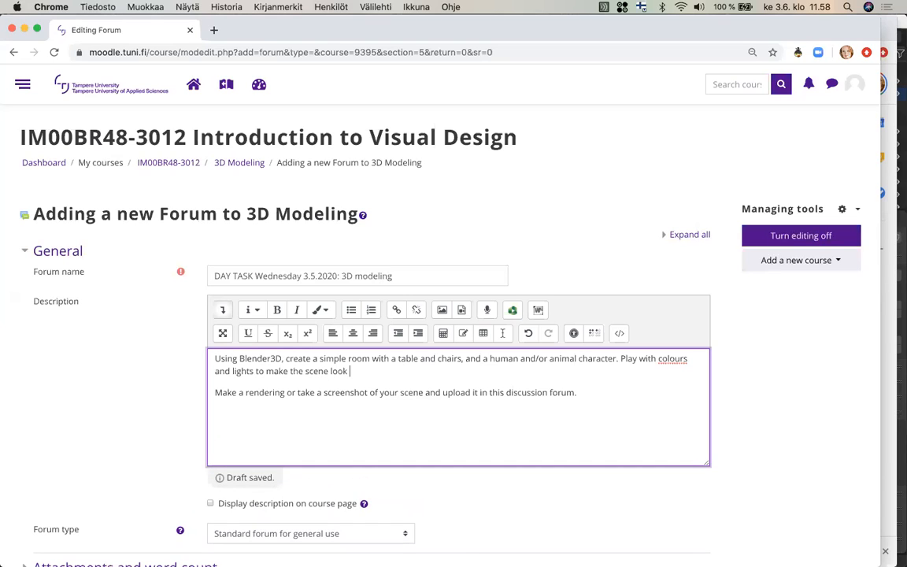
text(y intere)
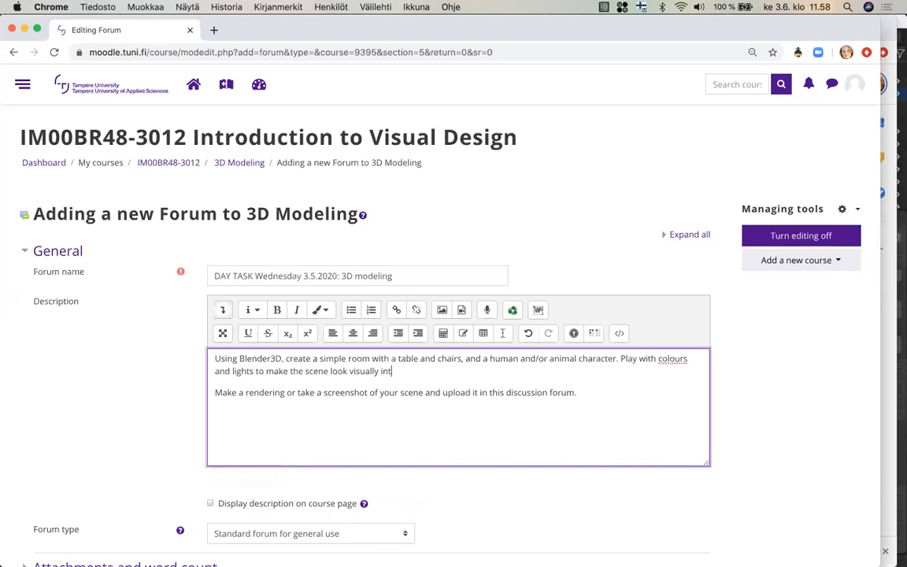
key(BackSpace)
key(BackSpace)
key(BackSpace)
key(BackSpace)
key(BackSpace)
key(BackSpace)
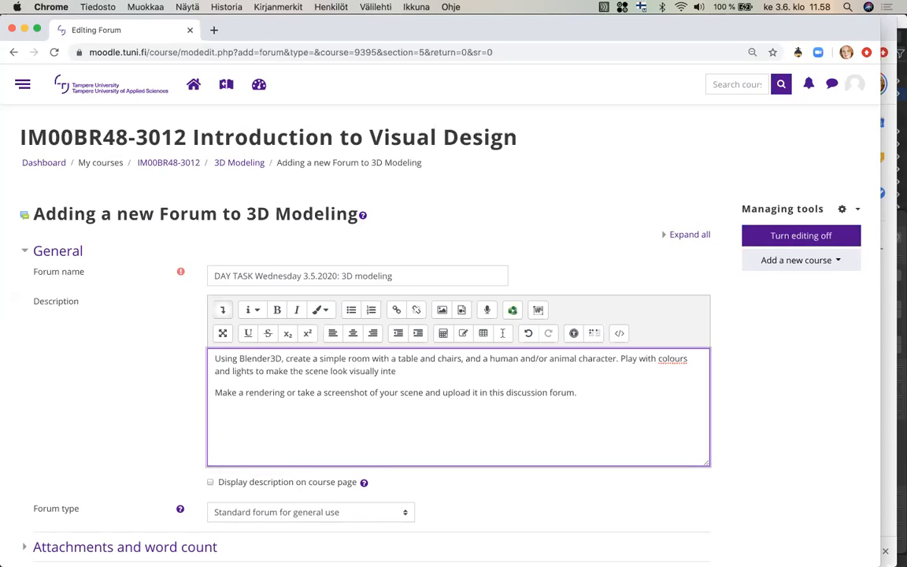
text(appealing)
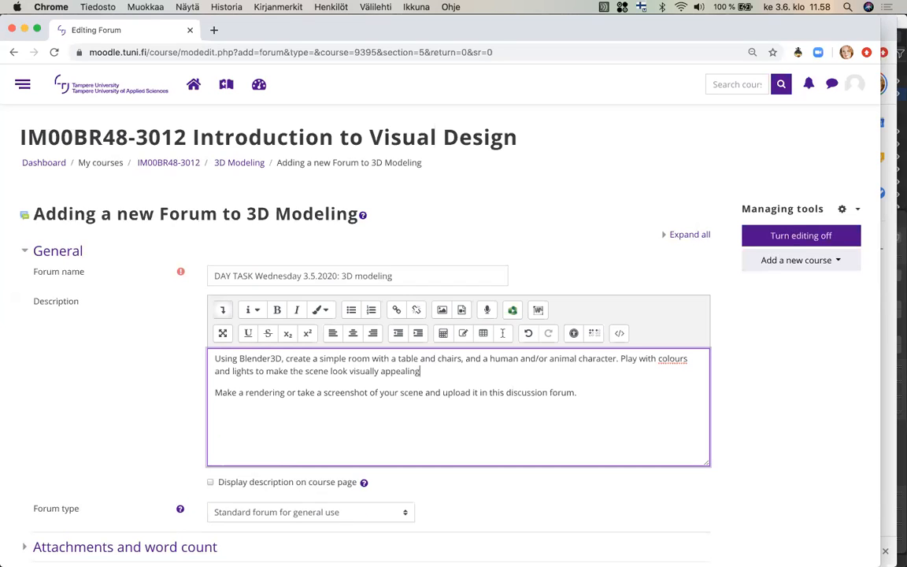
text(.)
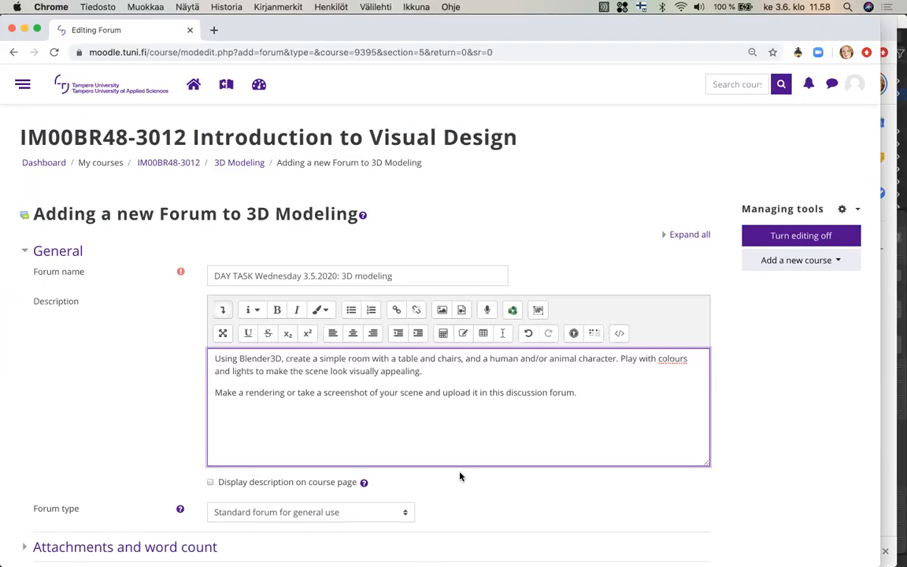
click(584, 397)
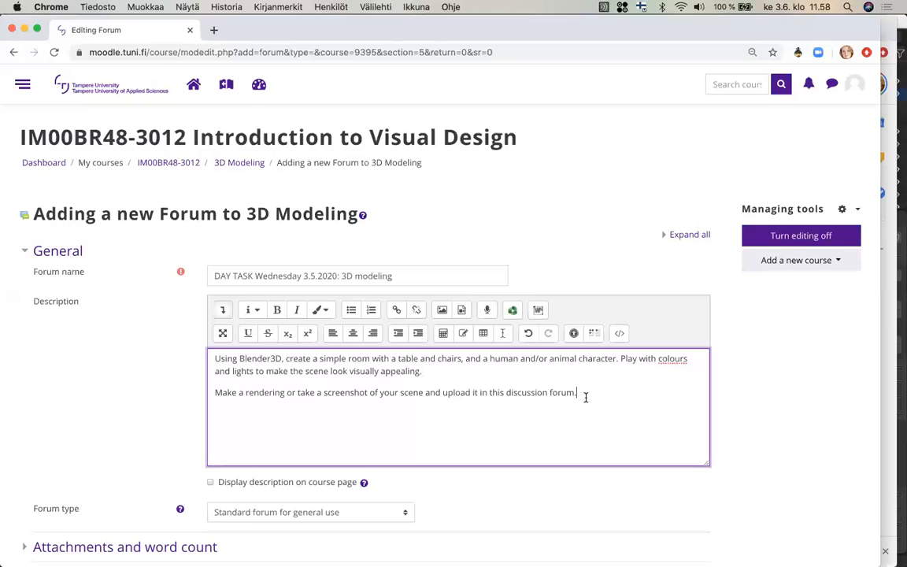
Set the forum's maximum attachment size to the course upload limit (100MB)
scroll(584, 398, down, 4)
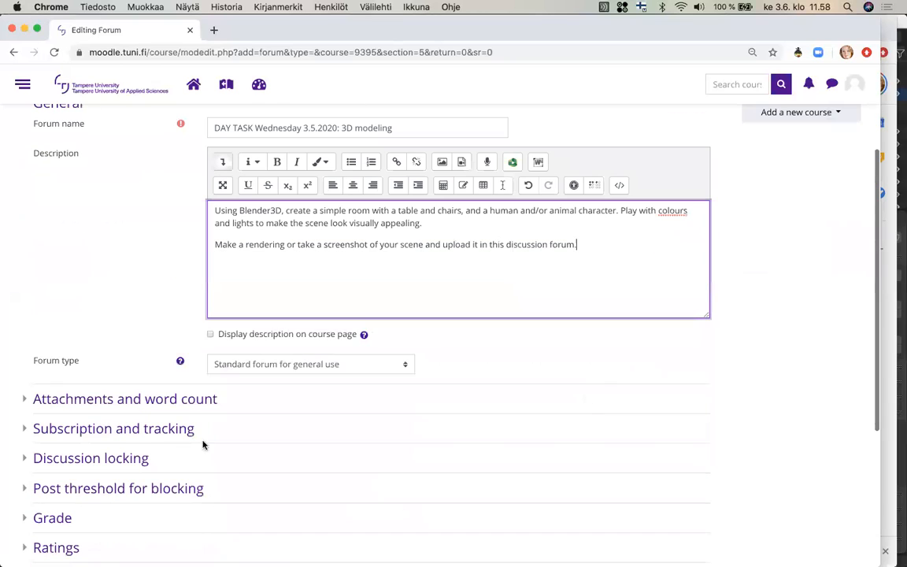
click(105, 408)
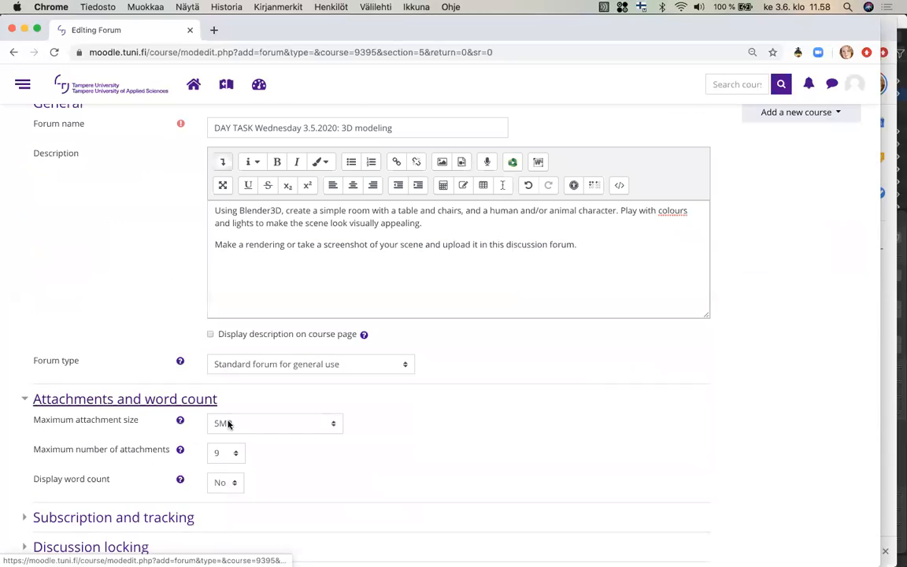
click(247, 426)
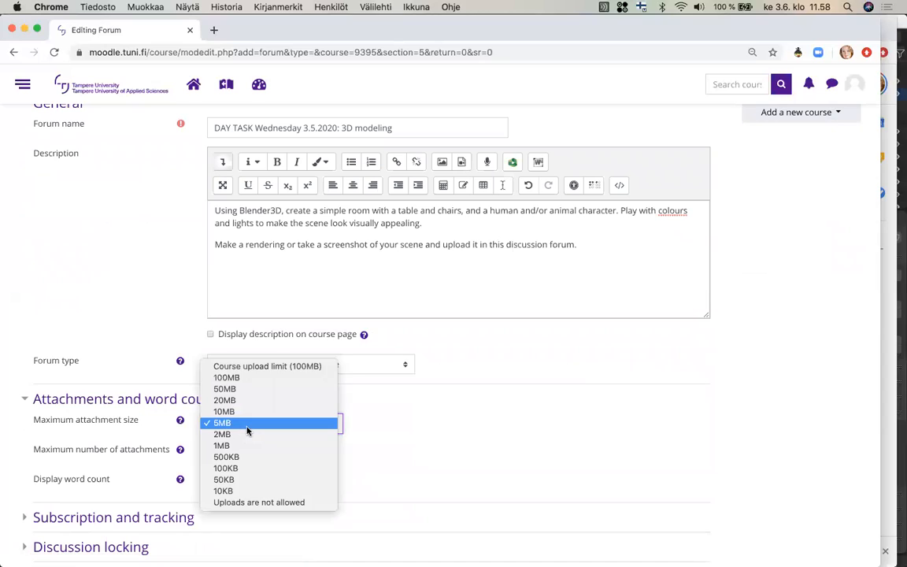
click(262, 367)
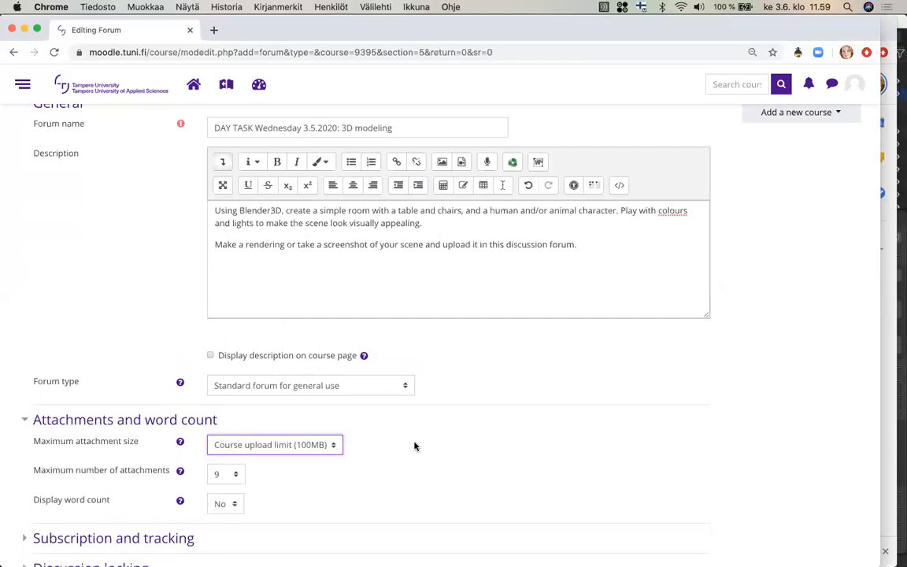
Save the new forum and display it
scroll(415, 446, down, 3)
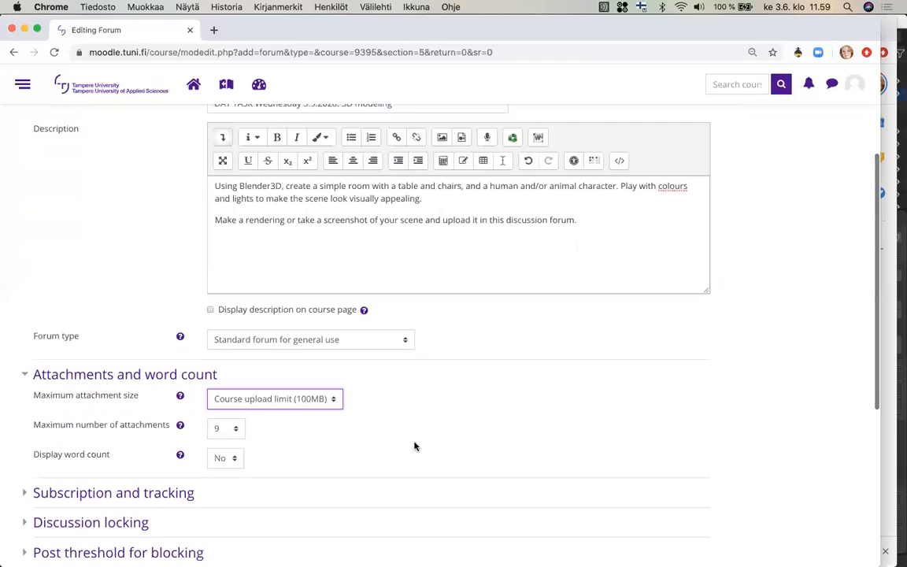
scroll(414, 446, down, 5)
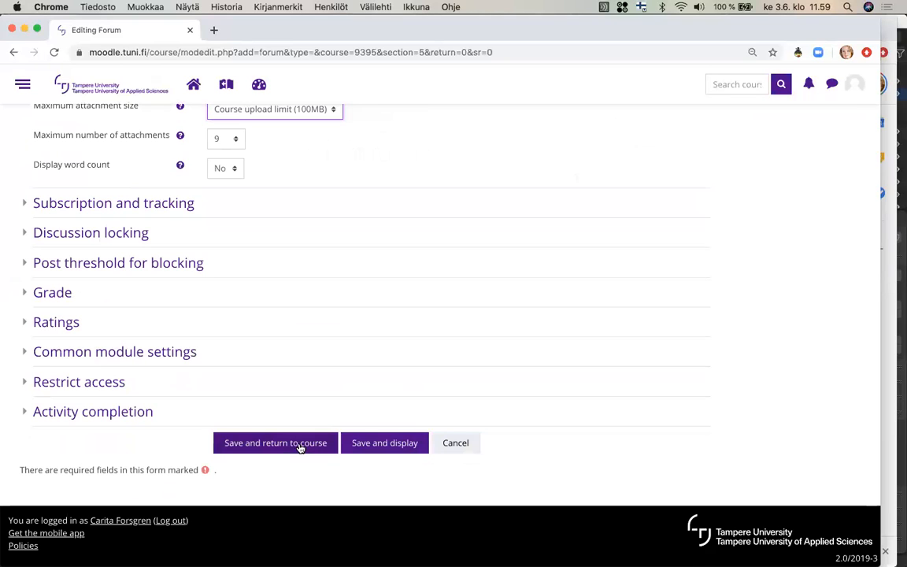
click(361, 446)
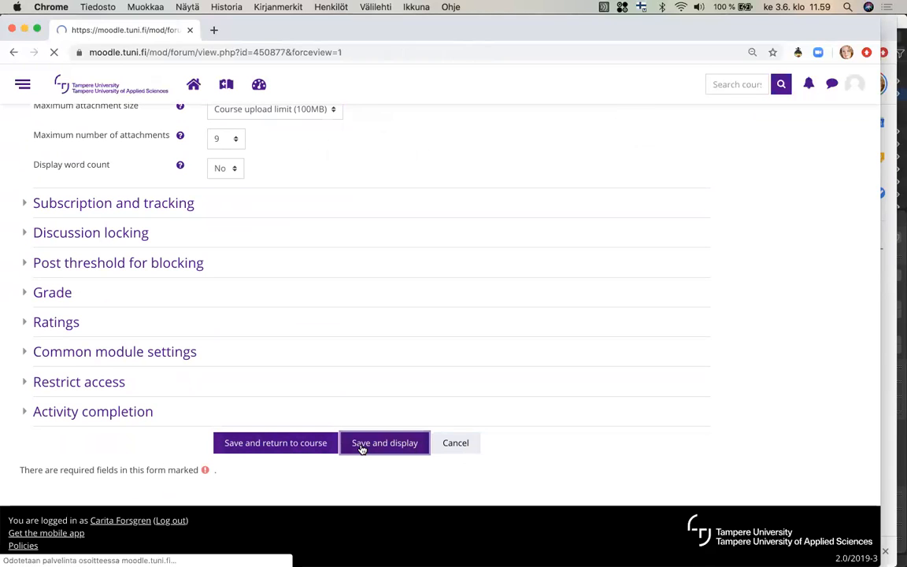